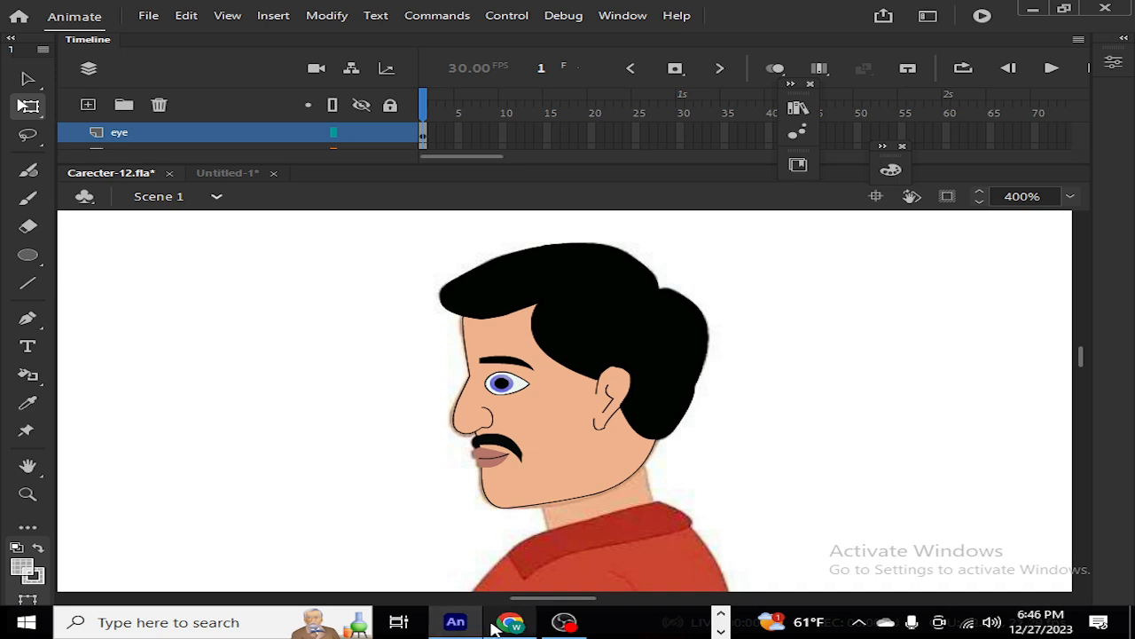
{"action": "mouse_move", "coordinate": [511, 622]}
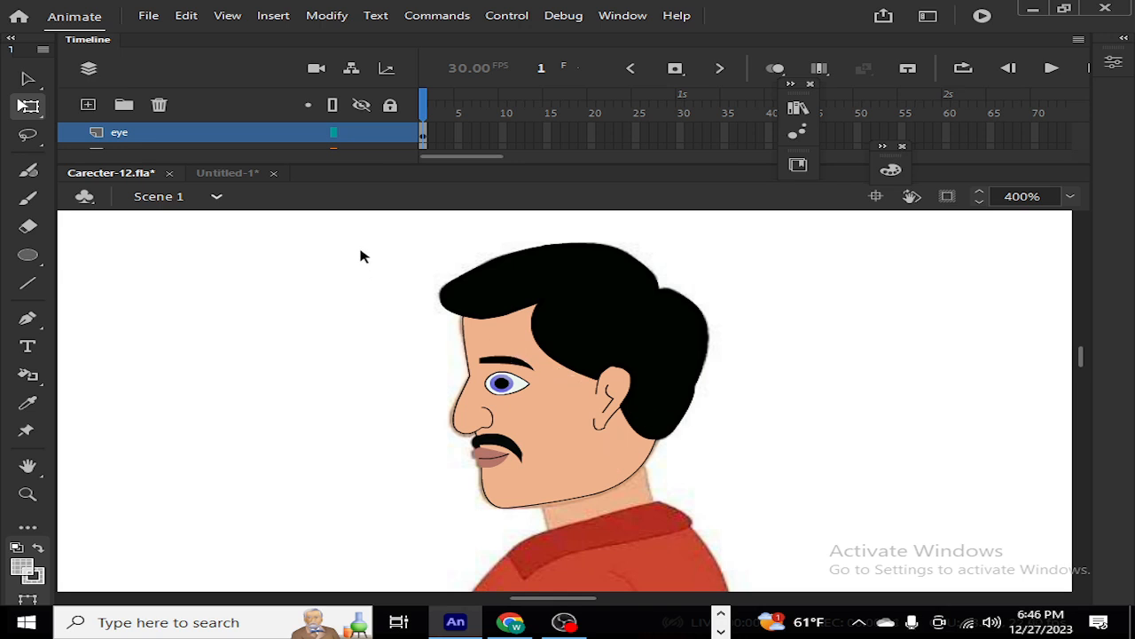
{"action": "mouse_move", "coordinate": [1081, 357]}
{"action": "left_mouse_down"}
{"action": "mouse_move", "coordinate": [1089, 379]}
{"action": "mouse_move", "coordinate": [1089, 364]}
{"action": "left_mouse_up"}
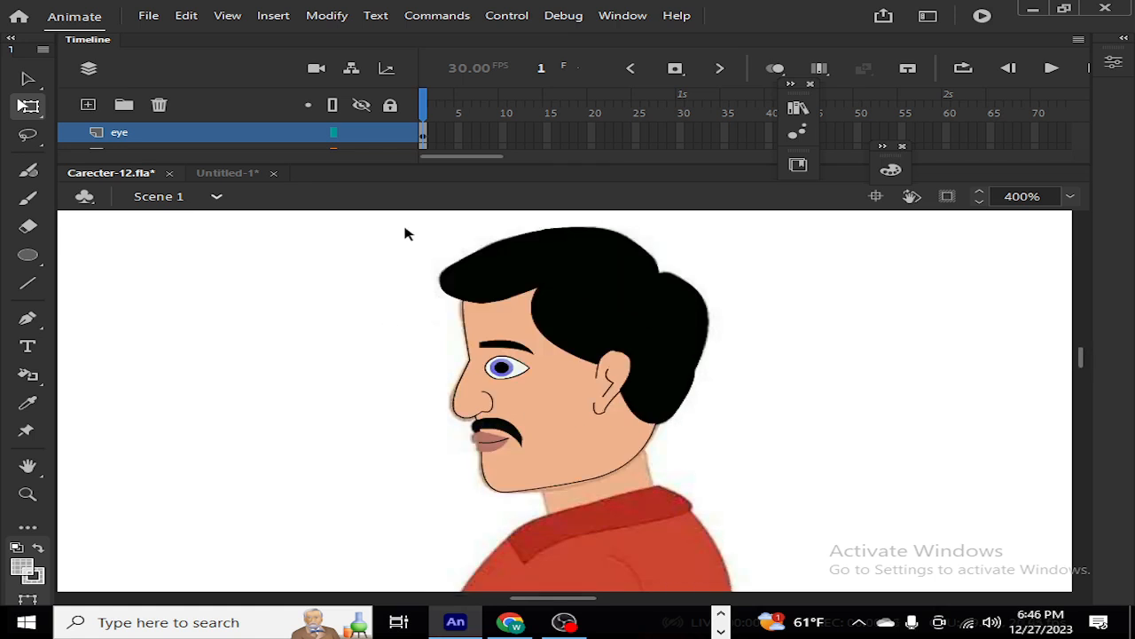
{"action": "left_click_drag", "start_coordinate": [384, 228], "coordinate": [715, 531]}
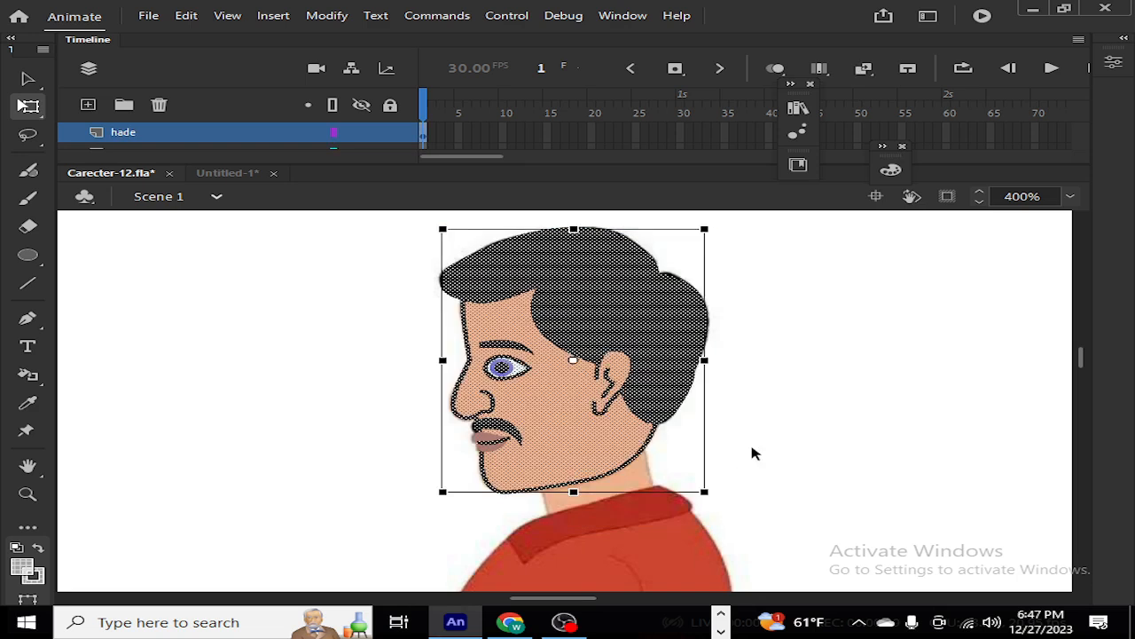
{"action": "left_click", "coordinate": [780, 446]}
{"action": "left_click_drag", "start_coordinate": [376, 224], "coordinate": [780, 611]}
{"action": "left_click_drag", "start_coordinate": [1079, 359], "coordinate": [1009, 372]}
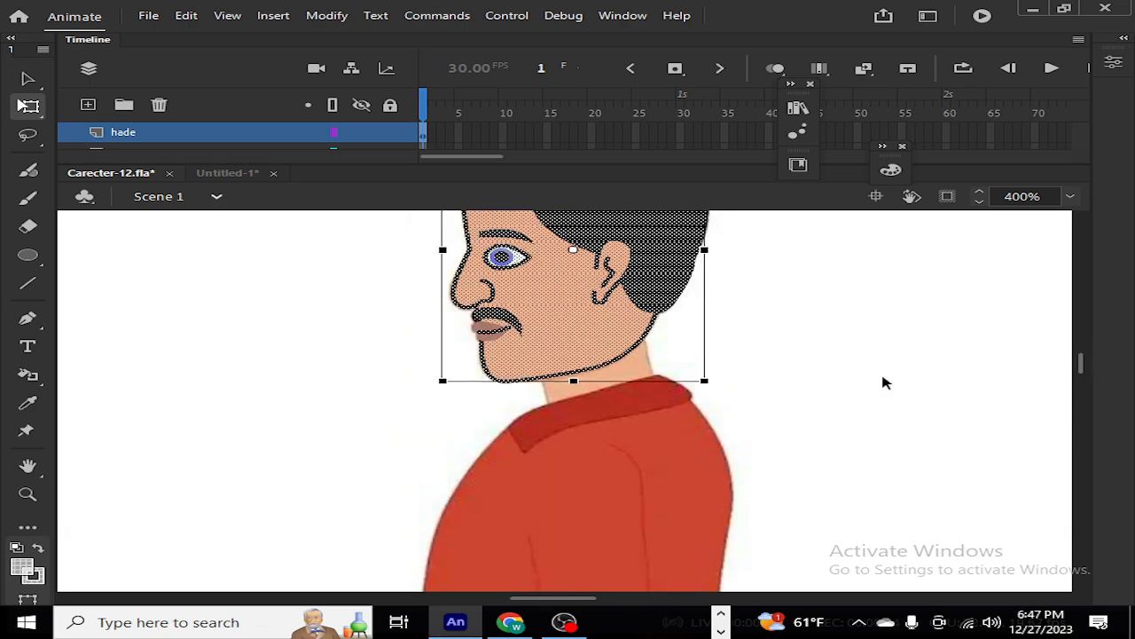
{"action": "left_click_drag", "start_coordinate": [1086, 377], "coordinate": [1082, 372]}
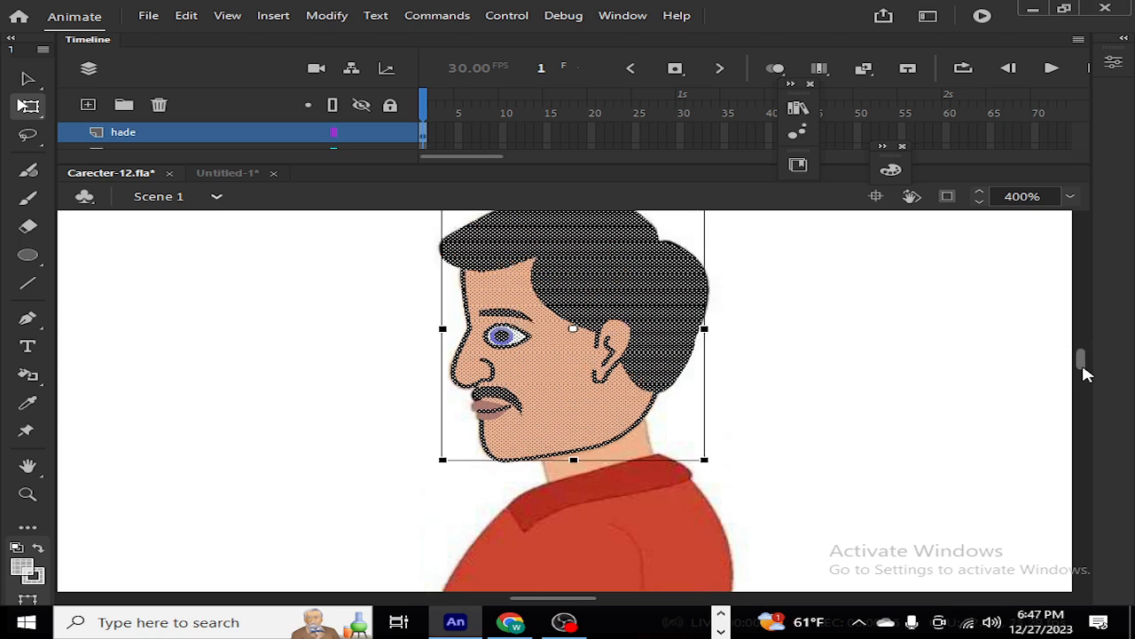
{"action": "left_click", "coordinate": [903, 417]}
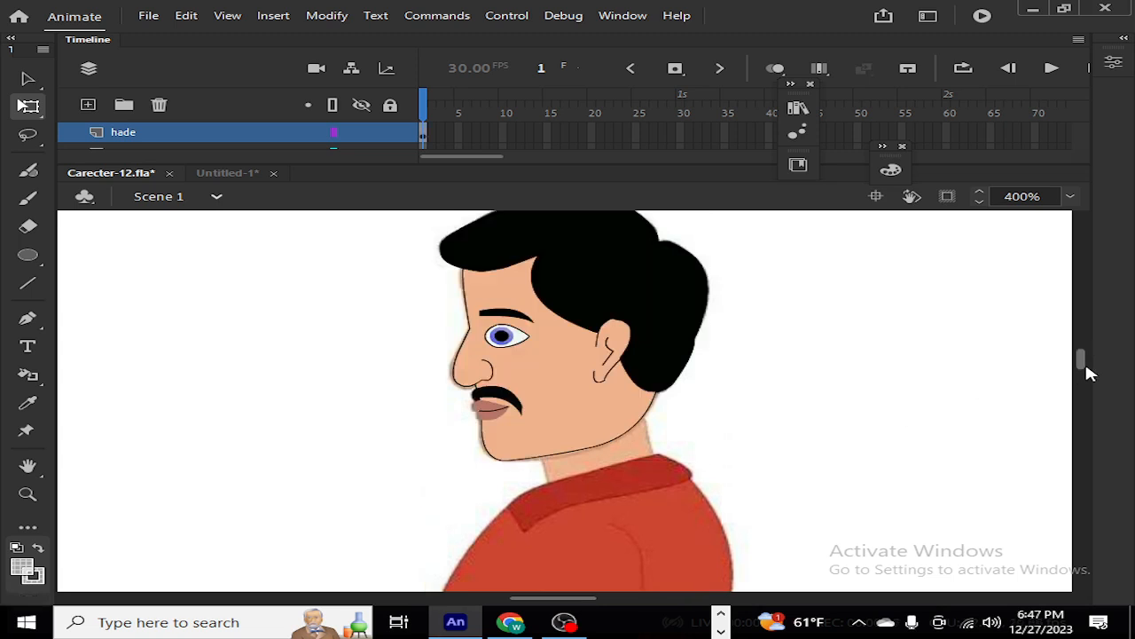
{"action": "mouse_move", "coordinate": [1085, 367]}
{"action": "left_mouse_down"}
{"action": "mouse_move", "coordinate": [1083, 354]}
{"action": "mouse_move", "coordinate": [1084, 365]}
{"action": "left_mouse_up"}
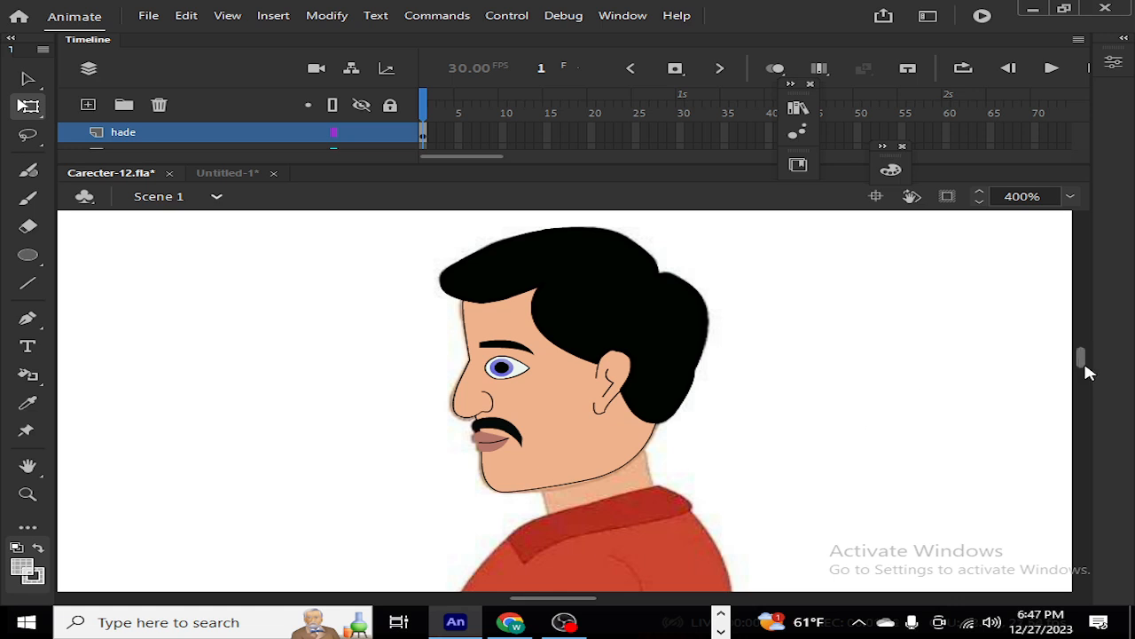
{"action": "scroll", "coordinate": [1084, 366], "scroll_direction": "down", "scroll_amount": 3}
{"action": "scroll", "coordinate": [1089, 367], "scroll_direction": "up", "scroll_amount": 5}
{"action": "scroll", "coordinate": [1090, 361], "scroll_direction": "down", "scroll_amount": 2}
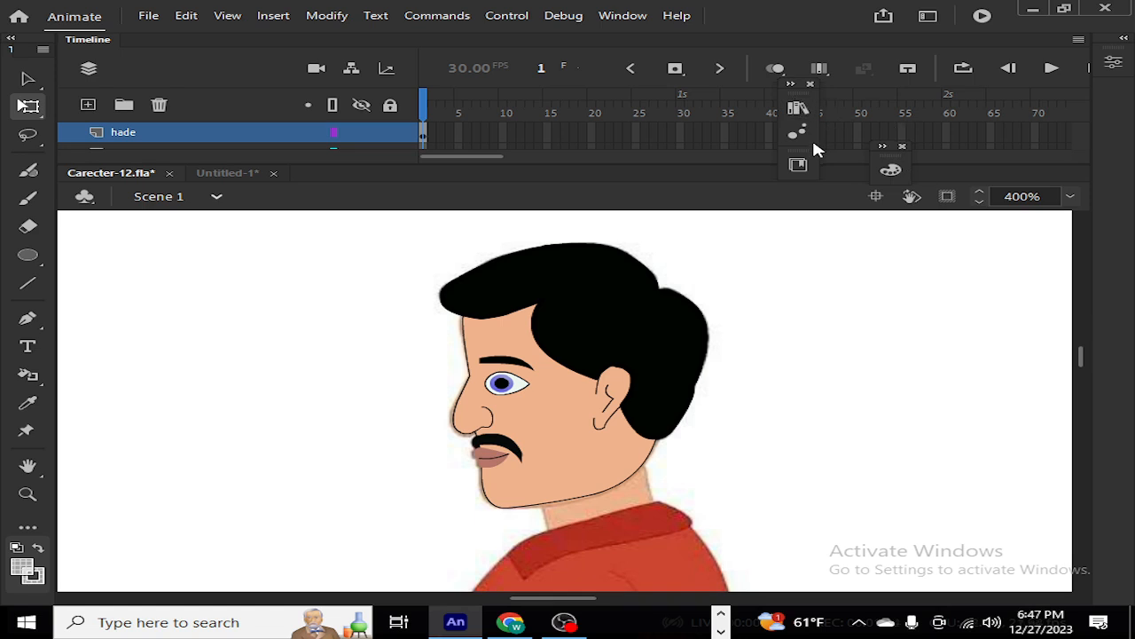
Step: Gather the collapsed floating panels into two adjacent groups near the far end of the timeline
{"action": "left_click_drag", "start_coordinate": [843, 172], "coordinate": [813, 150]}
{"action": "left_click_drag", "start_coordinate": [790, 86], "coordinate": [996, 88]}
{"action": "left_click_drag", "start_coordinate": [899, 153], "coordinate": [1019, 133]}
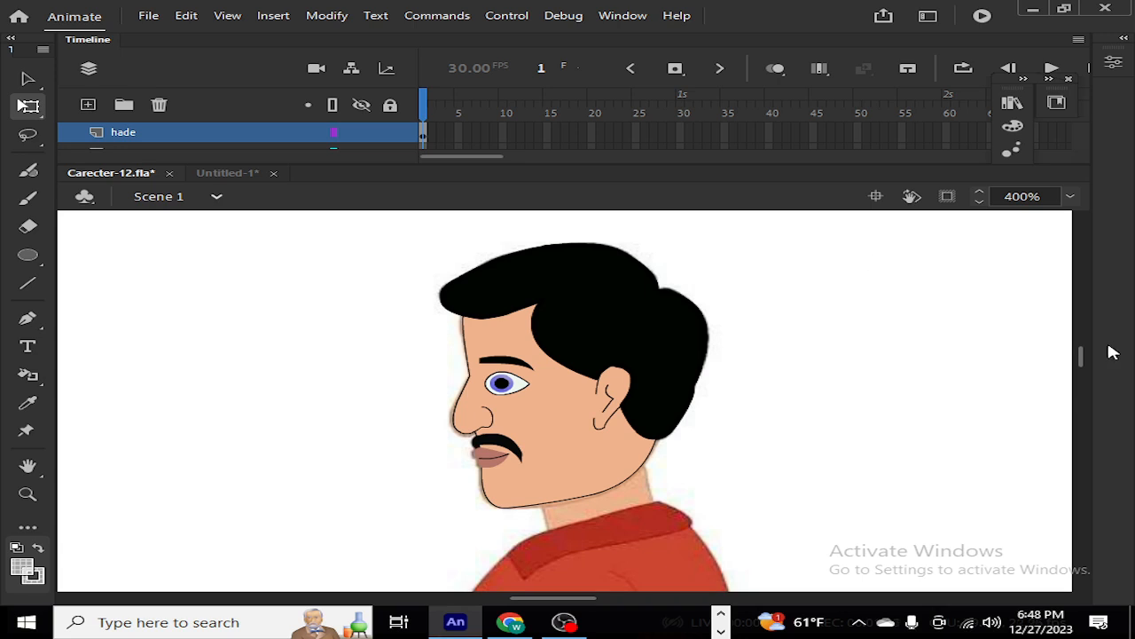
{"action": "mouse_move", "coordinate": [1082, 359]}
{"action": "left_mouse_down"}
{"action": "mouse_move", "coordinate": [1077, 385]}
{"action": "mouse_move", "coordinate": [1093, 366]}
{"action": "left_mouse_up"}
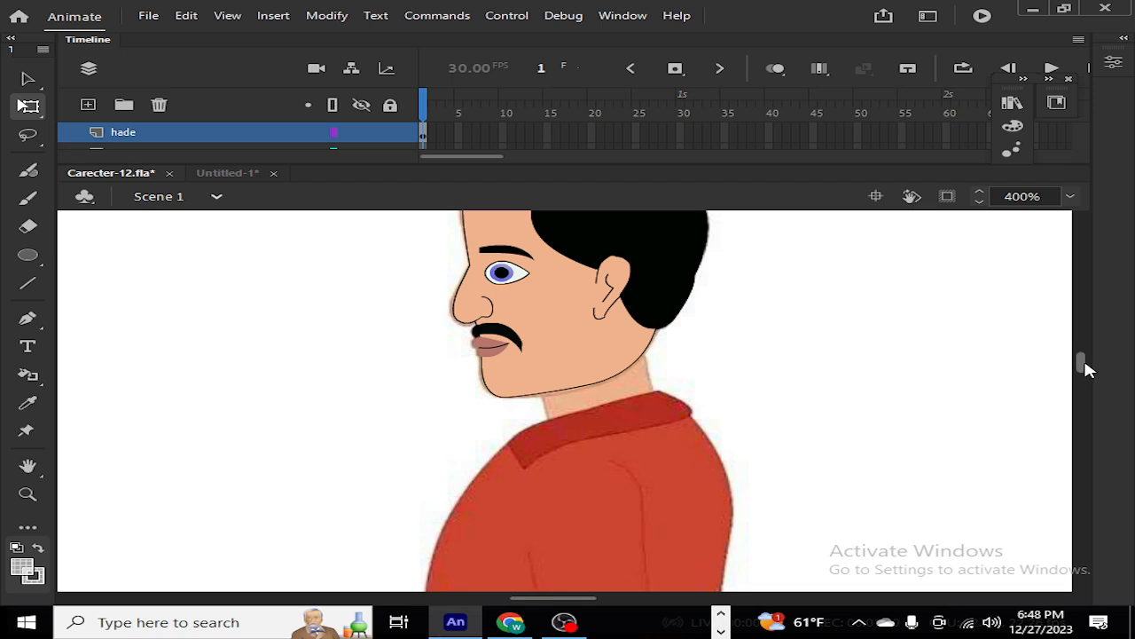
{"action": "left_click_drag", "start_coordinate": [1084, 367], "coordinate": [1096, 365]}
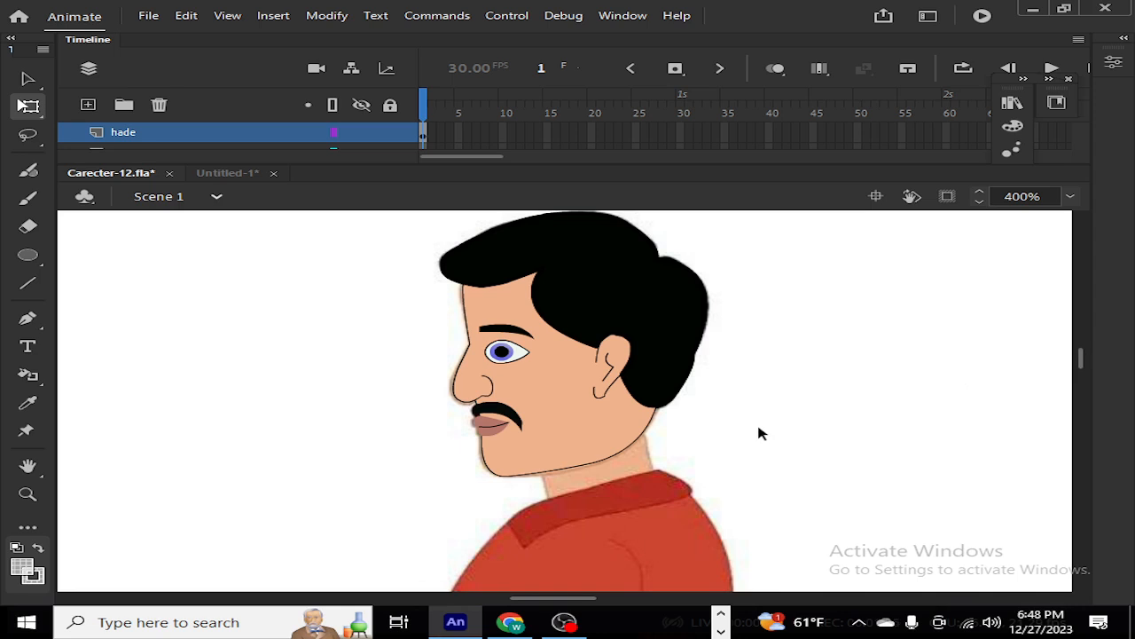
{"action": "scroll", "coordinate": [1075, 359], "scroll_direction": "up", "scroll_amount": 2}
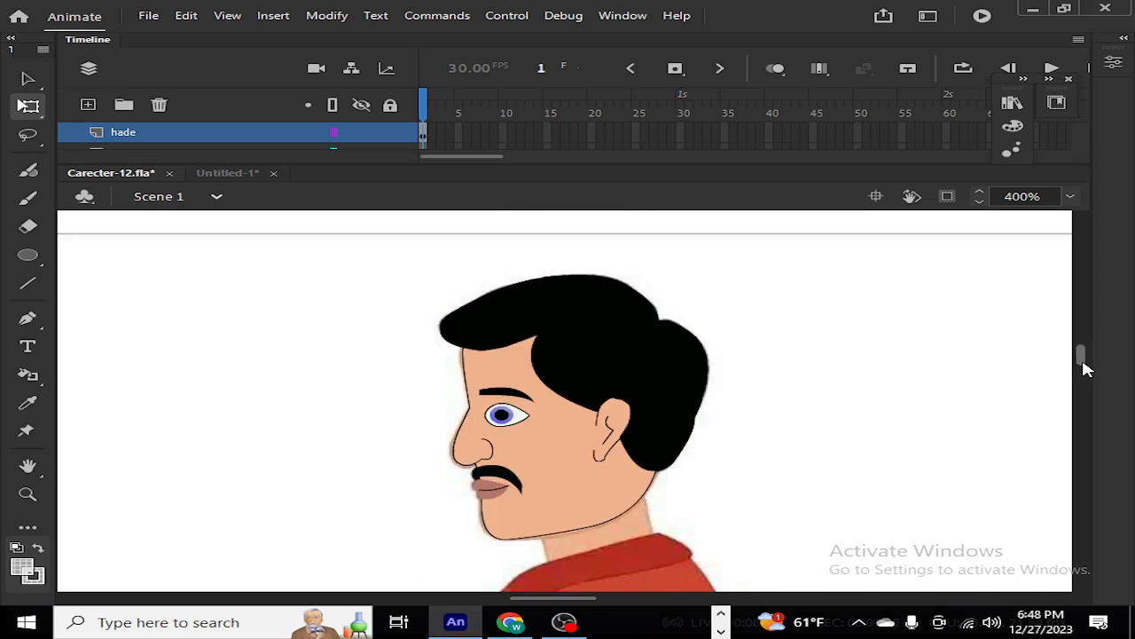
{"action": "scroll", "coordinate": [1087, 369], "scroll_direction": "down", "scroll_amount": 1}
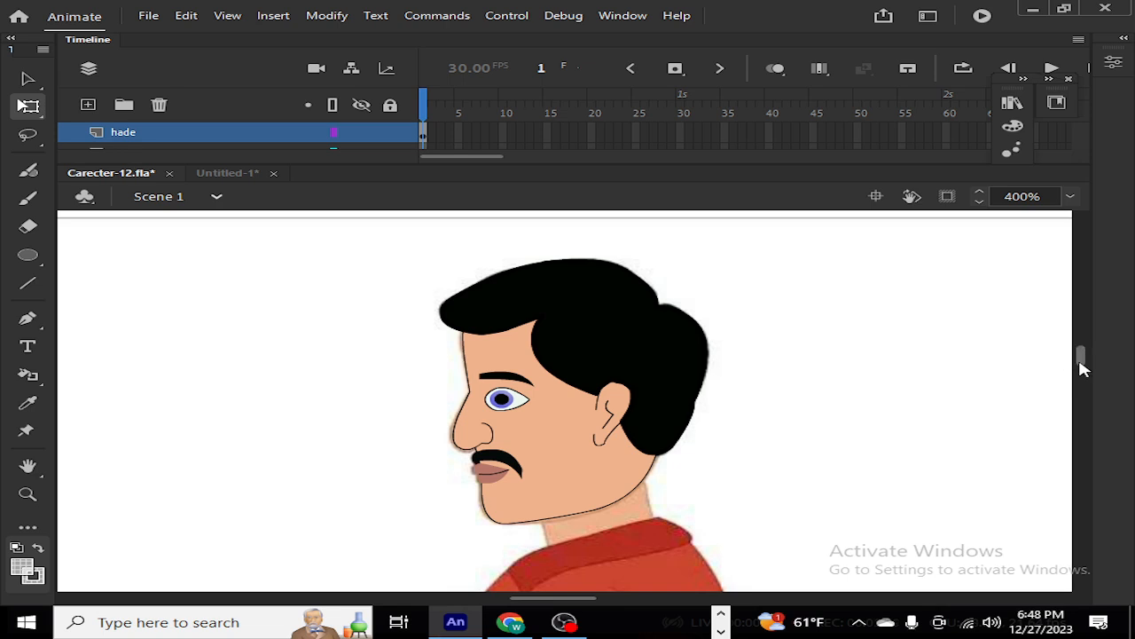
{"action": "scroll", "coordinate": [1082, 362], "scroll_direction": "up", "scroll_amount": 7}
{"action": "scroll", "coordinate": [1085, 355], "scroll_direction": "down", "scroll_amount": 5}
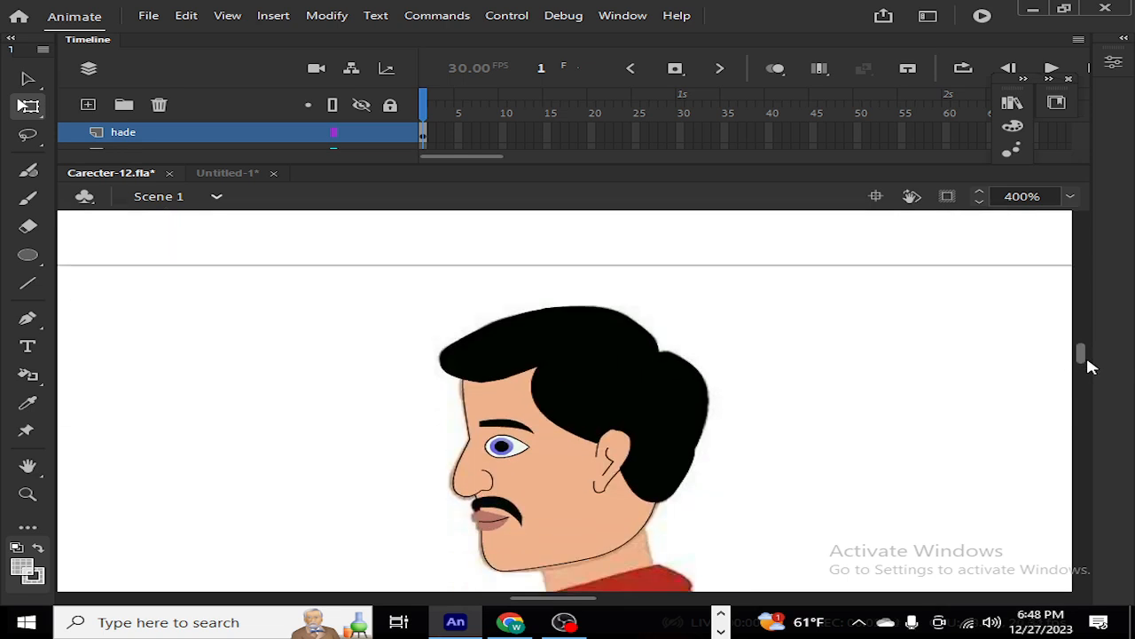
{"action": "scroll", "coordinate": [1086, 357], "scroll_direction": "down", "scroll_amount": 6}
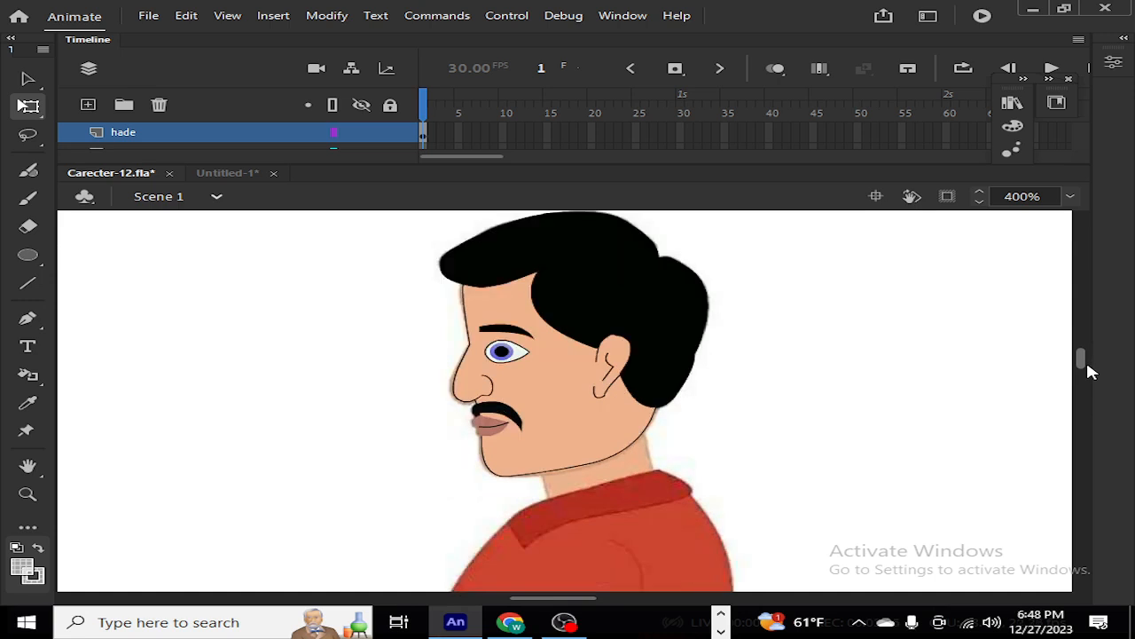
{"action": "scroll", "coordinate": [1087, 364], "scroll_direction": "up", "scroll_amount": 1}
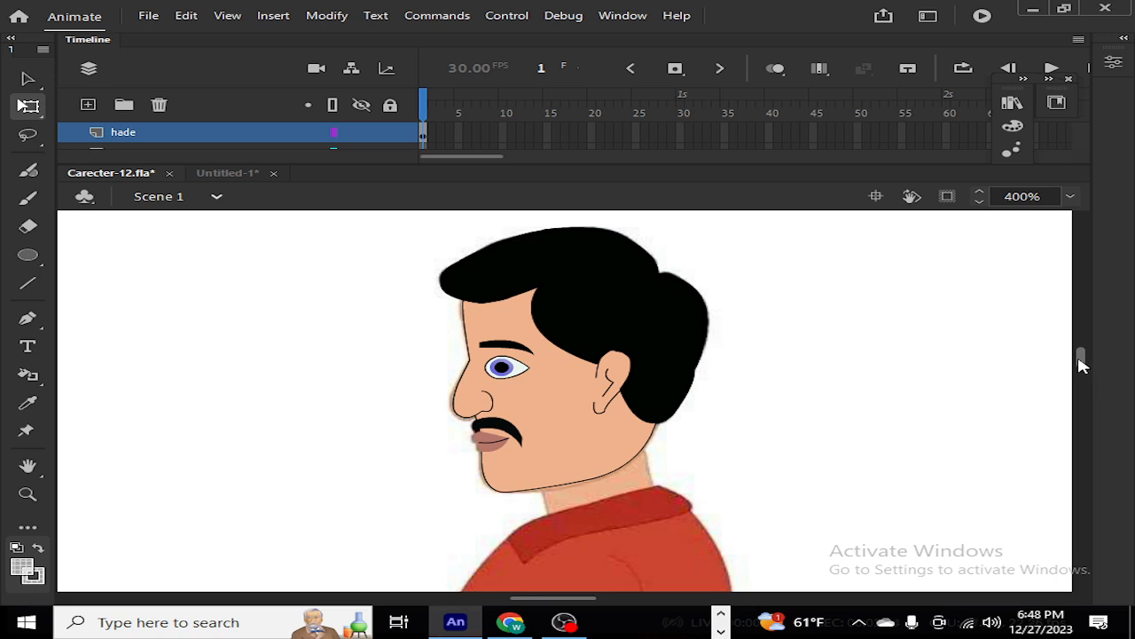
{"action": "mouse_move", "coordinate": [1080, 364]}
{"action": "left_mouse_down"}
{"action": "mouse_move", "coordinate": [1082, 380]}
{"action": "mouse_move", "coordinate": [1086, 364]}
{"action": "left_mouse_up"}
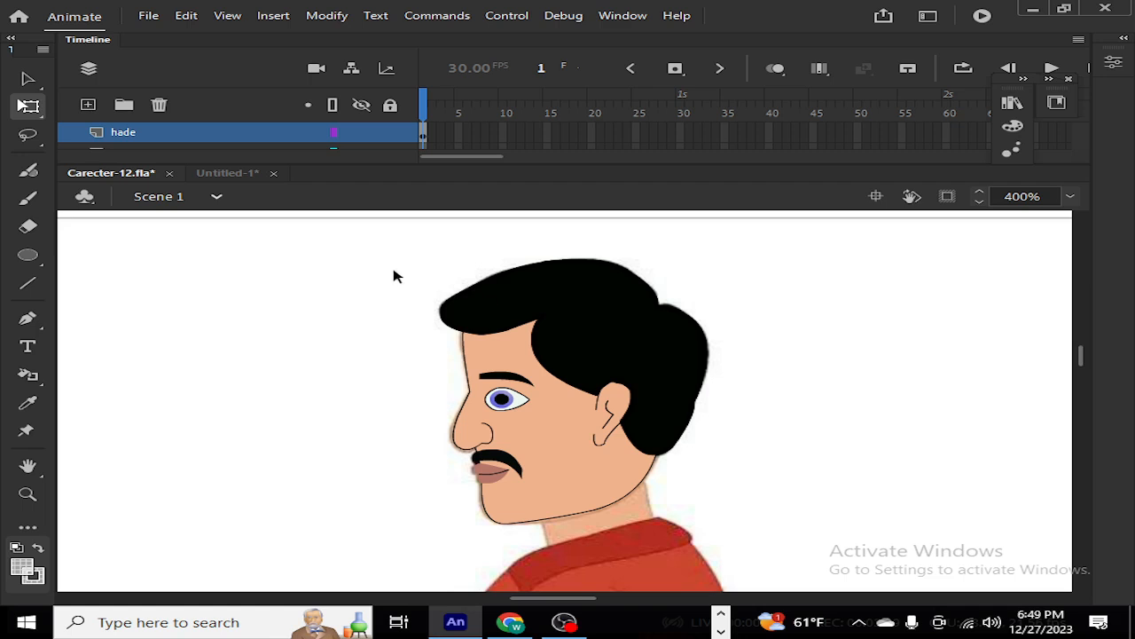
{"action": "mouse_move", "coordinate": [392, 261]}
{"action": "left_mouse_down"}
{"action": "mouse_move", "coordinate": [426, 349]}
{"action": "mouse_move", "coordinate": [708, 571]}
{"action": "left_mouse_up"}
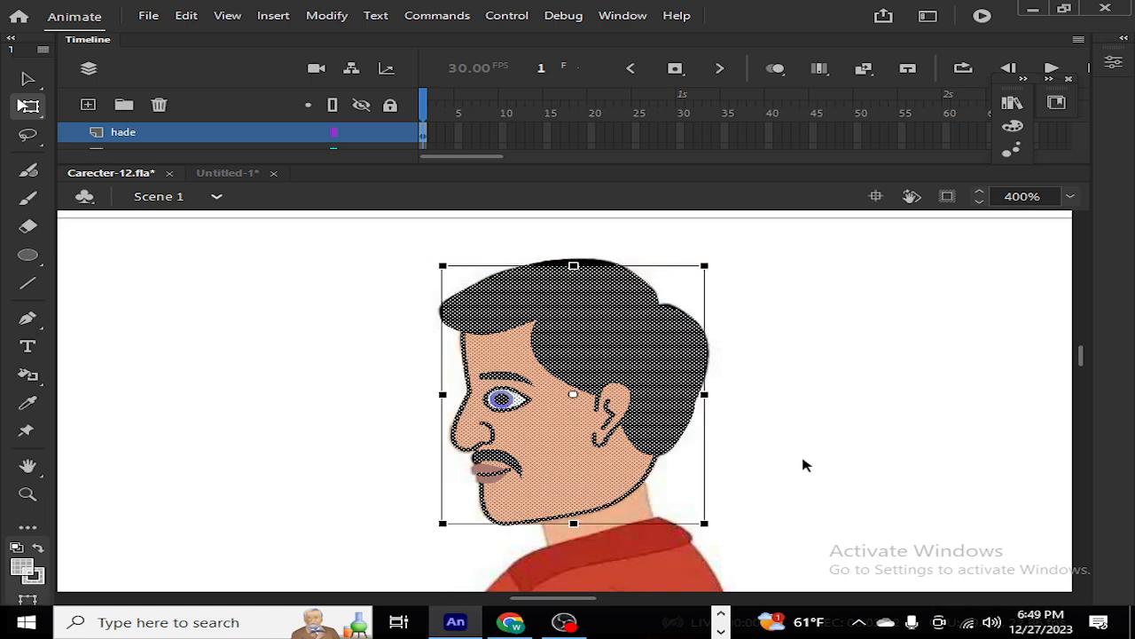
{"action": "left_click", "coordinate": [803, 464]}
{"action": "mouse_move", "coordinate": [384, 240]}
{"action": "left_mouse_down"}
{"action": "mouse_move", "coordinate": [612, 493]}
{"action": "mouse_move", "coordinate": [943, 619]}
{"action": "mouse_move", "coordinate": [915, 474]}
{"action": "left_mouse_up"}
{"action": "left_click", "coordinate": [915, 474]}
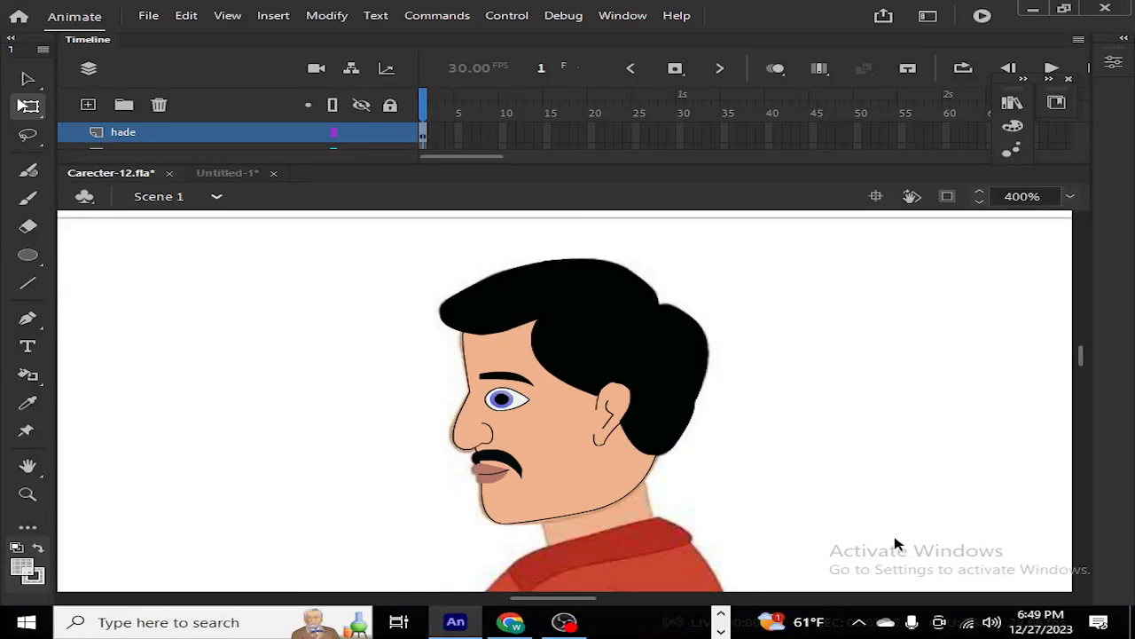
Step: Group the black pupil of the eye and scale it down slightly inside the blue iris
{"action": "key", "text": "ctrl+equal"}
{"action": "key", "text": "ctrl+equal"}
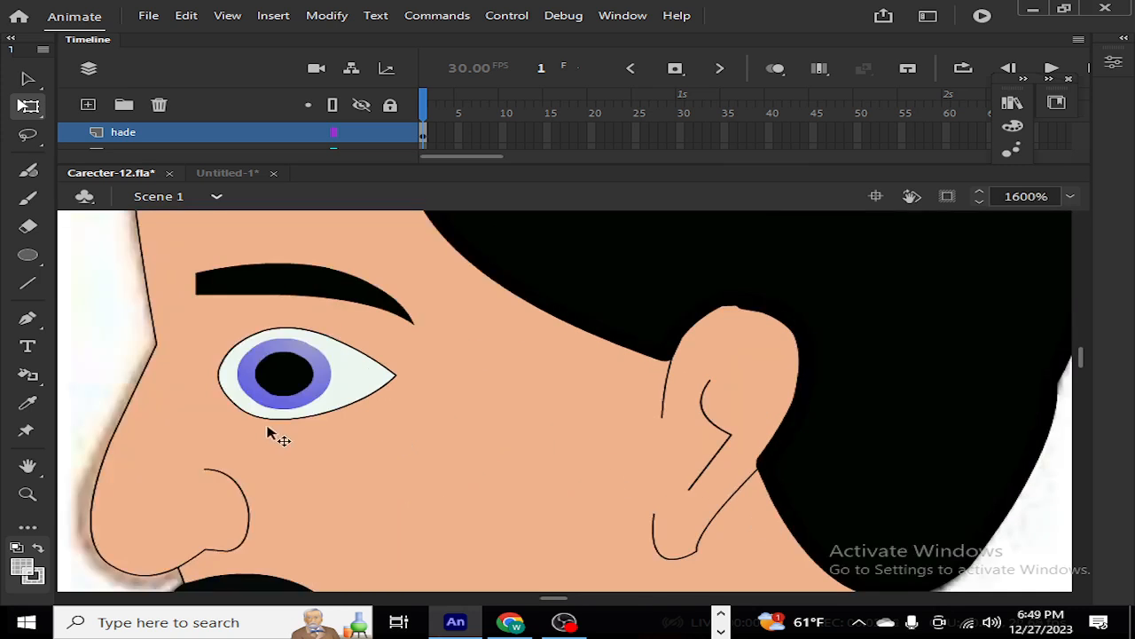
{"action": "left_click", "coordinate": [283, 391]}
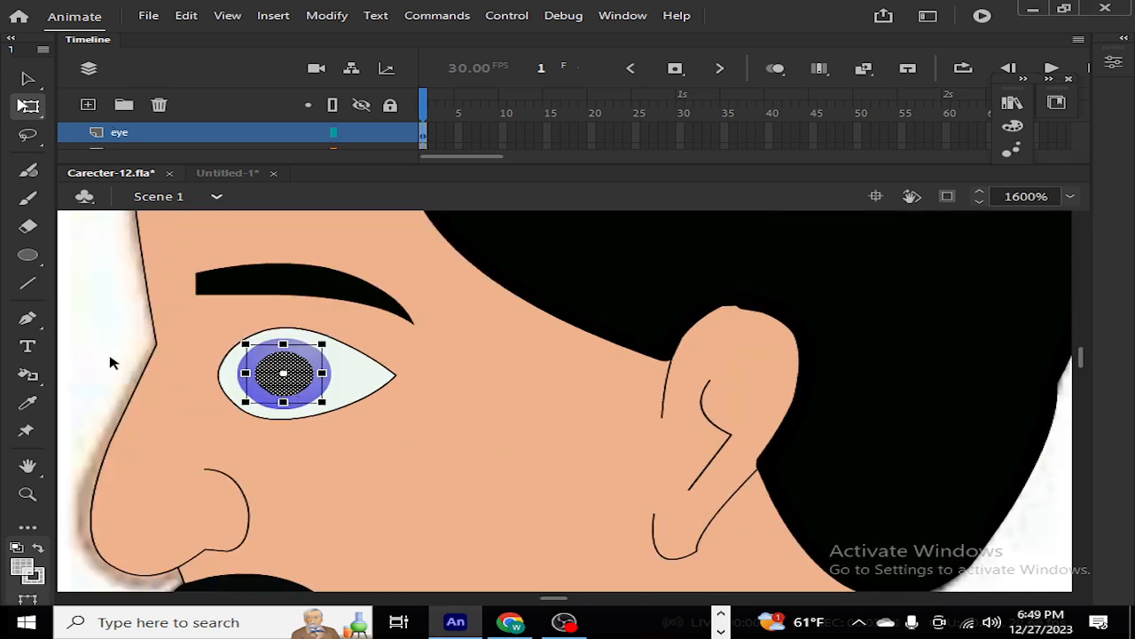
{"action": "left_click", "coordinate": [80, 354]}
{"action": "left_click", "coordinate": [296, 391]}
{"action": "key", "text": "ctrl+g"}
{"action": "left_click", "coordinate": [139, 349]}
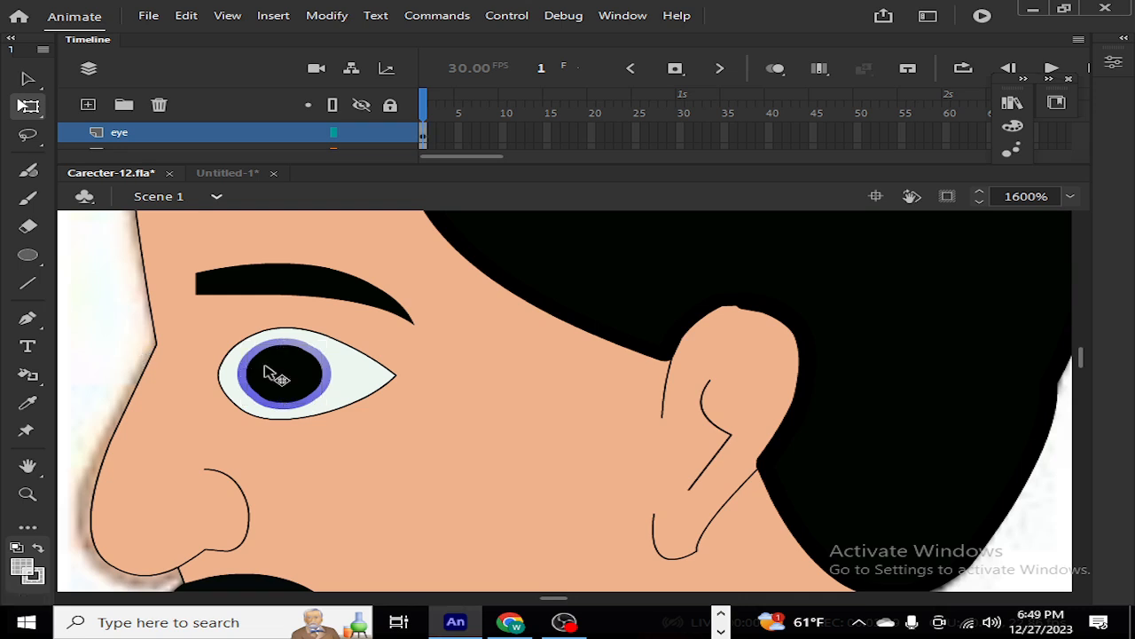
{"action": "left_click", "coordinate": [292, 381]}
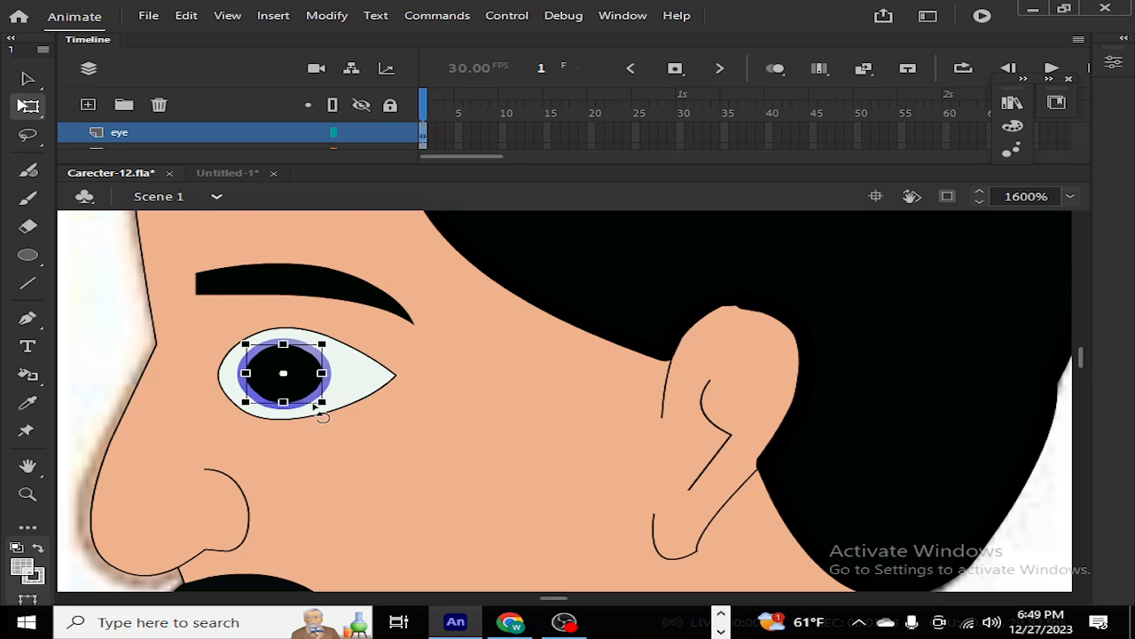
{"action": "left_click_drag", "start_coordinate": [319, 401], "coordinate": [317, 398]}
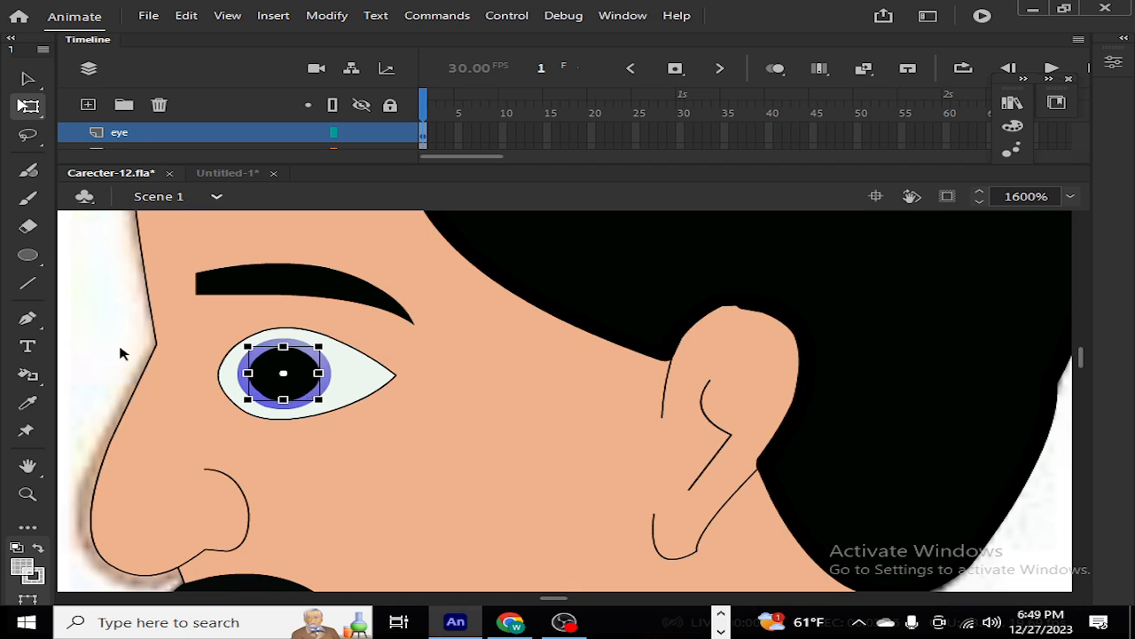
Step: Try shrinking the grouped pupil to about half its size and undo that resize
{"action": "left_click", "coordinate": [119, 348]}
{"action": "left_click", "coordinate": [298, 383]}
{"action": "key", "text": "alt"}
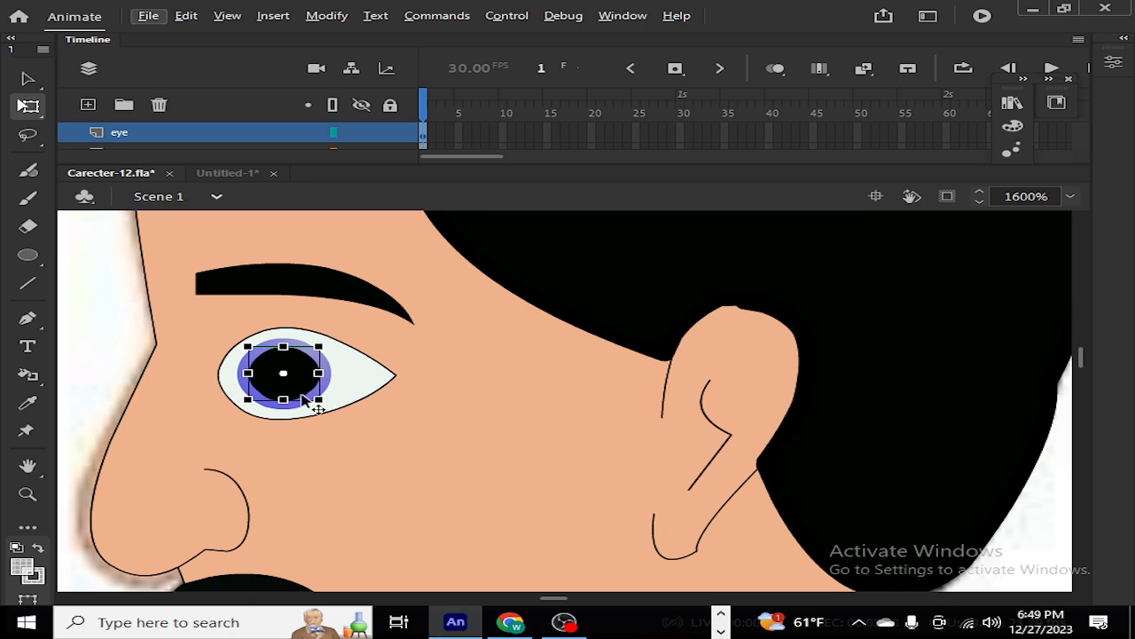
{"action": "key", "text": "alt"}
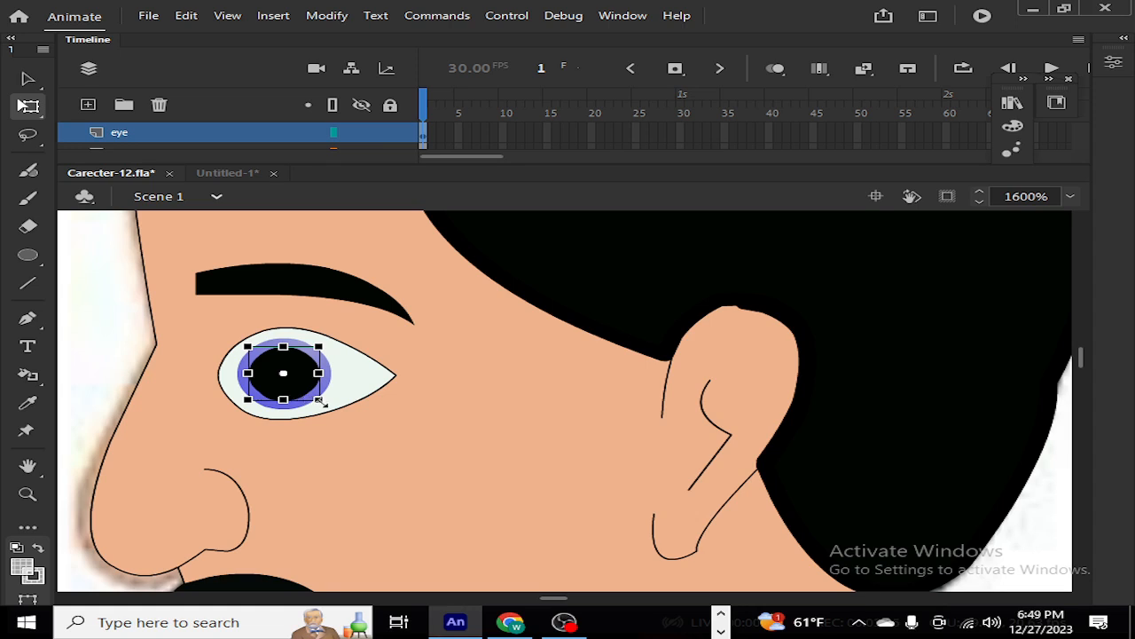
{"action": "left_click_drag", "start_coordinate": [319, 401], "coordinate": [301, 386]}
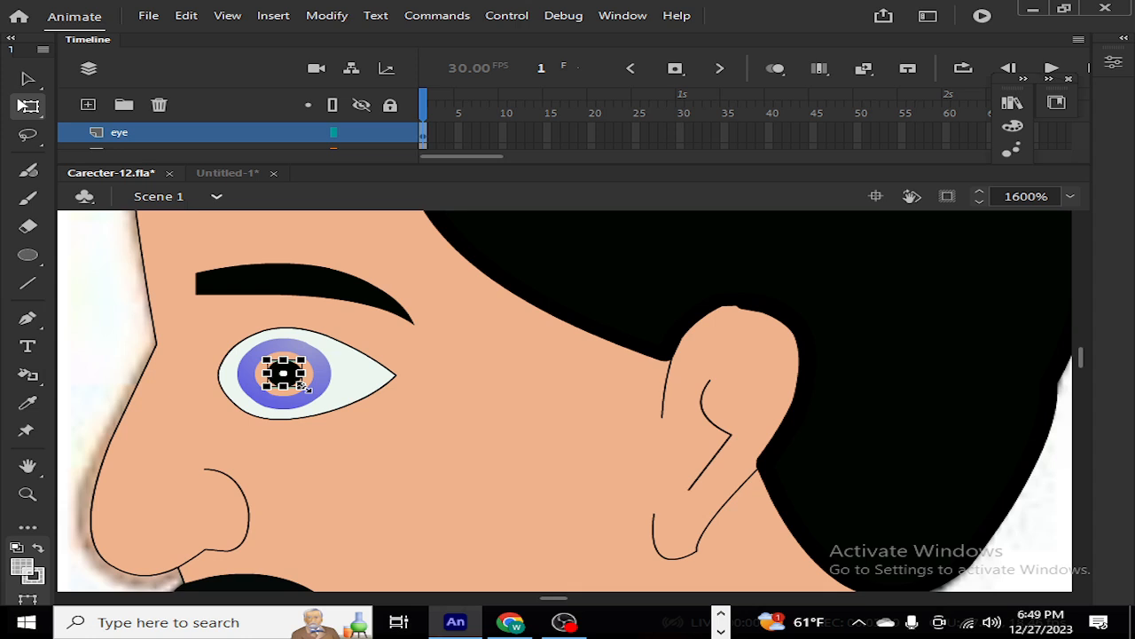
{"action": "key", "text": "ctrl+z"}
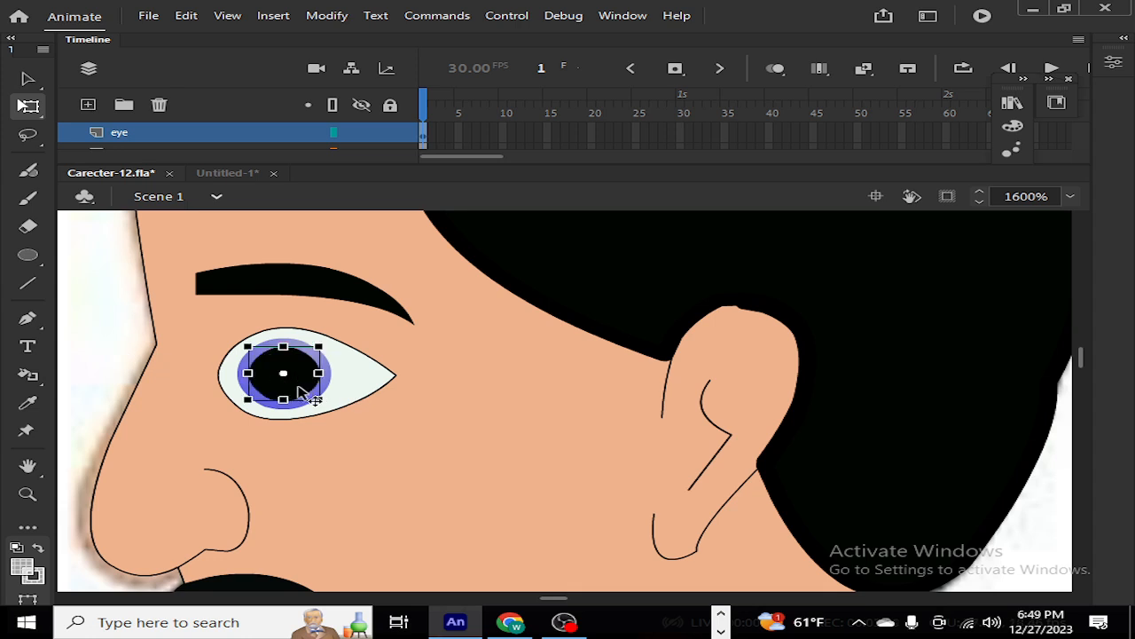
Step: Place a copy of the grouped pupil on the cheek beside the eye and try to fill it with white (#FFFFFF)
{"action": "left_click_drag", "start_coordinate": [303, 387], "coordinate": [470, 424]}
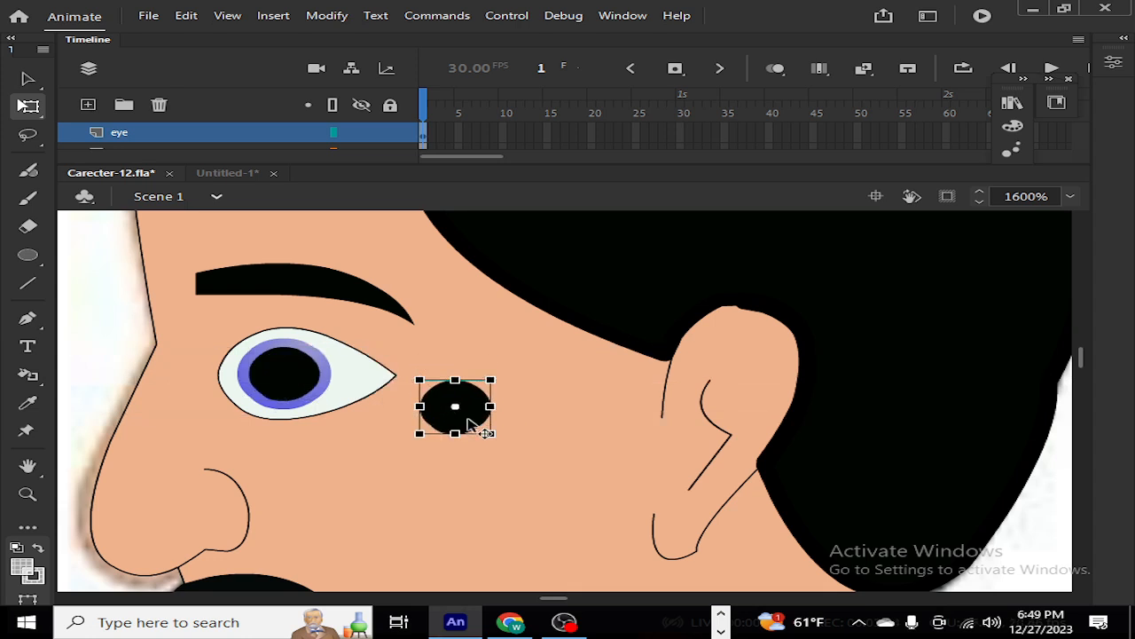
{"action": "left_click", "coordinate": [32, 573]}
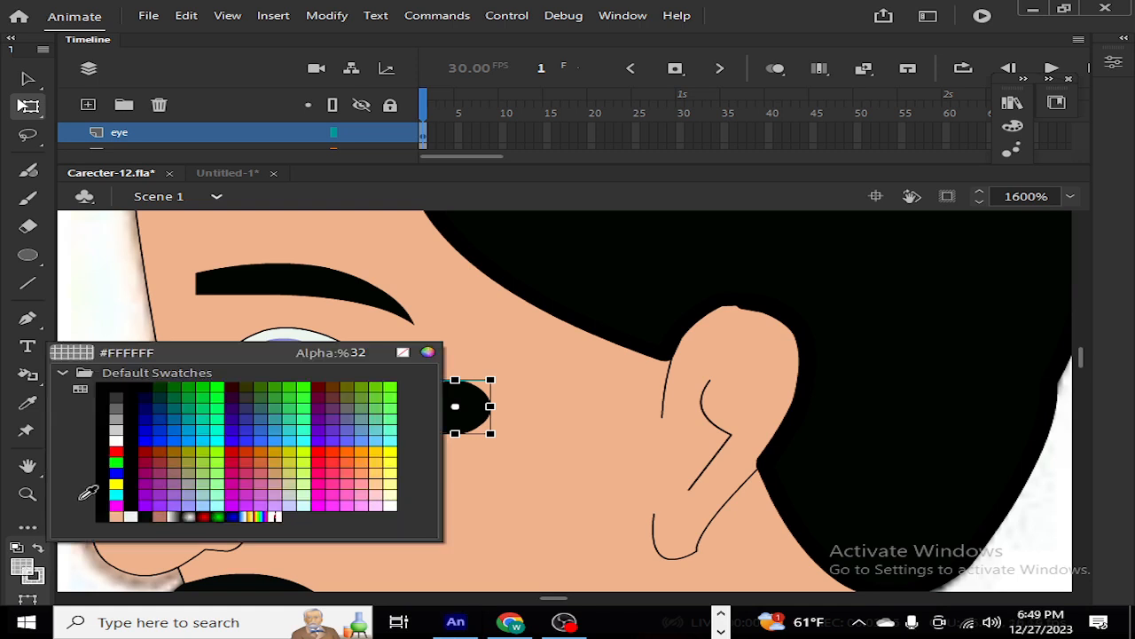
{"action": "left_click", "coordinate": [114, 444]}
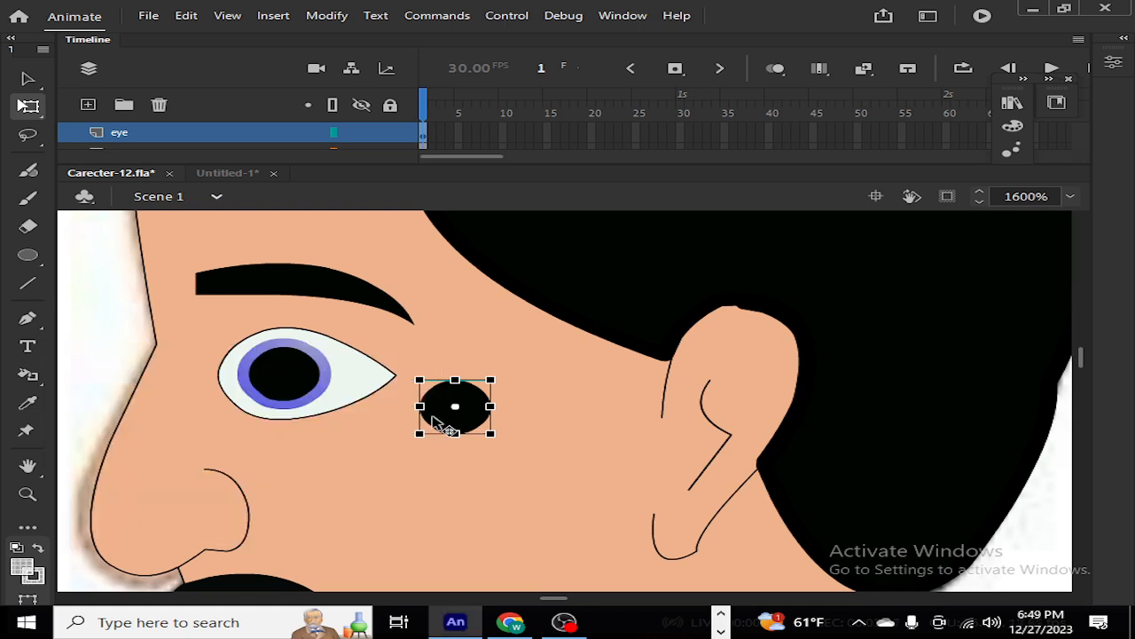
{"action": "double_click", "coordinate": [444, 423]}
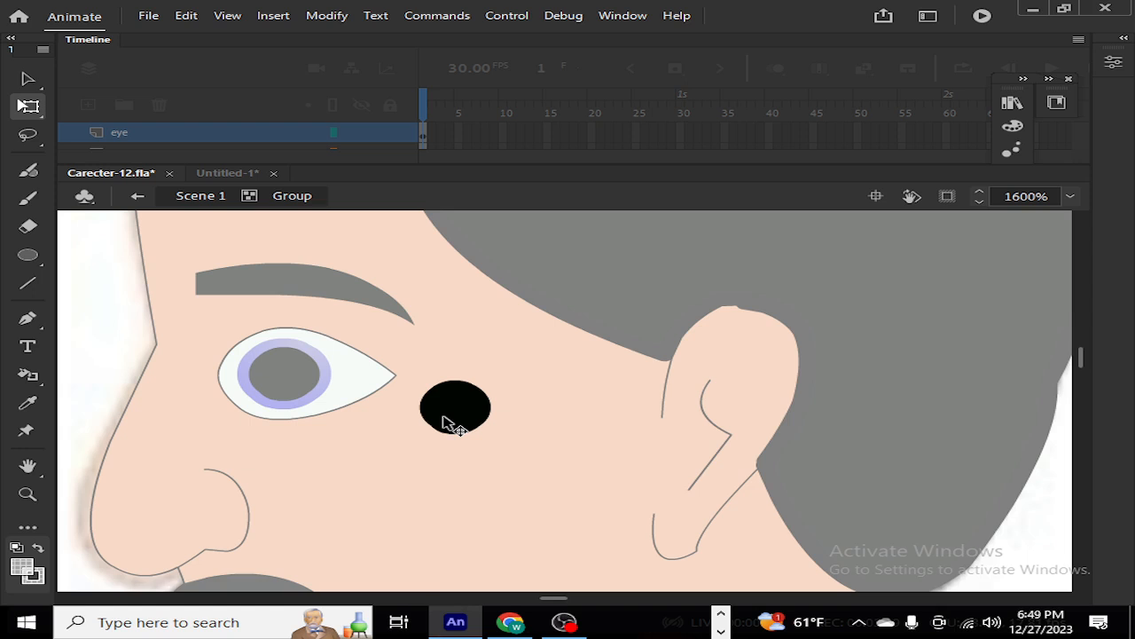
{"action": "double_click", "coordinate": [338, 472]}
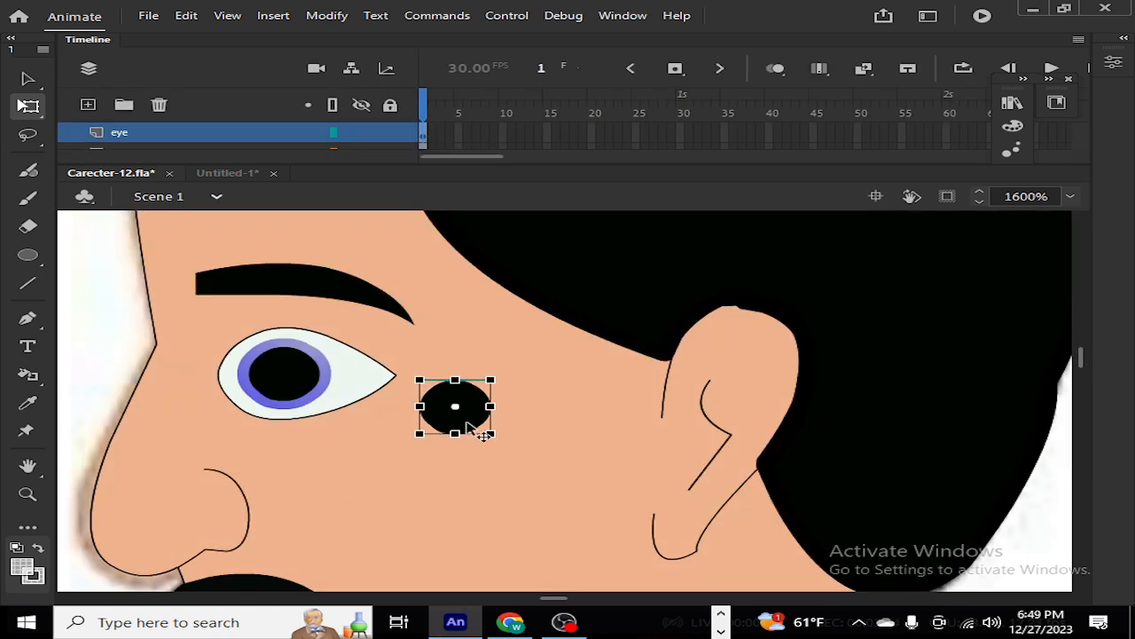
Step: Break apart the pupil copy on the cheek and fill it with white (#FFFFFF) at 32% alpha
{"action": "key", "text": "ctrl+b"}
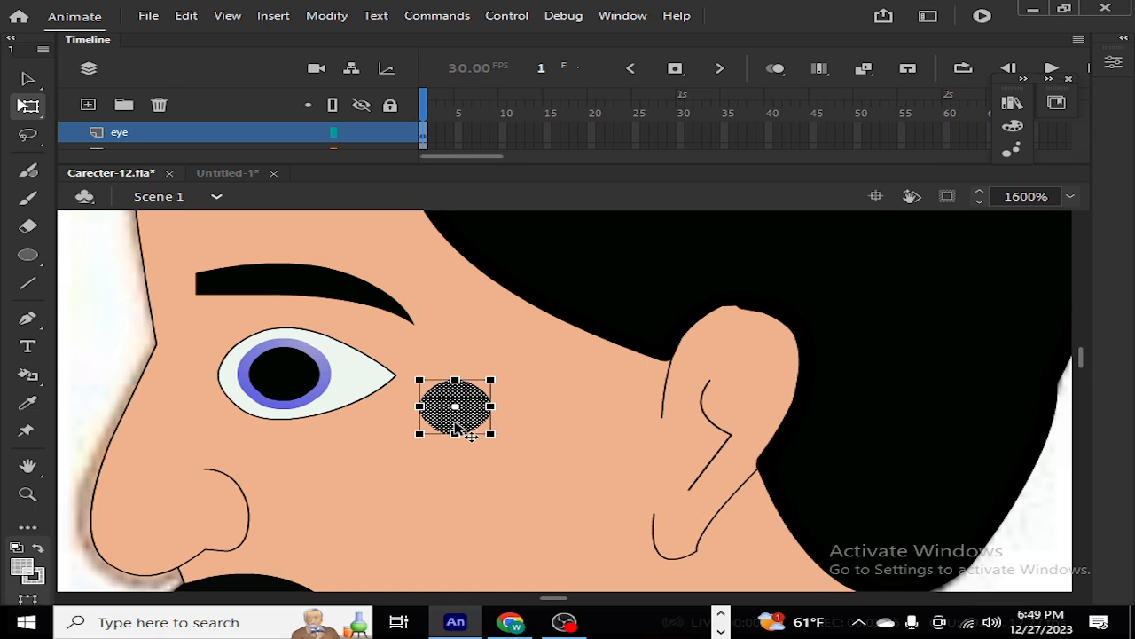
{"action": "left_click", "coordinate": [20, 572]}
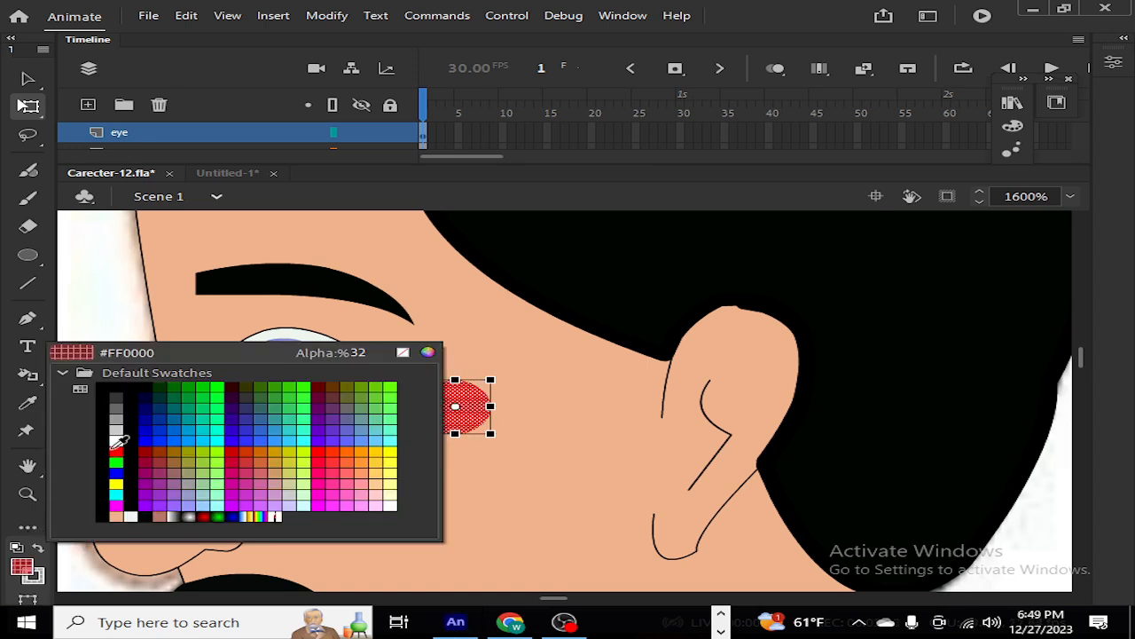
{"action": "left_click", "coordinate": [114, 415]}
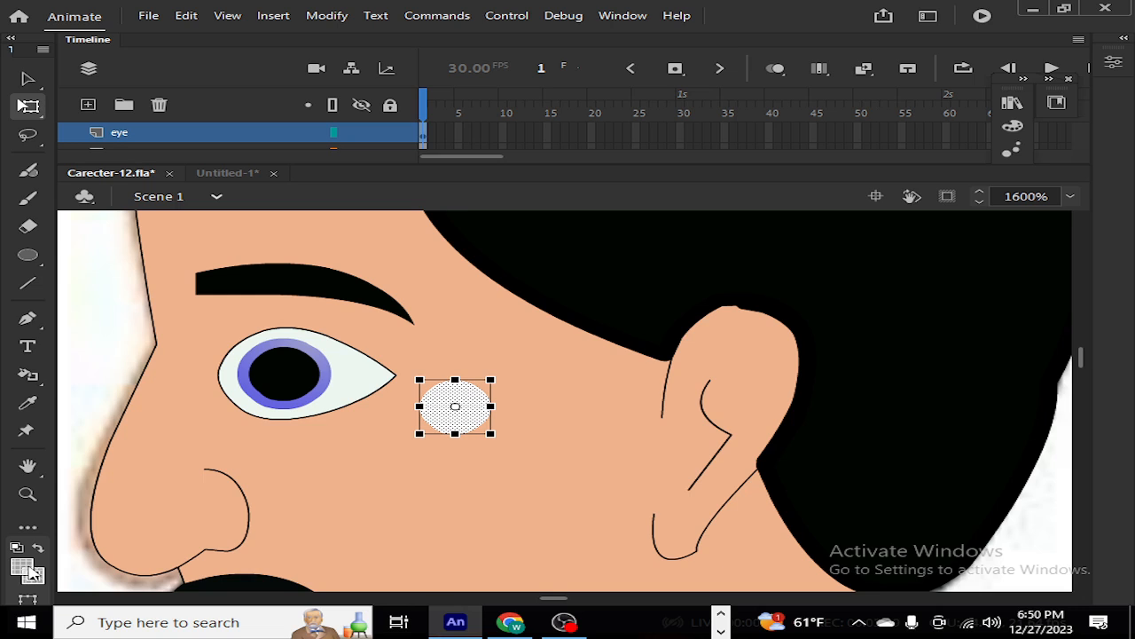
{"action": "left_click", "coordinate": [35, 571]}
{"action": "left_click_drag", "start_coordinate": [370, 353], "coordinate": [362, 355]}
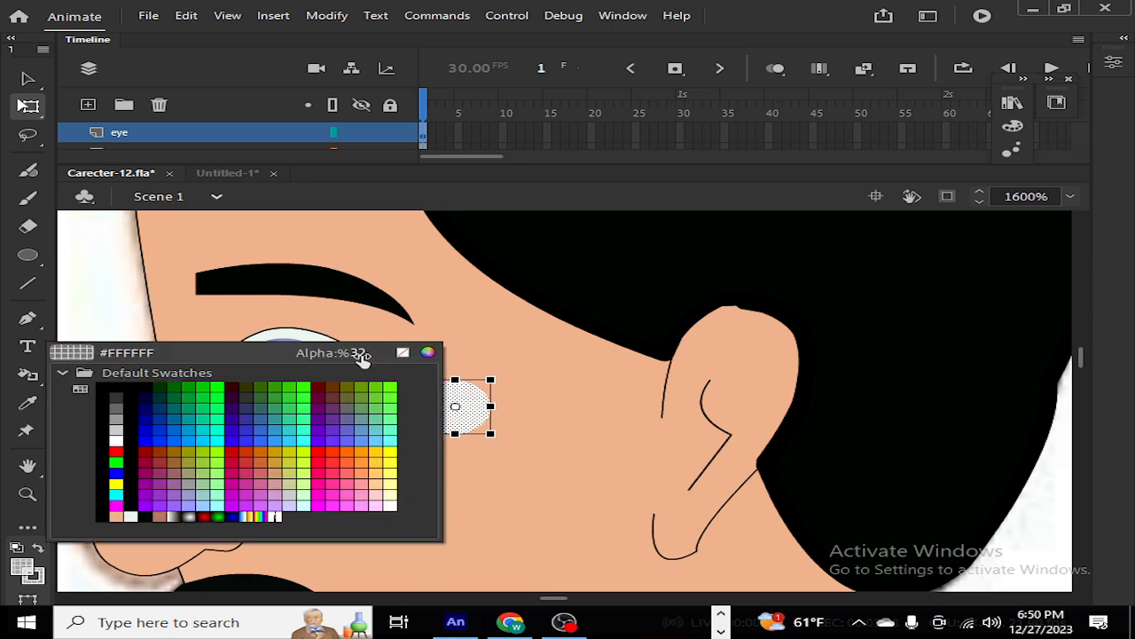
{"action": "left_click", "coordinate": [360, 353]}
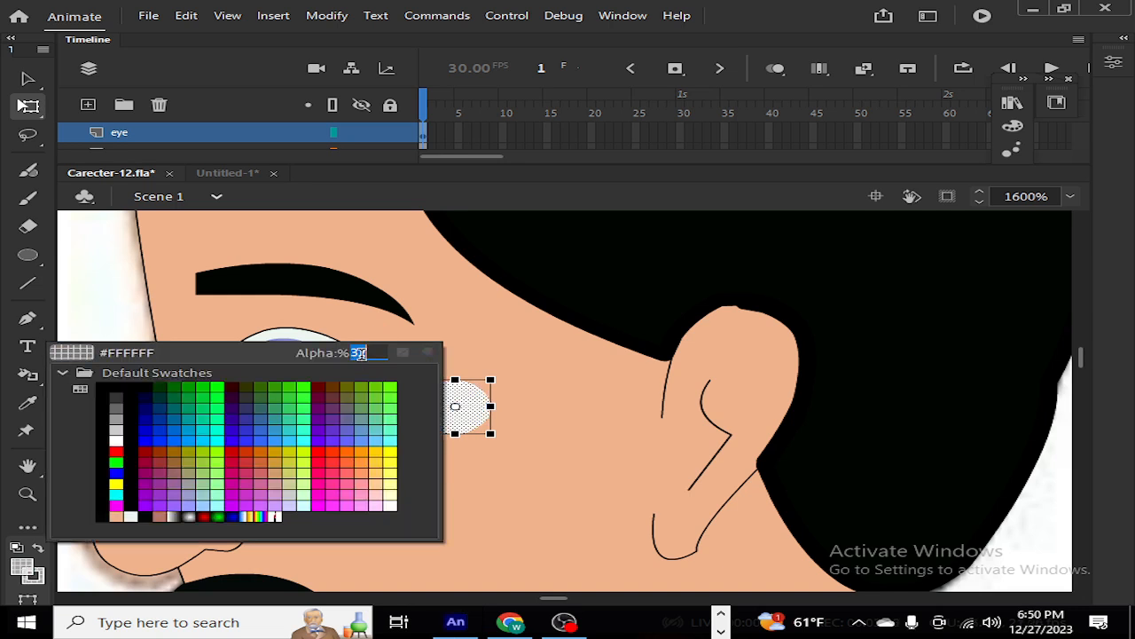
{"action": "left_click", "coordinate": [93, 313]}
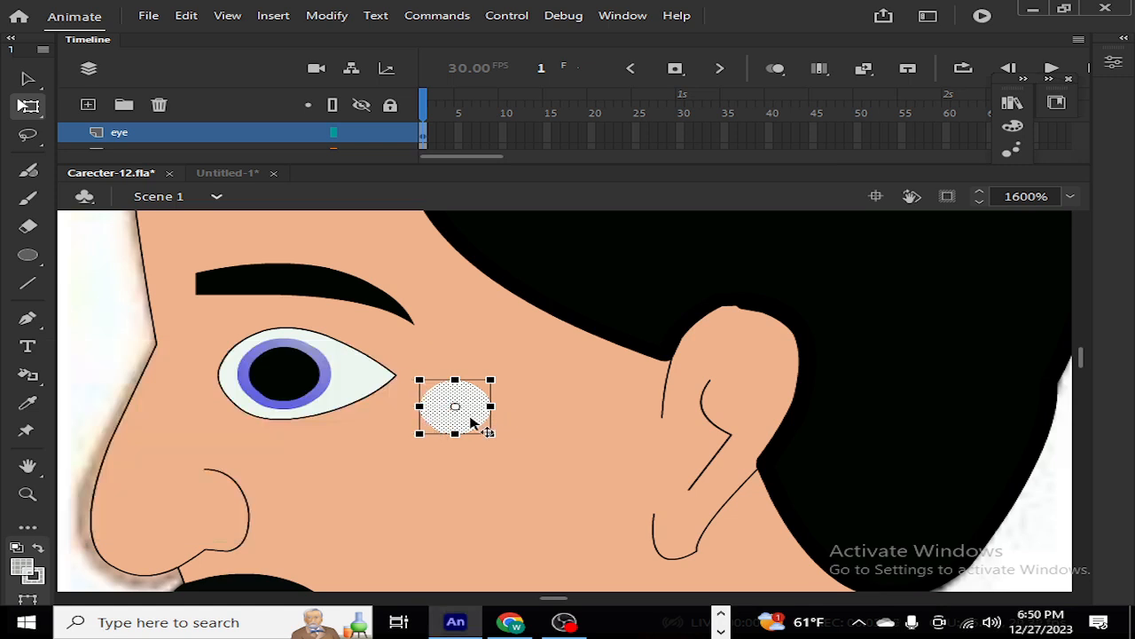
Step: Place the translucent white oval over the pupil's upper-left edge as a highlight and scale it down
{"action": "left_click_drag", "start_coordinate": [471, 423], "coordinate": [274, 377]}
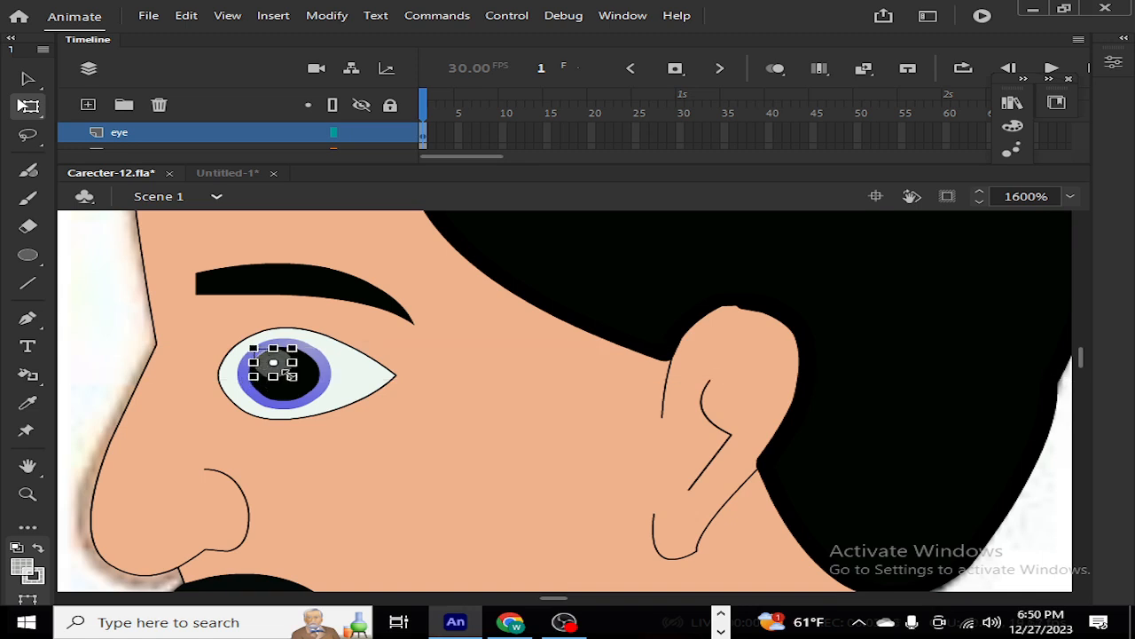
{"action": "left_click_drag", "start_coordinate": [287, 375], "coordinate": [270, 376]}
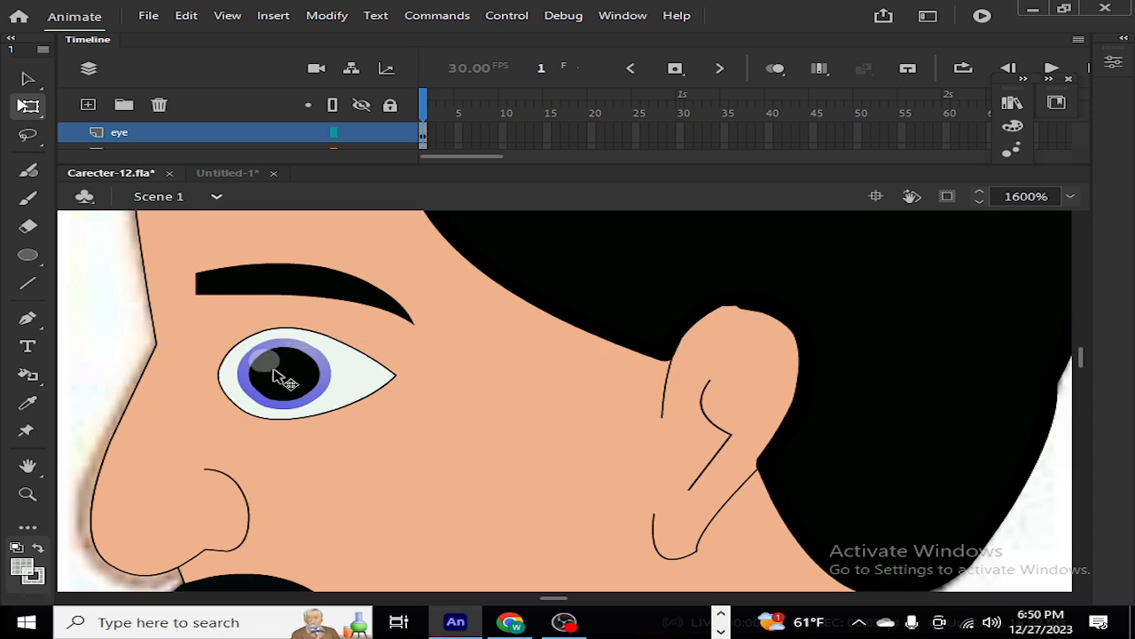
Step: Duplicate the highlight onto the pupil's lower edge and scale the copy down slightly
{"action": "key", "text": "alt"}
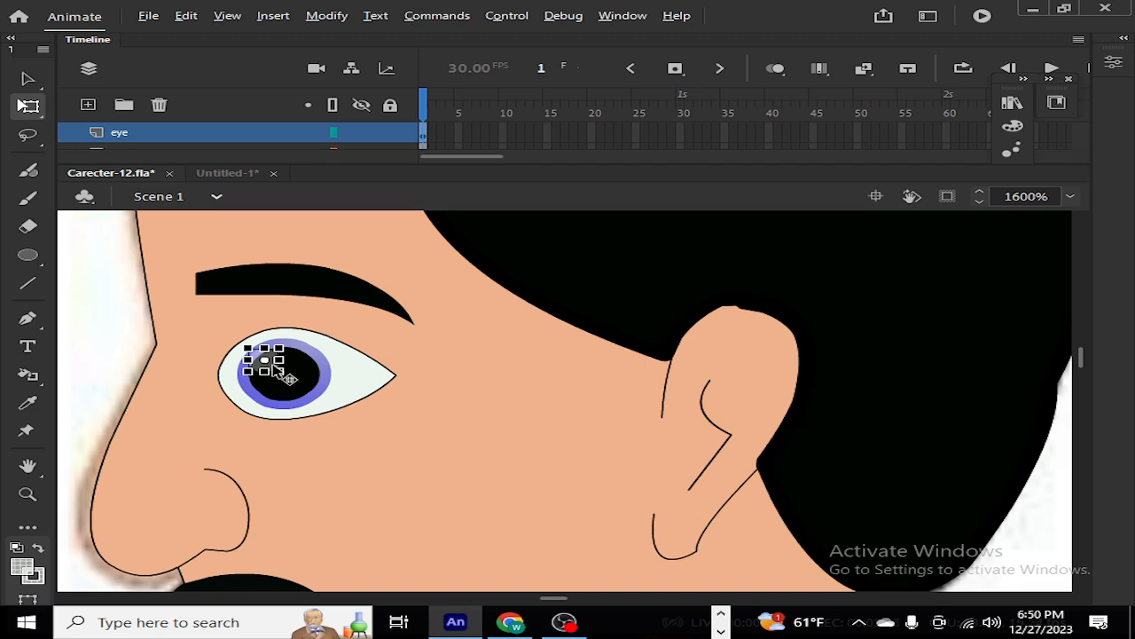
{"action": "left_click_drag", "start_coordinate": [285, 378], "coordinate": [303, 397]}
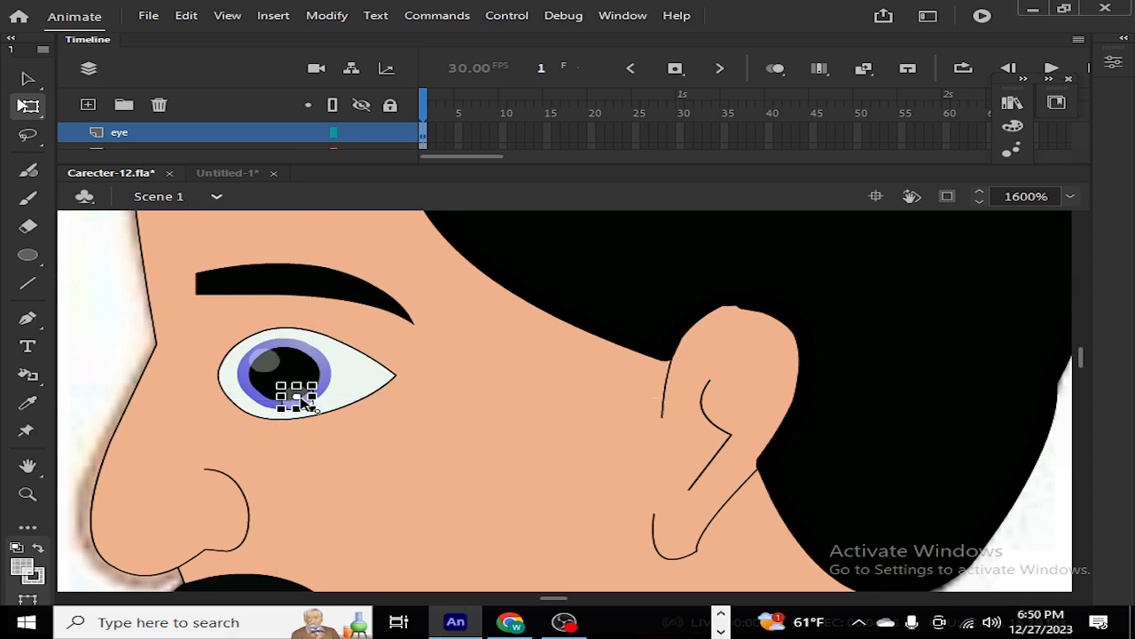
{"action": "key", "text": "ctrl+equal"}
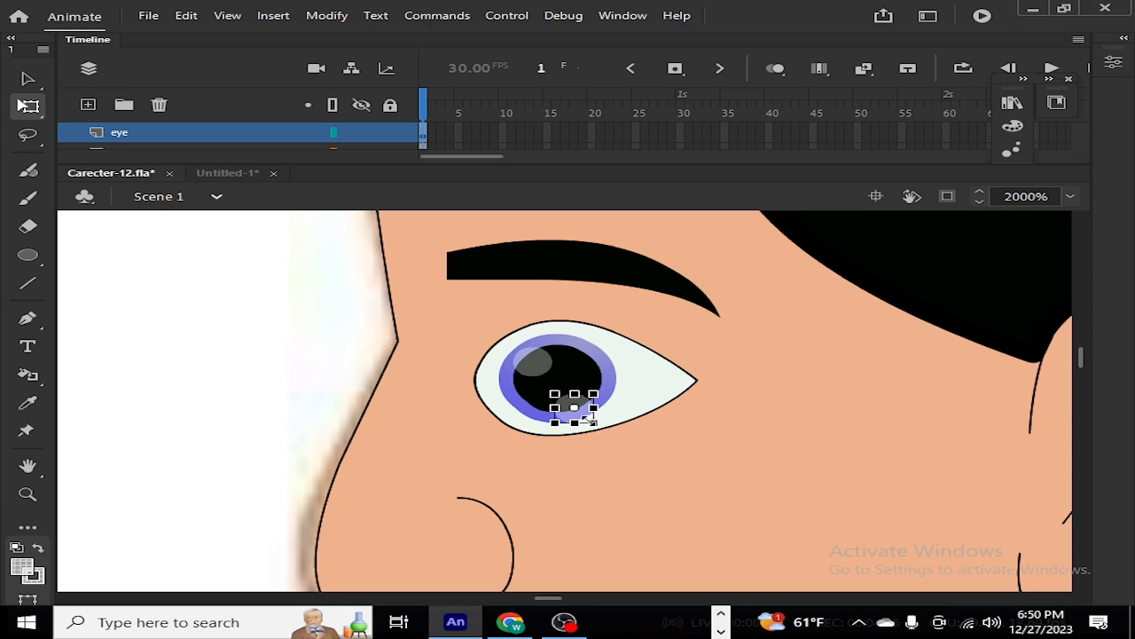
{"action": "left_click_drag", "start_coordinate": [593, 420], "coordinate": [589, 419]}
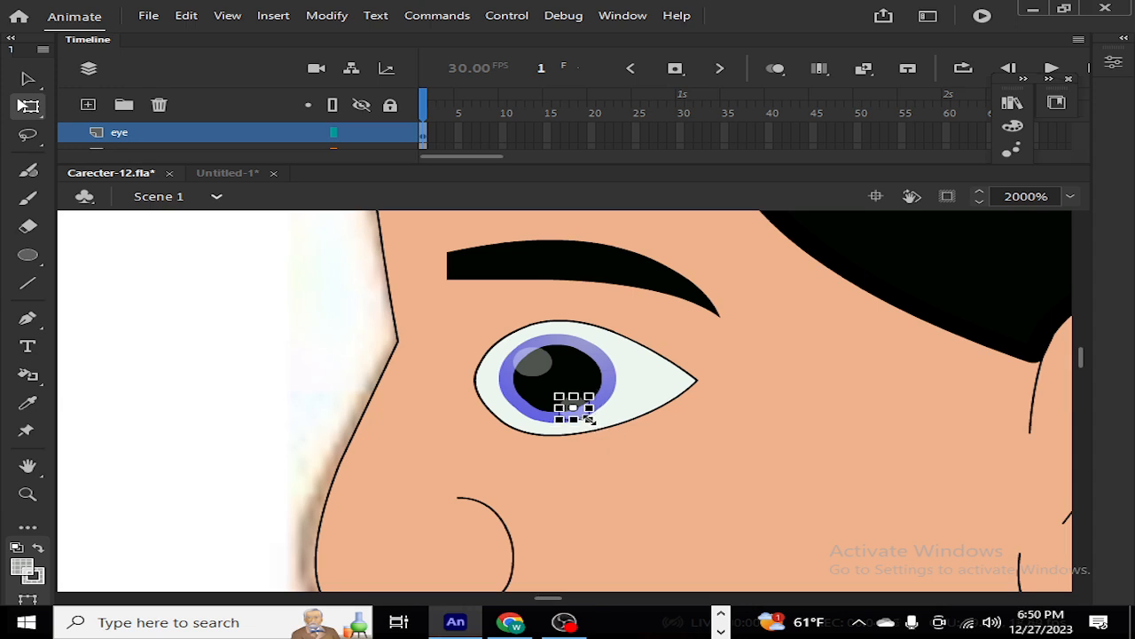
Step: Nudge the lower highlight slightly left and up over the edge of the pupil, and deselect it
{"action": "key", "text": "Left"}
{"action": "key", "text": "Left"}
{"action": "key", "text": "Left"}
{"action": "key", "text": "Up"}
{"action": "key", "text": "Up"}
{"action": "key", "text": "Up"}
{"action": "key", "text": "Up"}
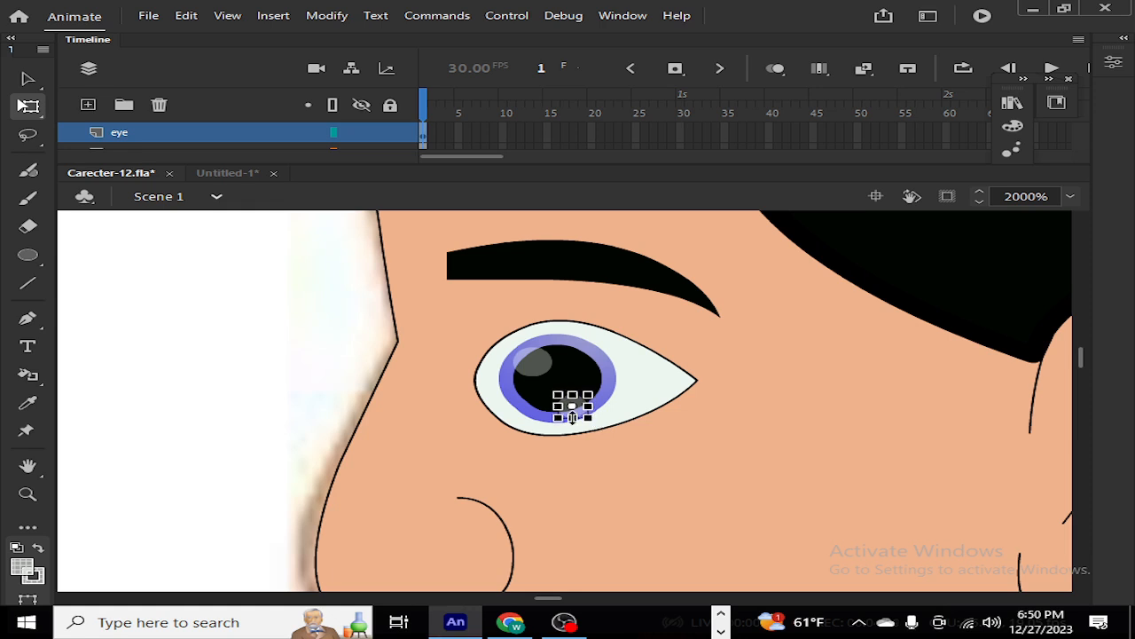
{"action": "left_click", "coordinate": [344, 383]}
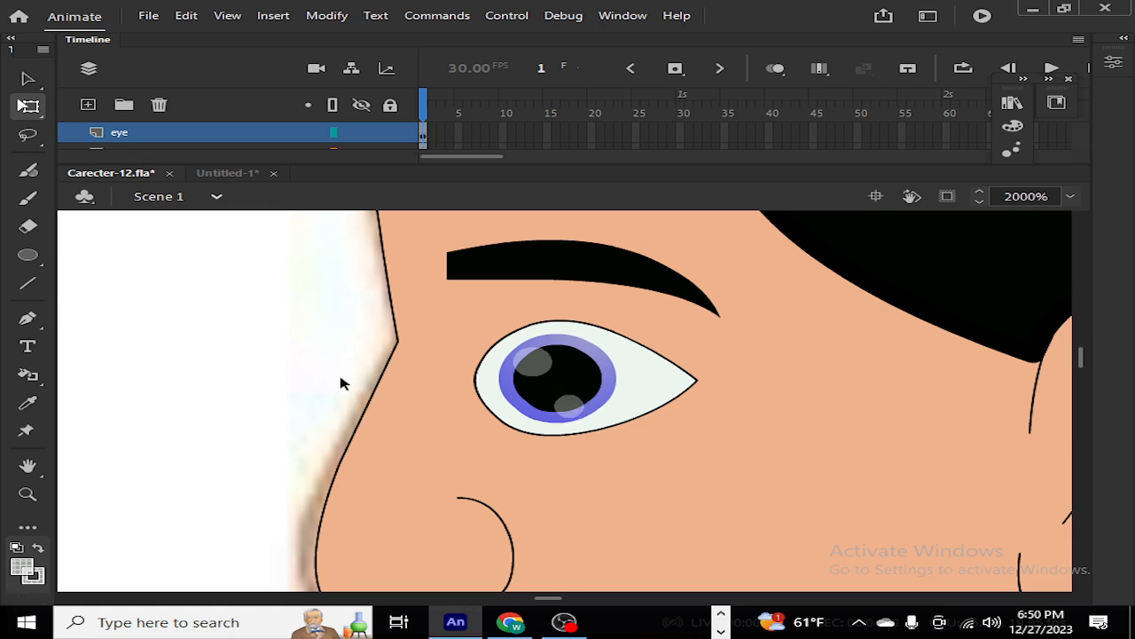
Step: Nudge the upper highlight a little right and up along the pupil's edge and narrow it slightly
{"action": "left_click", "coordinate": [534, 371]}
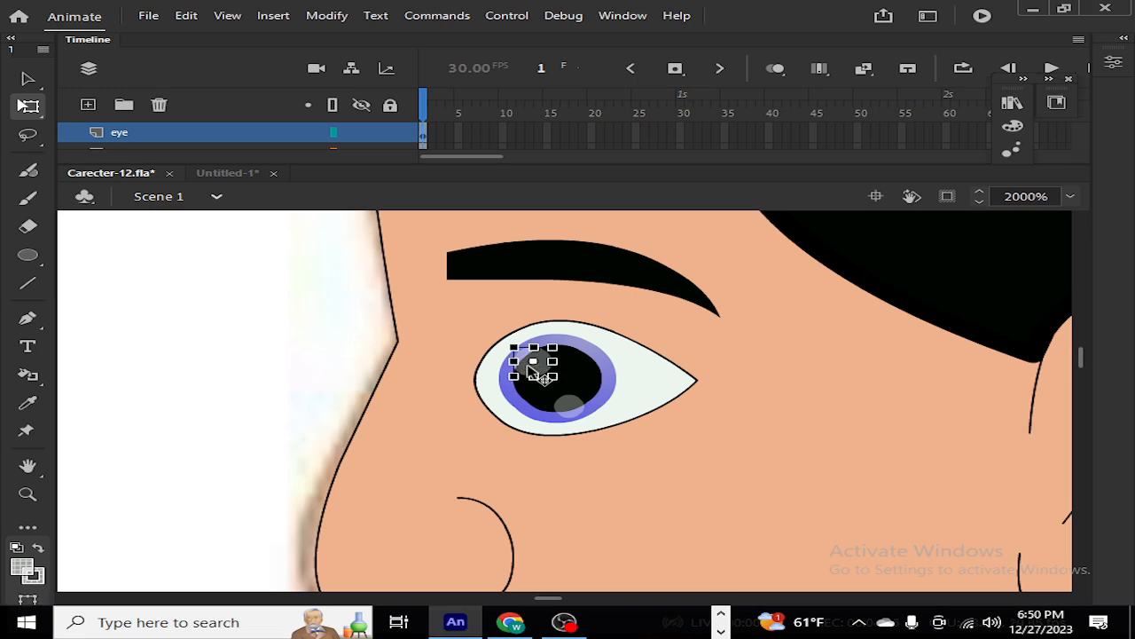
{"action": "key", "text": "Right"}
{"action": "key", "text": "Right"}
{"action": "key", "text": "Right"}
{"action": "key", "text": "Right"}
{"action": "key", "text": "Right"}
{"action": "key", "text": "Right"}
{"action": "key", "text": "Right"}
{"action": "key", "text": "Up"}
{"action": "key", "text": "Up"}
{"action": "key", "text": "Up"}
{"action": "key", "text": "Up"}
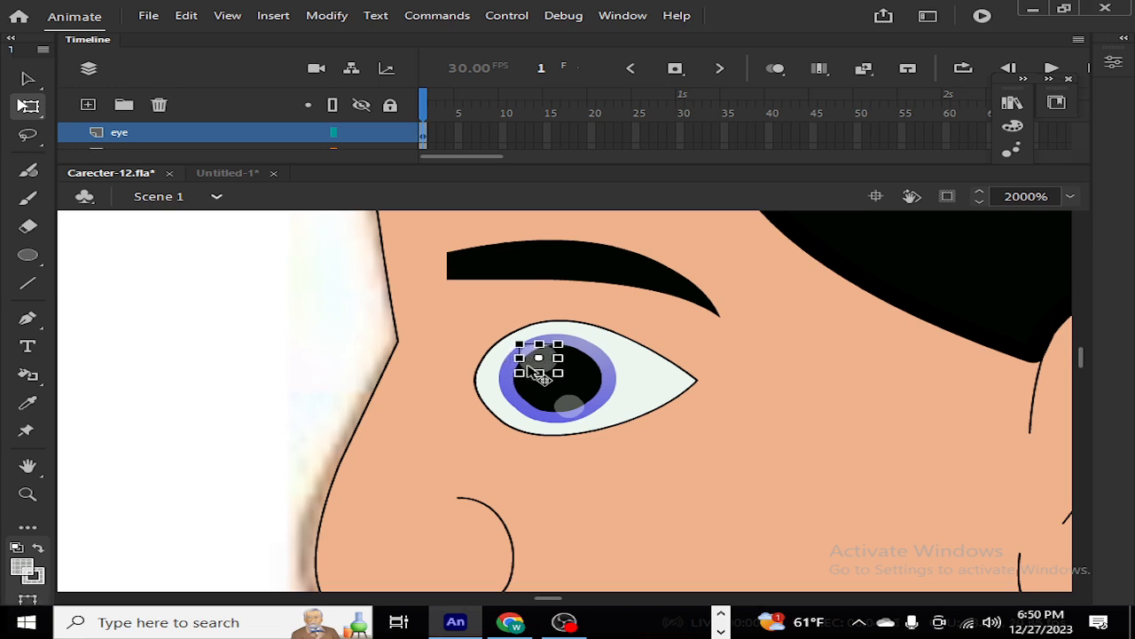
{"action": "key", "text": "Up"}
{"action": "key", "text": "Up"}
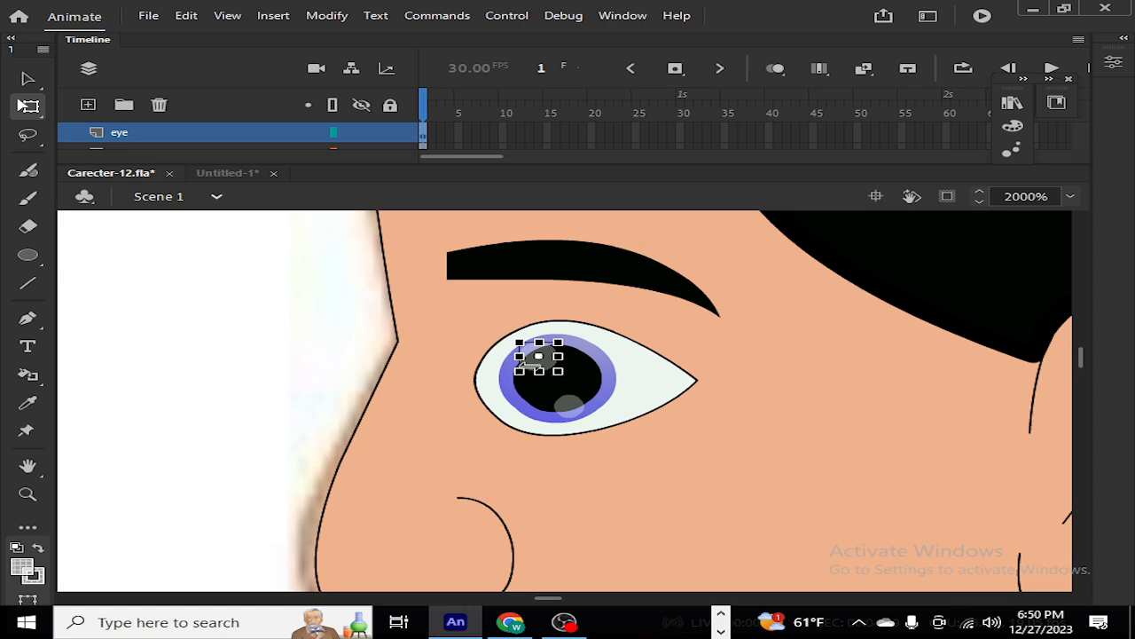
{"action": "key", "text": "Left"}
{"action": "key", "text": "Left"}
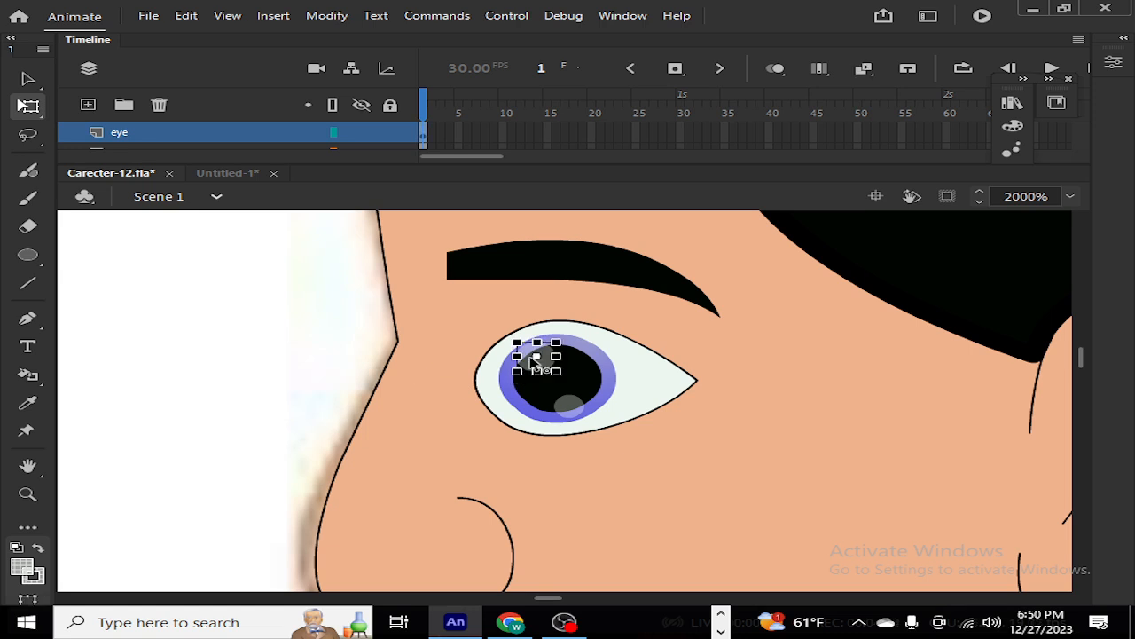
{"action": "key", "text": "Up"}
{"action": "key", "text": "Up"}
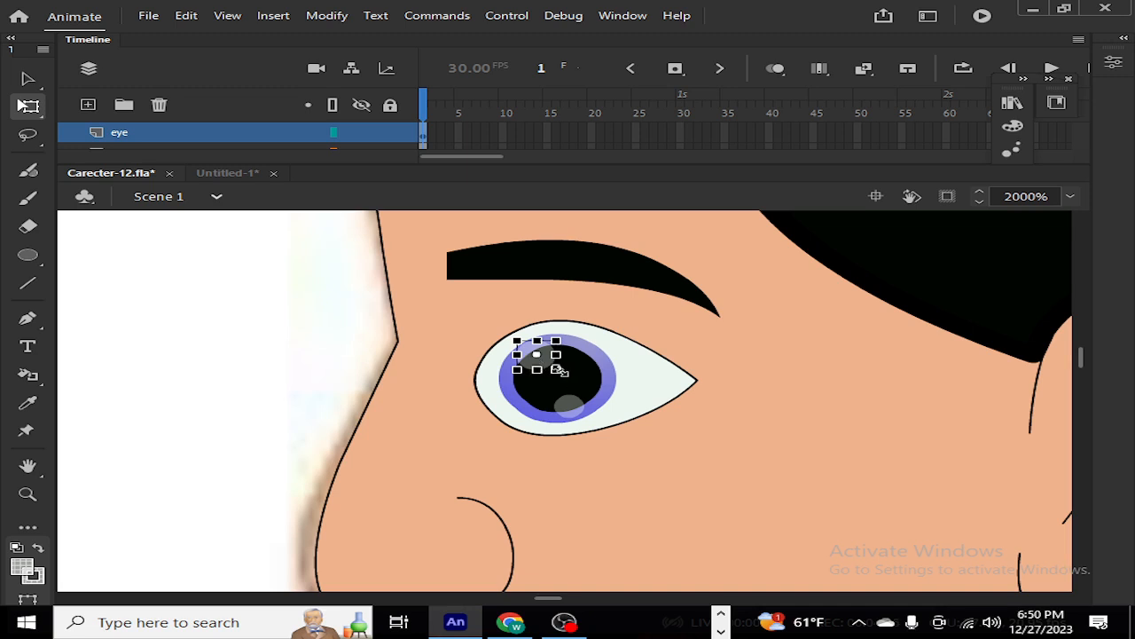
{"action": "left_click_drag", "start_coordinate": [558, 370], "coordinate": [558, 368]}
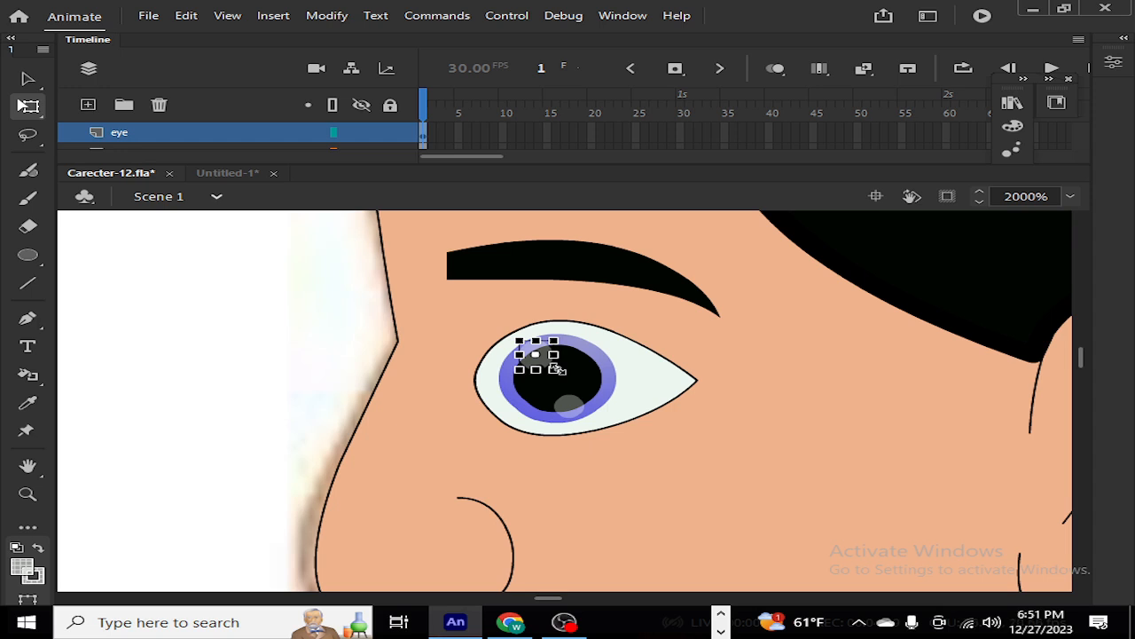
{"action": "left_click", "coordinate": [275, 373]}
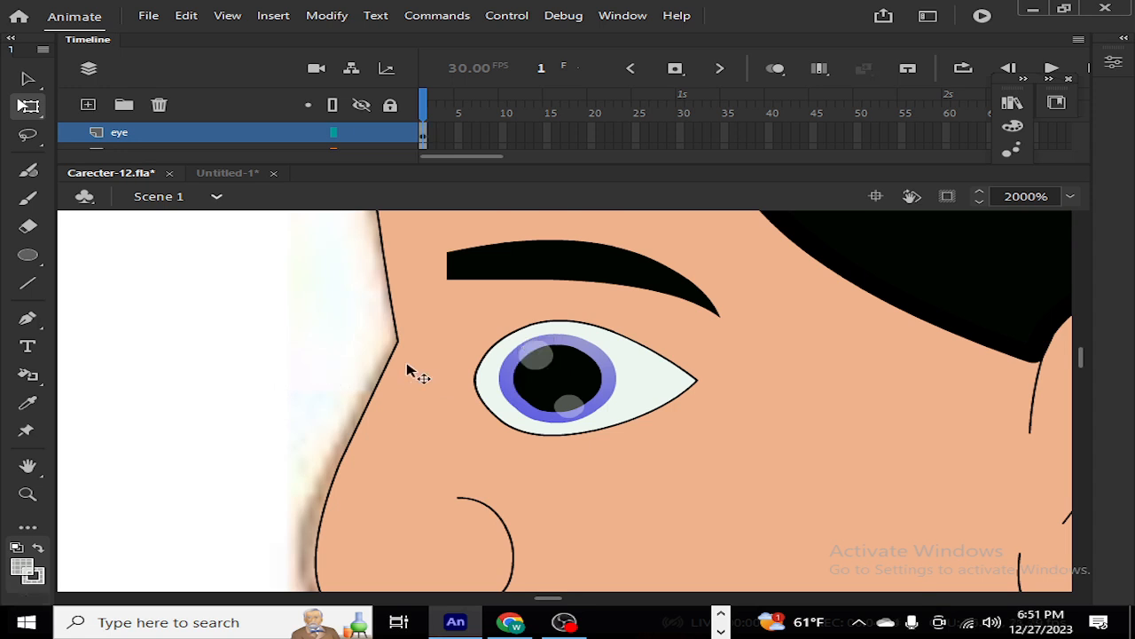
Step: Check the eye on the whole head, and nudge the upper highlight slightly down and left
{"action": "key", "text": "ctrl+minus"}
{"action": "key", "text": "ctrl+minus"}
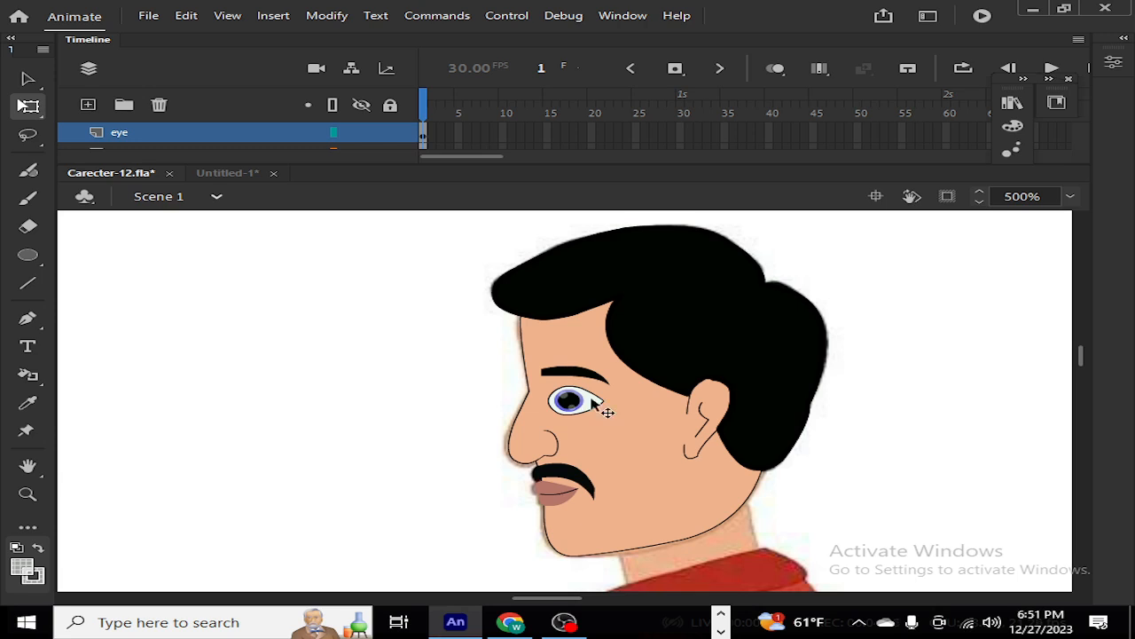
{"action": "key", "text": "ctrl+equal"}
{"action": "key", "text": "ctrl+equal"}
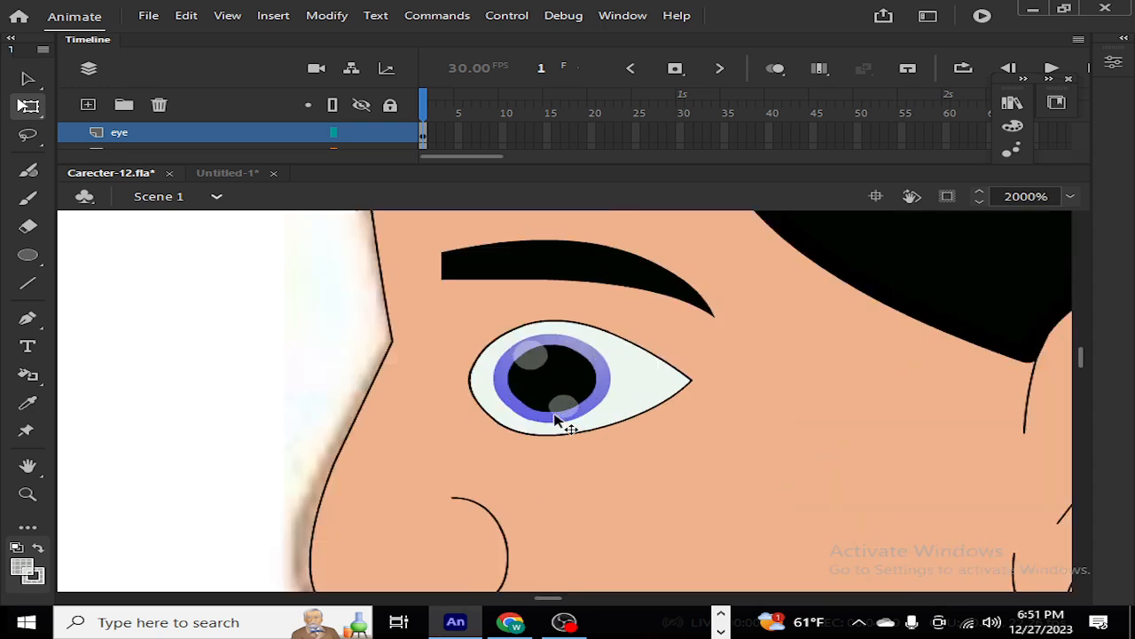
{"action": "double_click", "coordinate": [530, 355]}
{"action": "double_click", "coordinate": [275, 378]}
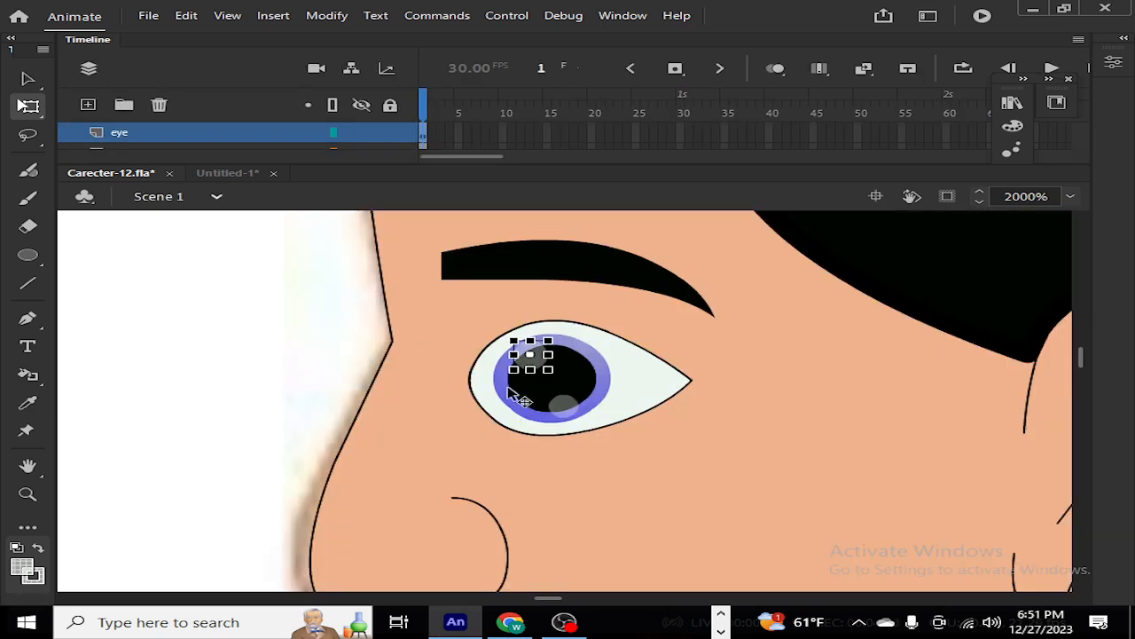
{"action": "key", "text": "Down"}
{"action": "key", "text": "Down"}
{"action": "key", "text": "Down"}
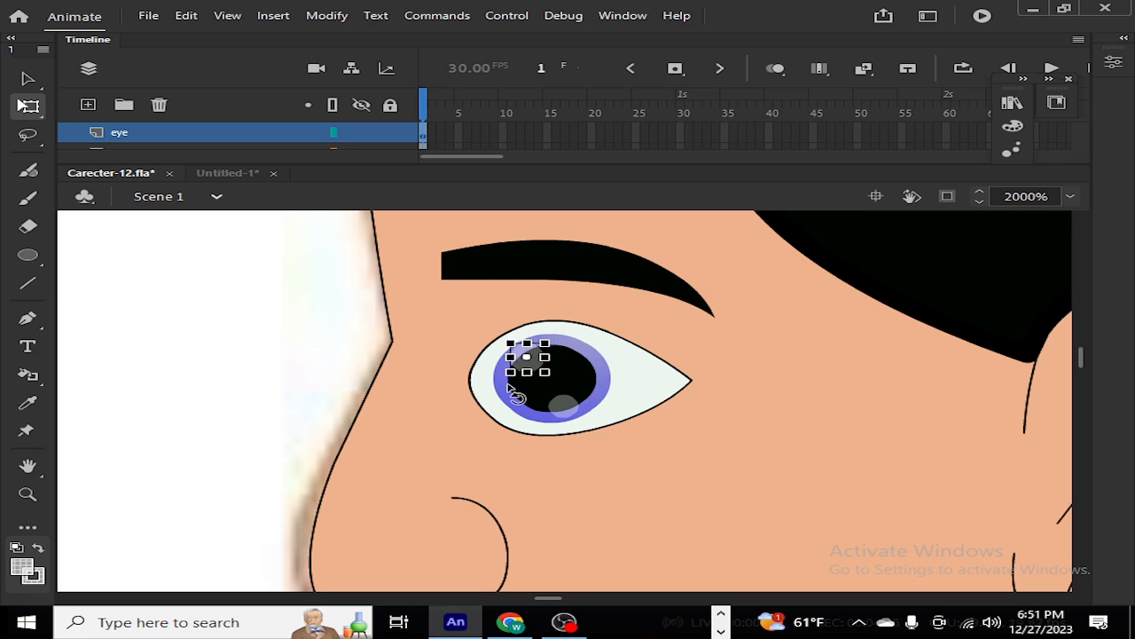
Step: Adjust the lower highlight's size slightly, and shift the upper highlight toward the iris's left side and scale it down
{"action": "left_click", "coordinate": [566, 411]}
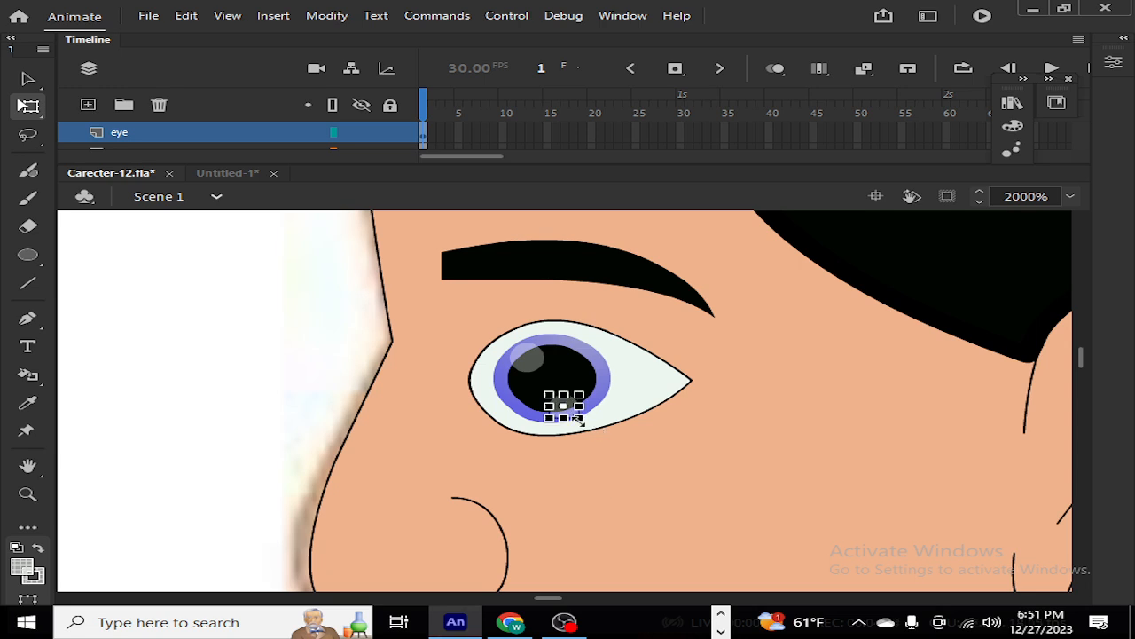
{"action": "left_click_drag", "start_coordinate": [578, 419], "coordinate": [573, 415]}
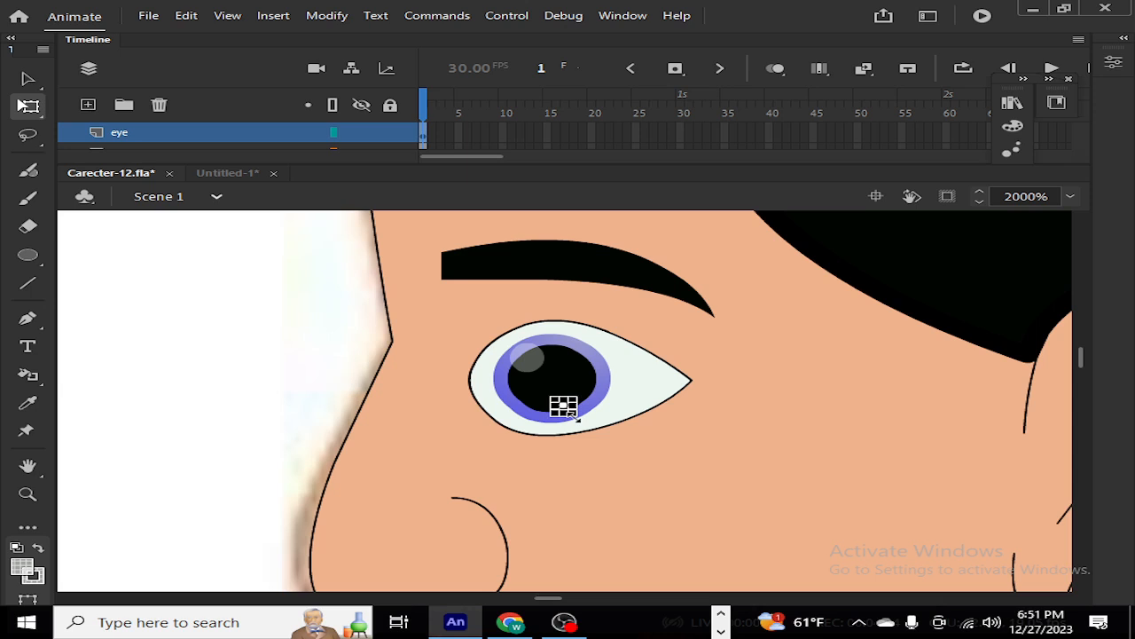
{"action": "left_click", "coordinate": [530, 360]}
{"action": "left_click_drag", "start_coordinate": [536, 360], "coordinate": [531, 363]}
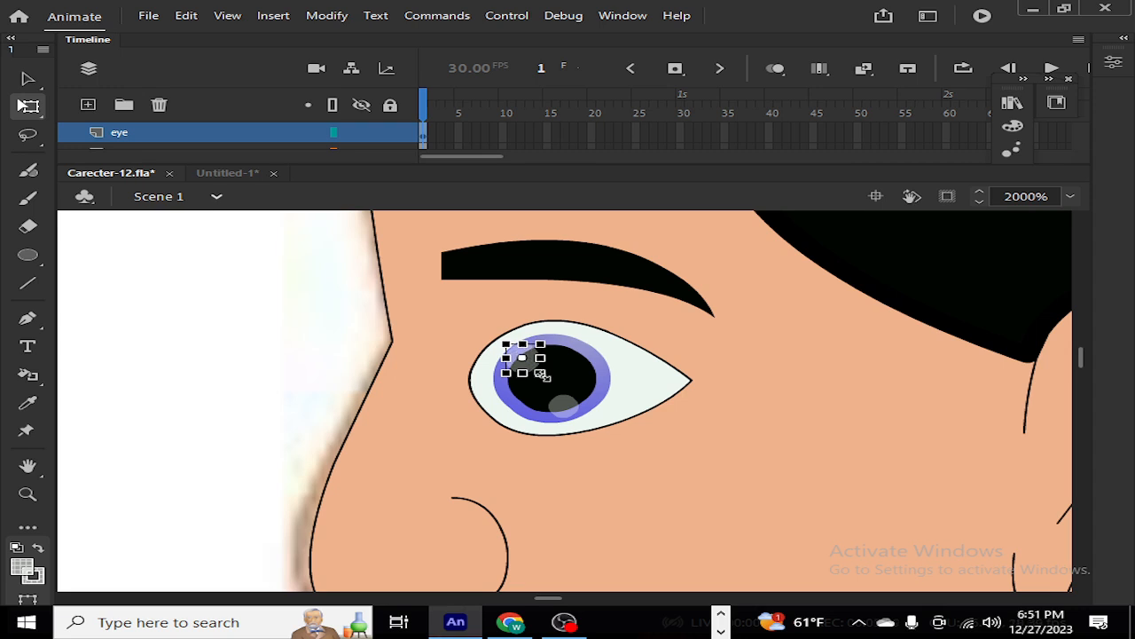
{"action": "left_click_drag", "start_coordinate": [541, 374], "coordinate": [536, 370]}
{"action": "left_click", "coordinate": [264, 393]}
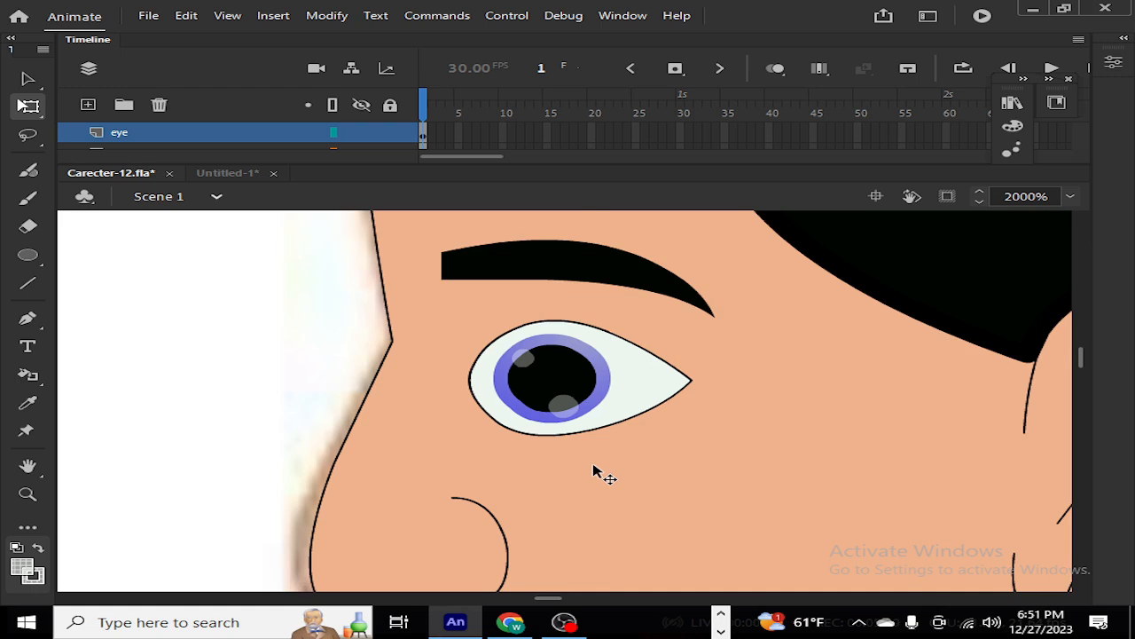
Step: Examine the eye in the context of the whole head, then the figure's neck and red shirt
{"action": "key", "text": "ctrl+minus"}
{"action": "key", "text": "ctrl+minus"}
{"action": "key", "text": "ctrl+minus"}
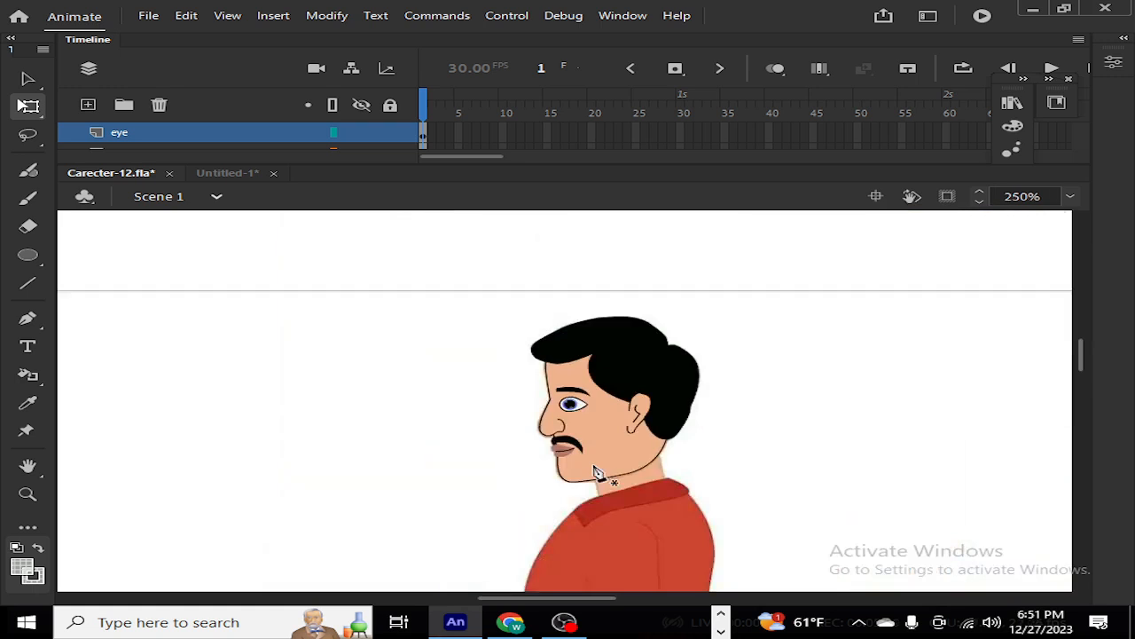
{"action": "key", "text": "p"}
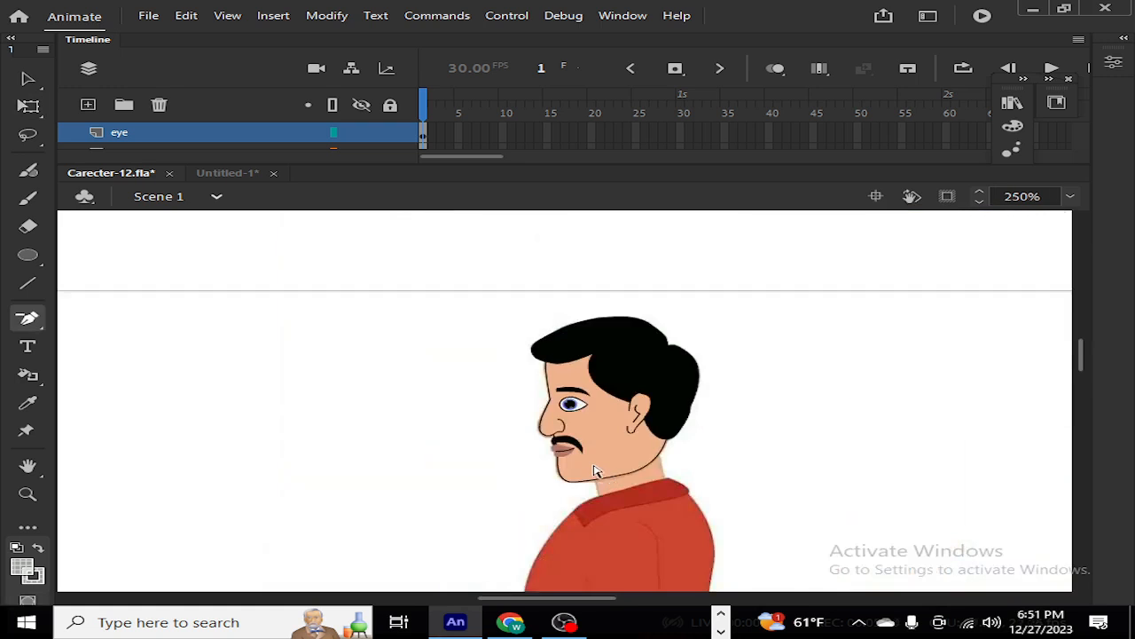
{"action": "key", "text": "ctrl+equal"}
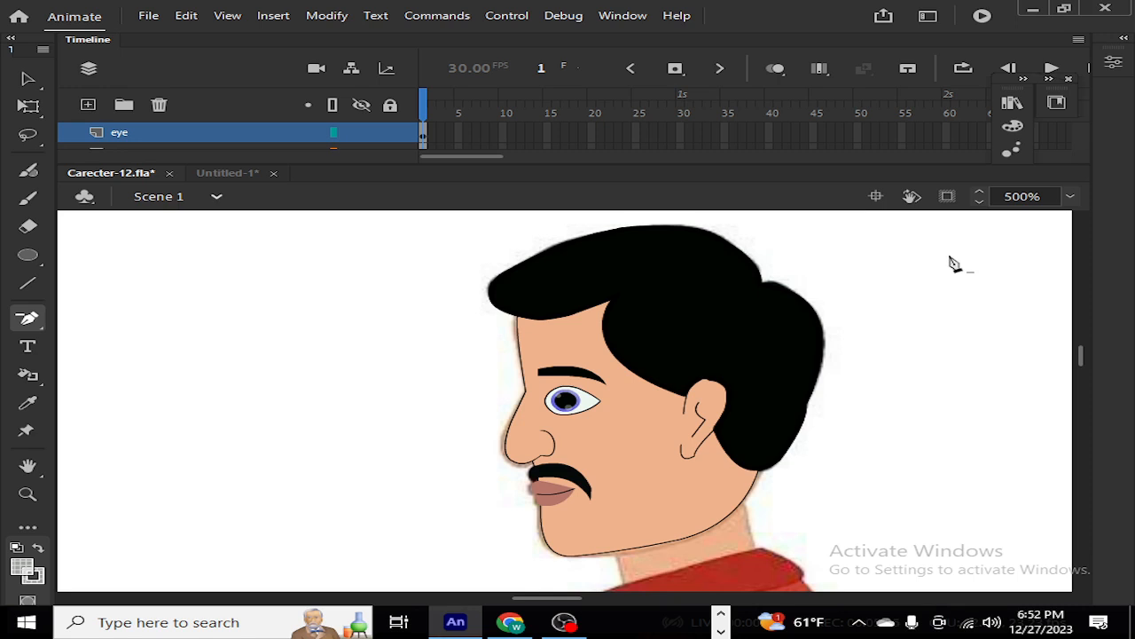
{"action": "key", "text": "v"}
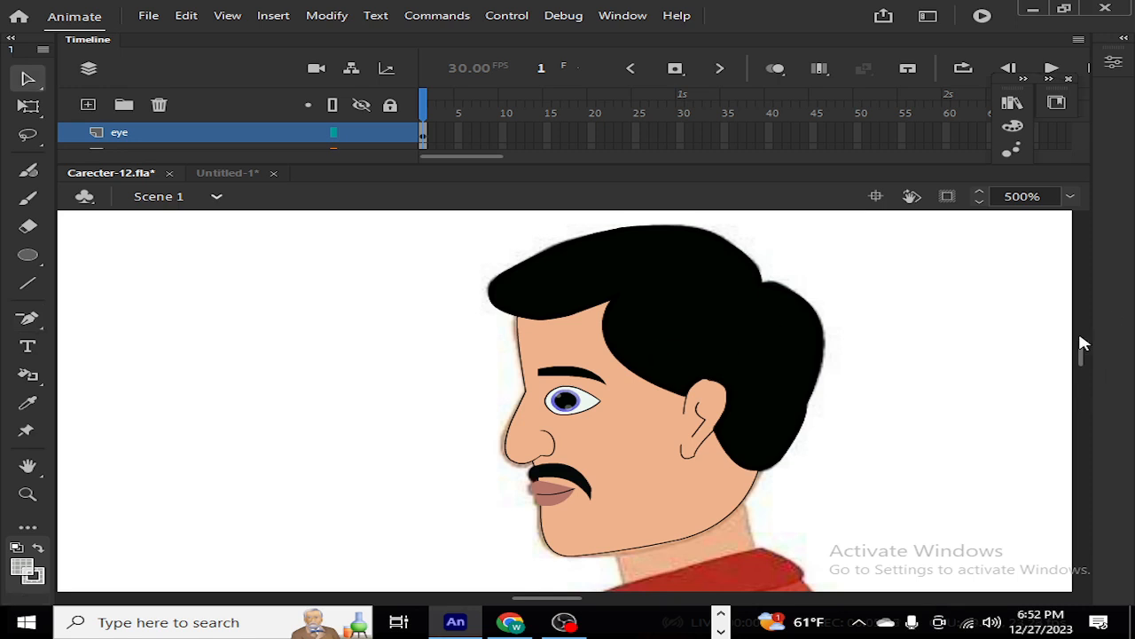
{"action": "left_click_drag", "start_coordinate": [1082, 357], "coordinate": [1081, 367]}
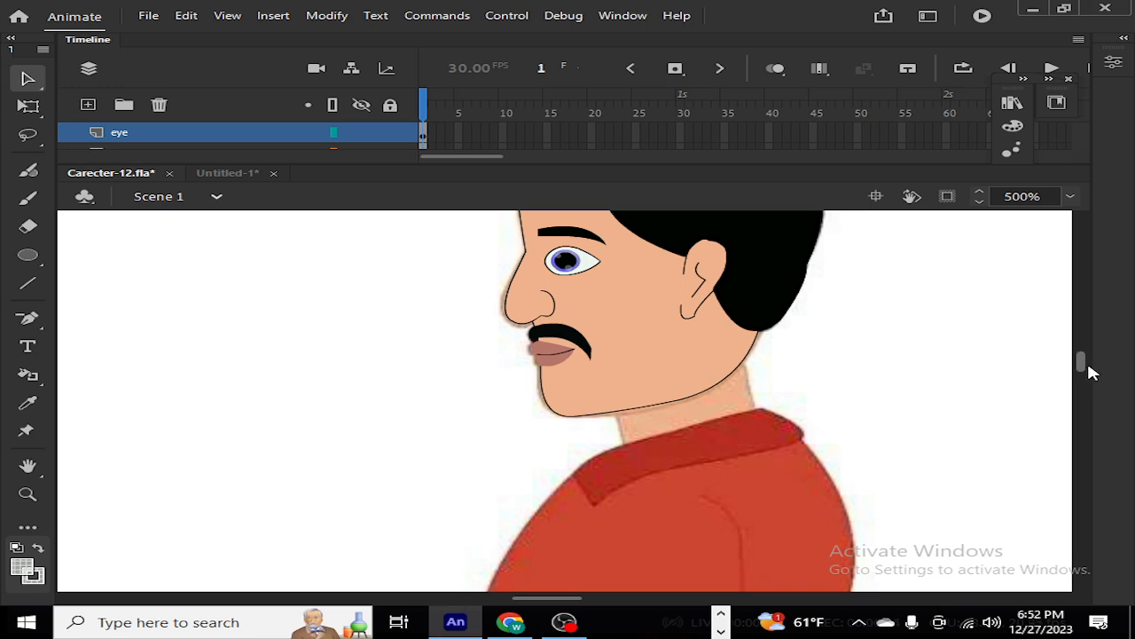
{"action": "key", "text": "ctrl+minus"}
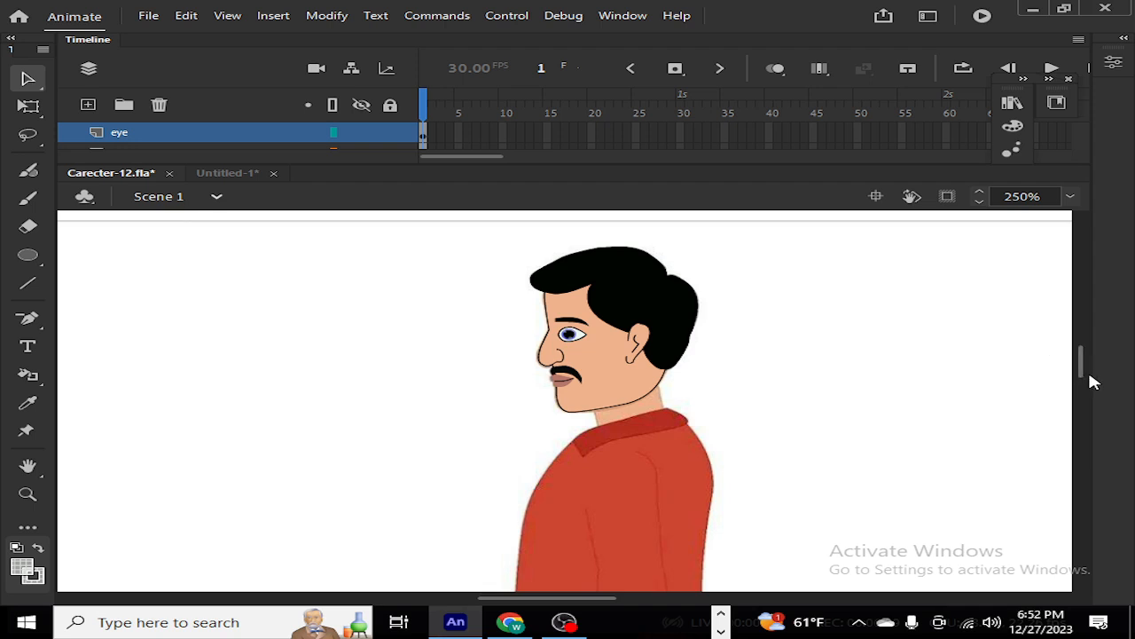
Step: Make the body layer active and bring the man's red shirt and neck into view
{"action": "left_click_drag", "start_coordinate": [1083, 366], "coordinate": [1076, 388]}
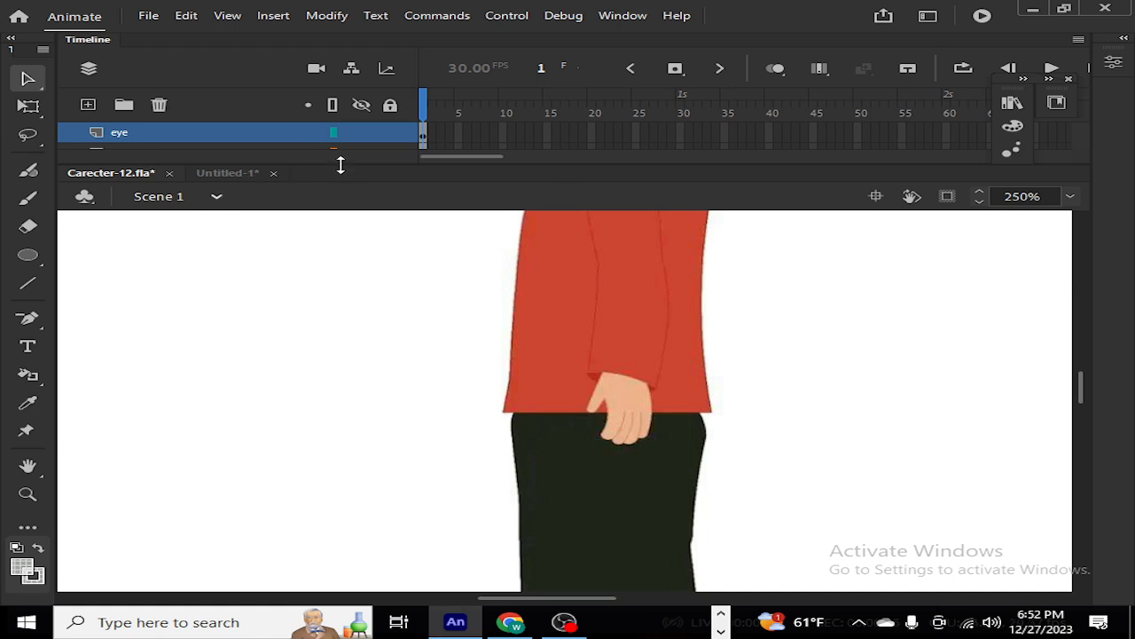
{"action": "left_click_drag", "start_coordinate": [340, 162], "coordinate": [355, 530]}
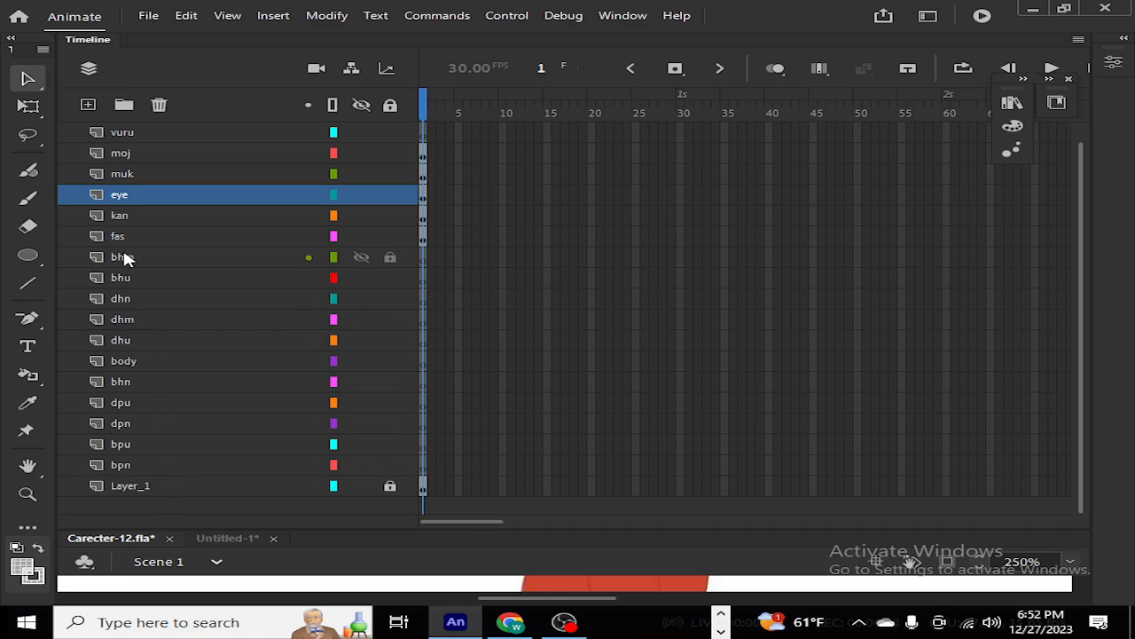
{"action": "left_click", "coordinate": [142, 364]}
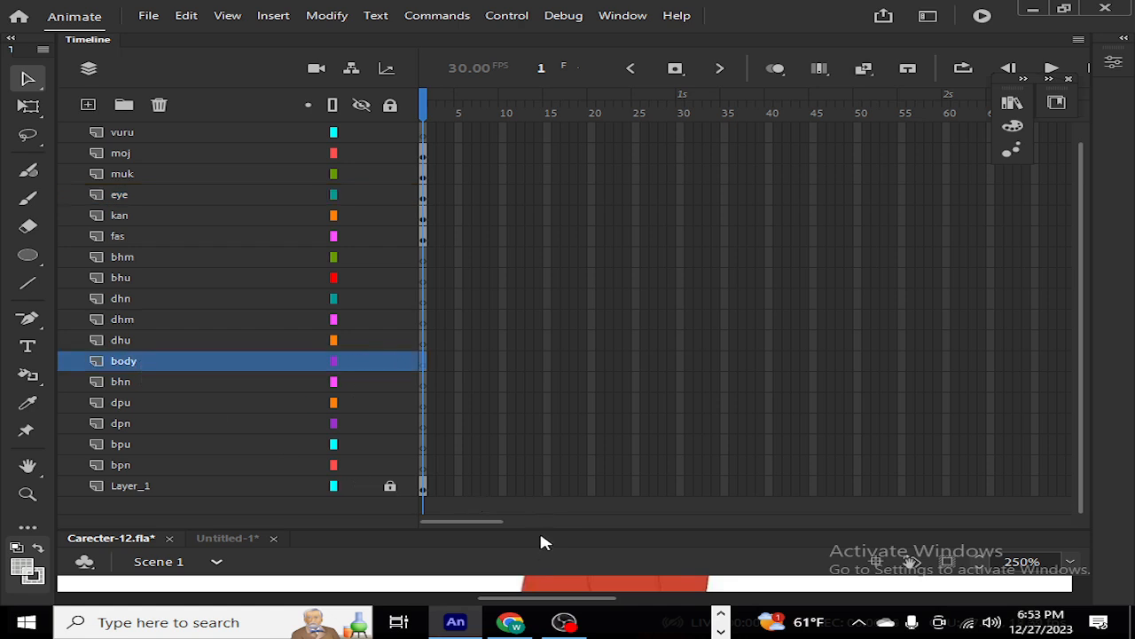
{"action": "left_click_drag", "start_coordinate": [548, 529], "coordinate": [514, 525]}
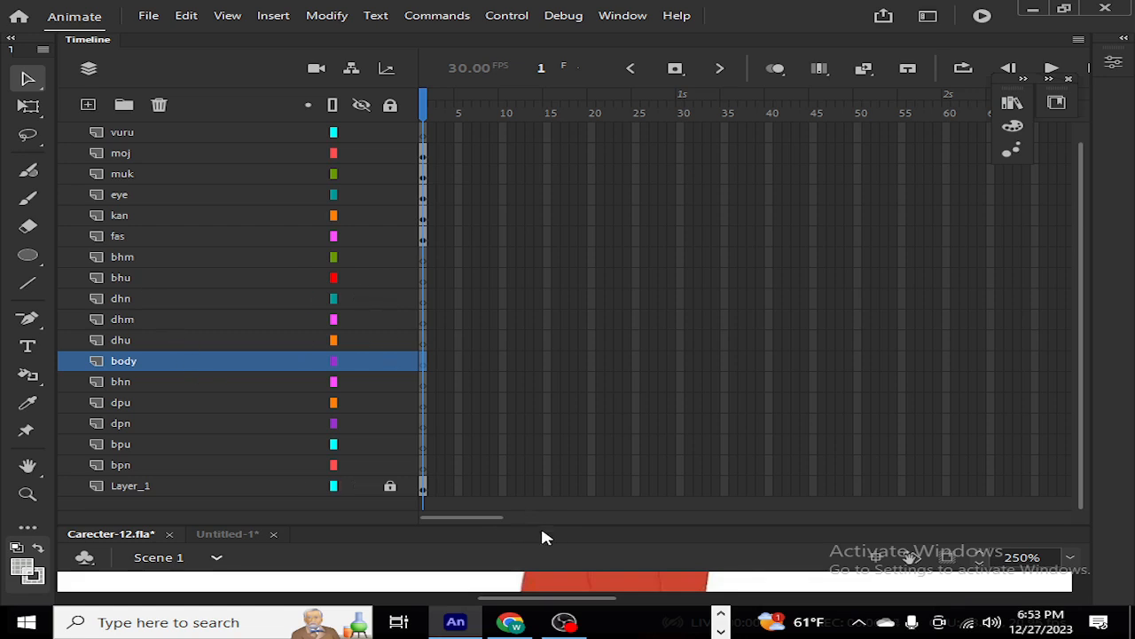
{"action": "left_click_drag", "start_coordinate": [548, 131], "coordinate": [548, 153]}
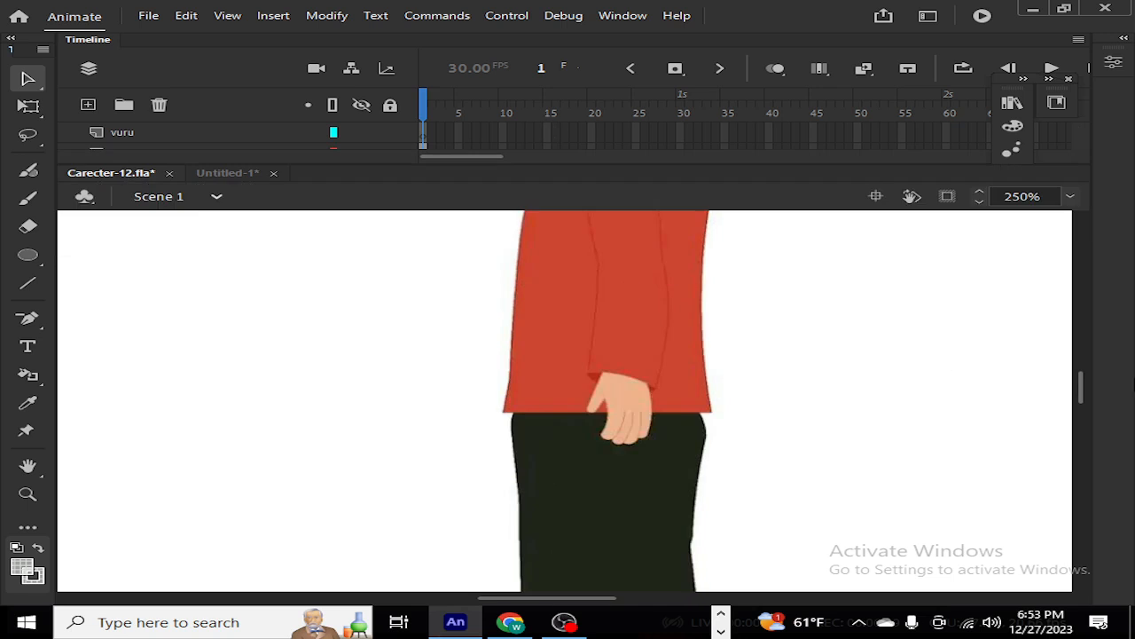
{"action": "left_click_drag", "start_coordinate": [1083, 404], "coordinate": [1083, 372]}
{"action": "left_click_drag", "start_coordinate": [544, 164], "coordinate": [512, 164]}
{"action": "left_click_drag", "start_coordinate": [1082, 358], "coordinate": [1082, 375]}
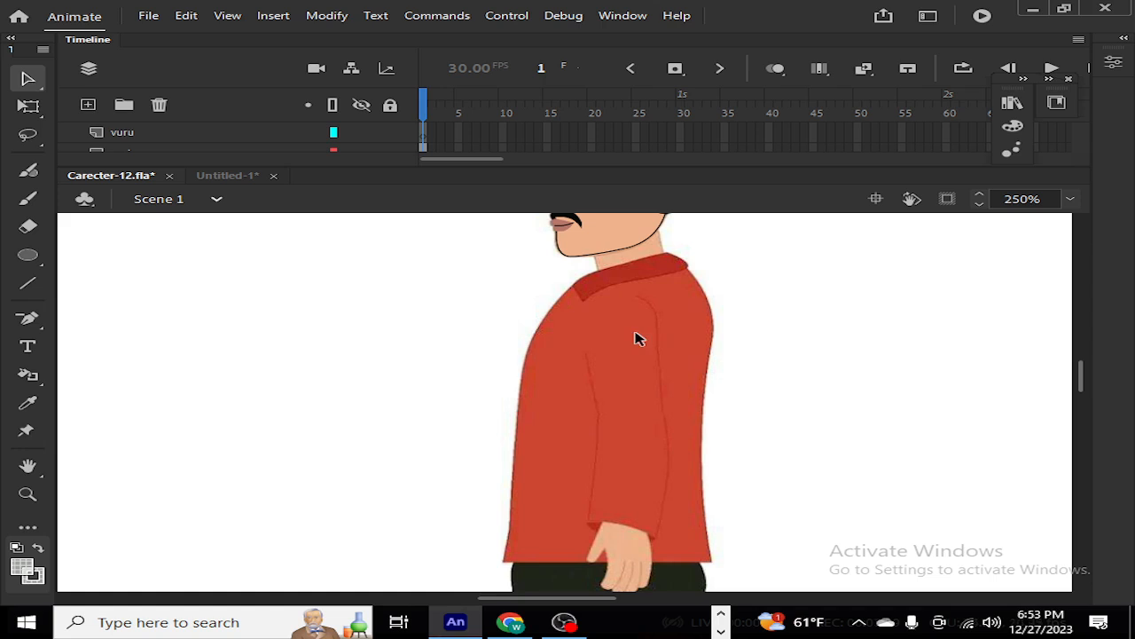
Step: Select the face shape on the fas layer and hide that layer
{"action": "double_click", "coordinate": [598, 240]}
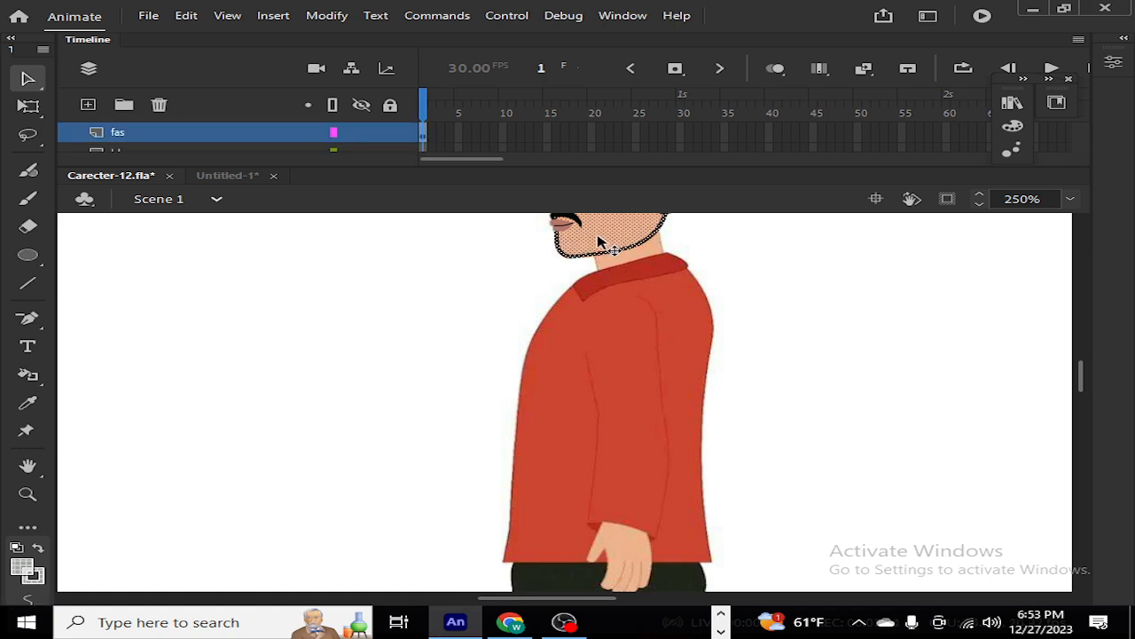
{"action": "left_click", "coordinate": [461, 281]}
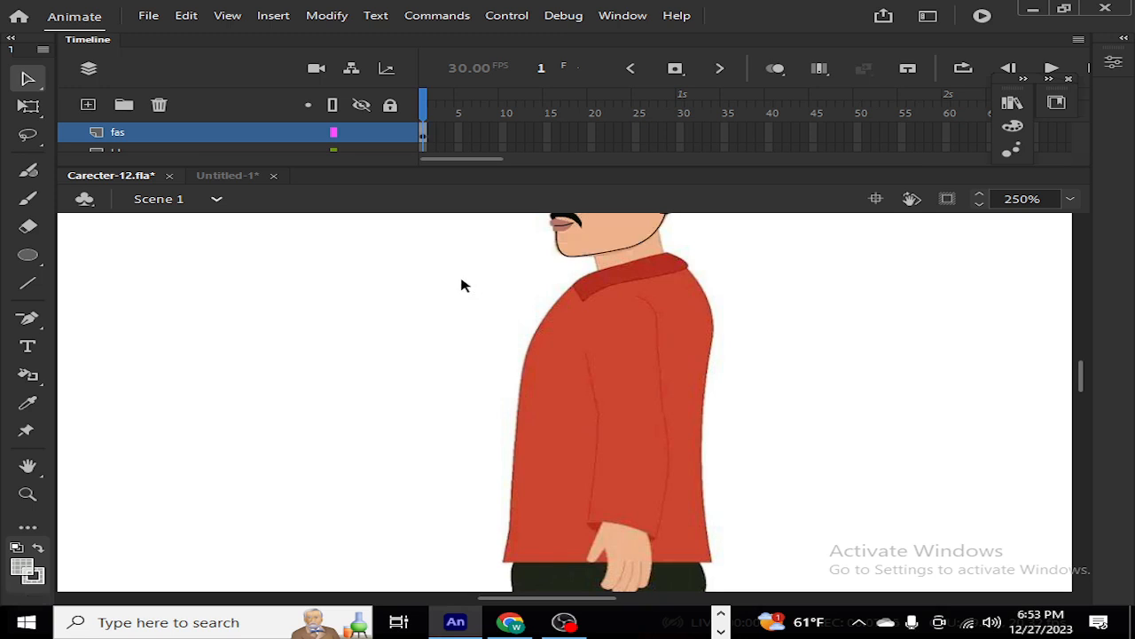
{"action": "double_click", "coordinate": [604, 231]}
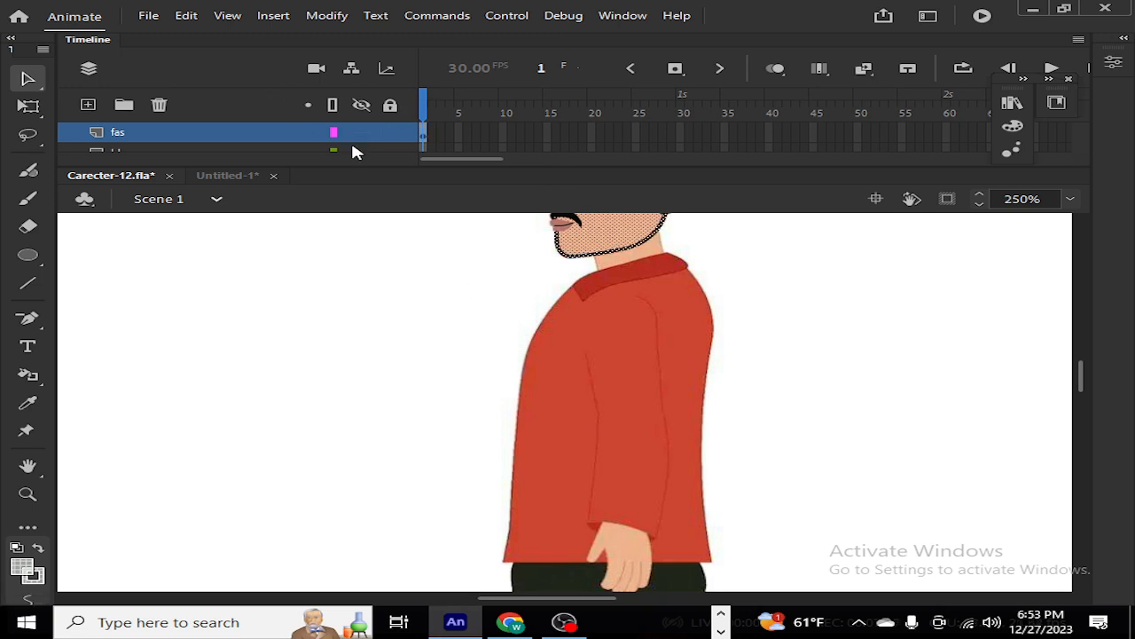
{"action": "left_click", "coordinate": [389, 134]}
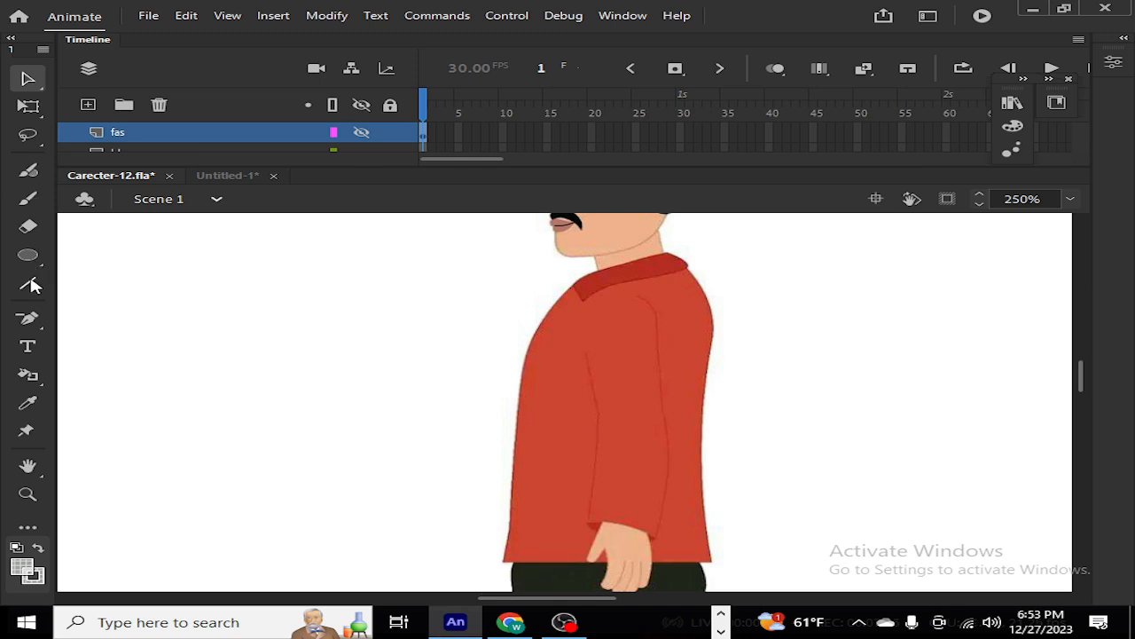
Step: Choose the Line tool and make the body layer active for tracing the neck and shirt
{"action": "left_click", "coordinate": [28, 320]}
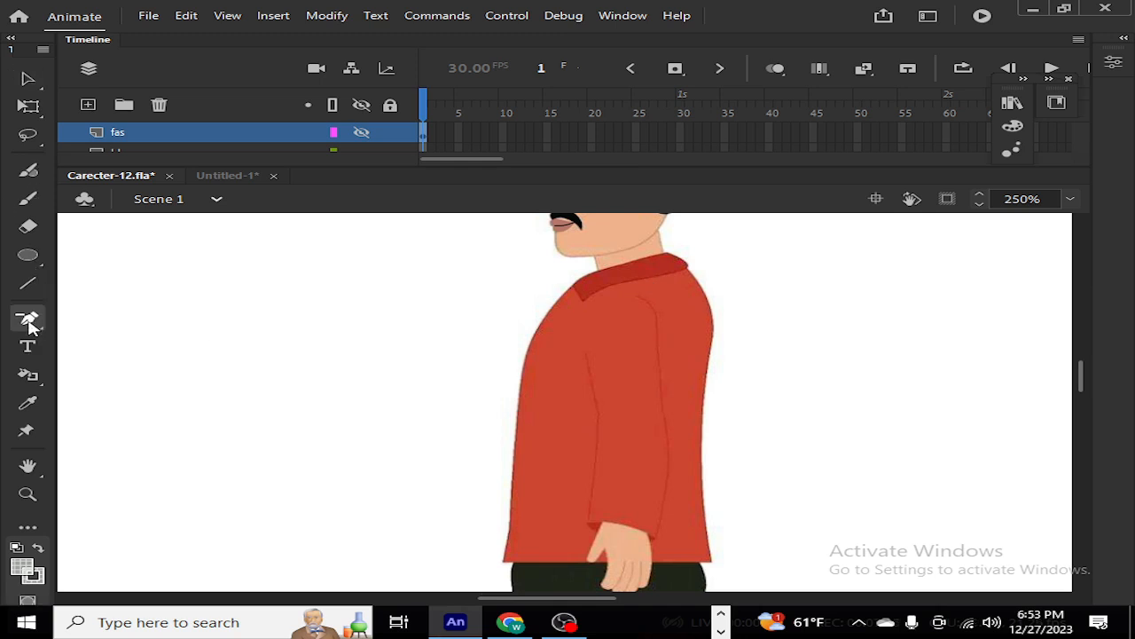
{"action": "left_click", "coordinate": [28, 324]}
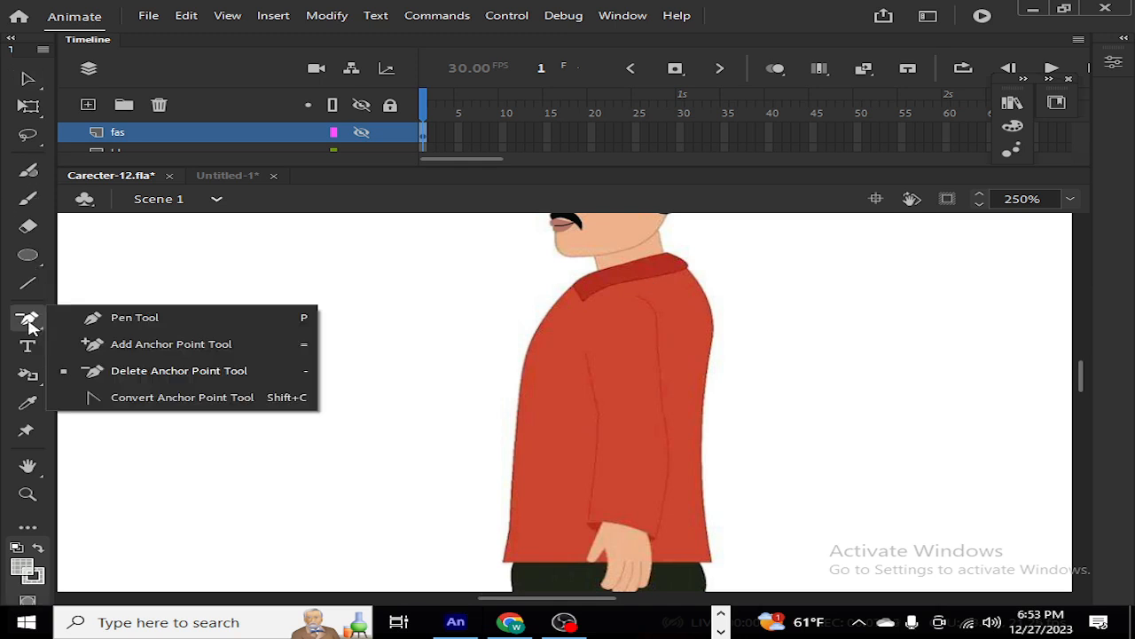
{"action": "left_click", "coordinate": [94, 321]}
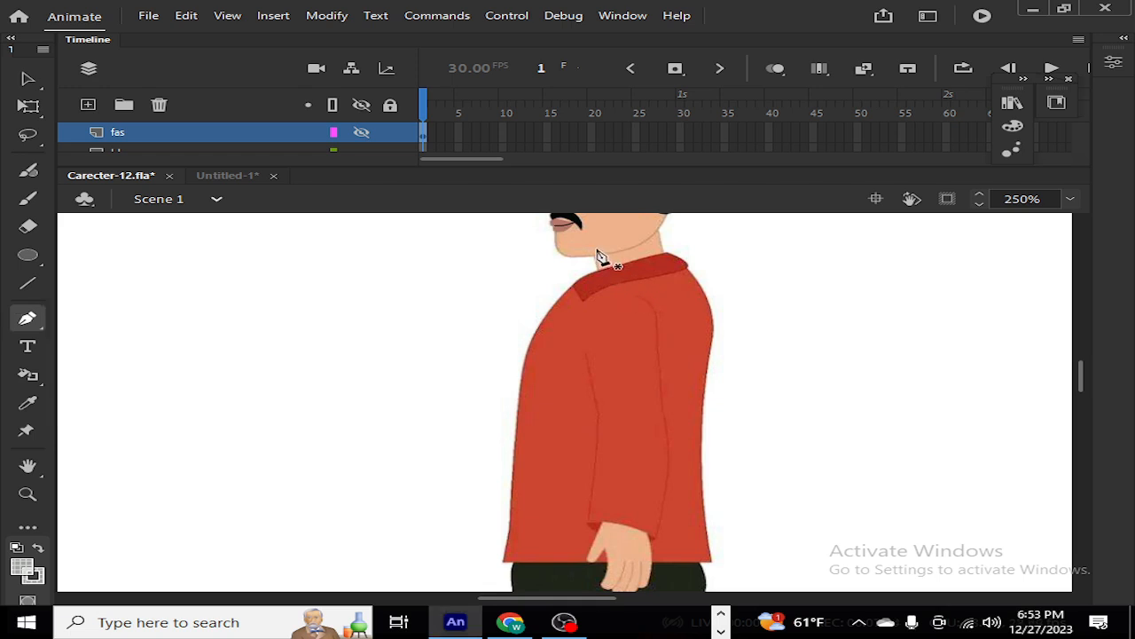
{"action": "left_click", "coordinate": [27, 284]}
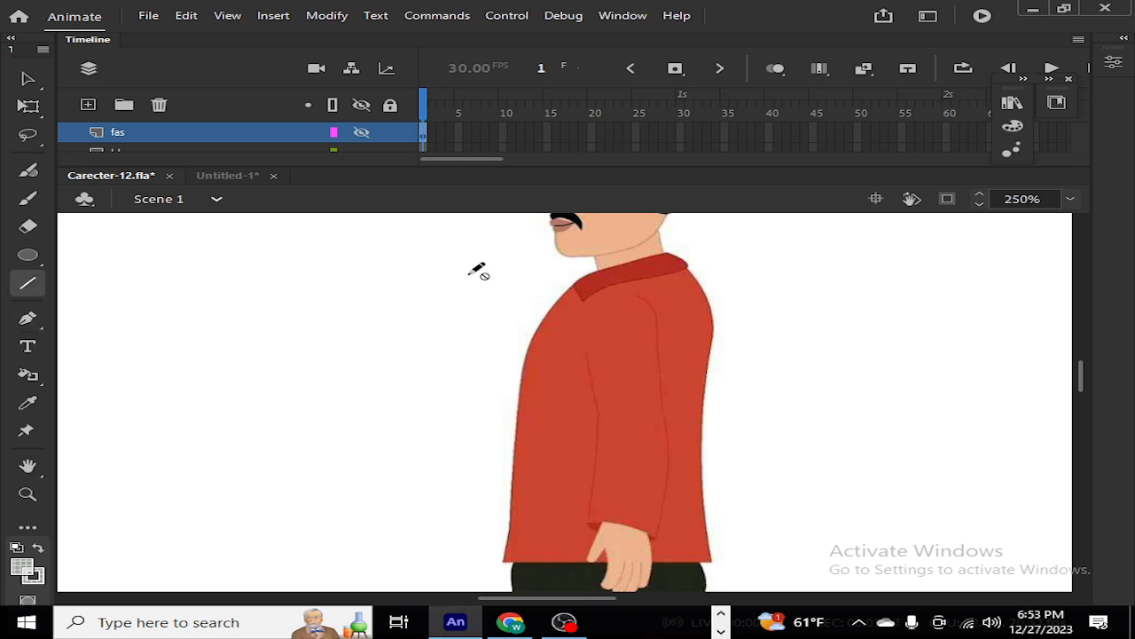
{"action": "key", "text": "v"}
{"action": "left_click", "coordinate": [27, 284]}
{"action": "left_click_drag", "start_coordinate": [548, 176], "coordinate": [531, 516]}
{"action": "left_click", "coordinate": [160, 359]}
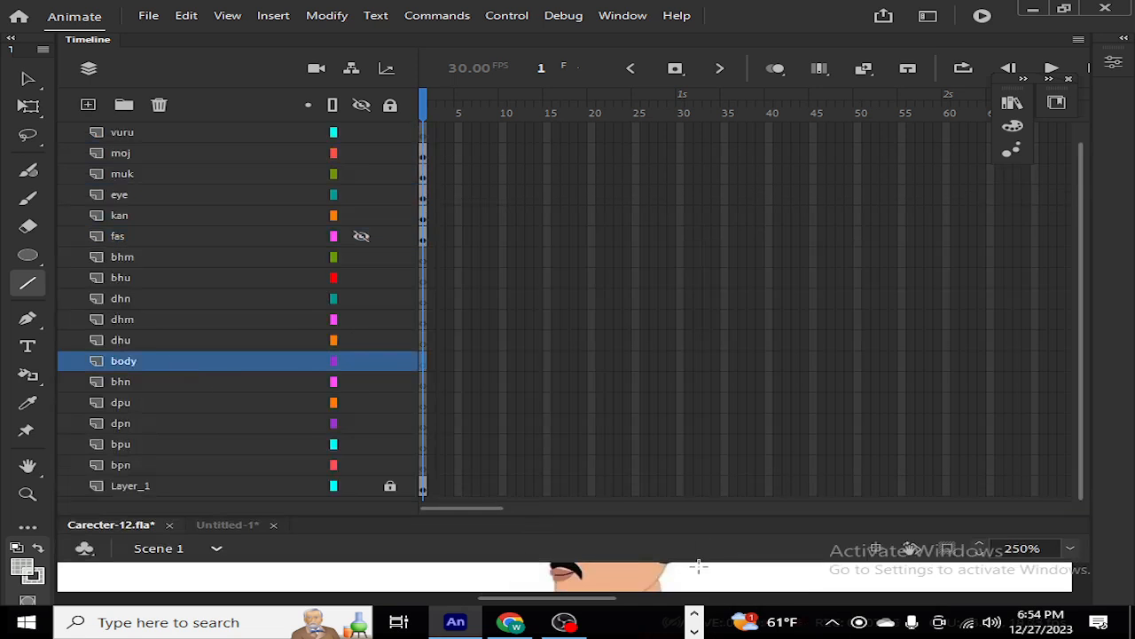
{"action": "left_click_drag", "start_coordinate": [632, 518], "coordinate": [626, 98]}
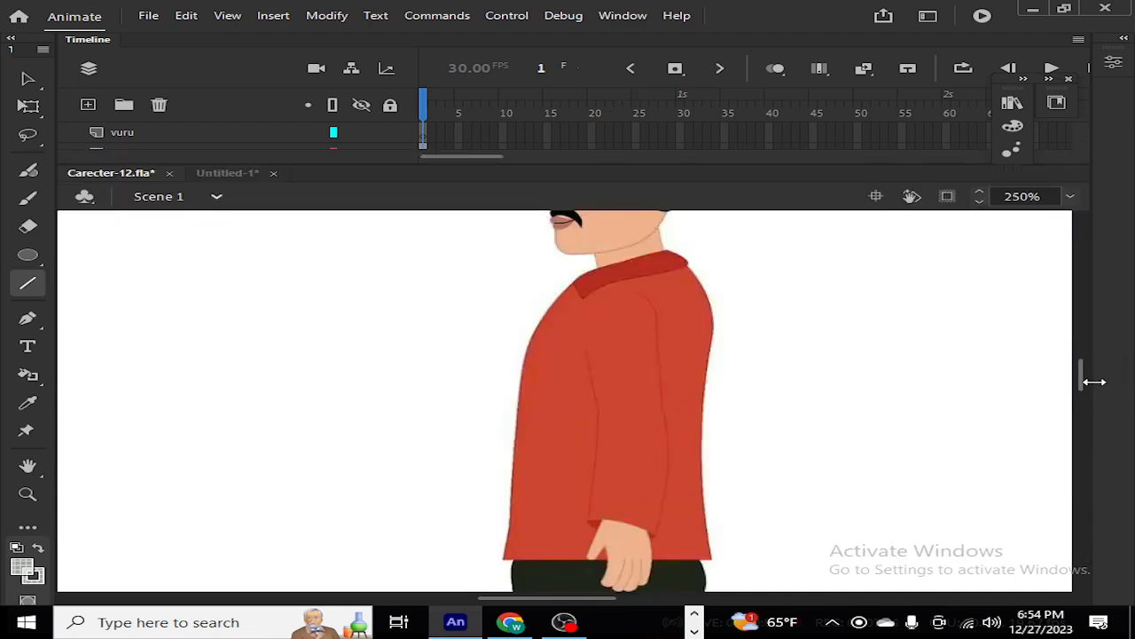
Step: Try a short straight line down the front edge of the neck at 500% zoom, and undo it
{"action": "left_click_drag", "start_coordinate": [1087, 390], "coordinate": [1087, 387]}
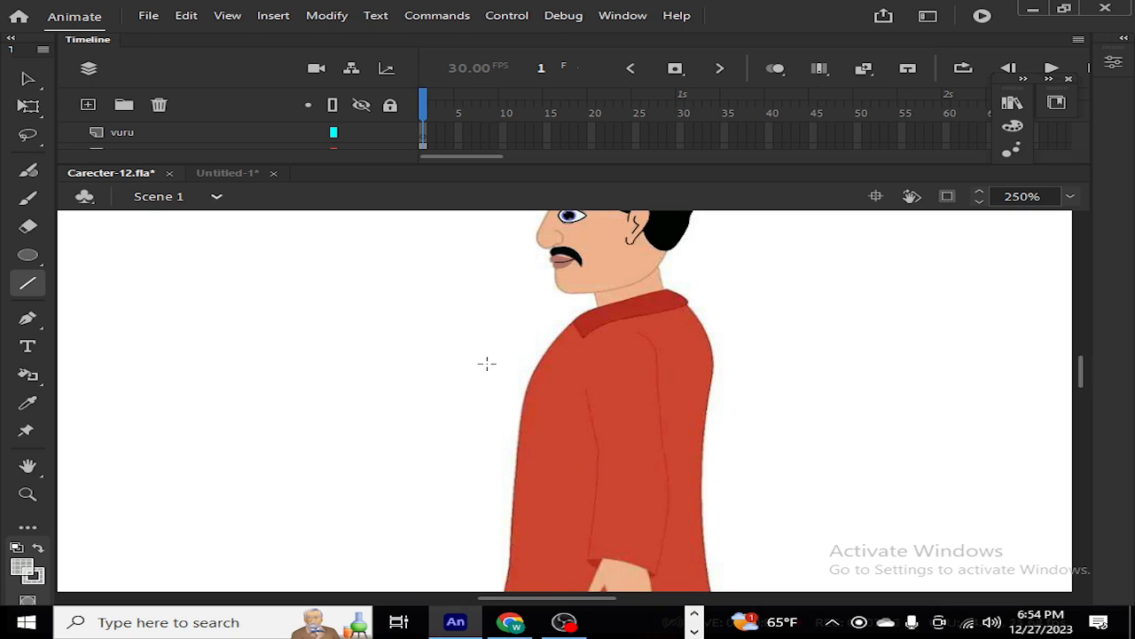
{"action": "key", "text": "ctrl+equal"}
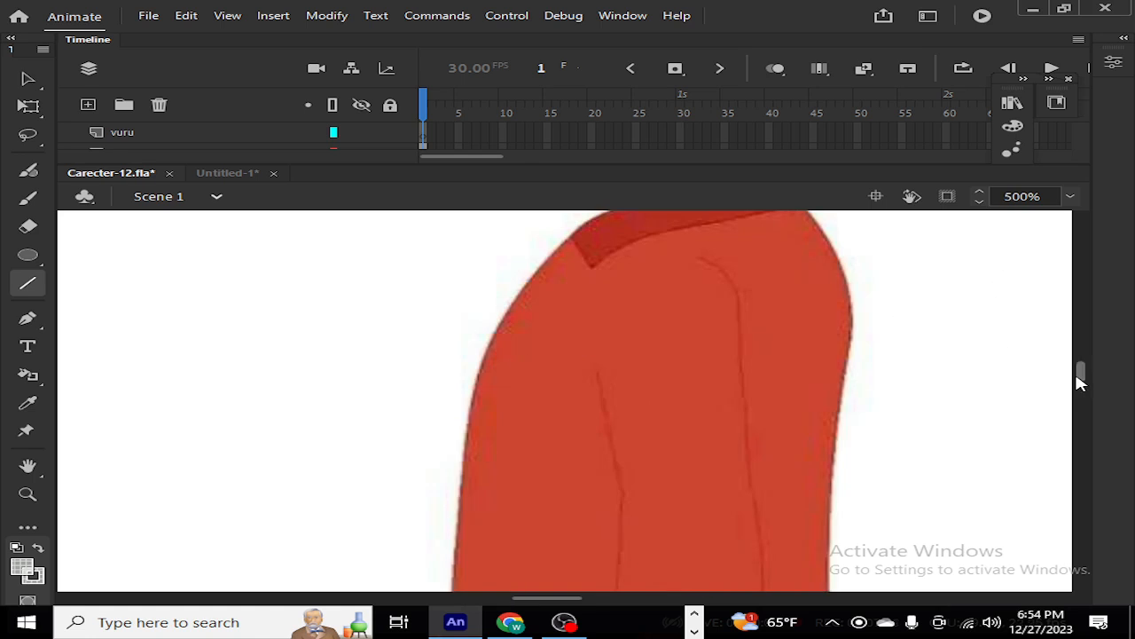
{"action": "left_click_drag", "start_coordinate": [1081, 380], "coordinate": [1082, 373]}
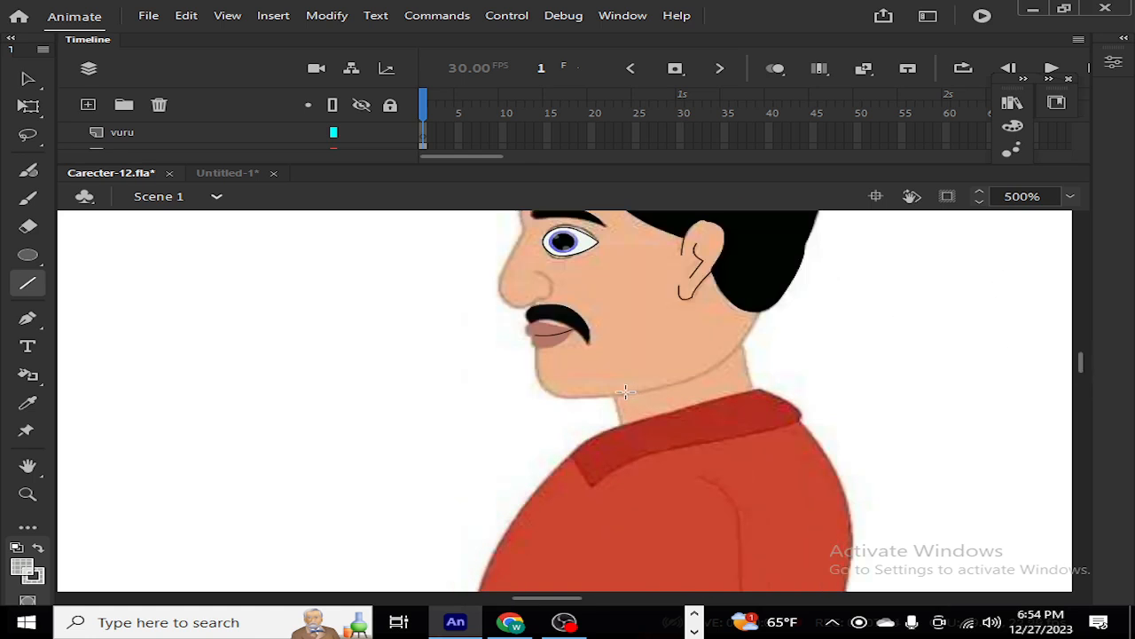
{"action": "left_click_drag", "start_coordinate": [610, 387], "coordinate": [616, 413]}
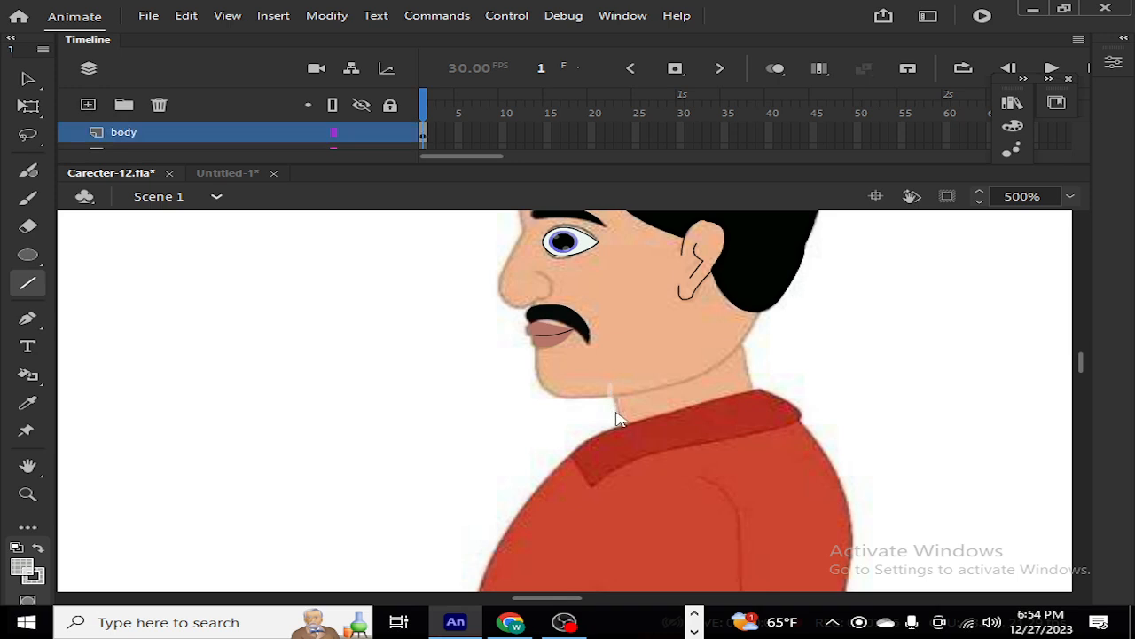
{"action": "key", "text": "ctrl+z"}
Step: Set the fill colour to black #000000 and redraw the short line along the front edge of the neck
{"action": "left_click", "coordinate": [24, 566]}
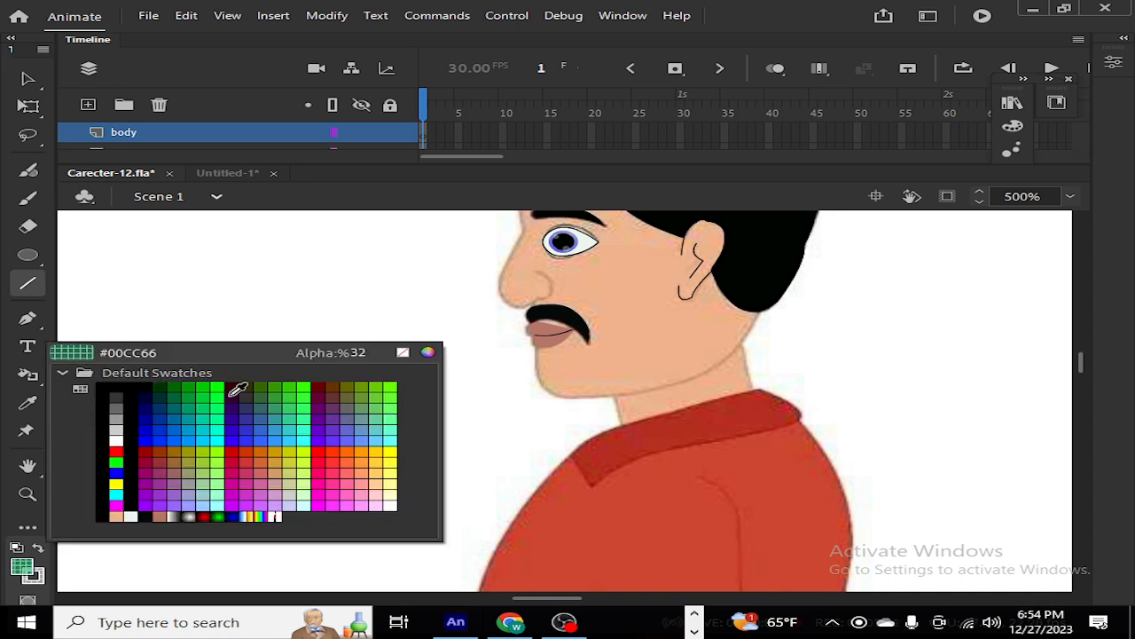
{"action": "left_click", "coordinate": [148, 387]}
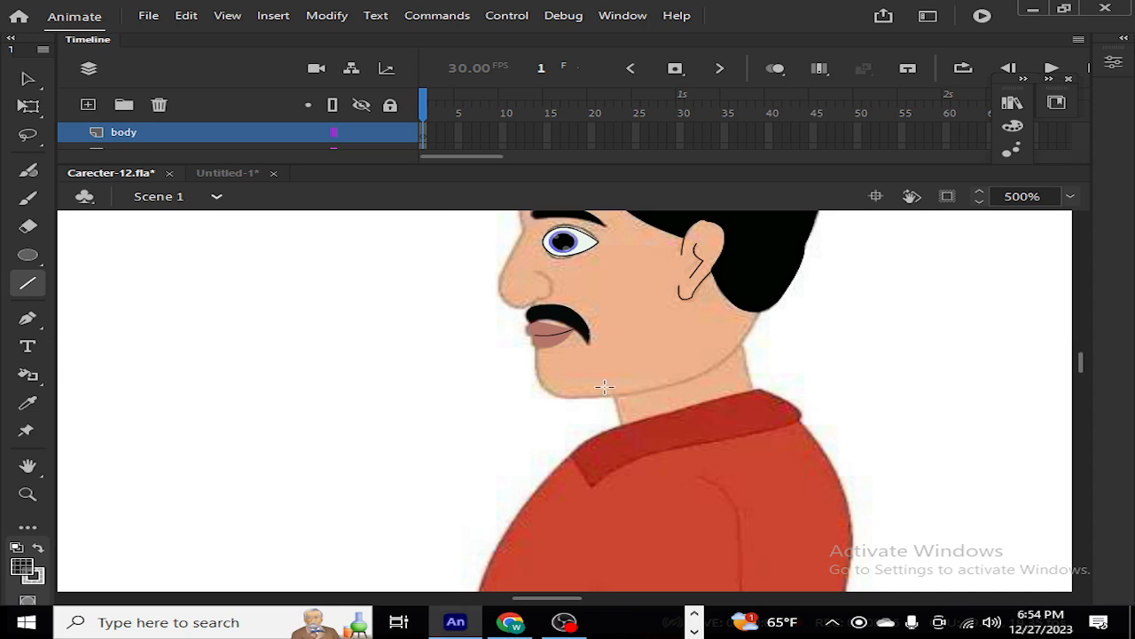
{"action": "left_click_drag", "start_coordinate": [610, 385], "coordinate": [619, 420]}
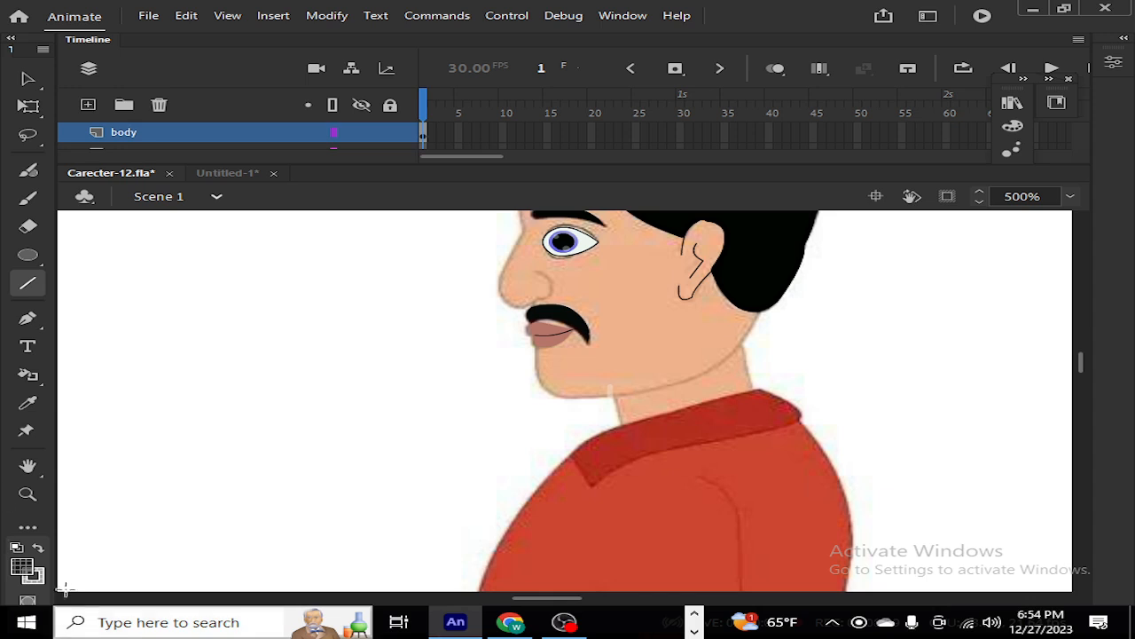
{"action": "left_click", "coordinate": [22, 570]}
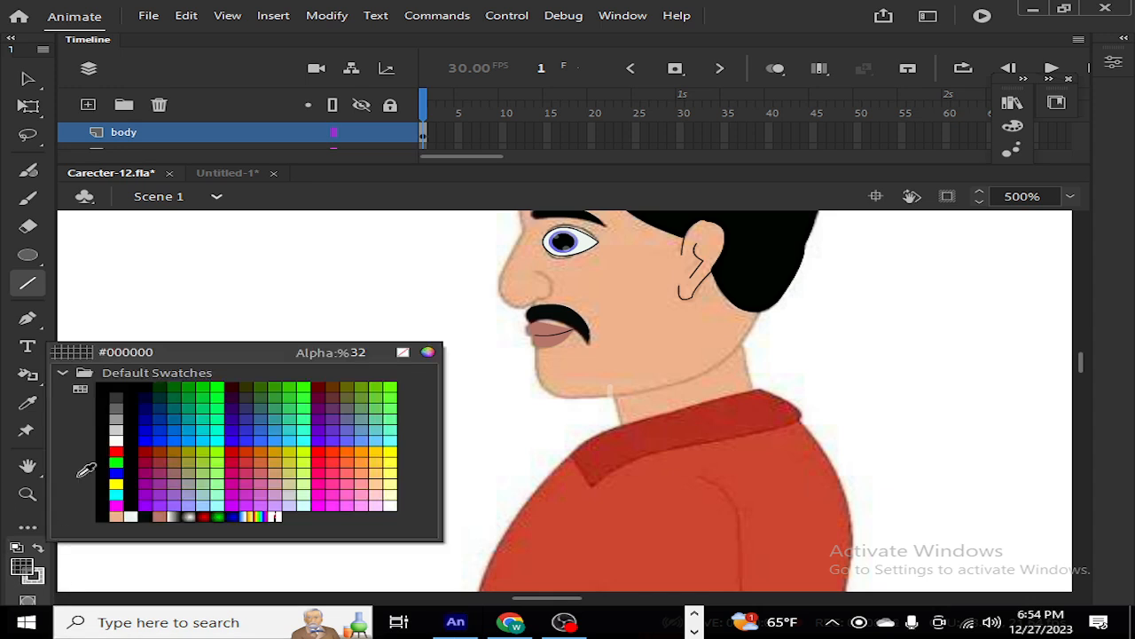
{"action": "left_click", "coordinate": [144, 389]}
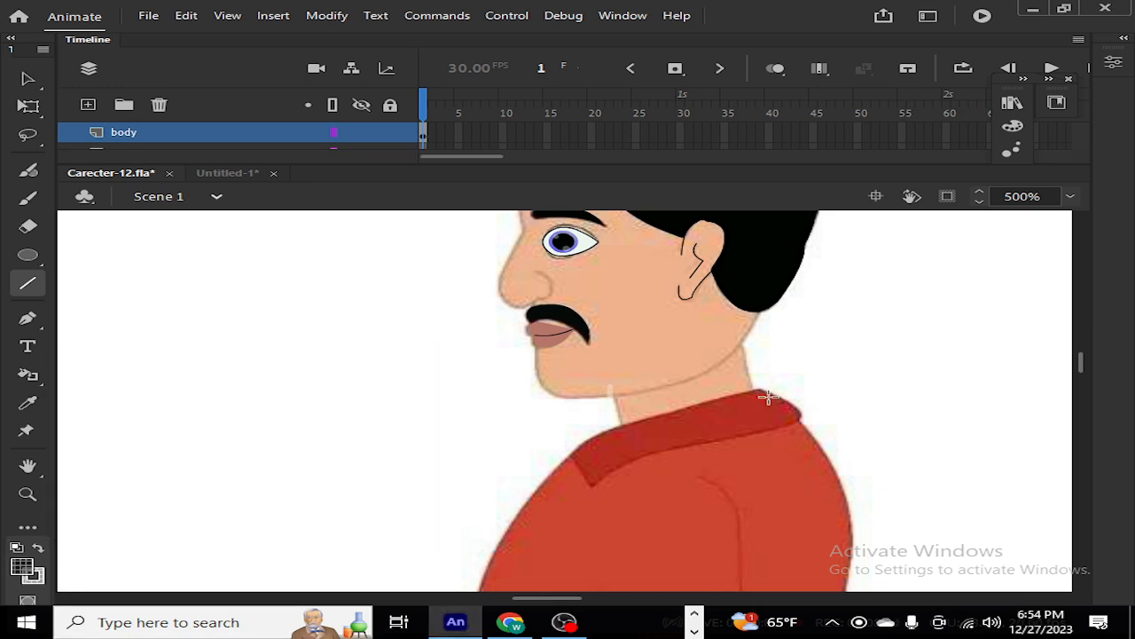
Step: Set the Line tool's stroke colour to black #000000
{"action": "left_click", "coordinate": [1114, 64]}
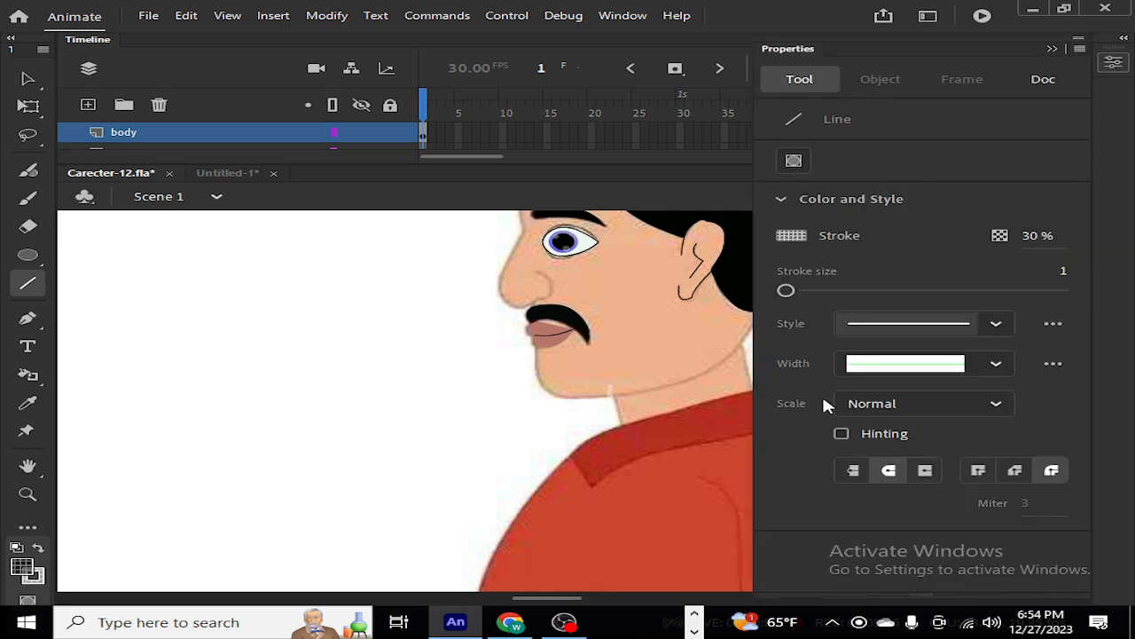
{"action": "left_click", "coordinate": [789, 236]}
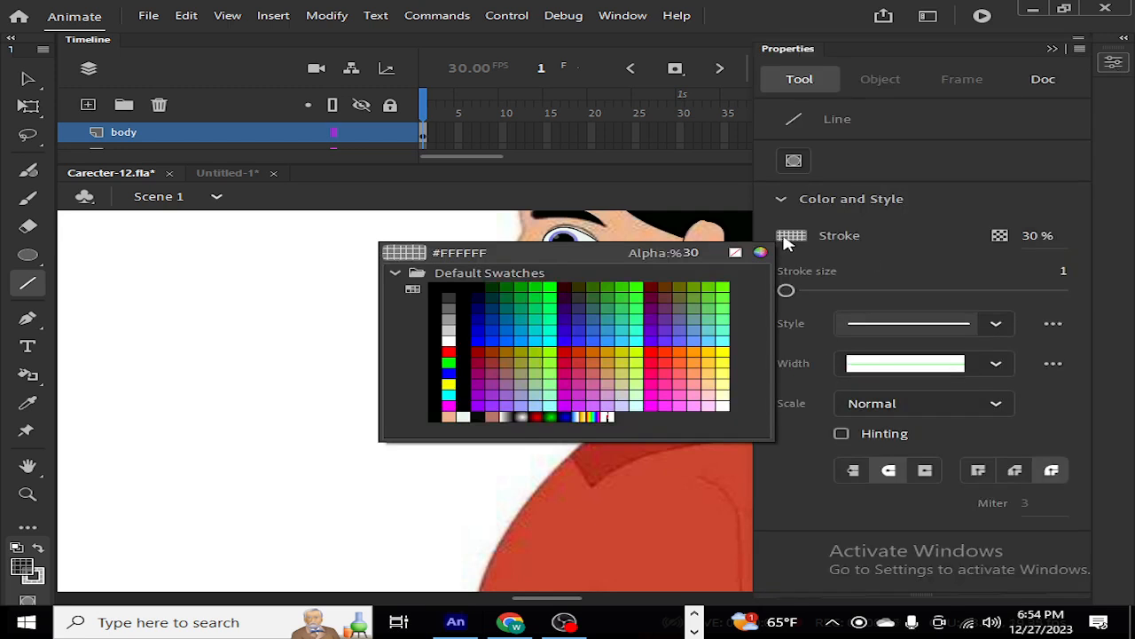
{"action": "left_click", "coordinate": [474, 286]}
Step: Draw two crossing test lines beside the figure and one across the neck, and undo them together with the earlier neck line
{"action": "left_click_drag", "start_coordinate": [254, 384], "coordinate": [290, 468]}
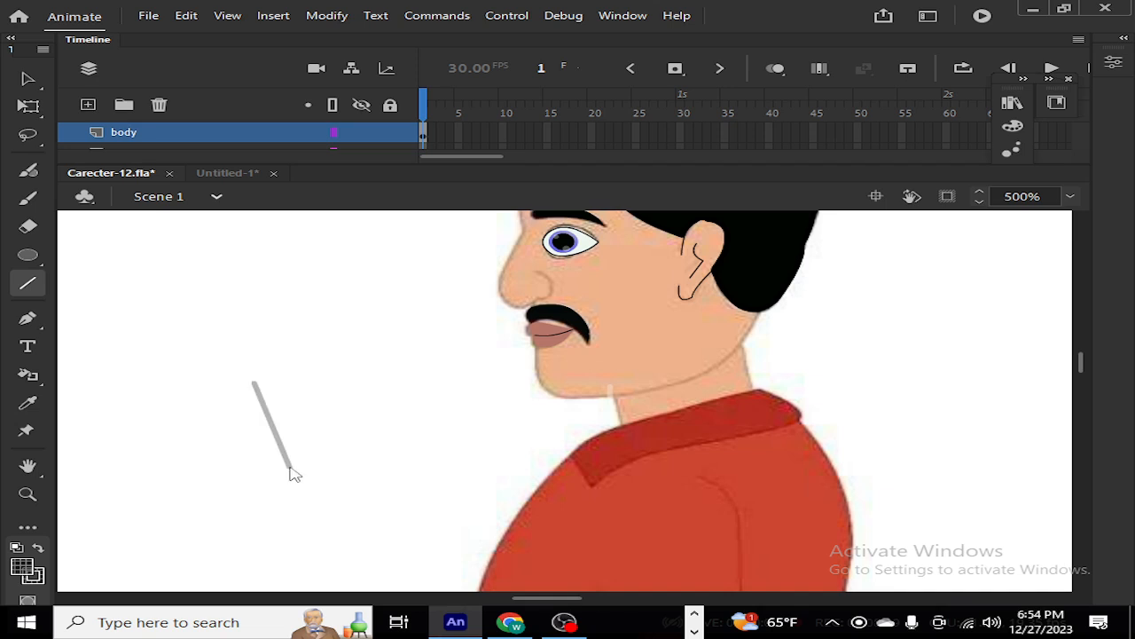
{"action": "left_click_drag", "start_coordinate": [318, 369], "coordinate": [252, 487]}
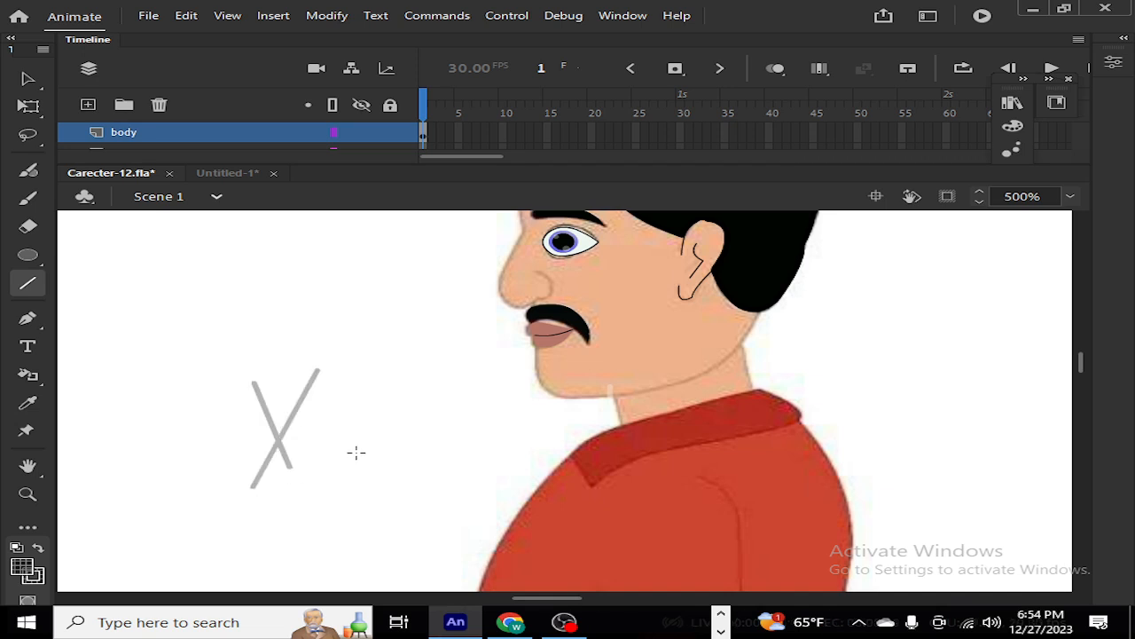
{"action": "left_click_drag", "start_coordinate": [647, 342], "coordinate": [704, 476]}
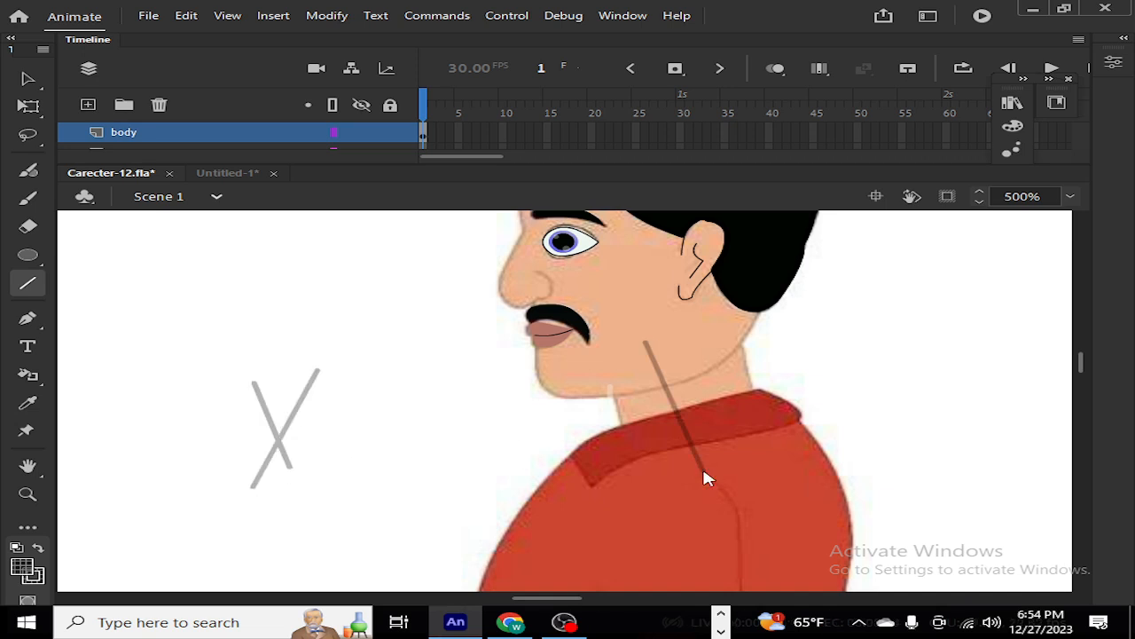
{"action": "key", "text": "ctrl+z"}
{"action": "key", "text": "ctrl+z"}
{"action": "key", "text": "ctrl+z"}
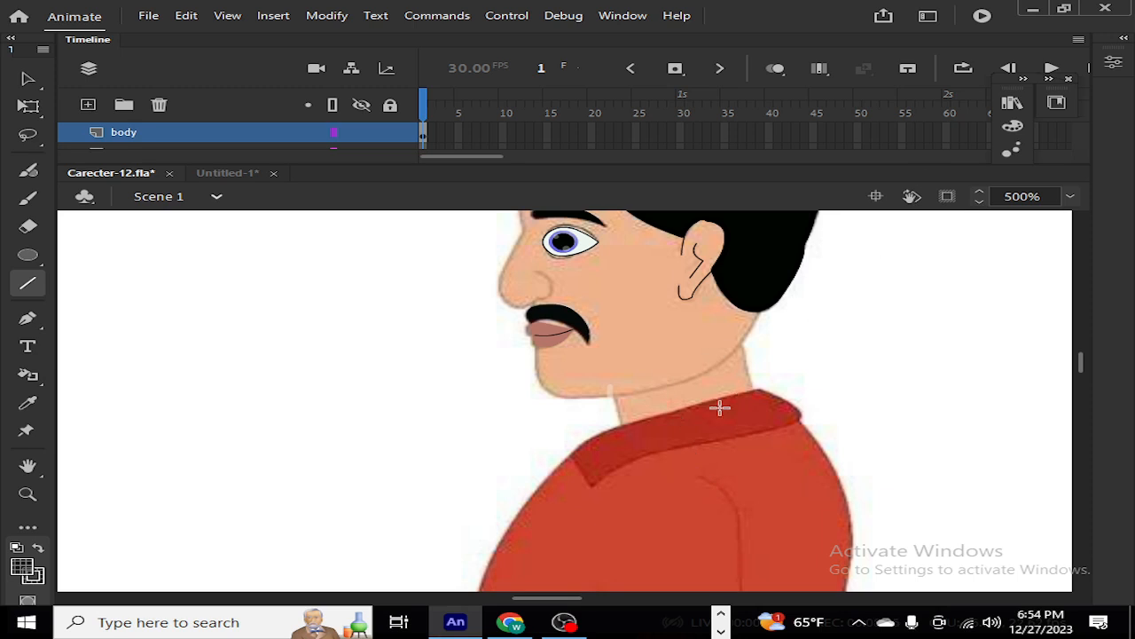
{"action": "key", "text": "ctrl+z"}
{"action": "key", "text": "ctrl+z"}
Step: Reopen the Line tool's stroke colour, keep black #000000, and decline to show the hidden fas layer
{"action": "left_click", "coordinate": [1114, 62]}
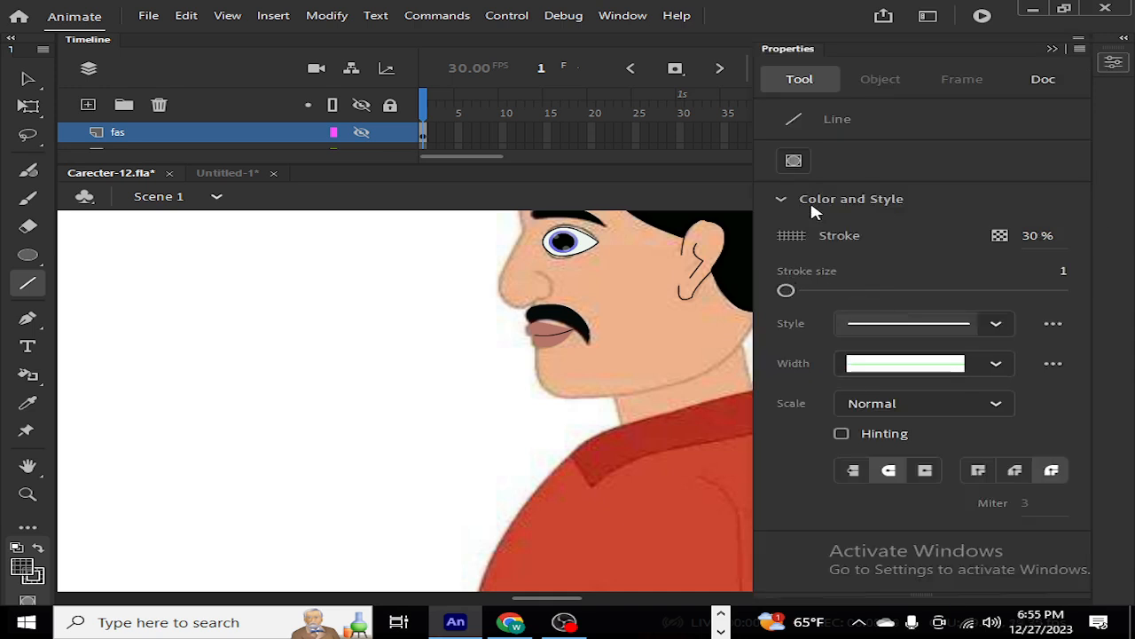
{"action": "left_click", "coordinate": [791, 236]}
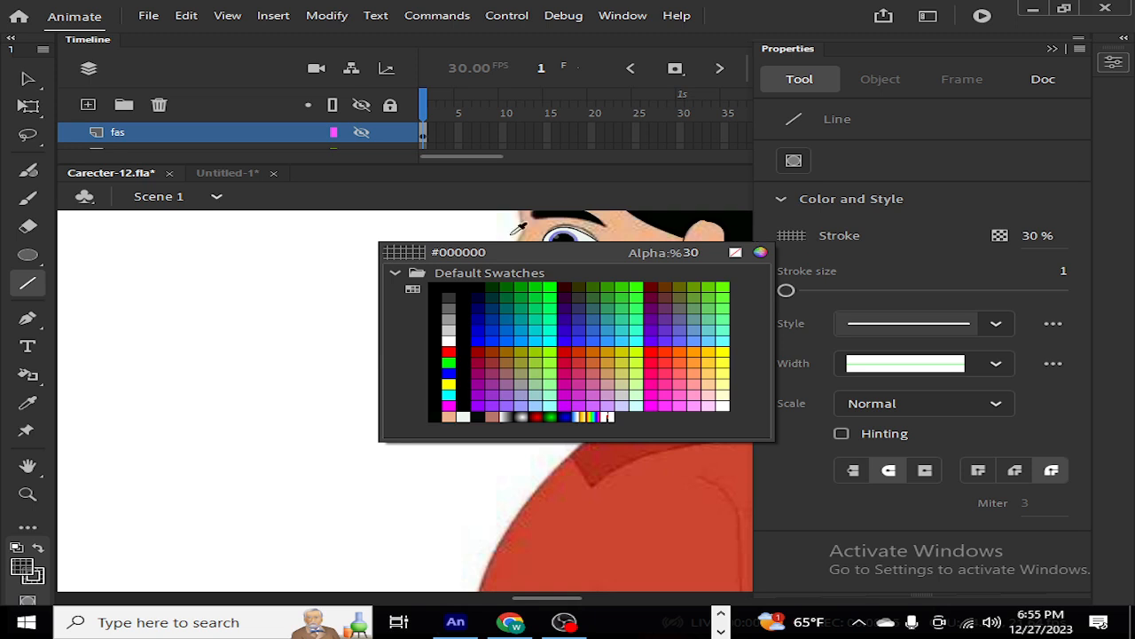
{"action": "left_click", "coordinate": [405, 254]}
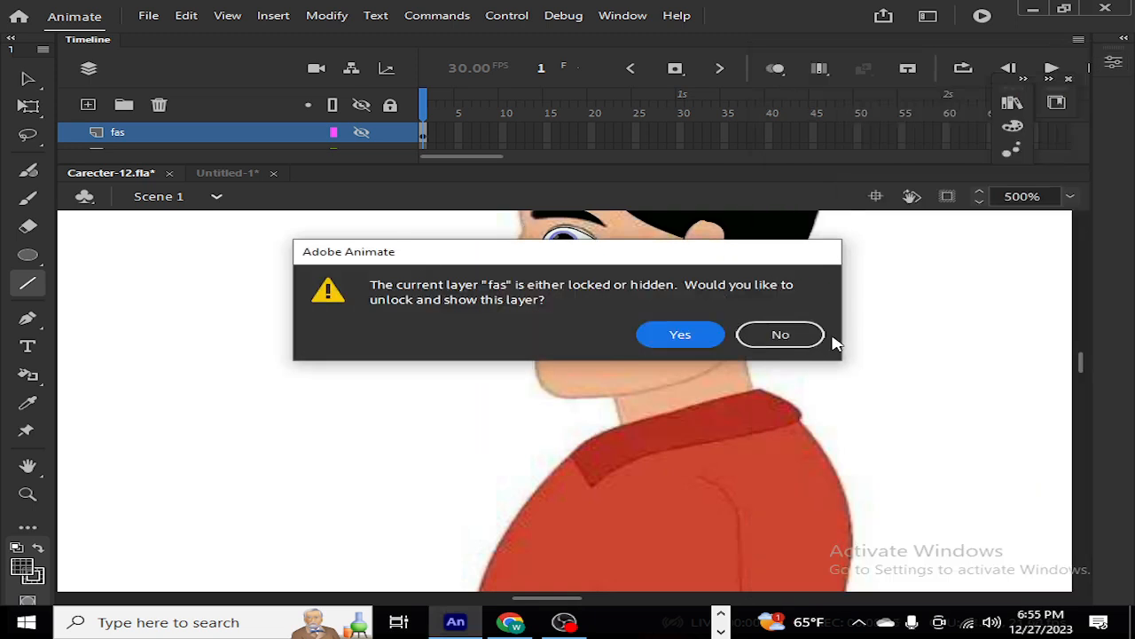
{"action": "left_click", "coordinate": [781, 336]}
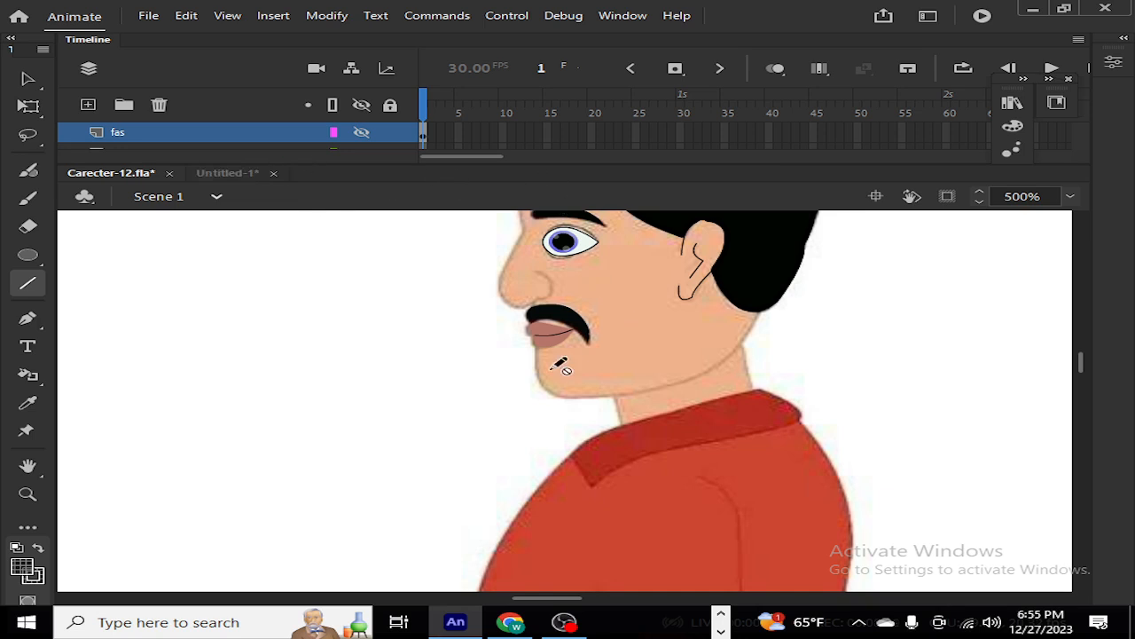
Step: Choose the Pen tool, decline to show the hidden fas layer, and make the body layer active
{"action": "left_click", "coordinate": [26, 318]}
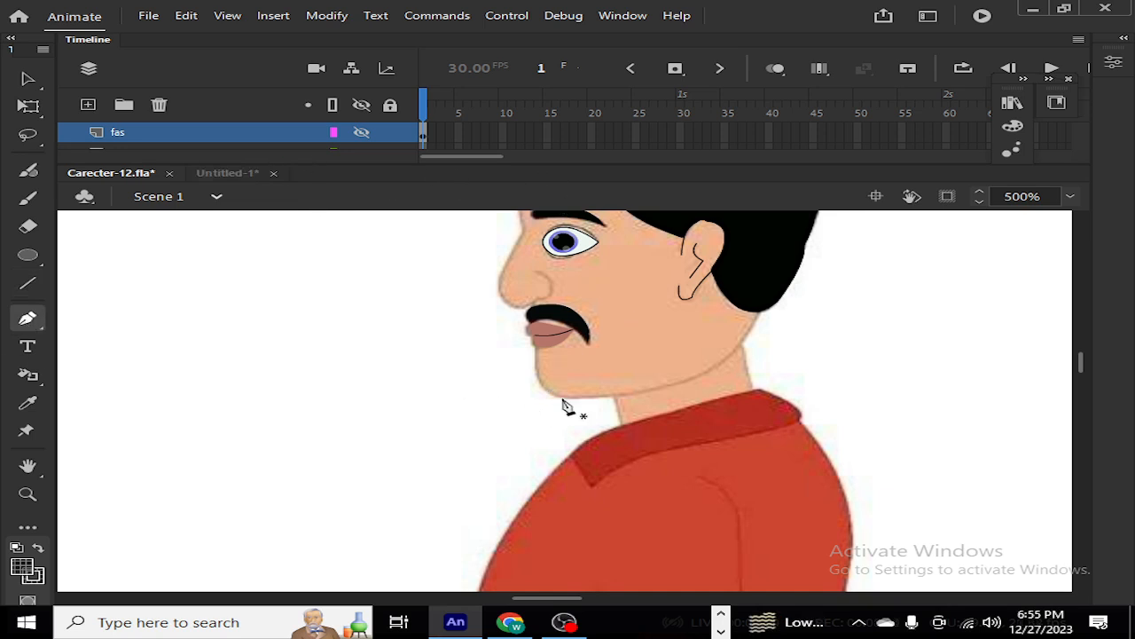
{"action": "left_click", "coordinate": [619, 403]}
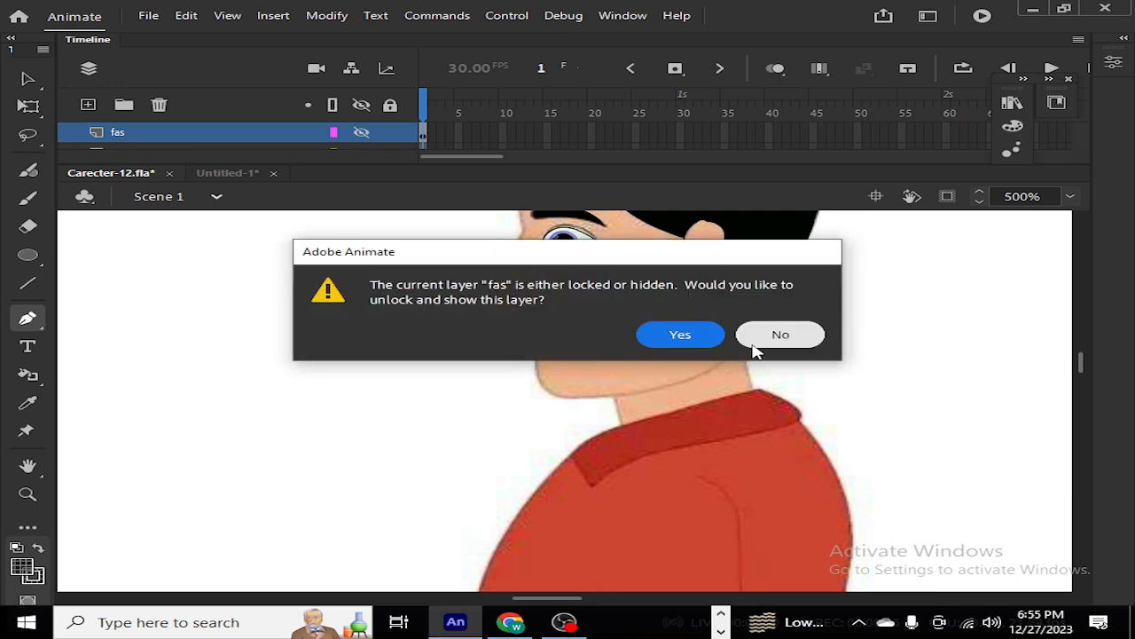
{"action": "left_click", "coordinate": [754, 339]}
{"action": "left_click_drag", "start_coordinate": [487, 162], "coordinate": [483, 406]}
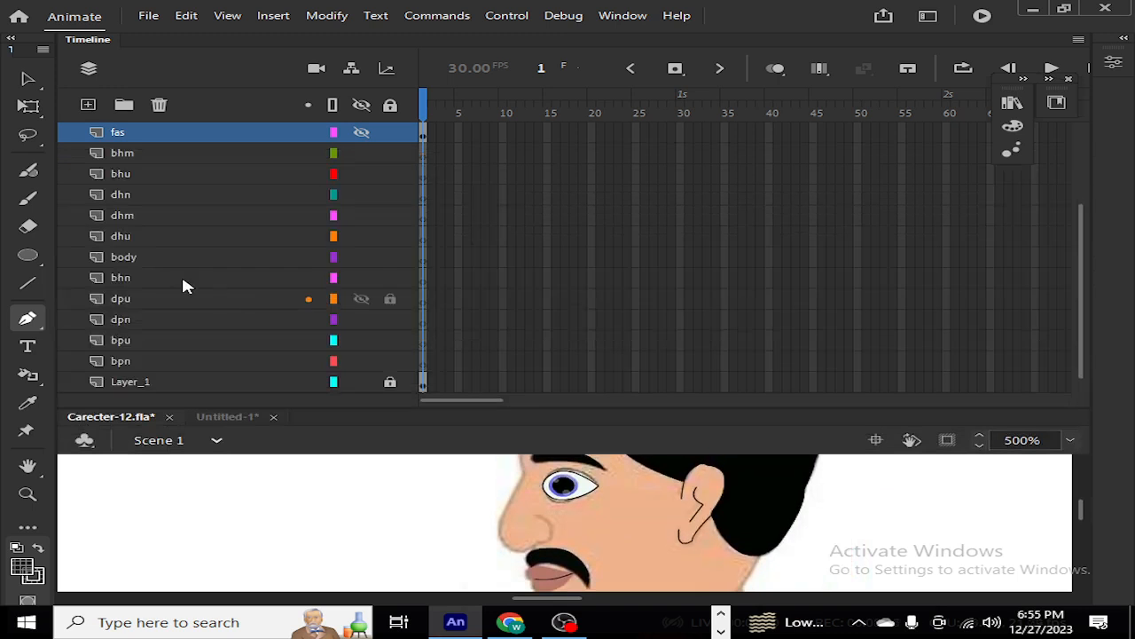
{"action": "left_click", "coordinate": [175, 255]}
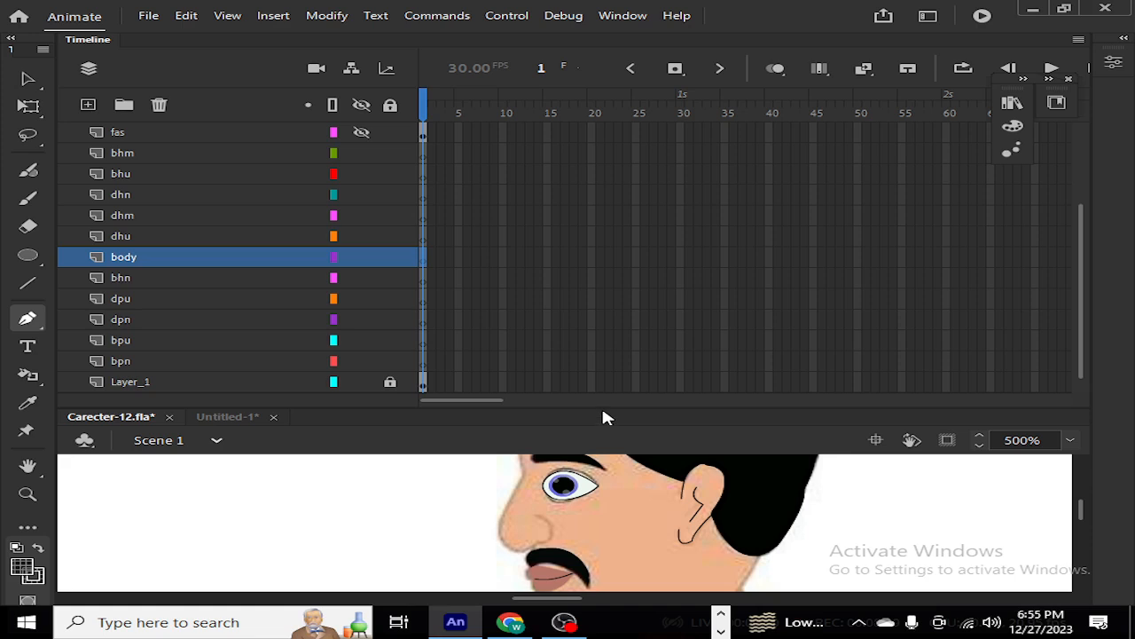
{"action": "left_click_drag", "start_coordinate": [603, 405], "coordinate": [633, 157]}
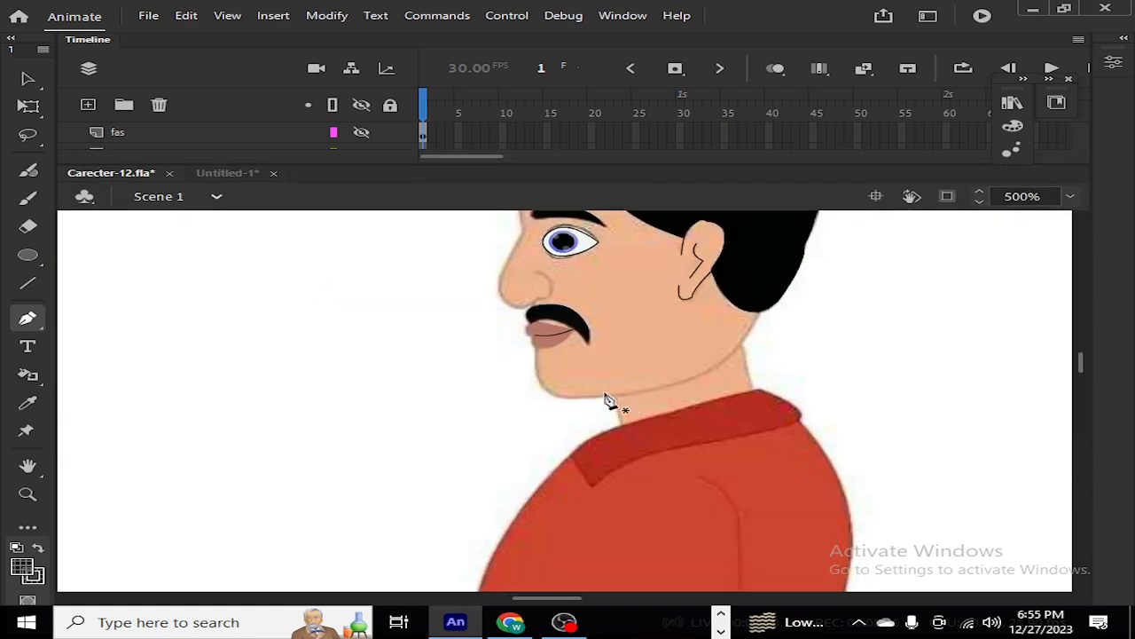
Step: Try tracing the neck's front edge and the collar with the Pen tool, and undo the path
{"action": "left_click", "coordinate": [611, 390]}
{"action": "left_click", "coordinate": [624, 425]}
{"action": "left_click", "coordinate": [572, 448]}
{"action": "left_click_drag", "start_coordinate": [570, 471], "coordinate": [534, 484]}
{"action": "mouse_move", "coordinate": [1082, 371]}
{"action": "left_mouse_down"}
{"action": "mouse_move", "coordinate": [1082, 382]}
{"action": "mouse_move", "coordinate": [1082, 363]}
{"action": "left_mouse_up"}
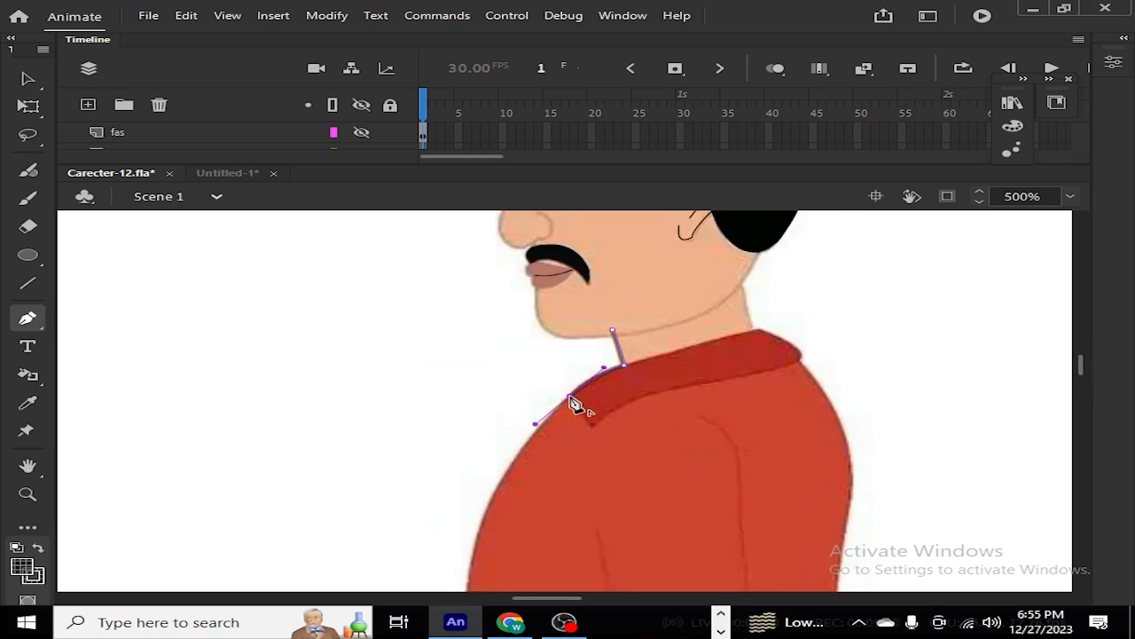
{"action": "key", "text": "ctrl+z"}
{"action": "key", "text": "ctrl+z"}
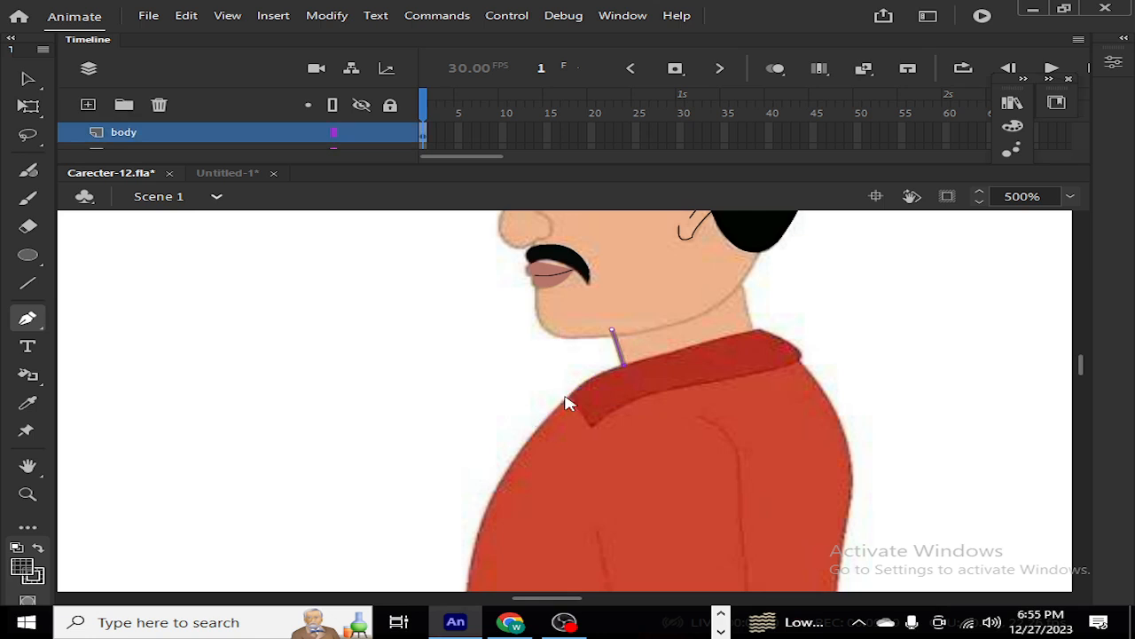
Step: Try the Line tool on the neck's front edge, choose a black stroke swatch for another attempt, and undo both lines
{"action": "left_click", "coordinate": [28, 283]}
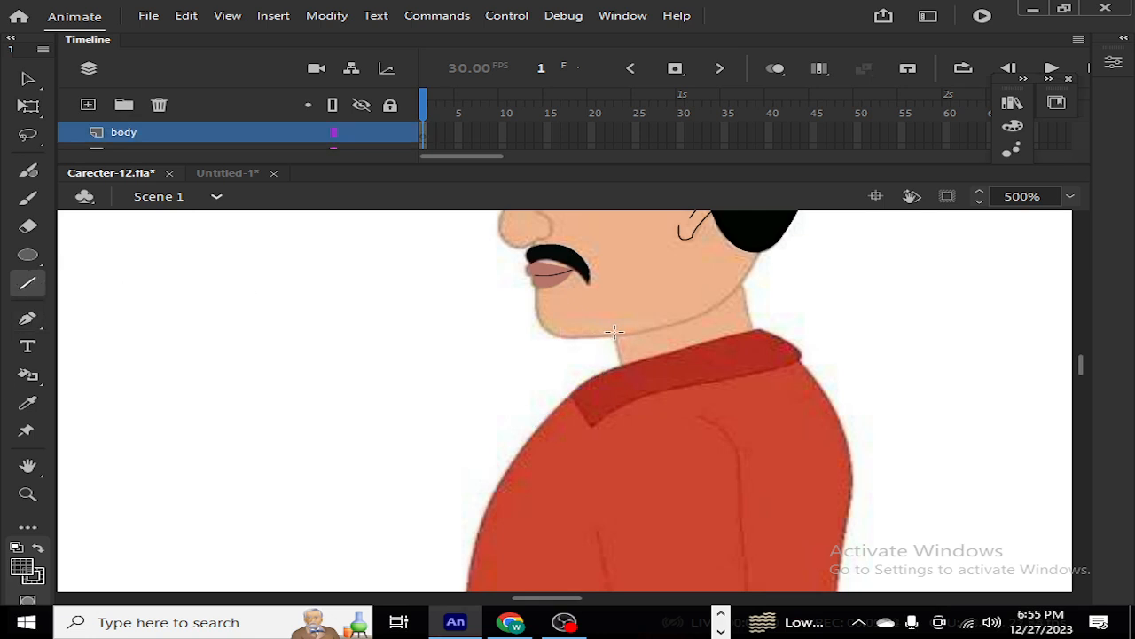
{"action": "left_click_drag", "start_coordinate": [614, 332], "coordinate": [626, 371]}
{"action": "key", "text": "ctrl+z"}
{"action": "left_click", "coordinate": [26, 562]}
{"action": "left_click", "coordinate": [39, 578]}
{"action": "left_click", "coordinate": [39, 577]}
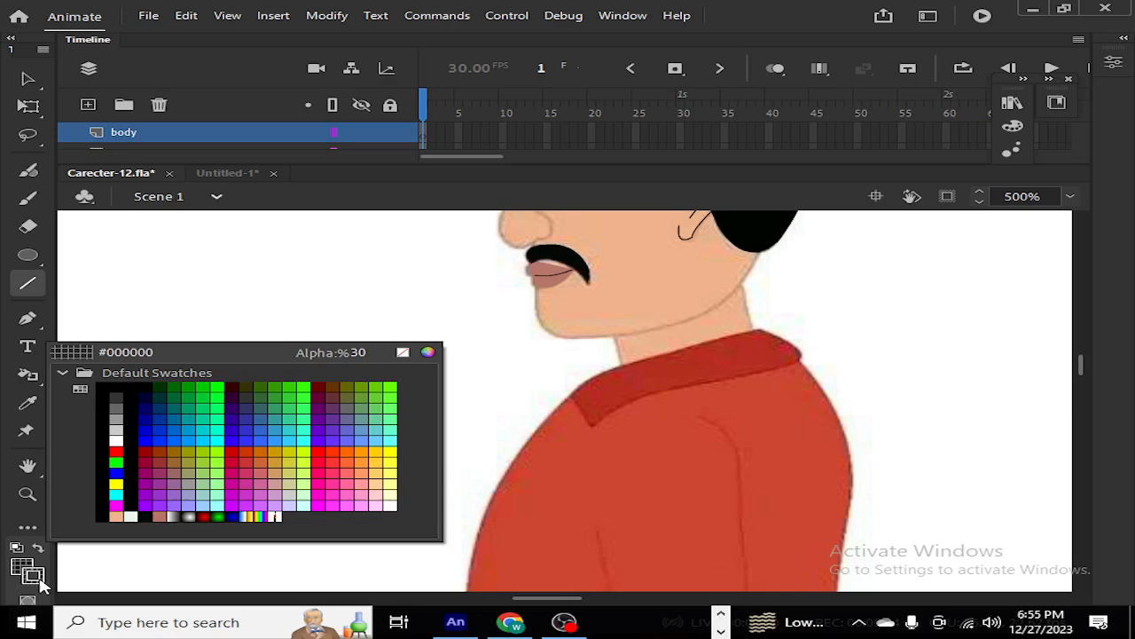
{"action": "left_click", "coordinate": [140, 390]}
{"action": "left_click_drag", "start_coordinate": [610, 323], "coordinate": [610, 386]}
{"action": "key", "text": "ctrl+z"}
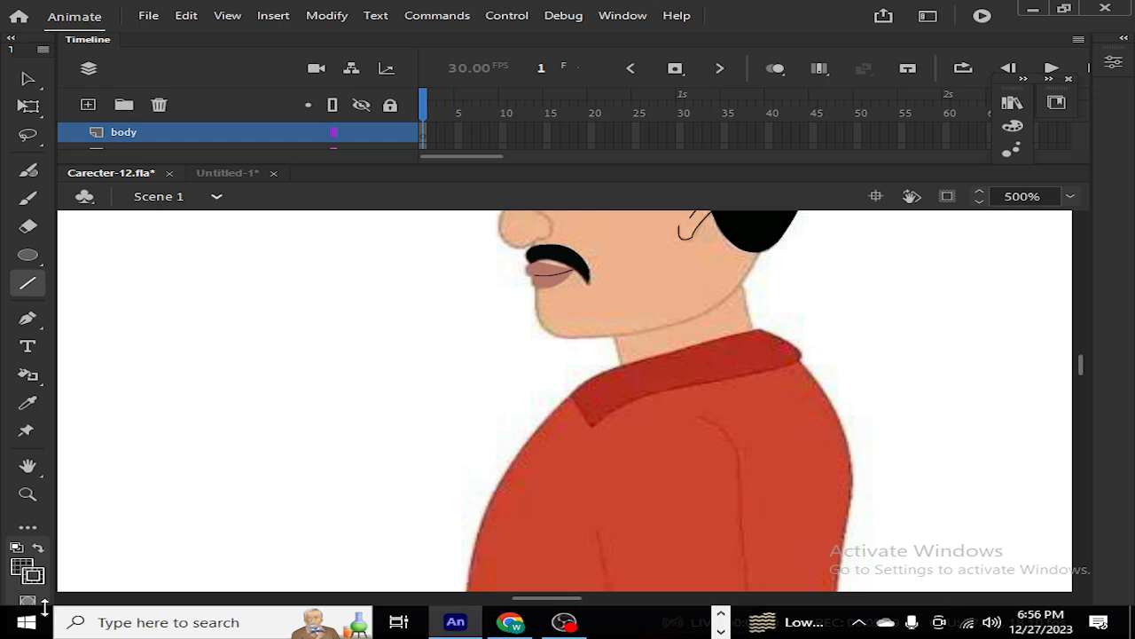
Step: Set the Line tool's stroke to a blue-violet swatch, trying it beside the figure and on the neck and undoing both test lines
{"action": "left_click", "coordinate": [38, 573]}
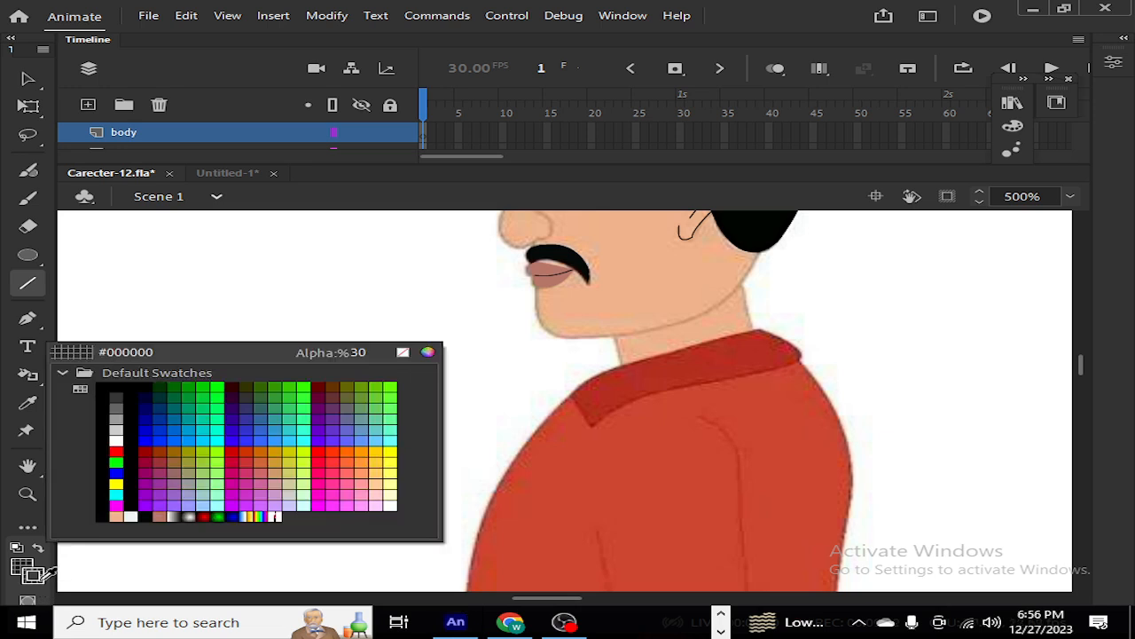
{"action": "left_click", "coordinate": [161, 433]}
{"action": "left_click_drag", "start_coordinate": [293, 317], "coordinate": [322, 457]}
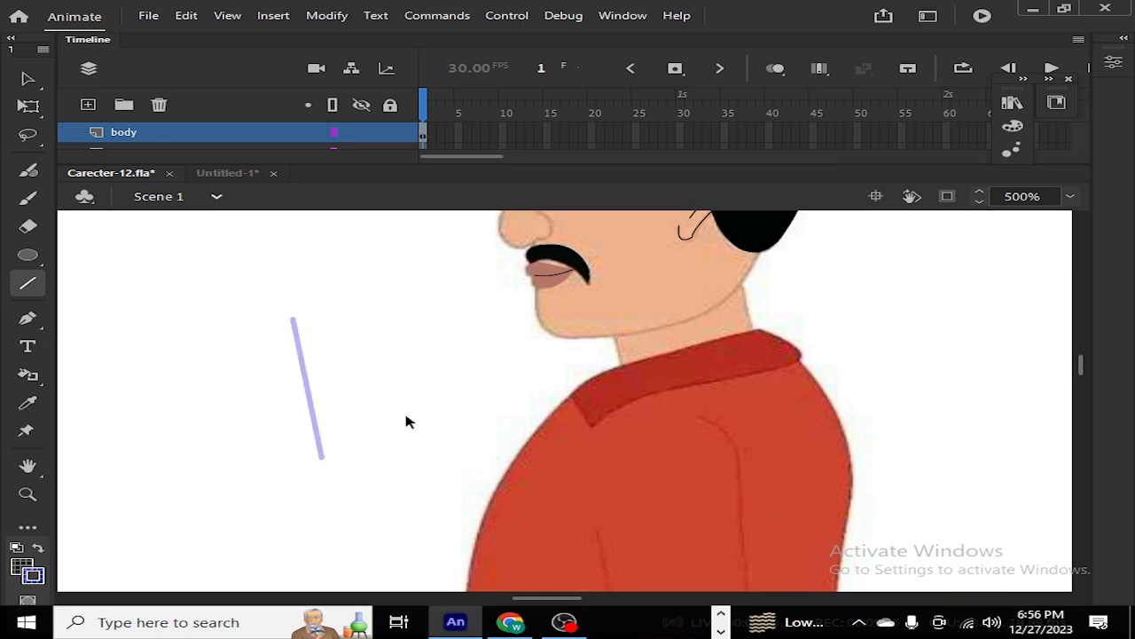
{"action": "key", "text": "ctrl+z"}
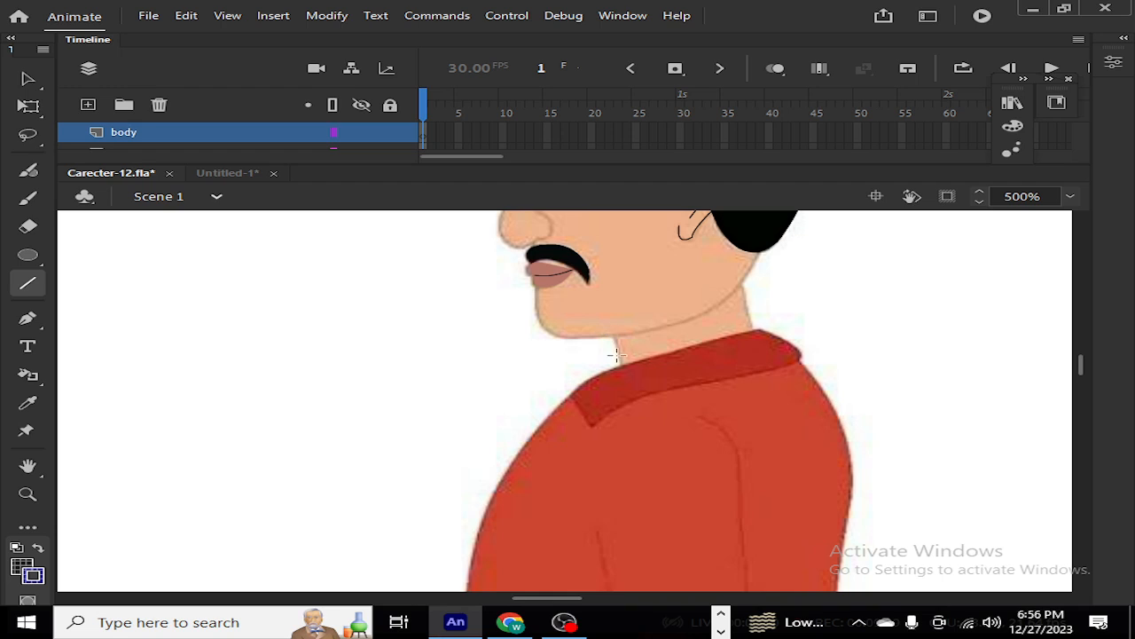
{"action": "left_click_drag", "start_coordinate": [611, 330], "coordinate": [611, 366]}
{"action": "key", "text": "ctrl+z"}
Step: Trace the front outline with connected straight lines along the neck, collar and chest, continuing down the shirt front to the hem
{"action": "mouse_move", "coordinate": [611, 326]}
{"action": "left_mouse_down"}
{"action": "mouse_move", "coordinate": [623, 364]}
{"action": "mouse_move", "coordinate": [578, 385]}
{"action": "mouse_move", "coordinate": [511, 465]}
{"action": "mouse_move", "coordinate": [520, 436]}
{"action": "mouse_move", "coordinate": [493, 498]}
{"action": "left_mouse_up"}
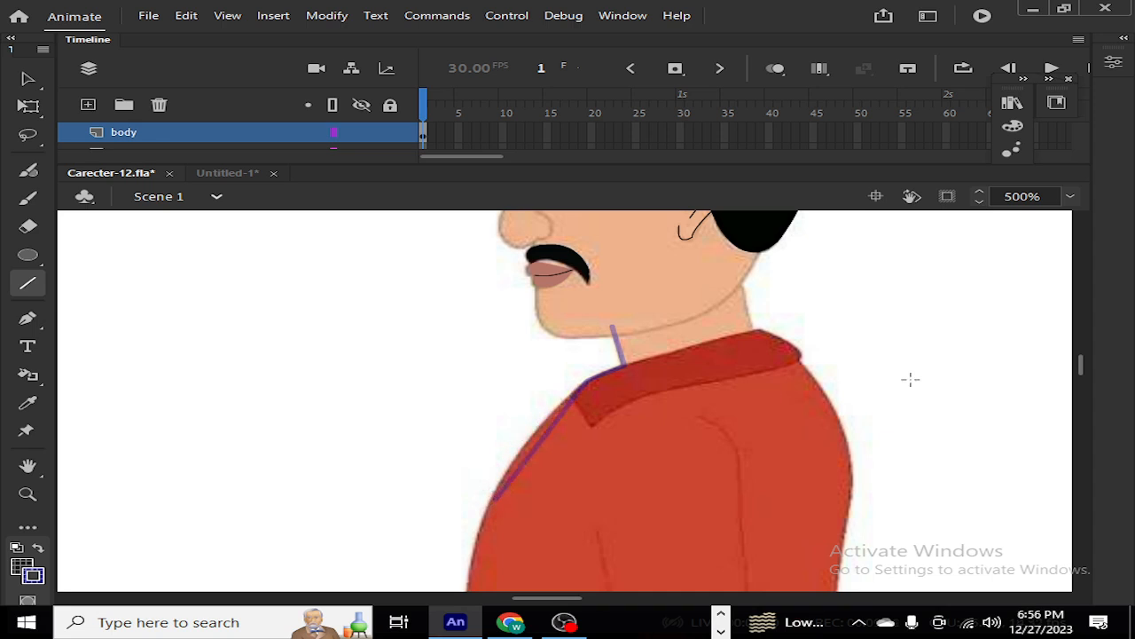
{"action": "key", "text": "ctrl+minus"}
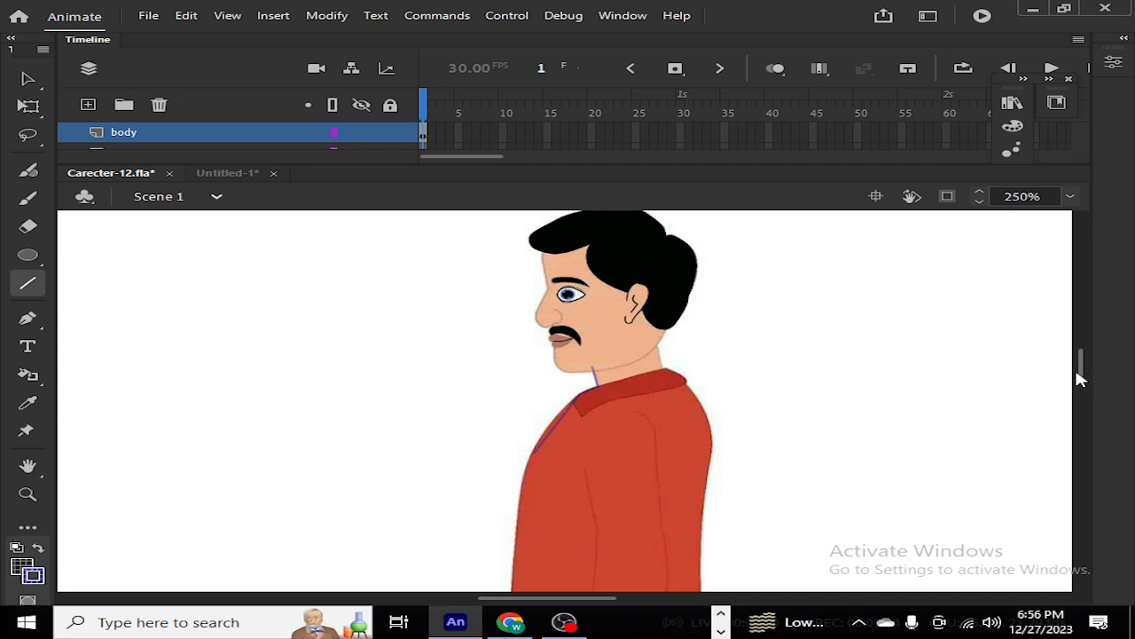
{"action": "left_click_drag", "start_coordinate": [1082, 379], "coordinate": [1079, 385]}
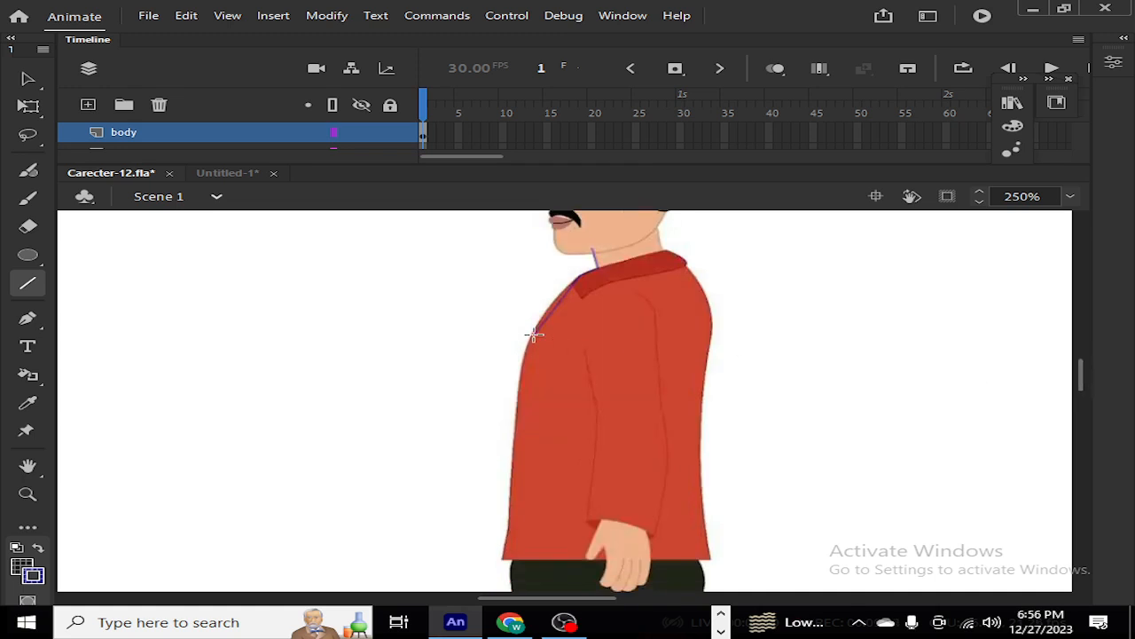
{"action": "left_click_drag", "start_coordinate": [521, 357], "coordinate": [506, 559]}
Step: Move the lower end of the front outline onto the shirt's front hem corner and draw a straight line along the hem
{"action": "key", "text": "ctrl+equal"}
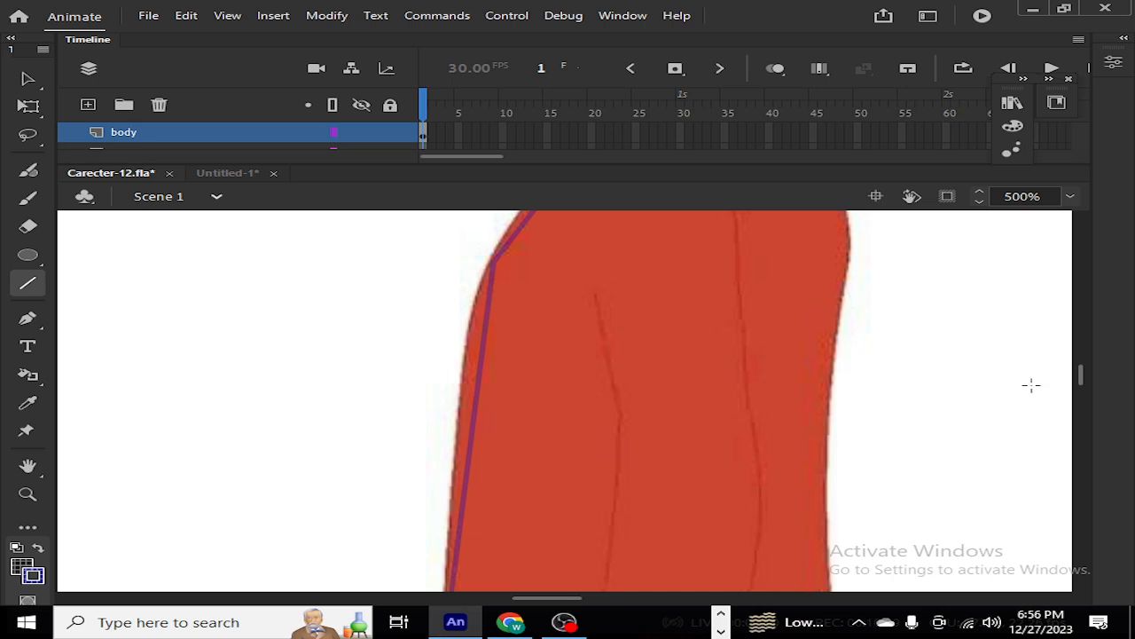
{"action": "scroll", "coordinate": [1085, 372], "scroll_direction": "down", "scroll_amount": 5}
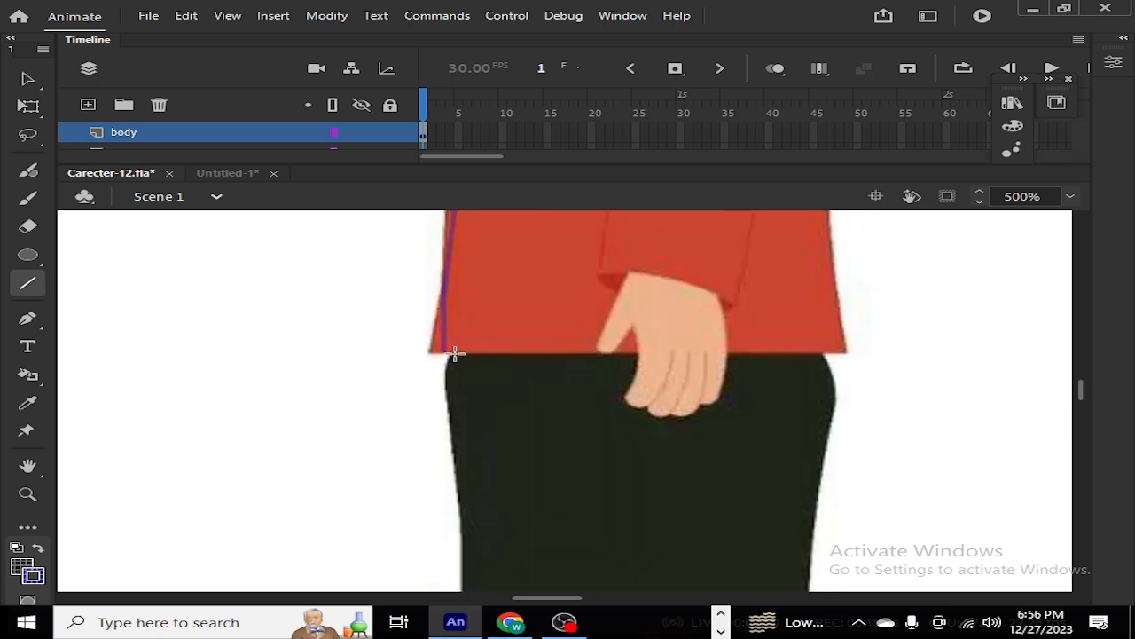
{"action": "key", "text": "v"}
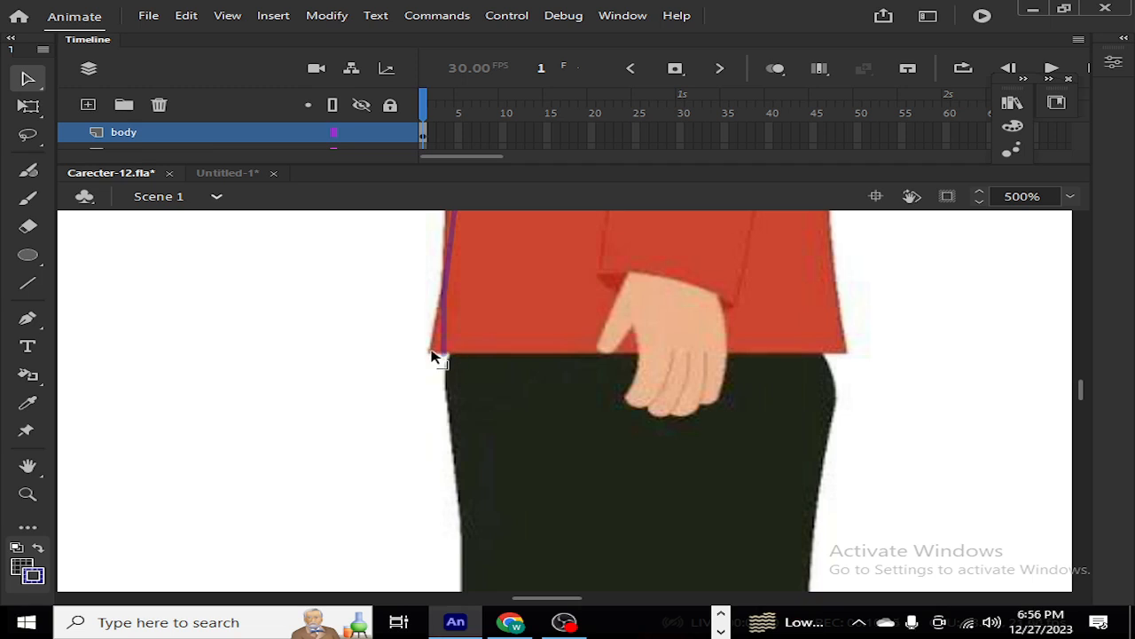
{"action": "left_click_drag", "start_coordinate": [432, 357], "coordinate": [431, 356]}
{"action": "key", "text": "n"}
{"action": "left_click_drag", "start_coordinate": [428, 353], "coordinate": [842, 355]}
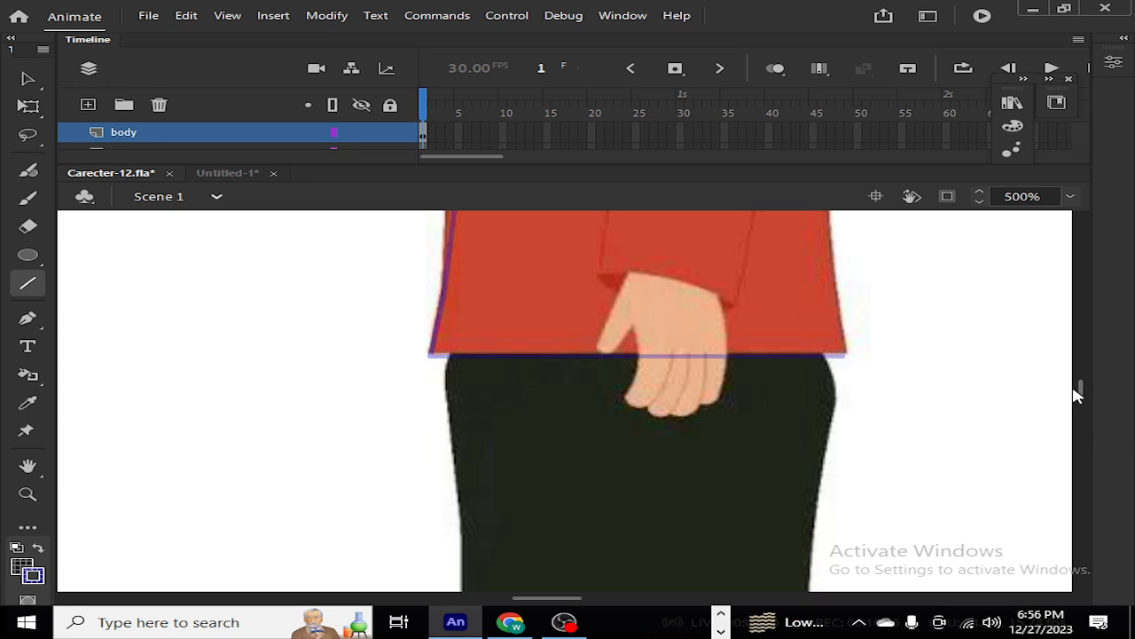
{"action": "scroll", "coordinate": [1084, 387], "scroll_direction": "up", "scroll_amount": 5}
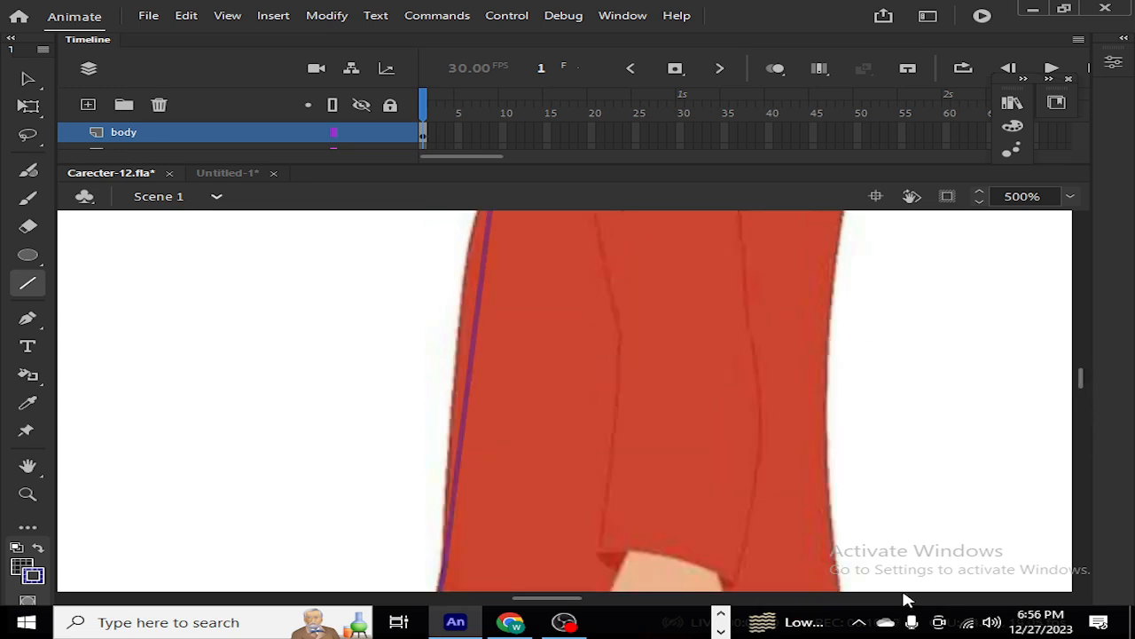
{"action": "left_click_drag", "start_coordinate": [1083, 384], "coordinate": [1082, 396]}
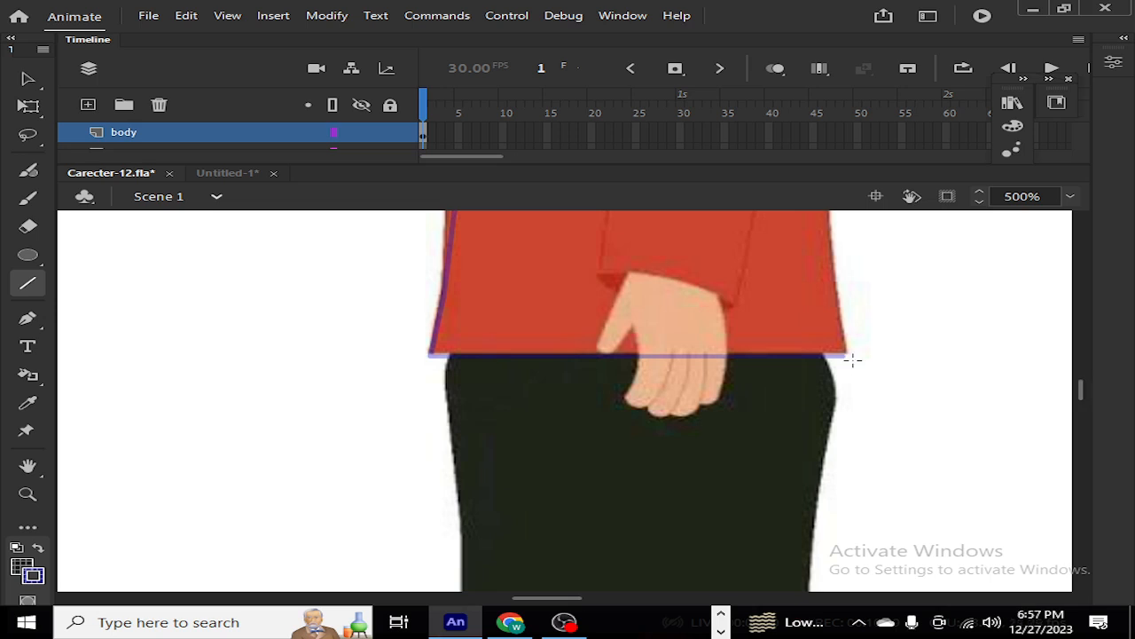
Step: Trace the shirt's back with straight lines from the hem to the collar and close the outline up and across the neck
{"action": "mouse_move", "coordinate": [843, 355]}
{"action": "left_mouse_down"}
{"action": "mouse_move", "coordinate": [843, 305]}
{"action": "mouse_move", "coordinate": [824, 272]}
{"action": "mouse_move", "coordinate": [840, 222]}
{"action": "mouse_move", "coordinate": [830, 222]}
{"action": "left_mouse_up"}
{"action": "left_click_drag", "start_coordinate": [1082, 403], "coordinate": [1082, 381]}
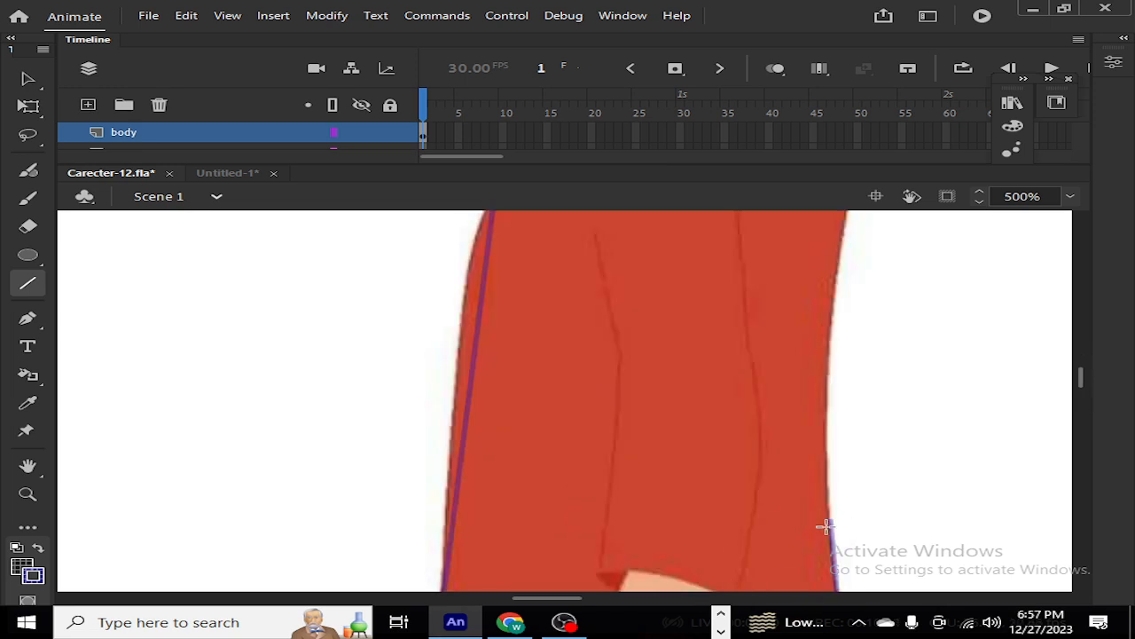
{"action": "mouse_move", "coordinate": [829, 524]}
{"action": "left_mouse_down"}
{"action": "mouse_move", "coordinate": [816, 400]}
{"action": "mouse_move", "coordinate": [854, 309]}
{"action": "mouse_move", "coordinate": [842, 235]}
{"action": "left_mouse_up"}
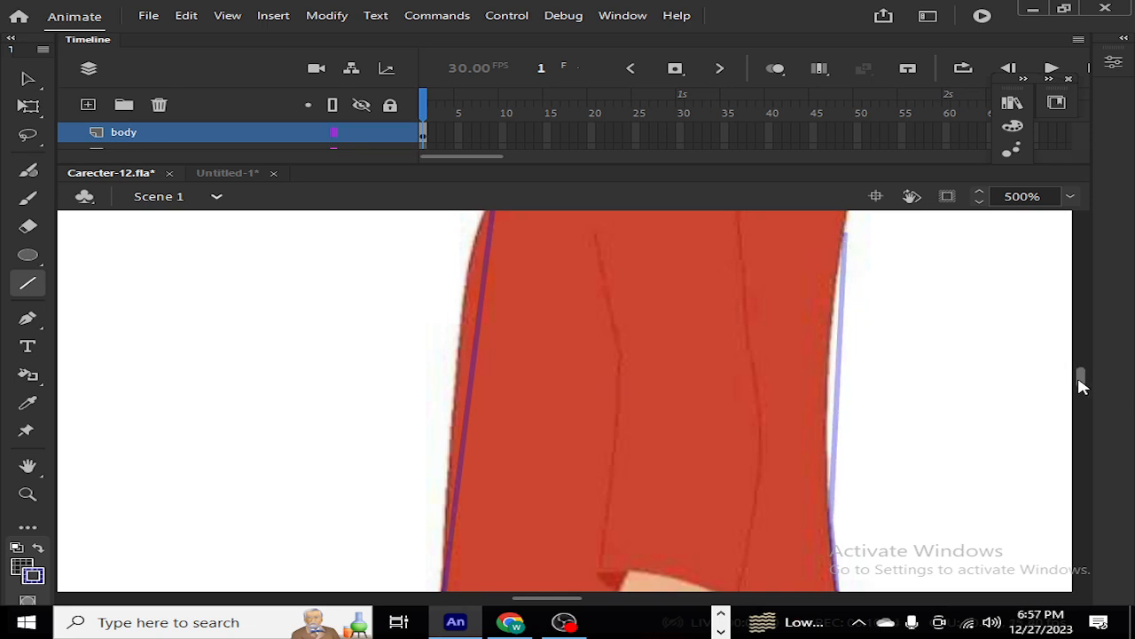
{"action": "mouse_move", "coordinate": [1083, 375]}
{"action": "left_mouse_down"}
{"action": "mouse_move", "coordinate": [1082, 357]}
{"action": "mouse_move", "coordinate": [1081, 369]}
{"action": "left_mouse_up"}
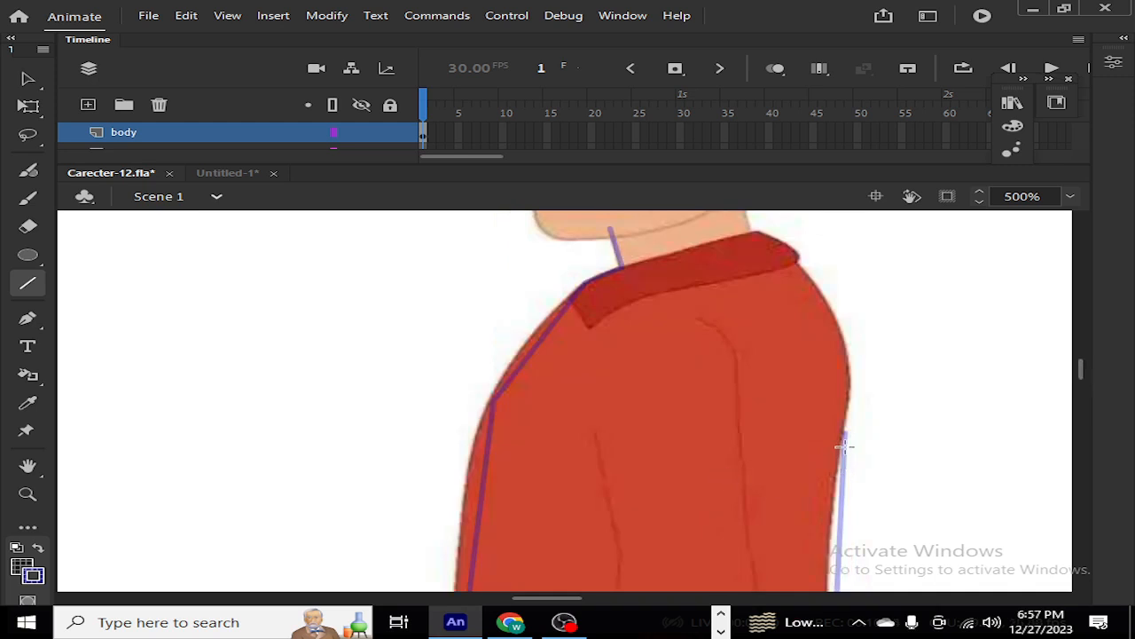
{"action": "left_click_drag", "start_coordinate": [843, 436], "coordinate": [752, 235]}
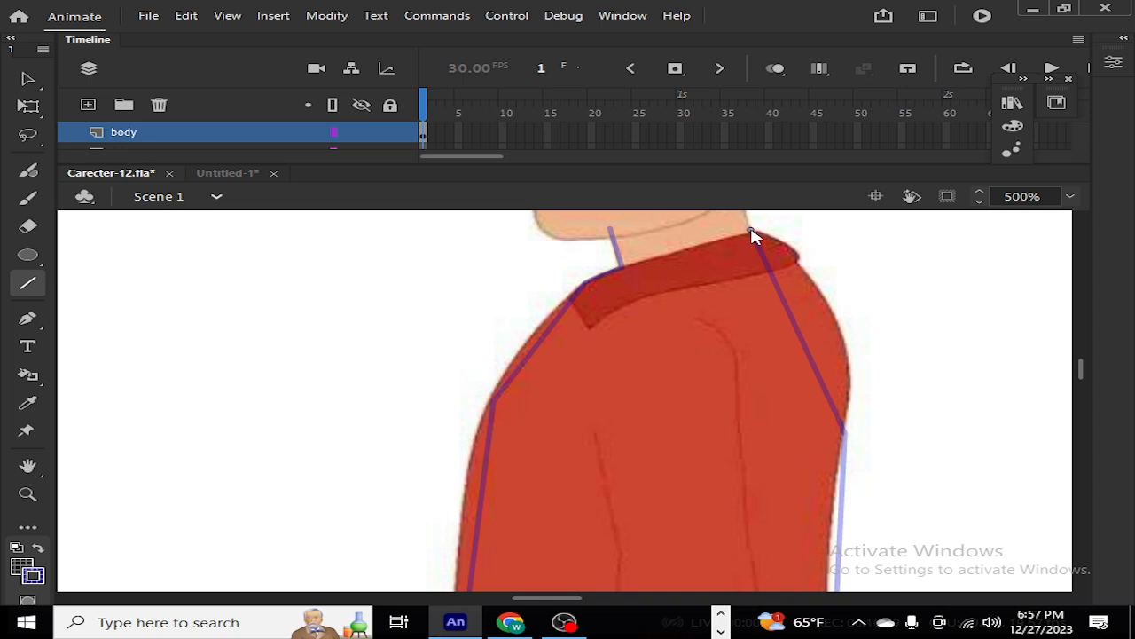
{"action": "scroll", "coordinate": [1080, 362], "scroll_direction": "up", "scroll_amount": 3}
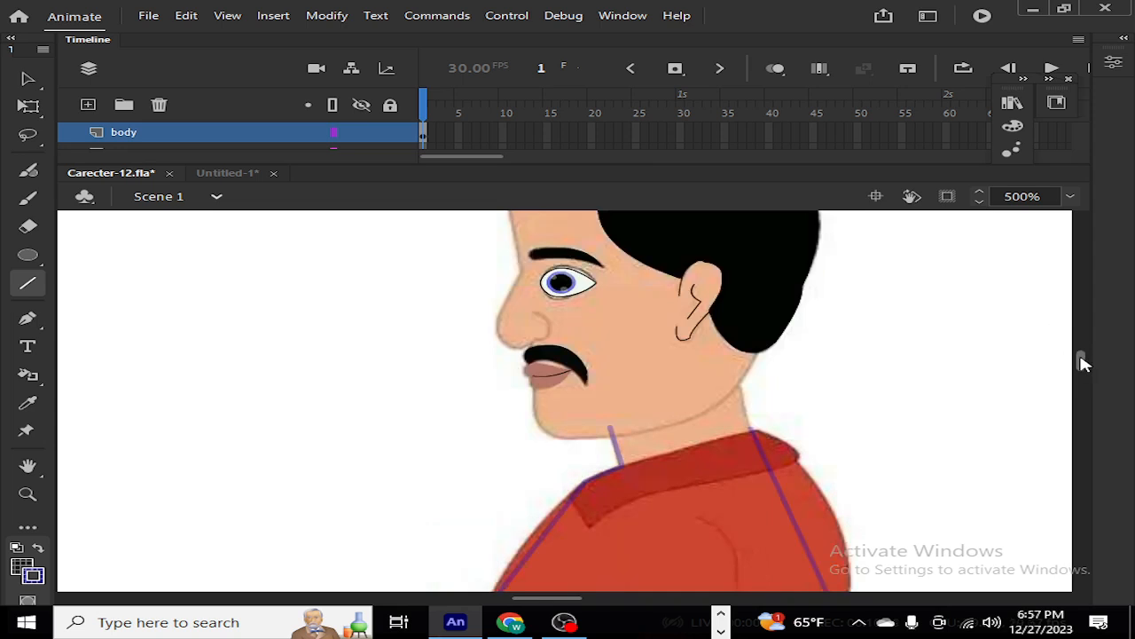
{"action": "left_click_drag", "start_coordinate": [752, 436], "coordinate": [610, 424]}
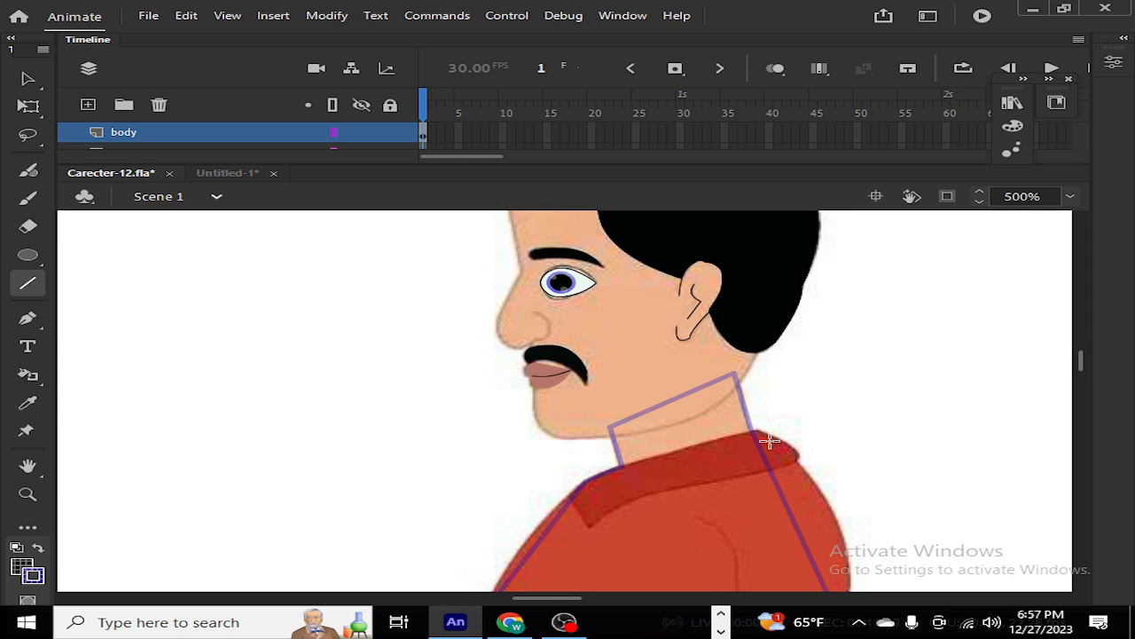
Step: Bend the lines at the back of the neck and over the upper back to follow the figure's curves
{"action": "key", "text": "v"}
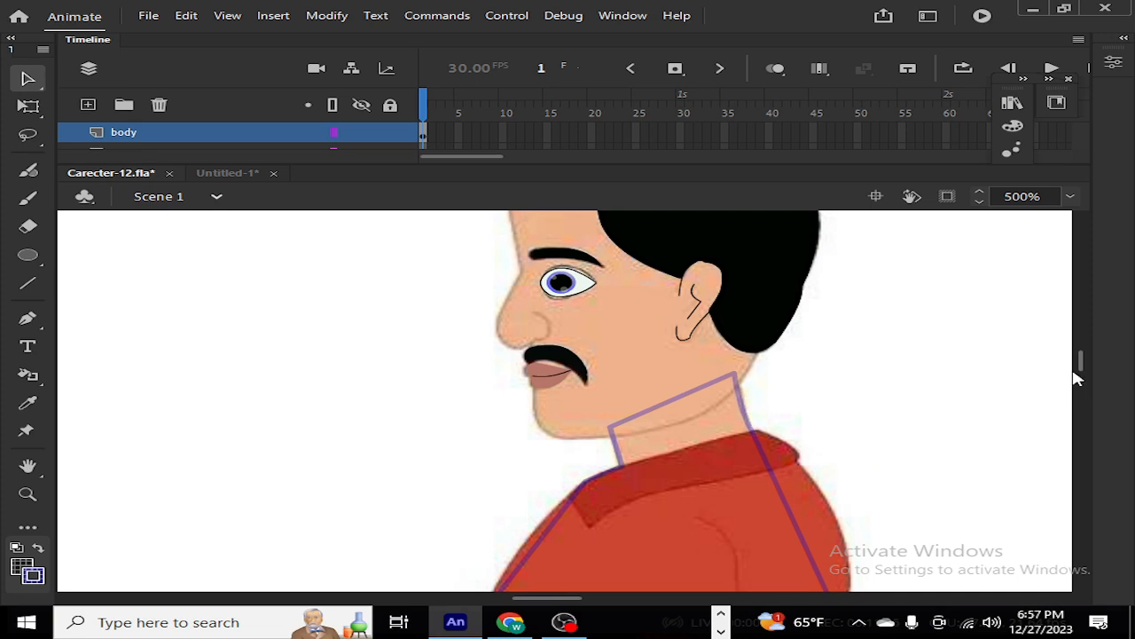
{"action": "scroll", "coordinate": [1078, 364], "scroll_direction": "down", "scroll_amount": 3}
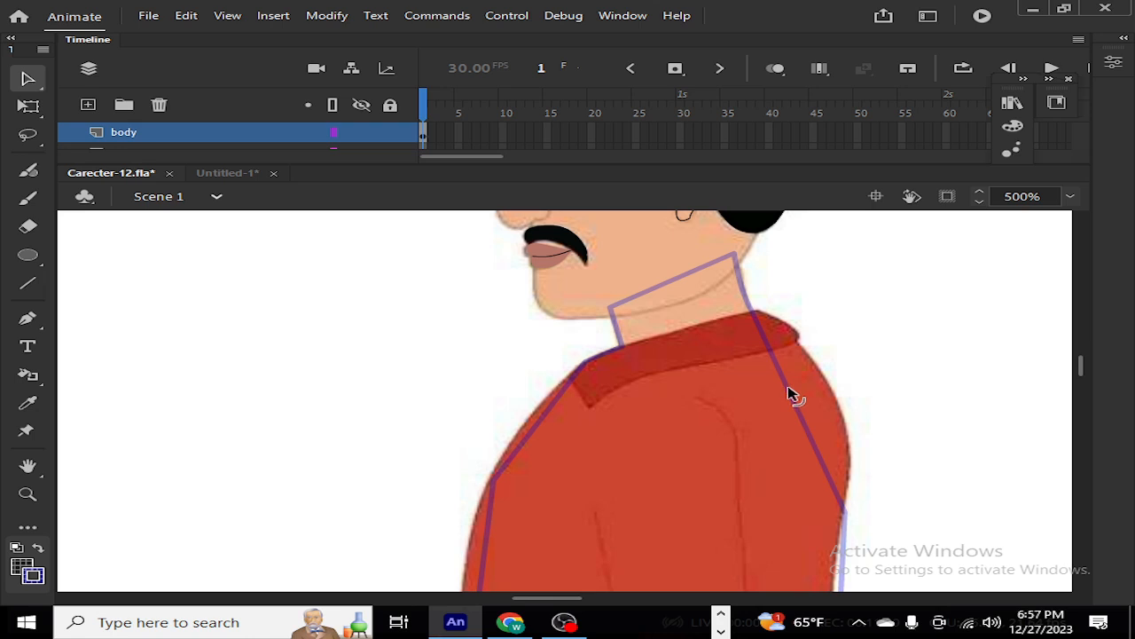
{"action": "left_click_drag", "start_coordinate": [793, 395], "coordinate": [831, 381]}
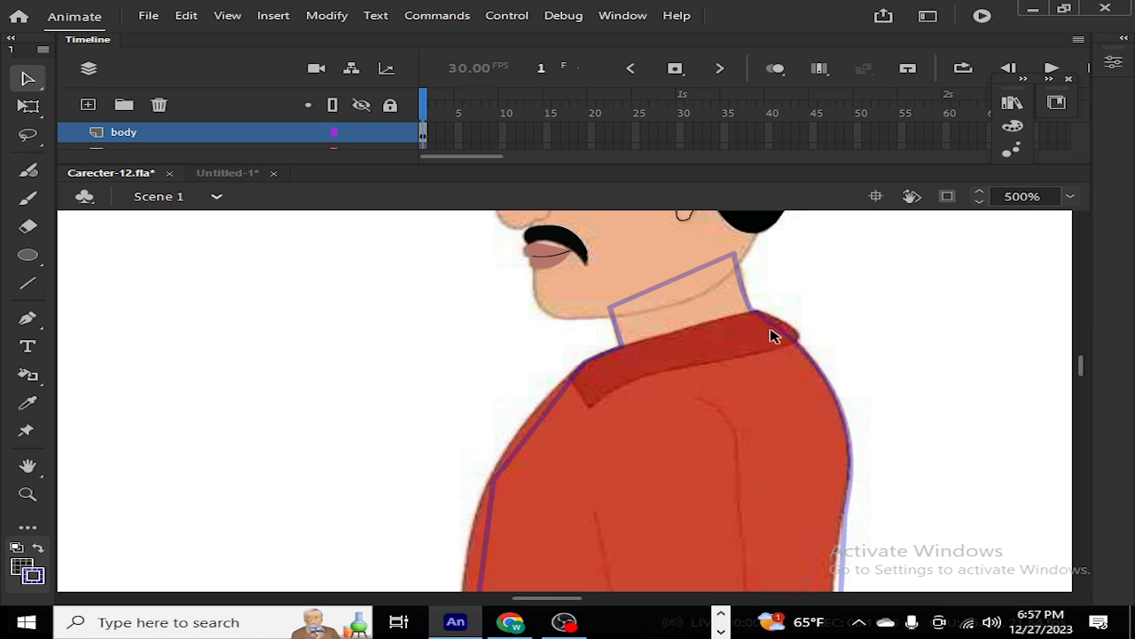
{"action": "left_click_drag", "start_coordinate": [779, 322], "coordinate": [773, 317]}
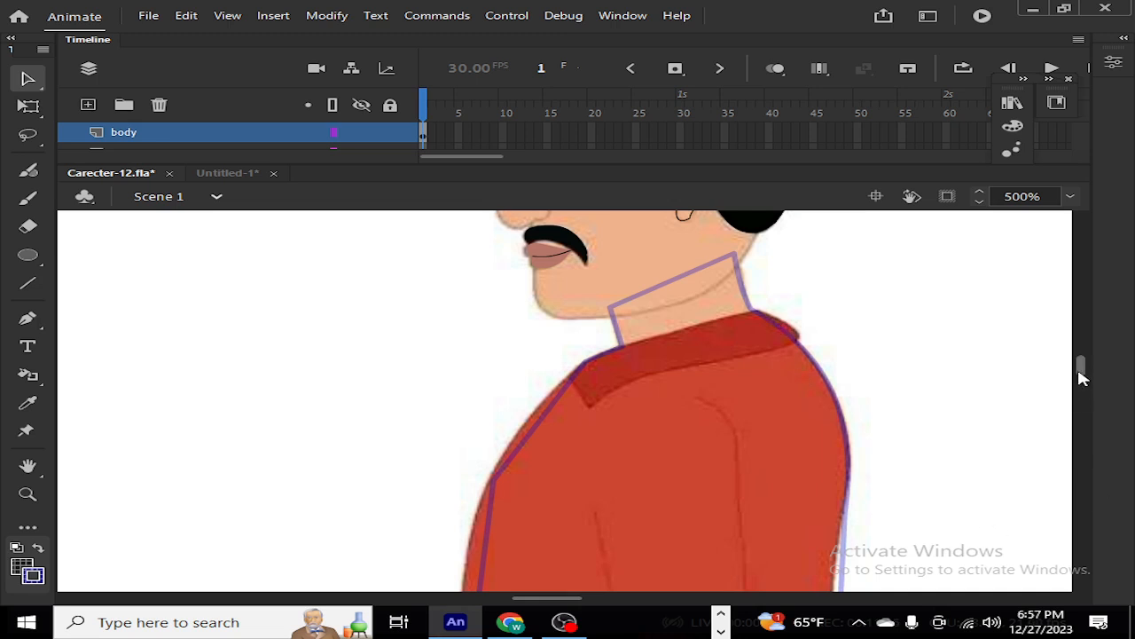
Step: Bend the straight lines along the shirt's lower back, front and chest to follow the figure's curves
{"action": "left_click_drag", "start_coordinate": [1077, 371], "coordinate": [1077, 385]}
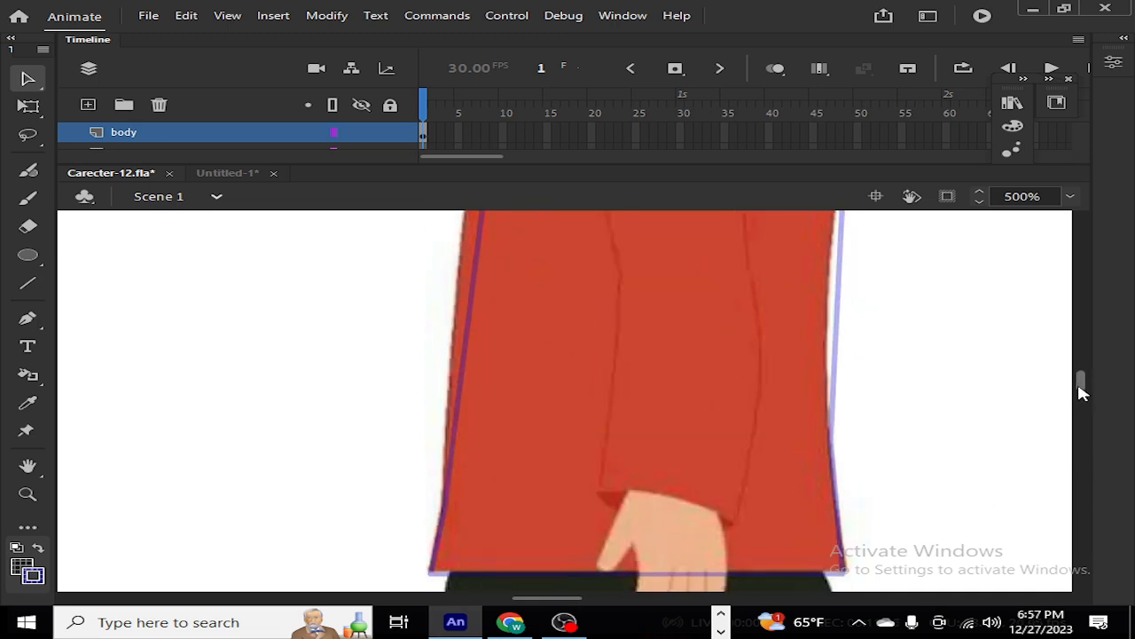
{"action": "key", "text": "ctrl+minus"}
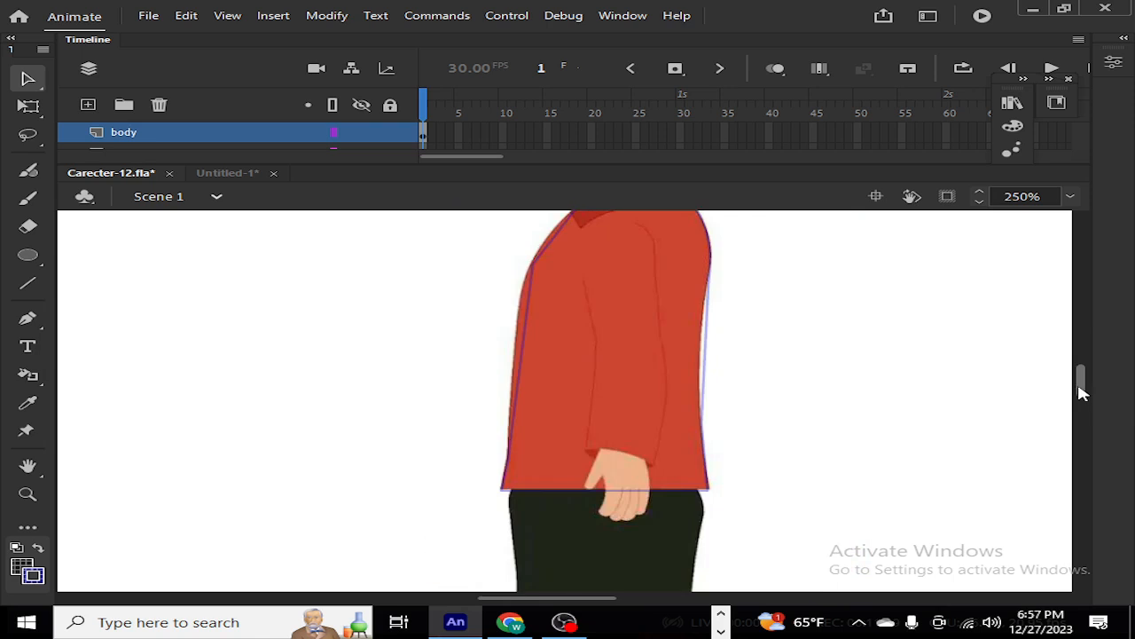
{"action": "left_click", "coordinate": [702, 382]}
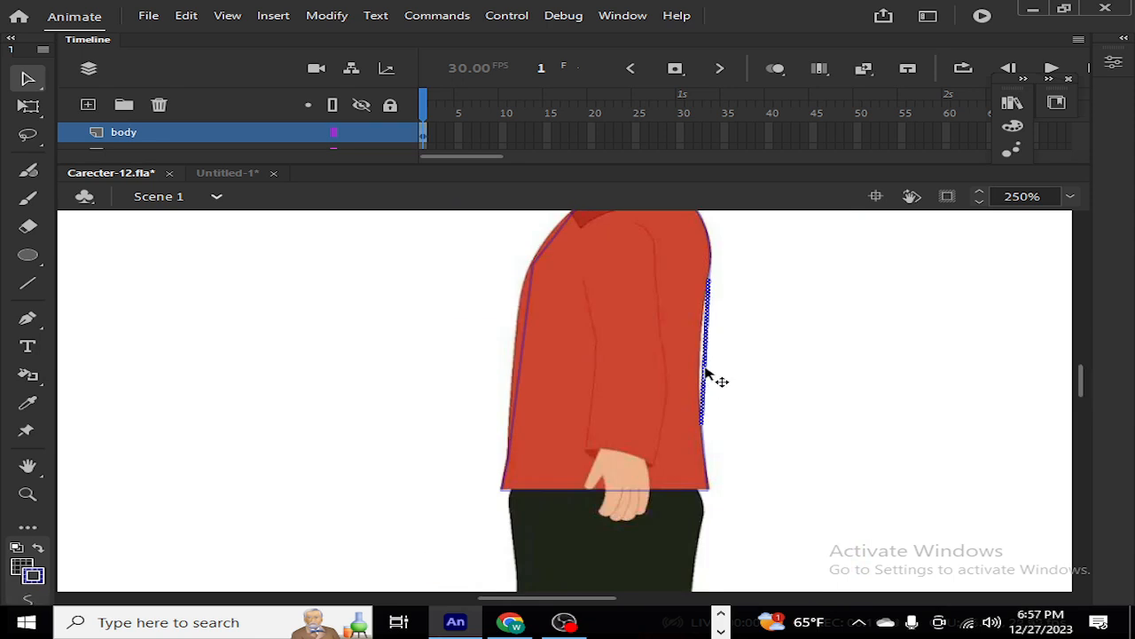
{"action": "left_click", "coordinate": [731, 372]}
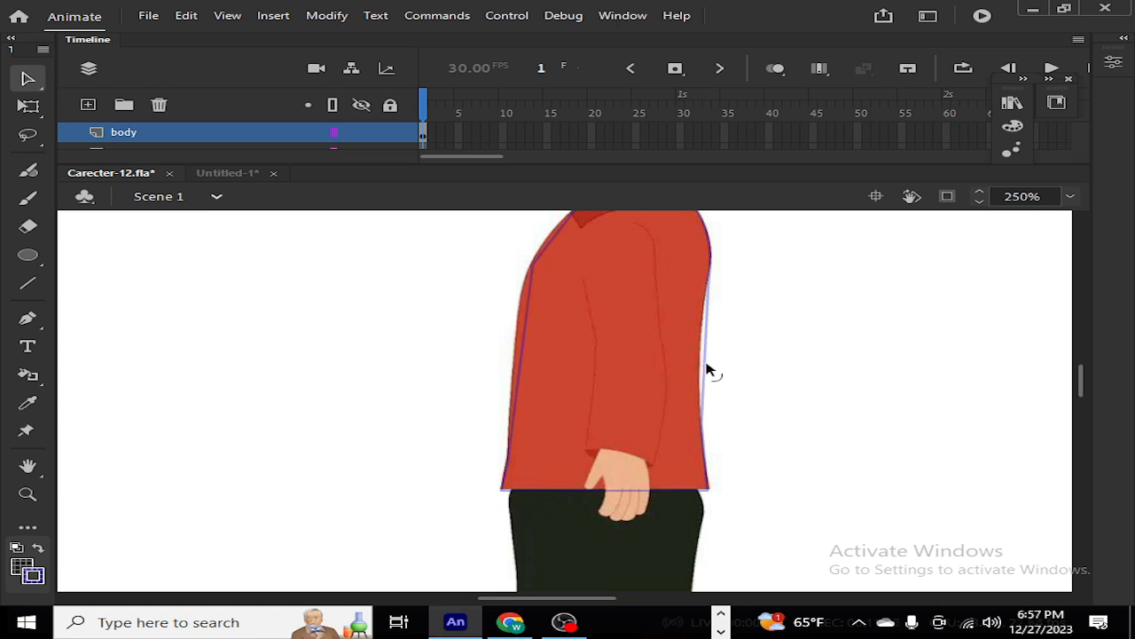
{"action": "left_click", "coordinate": [706, 372]}
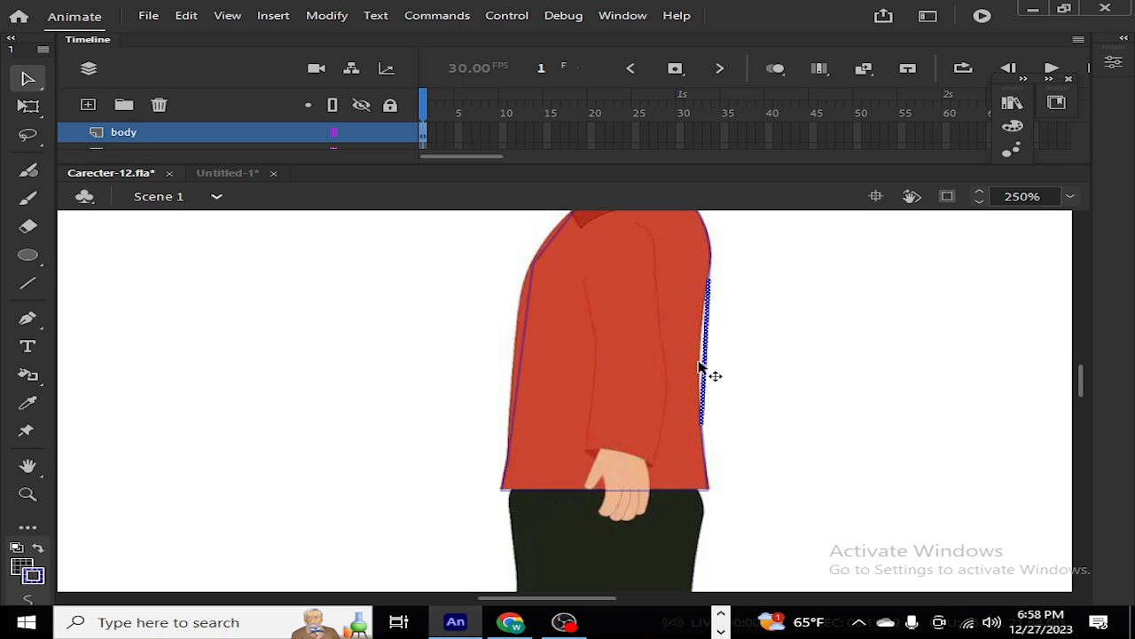
{"action": "left_click", "coordinate": [775, 378]}
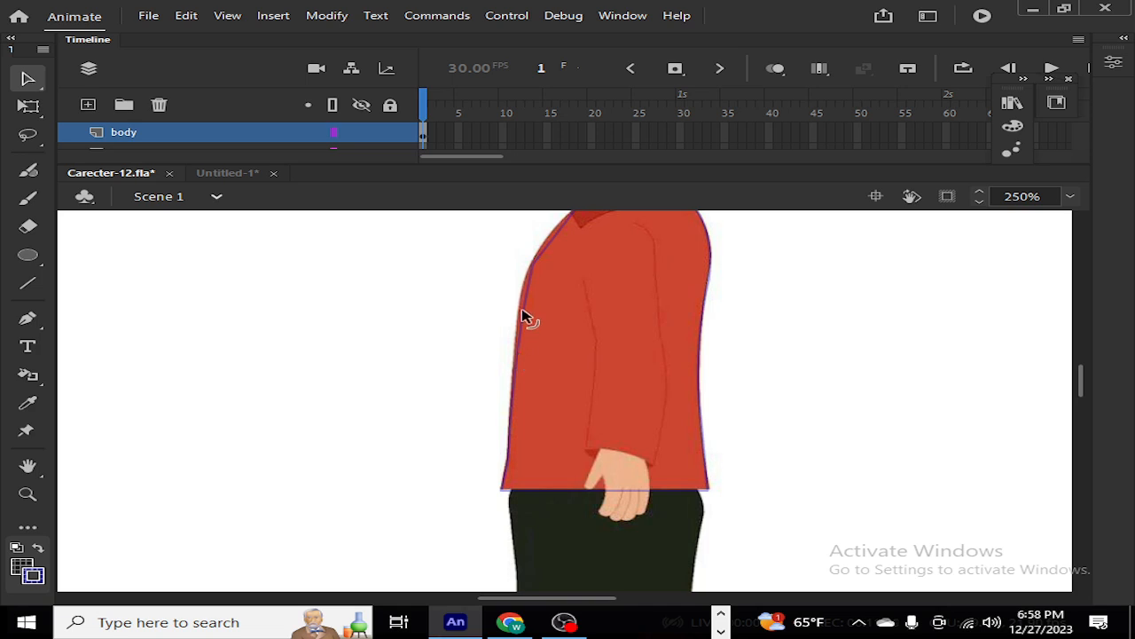
{"action": "left_click_drag", "start_coordinate": [522, 309], "coordinate": [523, 277]}
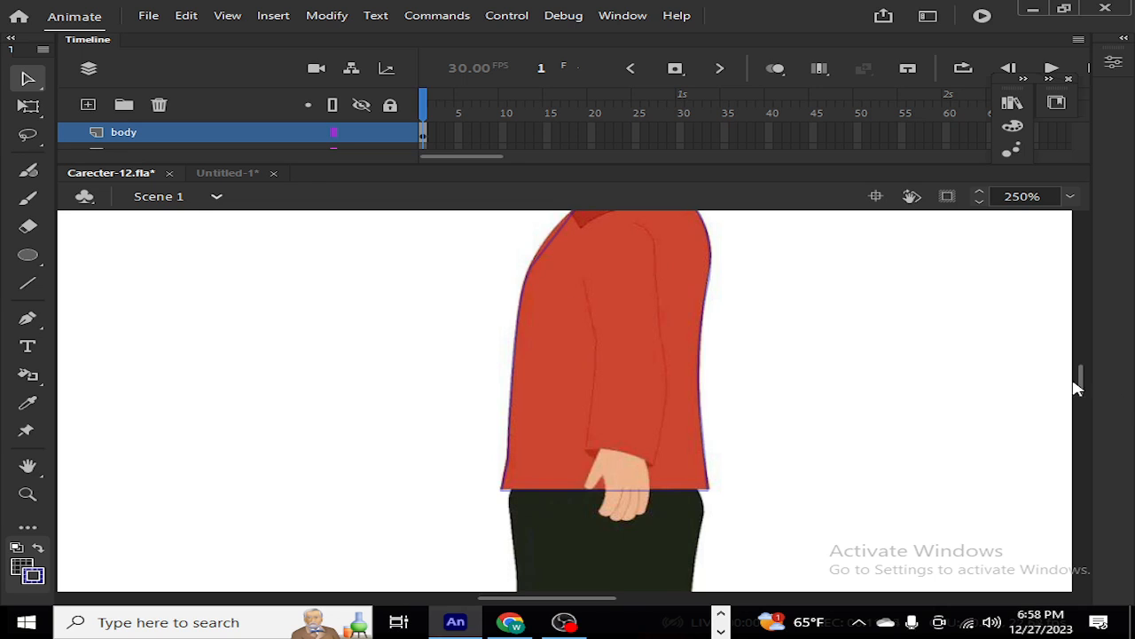
{"action": "left_click_drag", "start_coordinate": [1080, 388], "coordinate": [1082, 365]}
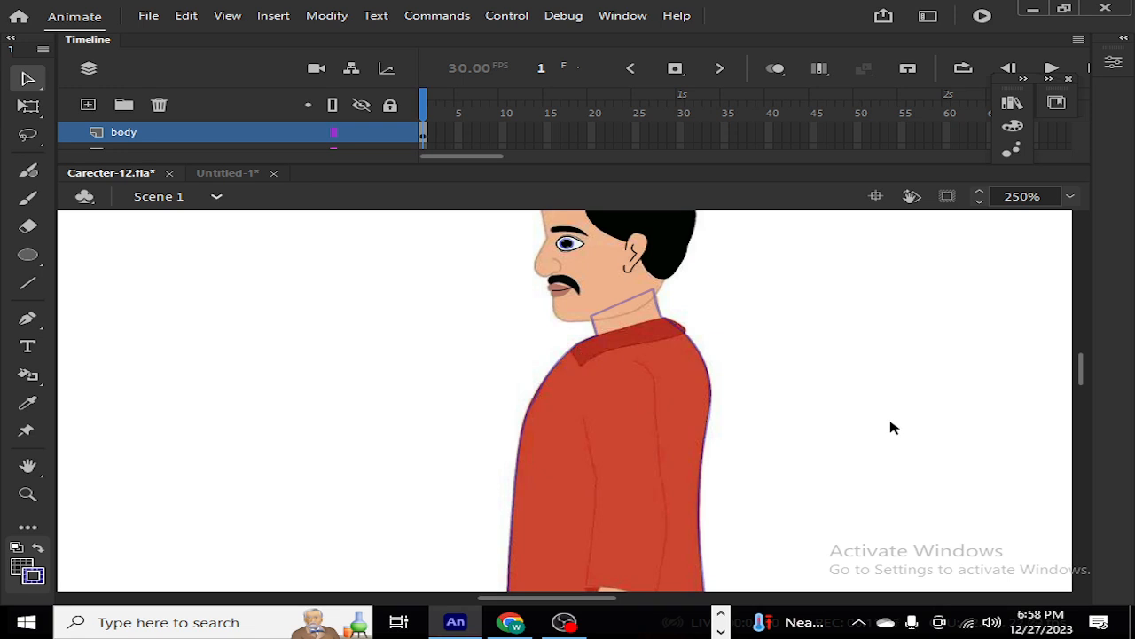
{"action": "left_click", "coordinate": [28, 403]}
{"action": "left_click", "coordinate": [570, 412]}
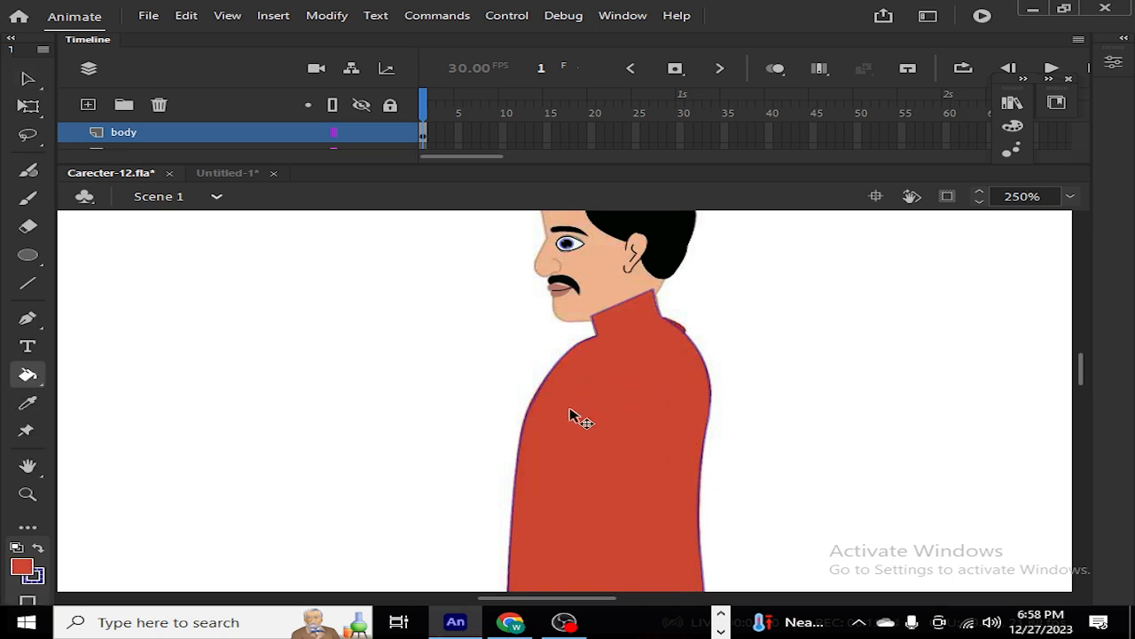
{"action": "key", "text": "ctrl+z"}
{"action": "key", "text": "v"}
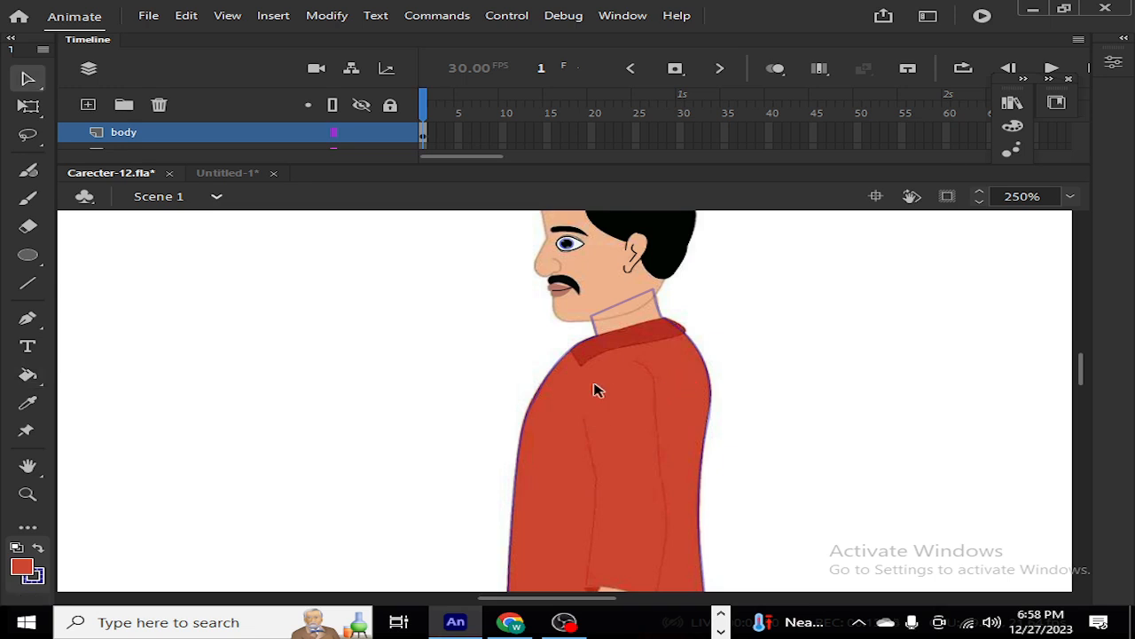
Step: Outline the collar's front edge and lower edge with connected straight lines from the chest to the back of the shirt
{"action": "left_click", "coordinate": [27, 284]}
{"action": "key", "text": "ctrl+equal"}
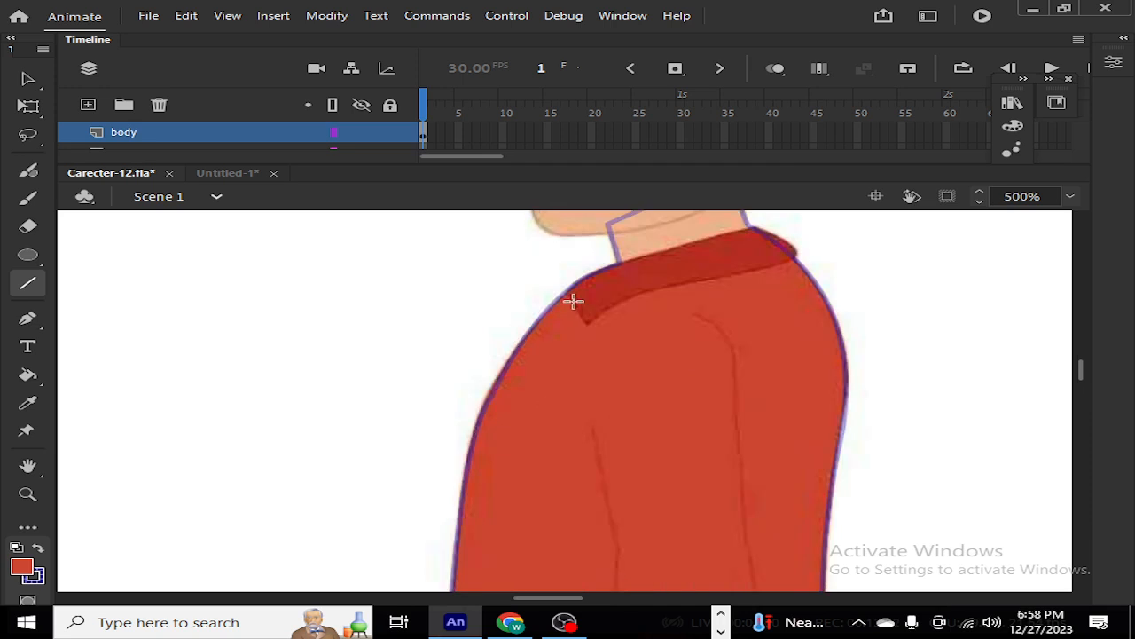
{"action": "mouse_move", "coordinate": [567, 295]}
{"action": "left_mouse_down"}
{"action": "mouse_move", "coordinate": [587, 330]}
{"action": "mouse_move", "coordinate": [684, 285]}
{"action": "mouse_move", "coordinate": [792, 258]}
{"action": "left_mouse_up"}
{"action": "left_click_drag", "start_coordinate": [748, 226], "coordinate": [795, 257]}
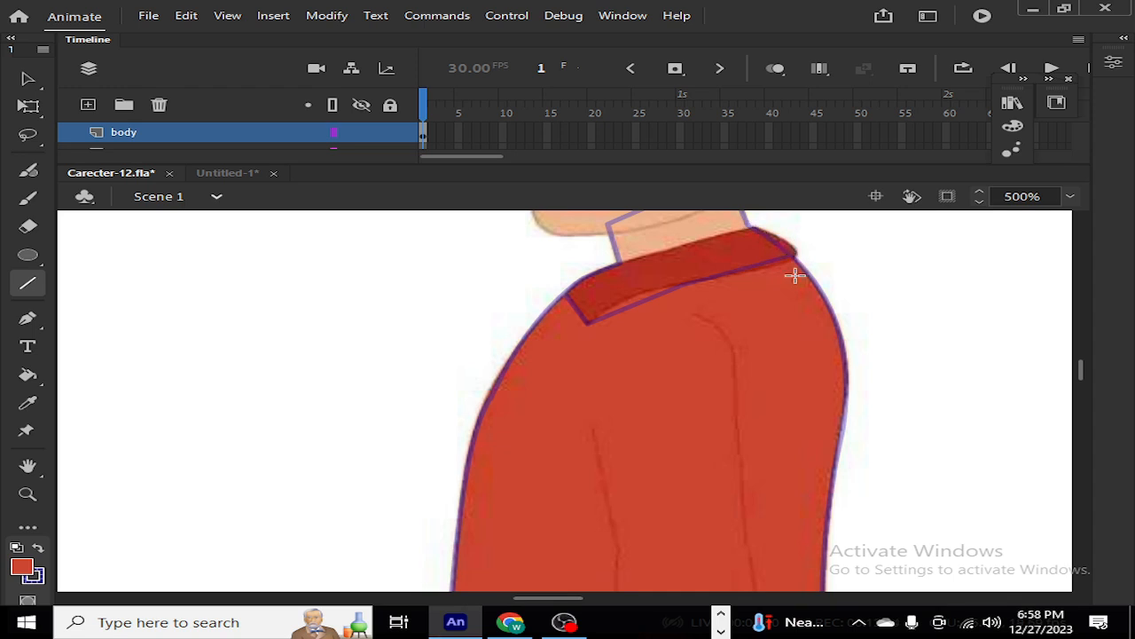
Step: Add a short line over the collar's back tip, bend it outward and join its end to the collar's lower back corner
{"action": "key", "text": "ctrl+equal"}
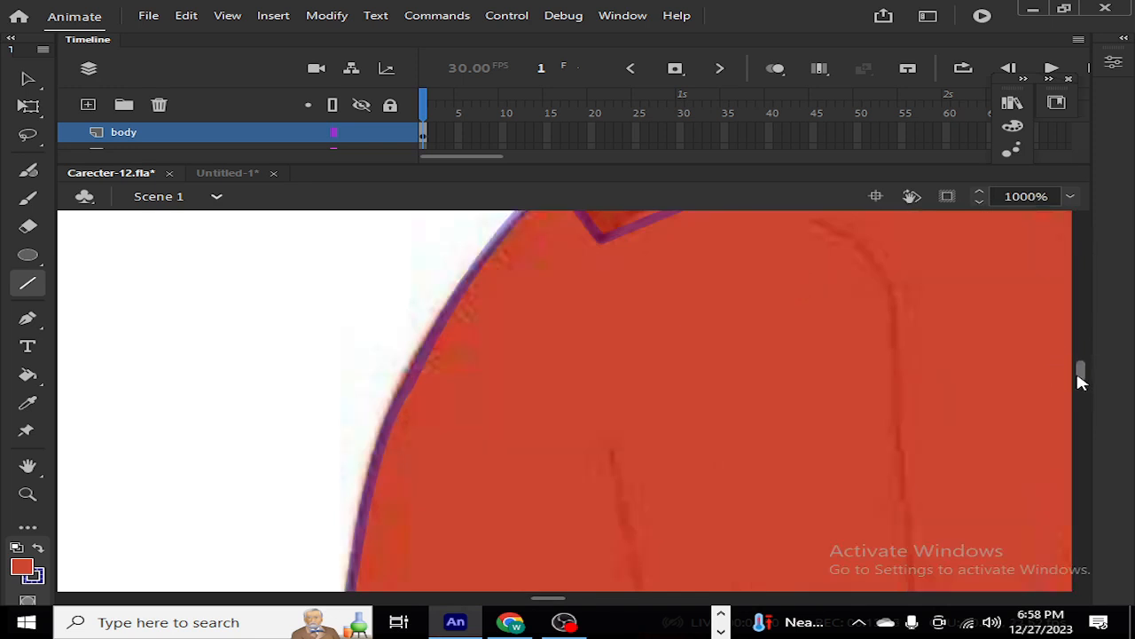
{"action": "mouse_move", "coordinate": [1080, 368]}
{"action": "left_mouse_down"}
{"action": "mouse_move", "coordinate": [1081, 353]}
{"action": "mouse_move", "coordinate": [1080, 367]}
{"action": "left_mouse_up"}
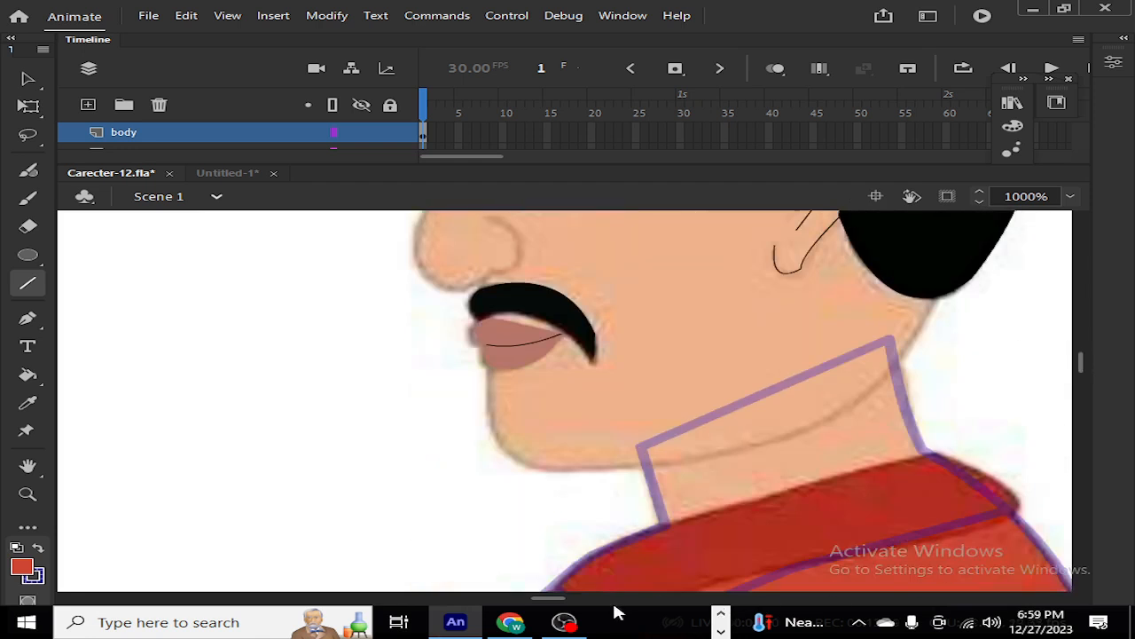
{"action": "left_click_drag", "start_coordinate": [549, 599], "coordinate": [570, 600]}
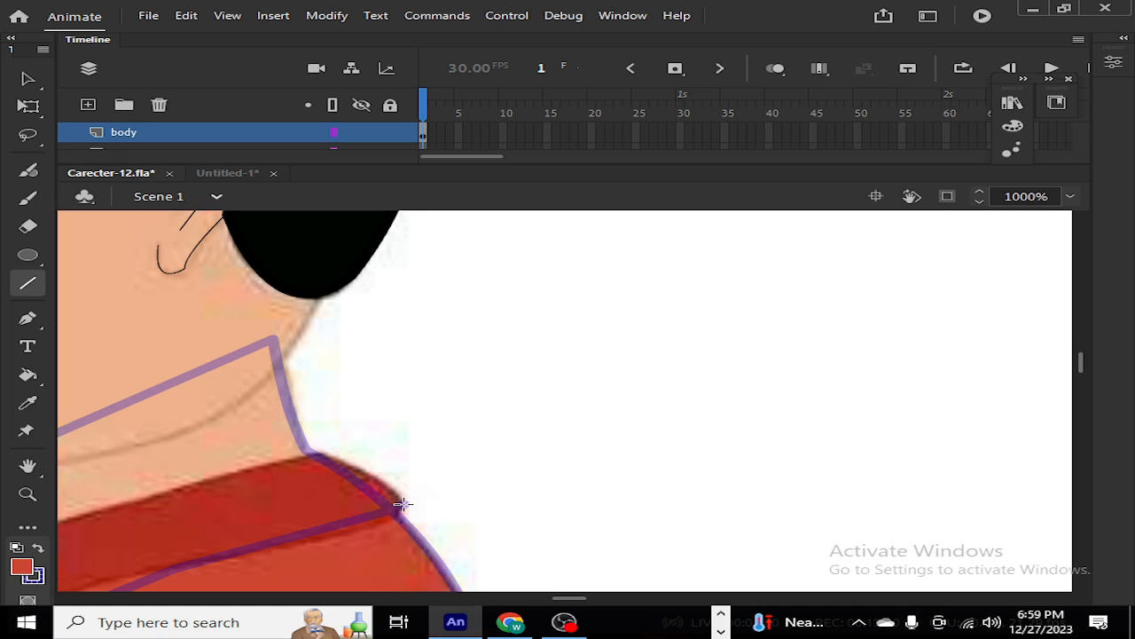
{"action": "left_click_drag", "start_coordinate": [402, 504], "coordinate": [316, 456]}
{"action": "key", "text": "v"}
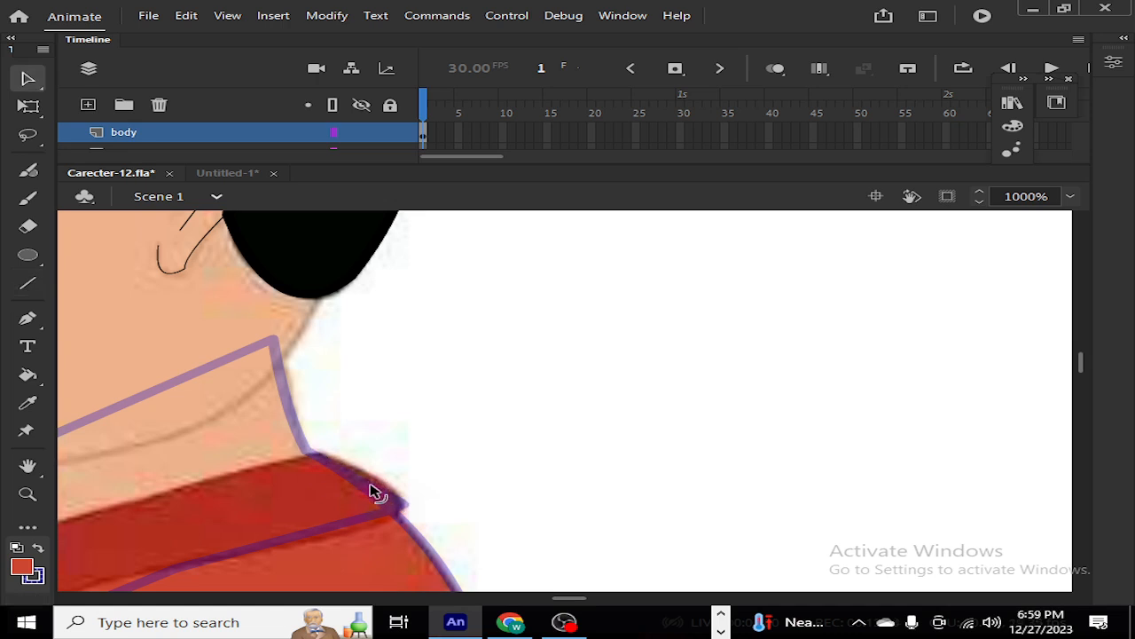
{"action": "left_click_drag", "start_coordinate": [373, 490], "coordinate": [373, 477]}
{"action": "mouse_move", "coordinate": [405, 502]}
{"action": "left_mouse_down"}
{"action": "mouse_move", "coordinate": [373, 519]}
{"action": "mouse_move", "coordinate": [398, 520]}
{"action": "left_mouse_up"}
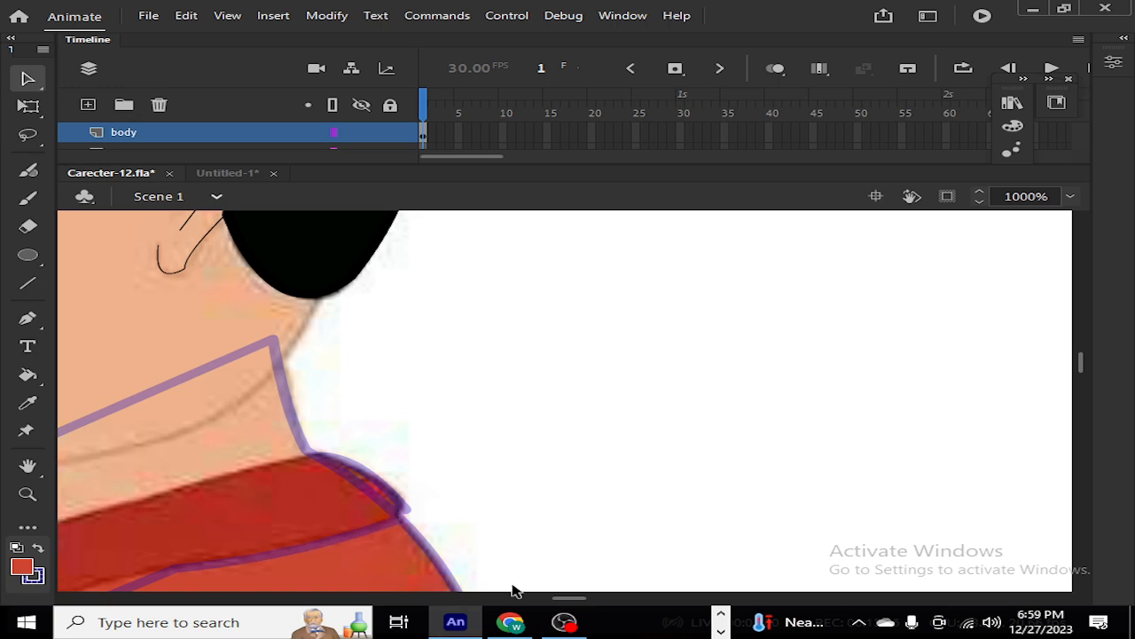
{"action": "left_click_drag", "start_coordinate": [559, 601], "coordinate": [551, 601]}
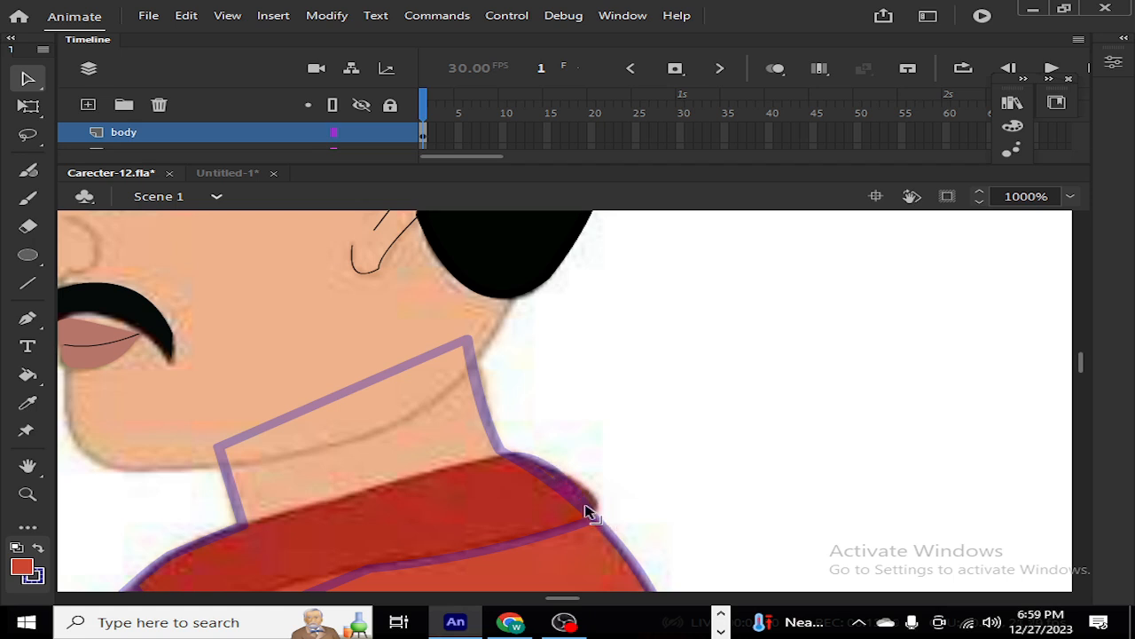
{"action": "left_click_drag", "start_coordinate": [581, 496], "coordinate": [618, 519]}
Step: Bend the front part of the collar's lower edge upward to follow the reference curve
{"action": "left_click_drag", "start_coordinate": [565, 603], "coordinate": [551, 598]}
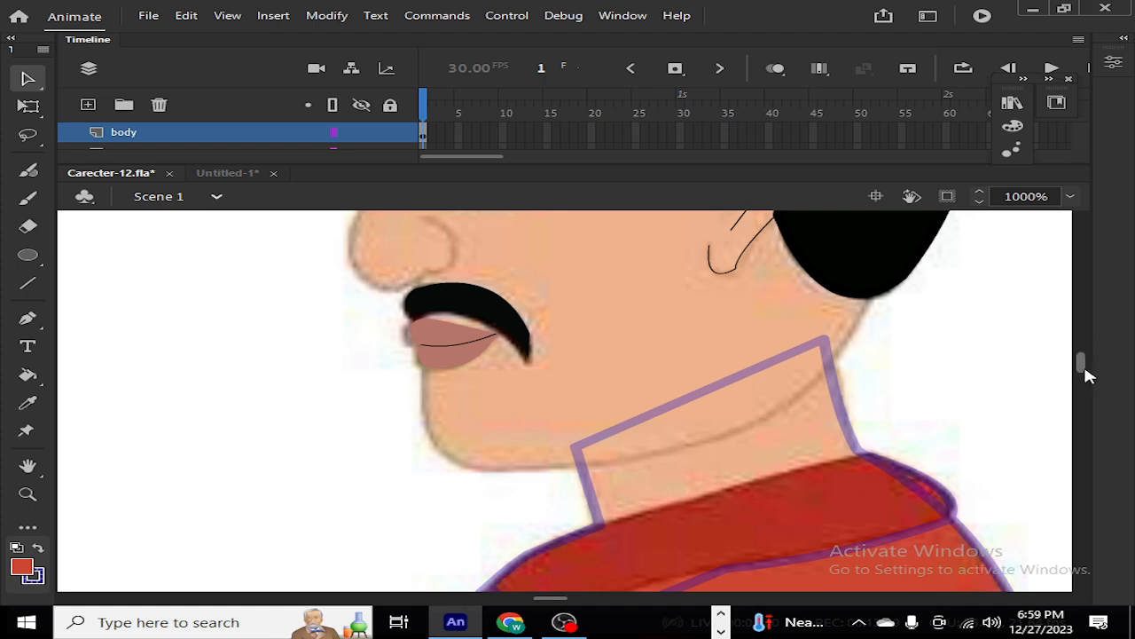
{"action": "left_click_drag", "start_coordinate": [1085, 370], "coordinate": [1082, 371]}
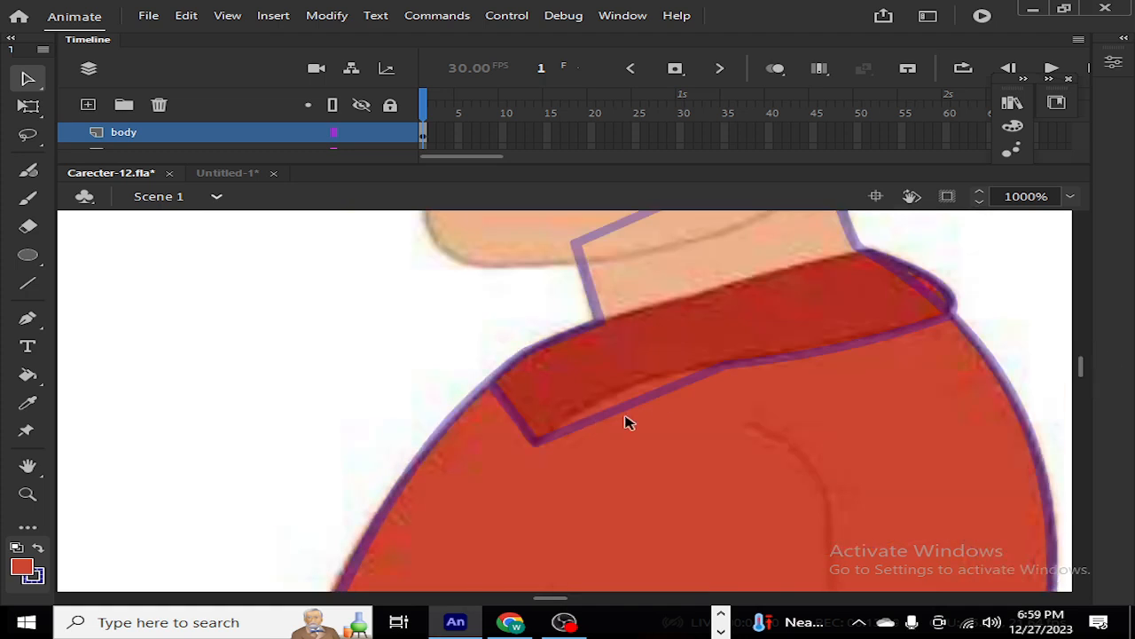
{"action": "left_click_drag", "start_coordinate": [621, 412], "coordinate": [603, 403]}
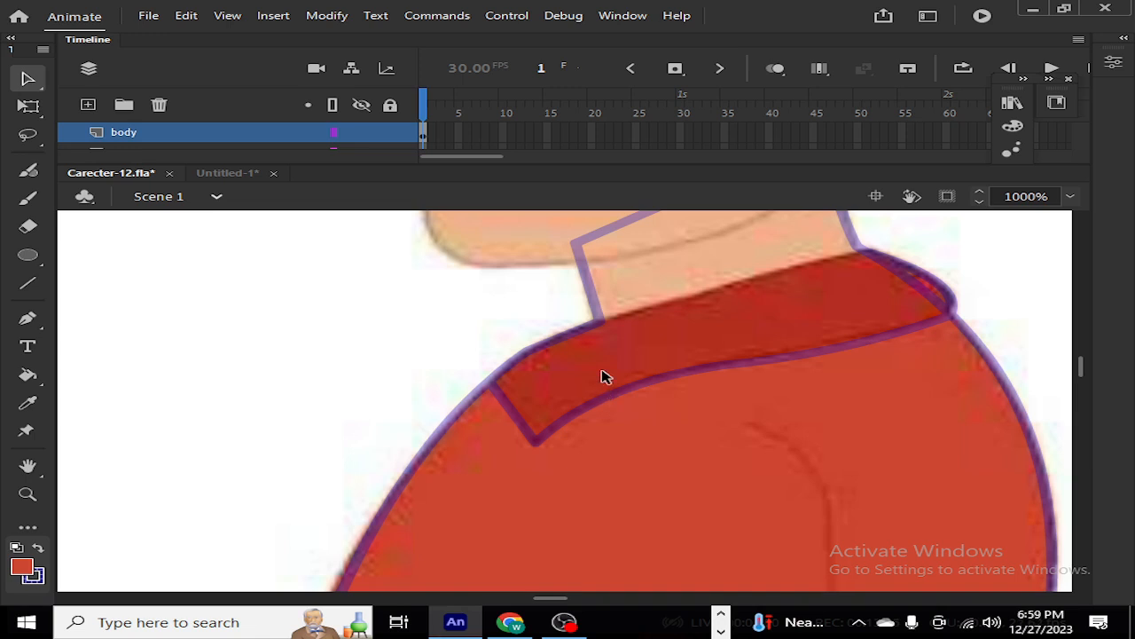
Step: Draw a line along the collar's upper edge across the base of the neck and bend it slightly to match
{"action": "left_click", "coordinate": [26, 286]}
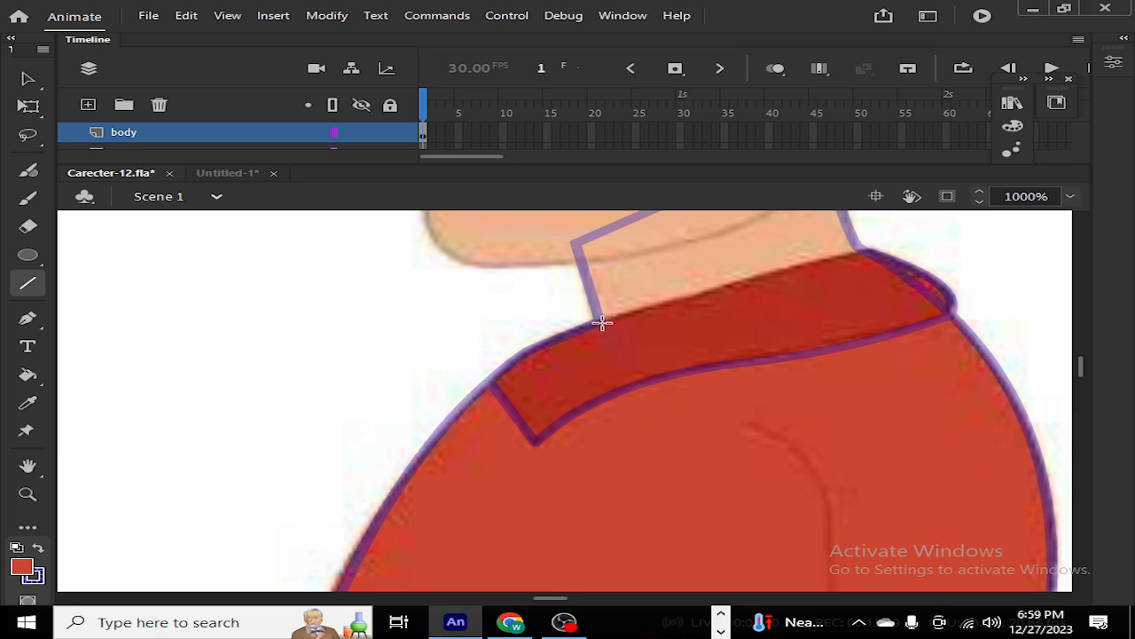
{"action": "mouse_move", "coordinate": [602, 323]}
{"action": "left_mouse_down"}
{"action": "mouse_move", "coordinate": [751, 299]}
{"action": "mouse_move", "coordinate": [872, 253]}
{"action": "mouse_move", "coordinate": [845, 251]}
{"action": "left_mouse_up"}
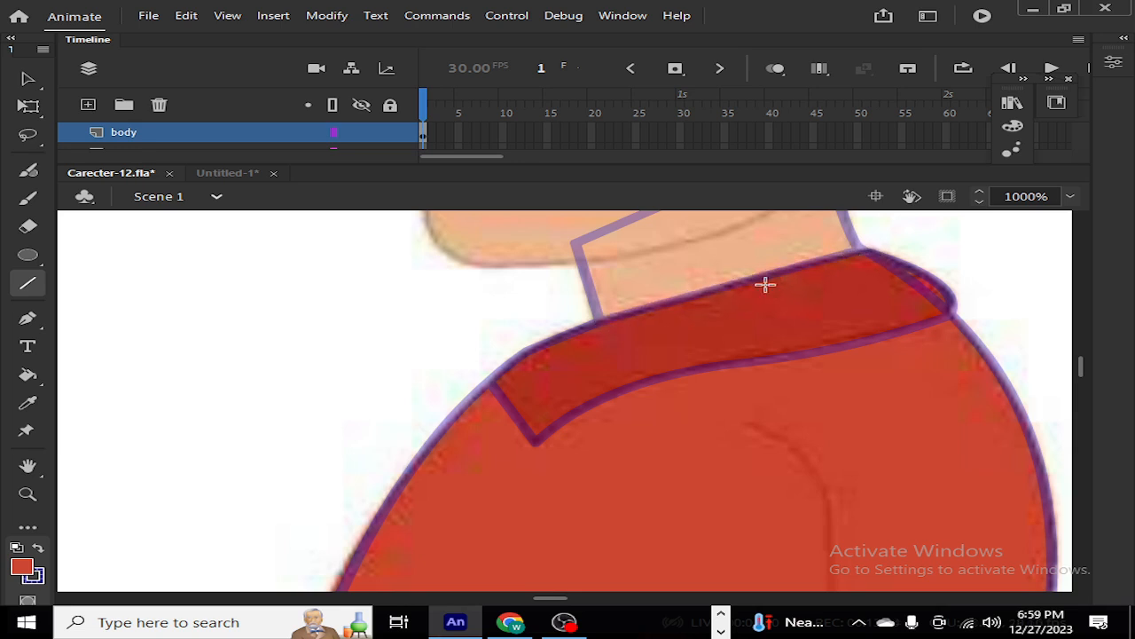
{"action": "key", "text": "v"}
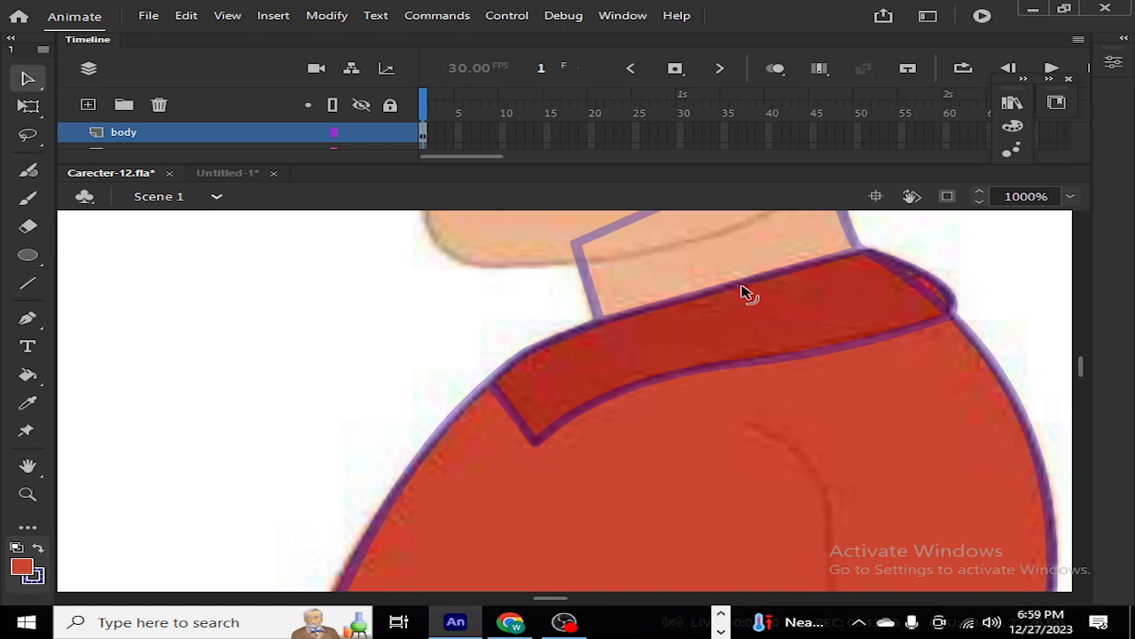
{"action": "left_click", "coordinate": [722, 288]}
{"action": "left_click_drag", "start_coordinate": [721, 282], "coordinate": [725, 286]}
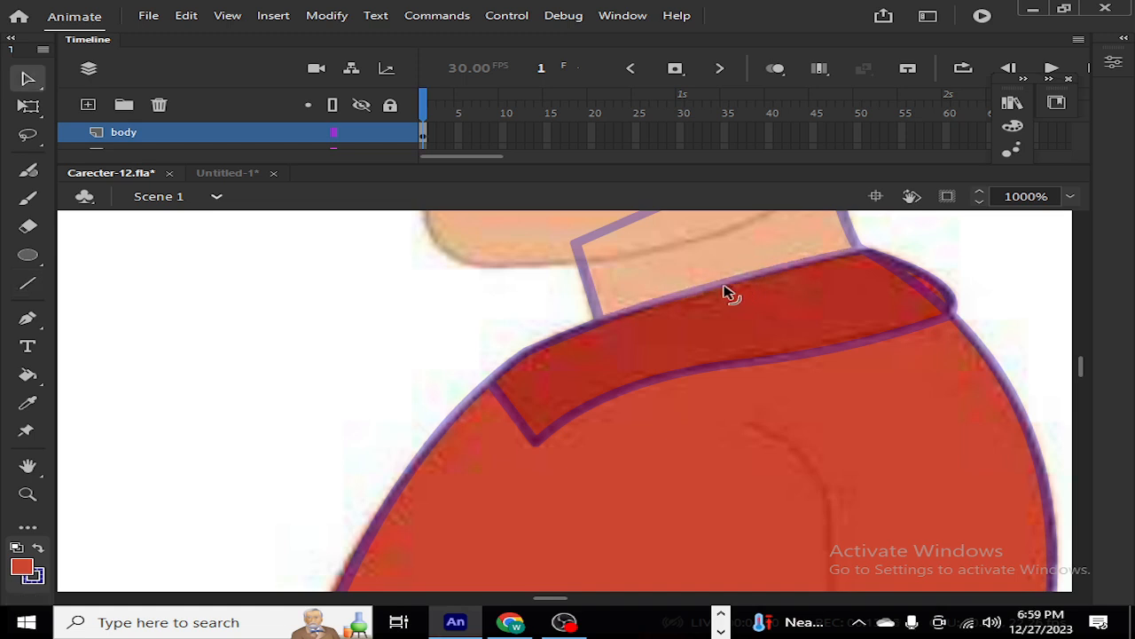
Step: Sample the reference shirt's red and fill the shirt body below the collar with it
{"action": "left_click", "coordinate": [17, 570]}
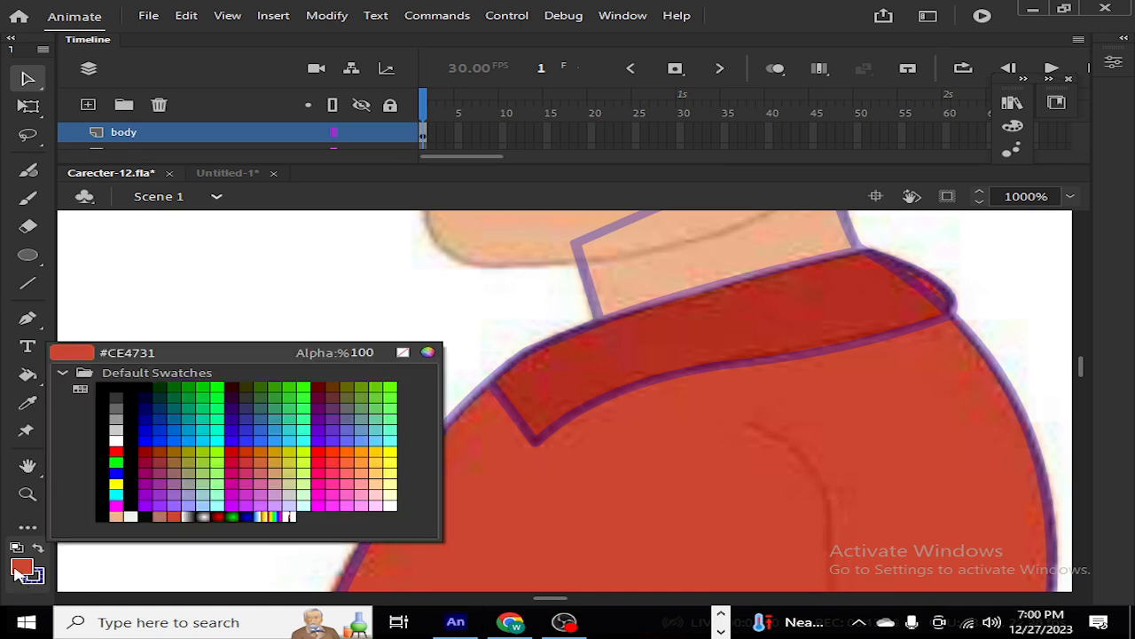
{"action": "key", "text": "Escape"}
{"action": "left_click", "coordinate": [28, 402]}
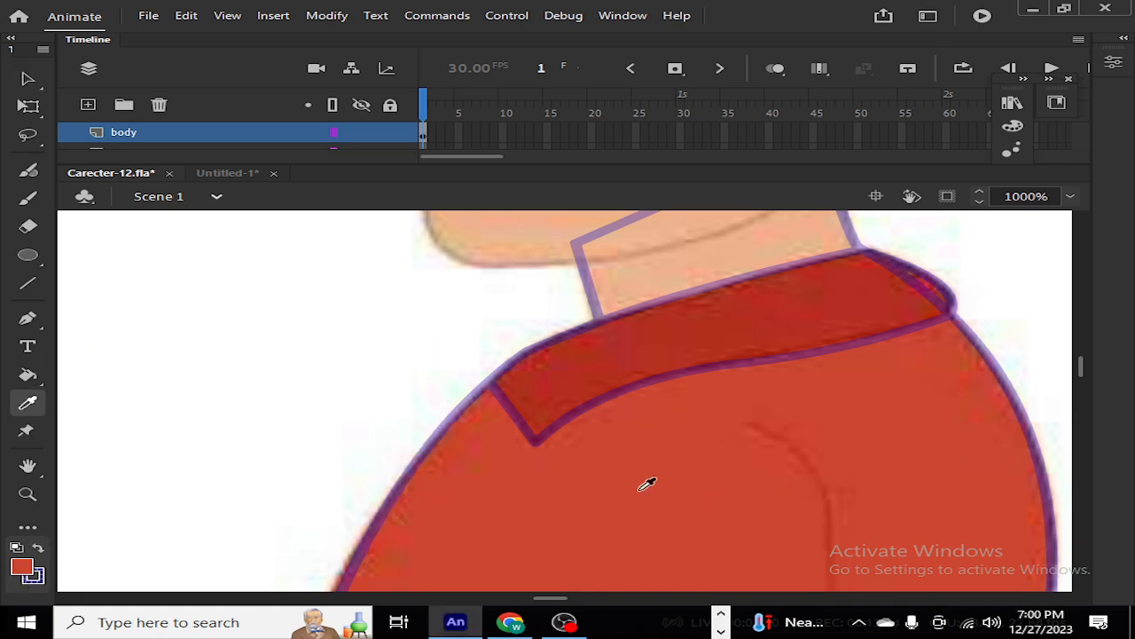
{"action": "left_click", "coordinate": [641, 488]}
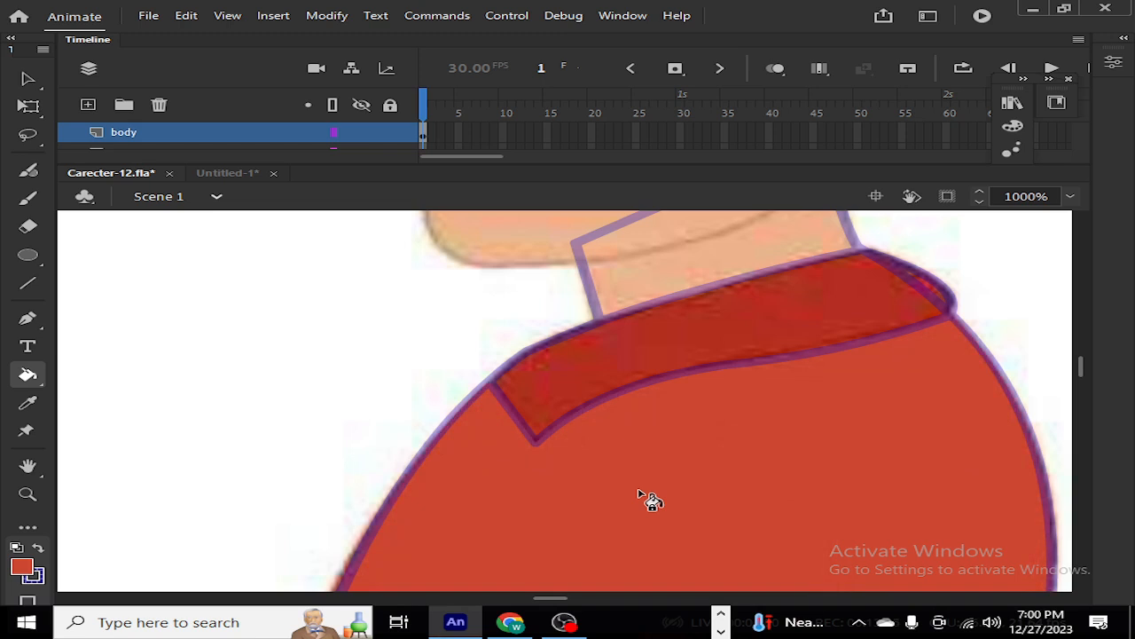
Step: Sample the collar's darker red and fill the collar and its small back tip with it
{"action": "left_click", "coordinate": [28, 402]}
{"action": "left_click", "coordinate": [696, 346]}
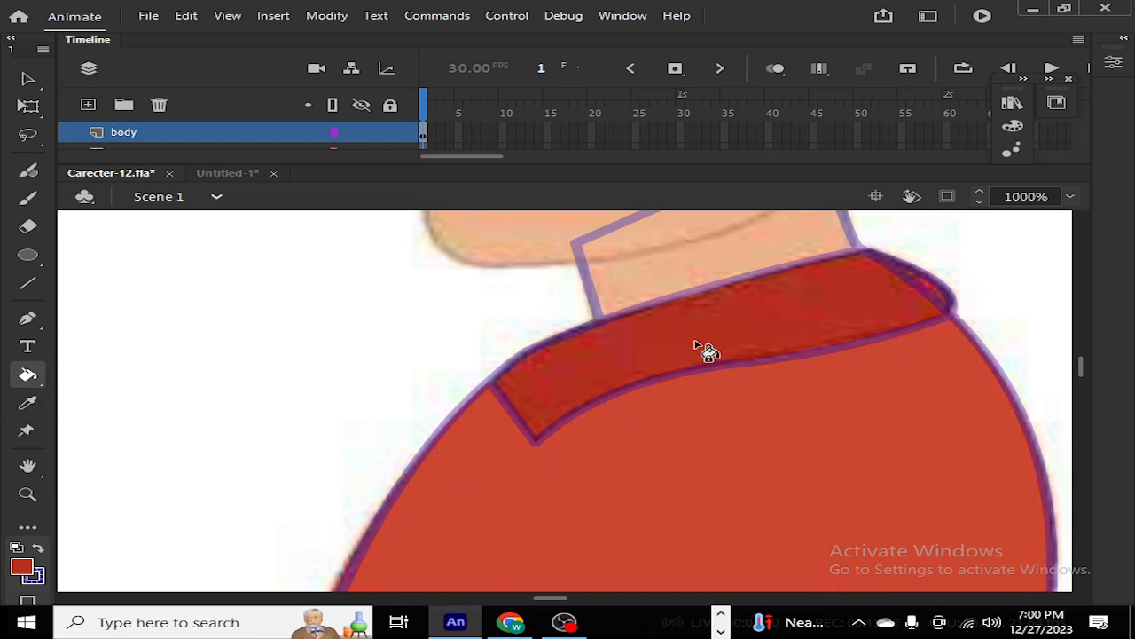
{"action": "left_click", "coordinate": [696, 346]}
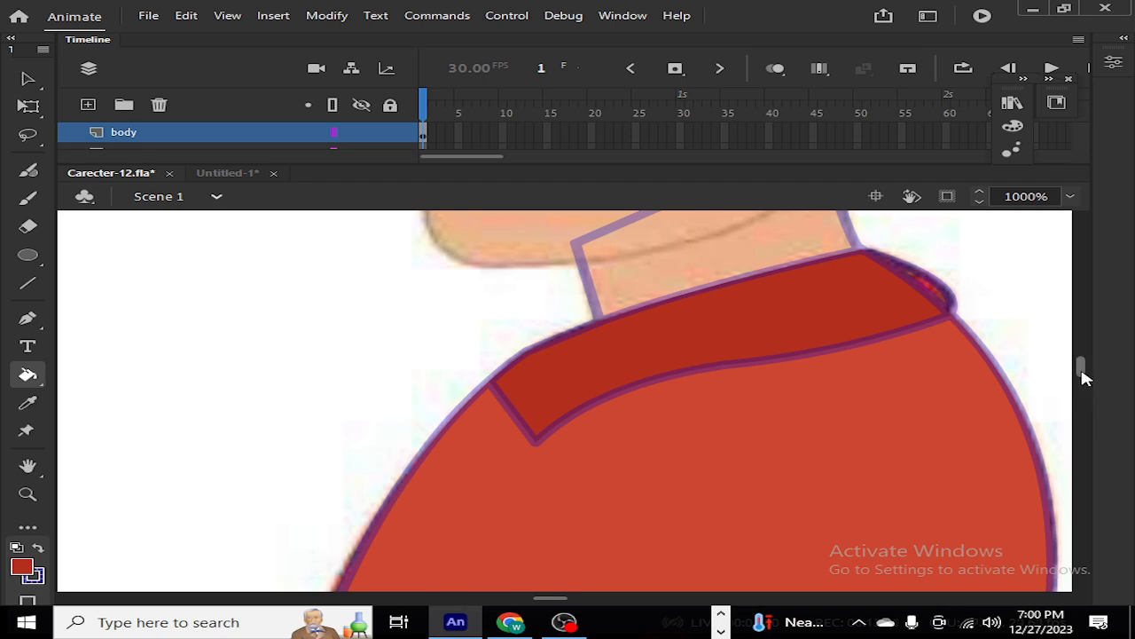
{"action": "left_click_drag", "start_coordinate": [1083, 373], "coordinate": [1083, 371]}
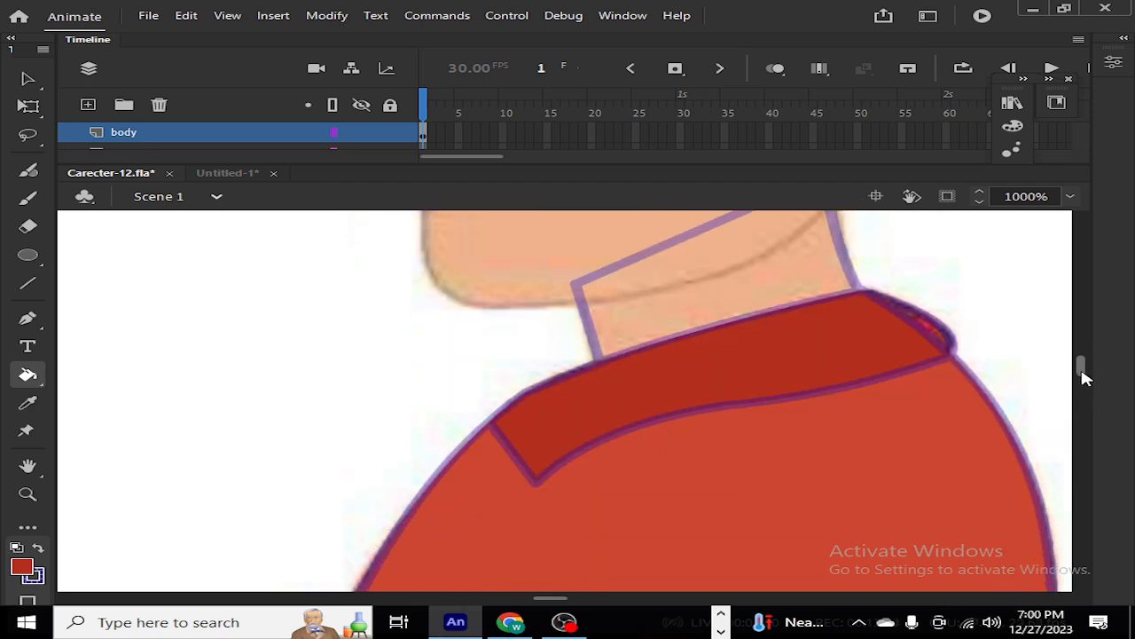
{"action": "left_click", "coordinate": [948, 349]}
{"action": "key", "text": "v"}
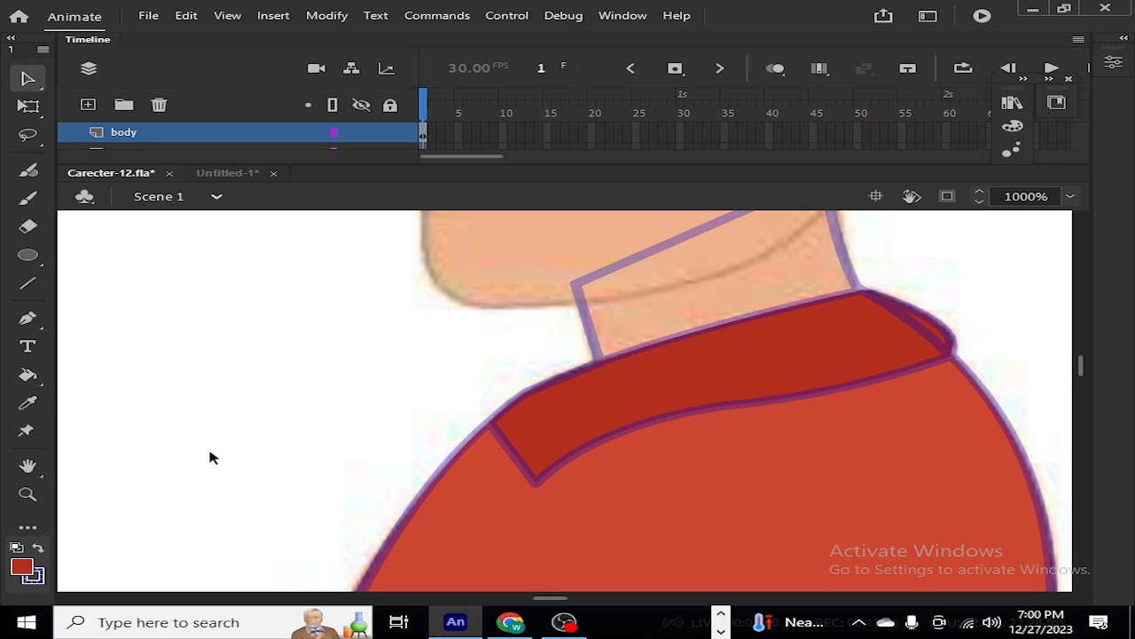
Step: Sample the neck's skin tone from the reference and fill the neck area above the collar with it
{"action": "left_click", "coordinate": [30, 405]}
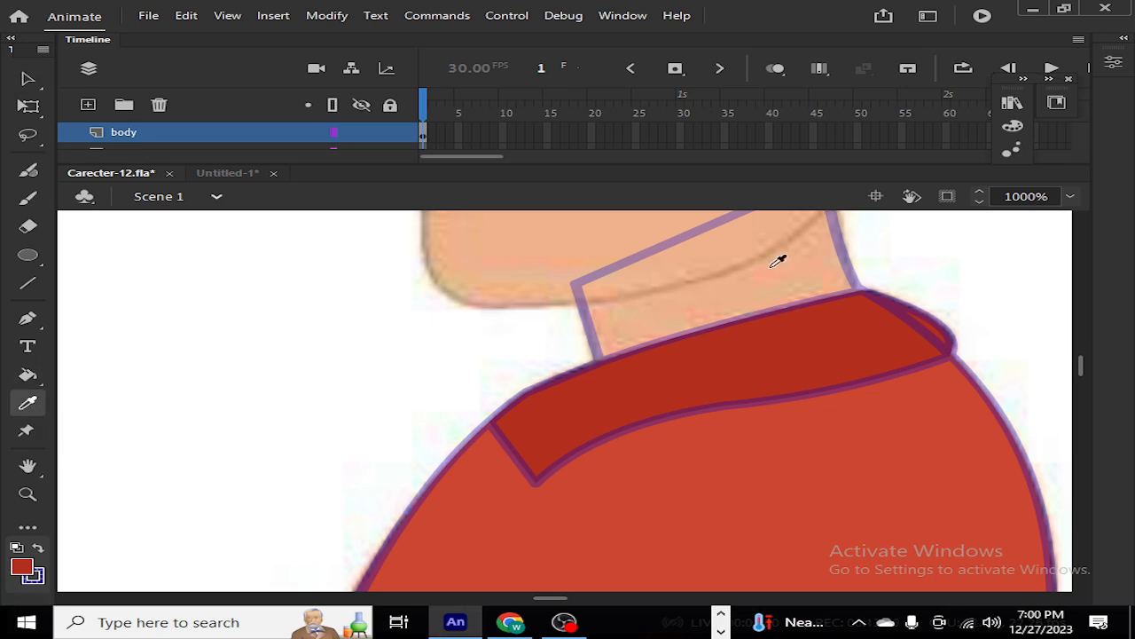
{"action": "left_click", "coordinate": [691, 310]}
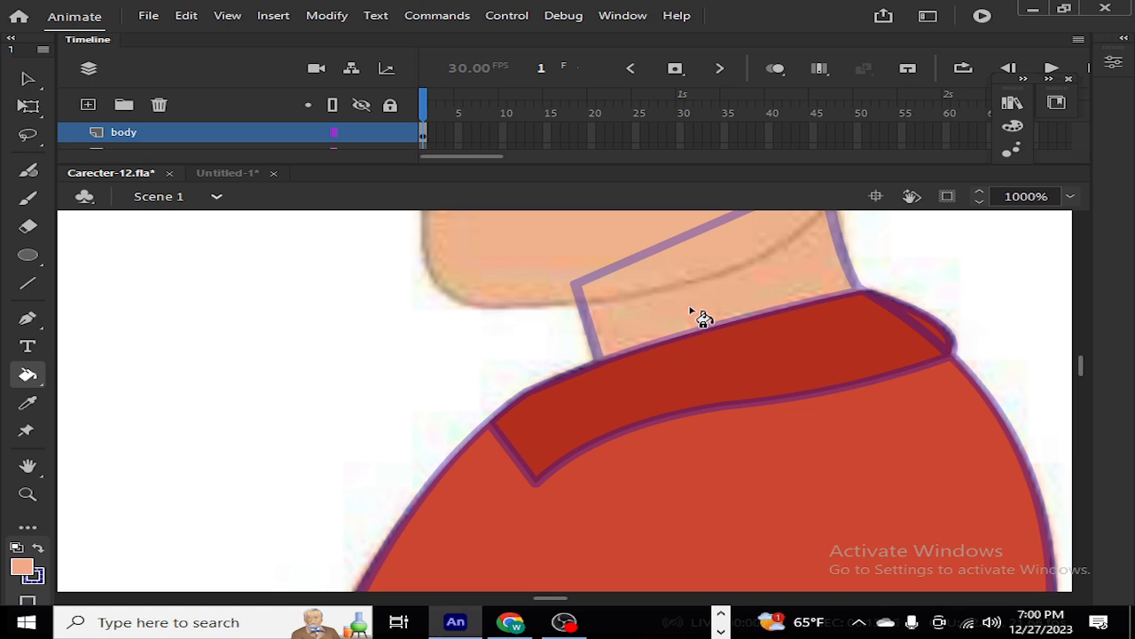
{"action": "left_click", "coordinate": [691, 303]}
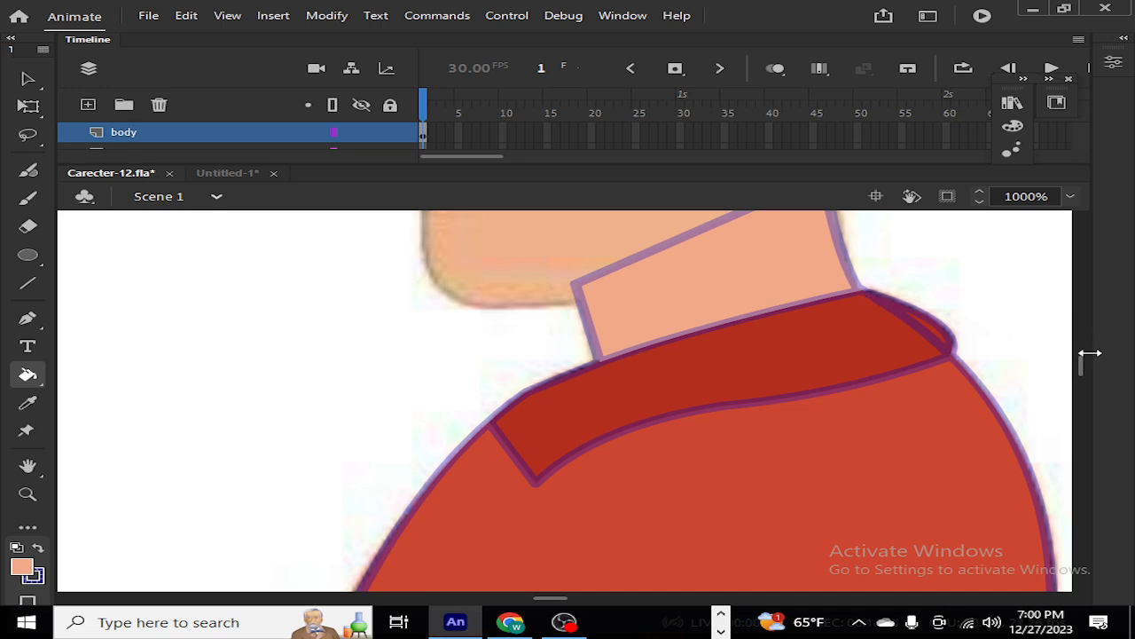
Step: Hide the body layer so the reference shirt and sleeve underneath can be traced
{"action": "key", "text": "v"}
{"action": "mouse_move", "coordinate": [1081, 365]}
{"action": "left_mouse_down"}
{"action": "mouse_move", "coordinate": [1076, 395]}
{"action": "mouse_move", "coordinate": [1077, 363]}
{"action": "mouse_move", "coordinate": [1069, 395]}
{"action": "mouse_move", "coordinate": [1067, 366]}
{"action": "left_mouse_up"}
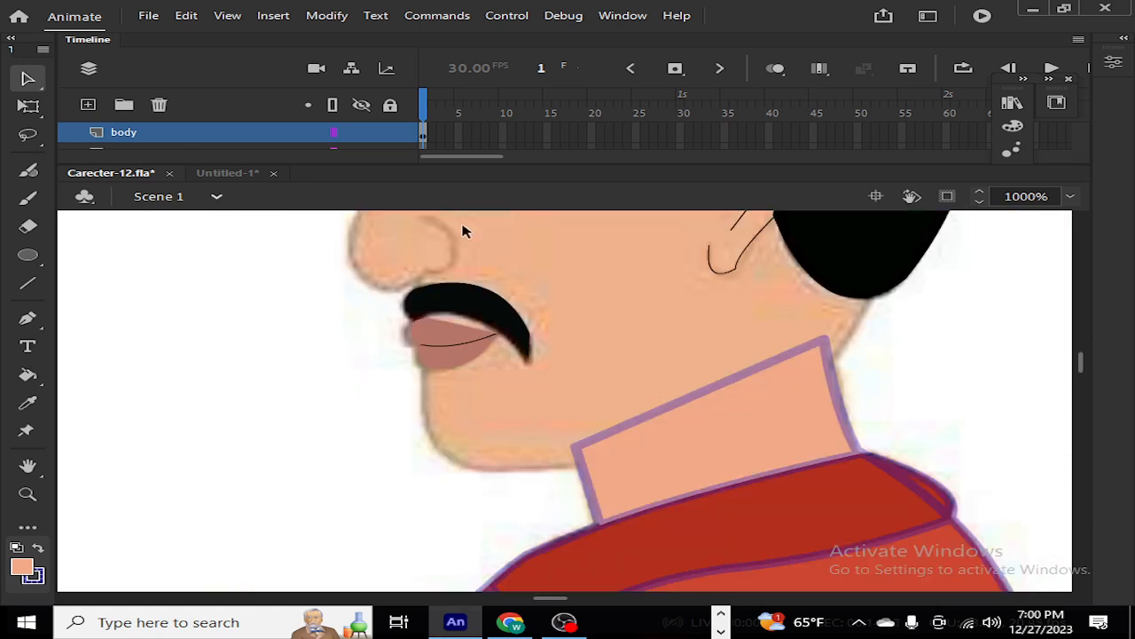
{"action": "left_click", "coordinate": [360, 135]}
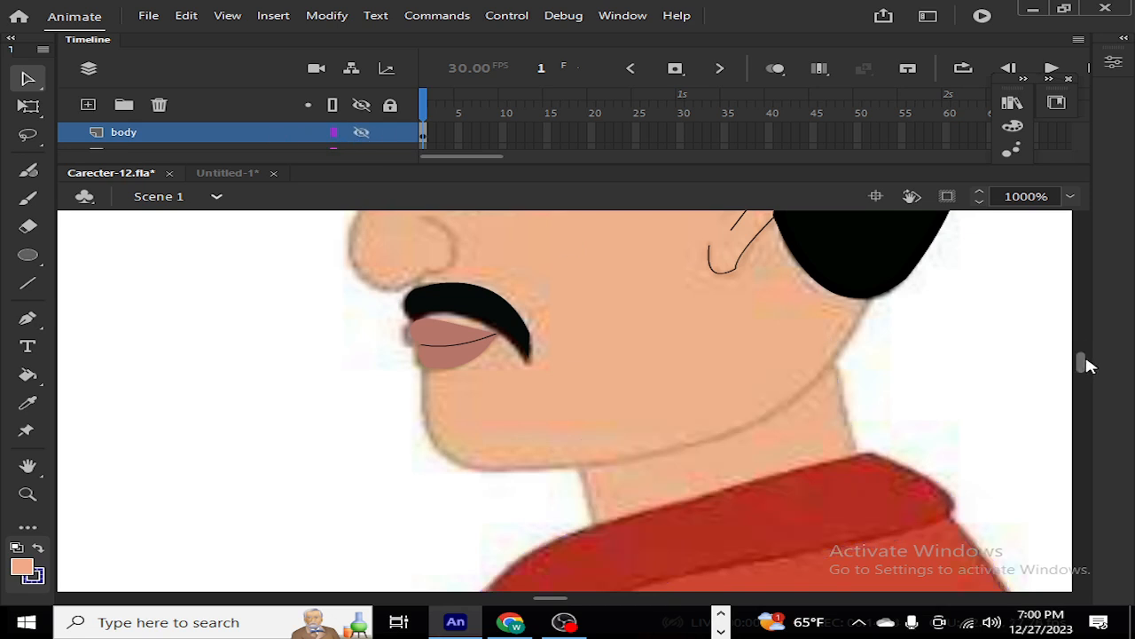
{"action": "left_click_drag", "start_coordinate": [1086, 361], "coordinate": [1084, 372]}
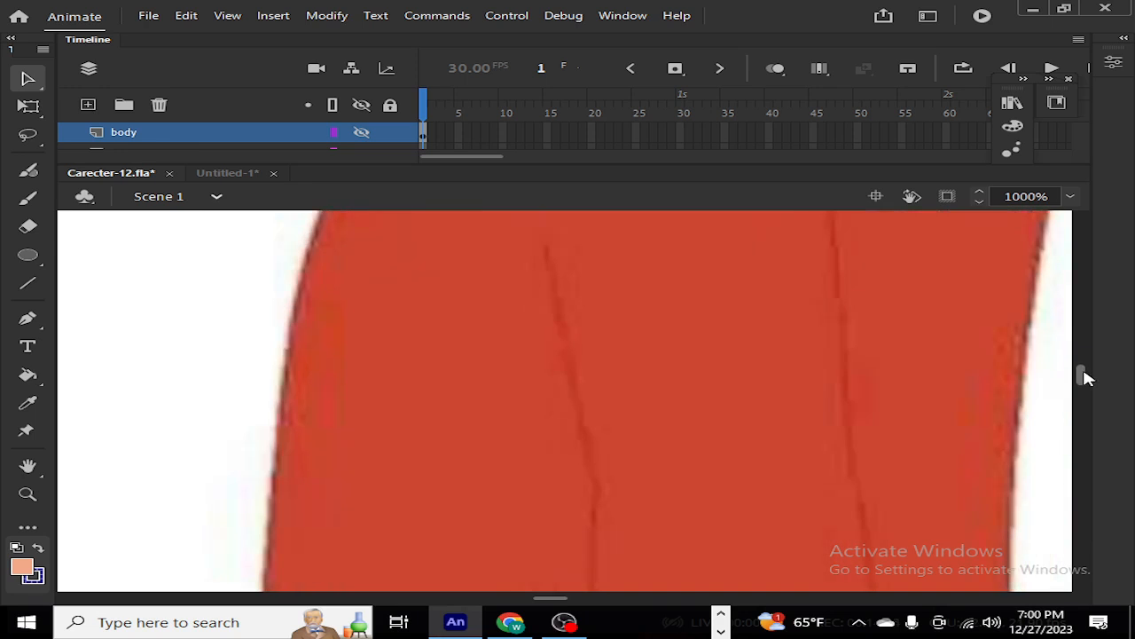
{"action": "key", "text": "ctrl+minus"}
{"action": "key", "text": "ctrl+minus"}
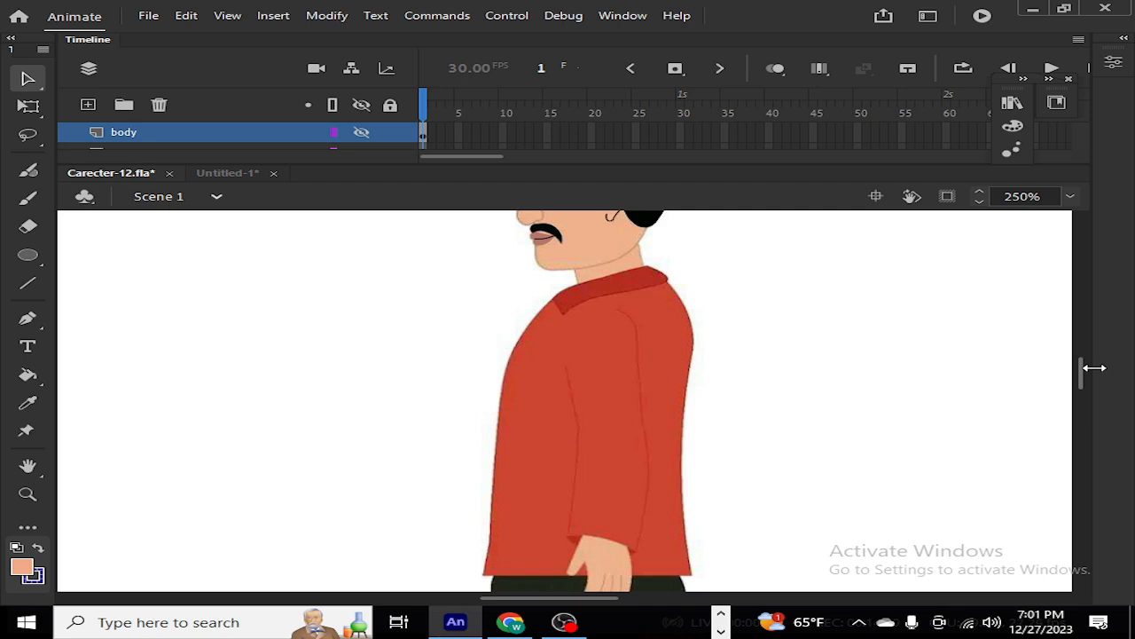
{"action": "scroll", "coordinate": [1091, 384], "scroll_direction": "down", "scroll_amount": 1}
{"action": "mouse_move", "coordinate": [1089, 378]}
{"action": "left_mouse_down"}
{"action": "mouse_move", "coordinate": [1086, 411]}
{"action": "mouse_move", "coordinate": [1081, 384]}
{"action": "left_mouse_up"}
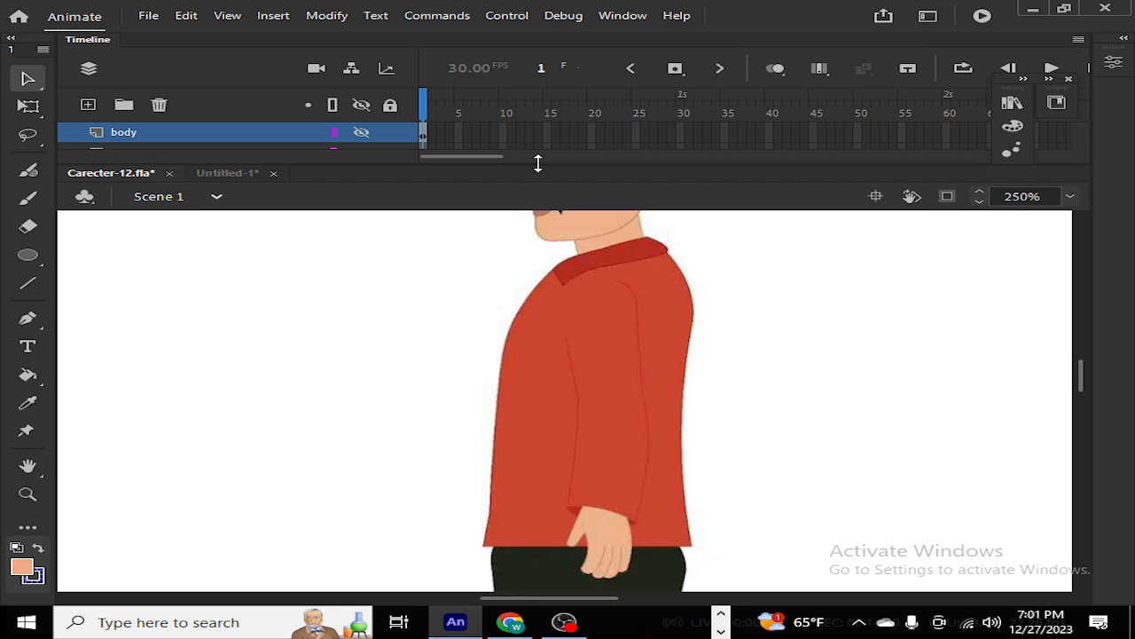
Step: On the bhu layer, draw straight lines over the sleeve's shoulder and down its back edge to just above the elbow
{"action": "left_click_drag", "start_coordinate": [537, 163], "coordinate": [497, 530]}
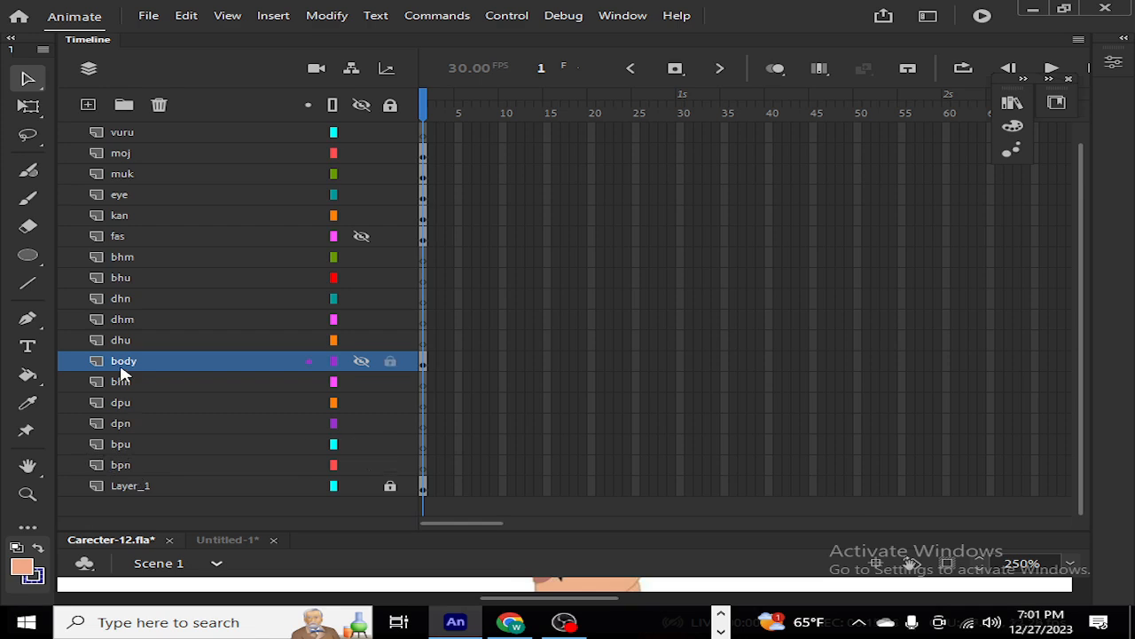
{"action": "left_click", "coordinate": [141, 276]}
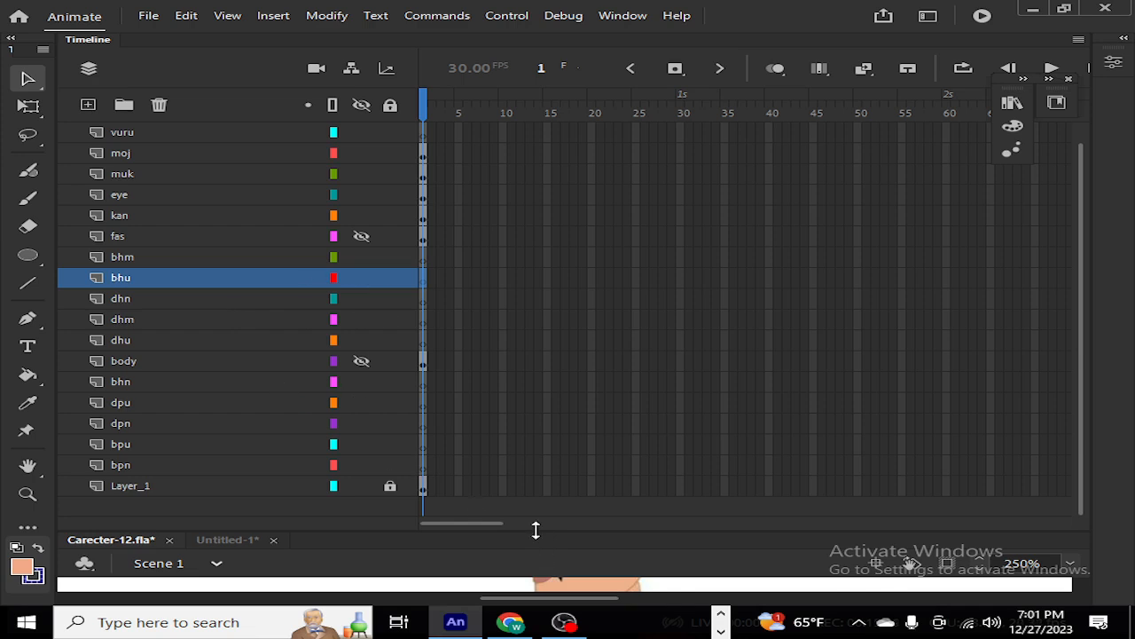
{"action": "left_click_drag", "start_coordinate": [535, 530], "coordinate": [537, 240]}
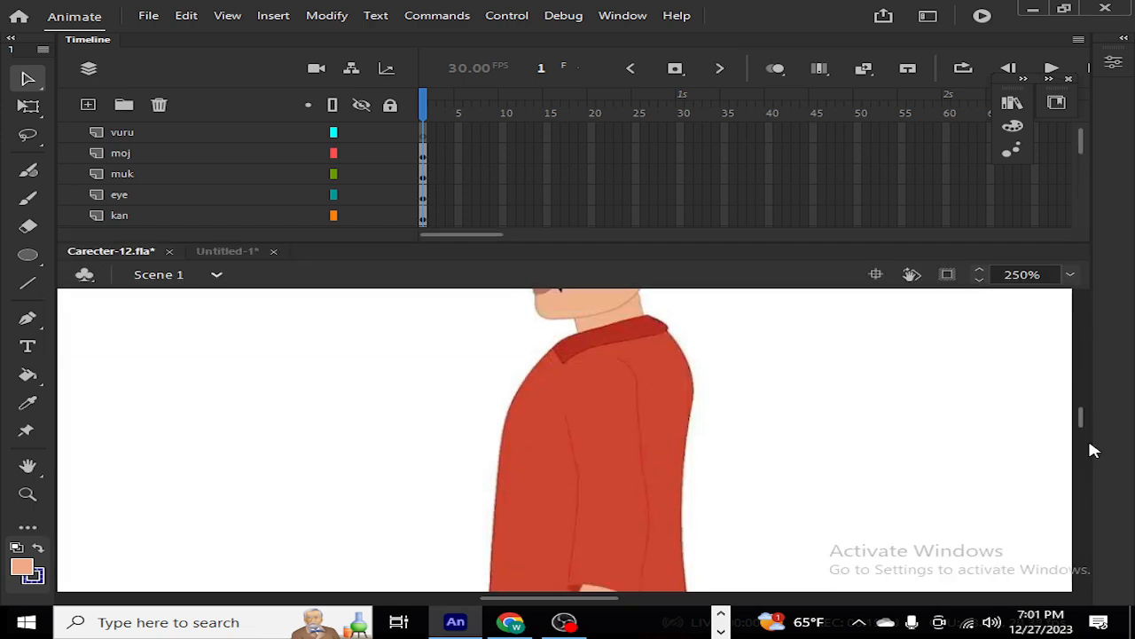
{"action": "scroll", "coordinate": [1084, 415], "scroll_direction": "up", "scroll_amount": 2}
{"action": "scroll", "coordinate": [1084, 417], "scroll_direction": "down", "scroll_amount": 3}
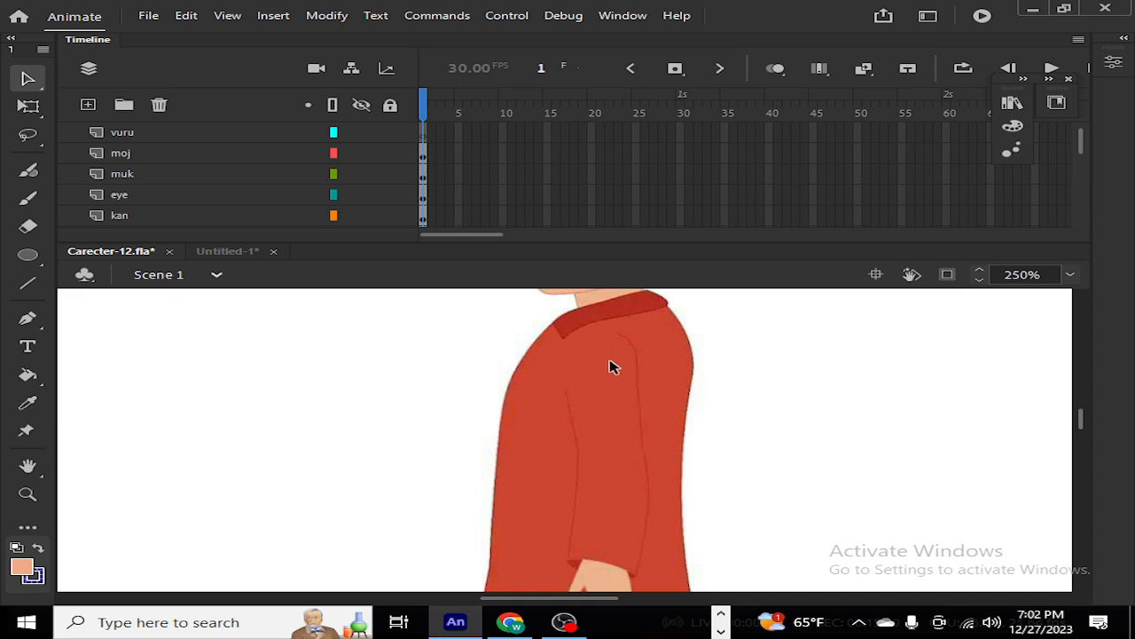
{"action": "left_click", "coordinate": [27, 283]}
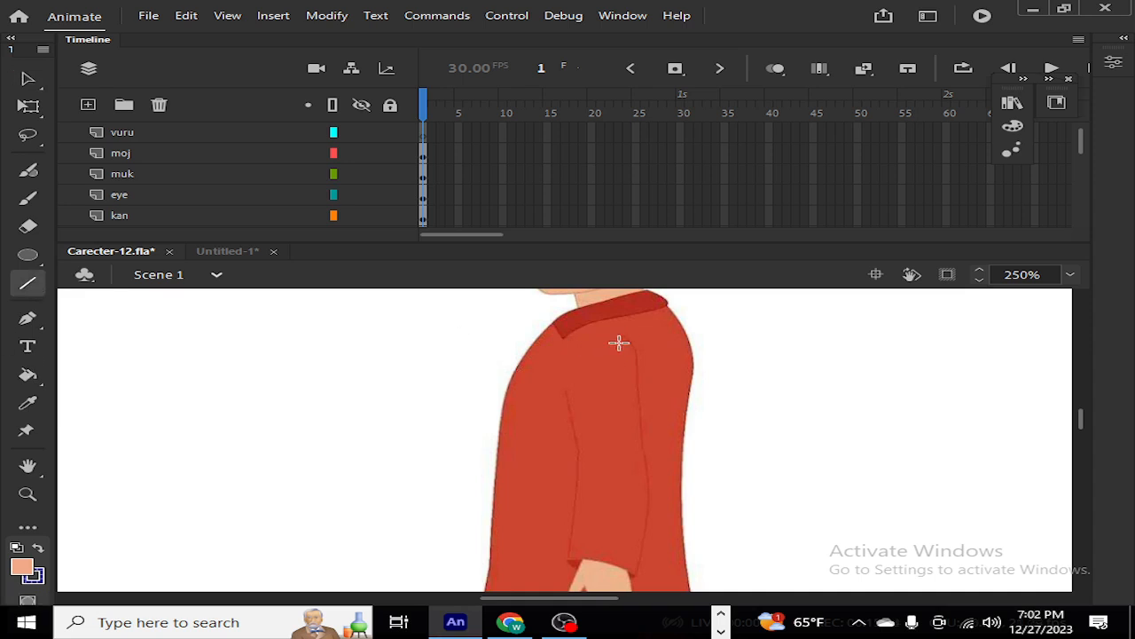
{"action": "key", "text": "ctrl+equal"}
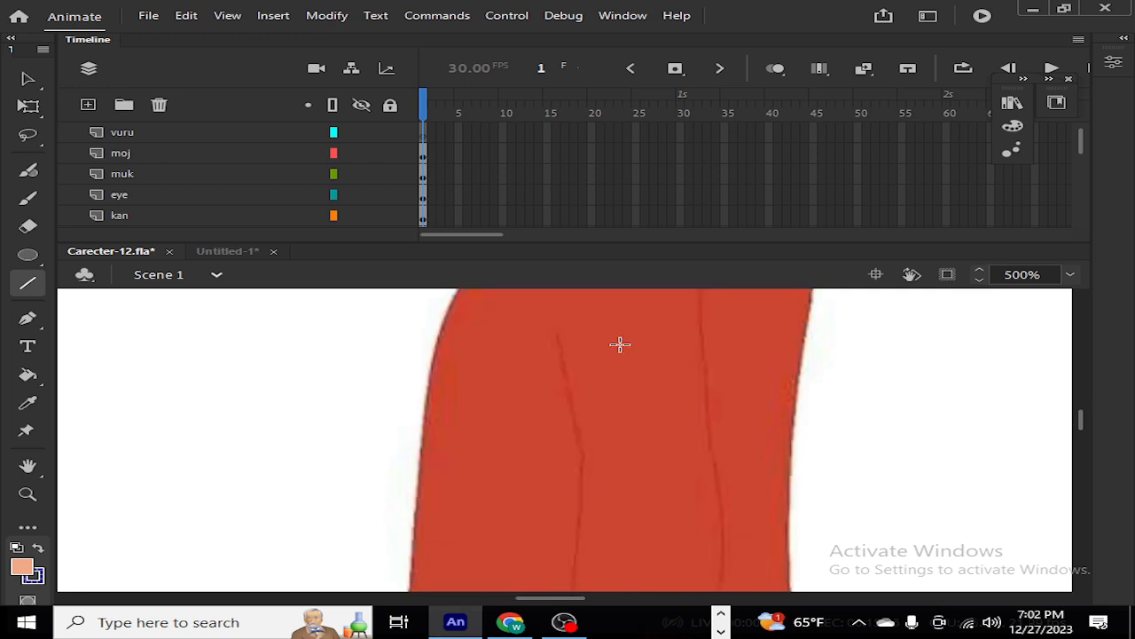
{"action": "left_click_drag", "start_coordinate": [1081, 430], "coordinate": [1081, 421]}
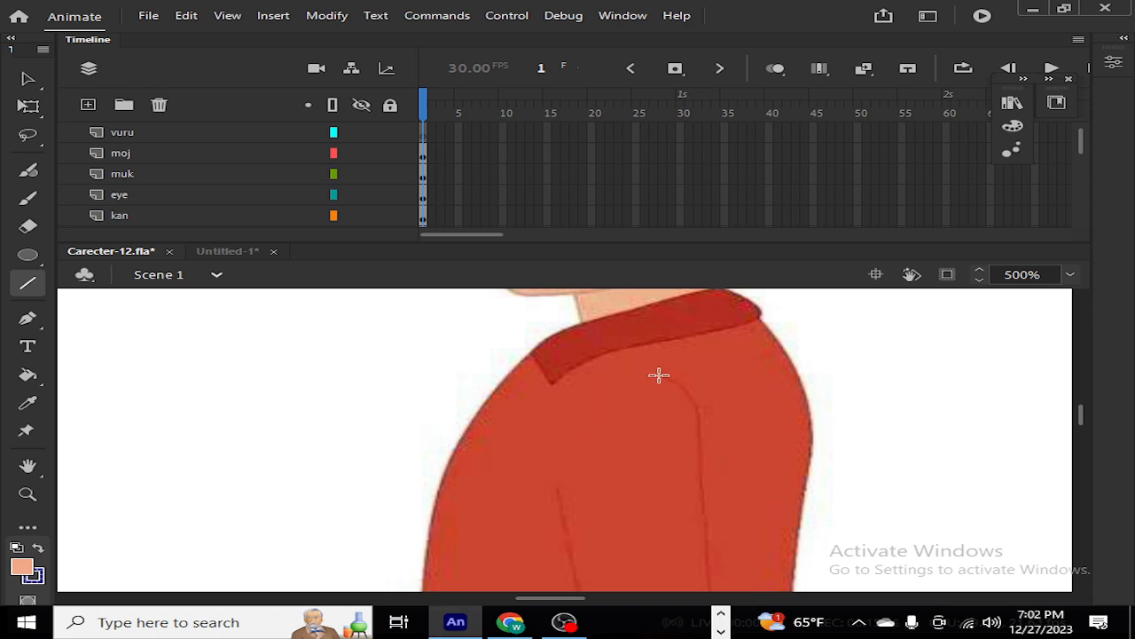
{"action": "left_click_drag", "start_coordinate": [658, 375], "coordinate": [560, 487]}
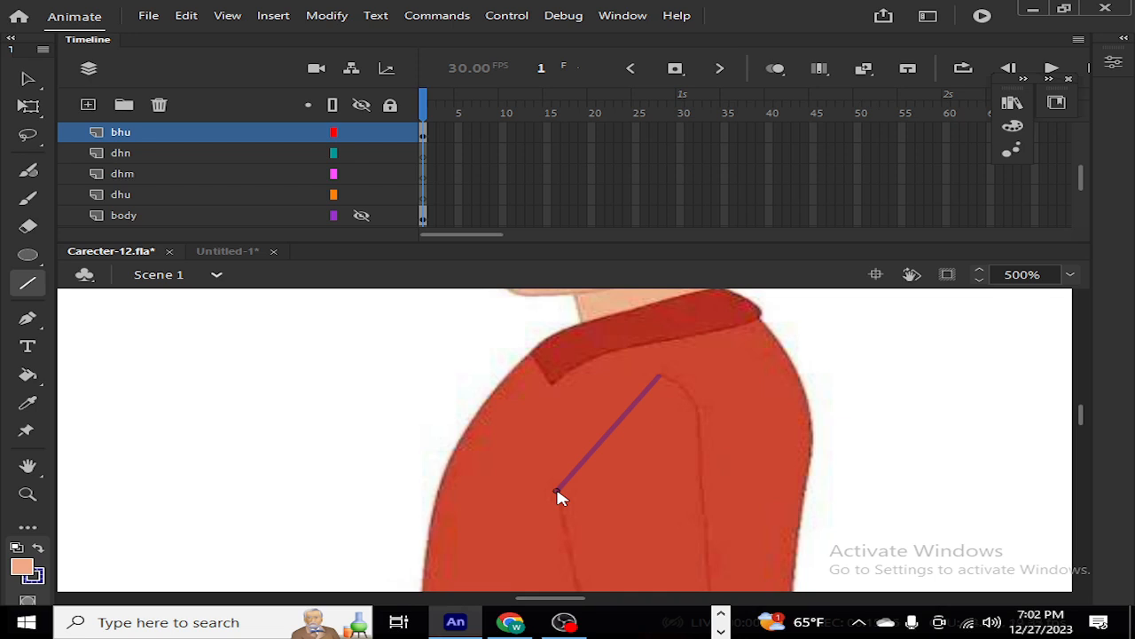
{"action": "mouse_move", "coordinate": [657, 377]}
{"action": "left_mouse_down"}
{"action": "mouse_move", "coordinate": [703, 433]}
{"action": "mouse_move", "coordinate": [698, 512]}
{"action": "mouse_move", "coordinate": [710, 571]}
{"action": "left_mouse_up"}
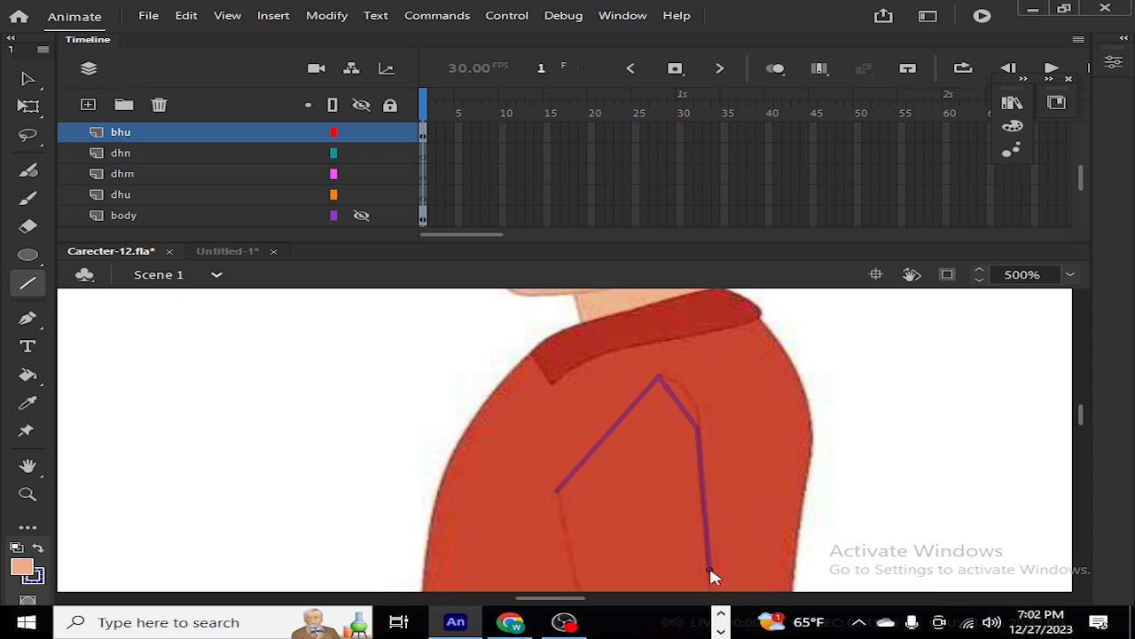
Step: Close the upper-arm outline with straight lines across the elbow and up the sleeve's front edge
{"action": "left_click_drag", "start_coordinate": [1082, 418], "coordinate": [1082, 423]}
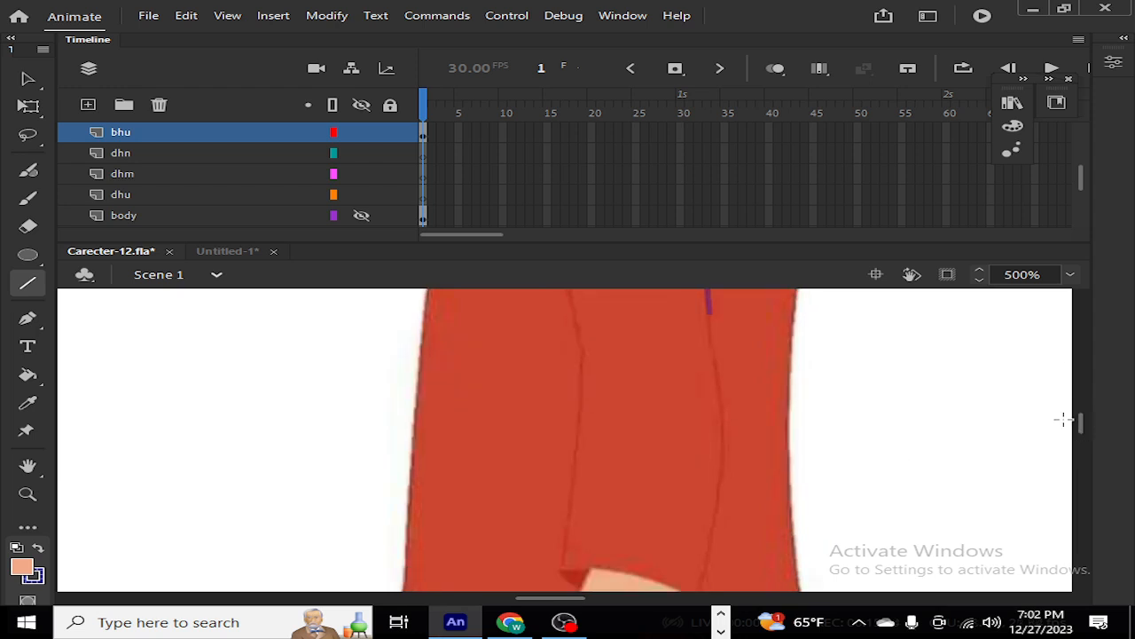
{"action": "mouse_move", "coordinate": [708, 309]}
{"action": "left_mouse_down"}
{"action": "mouse_move", "coordinate": [710, 326]}
{"action": "mouse_move", "coordinate": [600, 331]}
{"action": "mouse_move", "coordinate": [582, 349]}
{"action": "left_mouse_up"}
{"action": "scroll", "coordinate": [1084, 417], "scroll_direction": "up", "scroll_amount": 5}
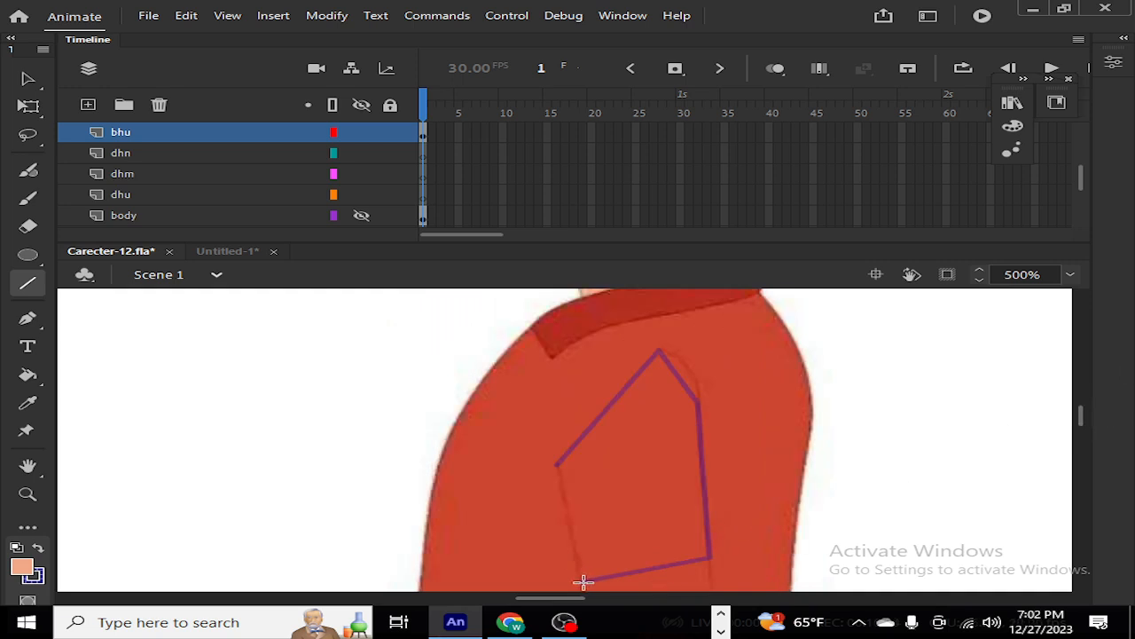
{"action": "left_click_drag", "start_coordinate": [582, 580], "coordinate": [558, 465]}
{"action": "key", "text": "ctrl+z"}
{"action": "left_click_drag", "start_coordinate": [583, 580], "coordinate": [561, 465]}
Step: Bend the upper-arm outline's shoulder and back edges into a rounded shape and move its rear elbow corner slightly down
{"action": "key", "text": "ctrl+minus"}
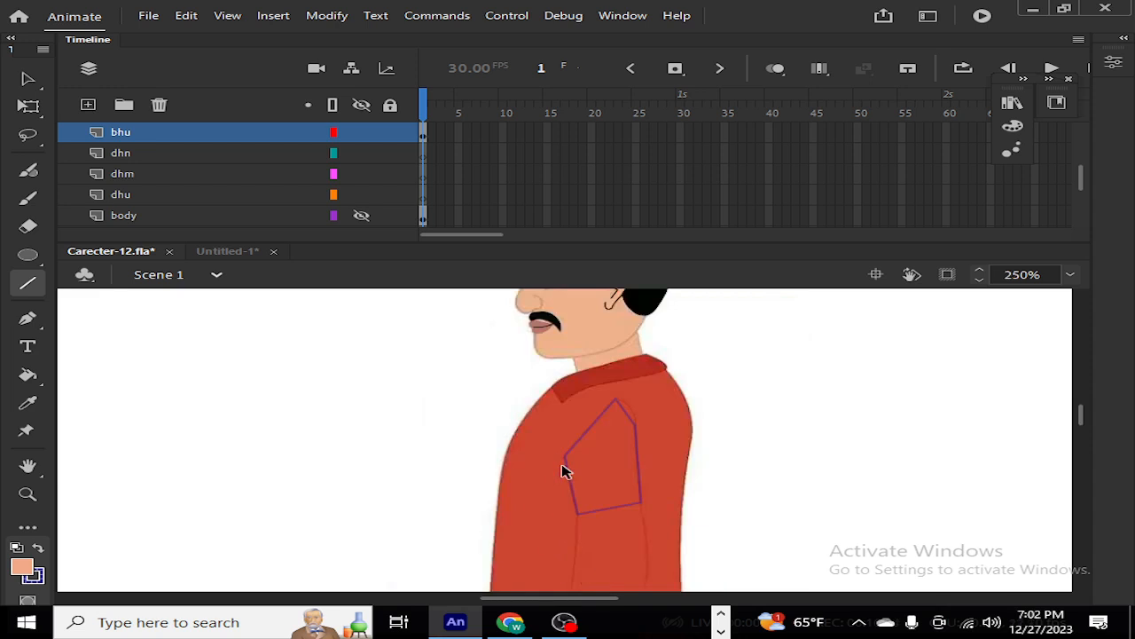
{"action": "key", "text": "ctrl+minus"}
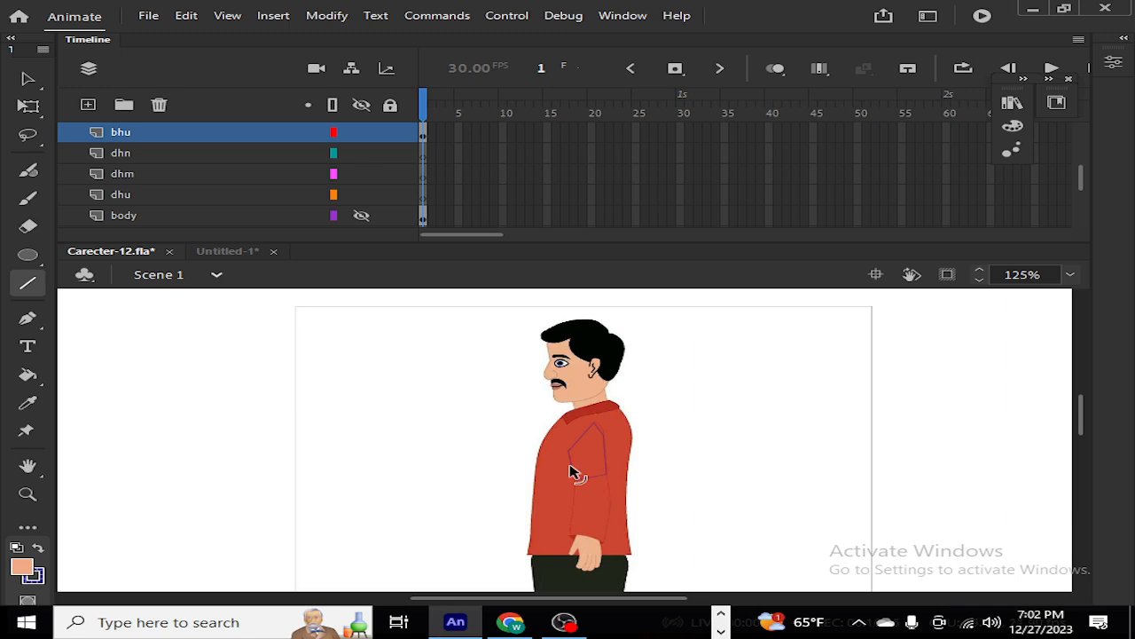
{"action": "key", "text": "ctrl+equal"}
{"action": "key", "text": "ctrl+equal"}
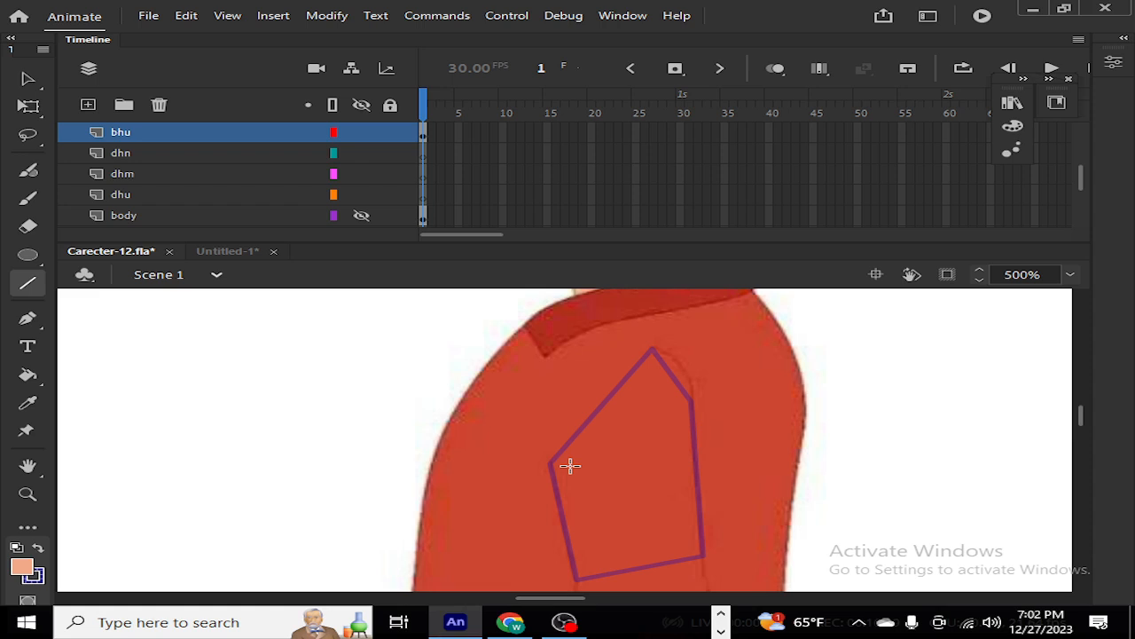
{"action": "key", "text": "v"}
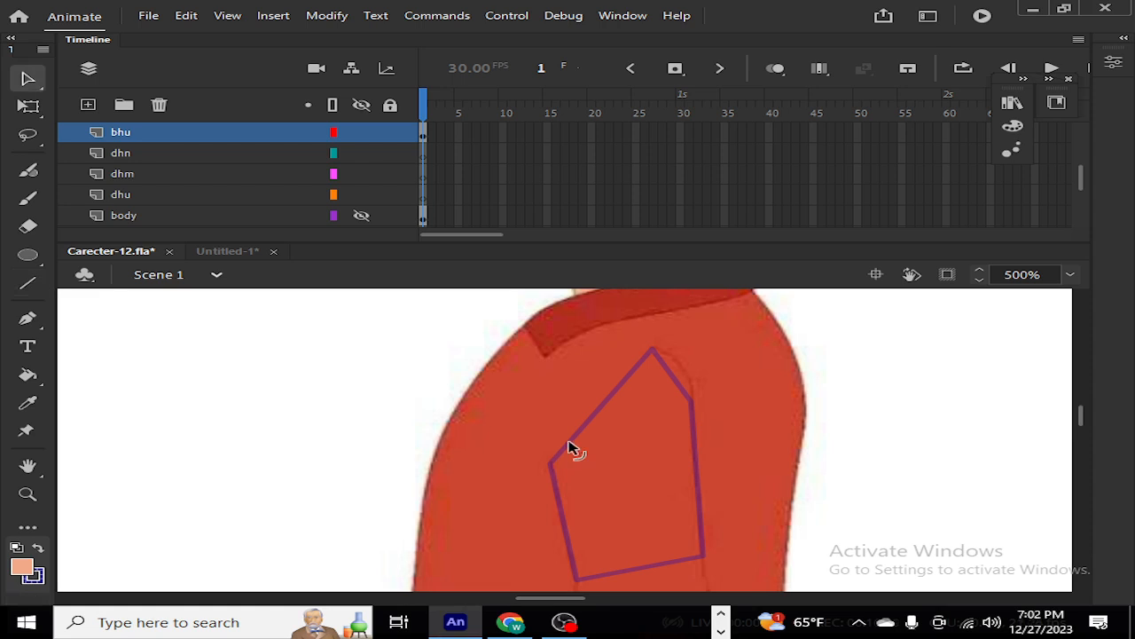
{"action": "mouse_move", "coordinate": [571, 448]}
{"action": "left_mouse_down"}
{"action": "mouse_move", "coordinate": [532, 410]}
{"action": "mouse_move", "coordinate": [512, 426]}
{"action": "mouse_move", "coordinate": [499, 413]}
{"action": "mouse_move", "coordinate": [509, 406]}
{"action": "left_mouse_up"}
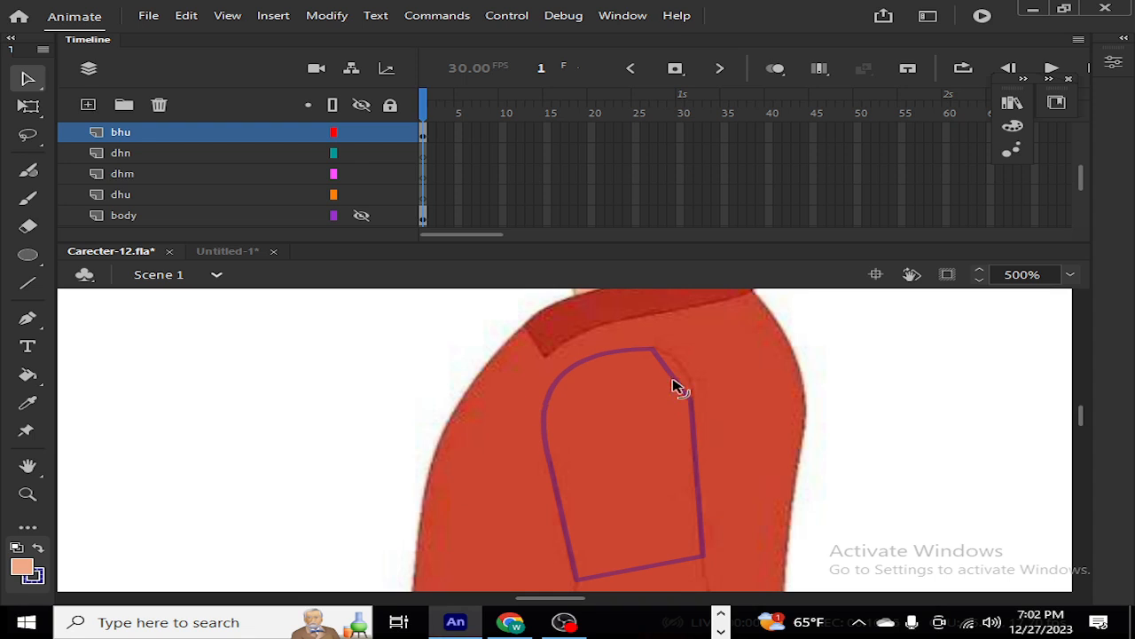
{"action": "left_click_drag", "start_coordinate": [673, 387], "coordinate": [705, 557]}
{"action": "mouse_move", "coordinate": [681, 380]}
{"action": "left_mouse_down"}
{"action": "mouse_move", "coordinate": [692, 380]}
{"action": "mouse_move", "coordinate": [679, 367]}
{"action": "mouse_move", "coordinate": [693, 388]}
{"action": "left_mouse_up"}
{"action": "mouse_move", "coordinate": [703, 478]}
{"action": "left_mouse_down"}
{"action": "mouse_move", "coordinate": [689, 475]}
{"action": "mouse_move", "coordinate": [695, 464]}
{"action": "left_mouse_up"}
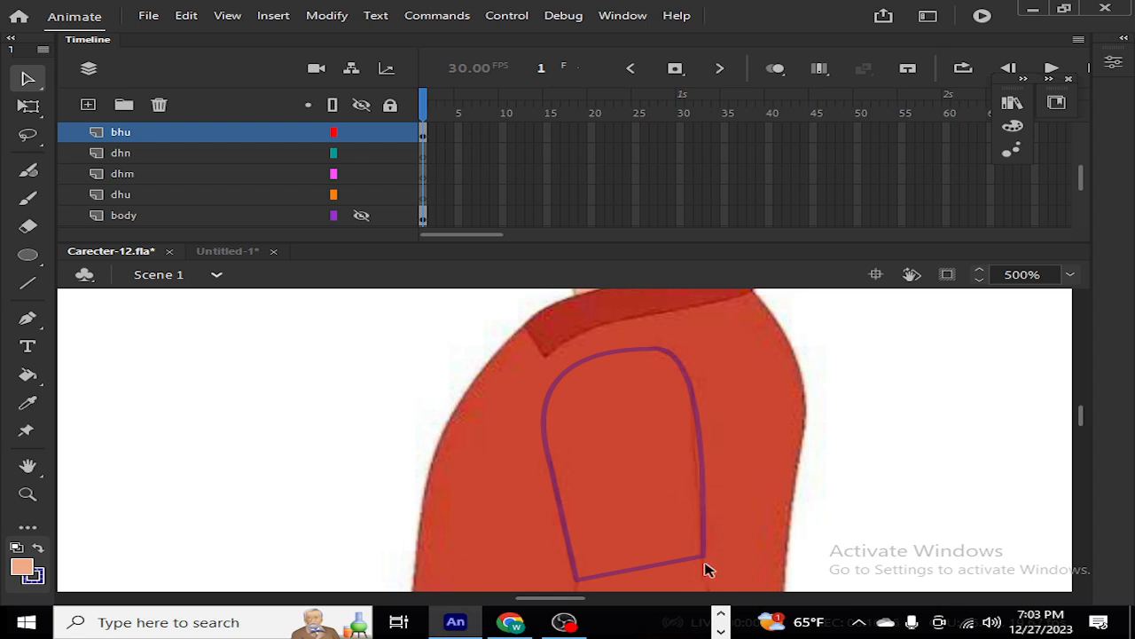
{"action": "mouse_move", "coordinate": [707, 563]}
{"action": "left_mouse_down"}
{"action": "mouse_move", "coordinate": [707, 509]}
{"action": "mouse_move", "coordinate": [706, 576]}
{"action": "left_mouse_up"}
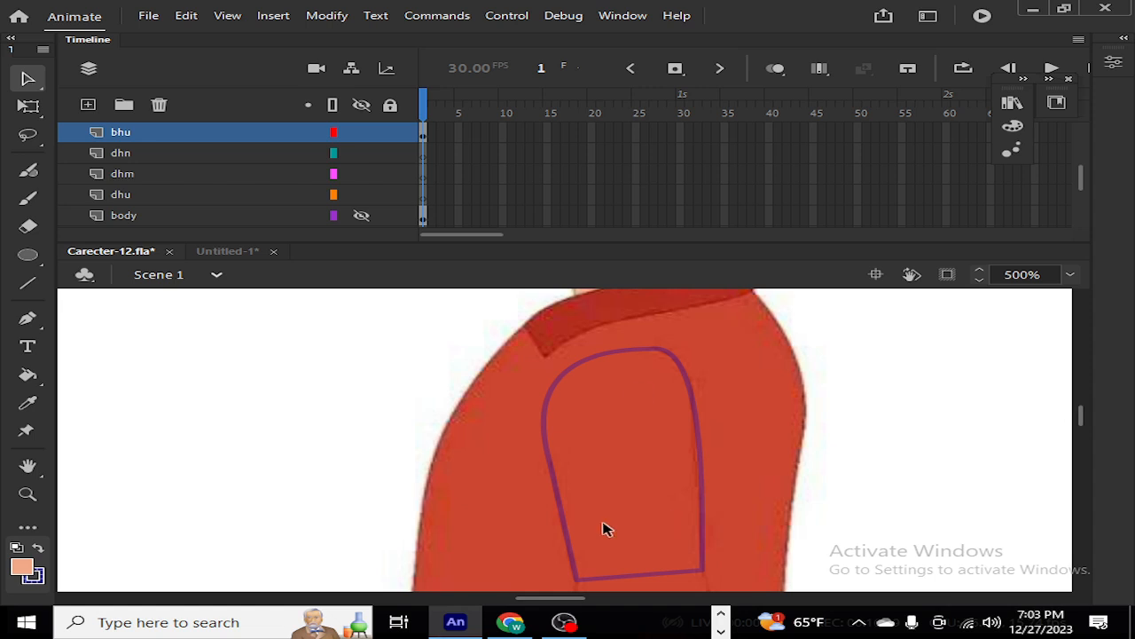
Step: Bow the upper-arm outline's elbow edge downward into an even curve between its two corners
{"action": "left_click_drag", "start_coordinate": [1077, 417], "coordinate": [1077, 422]}
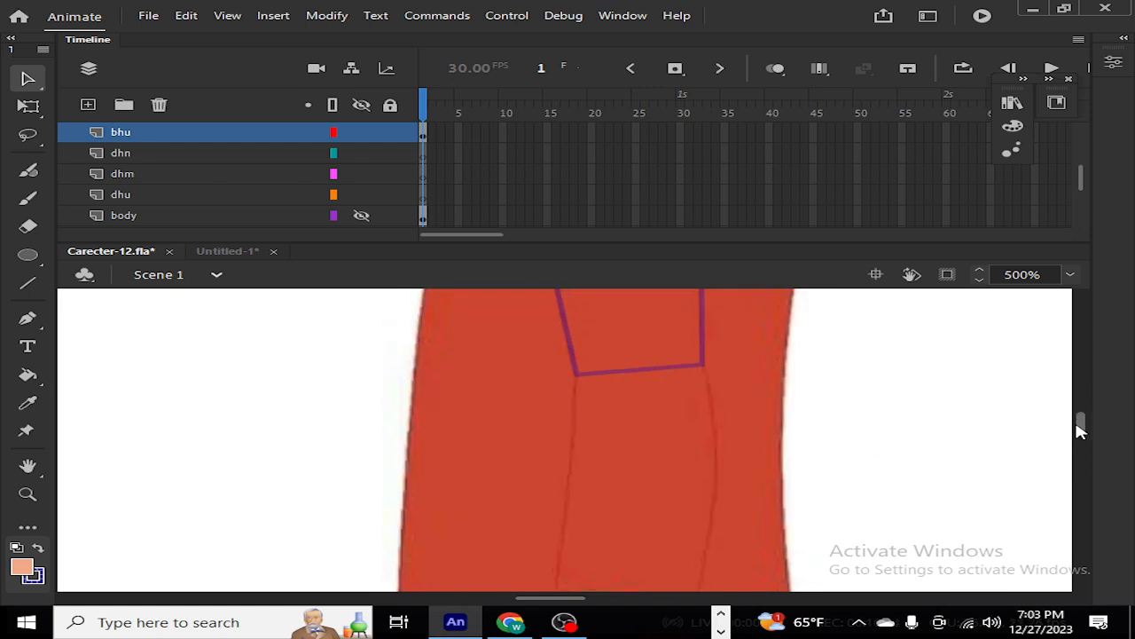
{"action": "left_click_drag", "start_coordinate": [630, 371], "coordinate": [586, 385]}
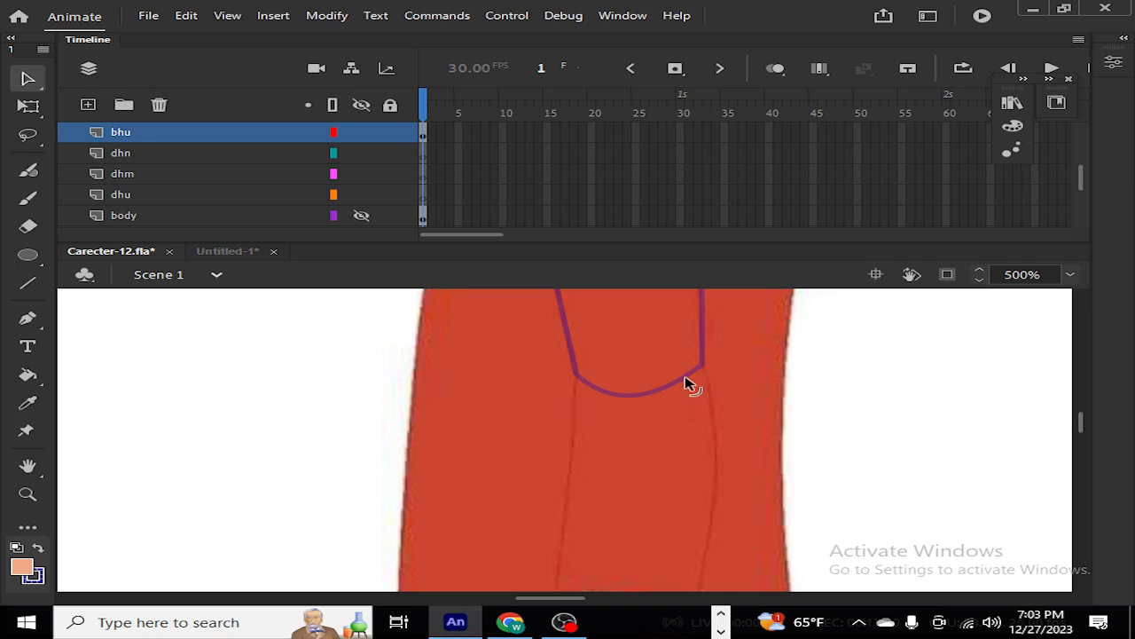
{"action": "left_click_drag", "start_coordinate": [684, 377], "coordinate": [702, 374]}
Step: On the bhm layer, draw straight lines down the forearm's front edge, across the cuff and partway up its back edge
{"action": "left_click_drag", "start_coordinate": [1086, 183], "coordinate": [1084, 166]}
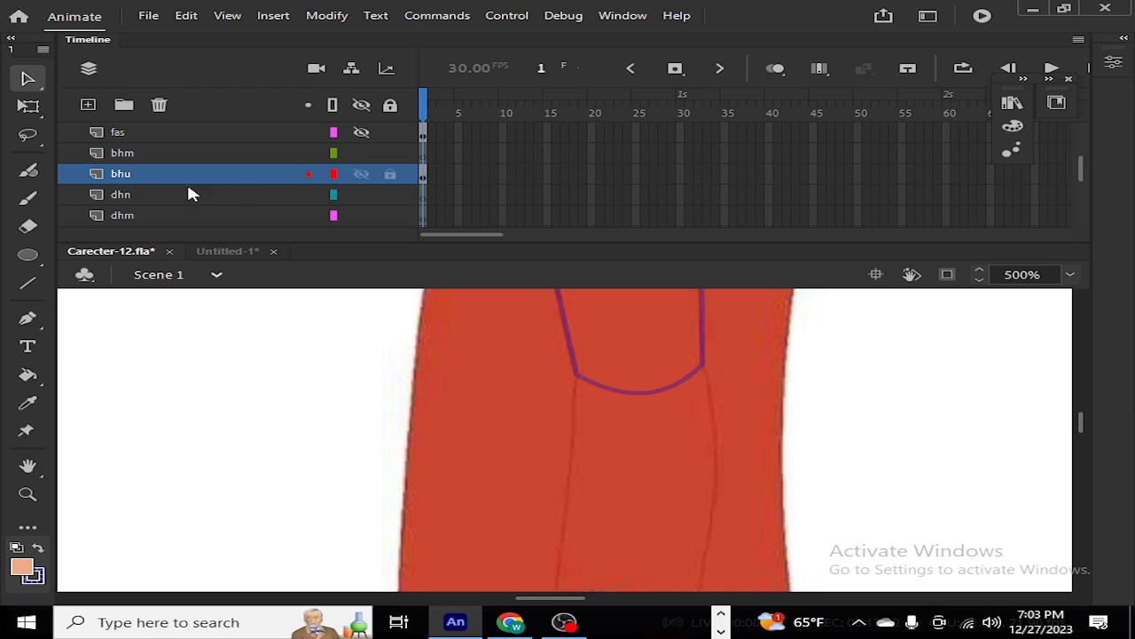
{"action": "left_click", "coordinate": [127, 156]}
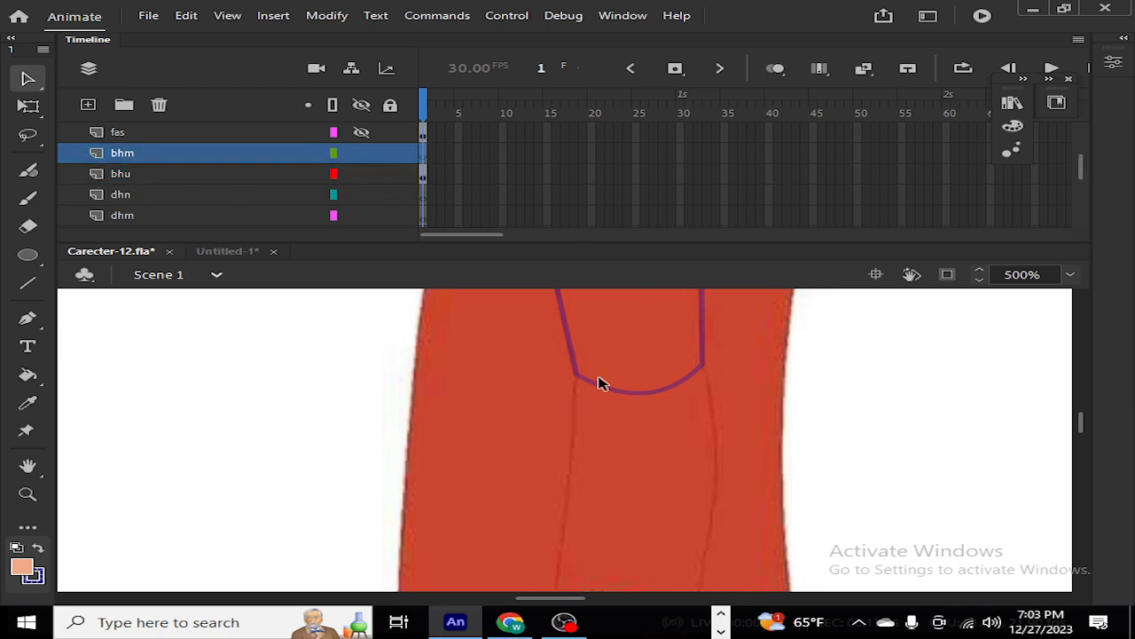
{"action": "key", "text": "n"}
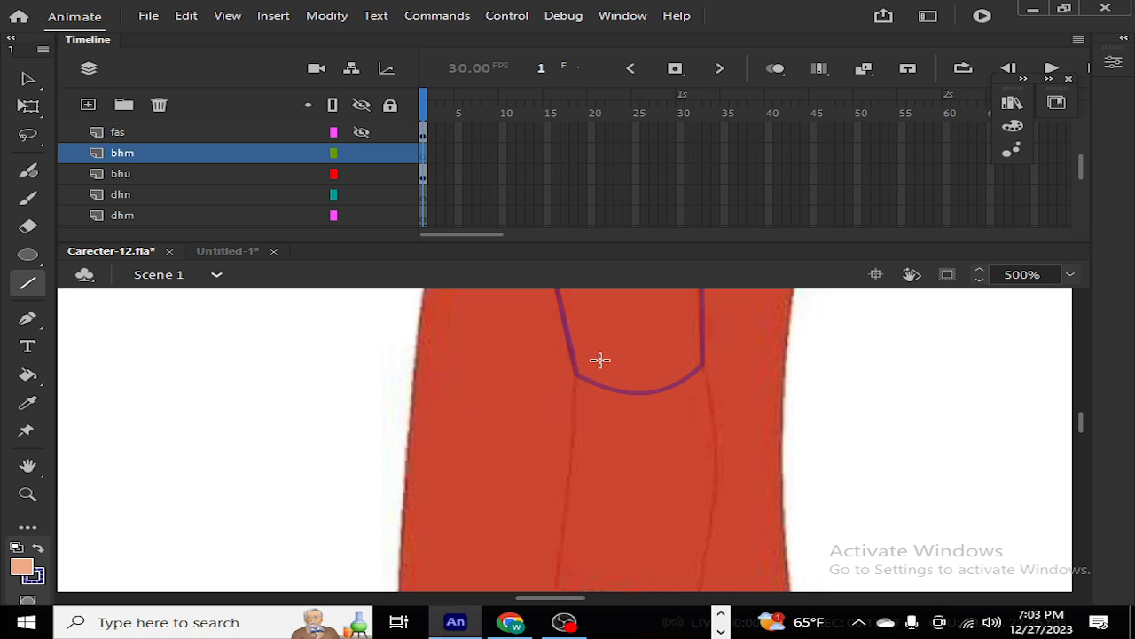
{"action": "left_click_drag", "start_coordinate": [600, 361], "coordinate": [576, 383]}
{"action": "left_click_drag", "start_coordinate": [575, 382], "coordinate": [562, 567]}
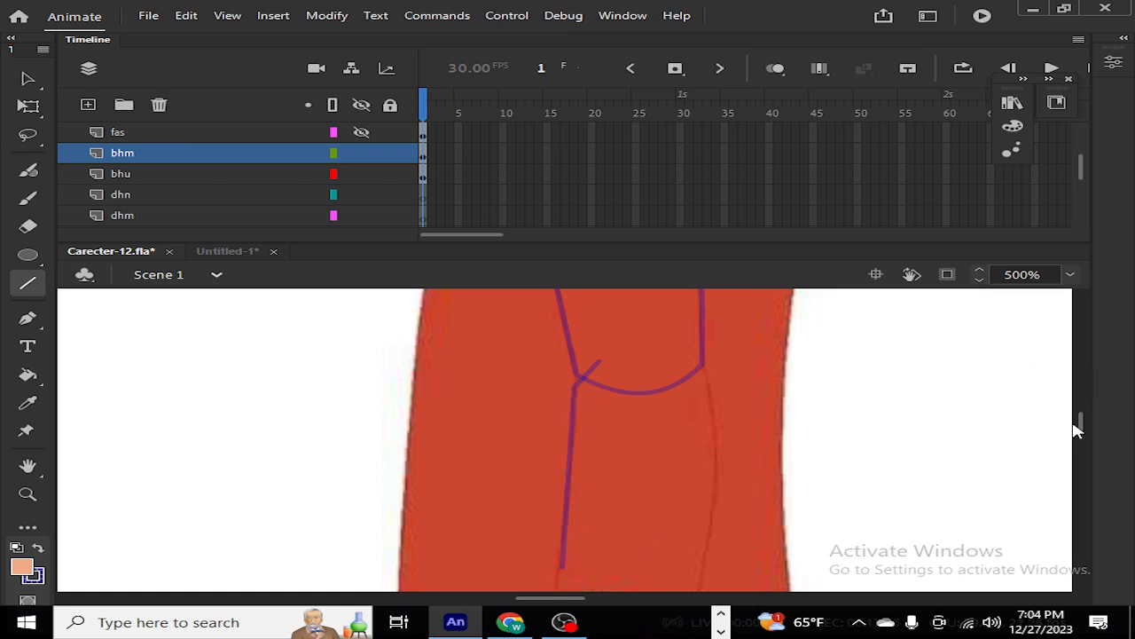
{"action": "scroll", "coordinate": [1080, 430], "scroll_direction": "down", "scroll_amount": 3}
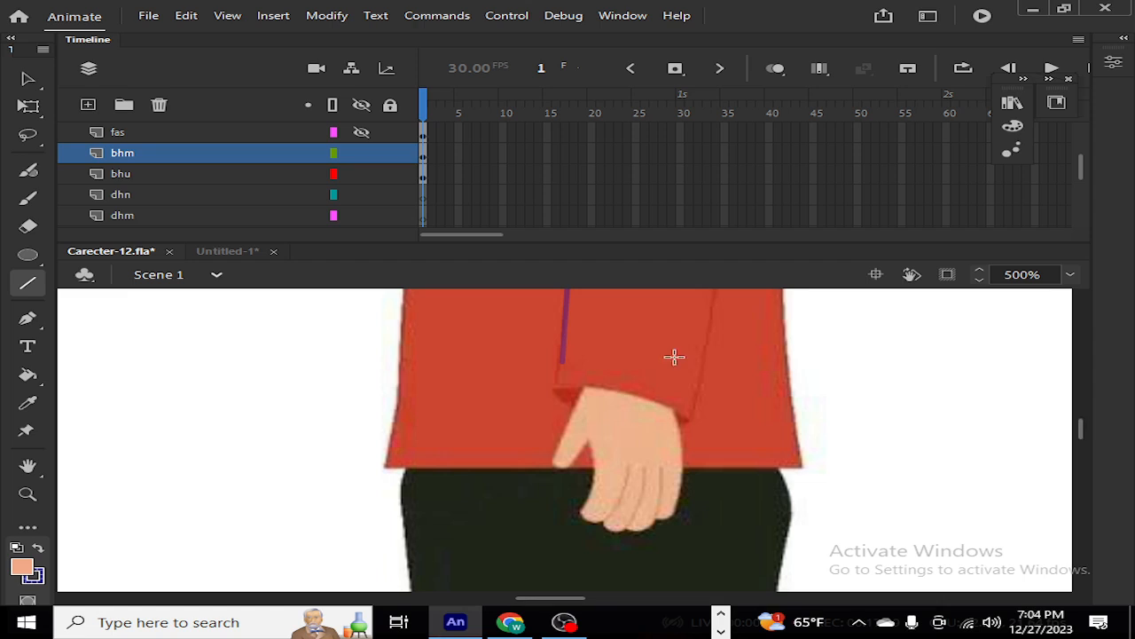
{"action": "mouse_move", "coordinate": [563, 362]}
{"action": "left_mouse_down"}
{"action": "mouse_move", "coordinate": [559, 392]}
{"action": "mouse_move", "coordinate": [633, 390]}
{"action": "mouse_move", "coordinate": [696, 414]}
{"action": "mouse_move", "coordinate": [686, 416]}
{"action": "mouse_move", "coordinate": [687, 393]}
{"action": "mouse_move", "coordinate": [737, 315]}
{"action": "mouse_move", "coordinate": [710, 299]}
{"action": "left_mouse_up"}
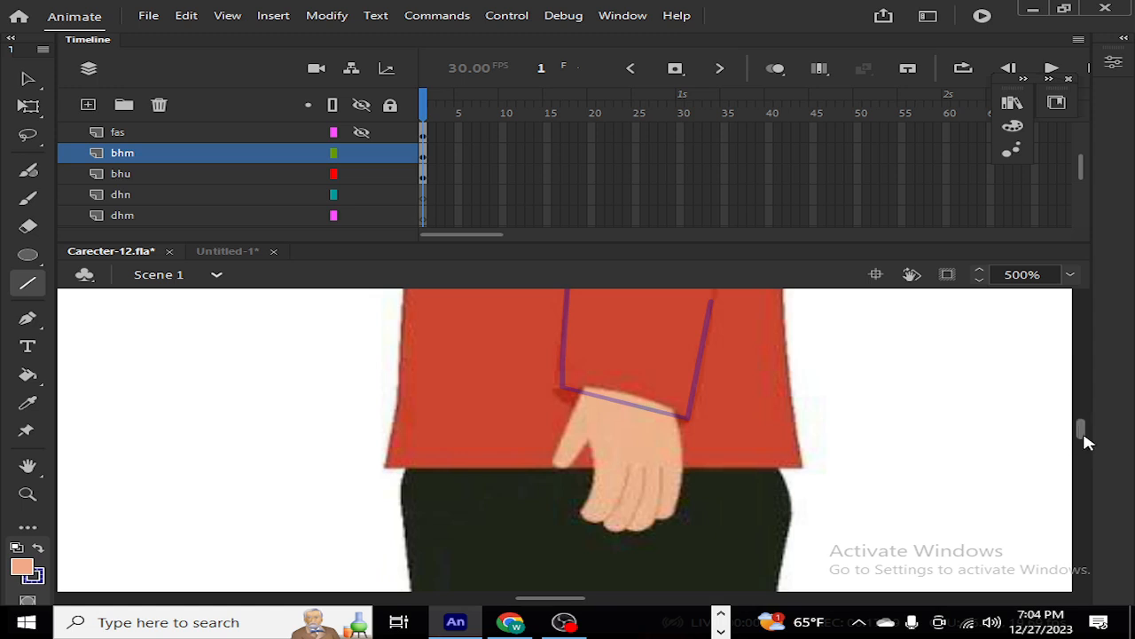
Step: Close the forearm outline with straight lines up the back edge and across its top, overlapping the upper arm at the elbow
{"action": "scroll", "coordinate": [1084, 430], "scroll_direction": "up", "scroll_amount": 3}
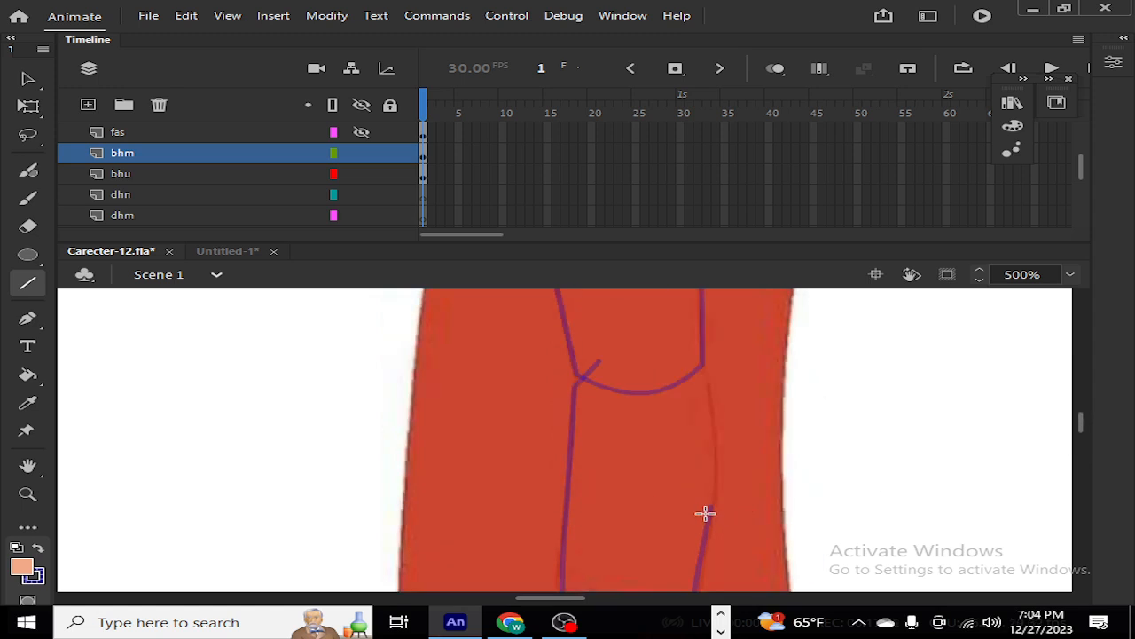
{"action": "mouse_move", "coordinate": [711, 513]}
{"action": "left_mouse_down"}
{"action": "mouse_move", "coordinate": [691, 411]}
{"action": "mouse_move", "coordinate": [705, 365]}
{"action": "mouse_move", "coordinate": [583, 363]}
{"action": "mouse_move", "coordinate": [598, 364]}
{"action": "left_mouse_up"}
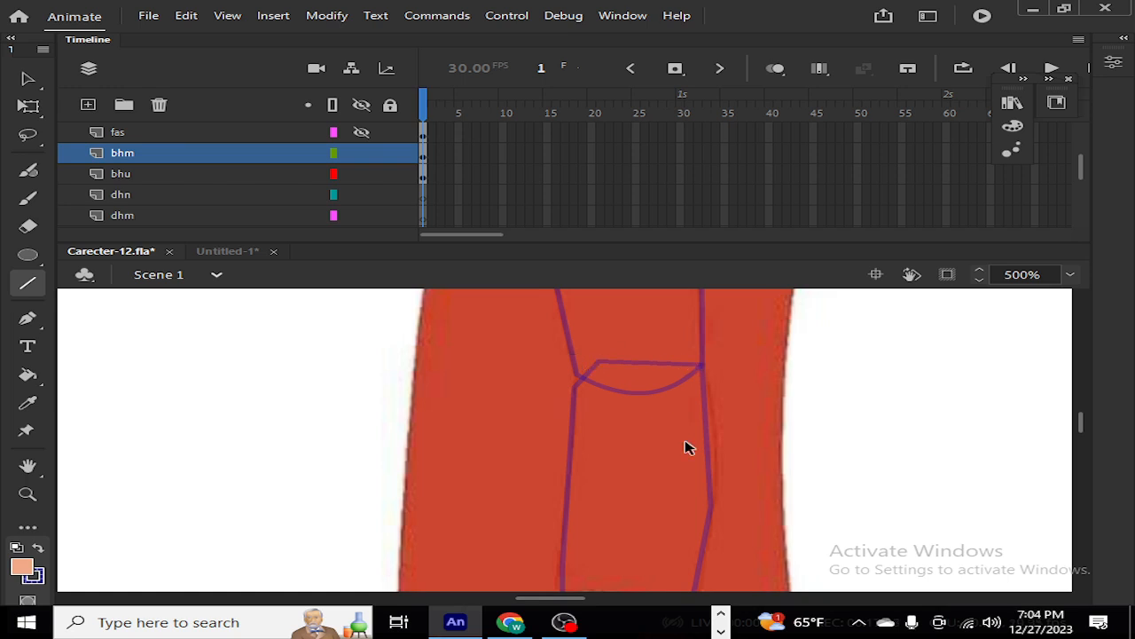
{"action": "key", "text": "ctrl+minus"}
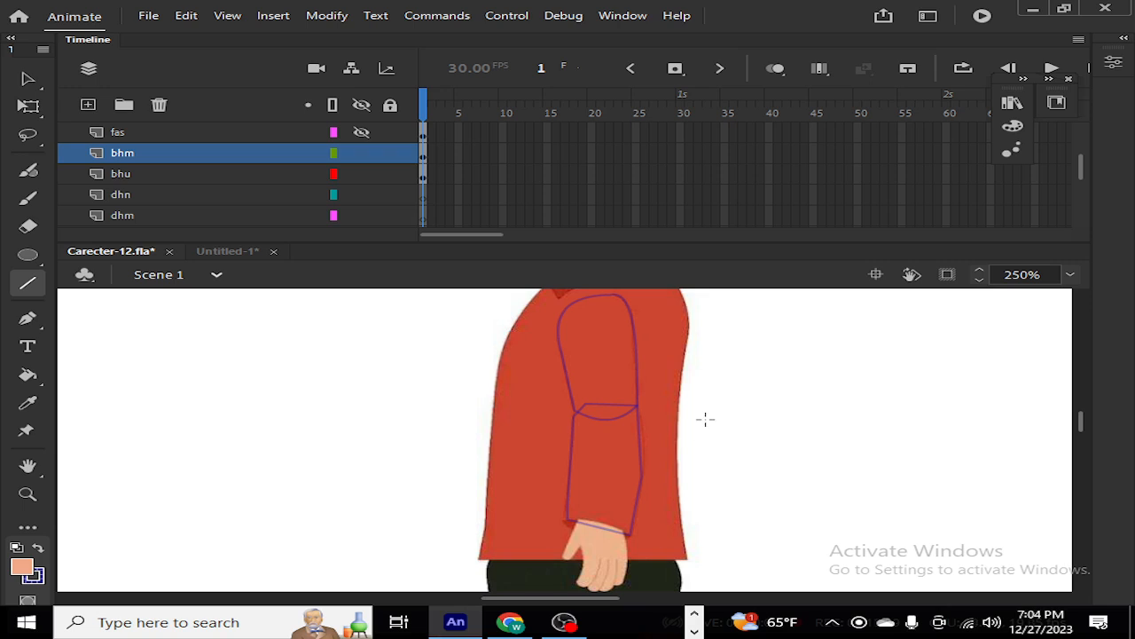
{"action": "key", "text": "v"}
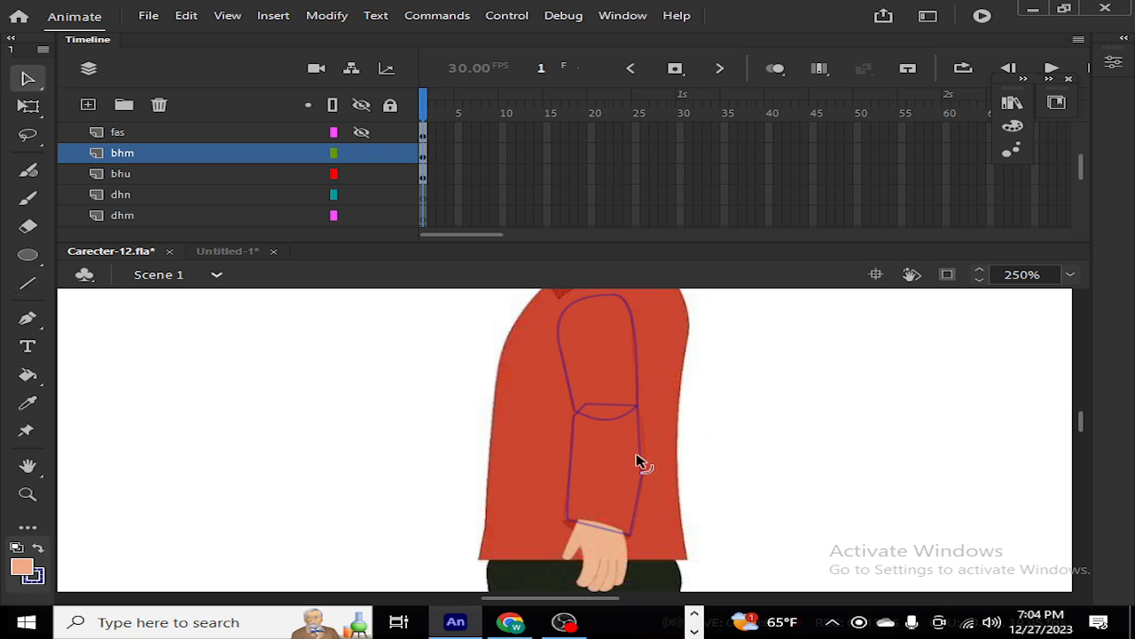
Step: Bow the forearm outline's back edge outward and pull its front cuff corner out to the reference sleeve's corner
{"action": "left_click_drag", "start_coordinate": [641, 458], "coordinate": [648, 455]}
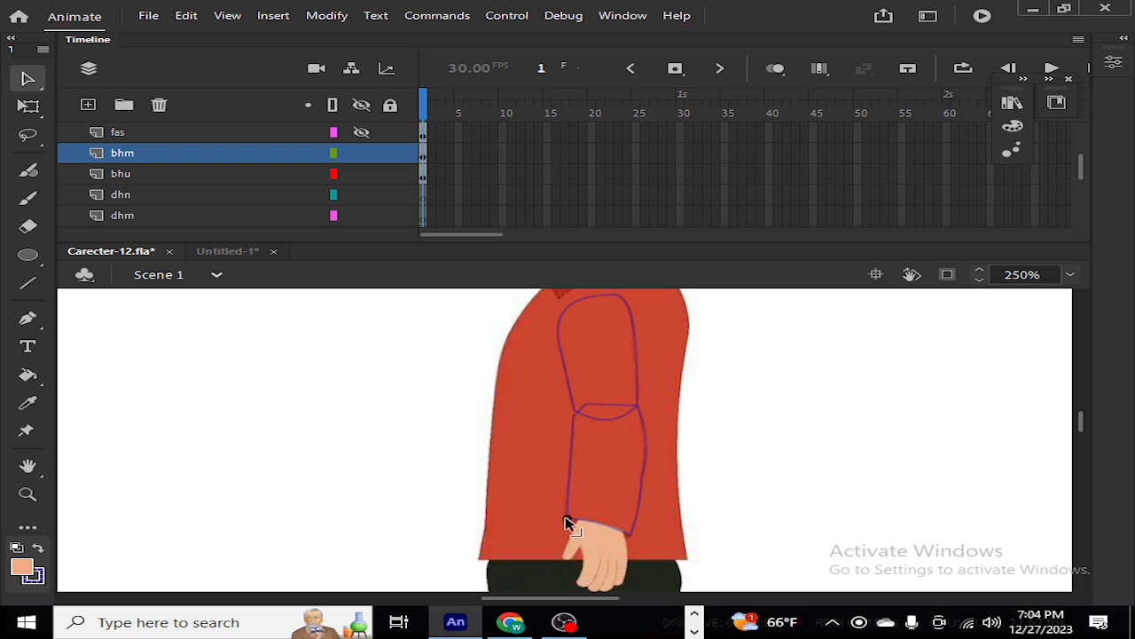
{"action": "key", "text": "ctrl+equal"}
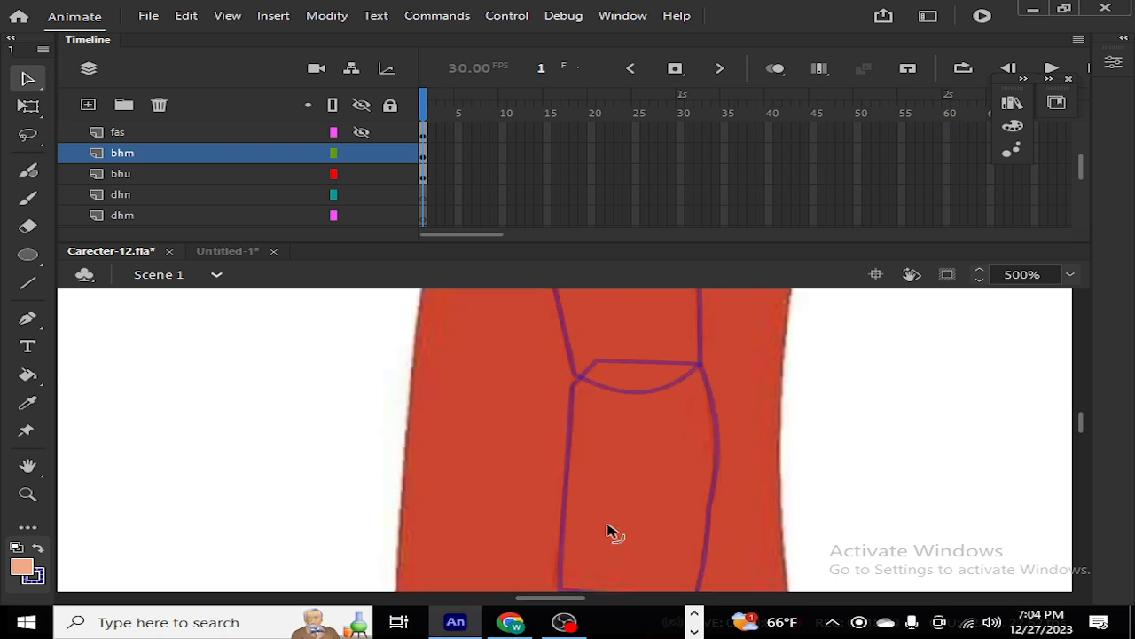
{"action": "key", "text": "ctrl+equal"}
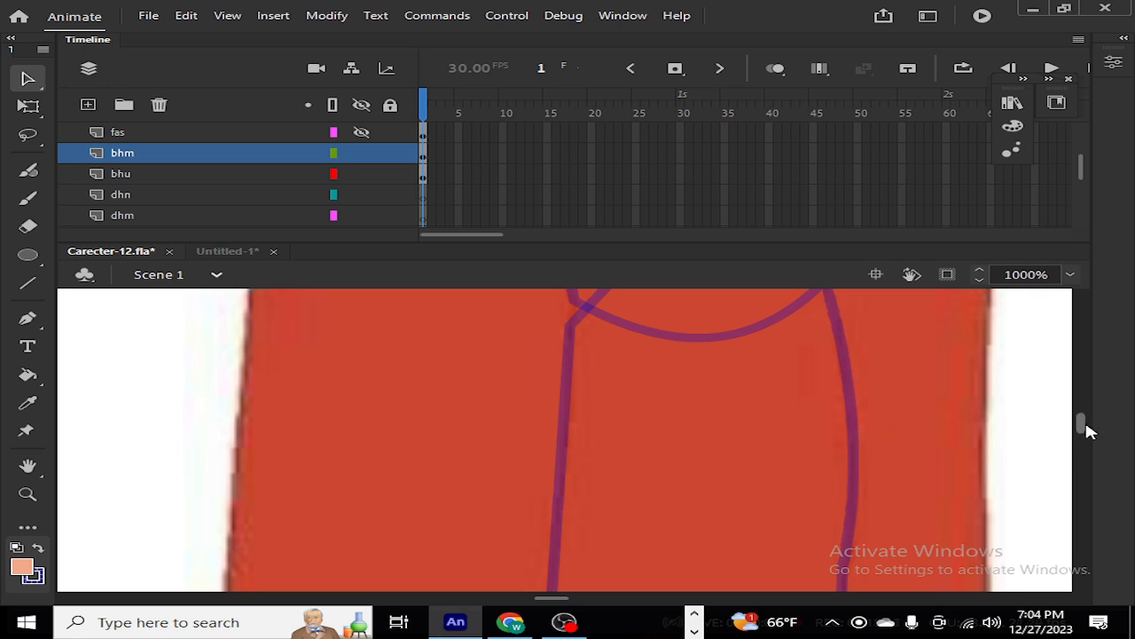
{"action": "left_click_drag", "start_coordinate": [1084, 426], "coordinate": [1086, 431]}
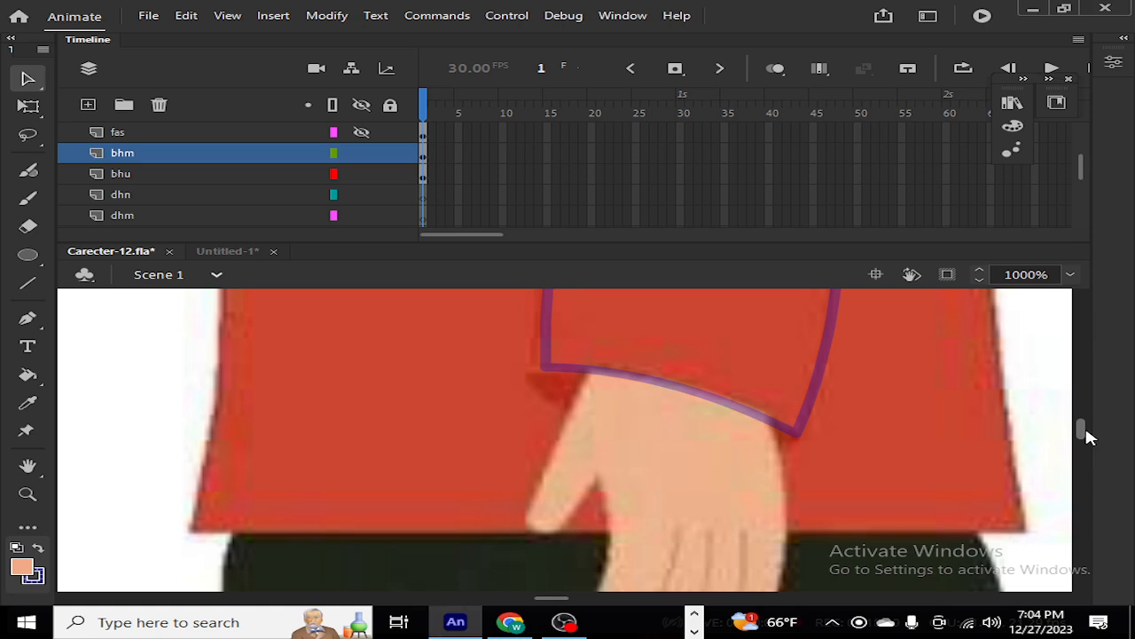
{"action": "left_click_drag", "start_coordinate": [545, 367], "coordinate": [527, 366]}
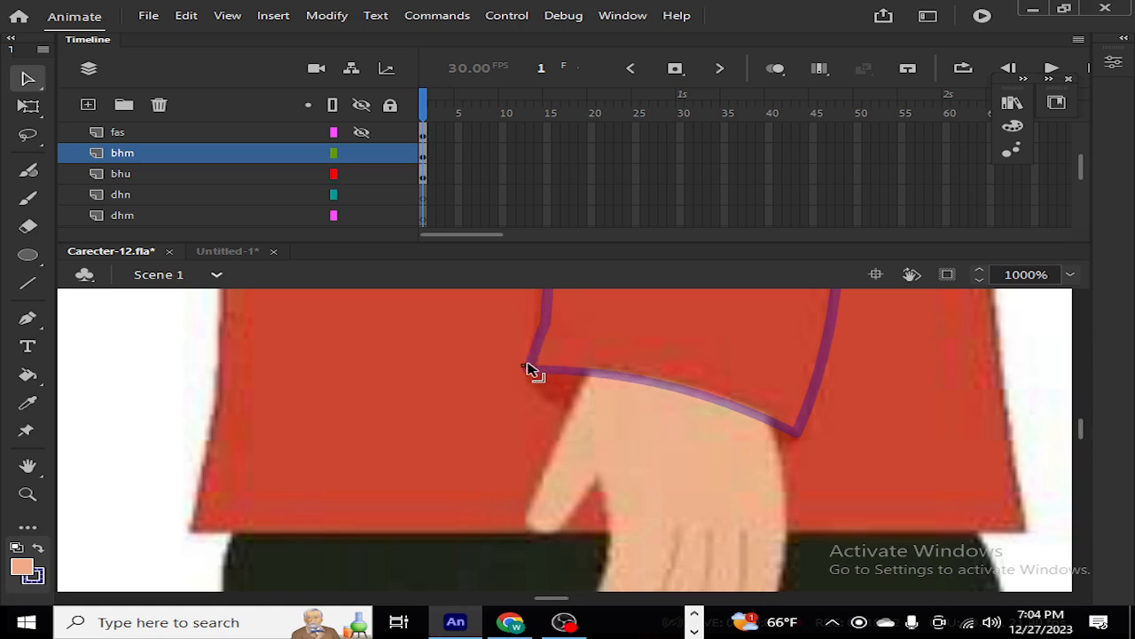
Step: Smooth the forearm's front edge into an even line and round its top front corner where it meets the upper arm
{"action": "left_click_drag", "start_coordinate": [546, 323], "coordinate": [540, 320]}
{"action": "left_click_drag", "start_coordinate": [1080, 434], "coordinate": [1077, 429]}
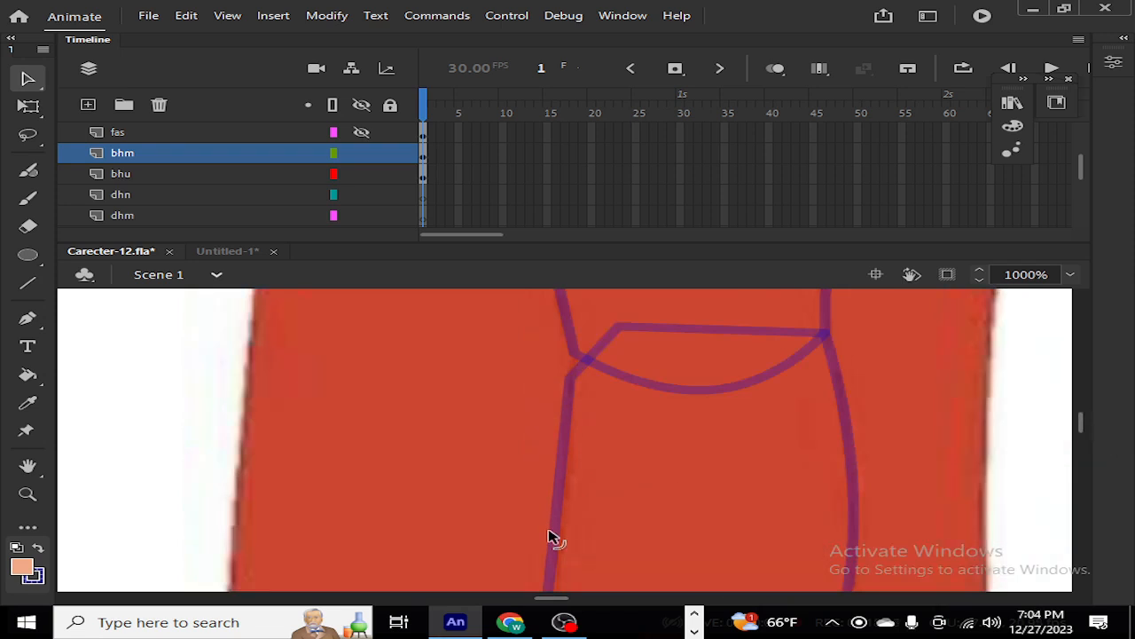
{"action": "left_click_drag", "start_coordinate": [554, 532], "coordinate": [558, 534]}
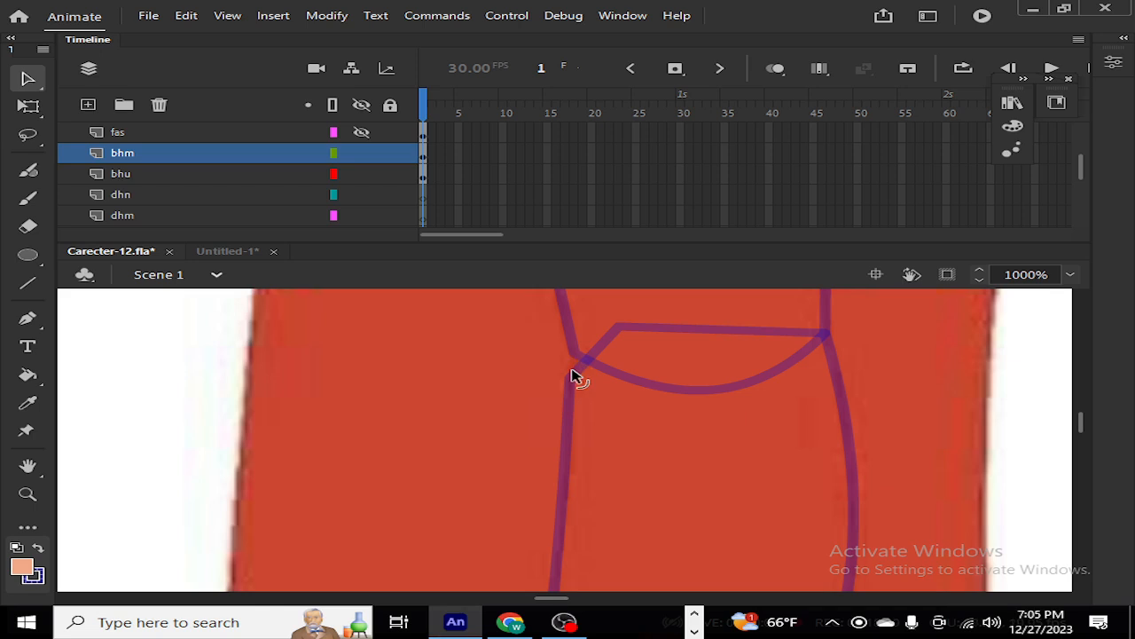
{"action": "left_click_drag", "start_coordinate": [573, 375], "coordinate": [561, 337]}
{"action": "mouse_move", "coordinate": [628, 325]}
{"action": "left_mouse_down"}
{"action": "mouse_move", "coordinate": [632, 315]}
{"action": "mouse_move", "coordinate": [615, 321]}
{"action": "mouse_move", "coordinate": [643, 321]}
{"action": "mouse_move", "coordinate": [635, 325]}
{"action": "left_mouse_up"}
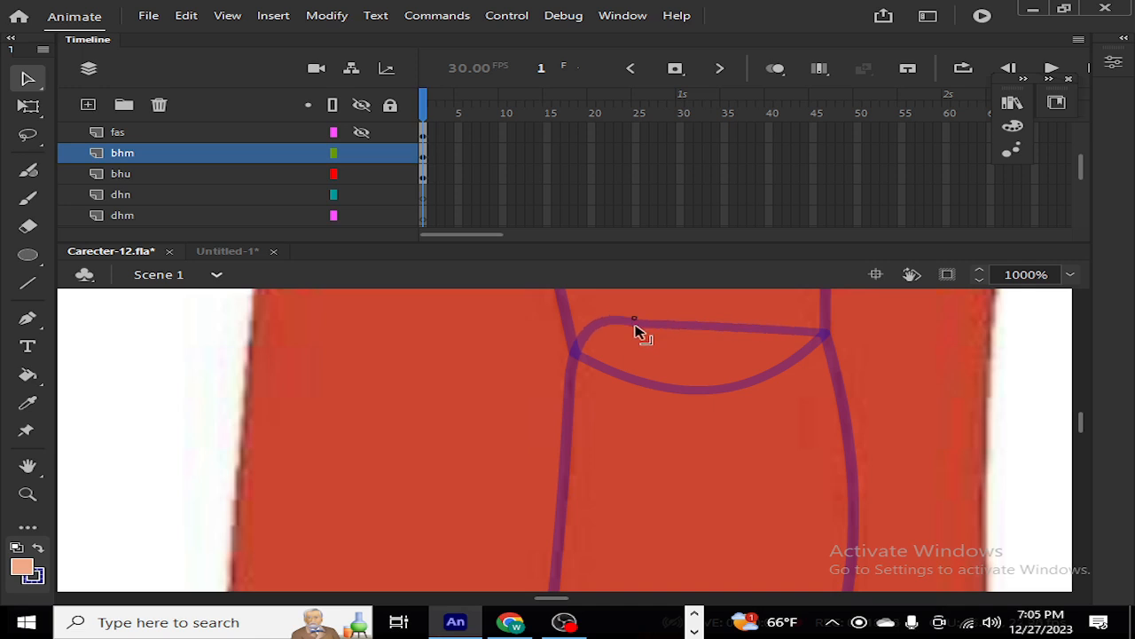
Step: Sample the sleeve's red from the reference and fill the forearm shape with it
{"action": "left_click", "coordinate": [28, 402]}
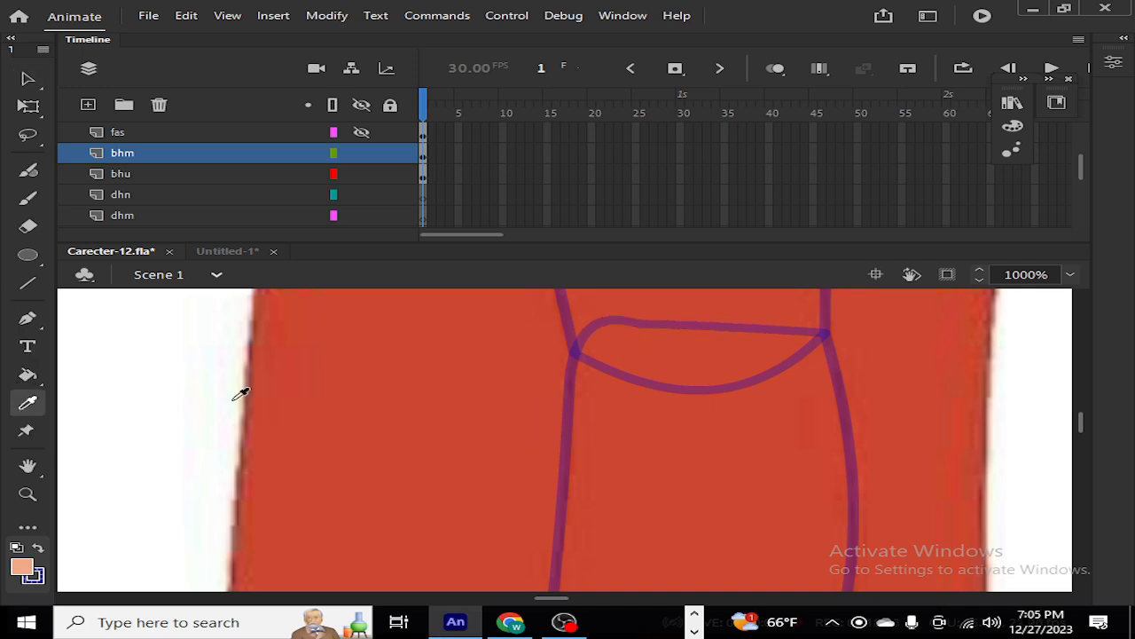
{"action": "left_click", "coordinate": [680, 461]}
{"action": "left_click", "coordinate": [681, 461]}
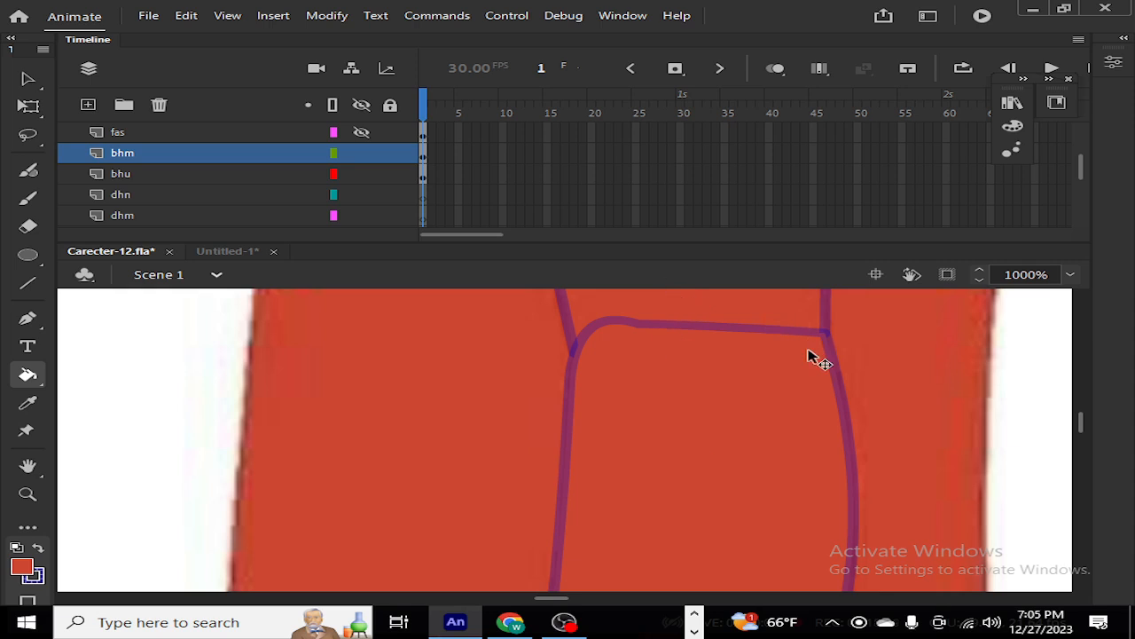
Step: Draw a straight line below the curved cuff edge, joining the front and back cuff corners
{"action": "key", "text": "ctrl+equal"}
{"action": "key", "text": "ctrl+minus"}
{"action": "key", "text": "ctrl+minus"}
{"action": "key", "text": "ctrl+minus"}
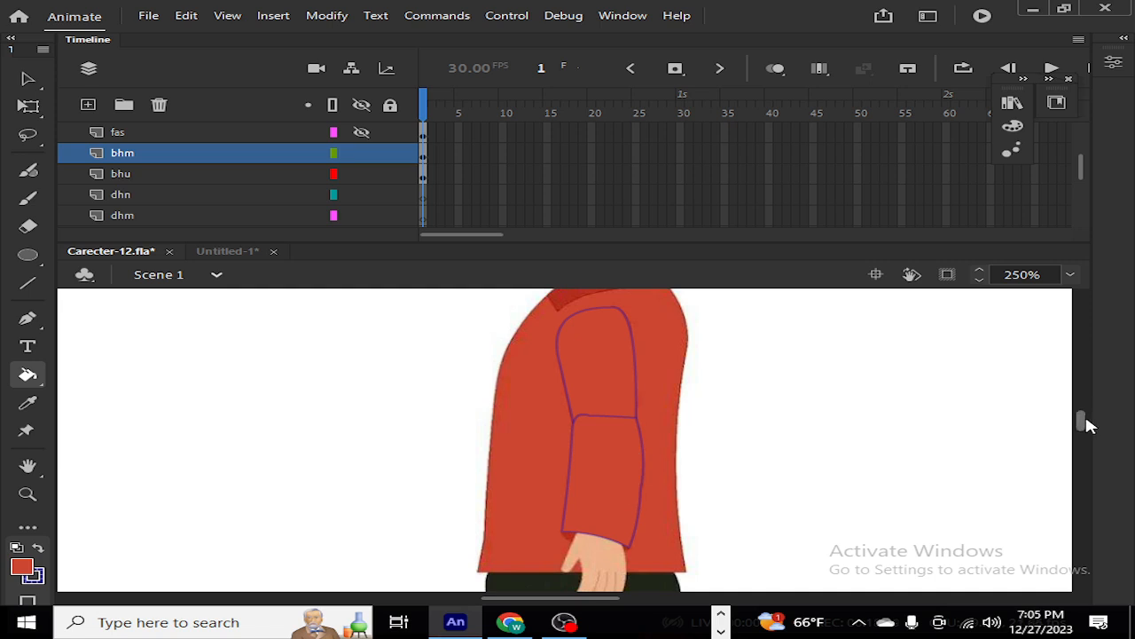
{"action": "left_click_drag", "start_coordinate": [1086, 420], "coordinate": [1086, 426]}
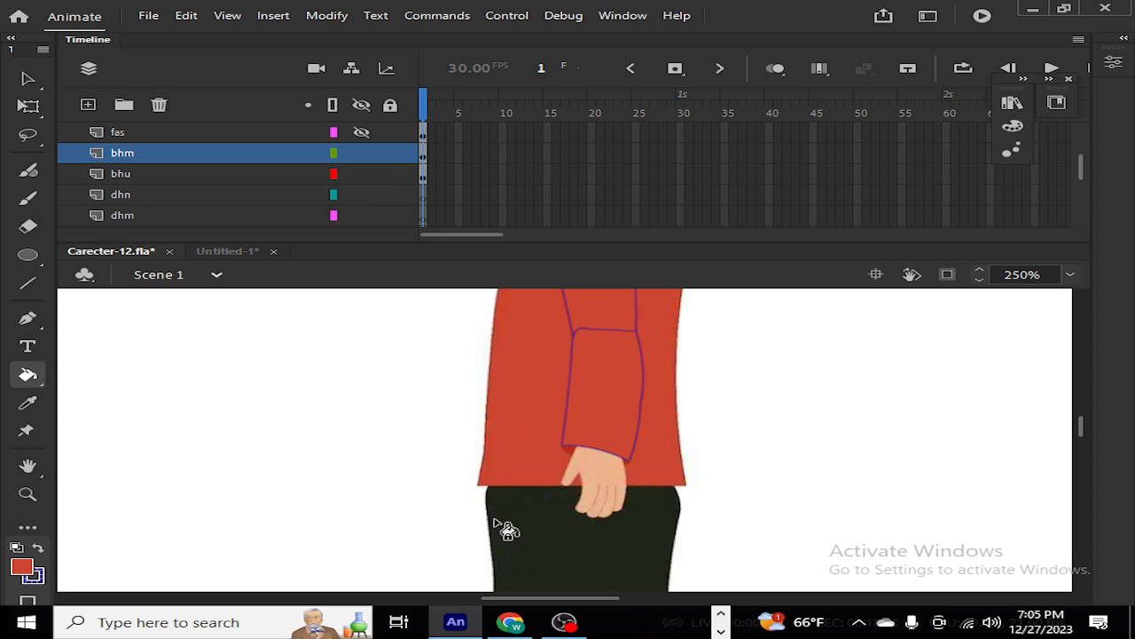
{"action": "scroll", "coordinate": [560, 462], "scroll_direction": "up", "scroll_amount": 5}
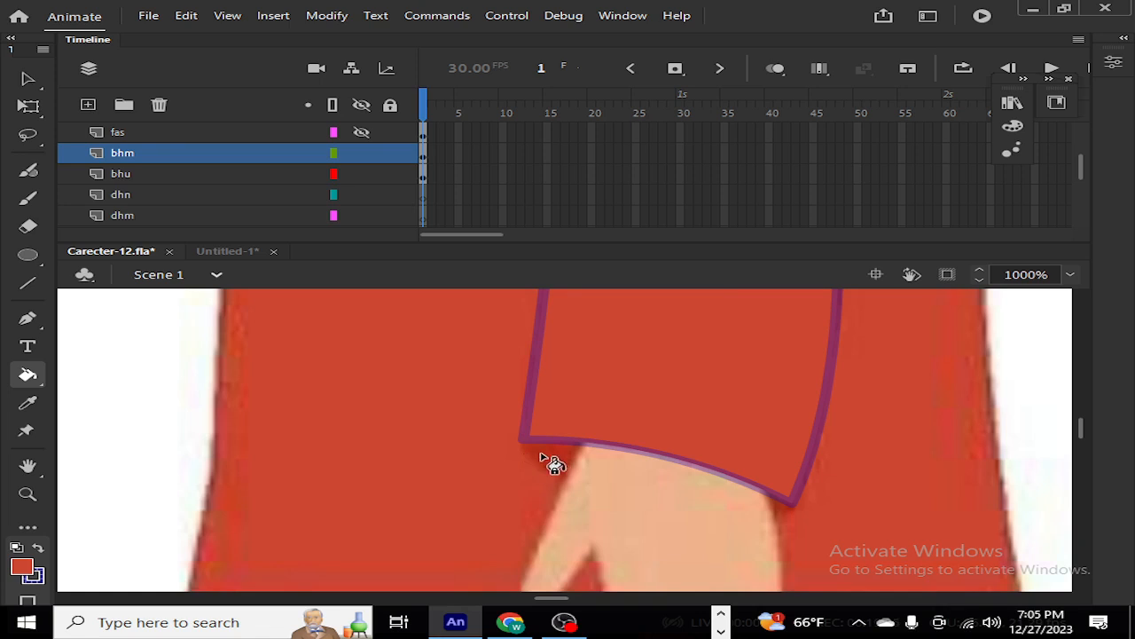
{"action": "key", "text": "v"}
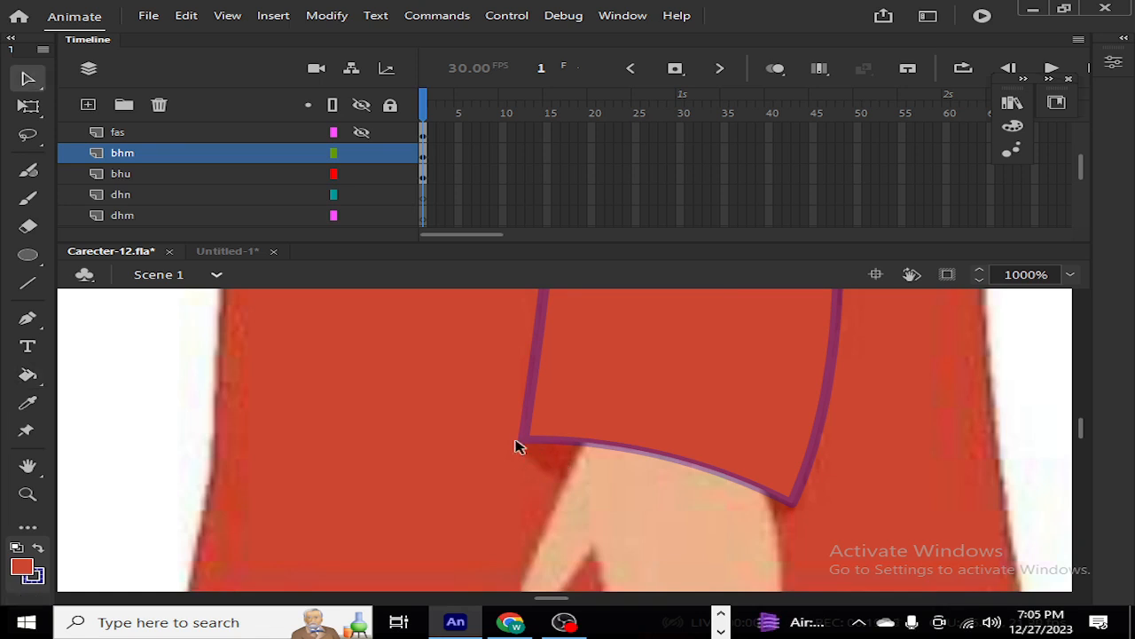
{"action": "left_click", "coordinate": [26, 282]}
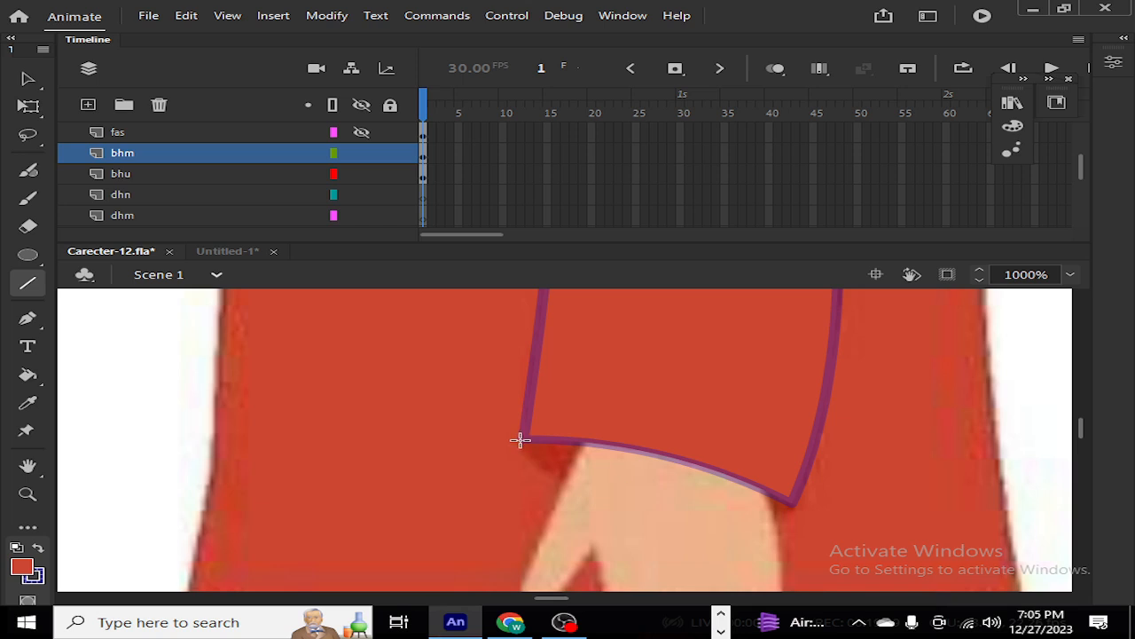
{"action": "left_click_drag", "start_coordinate": [520, 440], "coordinate": [560, 483]}
{"action": "mouse_move", "coordinate": [562, 478]}
{"action": "left_mouse_down"}
{"action": "mouse_move", "coordinate": [674, 491]}
{"action": "mouse_move", "coordinate": [566, 485]}
{"action": "mouse_move", "coordinate": [798, 532]}
{"action": "mouse_move", "coordinate": [791, 504]}
{"action": "left_mouse_up"}
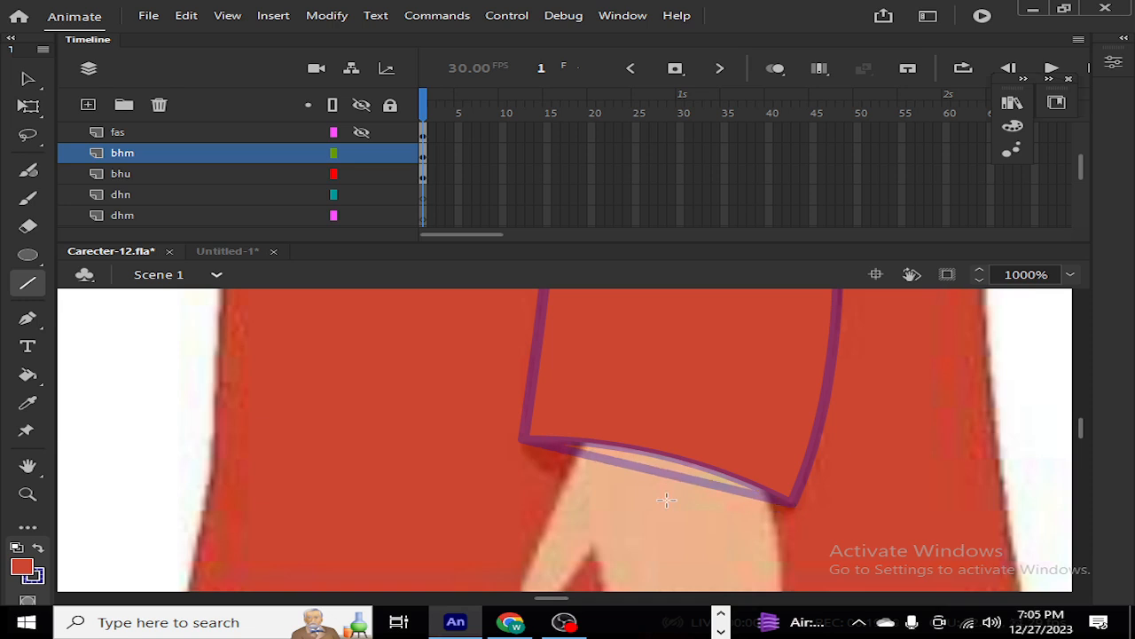
Step: Bend the new cuff line downward into a rounded curve that forms the sleeve opening over the wrist
{"action": "key", "text": "v"}
{"action": "left_click_drag", "start_coordinate": [674, 477], "coordinate": [621, 503]}
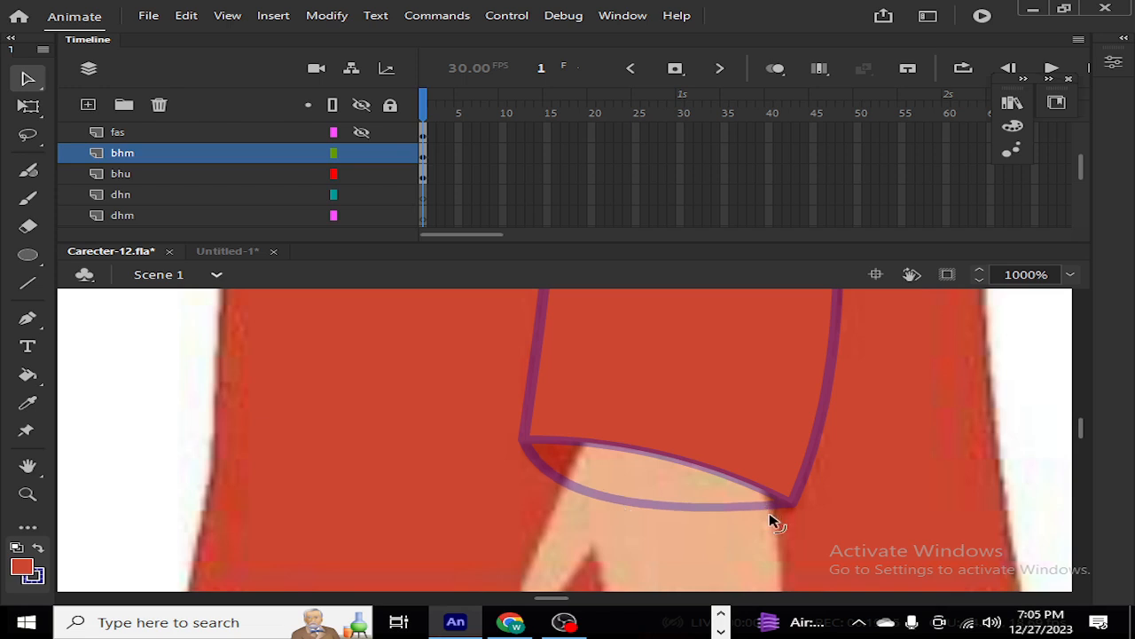
{"action": "left_click_drag", "start_coordinate": [770, 514], "coordinate": [800, 499]}
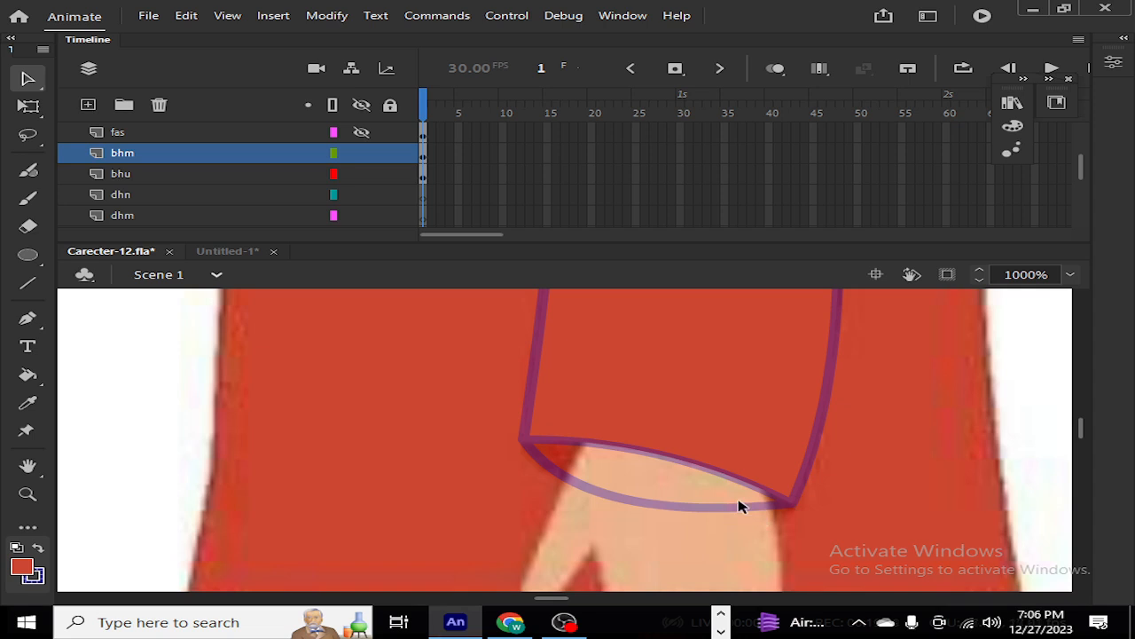
{"action": "left_click_drag", "start_coordinate": [742, 506], "coordinate": [777, 522]}
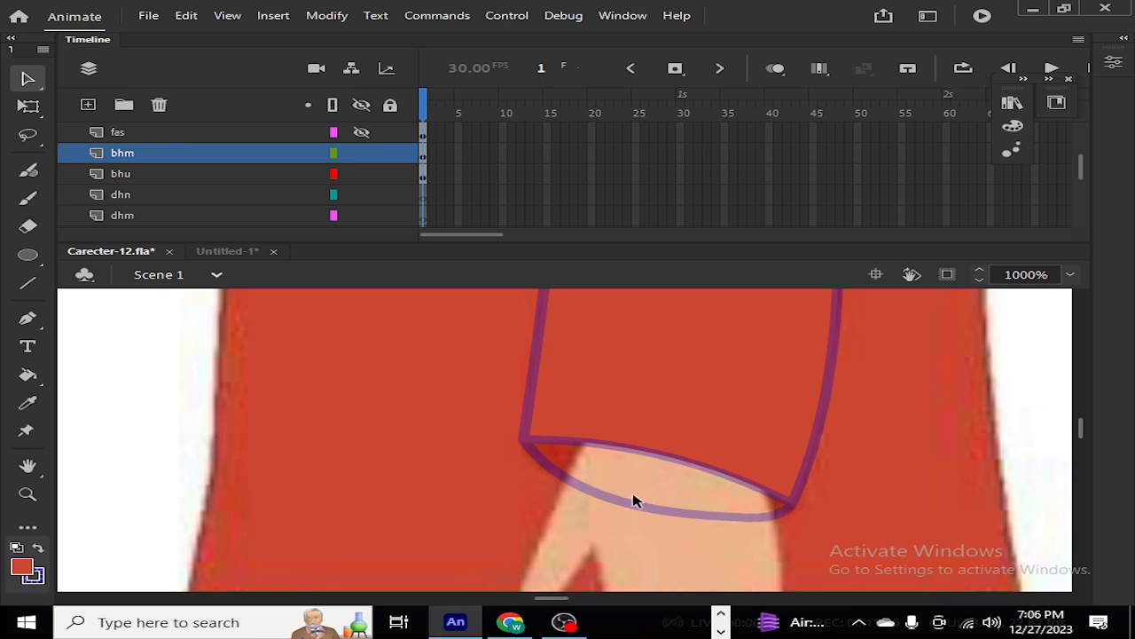
{"action": "left_click_drag", "start_coordinate": [627, 501], "coordinate": [622, 494]}
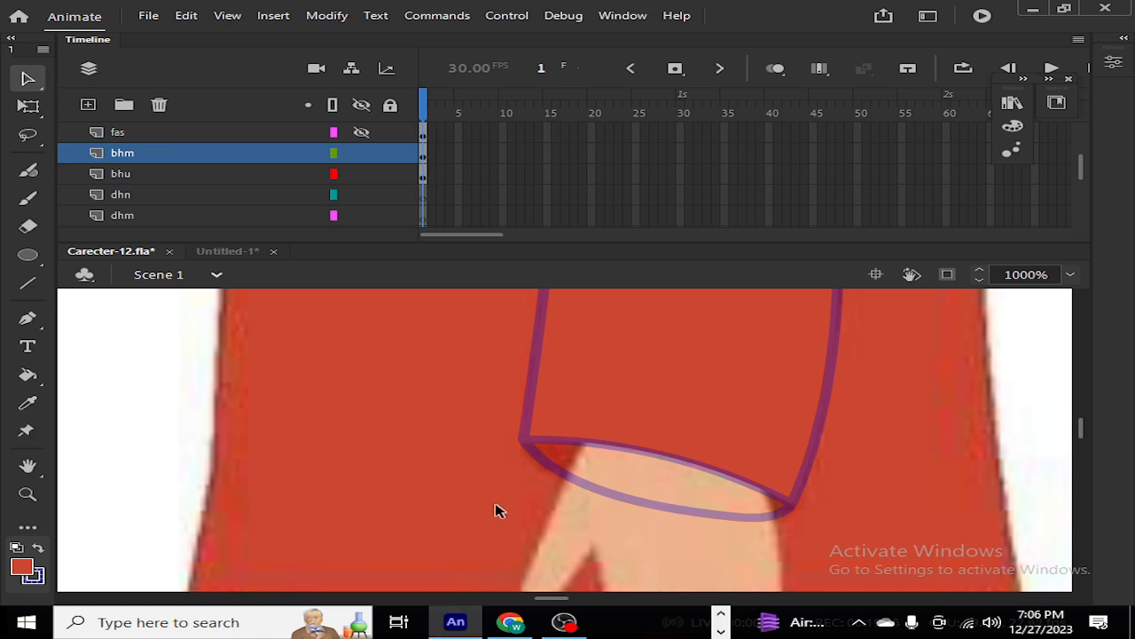
Step: Sample the dark red of the reference's inner cuff and fill the sleeve opening with it
{"action": "left_click", "coordinate": [30, 403]}
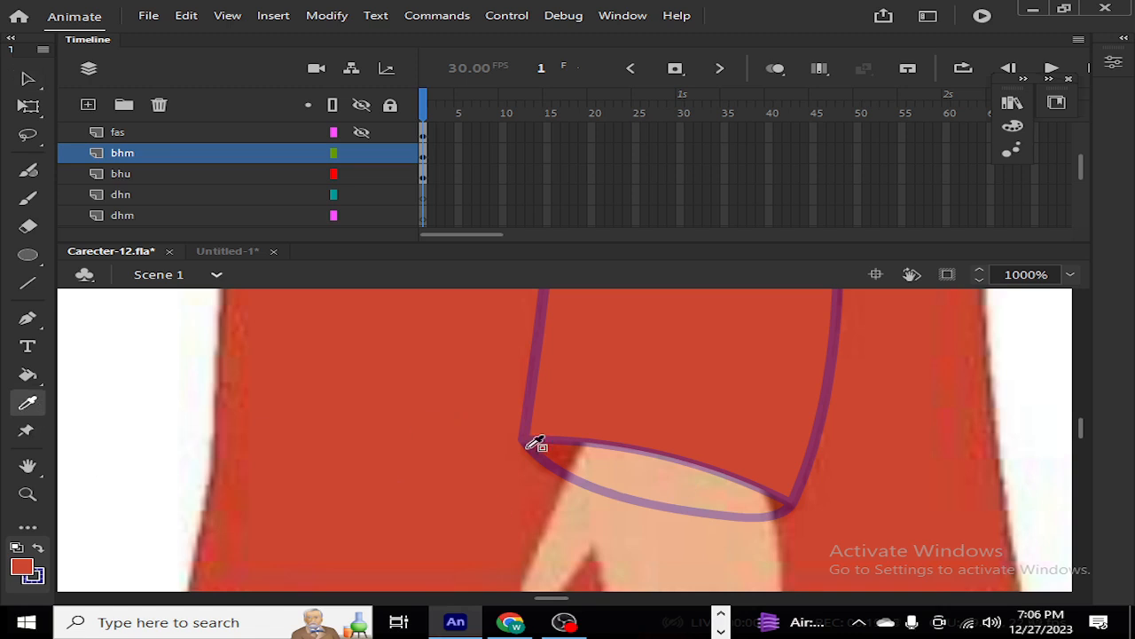
{"action": "left_click", "coordinate": [558, 457]}
{"action": "left_click", "coordinate": [557, 460]}
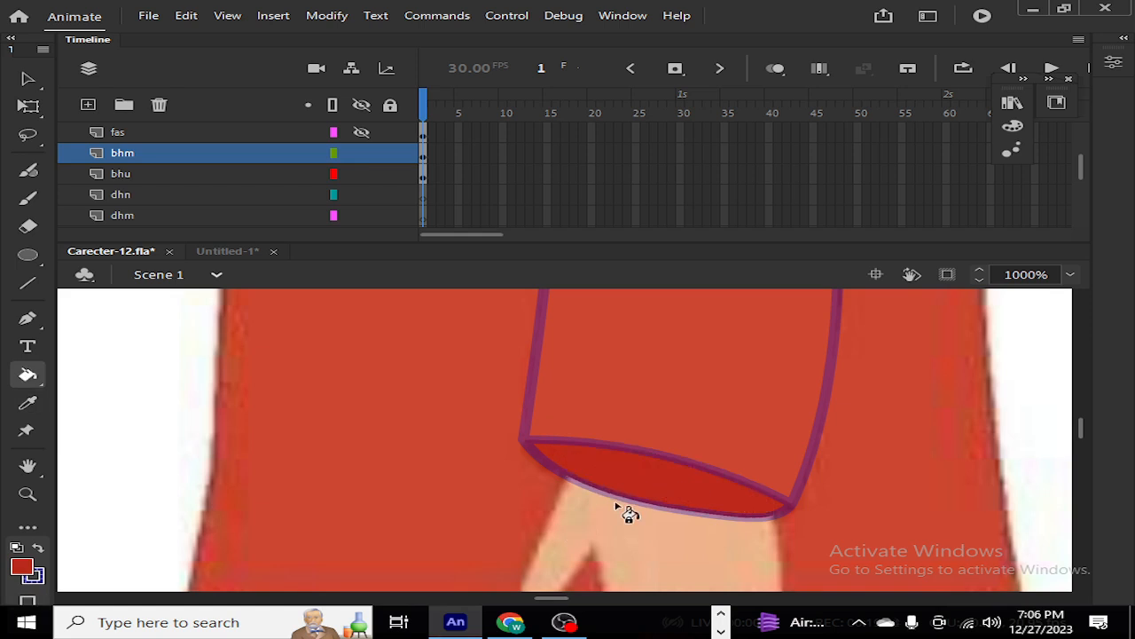
Step: Delete the lower and upper outline curves around the dark red sleeve opening
{"action": "key", "text": "v"}
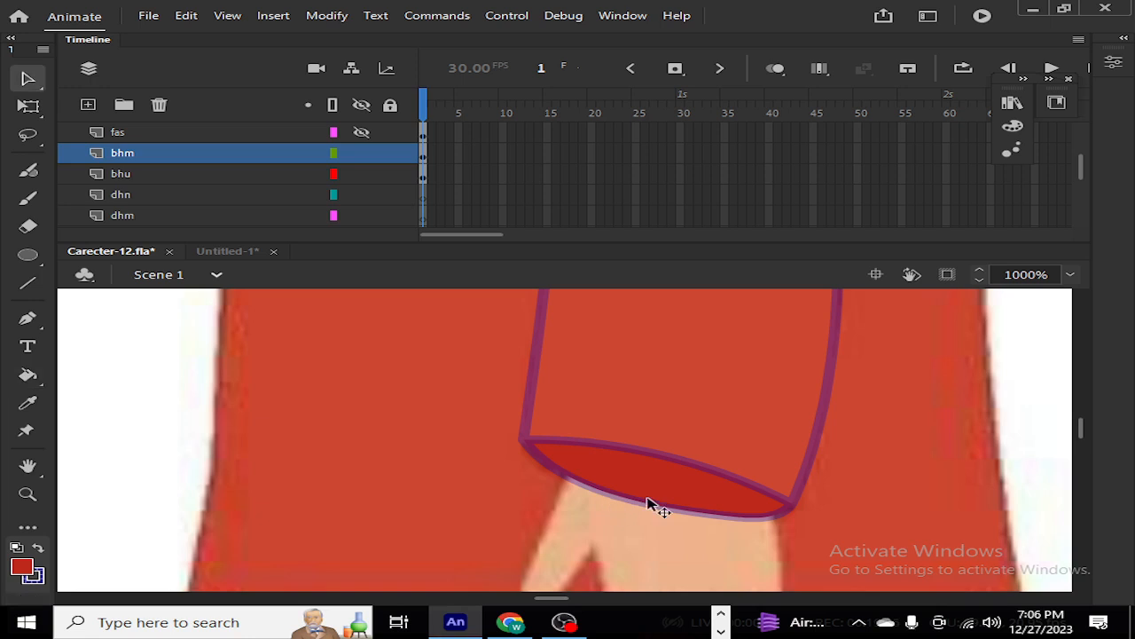
{"action": "left_click", "coordinate": [645, 506]}
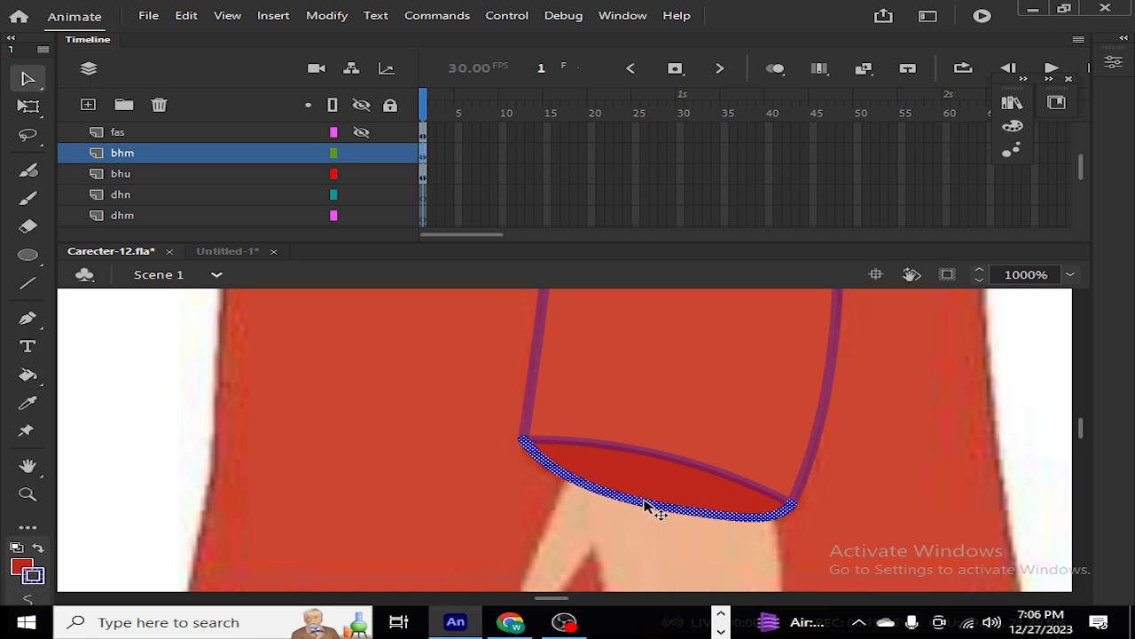
{"action": "key", "text": "Delete"}
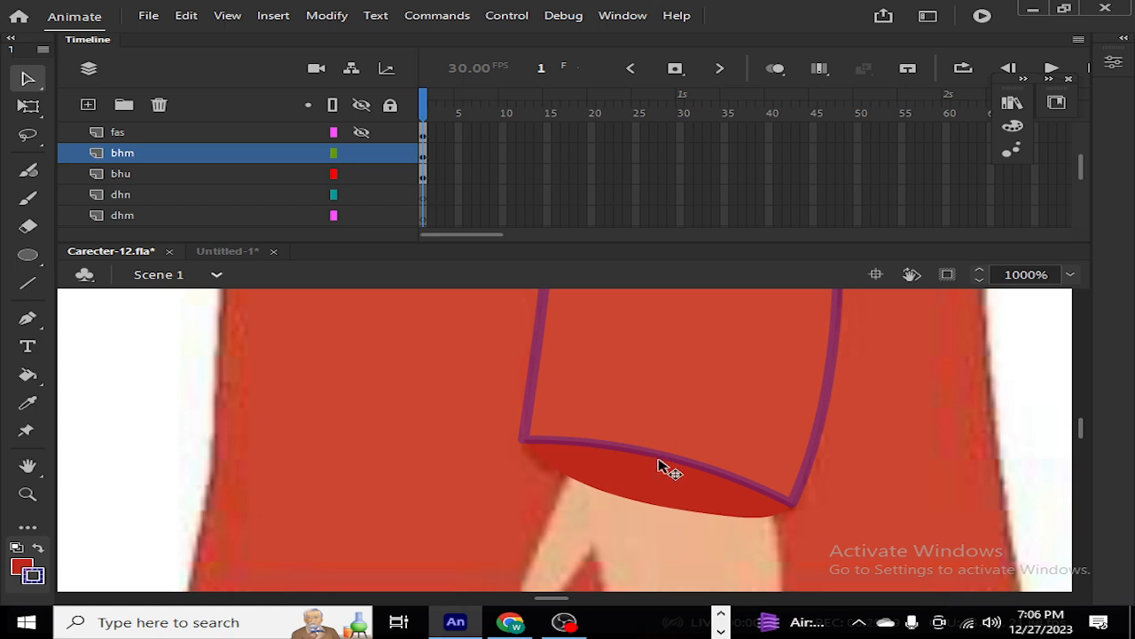
{"action": "left_click", "coordinate": [661, 458]}
{"action": "key", "text": "Delete"}
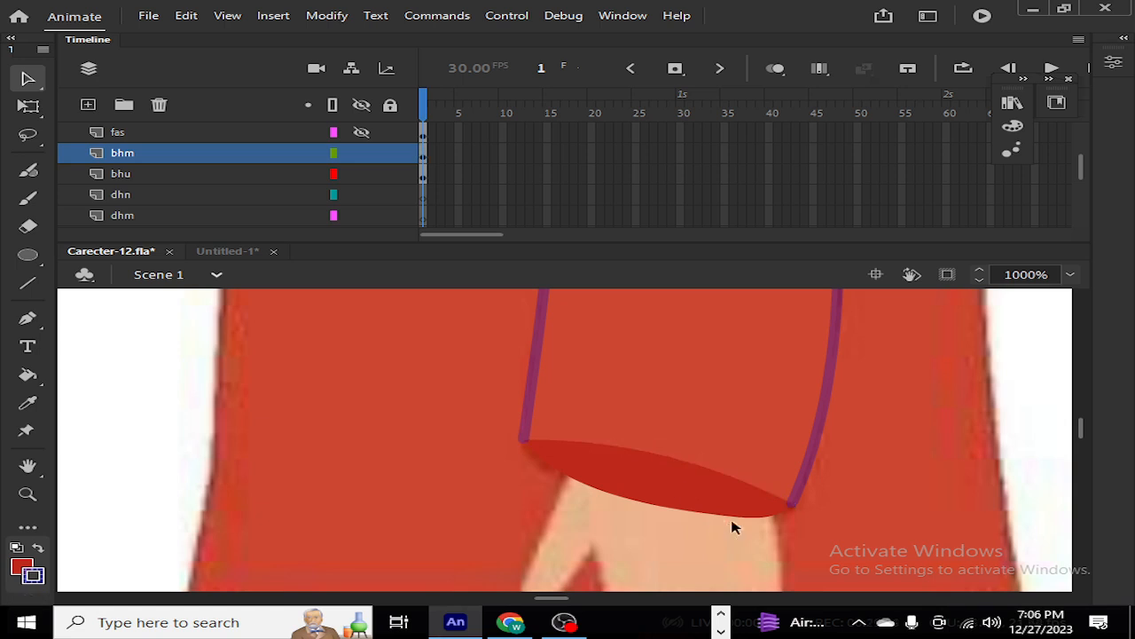
Step: Cut the dark red sleeve opening from the layer and group the forearm's red fill
{"action": "left_click", "coordinate": [618, 479]}
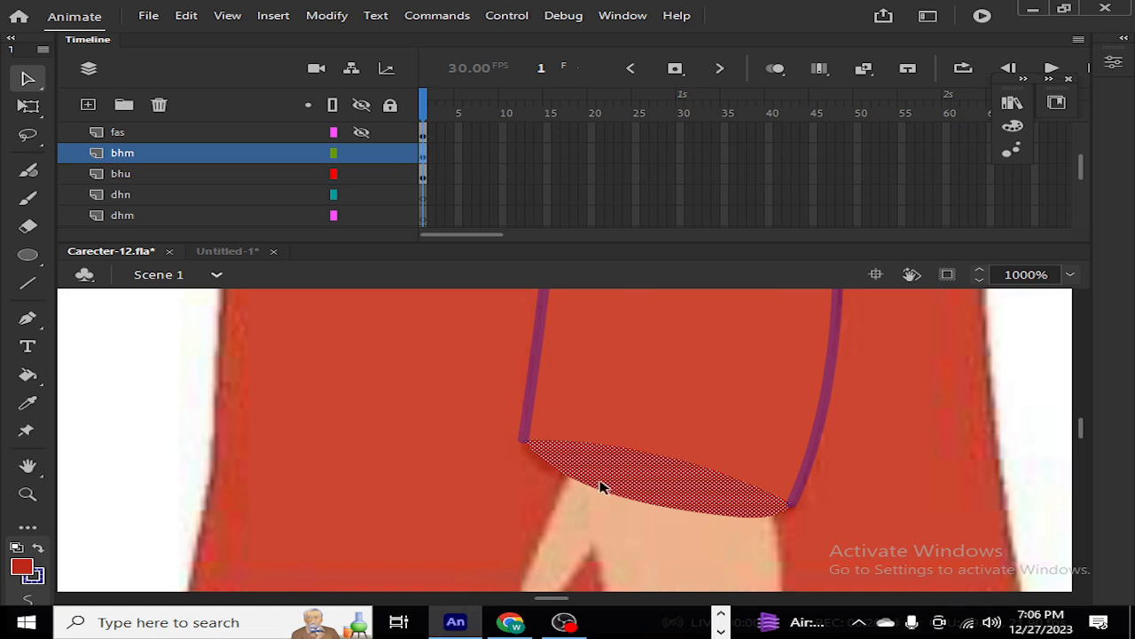
{"action": "key", "text": "Delete"}
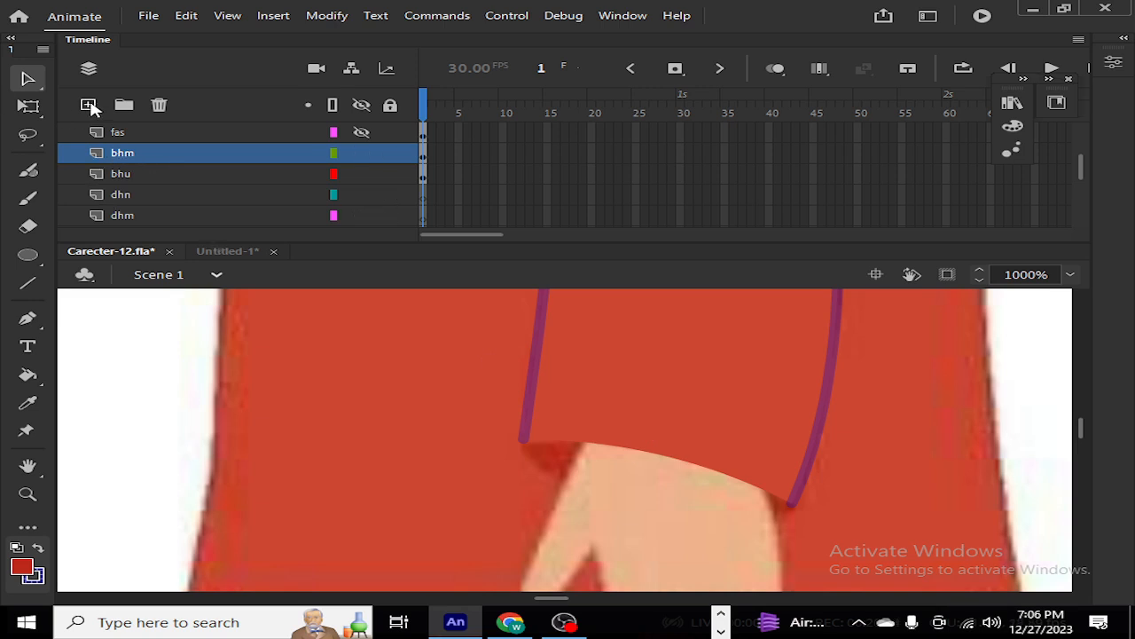
{"action": "double_click", "coordinate": [681, 419]}
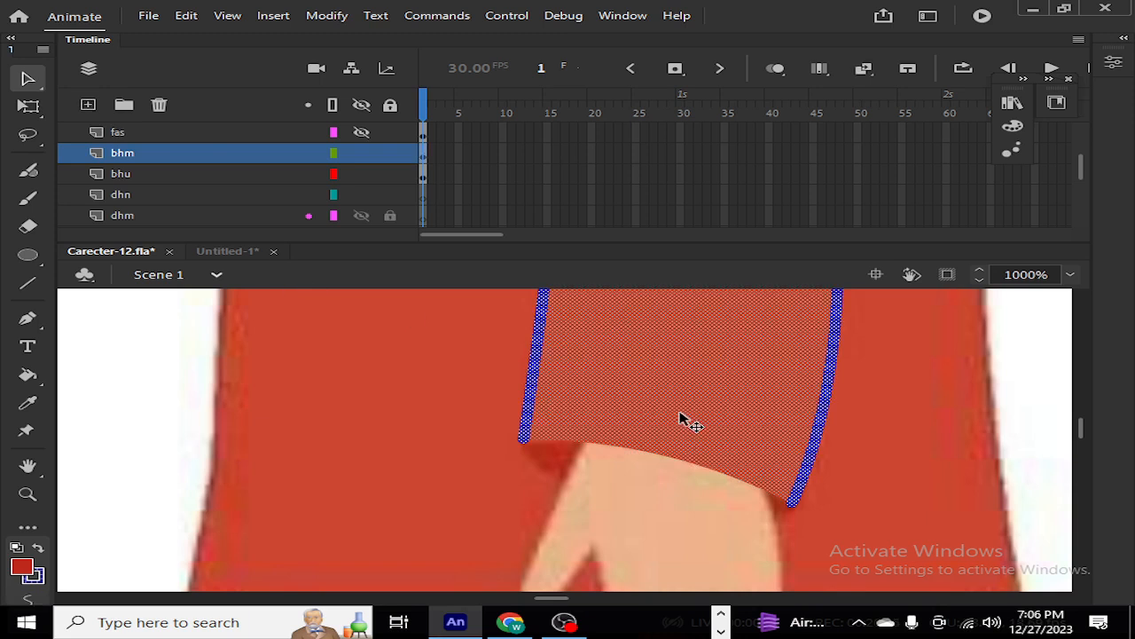
{"action": "left_click", "coordinate": [131, 436]}
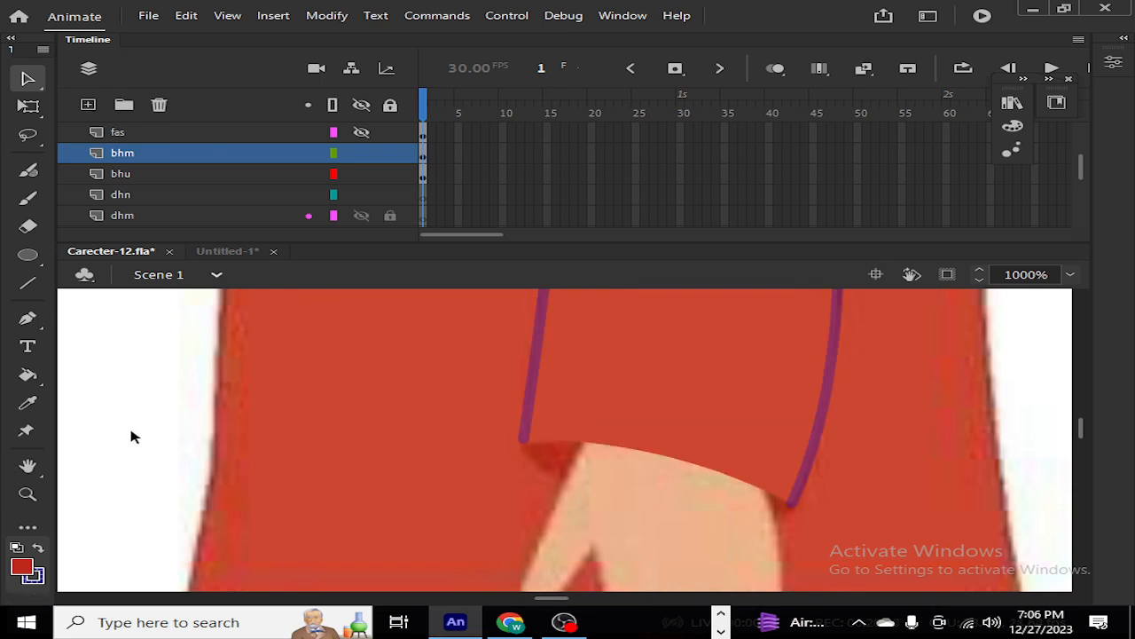
{"action": "left_click", "coordinate": [630, 423]}
{"action": "key", "text": "ctrl+g"}
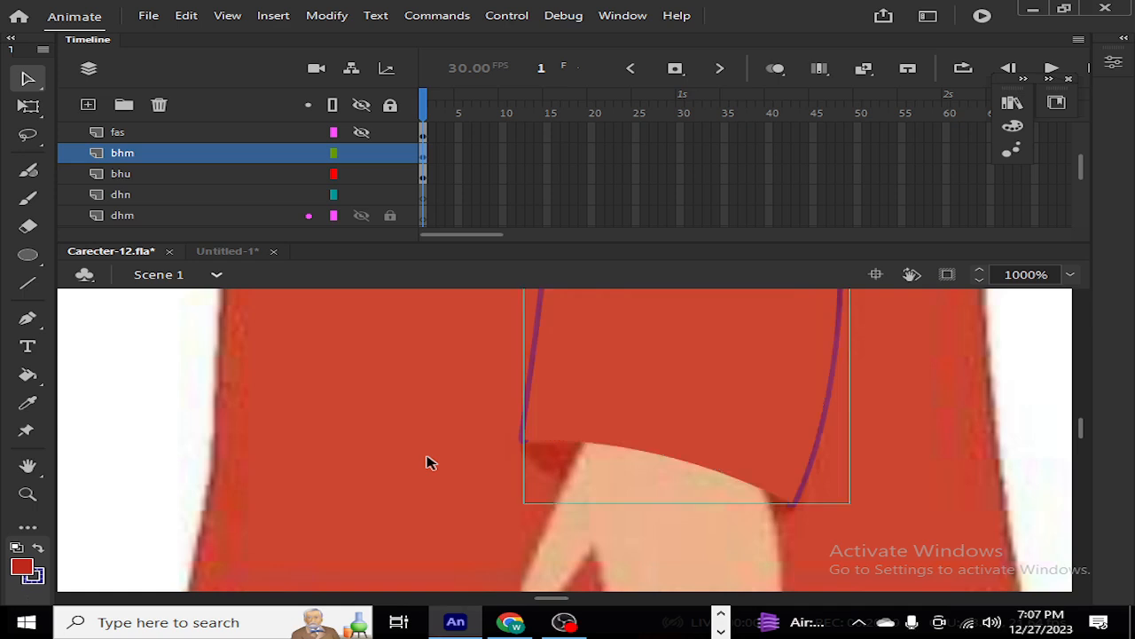
Step: Paste the dark red sleeve opening in place inside the forearm group, check it from the scene and reopen the group
{"action": "double_click", "coordinate": [661, 423]}
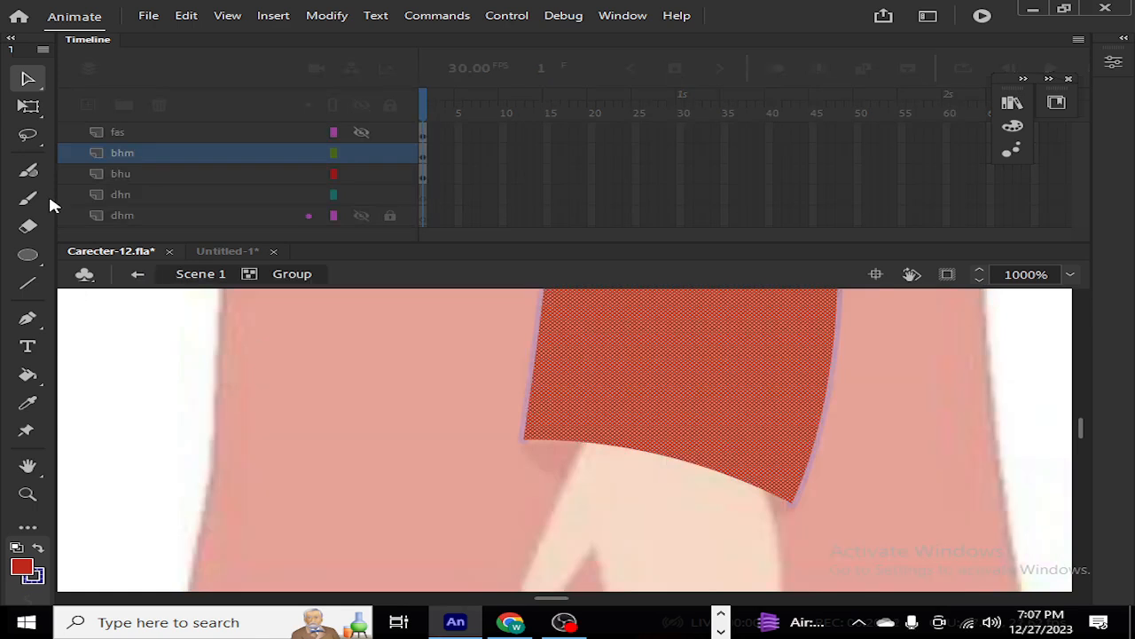
{"action": "left_click", "coordinate": [561, 446]}
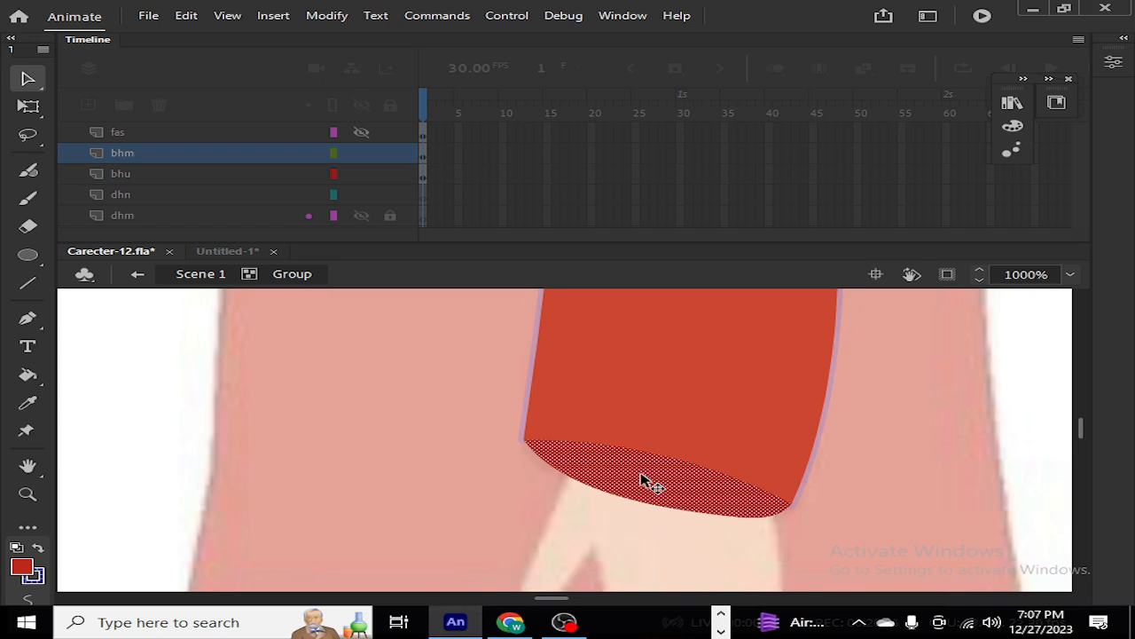
{"action": "double_click", "coordinate": [137, 455]}
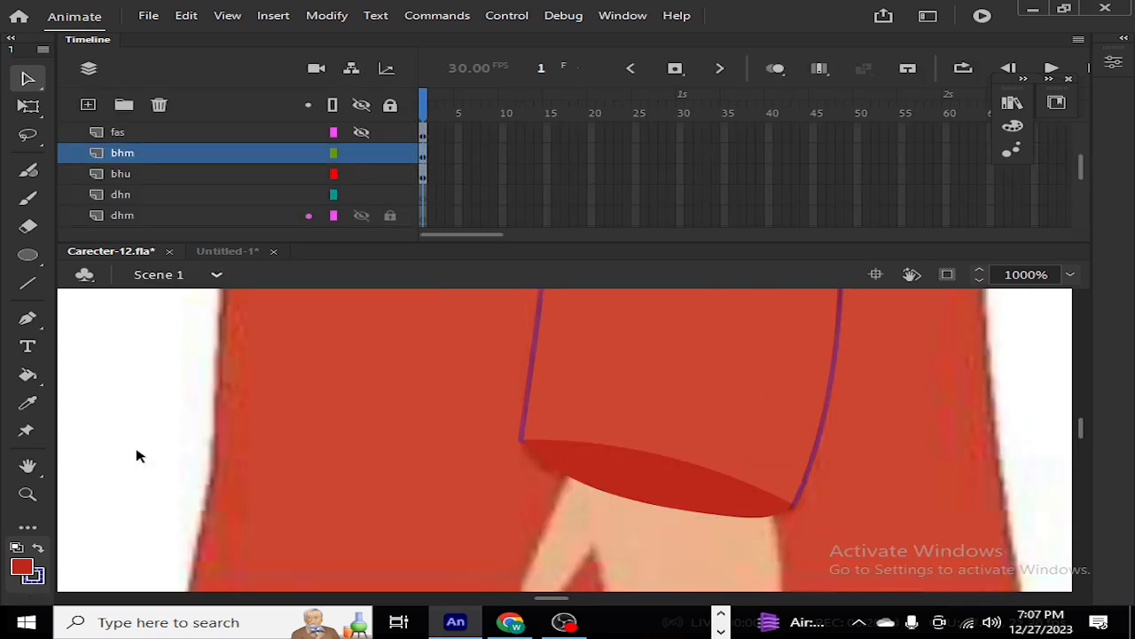
{"action": "double_click", "coordinate": [638, 489]}
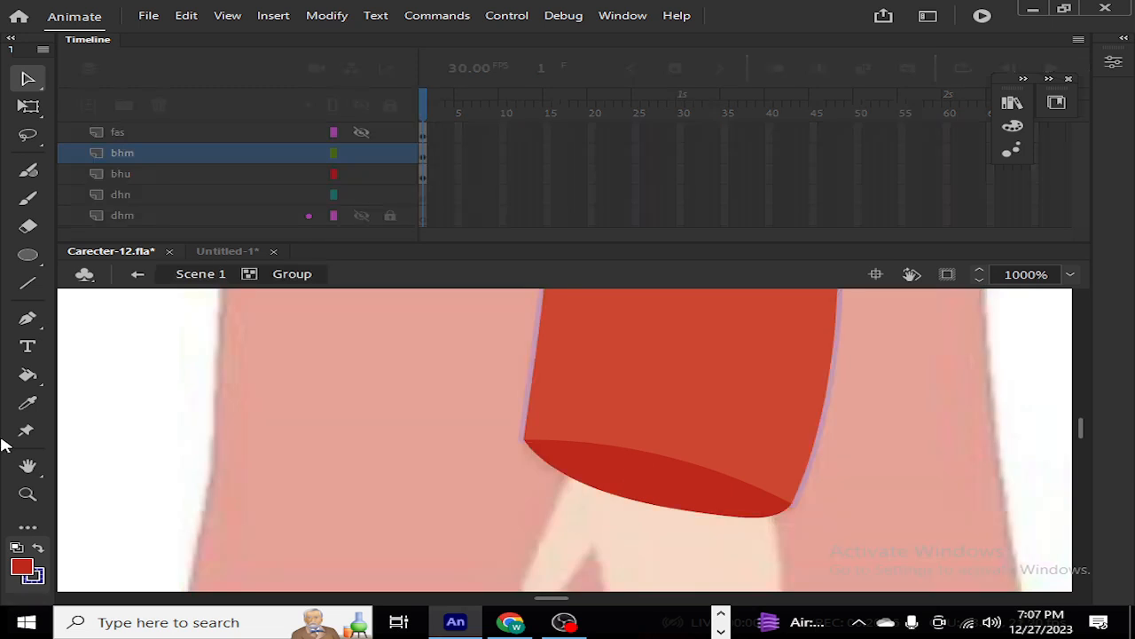
Step: Leave the forearm group, undo the pasted dark red sleeve opening, and return to the scene with nothing selected
{"action": "double_click", "coordinate": [133, 428]}
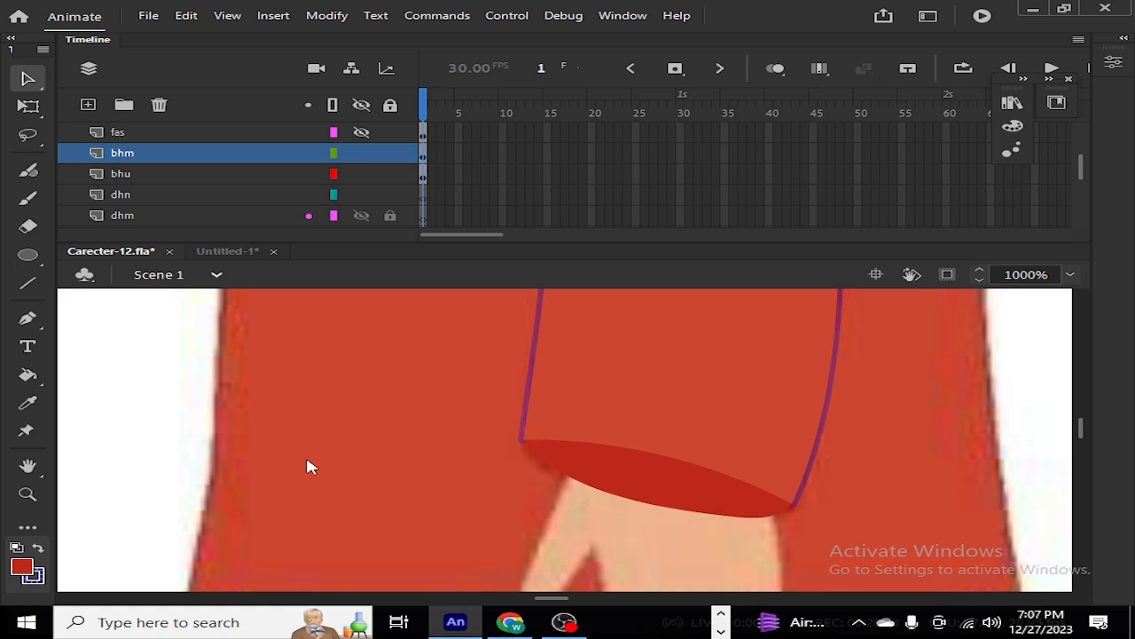
{"action": "key", "text": "ctrl+z"}
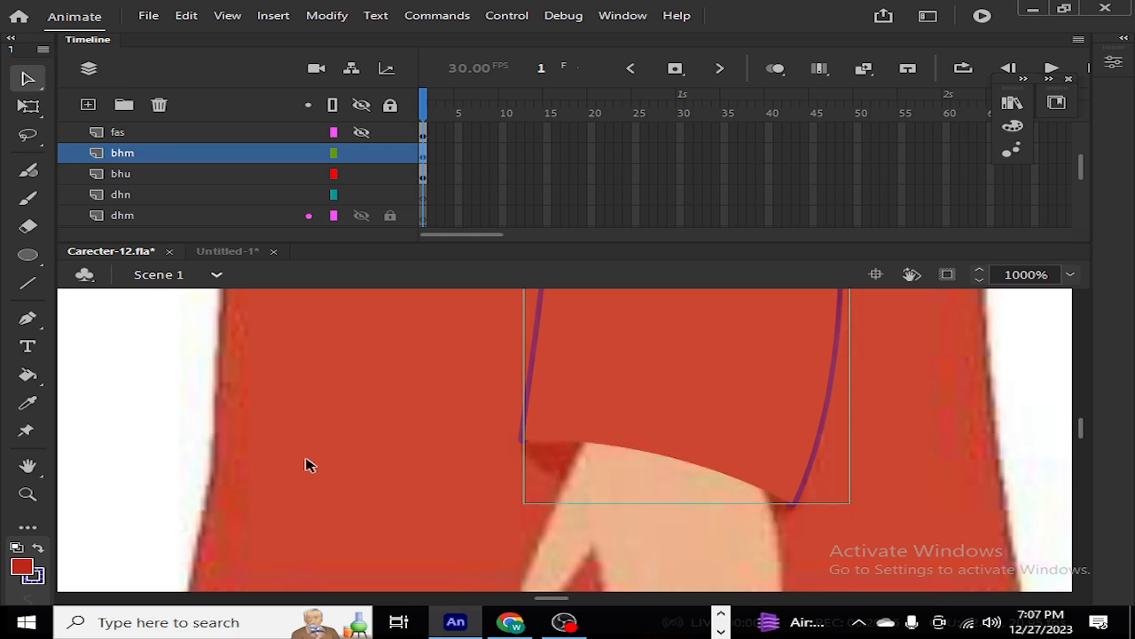
{"action": "double_click", "coordinate": [621, 412]}
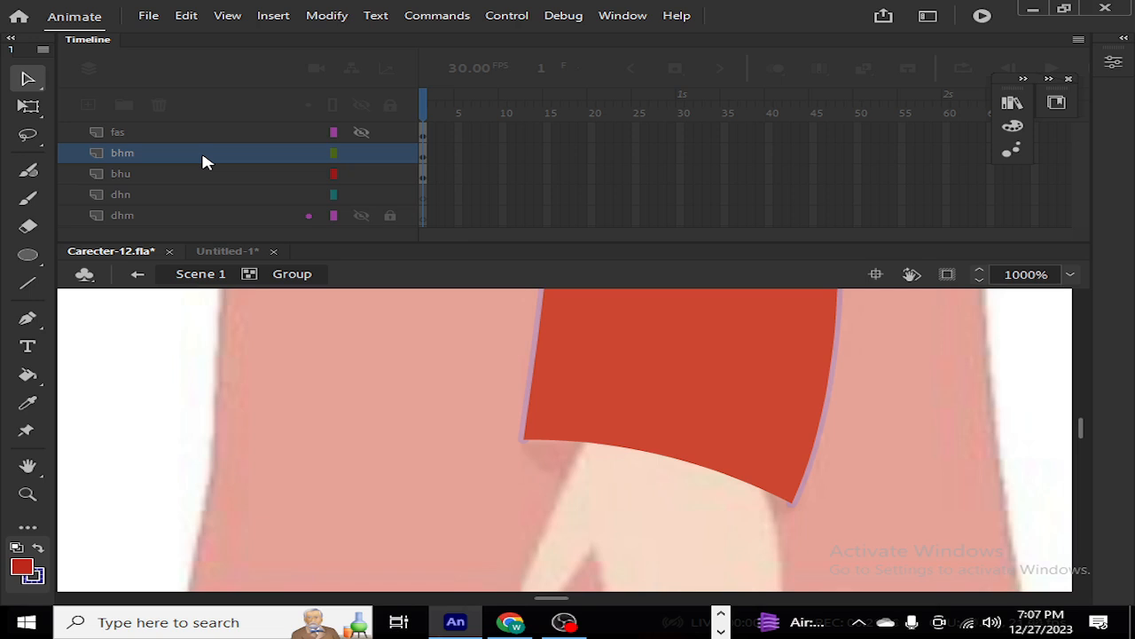
{"action": "left_click", "coordinate": [198, 275]}
{"action": "left_click", "coordinate": [242, 467]}
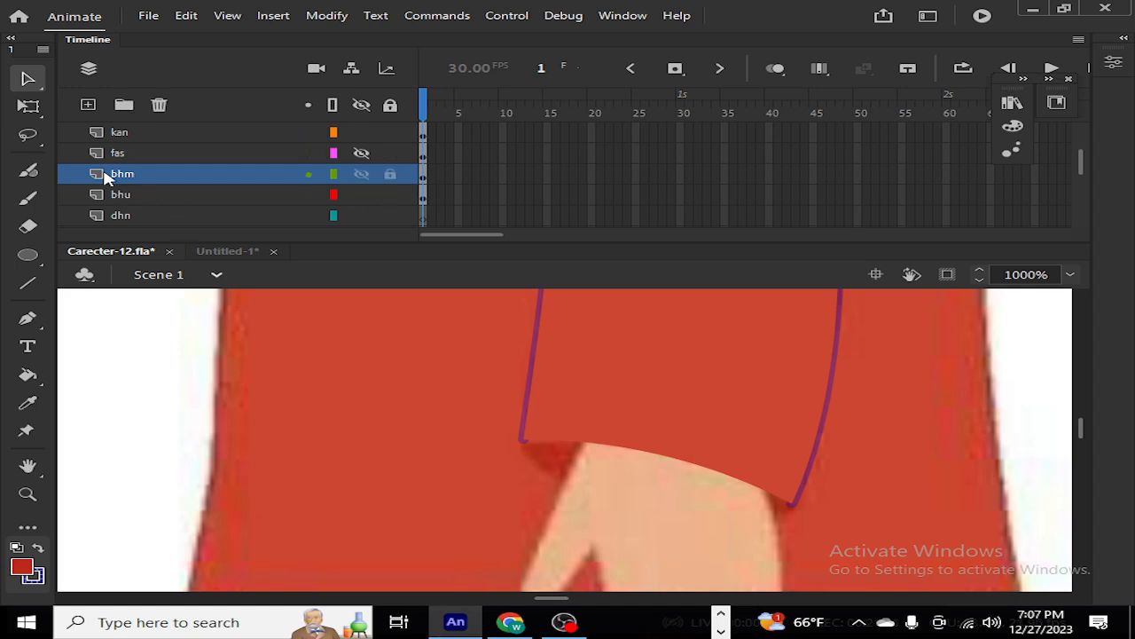
Step: Add a new layer directly above bhu and paste the dark red sleeve opening in place on it
{"action": "left_click", "coordinate": [111, 196]}
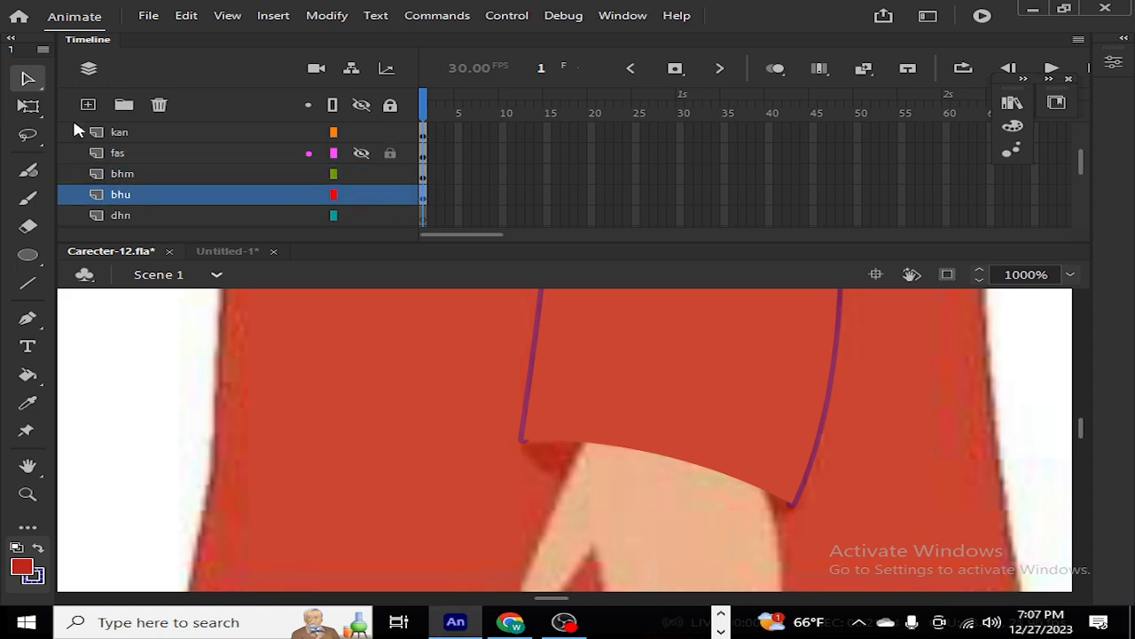
{"action": "left_click", "coordinate": [88, 105]}
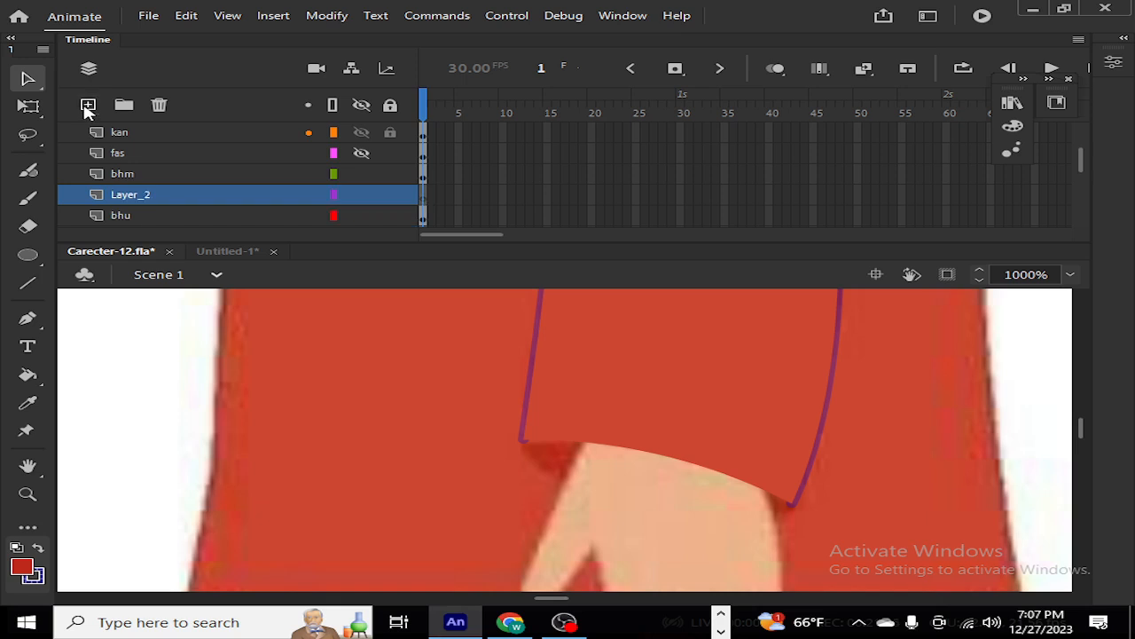
{"action": "double_click", "coordinate": [149, 194]}
{"action": "key", "text": "Return"}
{"action": "key", "text": "ctrl+shift+v"}
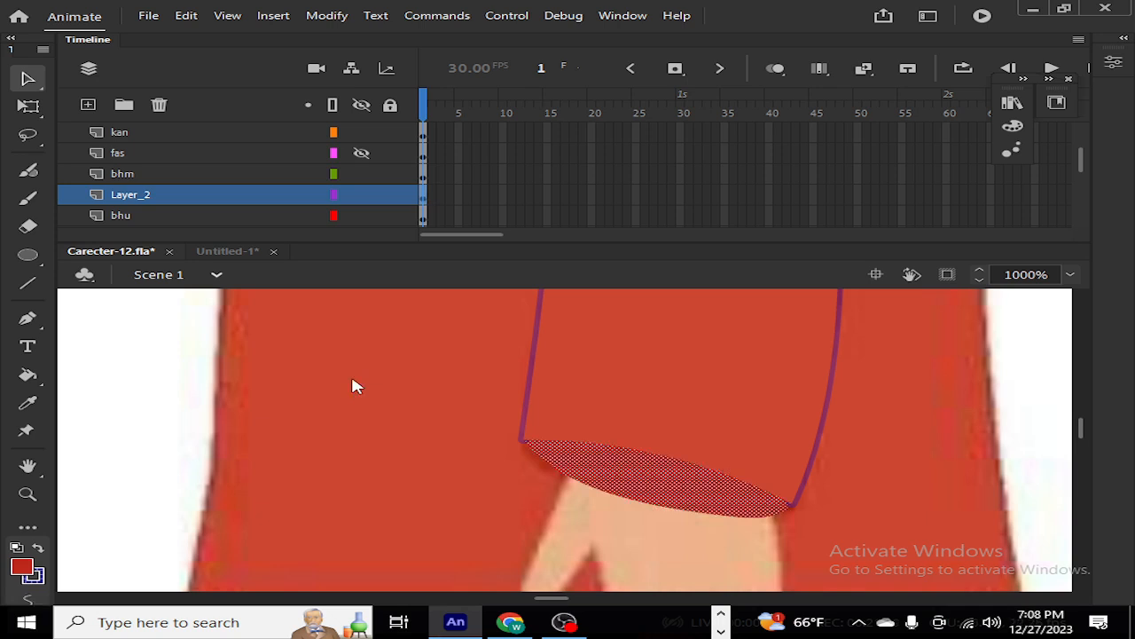
{"action": "left_click", "coordinate": [424, 485]}
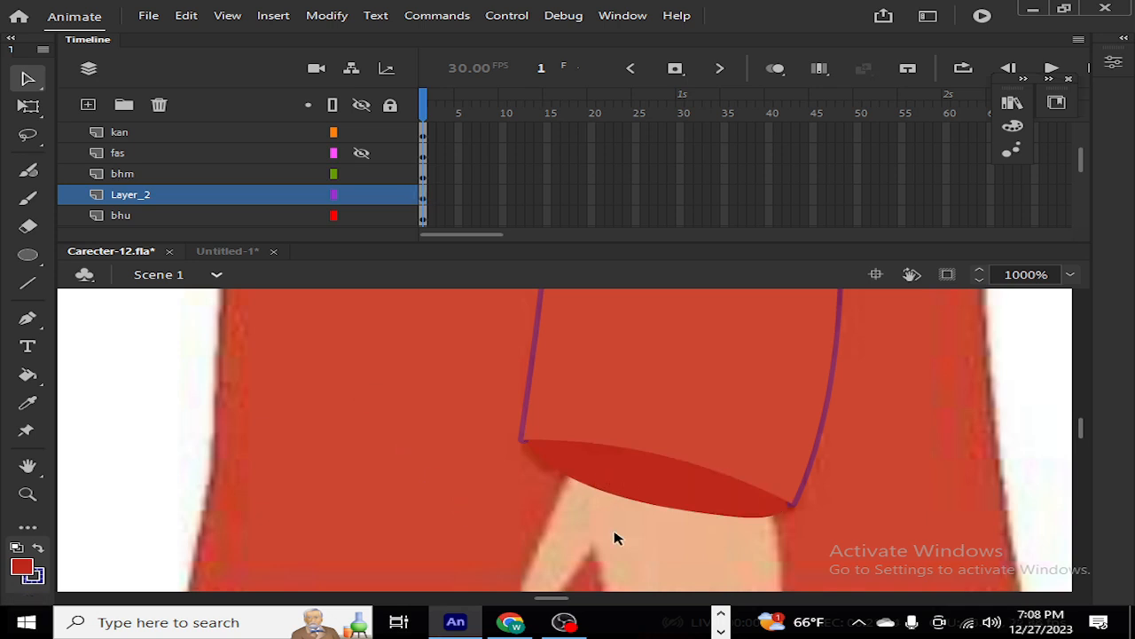
Step: Hide Layer_2, which holds the sleeve opening, and make bhn the active layer for the near hand
{"action": "left_click", "coordinate": [620, 487]}
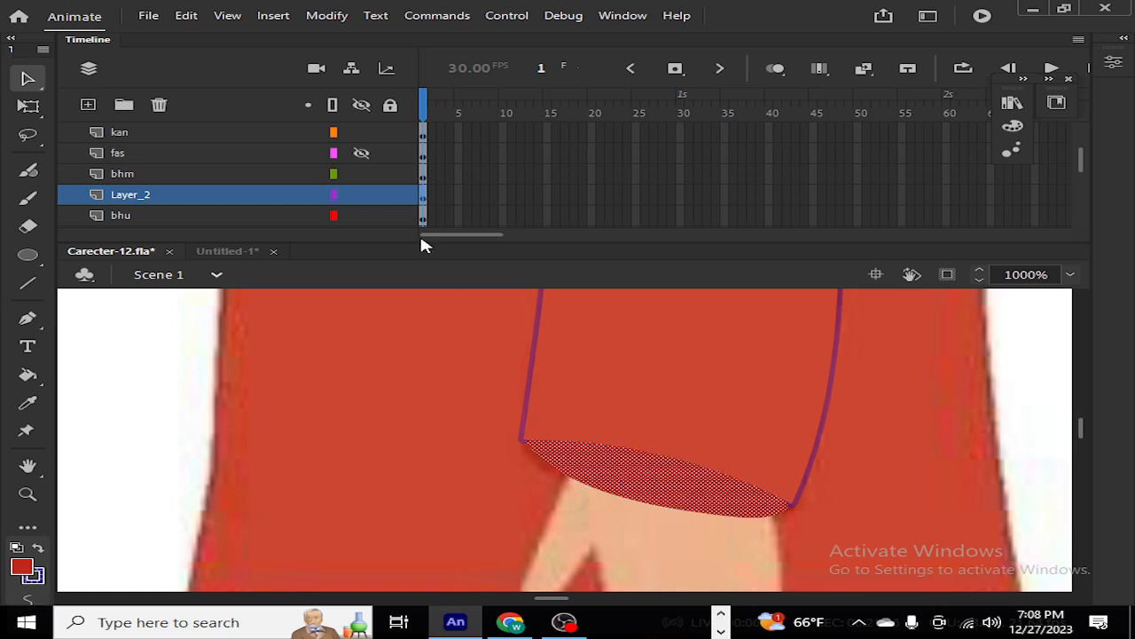
{"action": "left_click", "coordinate": [361, 195]}
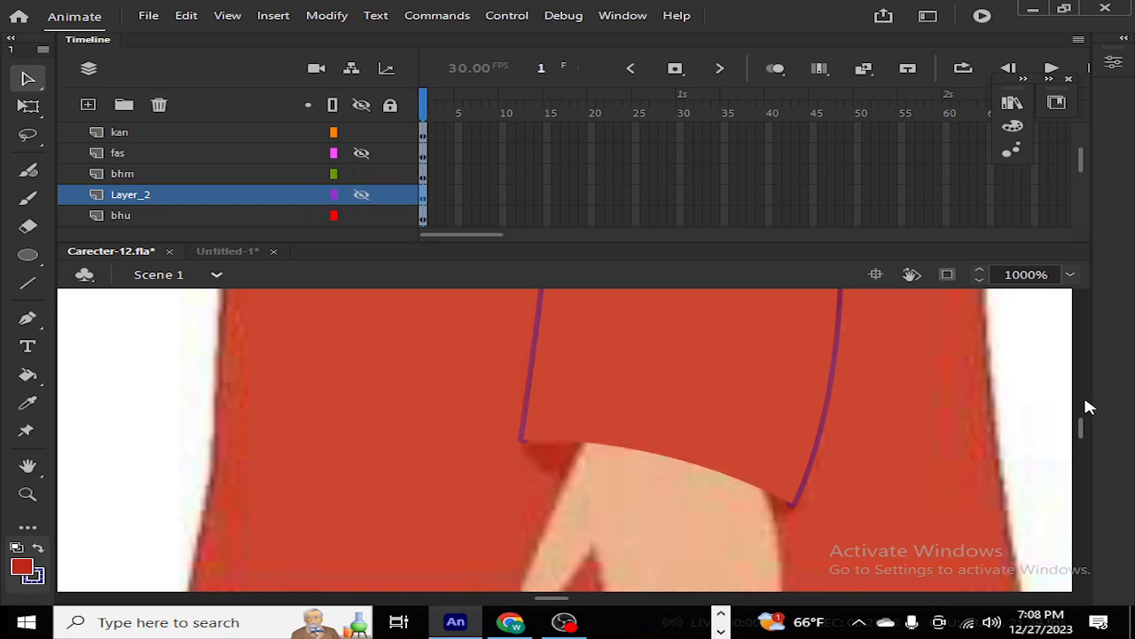
{"action": "left_click_drag", "start_coordinate": [1083, 427], "coordinate": [1088, 423]}
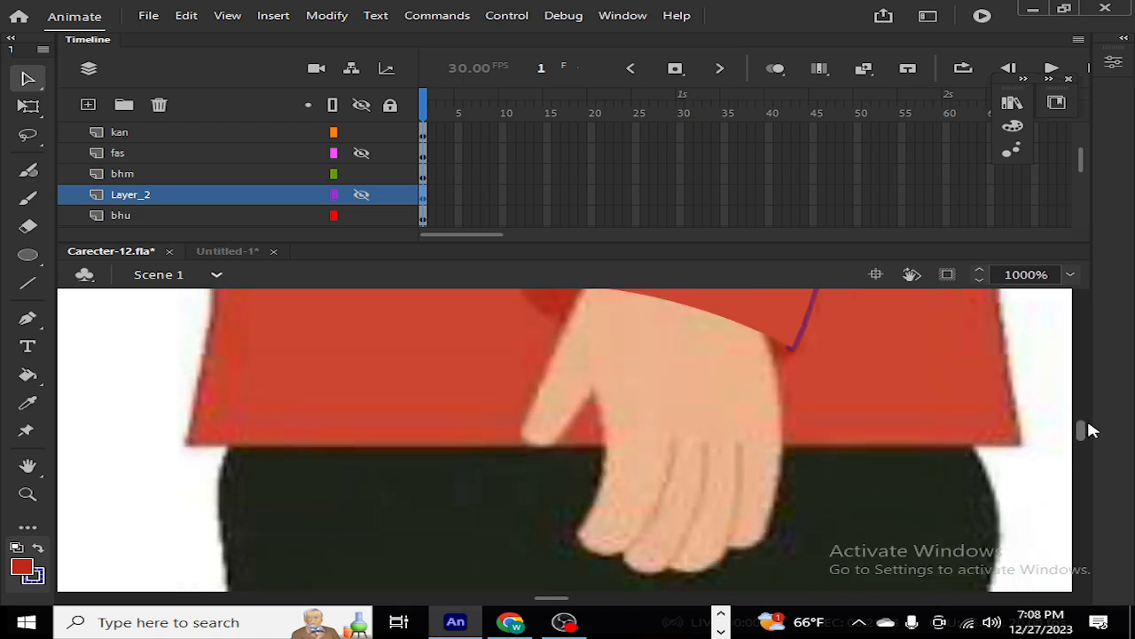
{"action": "key", "text": "ctrl+minus"}
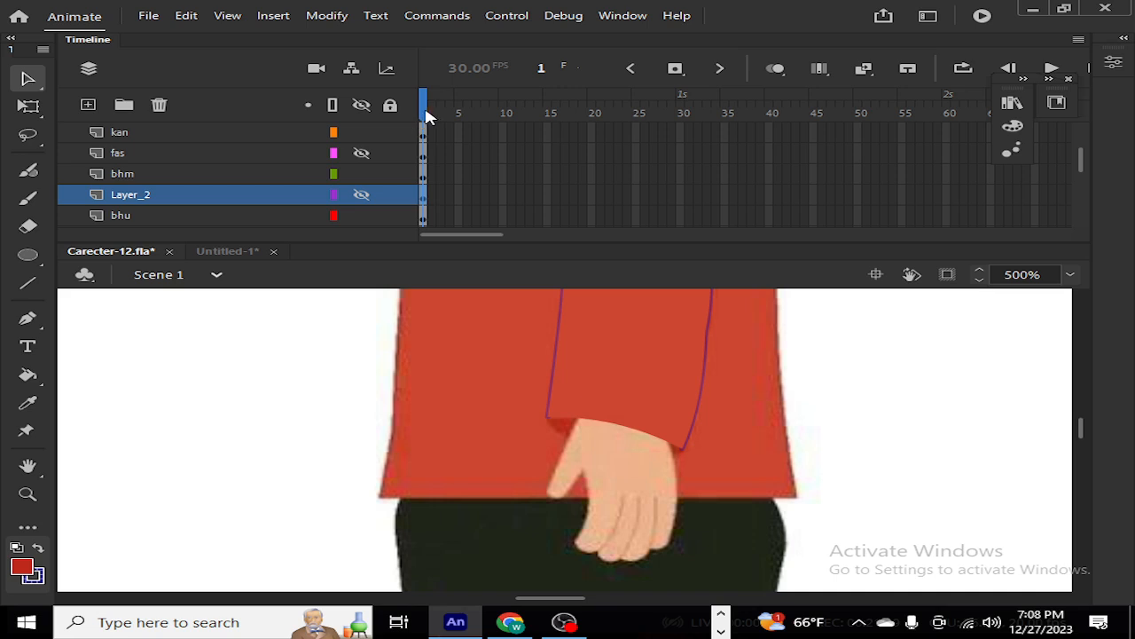
{"action": "left_click_drag", "start_coordinate": [1087, 165], "coordinate": [1084, 190]}
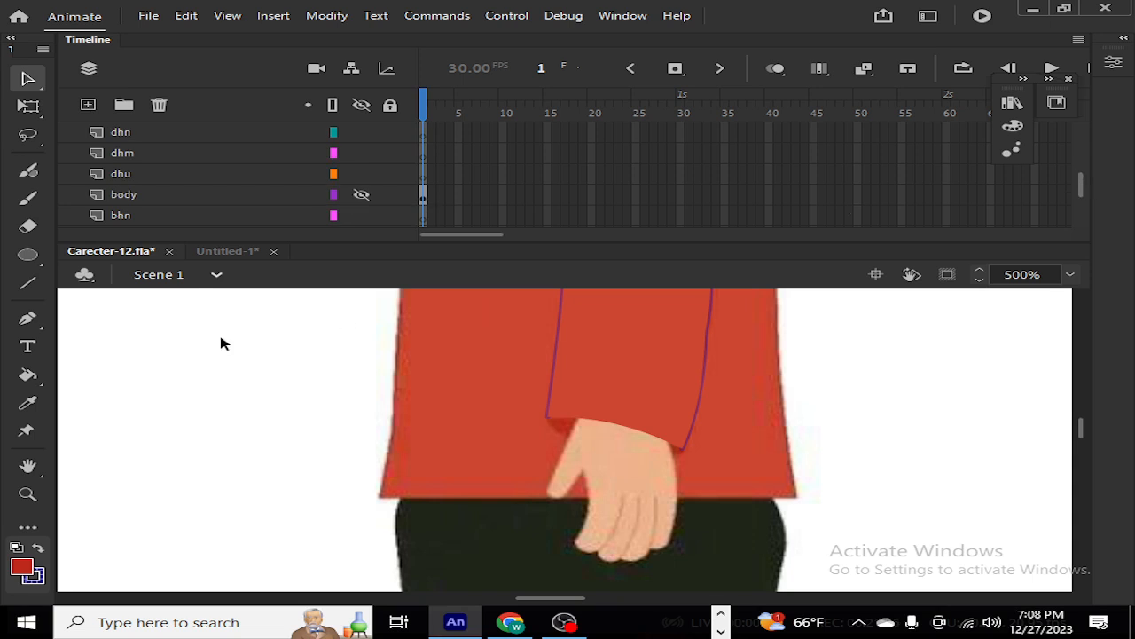
{"action": "left_click", "coordinate": [188, 214]}
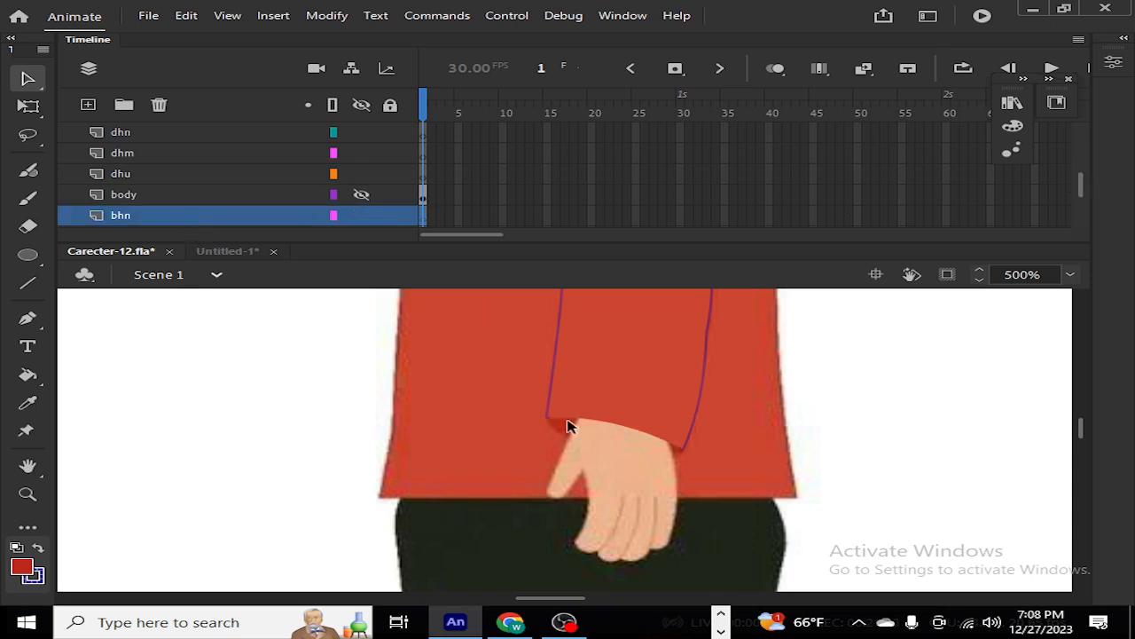
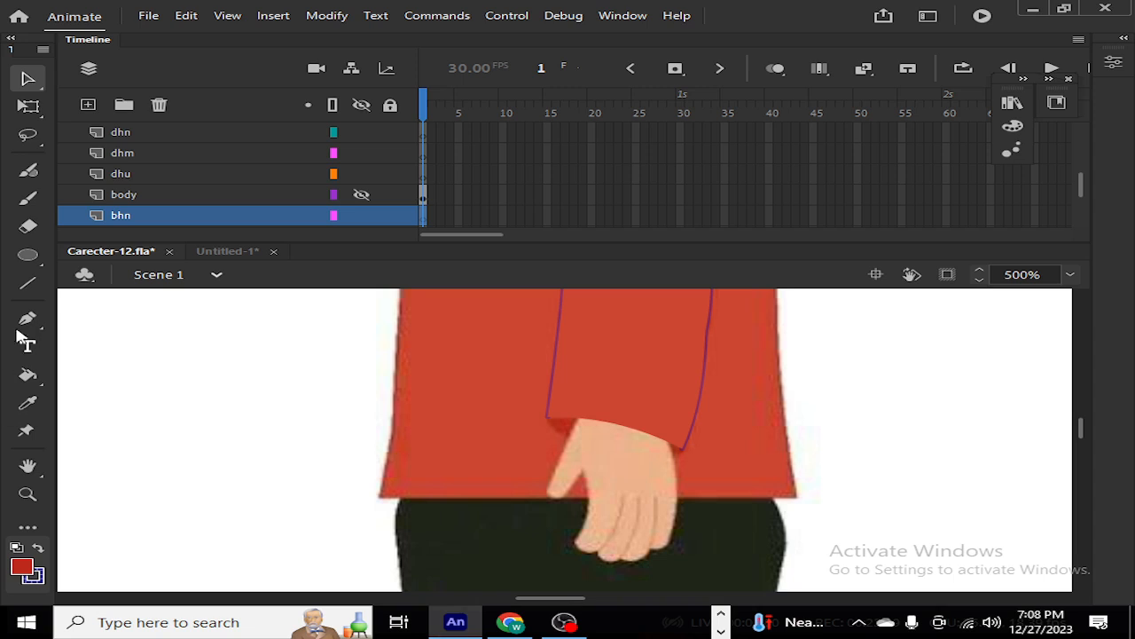
Step: Draw a short slanted line on bhn beneath the forearm above the wrist, and undo the extra vertical line over the hand
{"action": "left_click", "coordinate": [28, 284]}
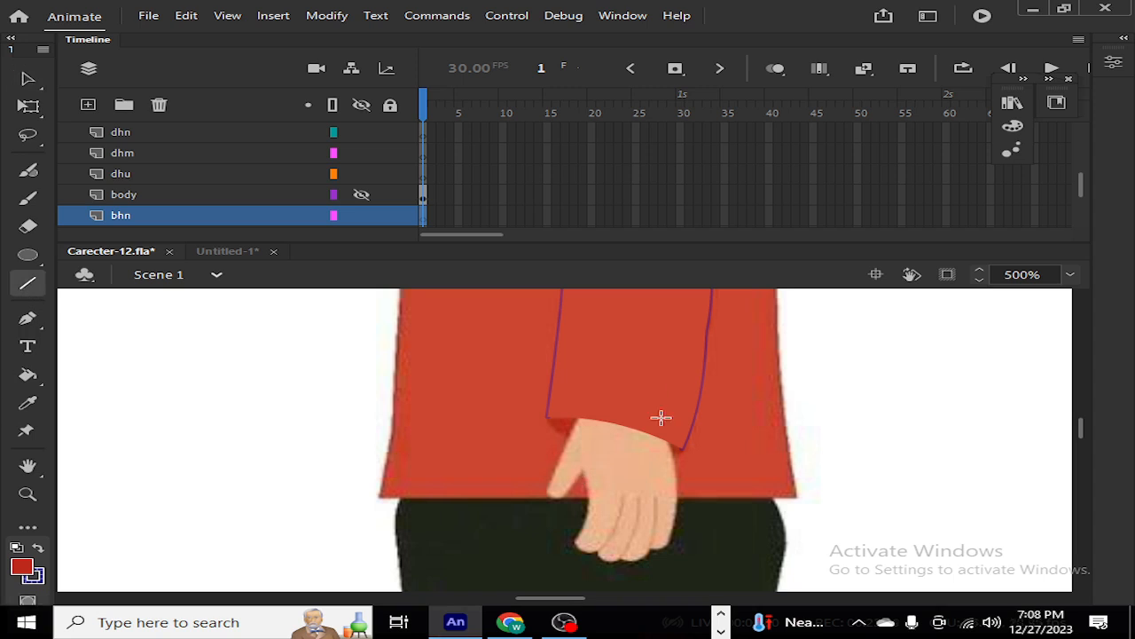
{"action": "left_click", "coordinate": [591, 400]}
{"action": "left_click_drag", "start_coordinate": [612, 455], "coordinate": [611, 530]}
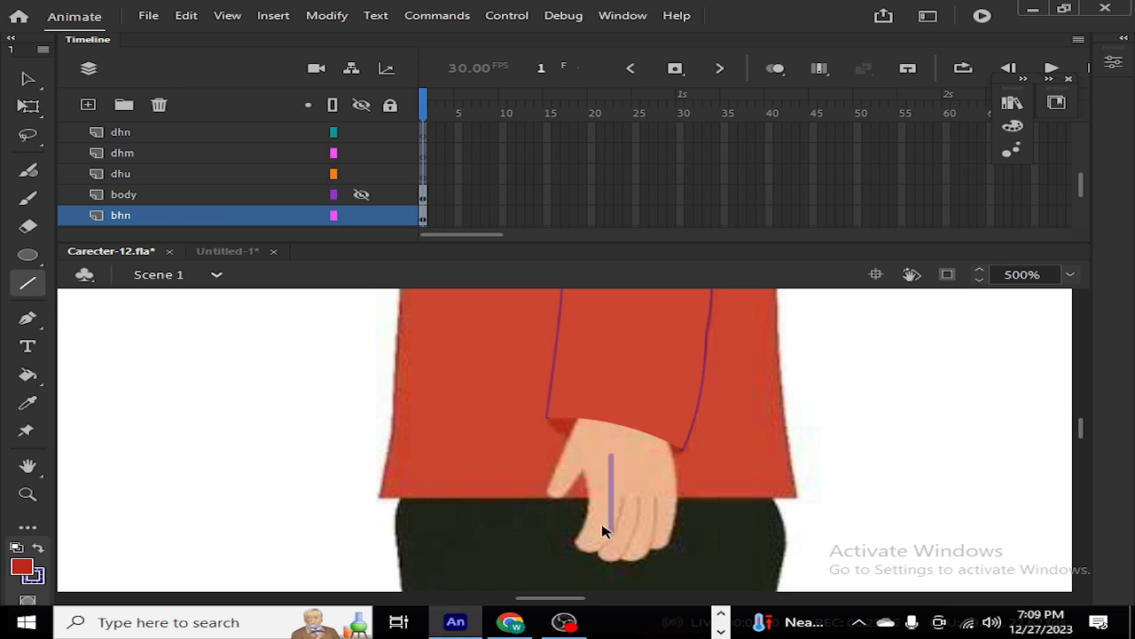
{"action": "key", "text": "ctrl+z"}
Step: Break apart the forearm group on bhm into its raw fill and outlines, and deselect them
{"action": "key", "text": "v"}
{"action": "left_click", "coordinate": [629, 404]}
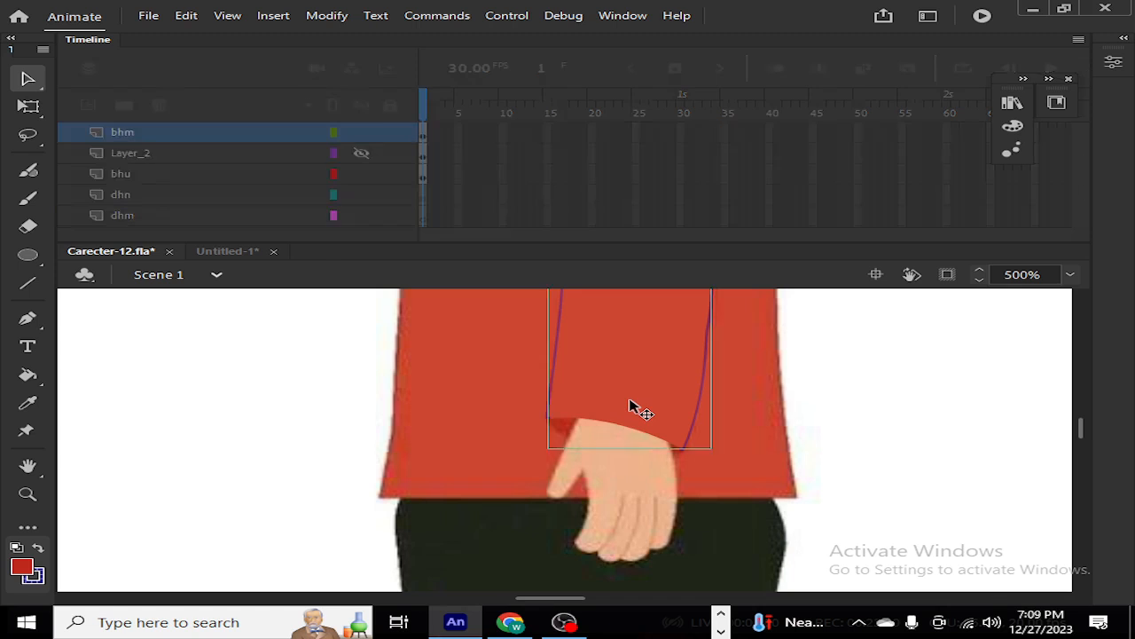
{"action": "double_click", "coordinate": [630, 405]}
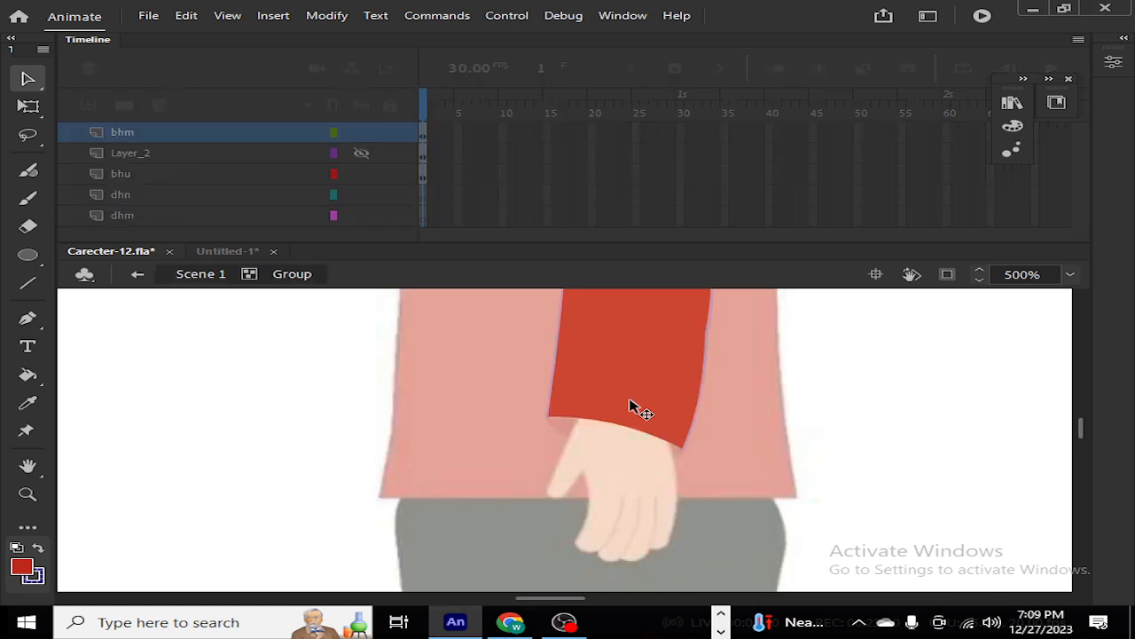
{"action": "double_click", "coordinate": [293, 438]}
{"action": "key", "text": "ctrl+b"}
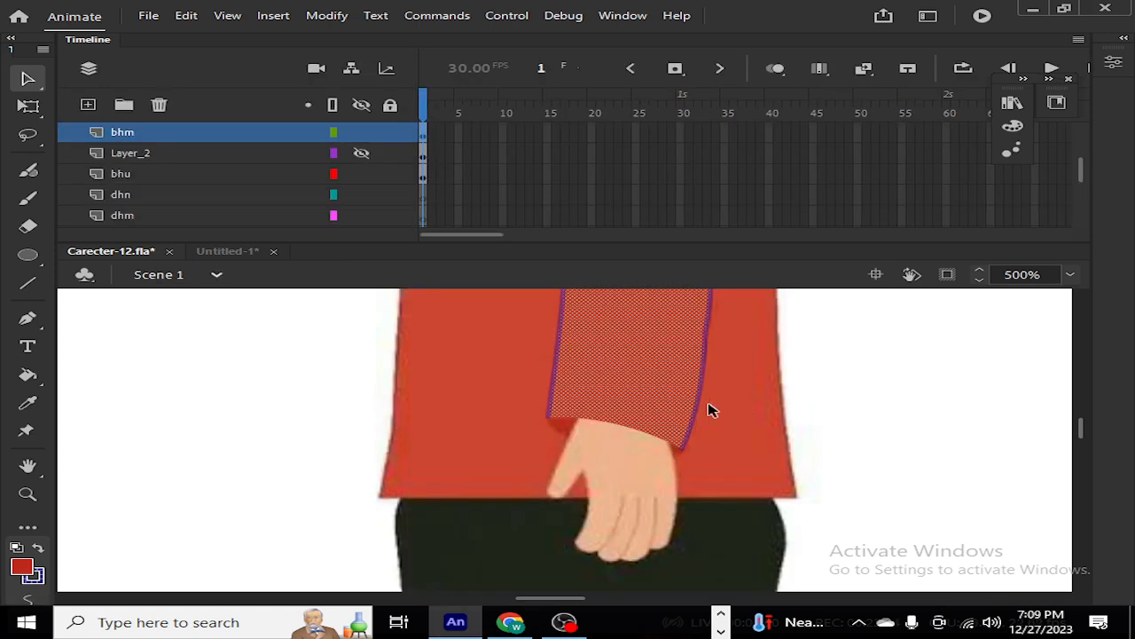
{"action": "left_click", "coordinate": [261, 441]}
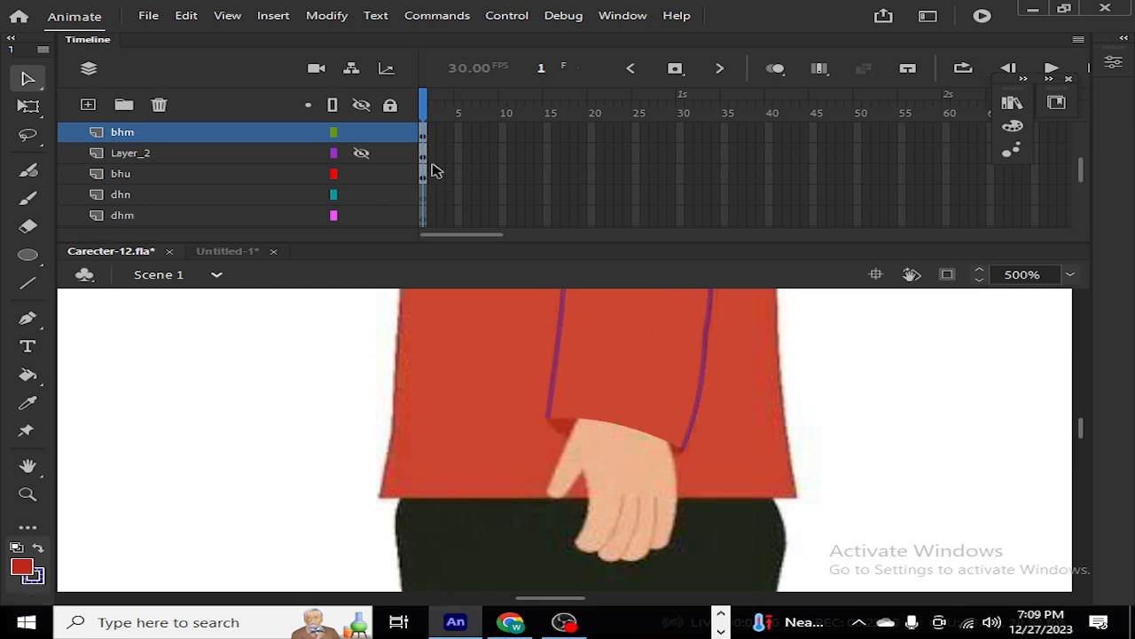
{"action": "left_click_drag", "start_coordinate": [1081, 173], "coordinate": [1090, 200]}
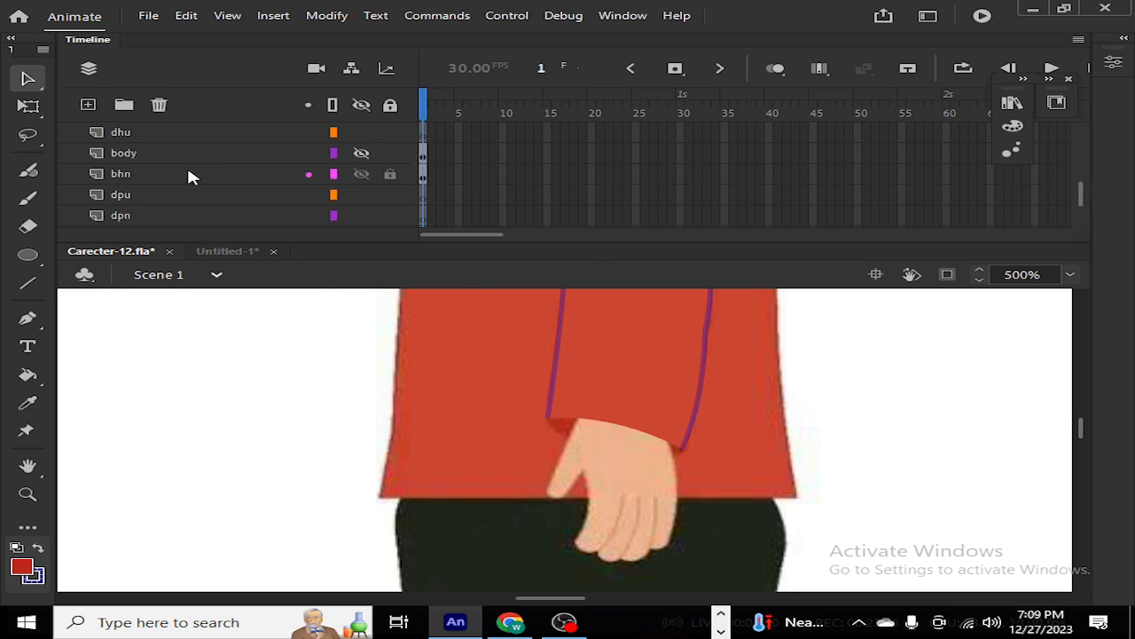
{"action": "left_click", "coordinate": [167, 182]}
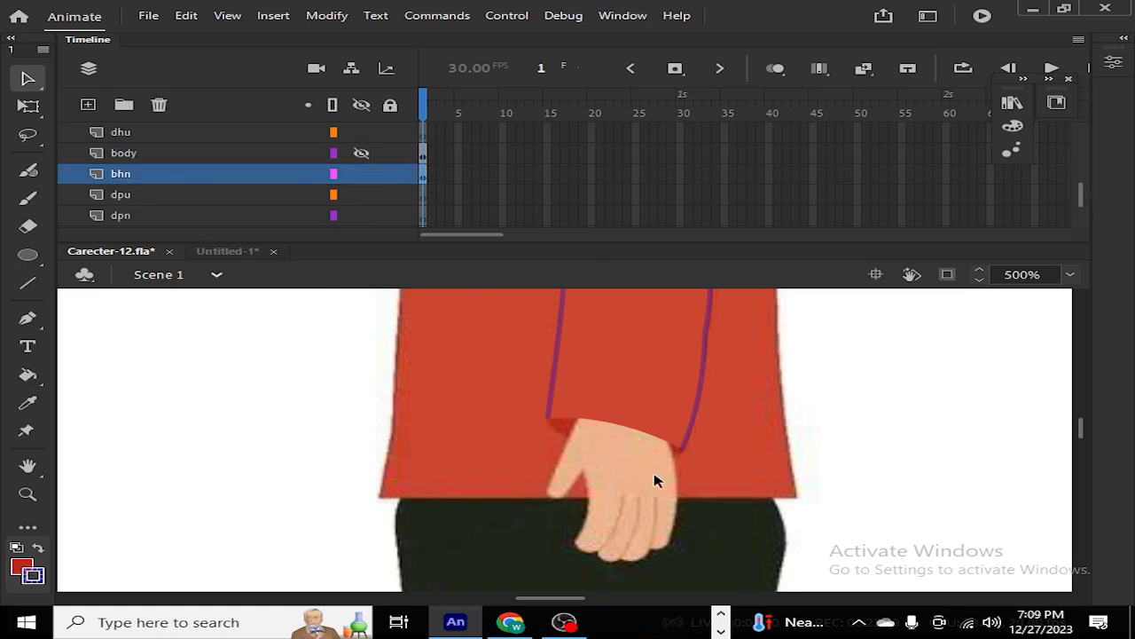
{"action": "left_click", "coordinate": [27, 283]}
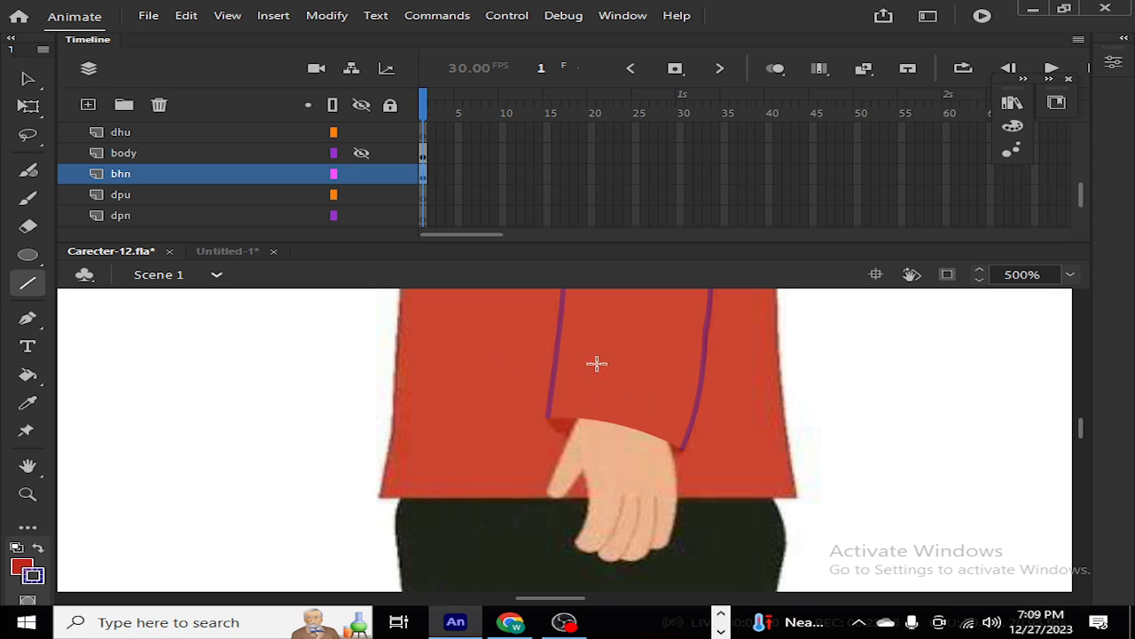
{"action": "left_click_drag", "start_coordinate": [581, 420], "coordinate": [552, 483]}
{"action": "key", "text": "ctrl+z"}
{"action": "key", "text": "v"}
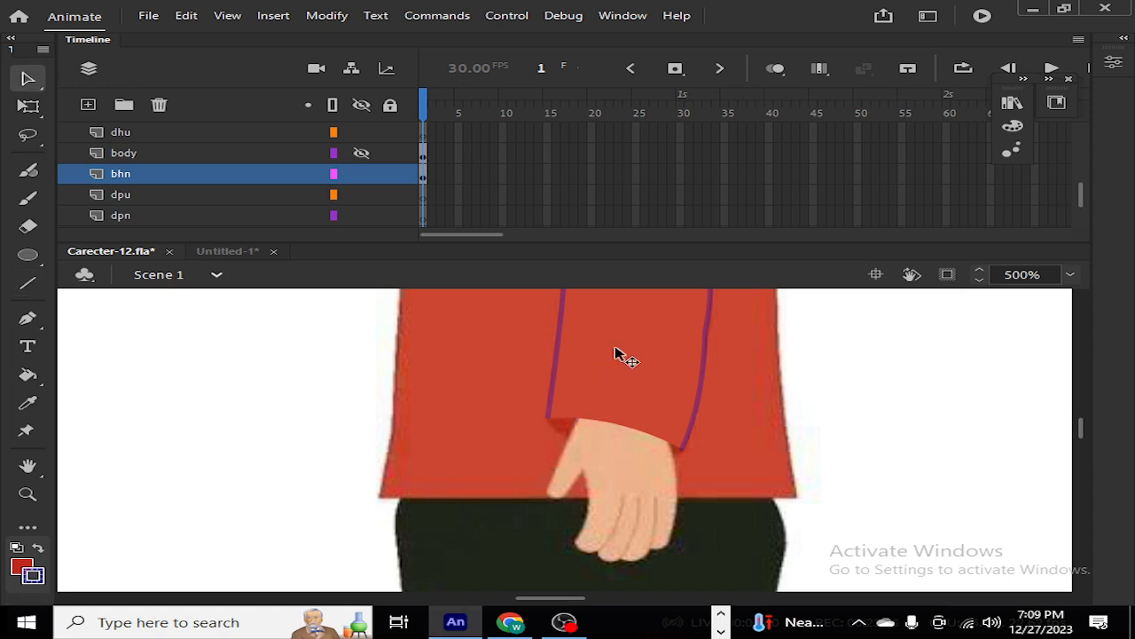
Step: Select the forearm artwork to find its layer and hide the bhm layer
{"action": "left_click", "coordinate": [615, 367]}
{"action": "double_click", "coordinate": [616, 367]}
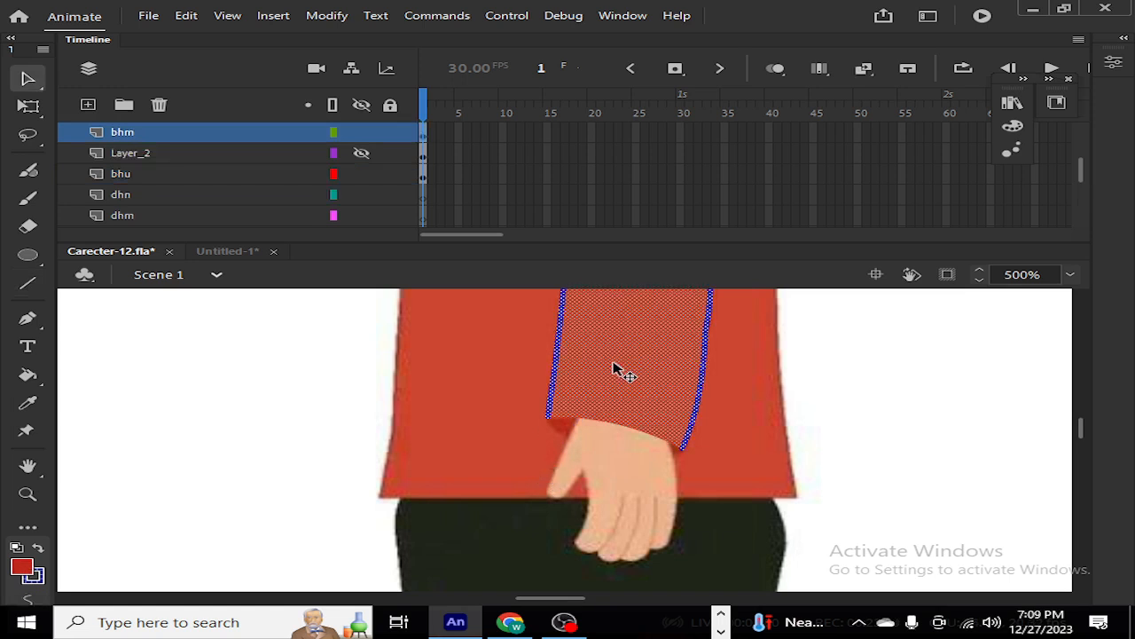
{"action": "left_click", "coordinate": [361, 132]}
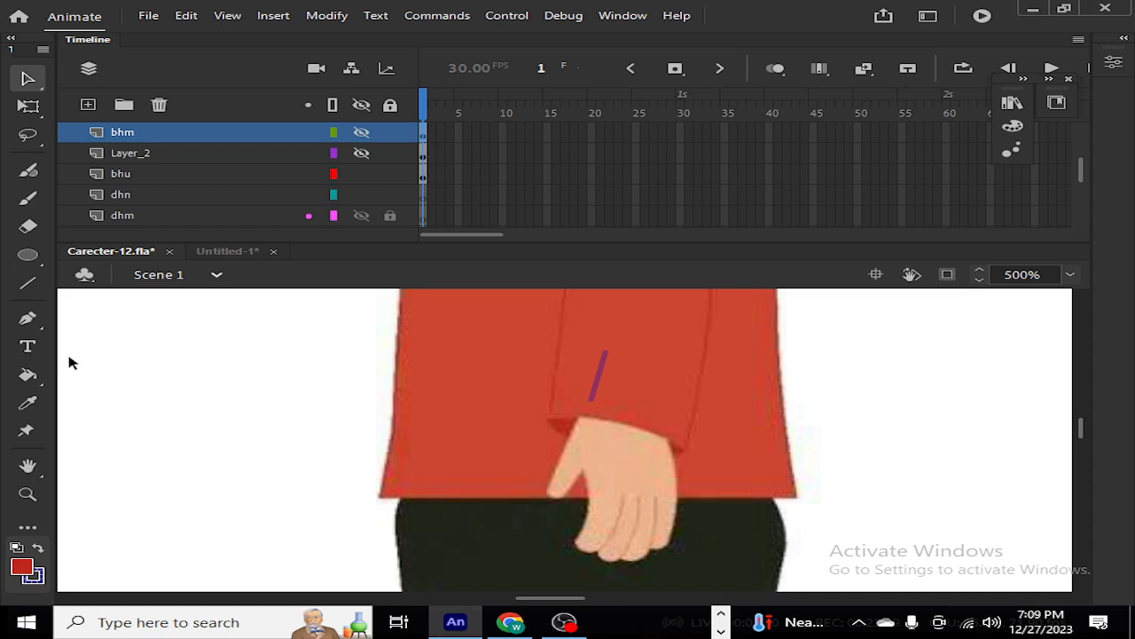
Step: On bhn, extend the wrist line with straight segments along the thumb, around its tip and down the index finger's outer edge
{"action": "key", "text": "n"}
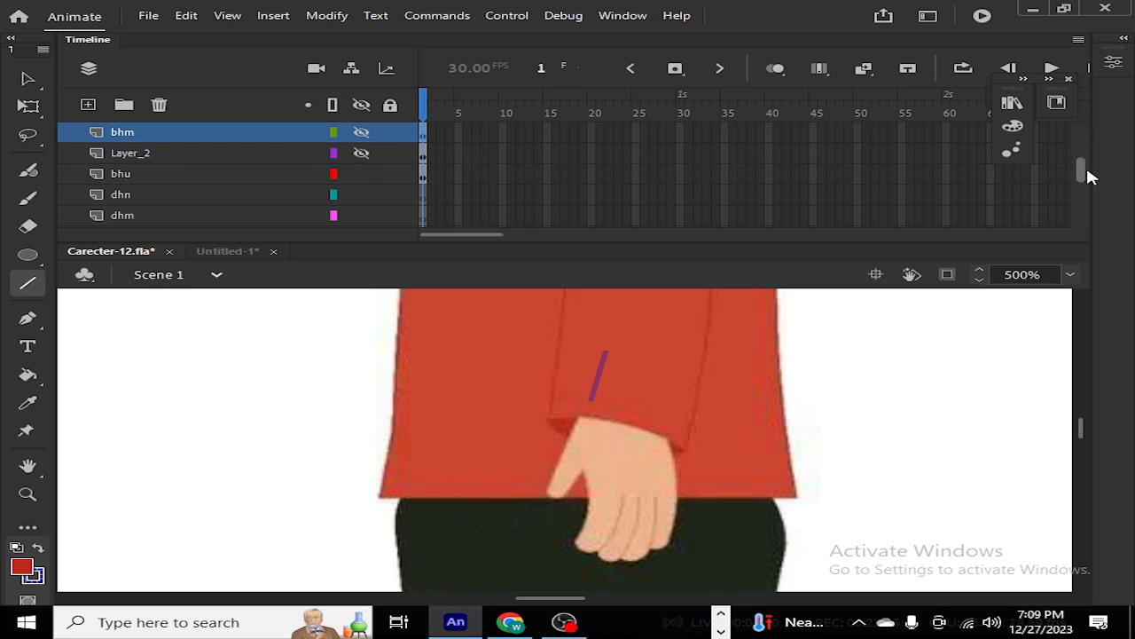
{"action": "left_click_drag", "start_coordinate": [1082, 167], "coordinate": [1086, 189]}
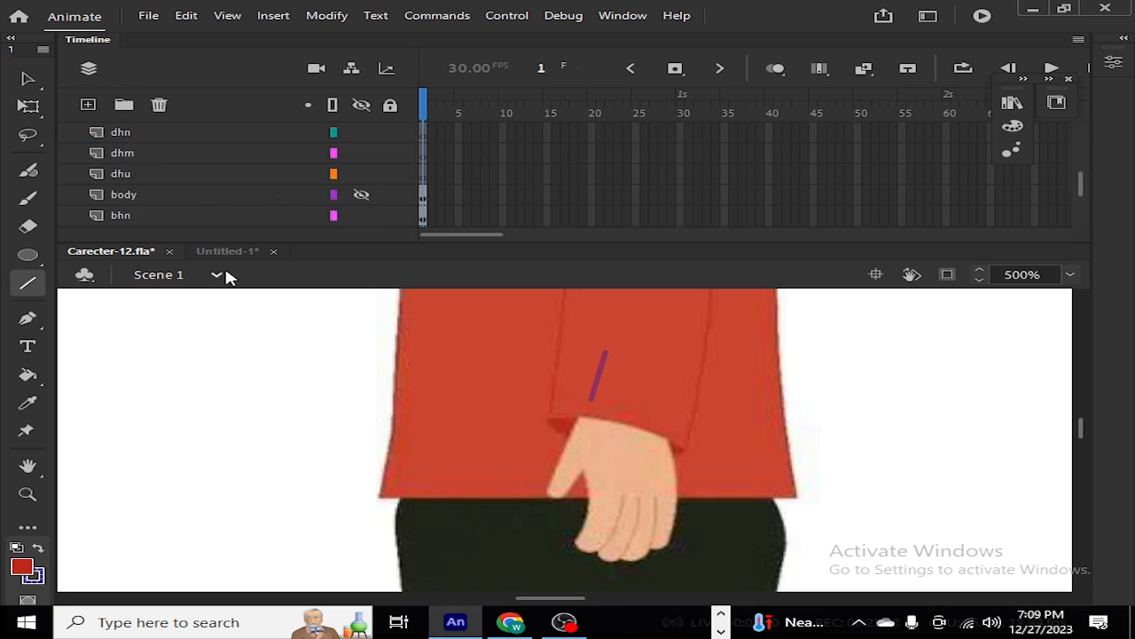
{"action": "left_click", "coordinate": [167, 215]}
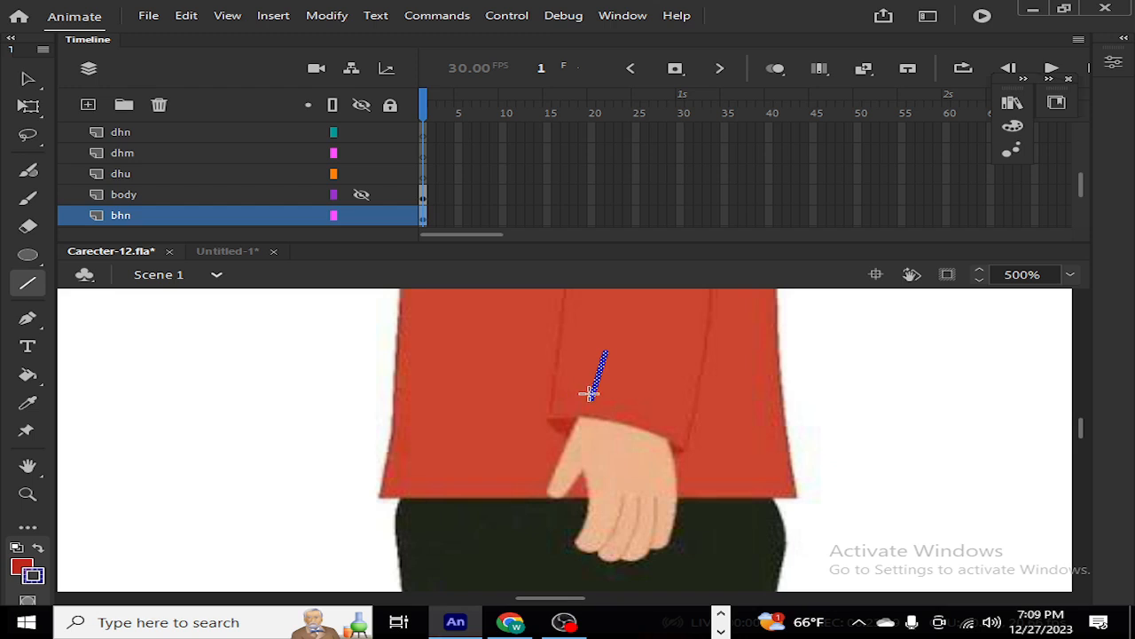
{"action": "left_click_drag", "start_coordinate": [590, 395], "coordinate": [547, 490]}
{"action": "left_click_drag", "start_coordinate": [552, 489], "coordinate": [581, 548]}
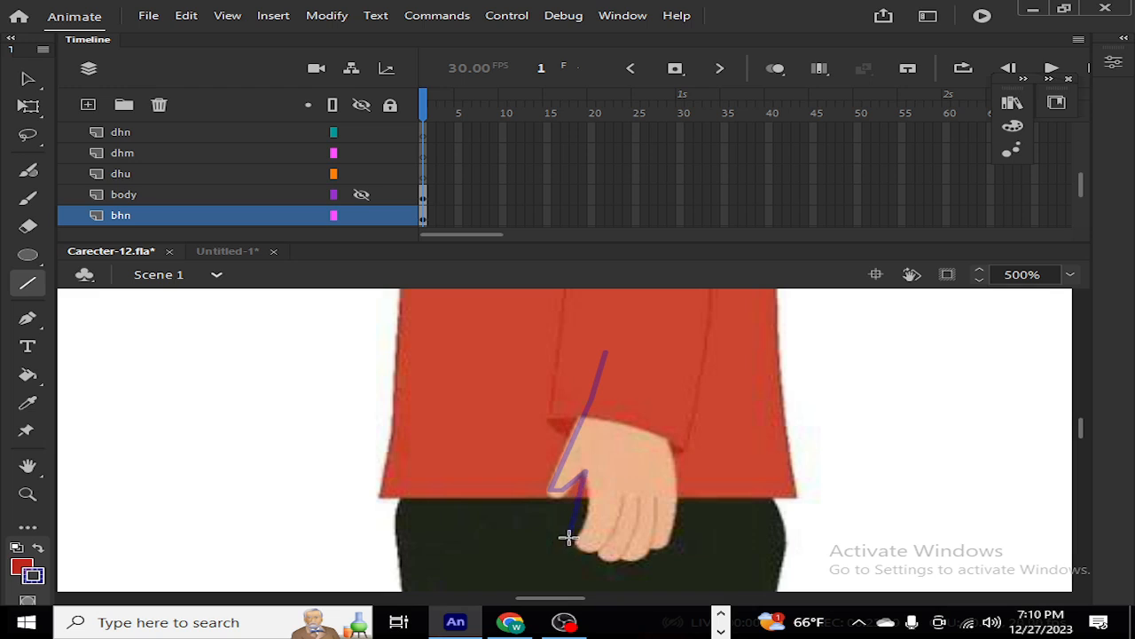
{"action": "left_click_drag", "start_coordinate": [576, 536], "coordinate": [571, 544]}
{"action": "key", "text": "ctrl+equal"}
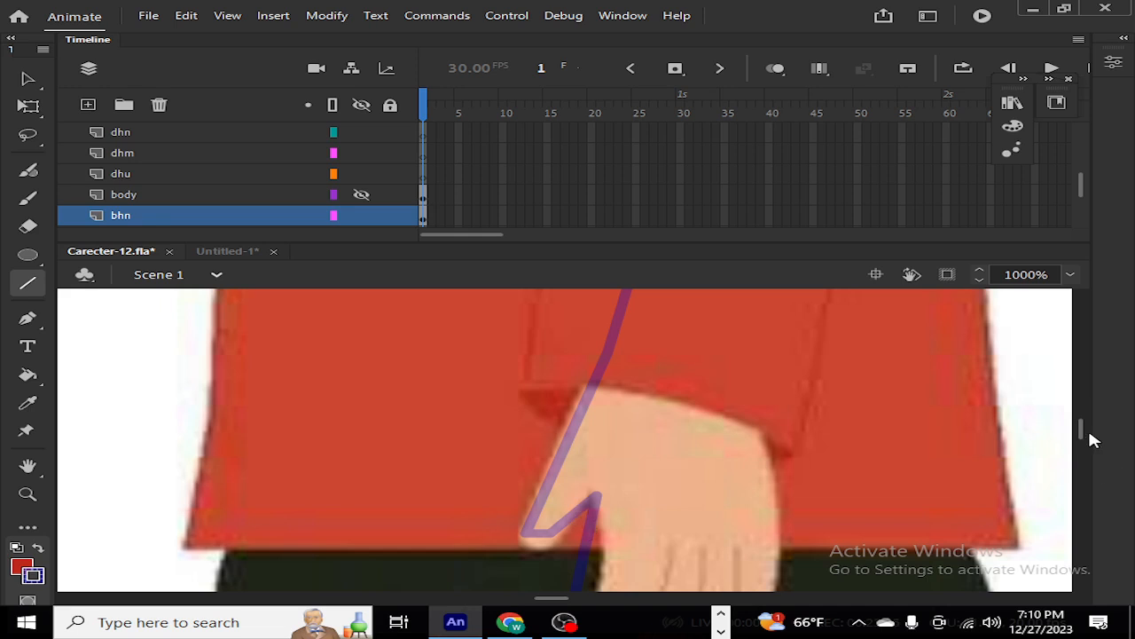
Step: Trace the fingertips, the three finger dividing lines and the little finger's outer edge with straight lines on the bhn layer
{"action": "scroll", "coordinate": [1084, 437], "scroll_direction": "down", "scroll_amount": 5}
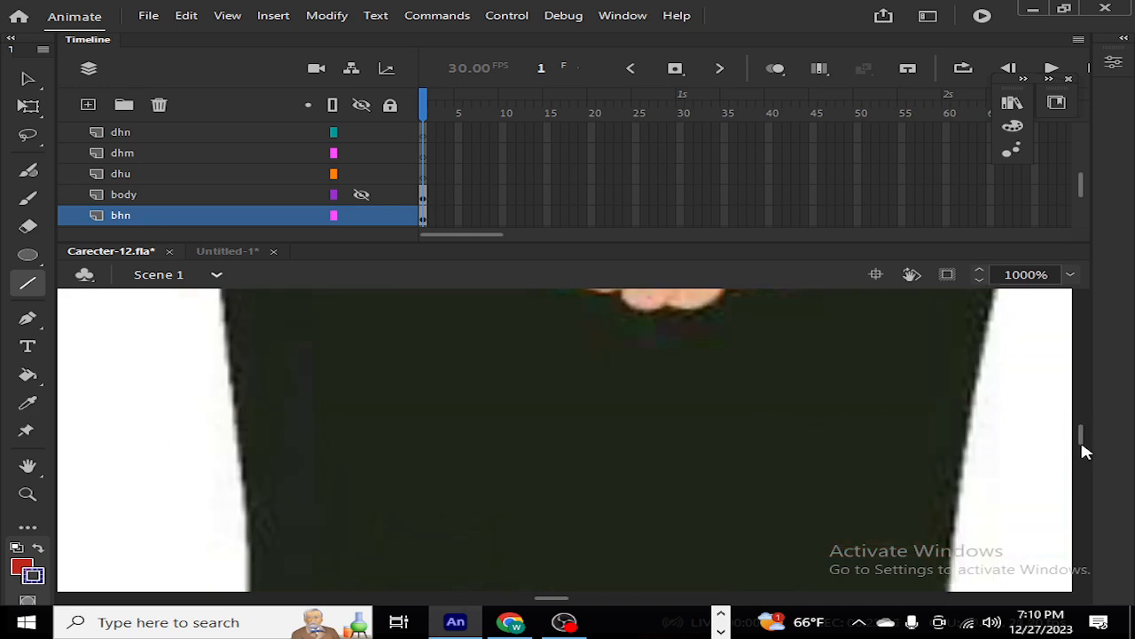
{"action": "left_click_drag", "start_coordinate": [1082, 444], "coordinate": [1081, 444]}
{"action": "scroll", "coordinate": [1084, 444], "scroll_direction": "up", "scroll_amount": 2}
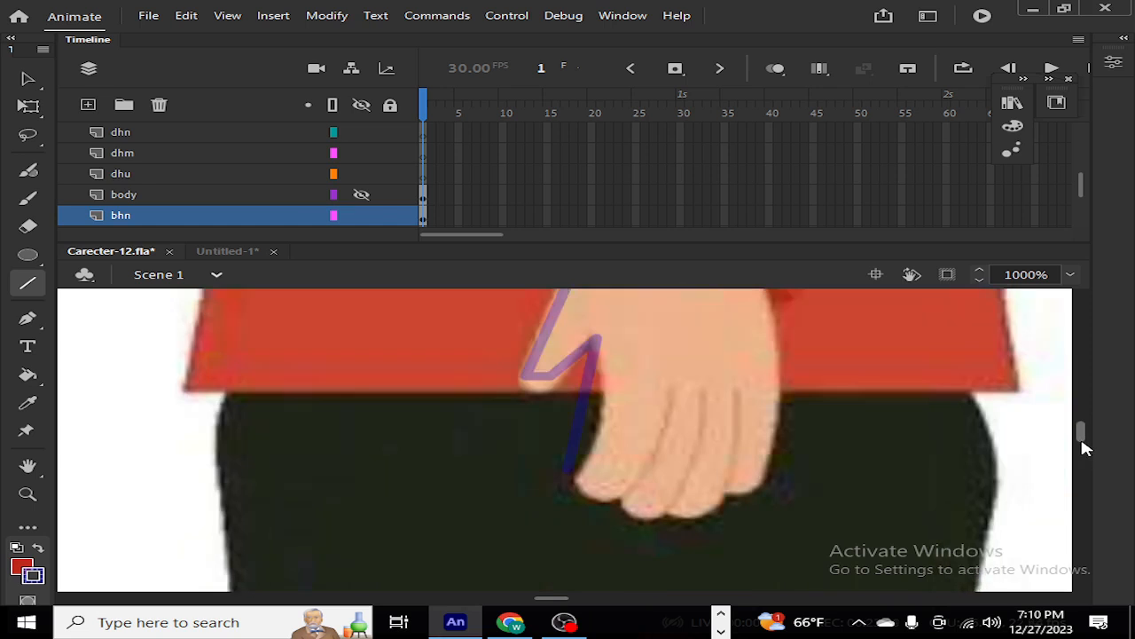
{"action": "left_click_drag", "start_coordinate": [626, 242], "coordinate": [626, 164]}
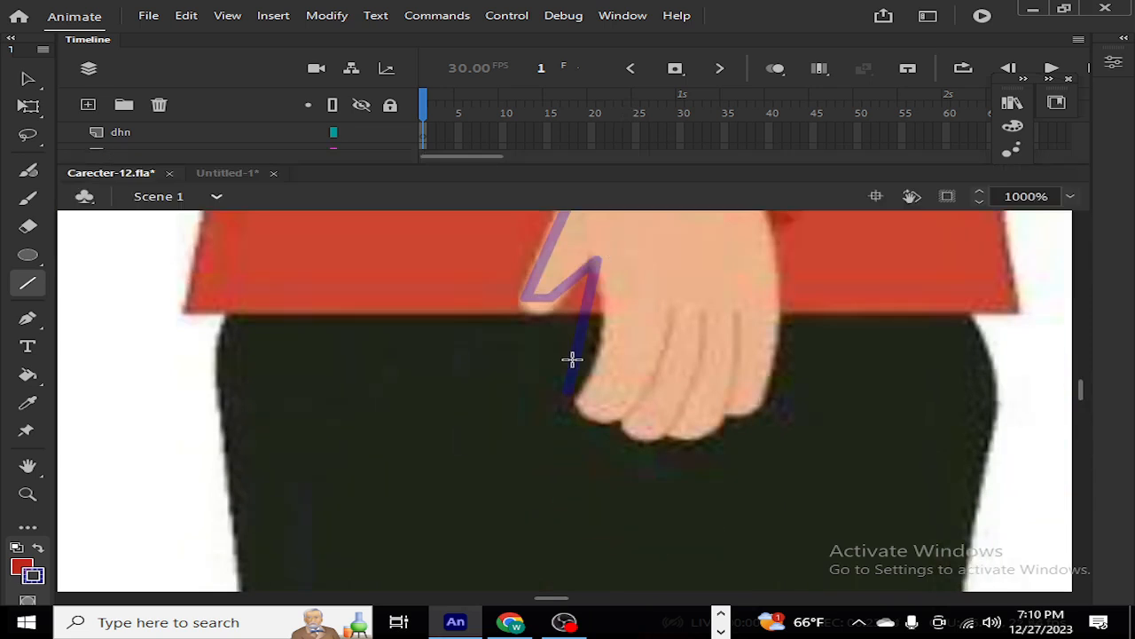
{"action": "mouse_move", "coordinate": [567, 393]}
{"action": "left_mouse_down"}
{"action": "mouse_move", "coordinate": [618, 428]}
{"action": "mouse_move", "coordinate": [676, 309]}
{"action": "left_mouse_up"}
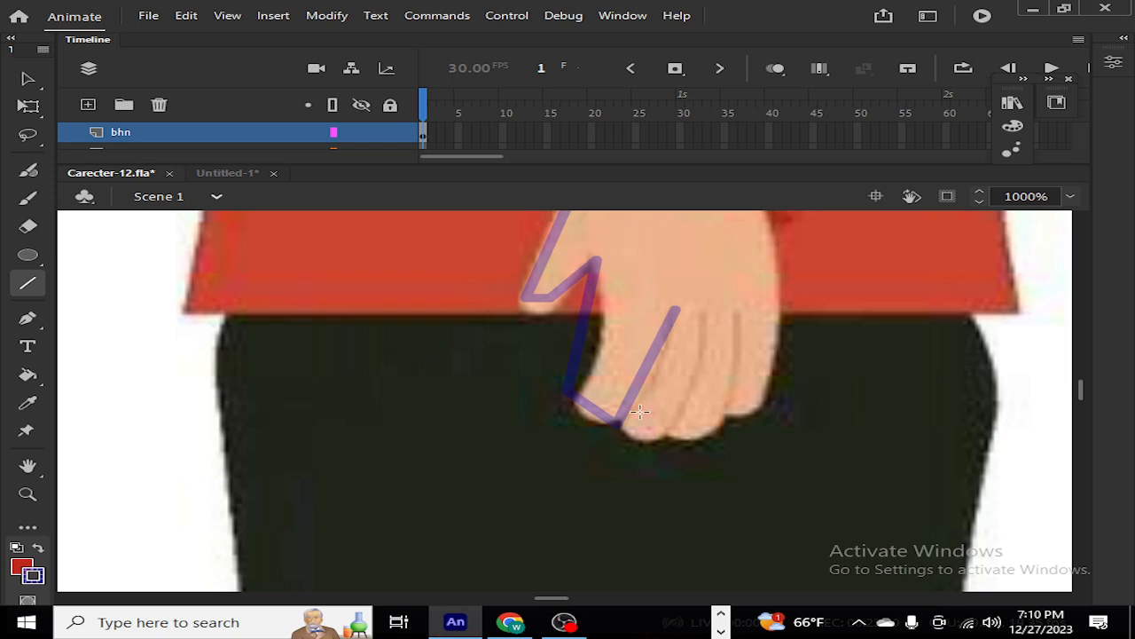
{"action": "mouse_move", "coordinate": [618, 429]}
{"action": "left_mouse_down"}
{"action": "mouse_move", "coordinate": [665, 435]}
{"action": "mouse_move", "coordinate": [707, 312]}
{"action": "left_mouse_up"}
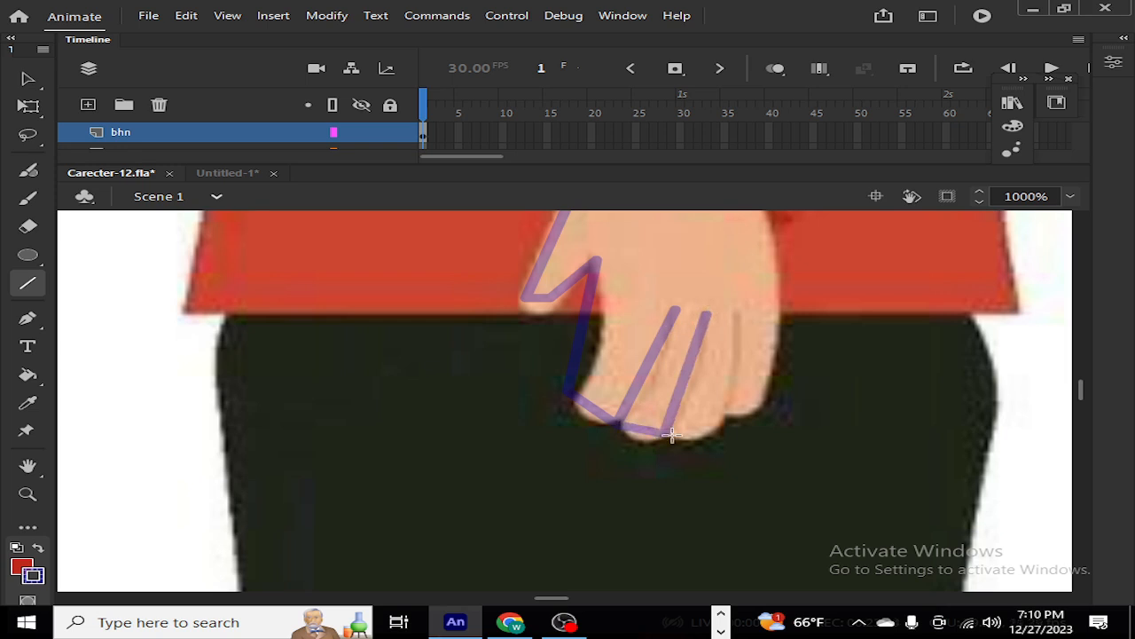
{"action": "mouse_move", "coordinate": [665, 435]}
{"action": "left_mouse_down"}
{"action": "mouse_move", "coordinate": [735, 416]}
{"action": "mouse_move", "coordinate": [733, 308]}
{"action": "left_mouse_up"}
{"action": "mouse_move", "coordinate": [733, 414]}
{"action": "left_mouse_down"}
{"action": "mouse_move", "coordinate": [786, 400]}
{"action": "mouse_move", "coordinate": [759, 401]}
{"action": "mouse_move", "coordinate": [781, 308]}
{"action": "mouse_move", "coordinate": [777, 257]}
{"action": "left_mouse_up"}
Step: Extend the hand's outer edge up past the wrist into the sleeve and close the outline across its upper end with straight lines
{"action": "scroll", "coordinate": [1081, 389], "scroll_direction": "up", "scroll_amount": 2}
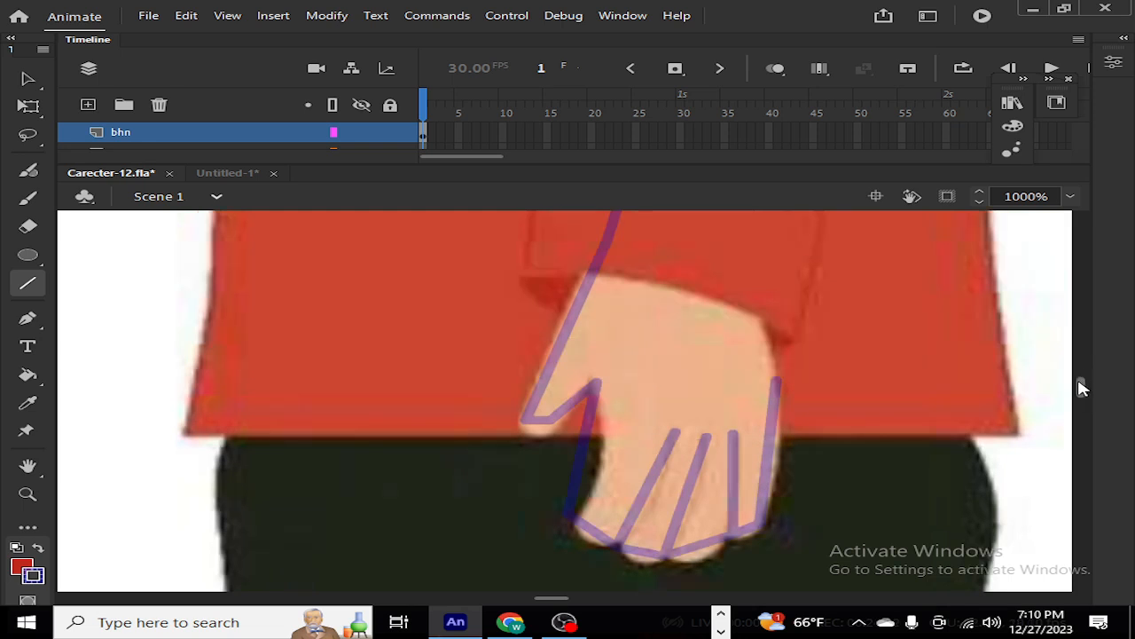
{"action": "mouse_move", "coordinate": [776, 383]}
{"action": "left_mouse_down"}
{"action": "mouse_move", "coordinate": [745, 278]}
{"action": "mouse_move", "coordinate": [753, 253]}
{"action": "mouse_move", "coordinate": [707, 239]}
{"action": "mouse_move", "coordinate": [761, 252]}
{"action": "left_mouse_up"}
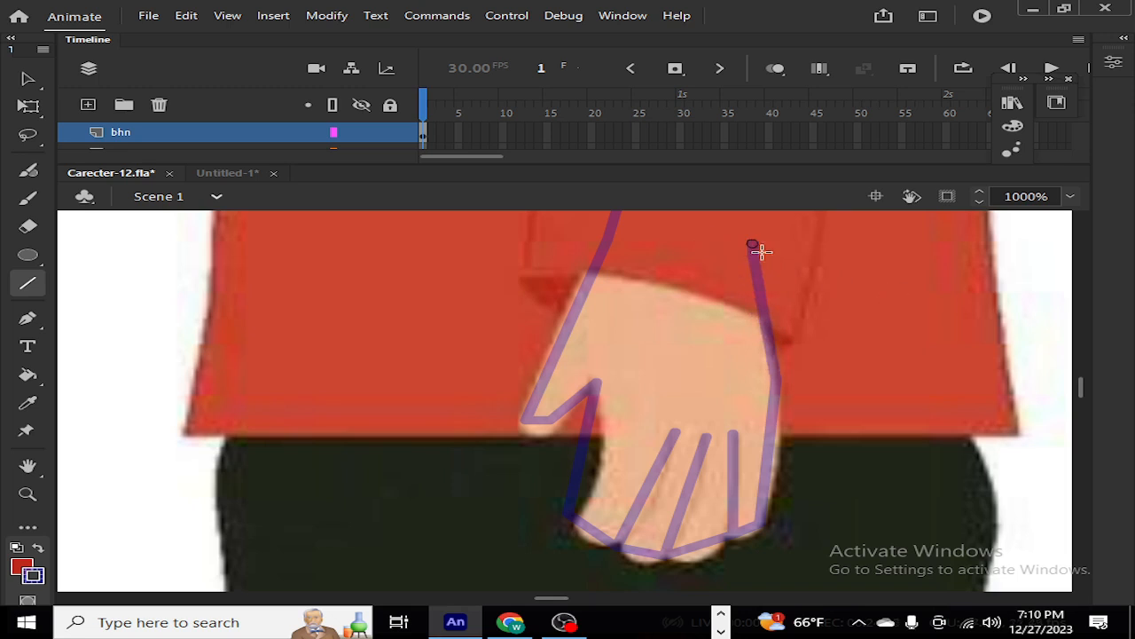
{"action": "scroll", "coordinate": [1089, 387], "scroll_direction": "up", "scroll_amount": 5}
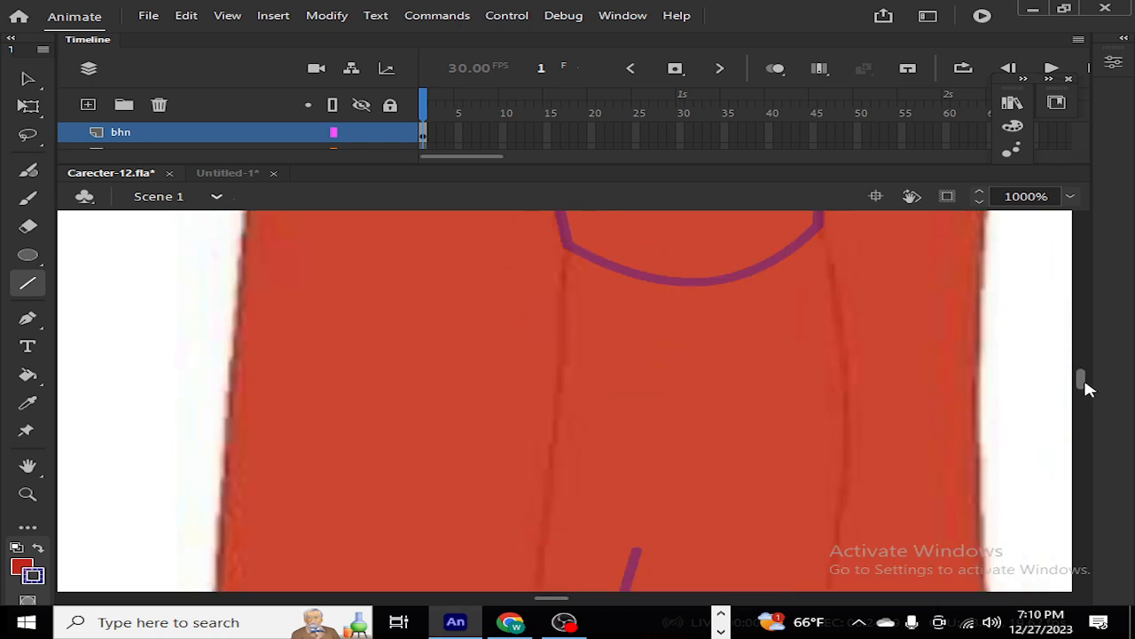
{"action": "scroll", "coordinate": [1082, 382], "scroll_direction": "down", "scroll_amount": 5}
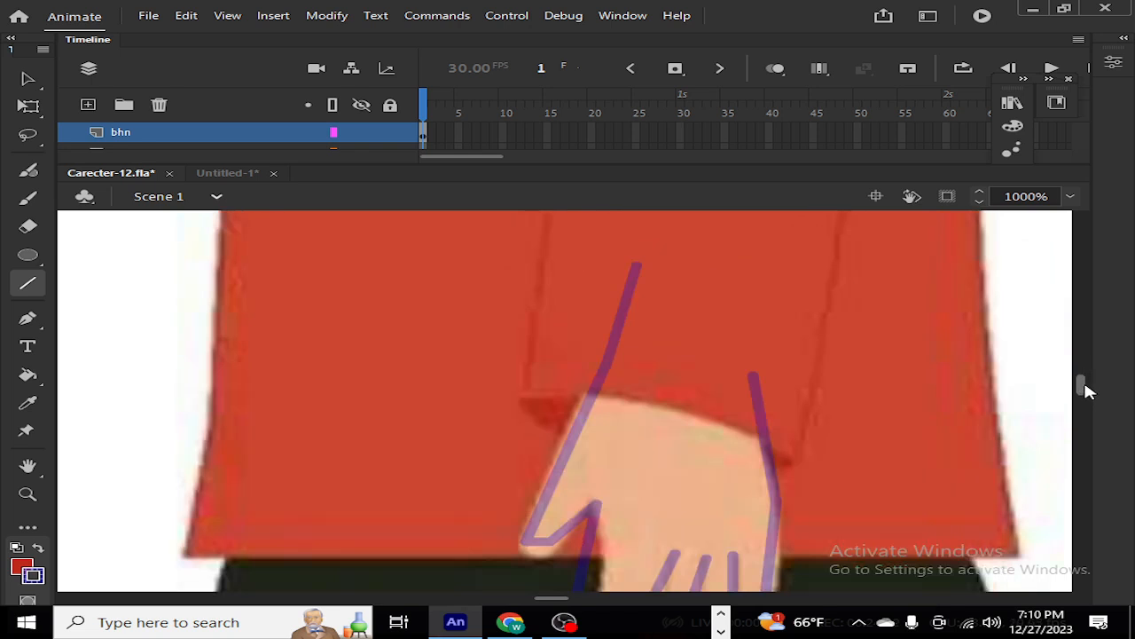
{"action": "mouse_move", "coordinate": [756, 379]}
{"action": "left_mouse_down"}
{"action": "mouse_move", "coordinate": [735, 317]}
{"action": "mouse_move", "coordinate": [741, 290]}
{"action": "mouse_move", "coordinate": [635, 264]}
{"action": "left_mouse_up"}
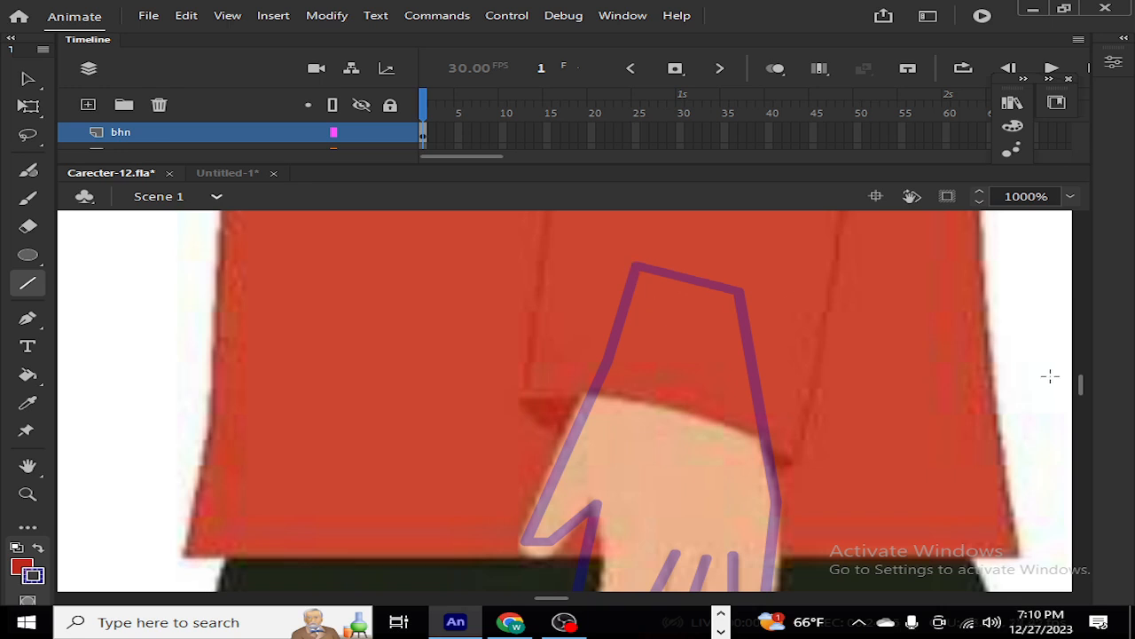
Step: Round the thumb tip and bend the thumb-side edge of the hand outline to match the reference hand
{"action": "left_click_drag", "start_coordinate": [1083, 390], "coordinate": [1083, 397]}
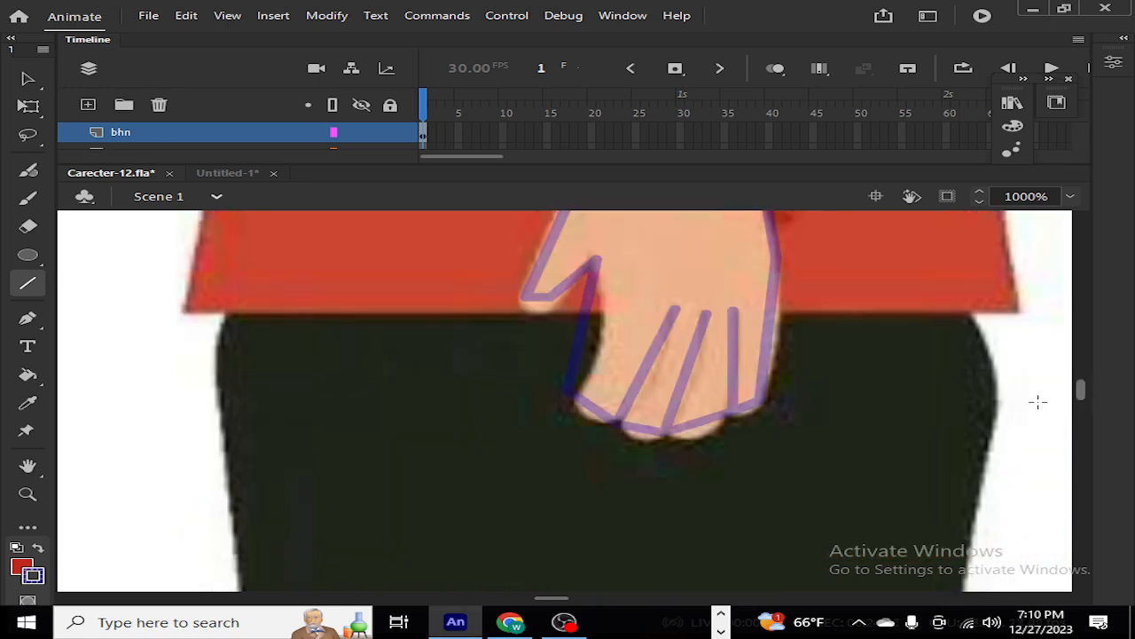
{"action": "key", "text": "v"}
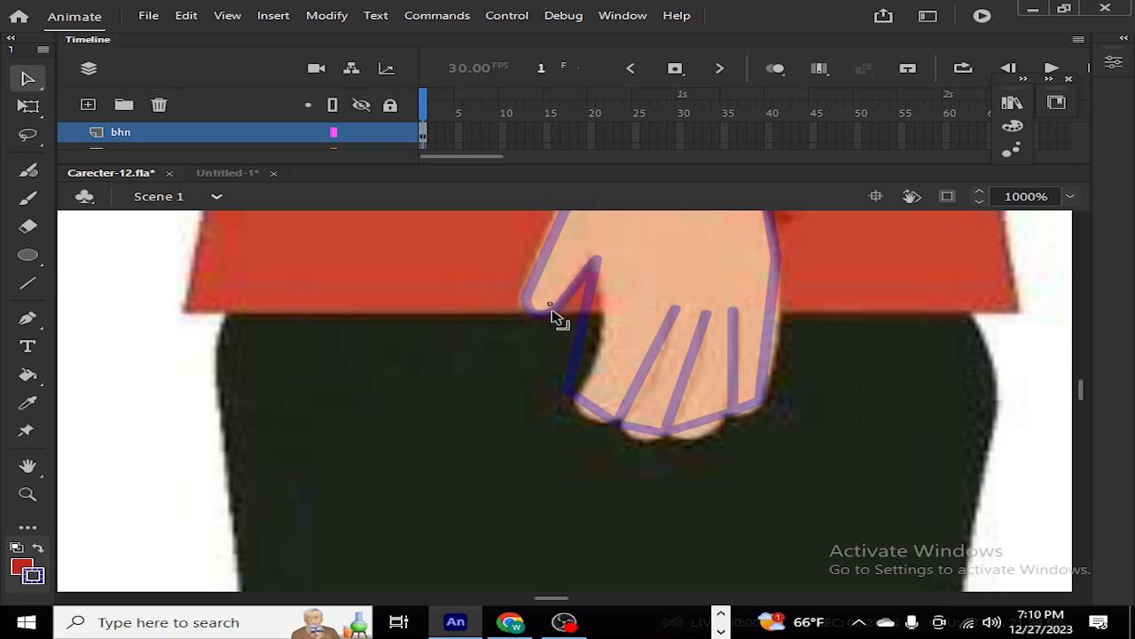
{"action": "scroll", "coordinate": [1081, 390], "scroll_direction": "up", "scroll_amount": 1}
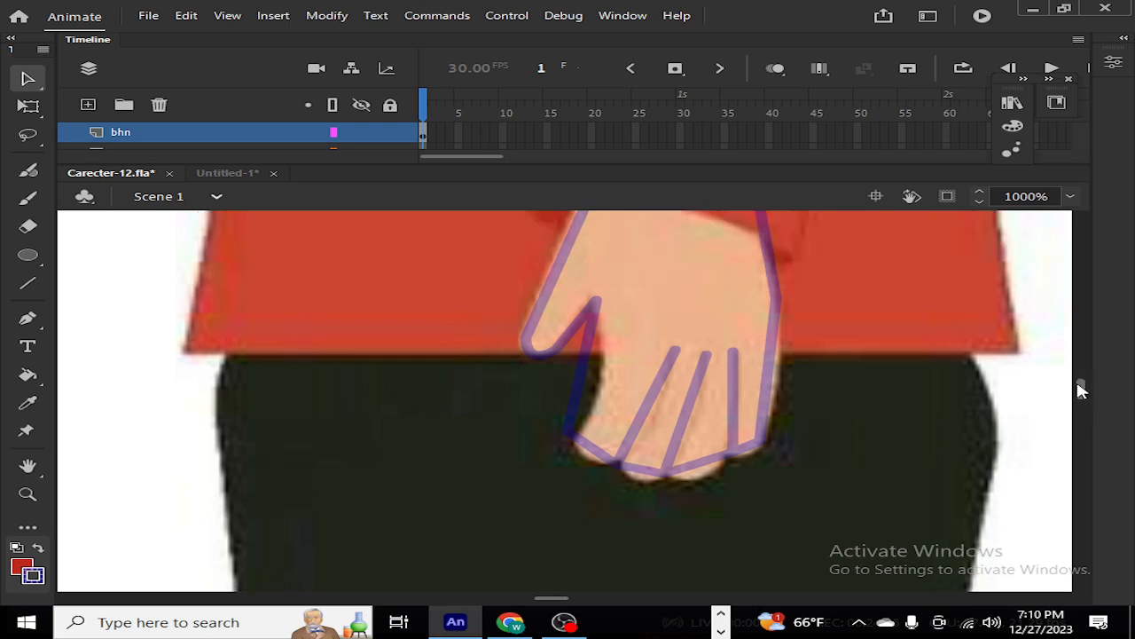
{"action": "scroll", "coordinate": [1080, 391], "scroll_direction": "up", "scroll_amount": 2}
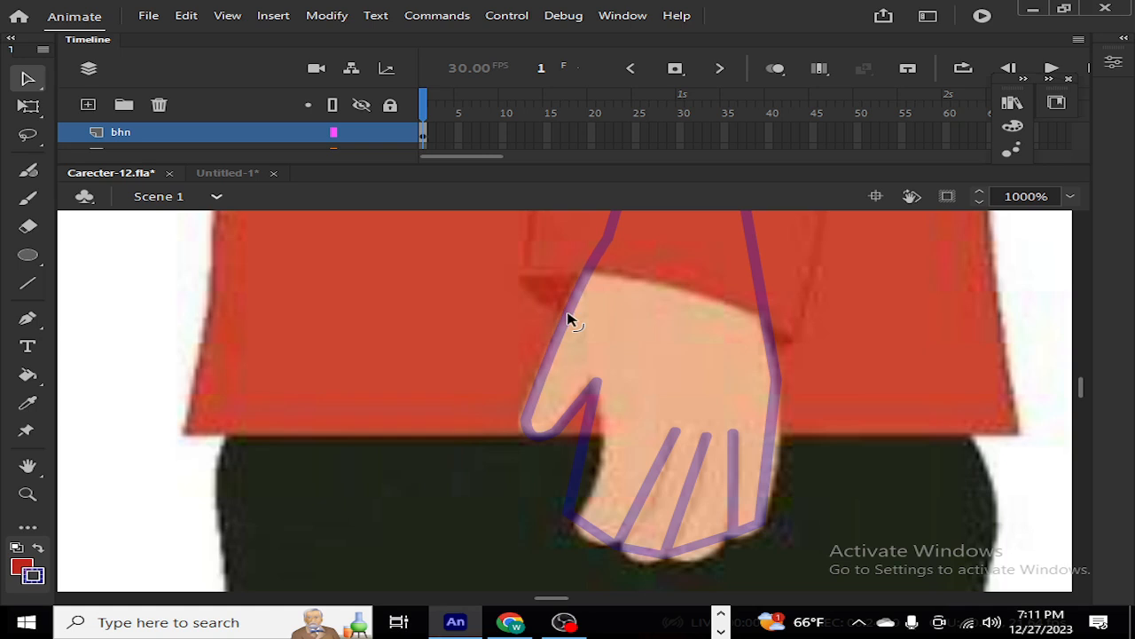
{"action": "left_click_drag", "start_coordinate": [524, 420], "coordinate": [521, 426]}
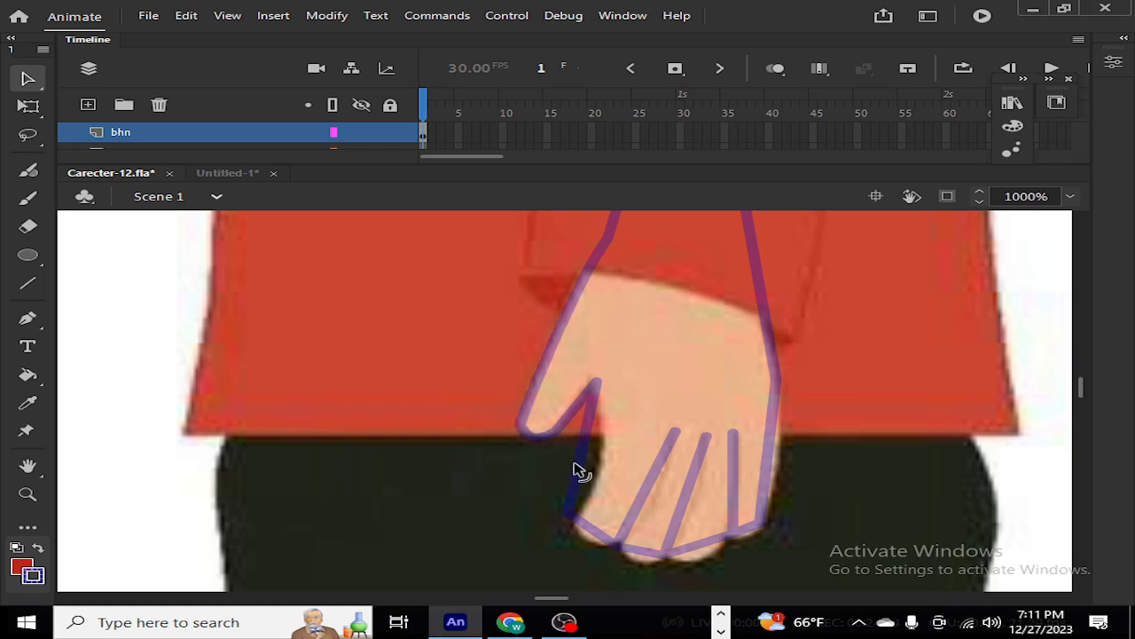
Step: Bend the index finger edge, the fingertips, the first two dividing lines and the hand's outer edge into curves following the reference
{"action": "left_click_drag", "start_coordinate": [578, 471], "coordinate": [575, 520]}
{"action": "left_click_drag", "start_coordinate": [636, 551], "coordinate": [637, 561]}
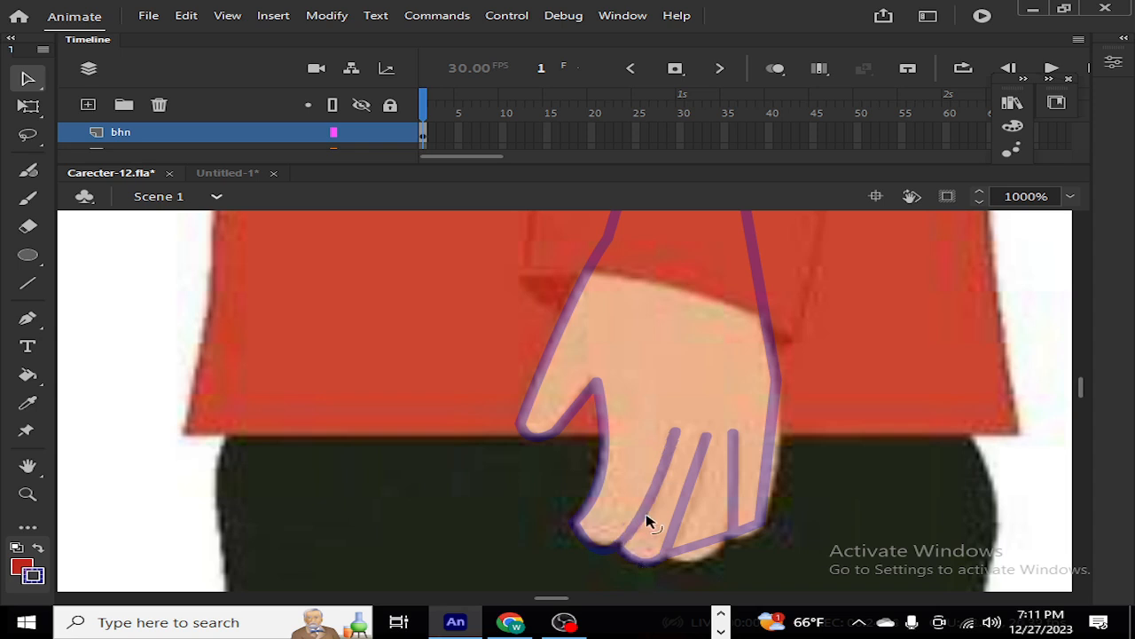
{"action": "left_click_drag", "start_coordinate": [684, 526], "coordinate": [705, 572]}
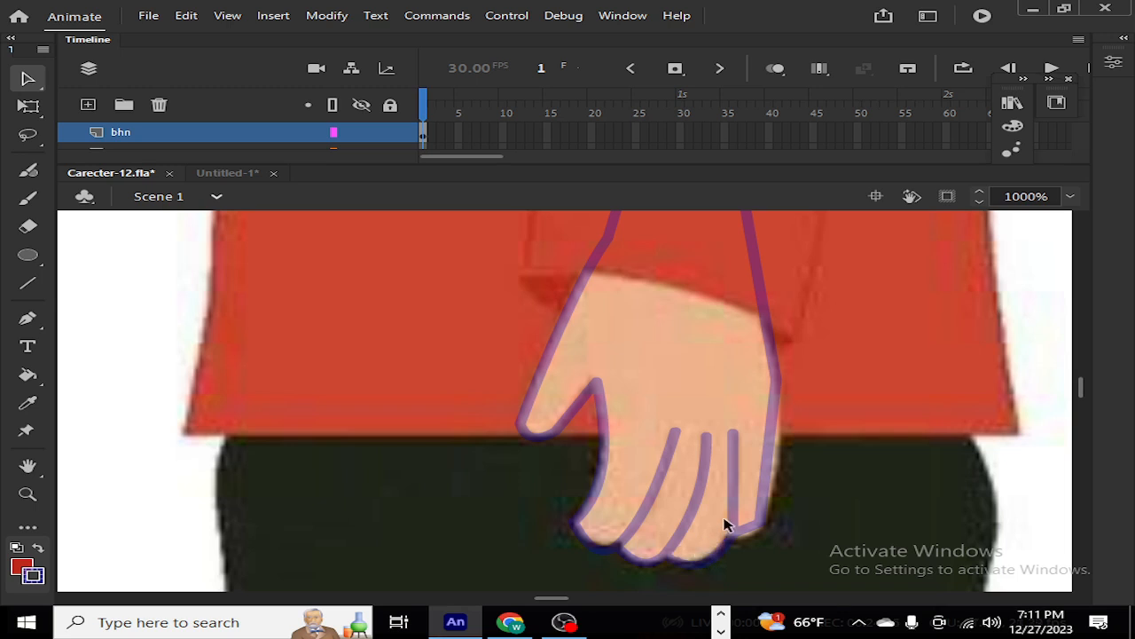
{"action": "left_click_drag", "start_coordinate": [736, 534], "coordinate": [764, 511]}
{"action": "left_click_drag", "start_coordinate": [787, 473], "coordinate": [764, 532]}
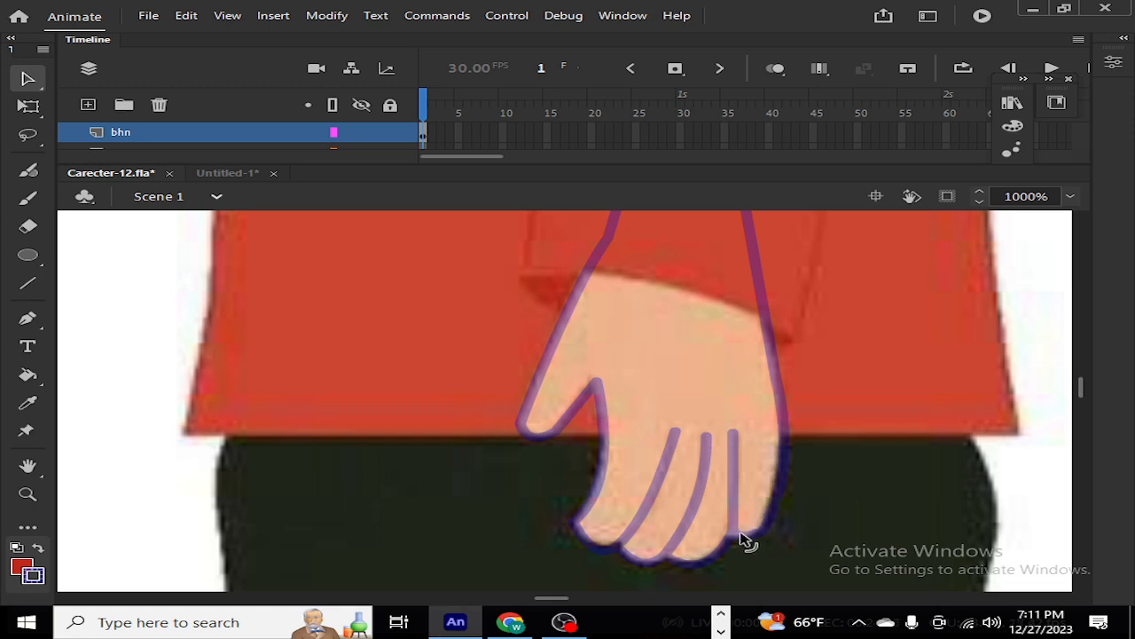
Step: Curve the dividing line beside the little finger and reshape the first finger line by shifting its upper end toward the thumb
{"action": "mouse_move", "coordinate": [735, 471]}
{"action": "left_mouse_down"}
{"action": "mouse_move", "coordinate": [754, 464]}
{"action": "mouse_move", "coordinate": [740, 427]}
{"action": "mouse_move", "coordinate": [740, 468]}
{"action": "left_mouse_up"}
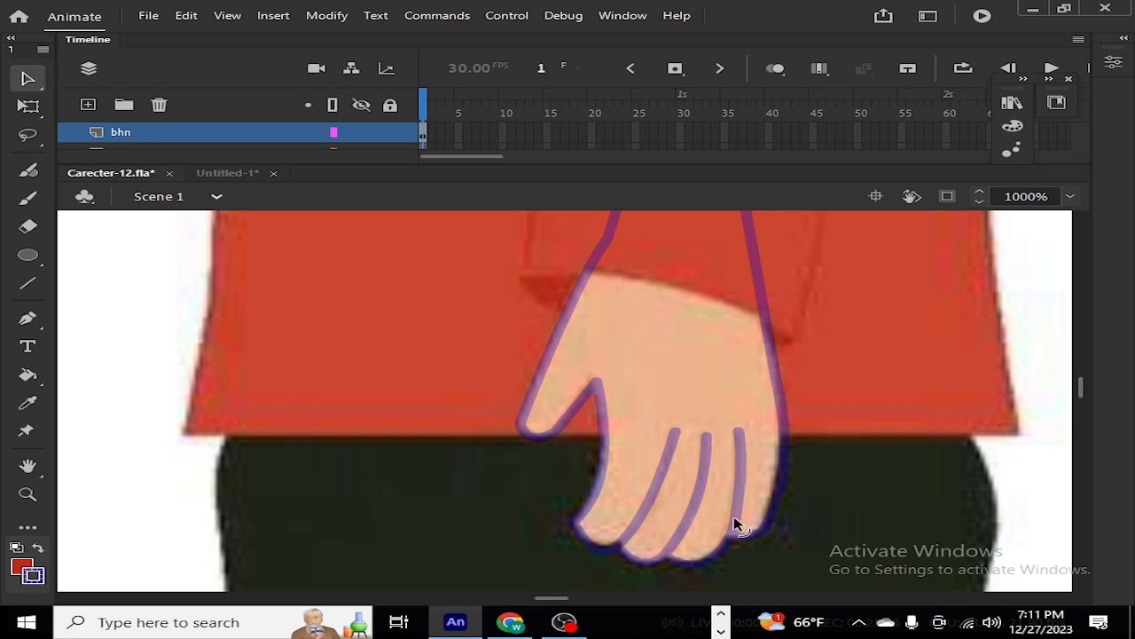
{"action": "mouse_move", "coordinate": [735, 522]}
{"action": "left_mouse_down"}
{"action": "mouse_move", "coordinate": [753, 499]}
{"action": "mouse_move", "coordinate": [747, 472]}
{"action": "mouse_move", "coordinate": [742, 506]}
{"action": "mouse_move", "coordinate": [694, 534]}
{"action": "left_mouse_up"}
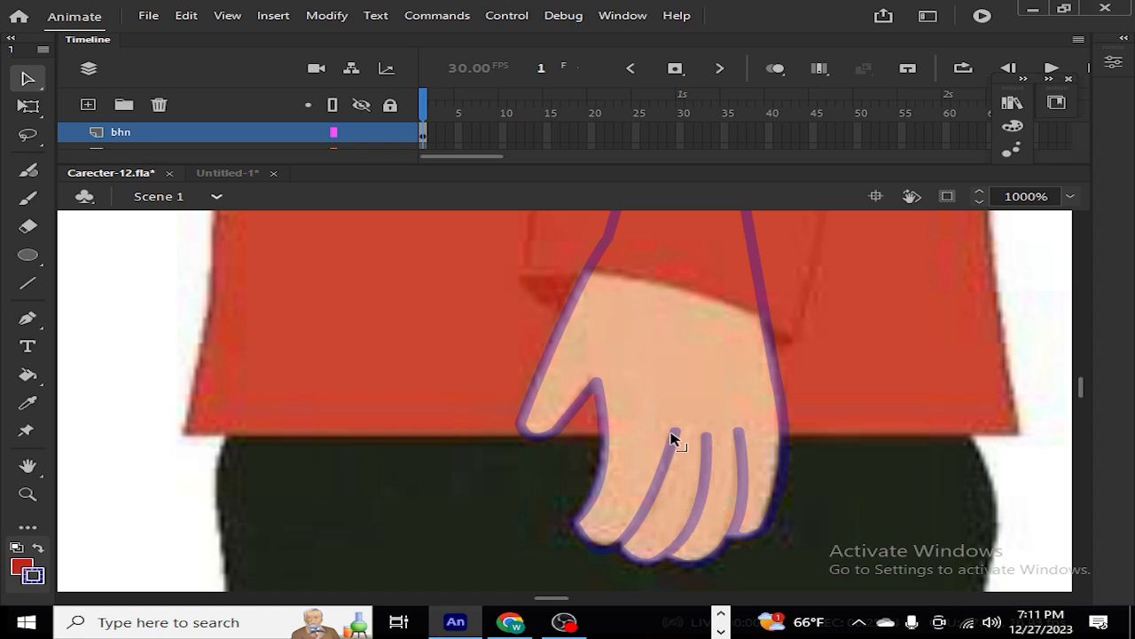
{"action": "left_click_drag", "start_coordinate": [671, 437], "coordinate": [659, 427]}
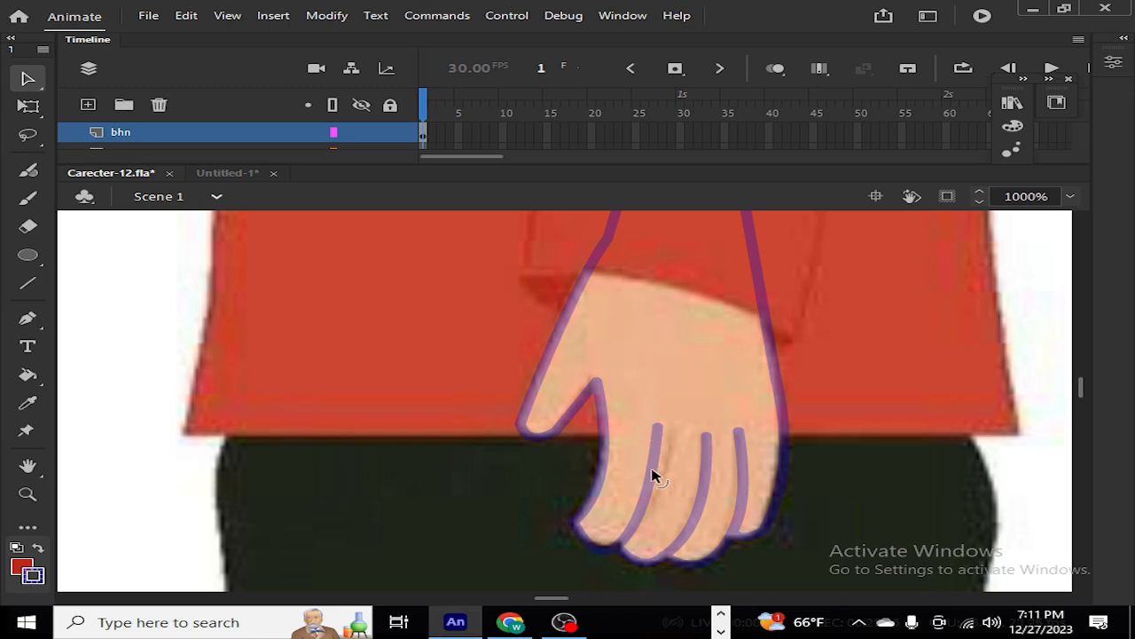
{"action": "mouse_move", "coordinate": [653, 469]}
{"action": "left_mouse_down"}
{"action": "mouse_move", "coordinate": [668, 472]}
{"action": "mouse_move", "coordinate": [673, 431]}
{"action": "mouse_move", "coordinate": [662, 423]}
{"action": "mouse_move", "coordinate": [703, 442]}
{"action": "left_mouse_up"}
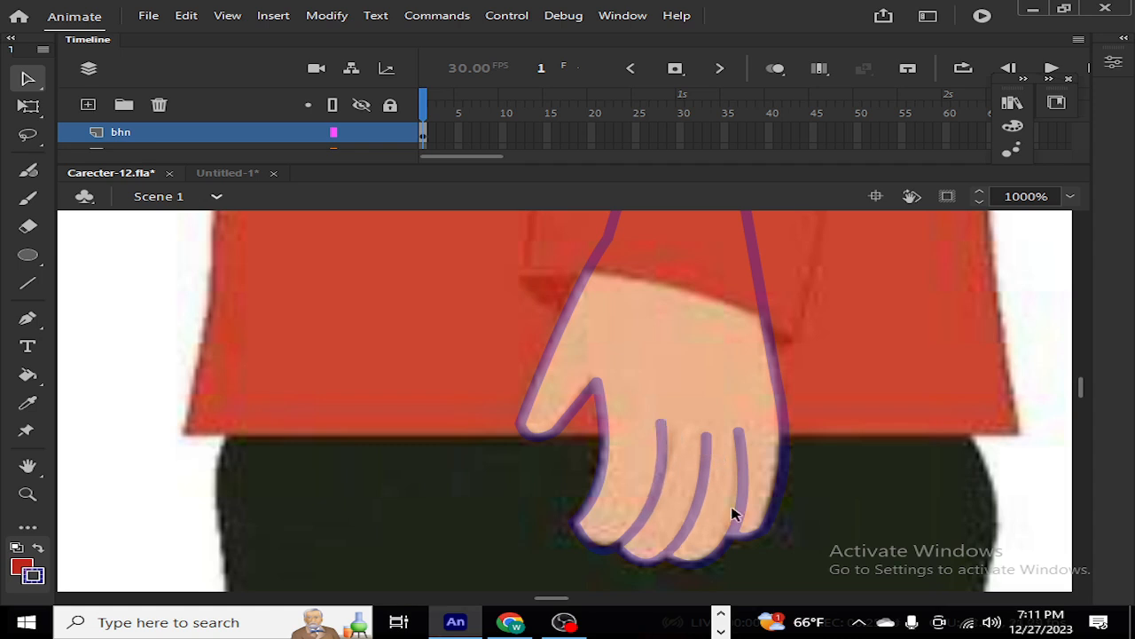
Step: Sample the skin colour from the reference hand and fill the closed hand outline with it
{"action": "left_click", "coordinate": [28, 401]}
{"action": "left_click", "coordinate": [686, 363]}
{"action": "left_click", "coordinate": [685, 371]}
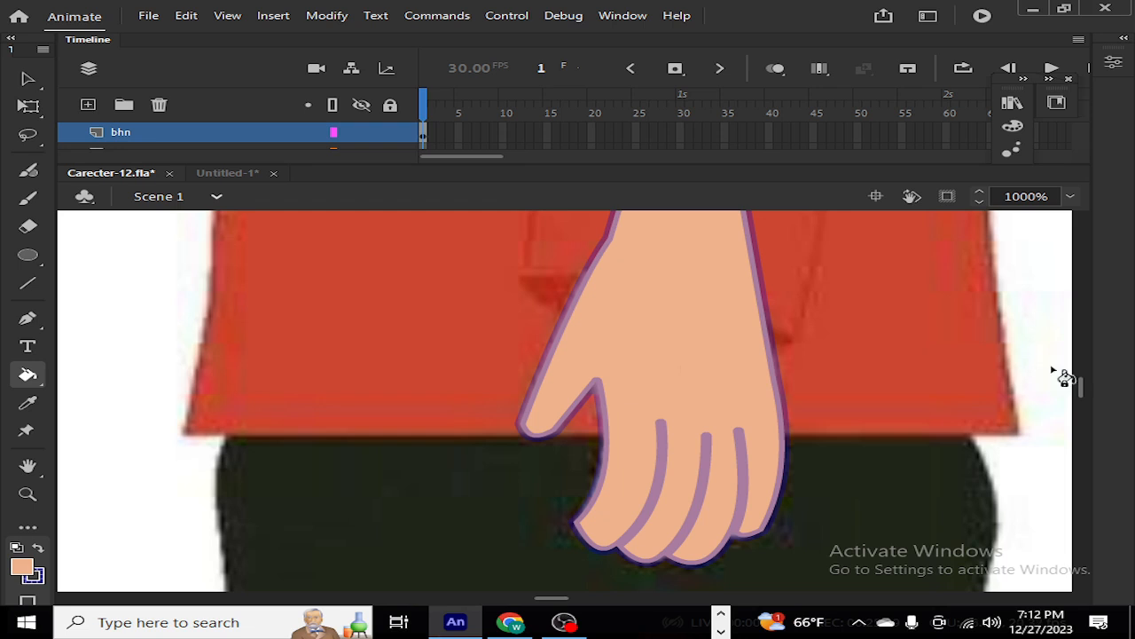
{"action": "left_click_drag", "start_coordinate": [1084, 390], "coordinate": [1085, 388]}
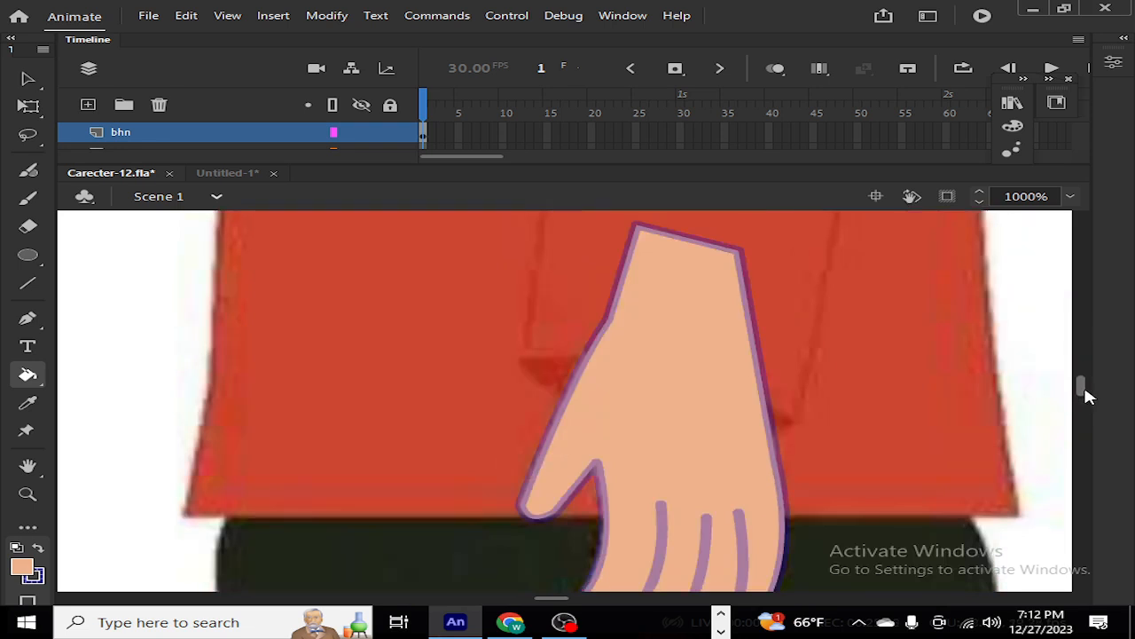
Step: Make all layers visible, clear the selection and zoom out to 125% to show the character
{"action": "left_click", "coordinate": [358, 104]}
{"action": "left_click", "coordinate": [359, 104]}
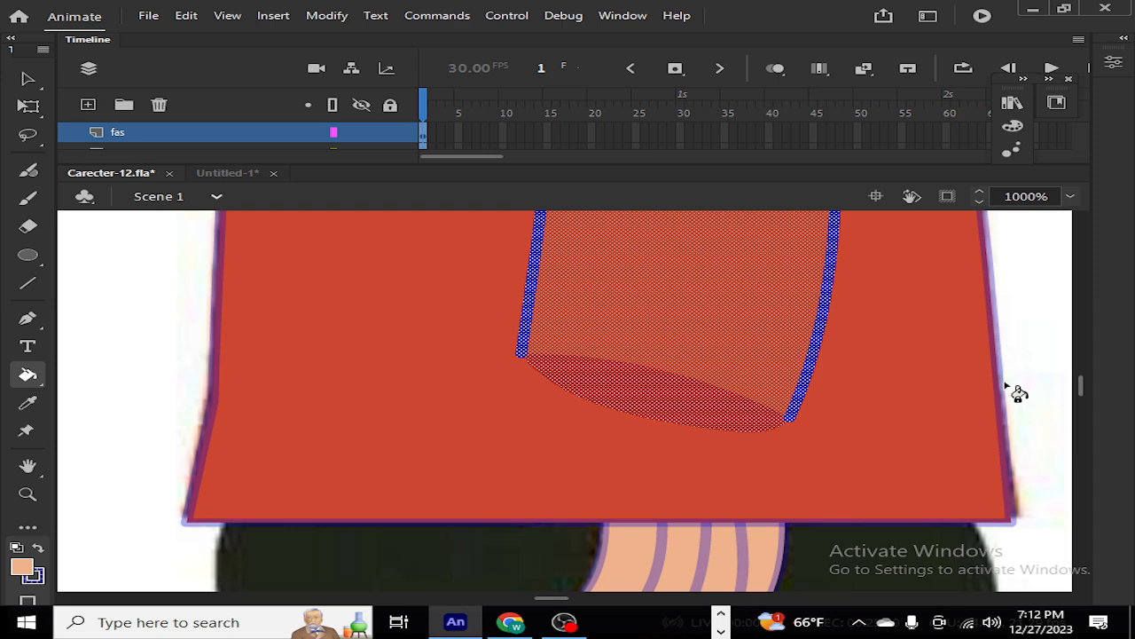
{"action": "key", "text": "v"}
{"action": "left_click", "coordinate": [1042, 382]}
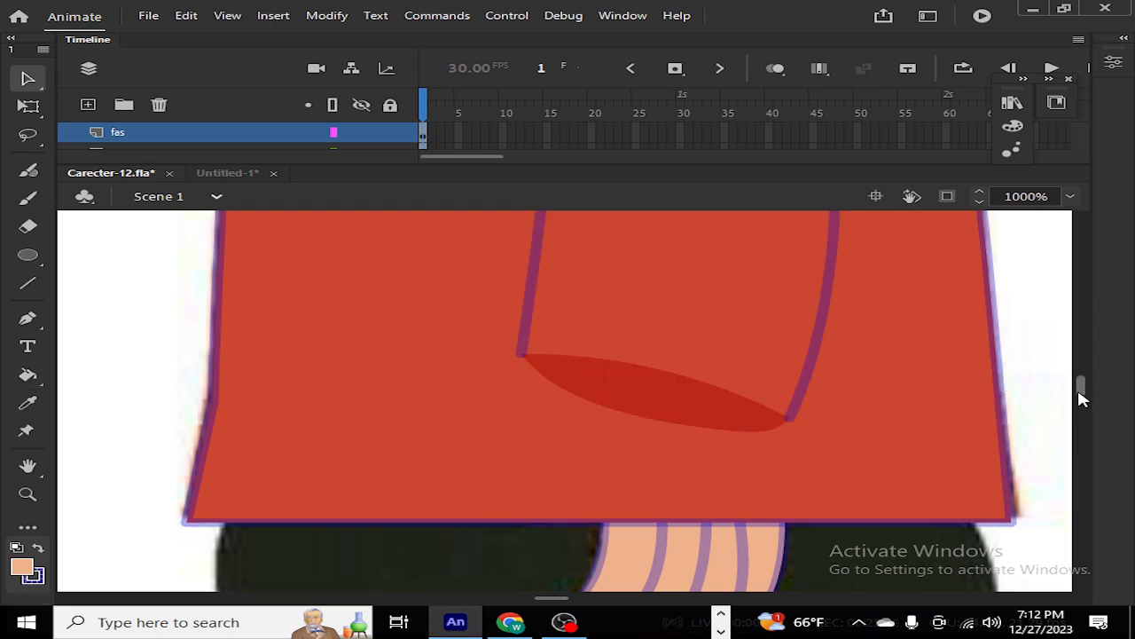
{"action": "key", "text": "ctrl+minus"}
{"action": "key", "text": "ctrl+minus"}
{"action": "key", "text": "ctrl+minus"}
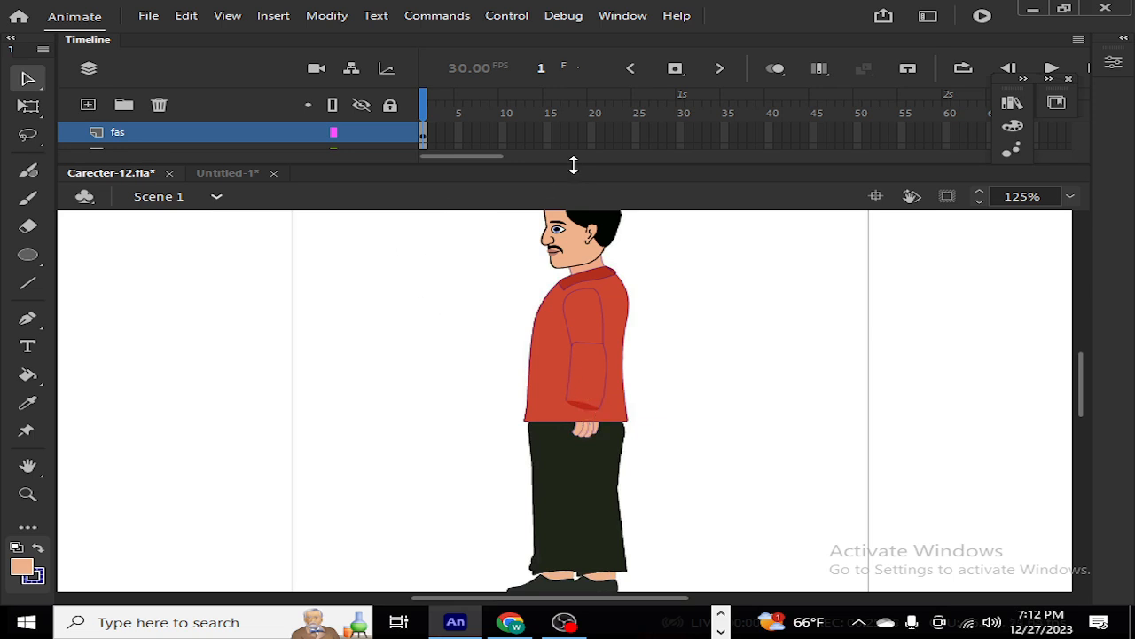
Step: Move the bhn layer directly above the body layer and check the hand on the character
{"action": "left_click_drag", "start_coordinate": [574, 165], "coordinate": [644, 214]}
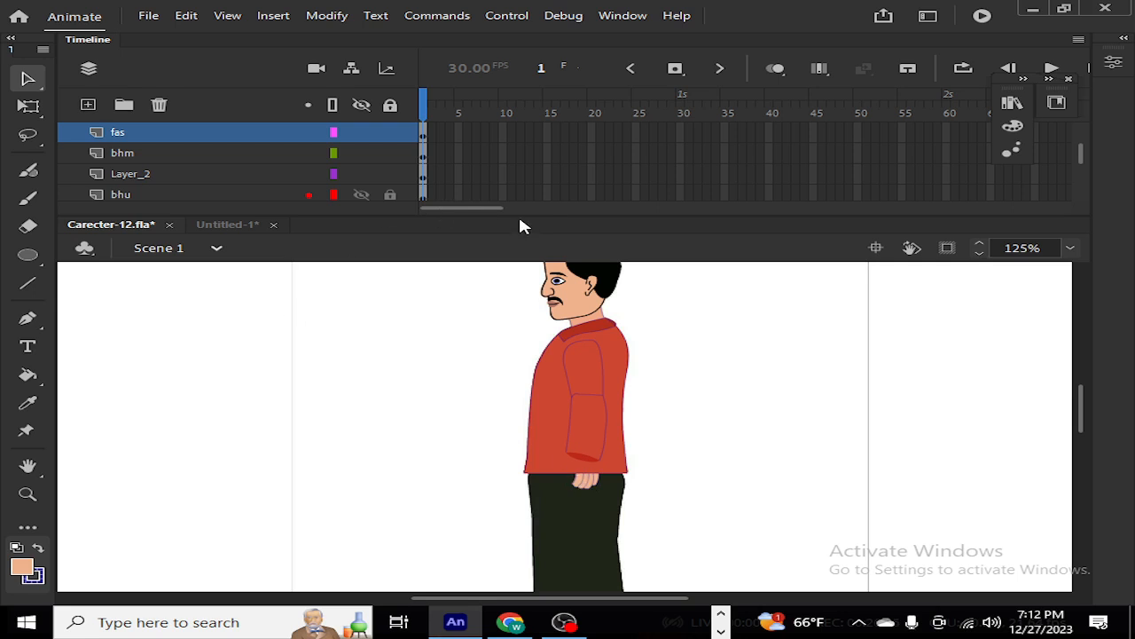
{"action": "left_click_drag", "start_coordinate": [519, 213], "coordinate": [510, 476]}
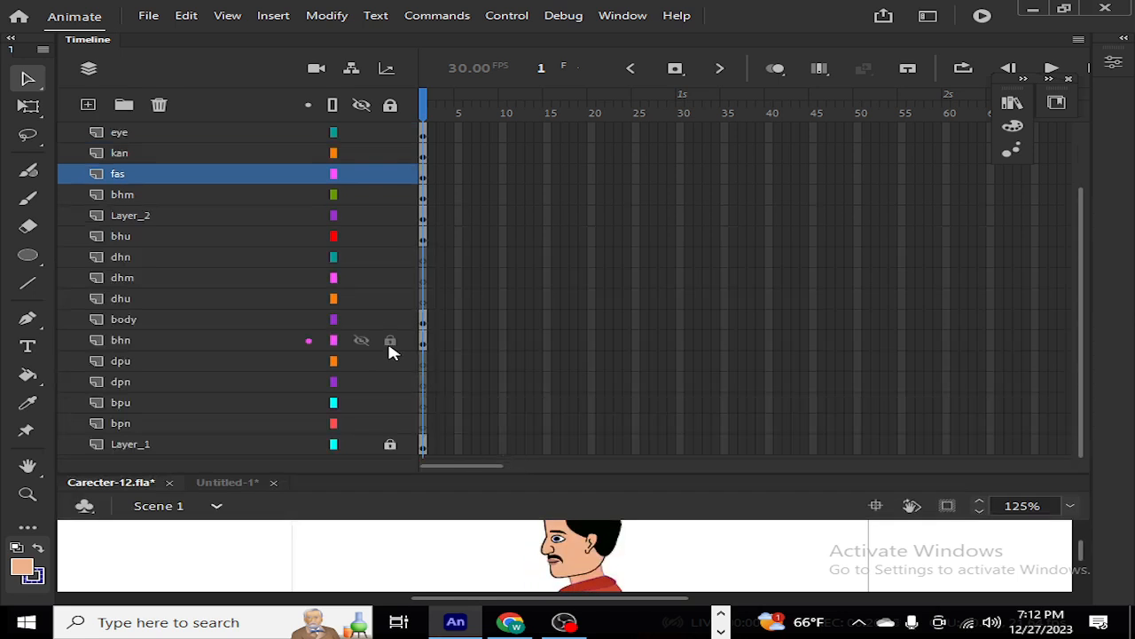
{"action": "left_click", "coordinate": [129, 343]}
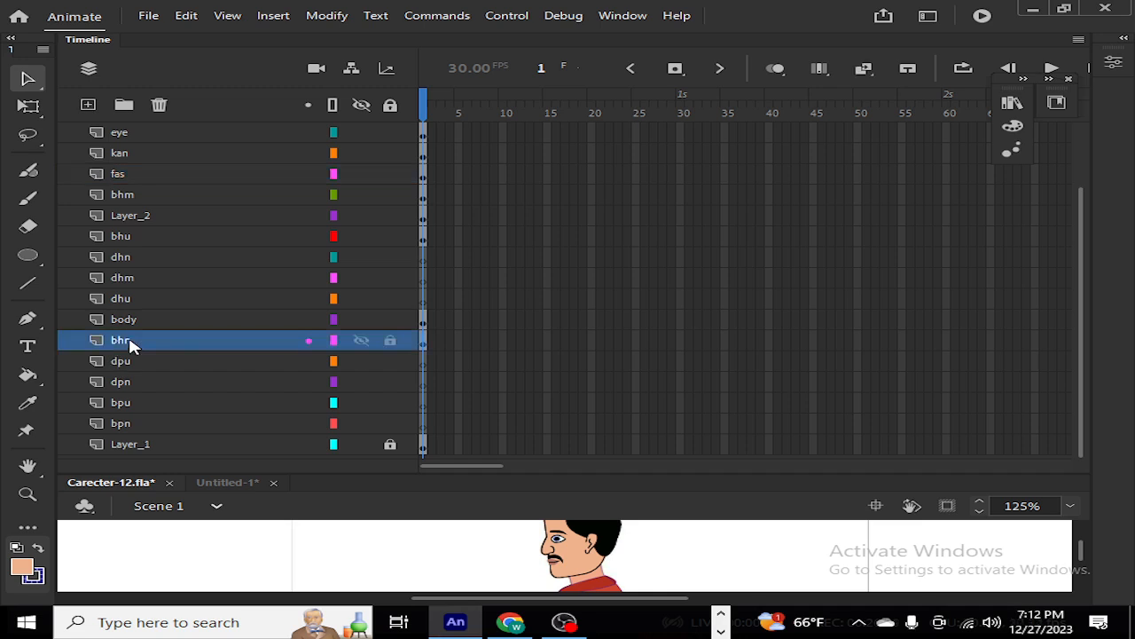
{"action": "left_click_drag", "start_coordinate": [130, 342], "coordinate": [135, 319]}
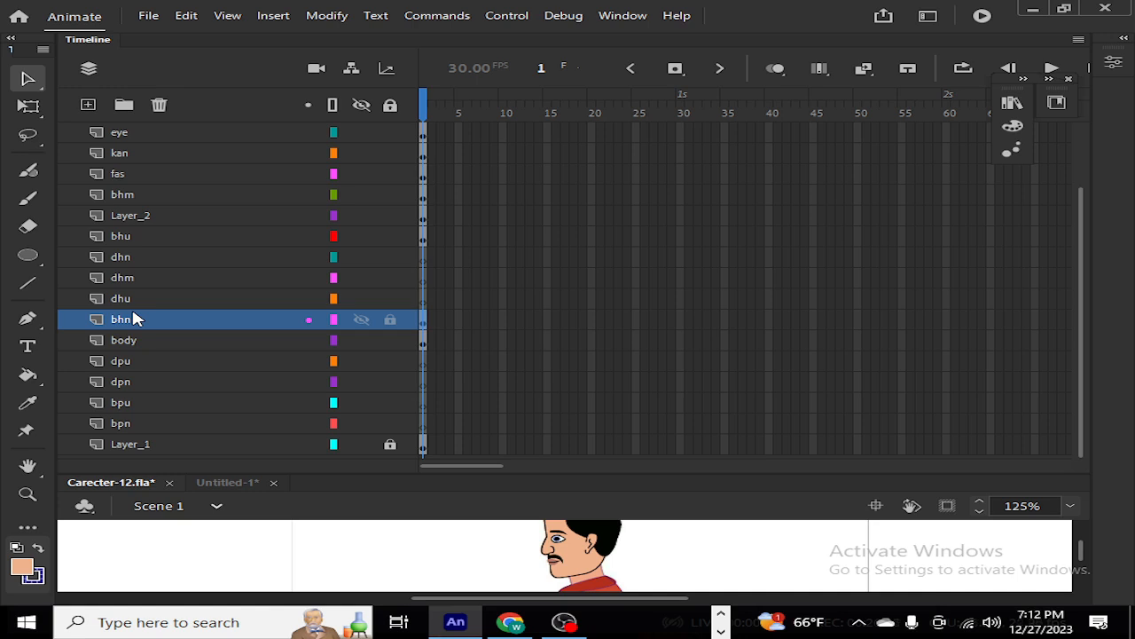
{"action": "mouse_move", "coordinate": [132, 326]}
{"action": "left_mouse_down"}
{"action": "mouse_move", "coordinate": [147, 212]}
{"action": "mouse_move", "coordinate": [147, 324]}
{"action": "left_mouse_up"}
{"action": "left_click_drag", "start_coordinate": [557, 467], "coordinate": [571, 238]}
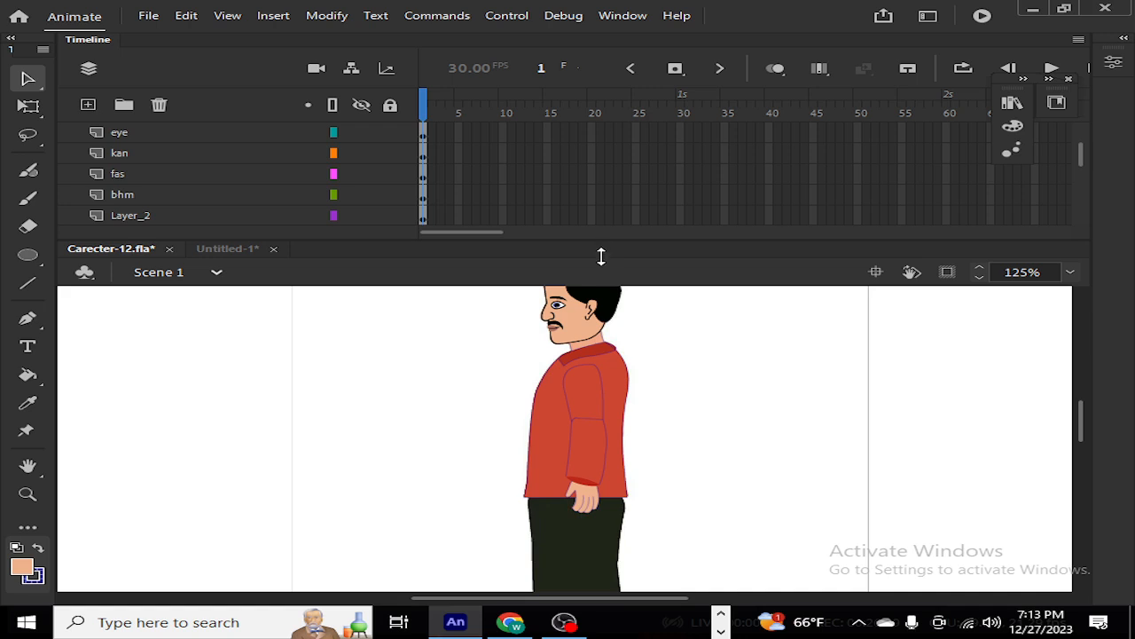
Step: Move the bhn layer up between the bhm layer and Layer_2 so the hand sits in front of the sleeve opening
{"action": "left_click_drag", "start_coordinate": [601, 257], "coordinate": [570, 411]}
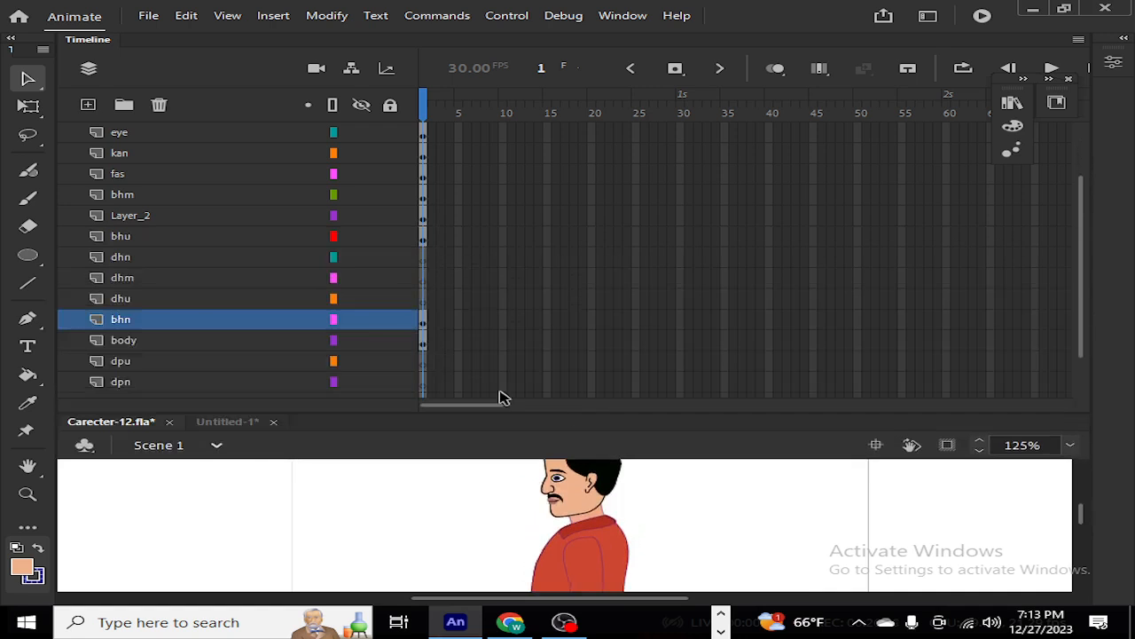
{"action": "left_click_drag", "start_coordinate": [183, 327], "coordinate": [177, 214]}
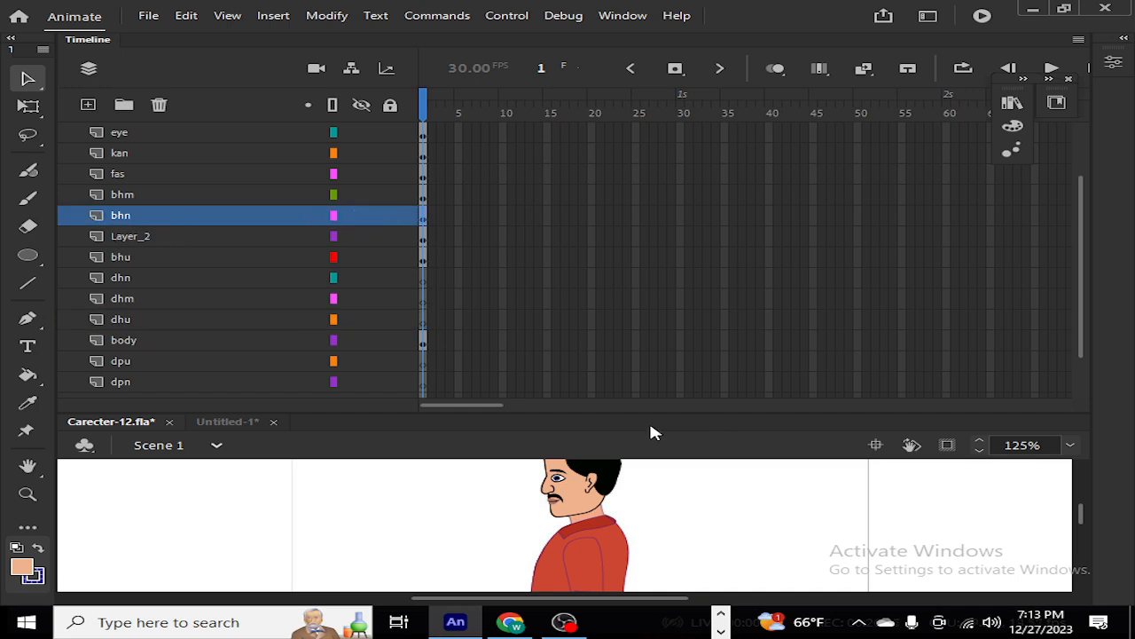
{"action": "left_click_drag", "start_coordinate": [653, 213], "coordinate": [653, 166]}
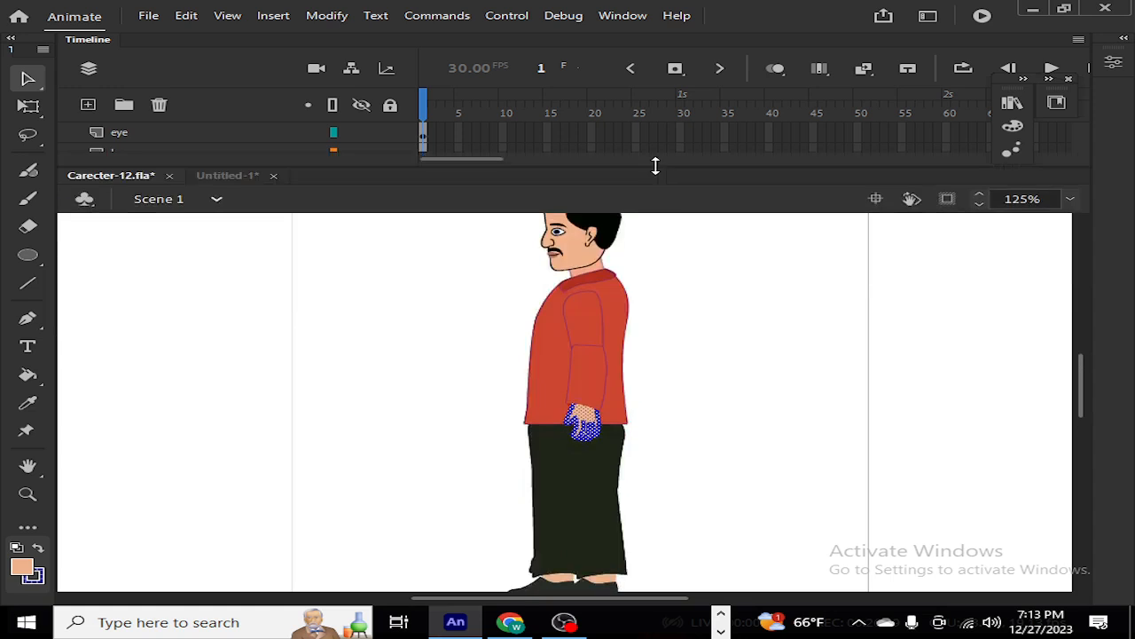
Step: Examine how the hand sits in the sleeve opening, and check the arm outline and the order of the arm layers
{"action": "left_click", "coordinate": [701, 376]}
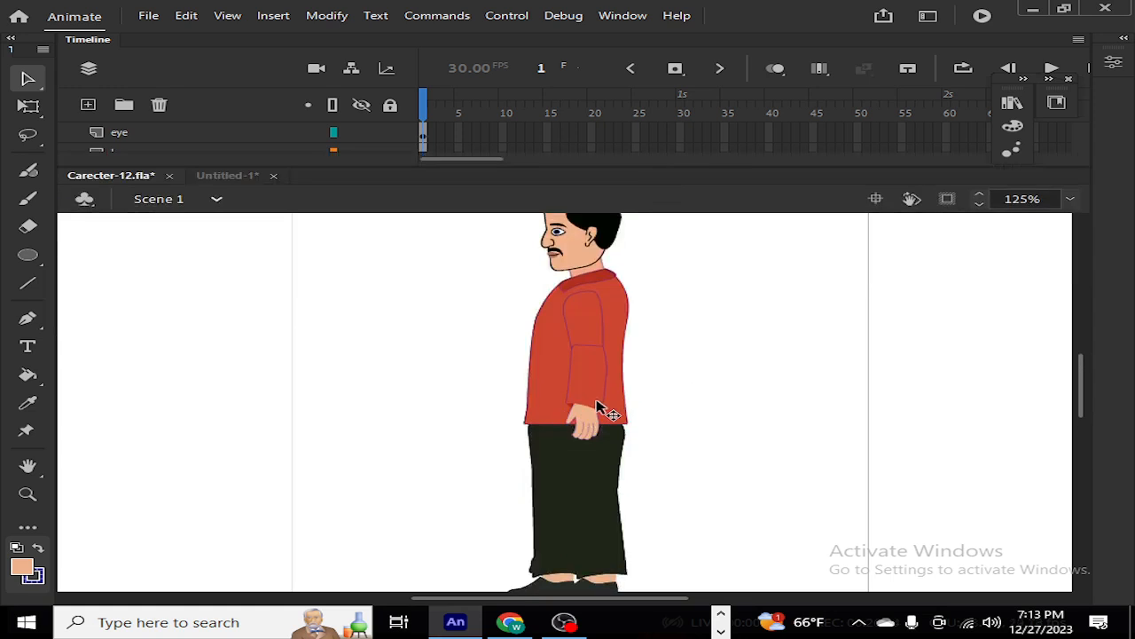
{"action": "scroll", "coordinate": [600, 408], "scroll_direction": "up", "scroll_amount": 2}
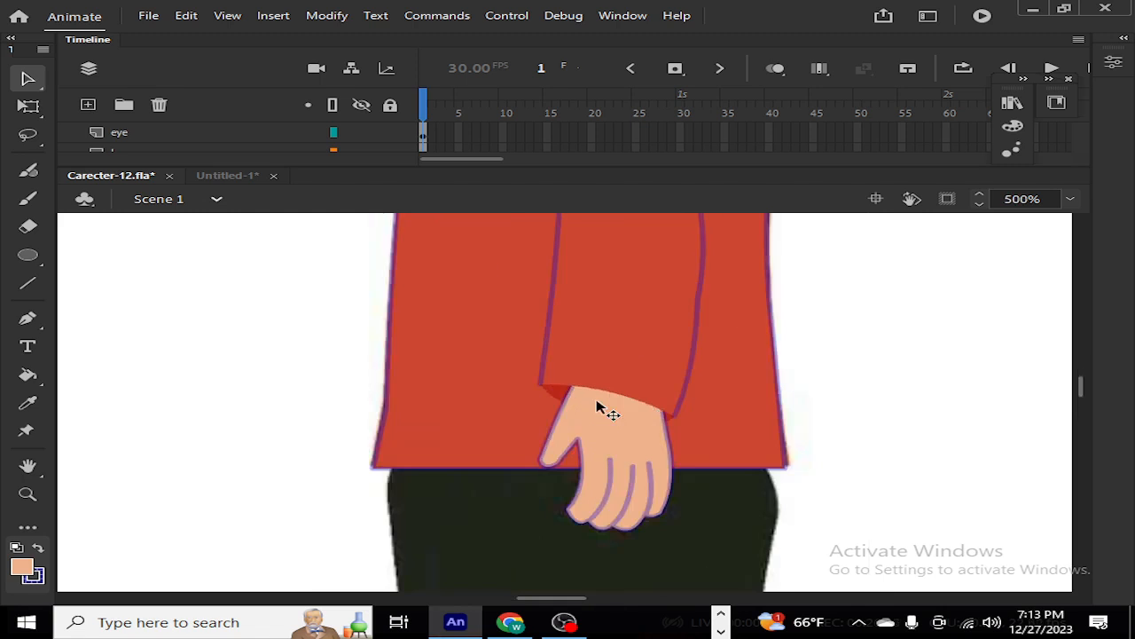
{"action": "left_click", "coordinate": [675, 415]}
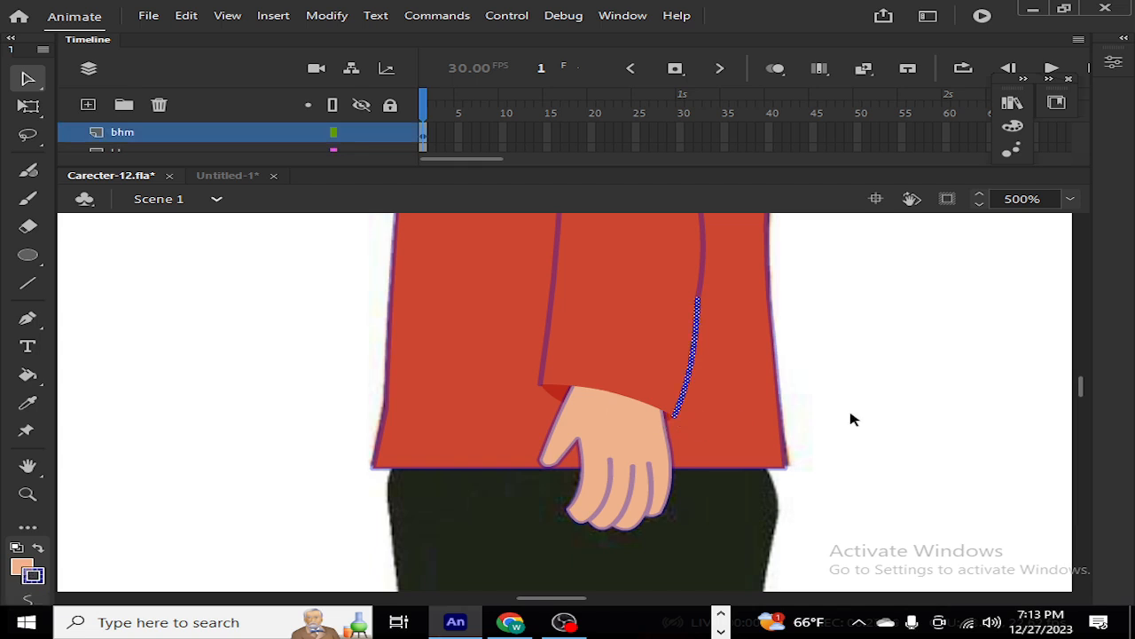
{"action": "left_click", "coordinate": [995, 448]}
{"action": "mouse_move", "coordinate": [1087, 389]}
{"action": "left_mouse_down"}
{"action": "mouse_move", "coordinate": [1082, 365]}
{"action": "mouse_move", "coordinate": [1083, 376]}
{"action": "left_mouse_up"}
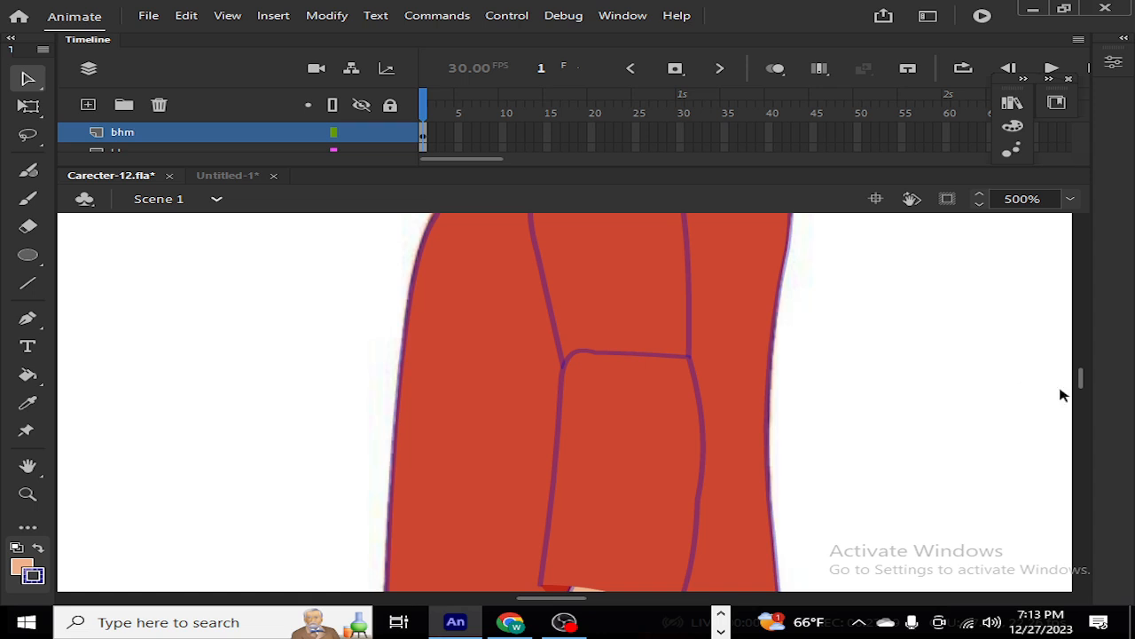
{"action": "mouse_move", "coordinate": [1086, 380]}
{"action": "left_mouse_down"}
{"action": "mouse_move", "coordinate": [1089, 390]}
{"action": "mouse_move", "coordinate": [1088, 365]}
{"action": "mouse_move", "coordinate": [1091, 385]}
{"action": "left_mouse_up"}
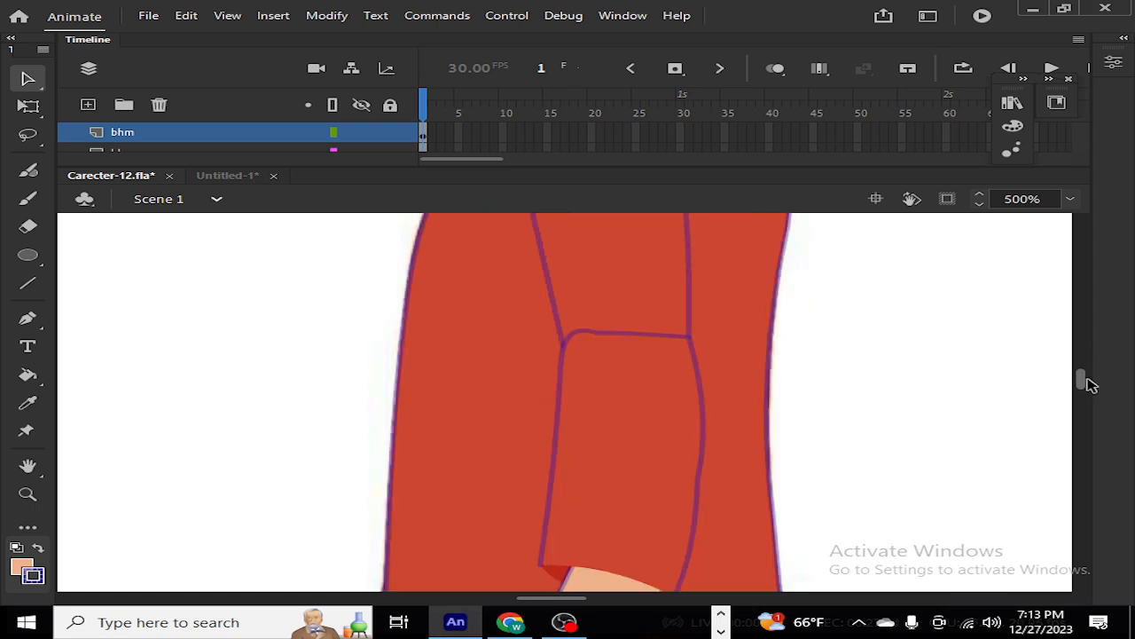
{"action": "key", "text": "ctrl+minus"}
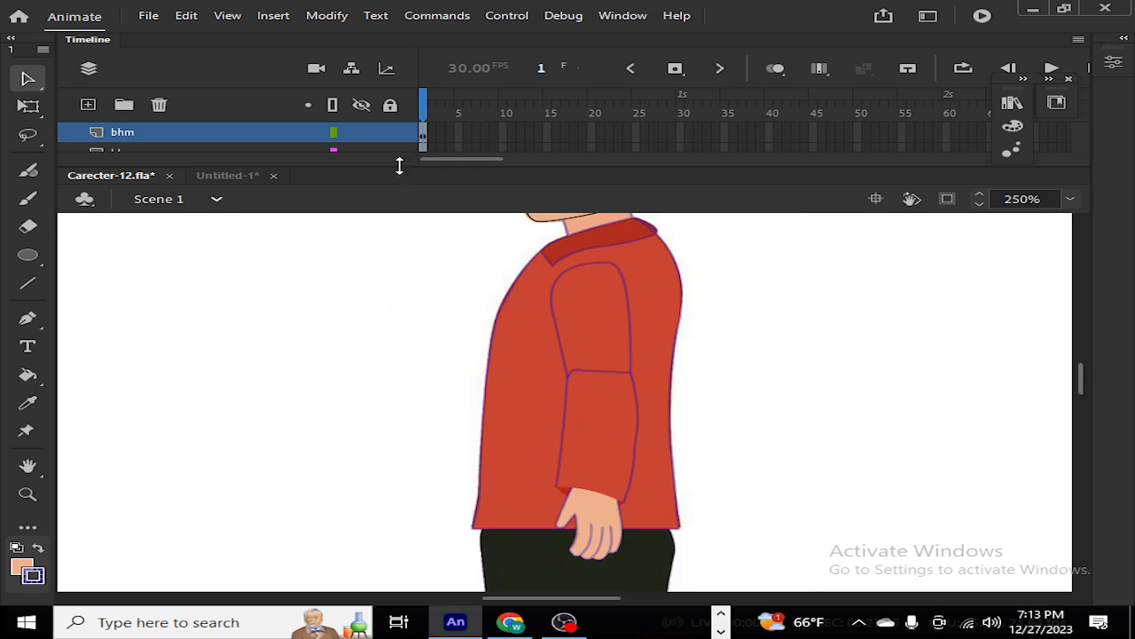
{"action": "left_click_drag", "start_coordinate": [399, 166], "coordinate": [387, 516]}
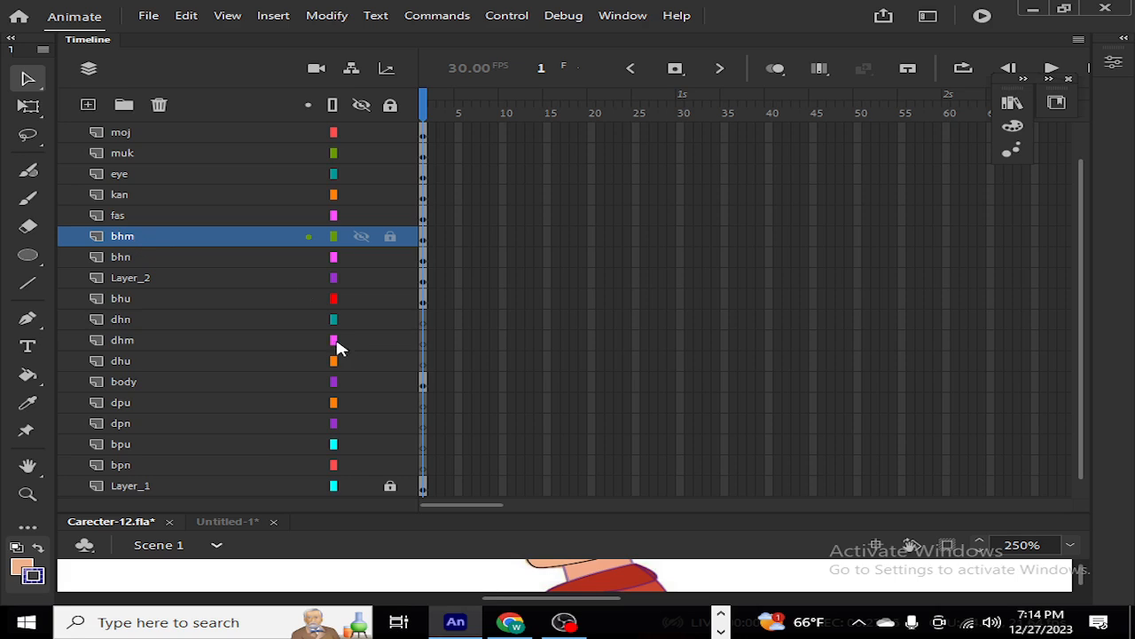
{"action": "left_click_drag", "start_coordinate": [602, 514], "coordinate": [598, 236]}
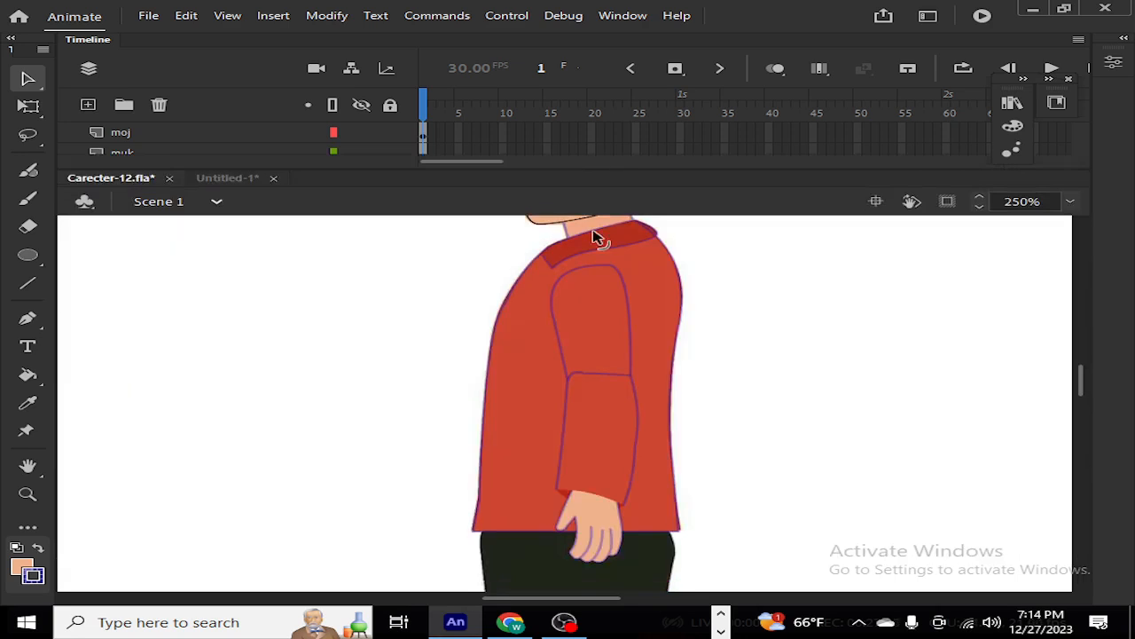
{"action": "left_click", "coordinate": [590, 325]}
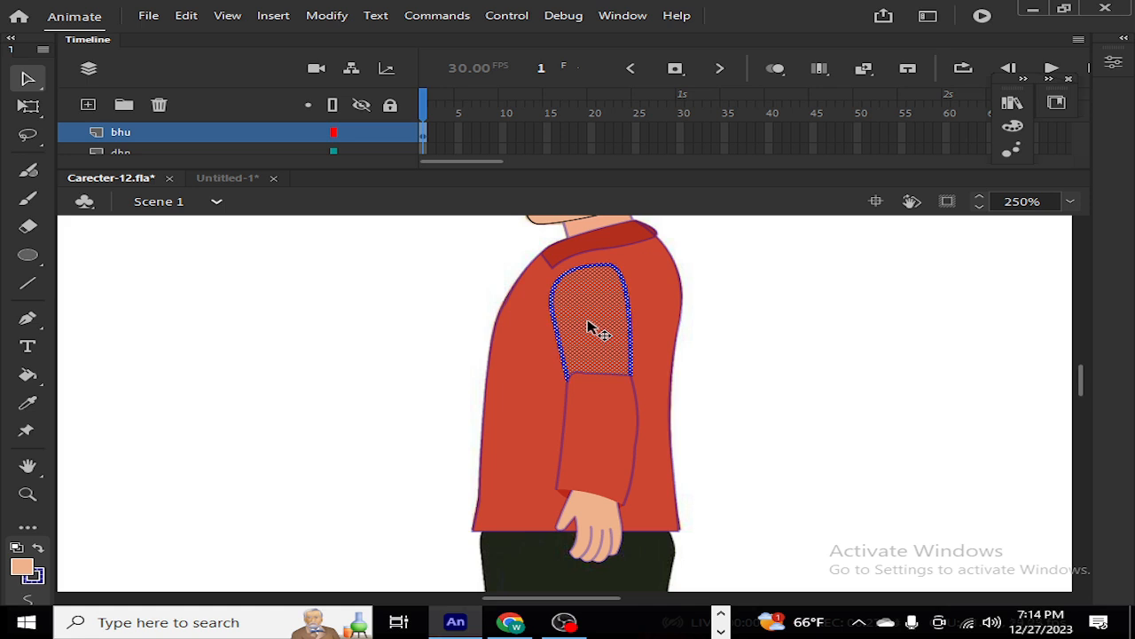
{"action": "left_click", "coordinate": [325, 418]}
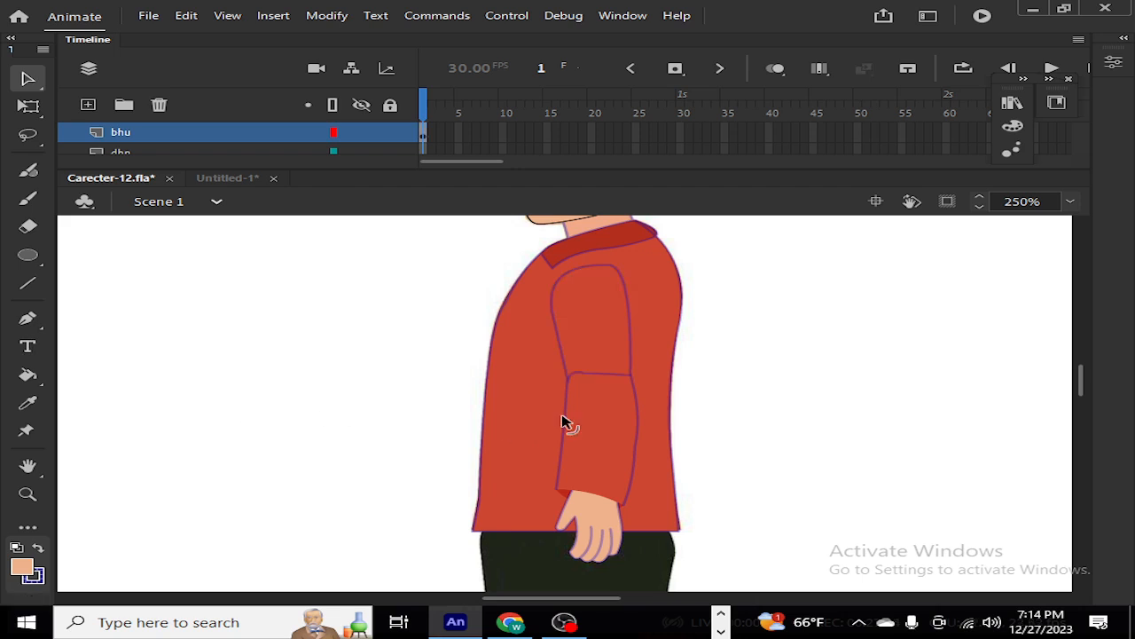
Step: Select the upper arm, forearm, hand and dark inner cuff together and move the whole arm off the body into the empty area in front
{"action": "left_click", "coordinate": [618, 363]}
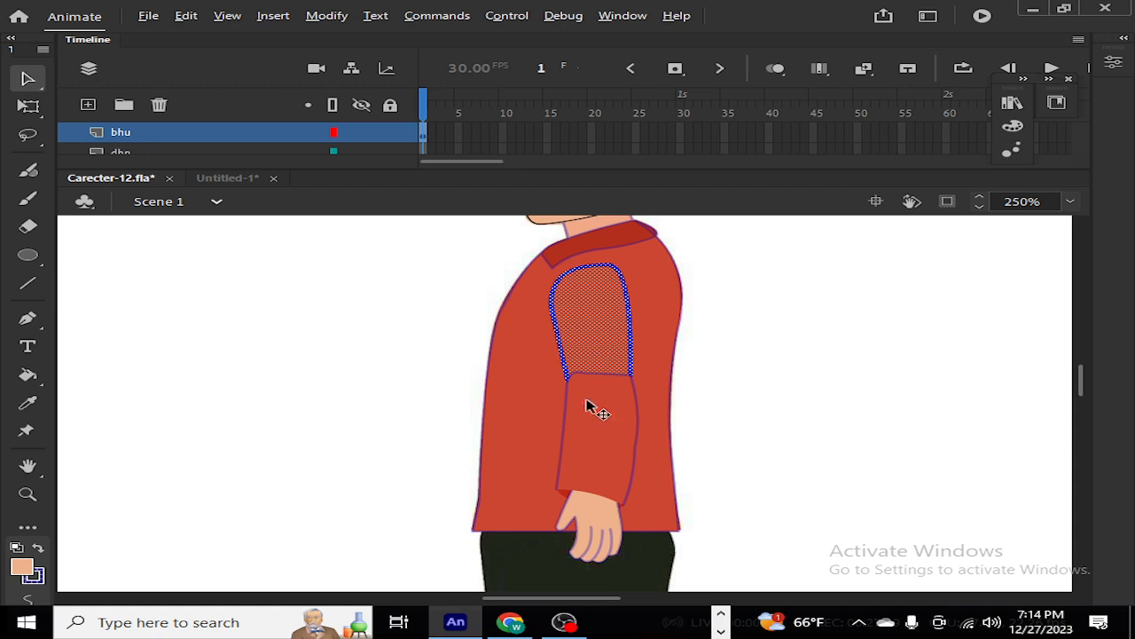
{"action": "left_click", "coordinate": [592, 460], "text": "shift"}
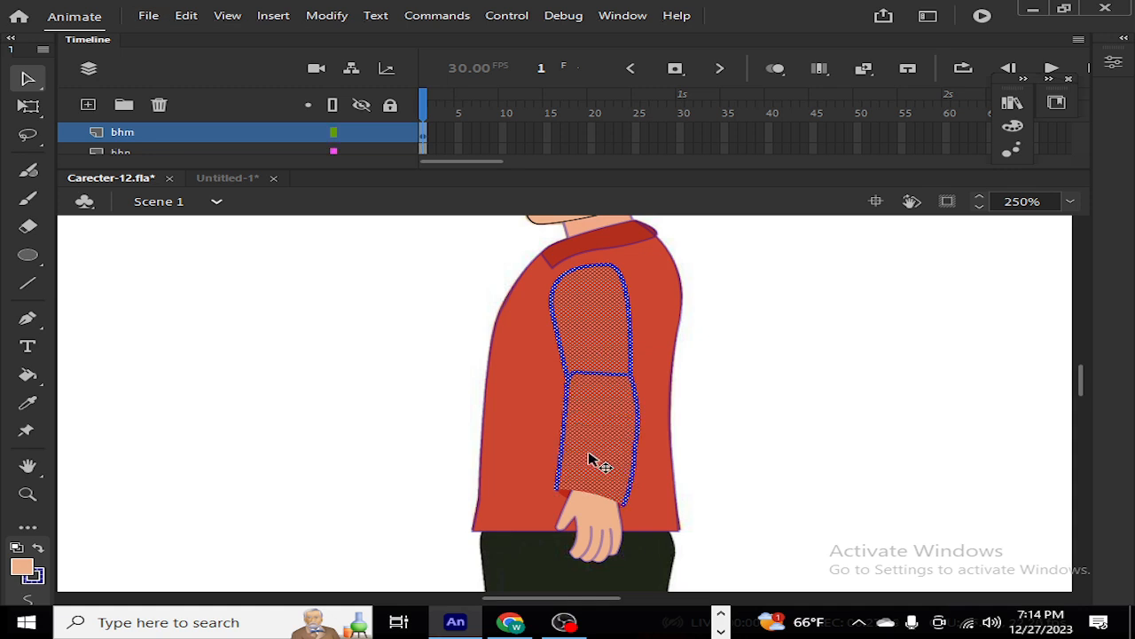
{"action": "left_click", "coordinate": [592, 529], "text": "shift"}
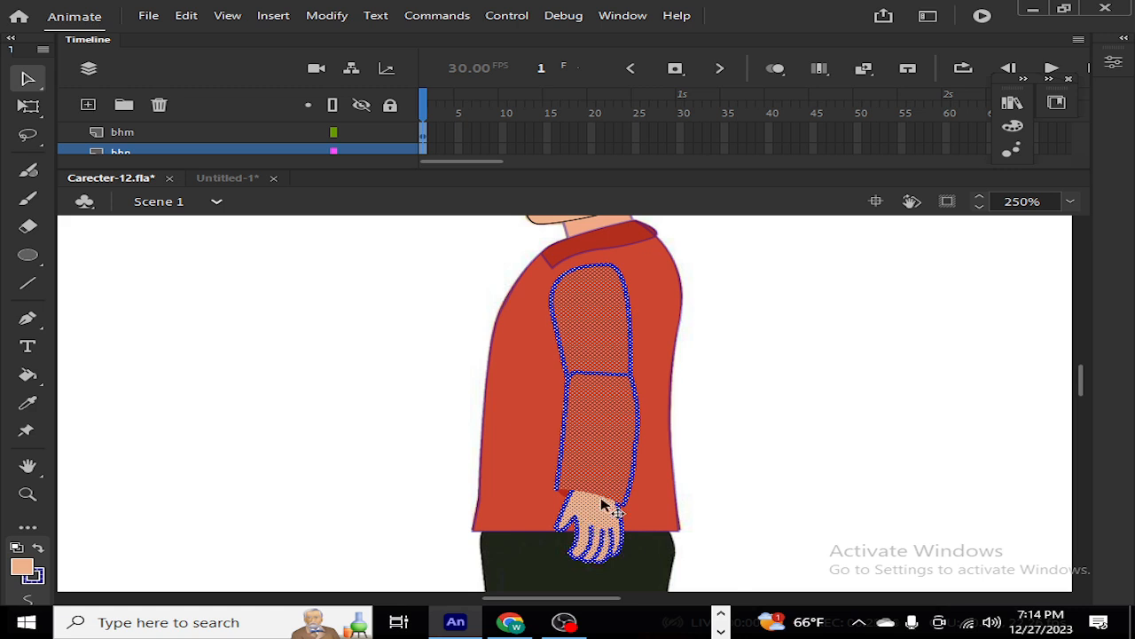
{"action": "key", "text": "ctrl+="}
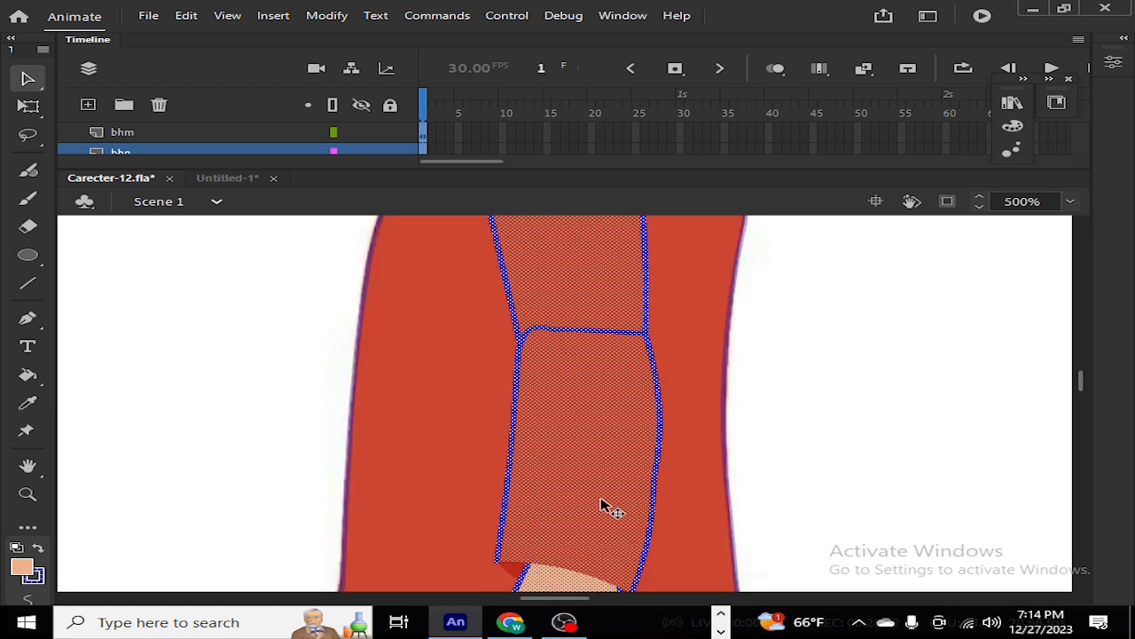
{"action": "left_click", "coordinate": [516, 570]}
{"action": "left_click", "coordinate": [515, 572]}
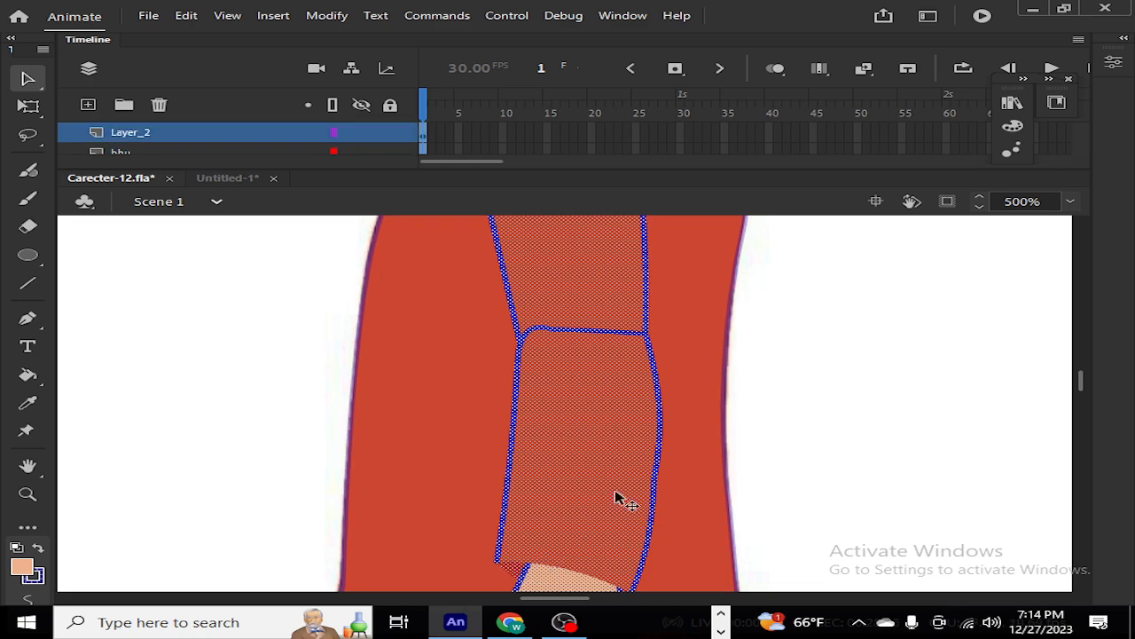
{"action": "left_click_drag", "start_coordinate": [593, 486], "coordinate": [235, 461]}
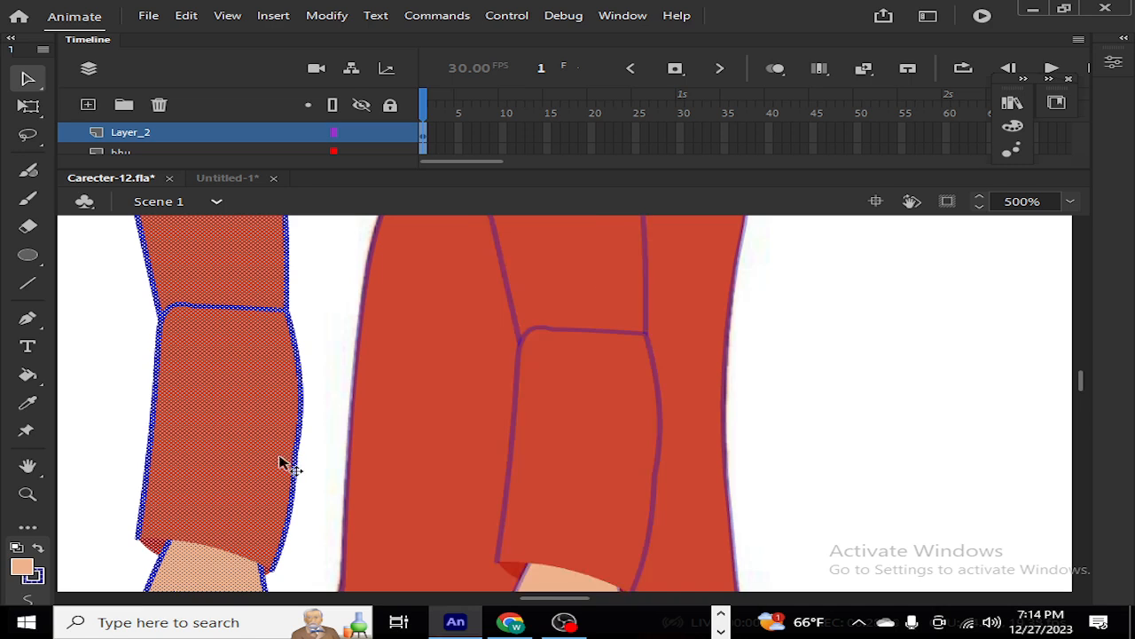
{"action": "key", "text": "ctrl+equal"}
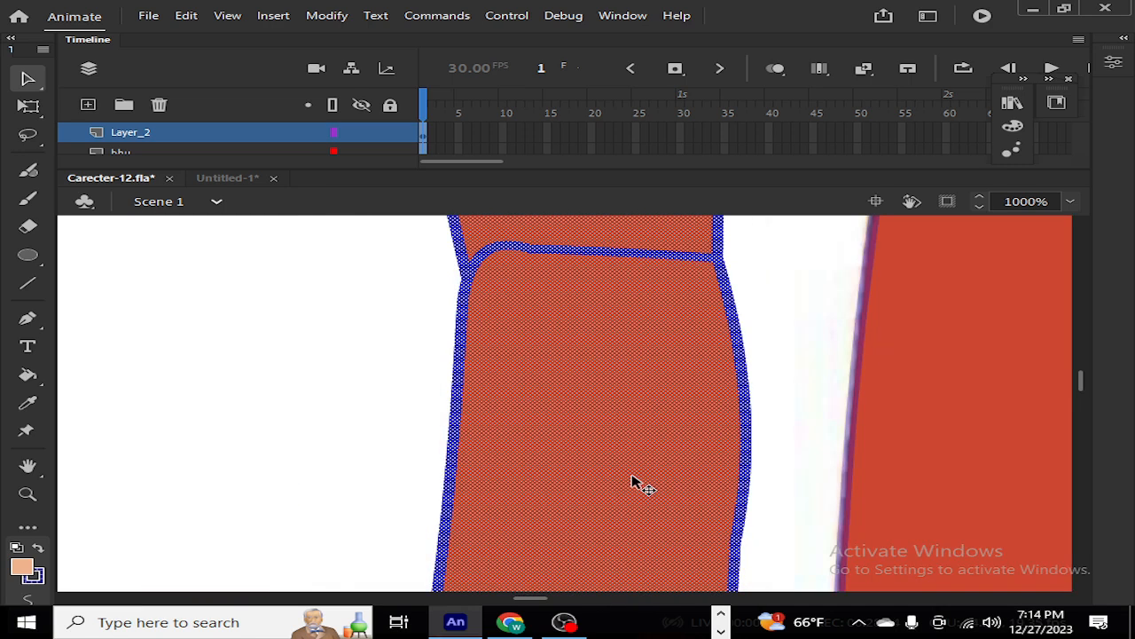
{"action": "key", "text": "ctrl+minus"}
{"action": "key", "text": "ctrl+minus"}
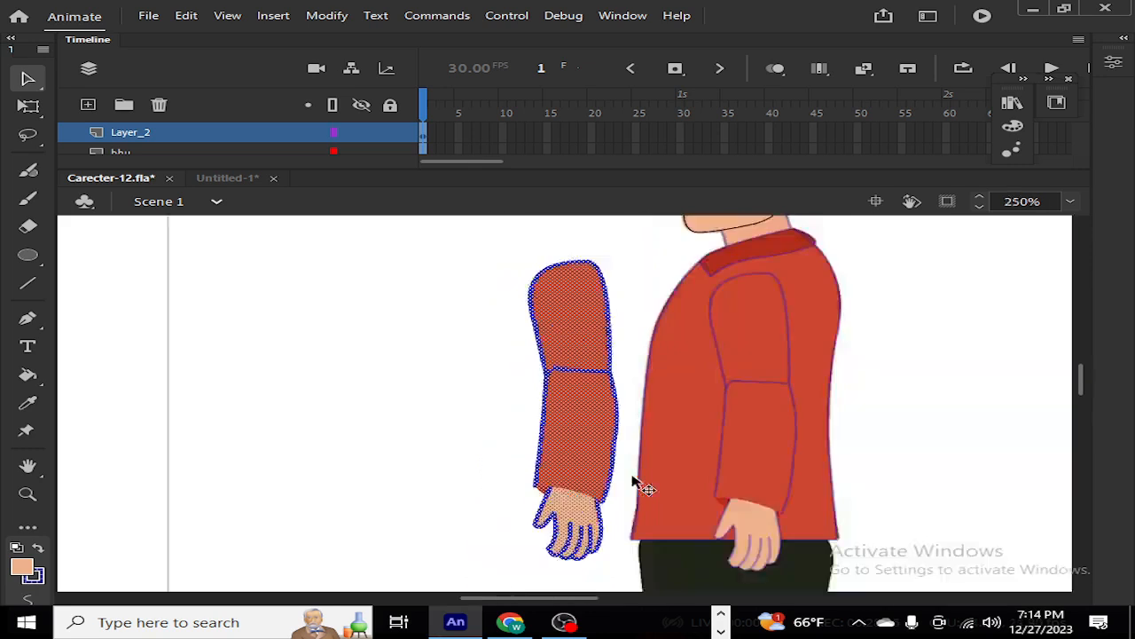
{"action": "key", "text": "ctrl+minus"}
{"action": "left_click", "coordinate": [467, 433]}
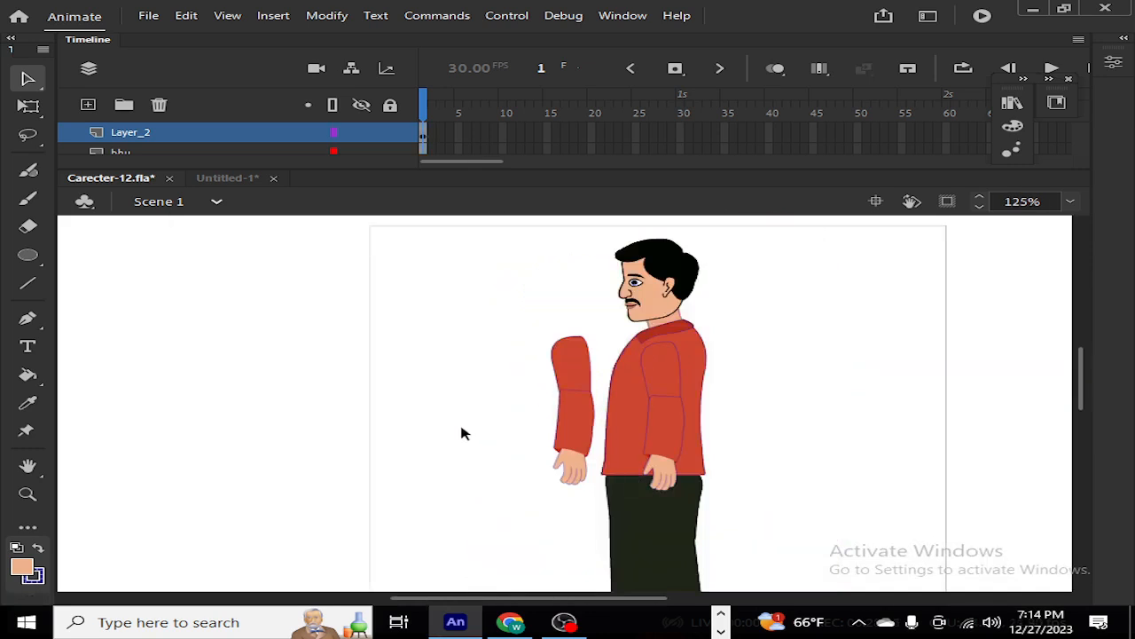
{"action": "left_click", "coordinate": [571, 378]}
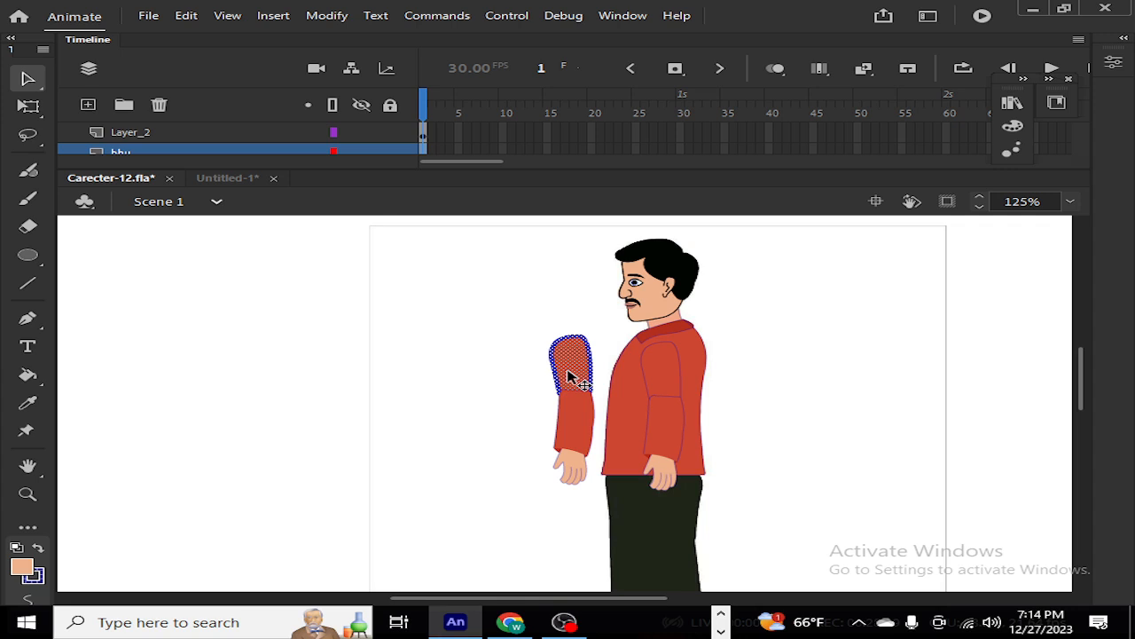
{"action": "key", "text": "Delete"}
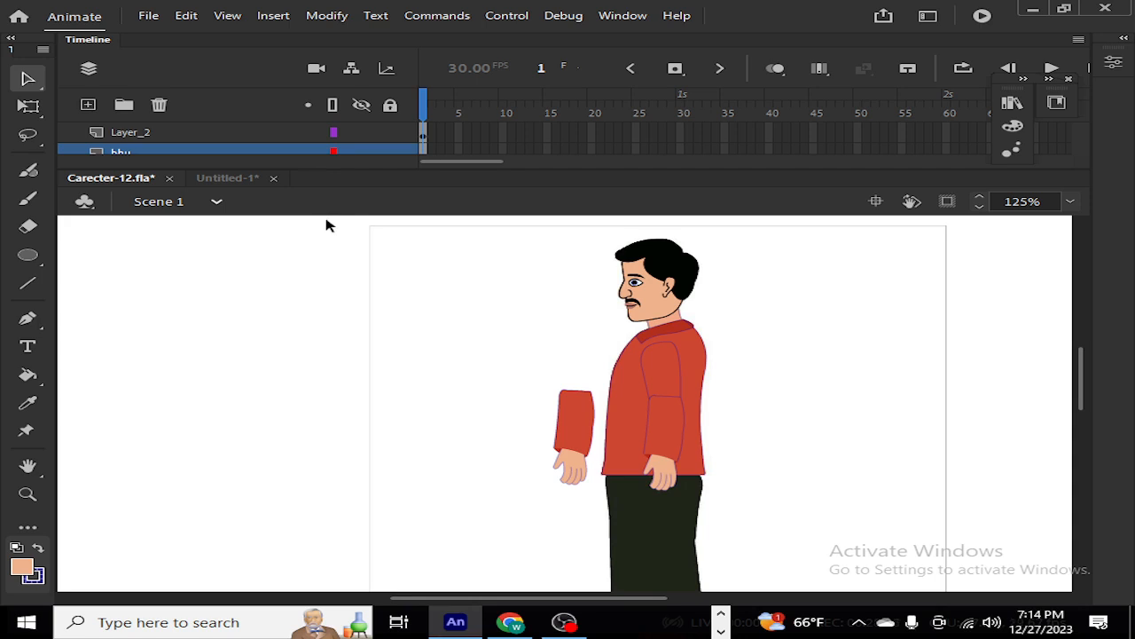
{"action": "key", "text": "ctrl+z"}
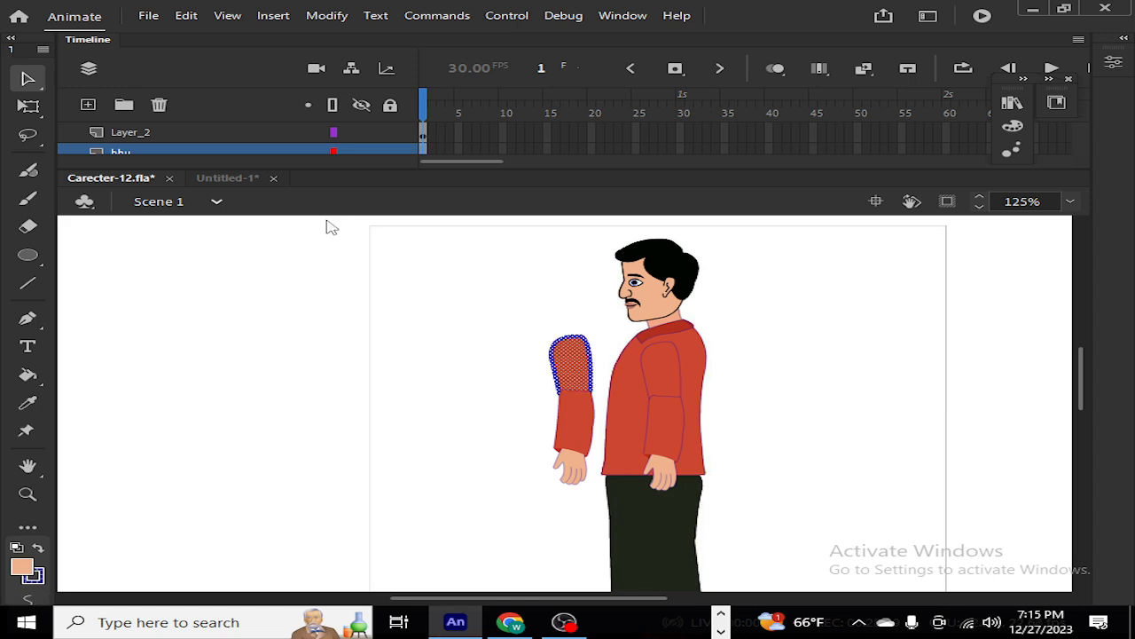
{"action": "left_click", "coordinate": [373, 360]}
Step: Identify the layer holding the shirt torso and hide that body layer
{"action": "left_click", "coordinate": [621, 442]}
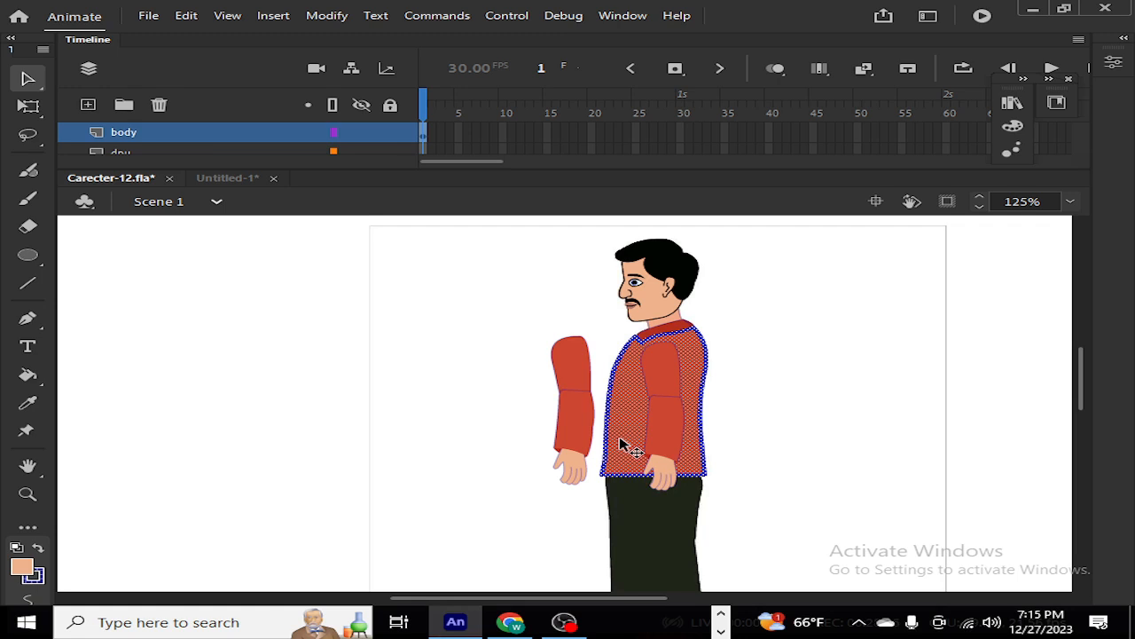
{"action": "left_click", "coordinate": [362, 132]}
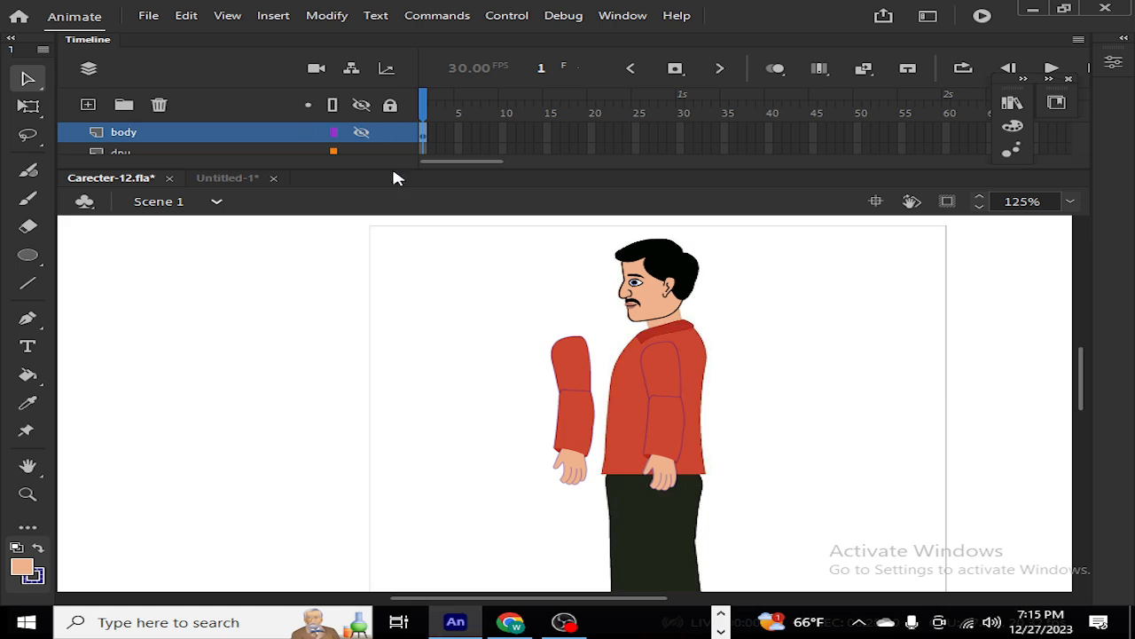
{"action": "left_click", "coordinate": [631, 444]}
Step: Select the separated upper arm, forearm, hand outline and dark inner cuff, and group them
{"action": "left_click", "coordinate": [573, 375]}
{"action": "left_click", "coordinate": [575, 440], "text": "shift"}
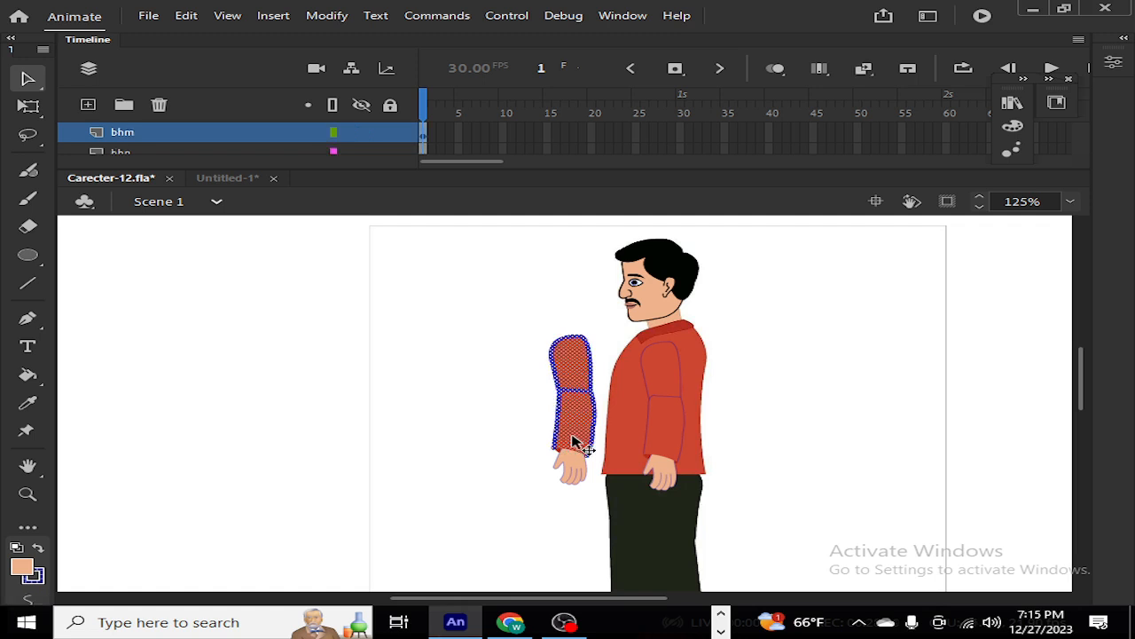
{"action": "left_click", "coordinate": [573, 471], "text": "shift"}
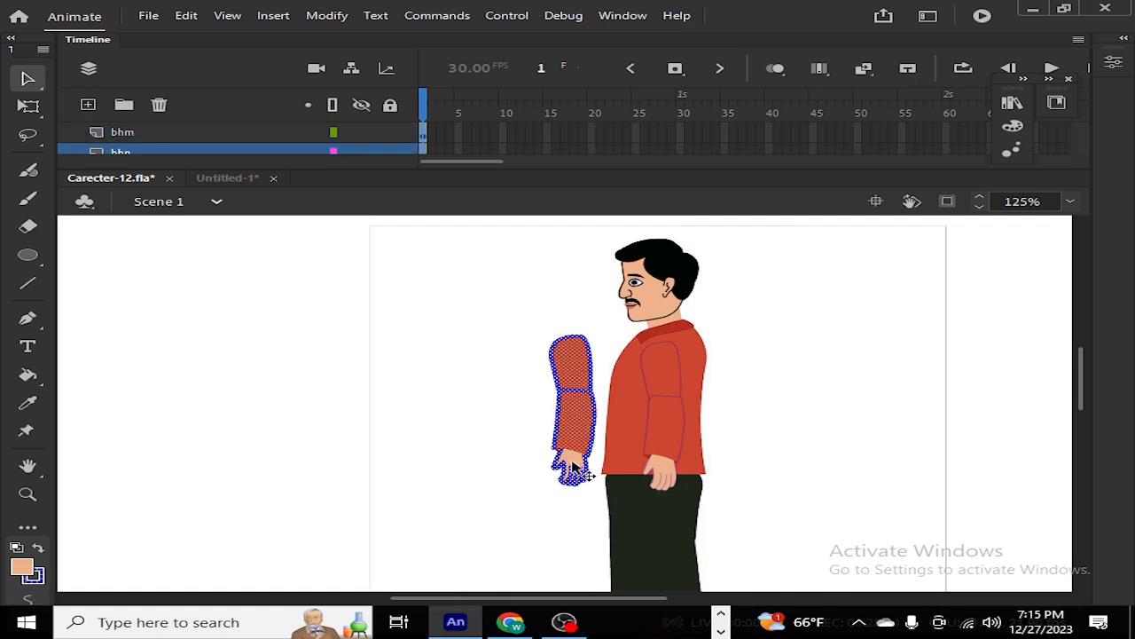
{"action": "key", "text": "ctrl+equal"}
{"action": "key", "text": "ctrl+equal"}
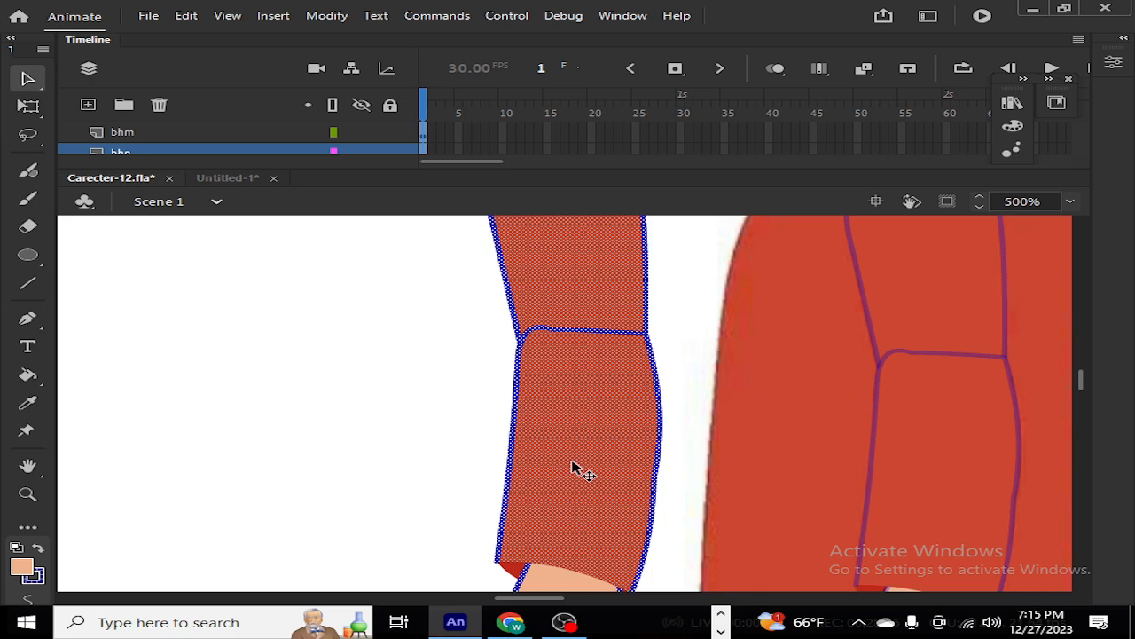
{"action": "left_click", "coordinate": [519, 570], "text": "shift"}
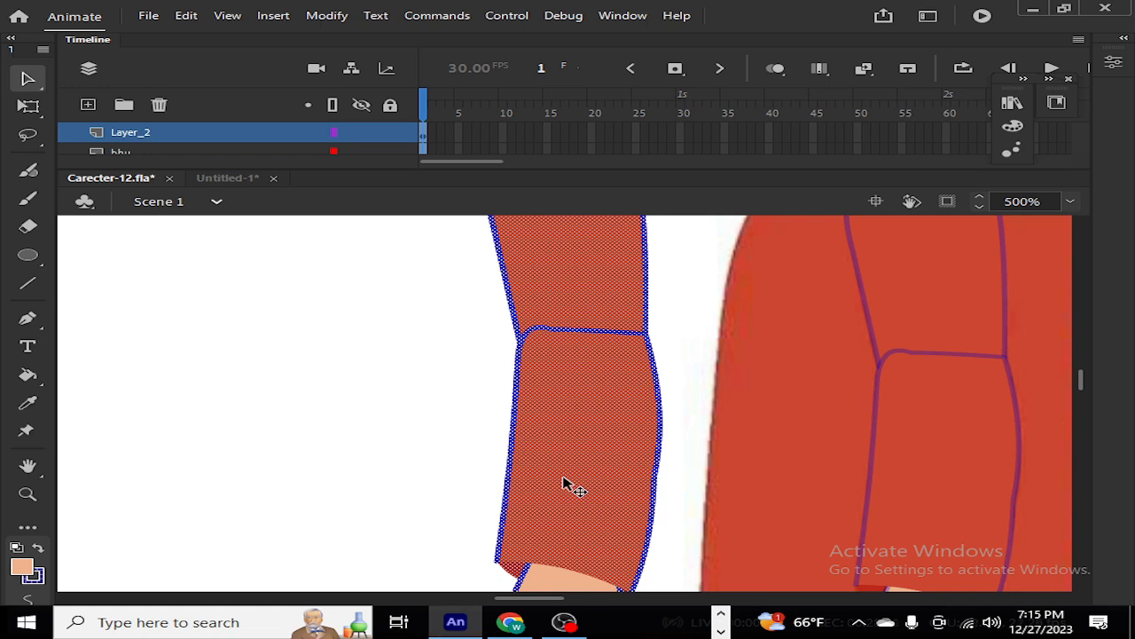
{"action": "key", "text": "ctrl+g"}
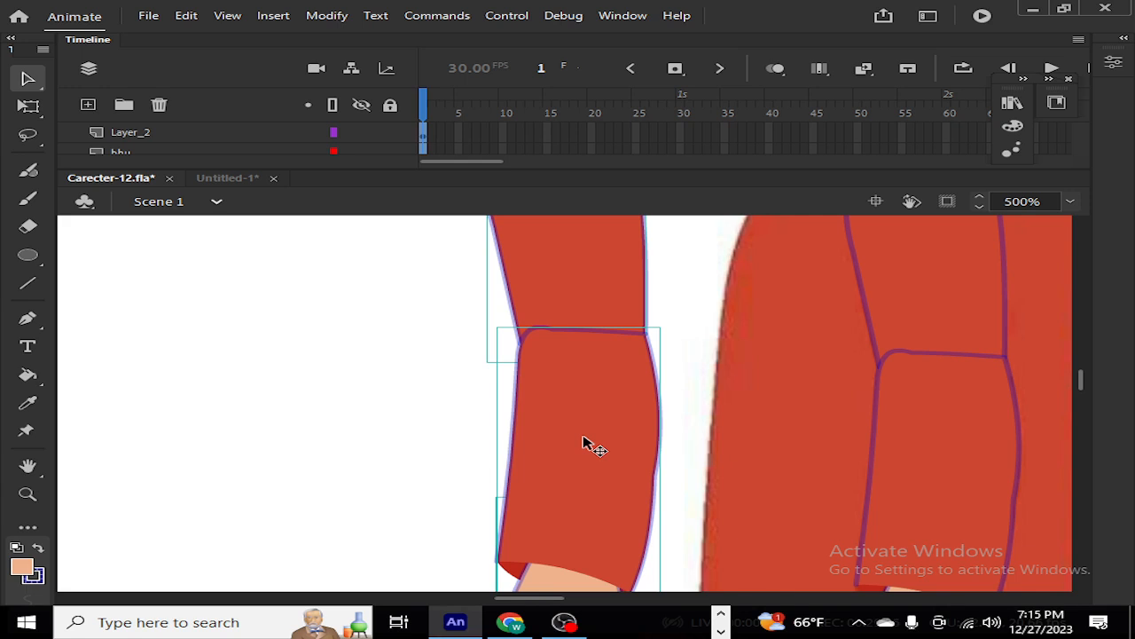
{"action": "key", "text": "ctrl+minus"}
{"action": "key", "text": "ctrl+minus"}
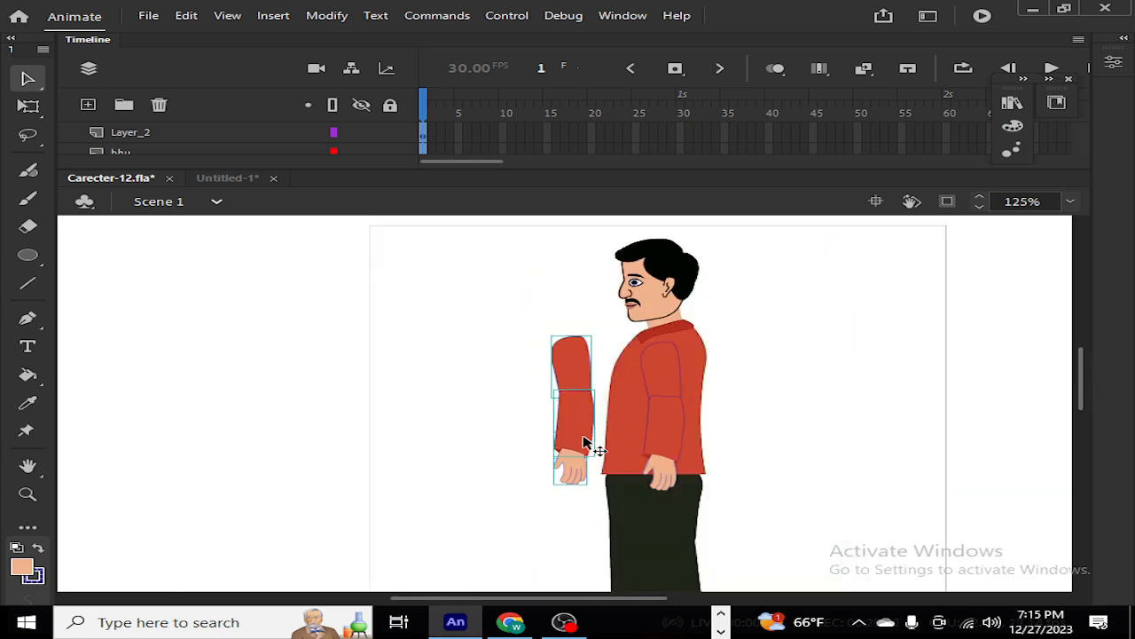
Step: Try to move the grouped arm onto the body with Free Transform, and undo each move
{"action": "left_click", "coordinate": [28, 105]}
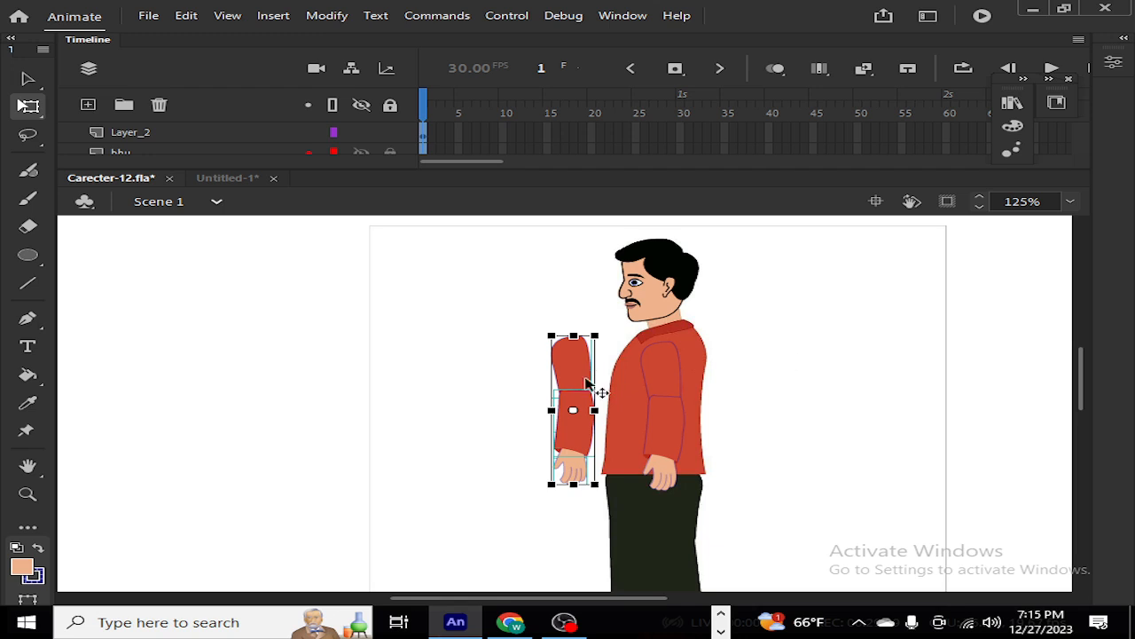
{"action": "left_click_drag", "start_coordinate": [571, 387], "coordinate": [628, 397]}
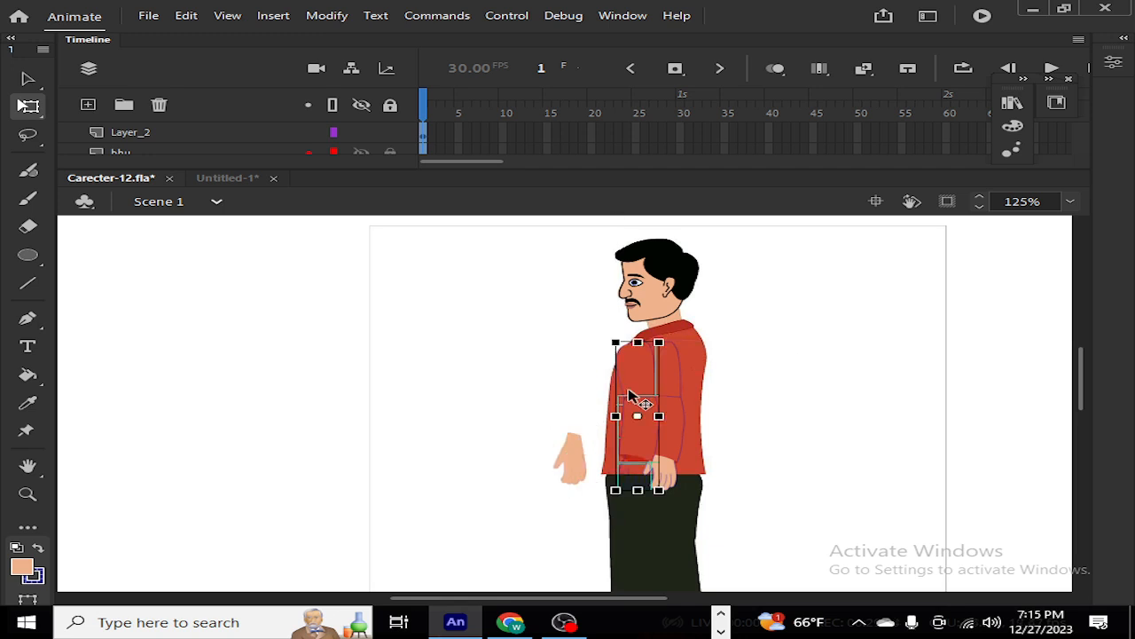
{"action": "key", "text": "ctrl+z"}
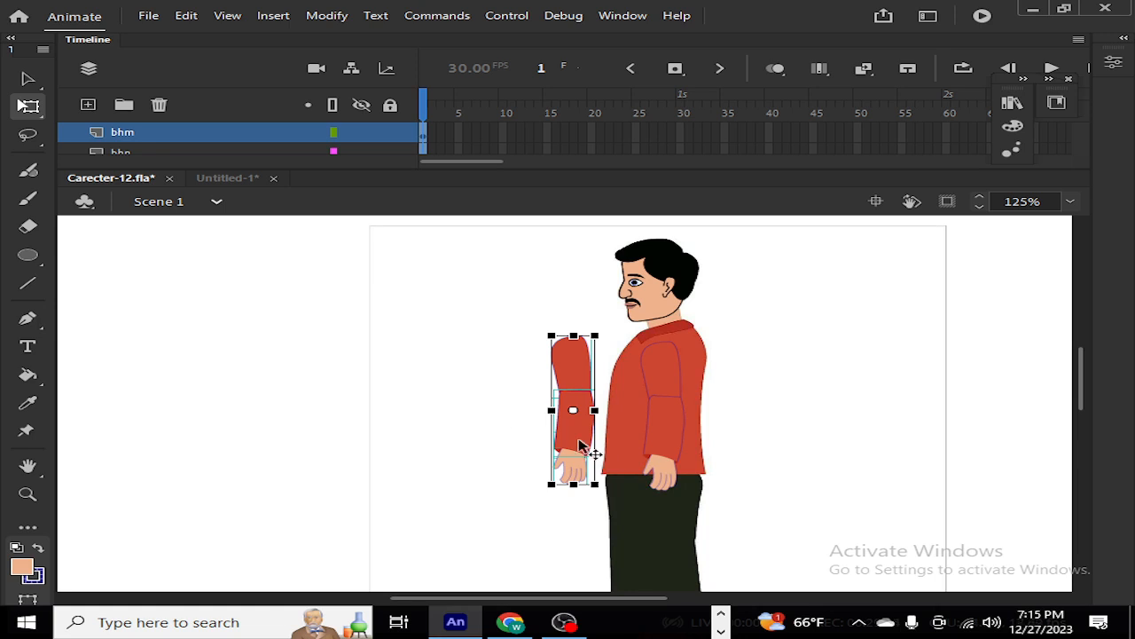
{"action": "left_click_drag", "start_coordinate": [579, 444], "coordinate": [658, 445]}
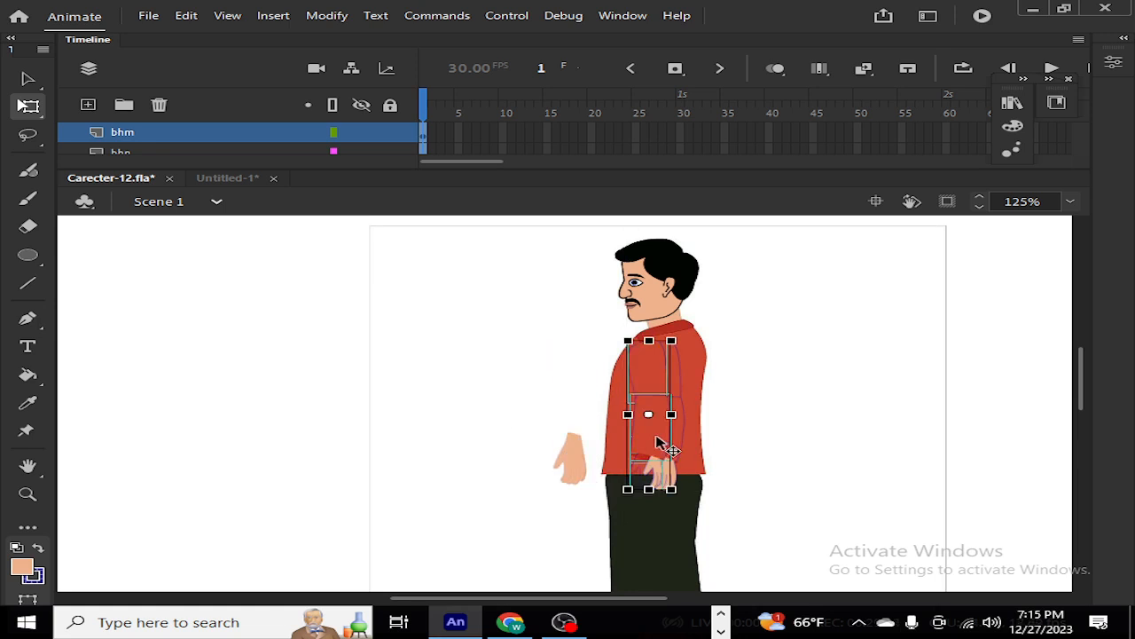
{"action": "key", "text": "ctrl+z"}
Step: Inspect the separated hand group, select all the separated arm and hand pieces together, and move them onto the front of the body
{"action": "left_click", "coordinate": [431, 458]}
{"action": "double_click", "coordinate": [575, 477]}
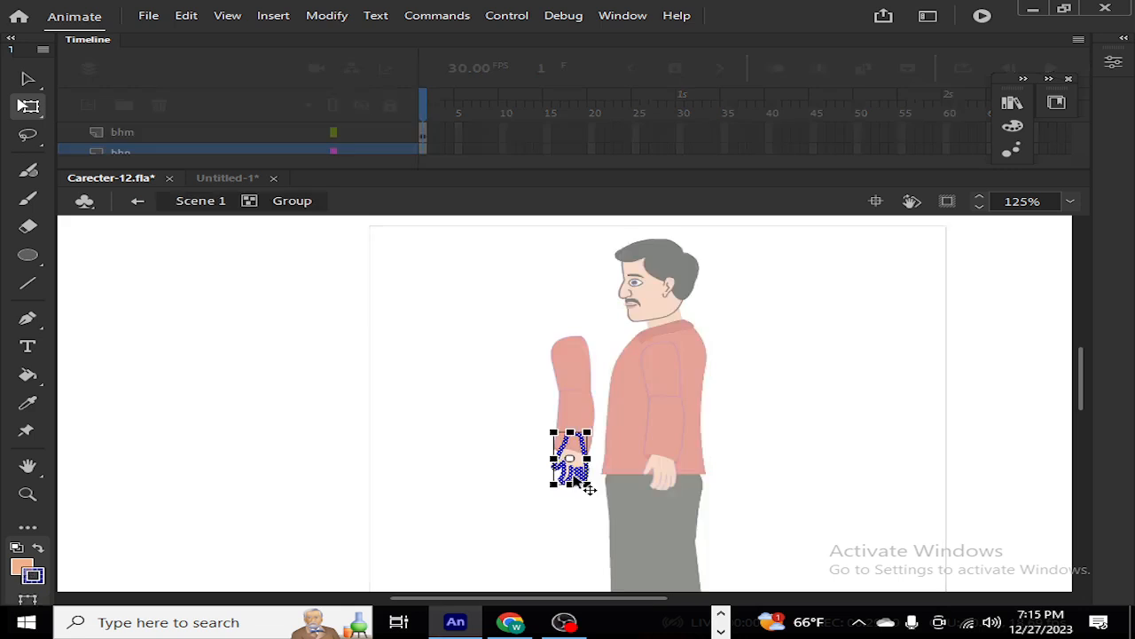
{"action": "left_click", "coordinate": [448, 471]}
{"action": "double_click", "coordinate": [471, 456]}
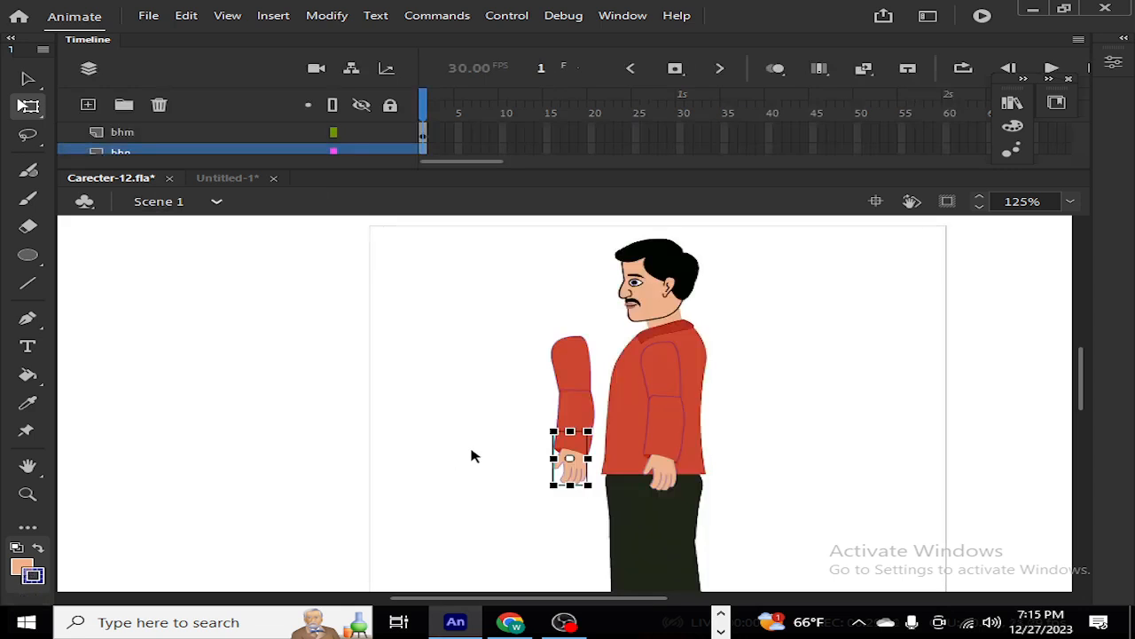
{"action": "left_click_drag", "start_coordinate": [518, 333], "coordinate": [584, 484]}
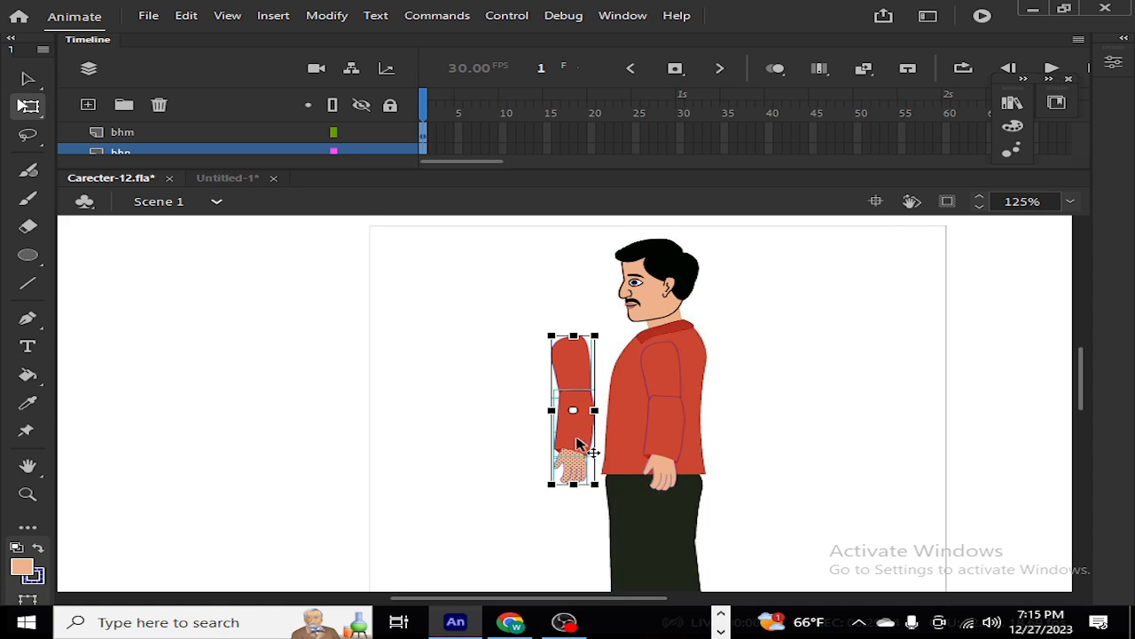
{"action": "left_click_drag", "start_coordinate": [576, 444], "coordinate": [644, 379]}
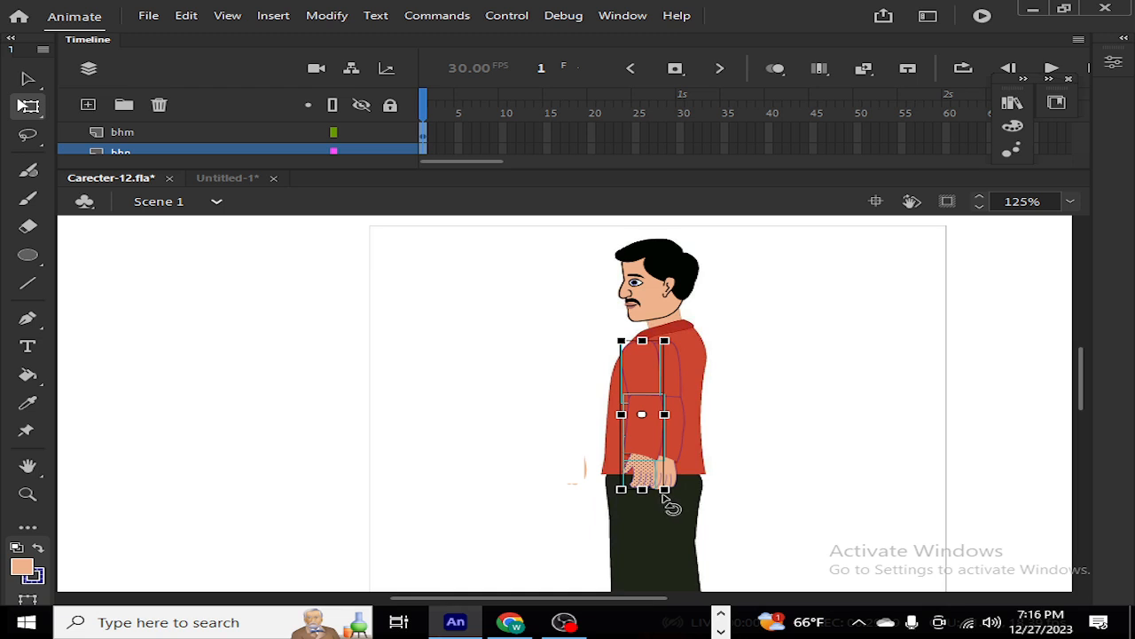
Step: Undo the trial rotation about the centre, move the arm's transformation point to the shoulder, and rotate the arm forward
{"action": "left_click_drag", "start_coordinate": [672, 508], "coordinate": [623, 487]}
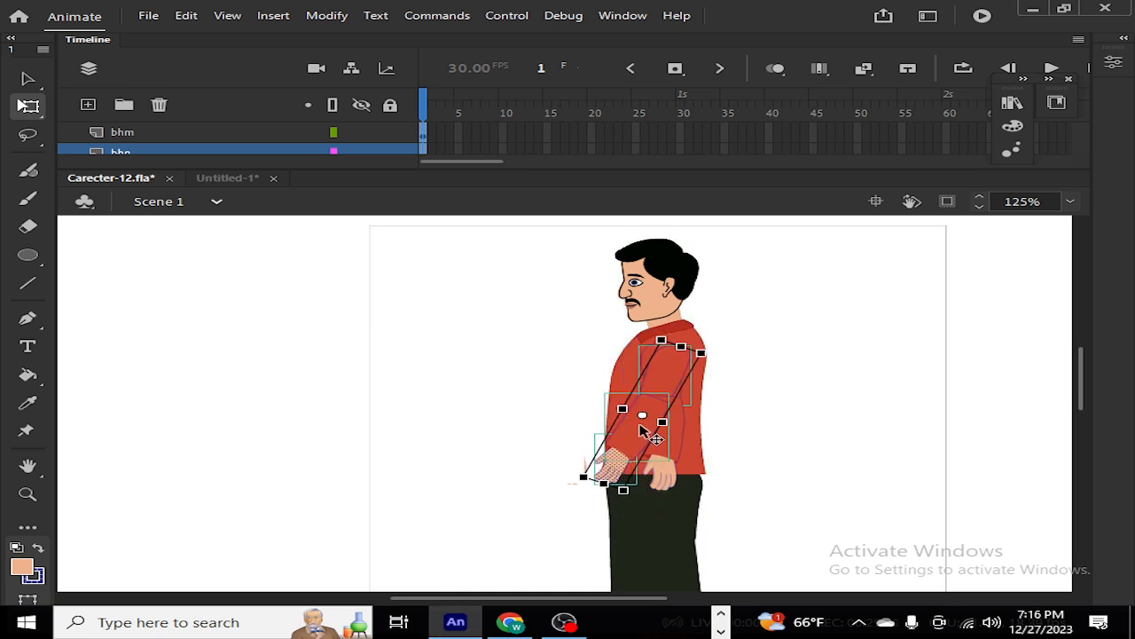
{"action": "key", "text": "ctrl+z"}
{"action": "left_click_drag", "start_coordinate": [646, 355], "coordinate": [647, 349]}
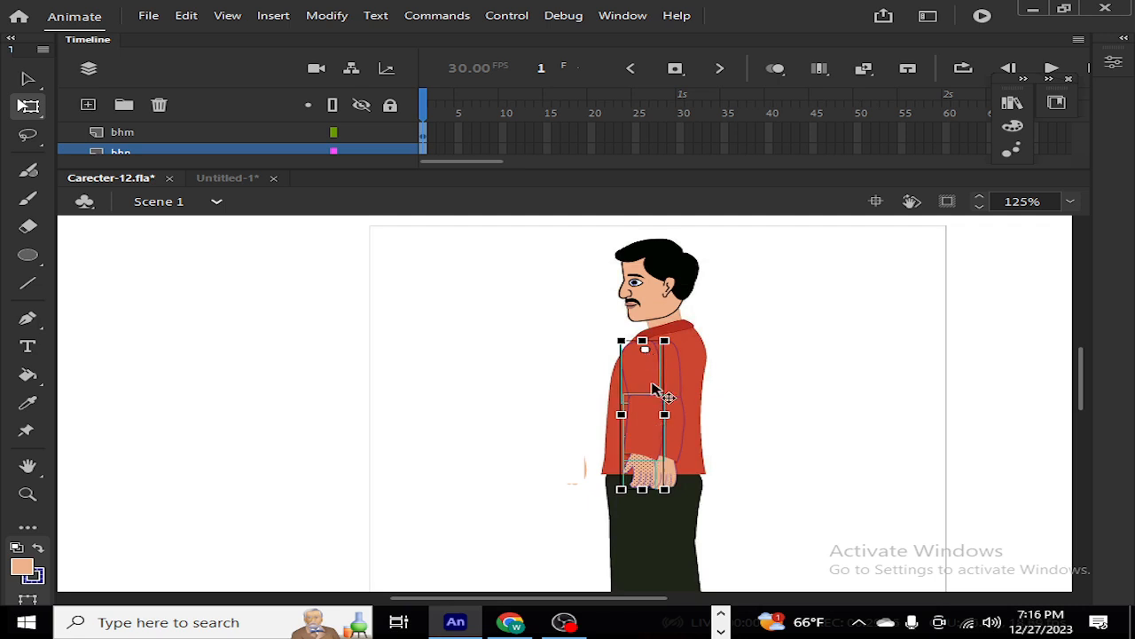
{"action": "left_click_drag", "start_coordinate": [665, 502], "coordinate": [590, 493]}
Step: Nudge the rotated arm in small increments until its shoulder sits inside the front edge of the shirt, and deselect it
{"action": "key", "text": "Left"}
{"action": "key", "text": "Left"}
{"action": "key", "text": "Left"}
{"action": "key", "text": "Left"}
{"action": "key", "text": "Left"}
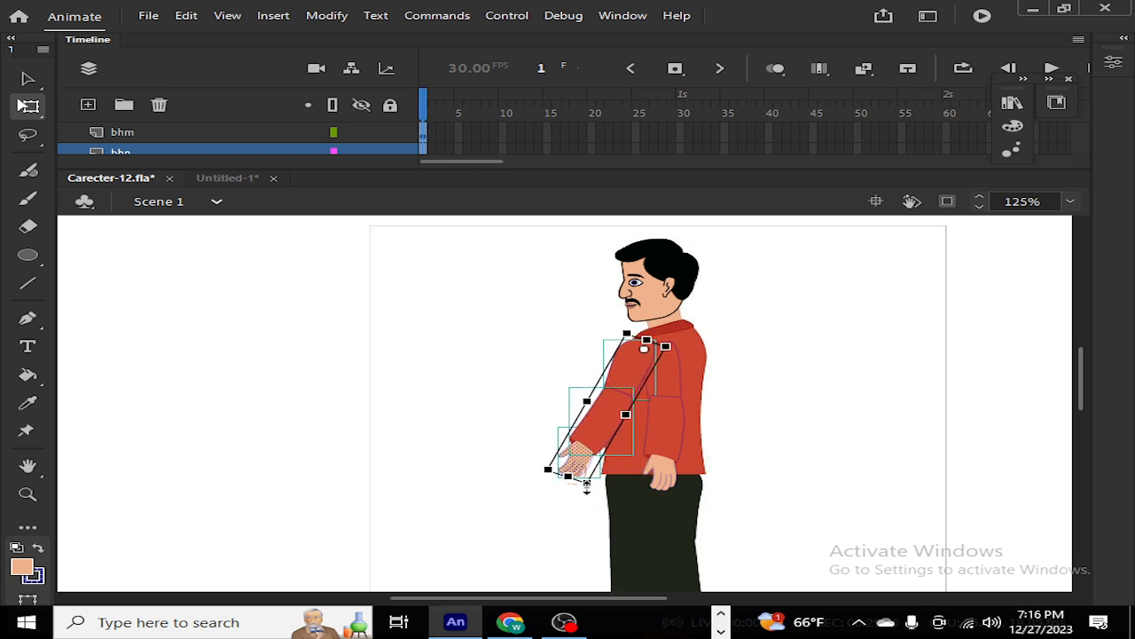
{"action": "key", "text": "Down"}
{"action": "key", "text": "Down"}
{"action": "key", "text": "Down"}
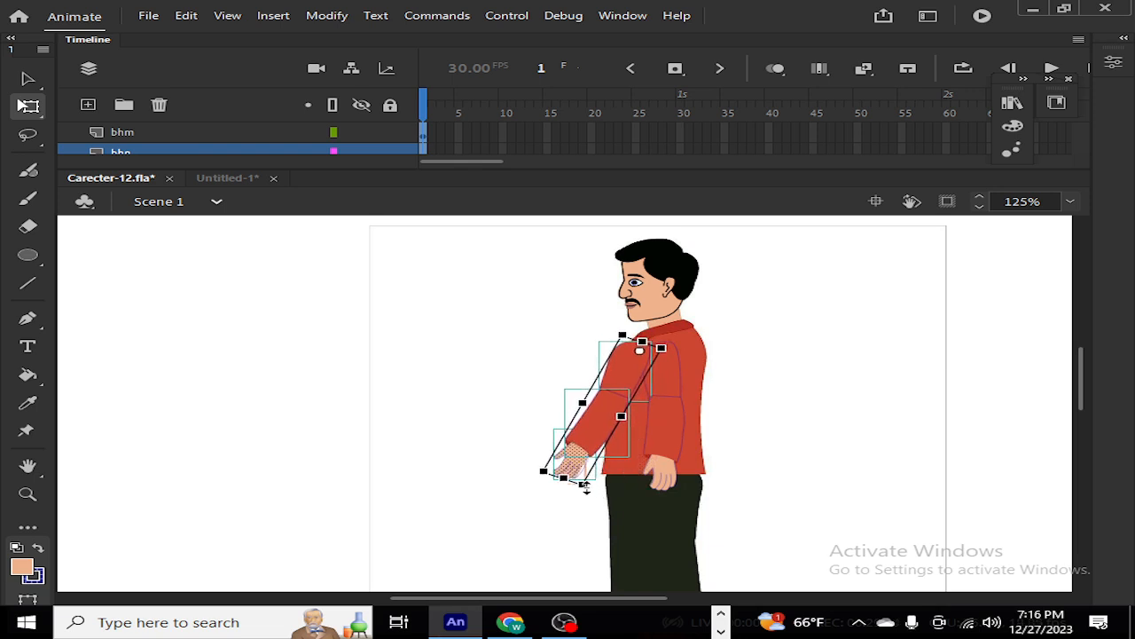
{"action": "key", "text": "Right"}
{"action": "key", "text": "Right"}
{"action": "key", "text": "Right"}
{"action": "key", "text": "Right"}
{"action": "key", "text": "Right"}
{"action": "key", "text": "Right"}
{"action": "key", "text": "Right"}
{"action": "key", "text": "Right"}
{"action": "key", "text": "Right"}
{"action": "key", "text": "Right"}
{"action": "key", "text": "Right"}
{"action": "key", "text": "Right"}
{"action": "key", "text": "Right"}
{"action": "key", "text": "Right"}
{"action": "key", "text": "Right"}
{"action": "key", "text": "Right"}
{"action": "key", "text": "Right"}
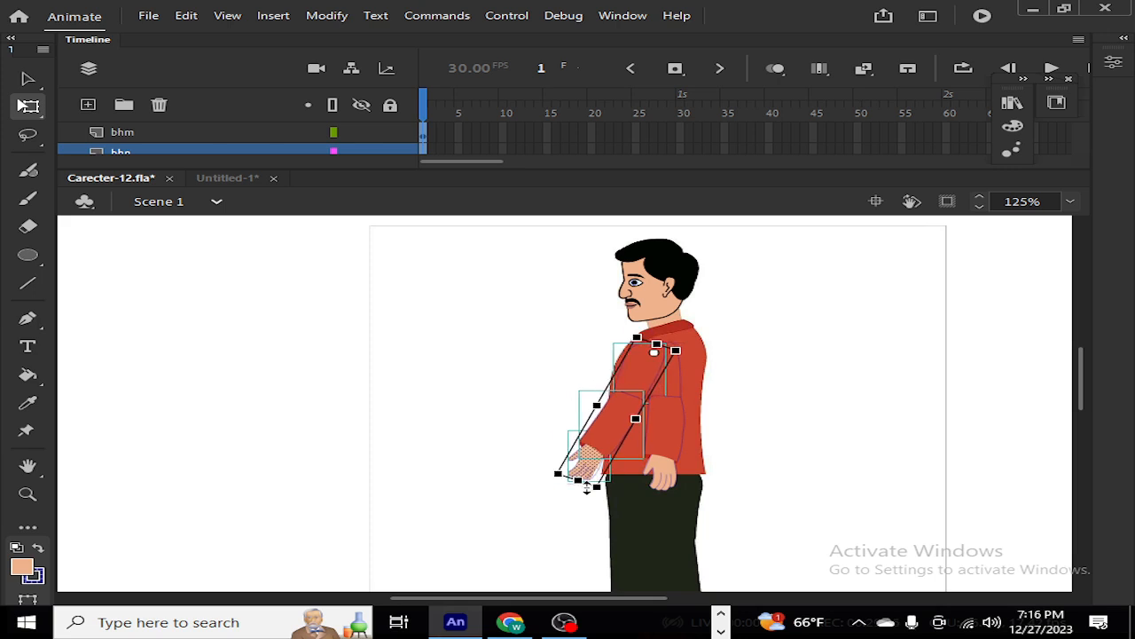
{"action": "key", "text": "Left"}
{"action": "key", "text": "Left"}
{"action": "key", "text": "Left"}
{"action": "key", "text": "Left"}
{"action": "left_click", "coordinate": [479, 431]}
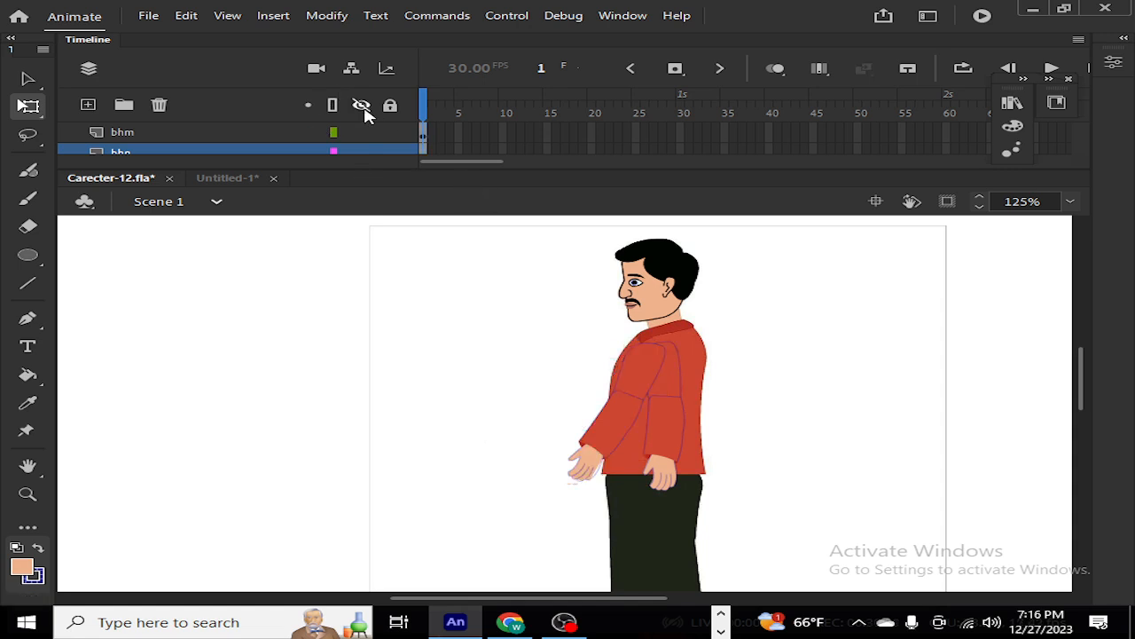
Step: Toggle the visibility of all layers off and on, and enlarge the timeline slightly to show two layer rows
{"action": "left_click", "coordinate": [362, 105]}
{"action": "left_click", "coordinate": [362, 107]}
{"action": "left_click", "coordinate": [381, 287]}
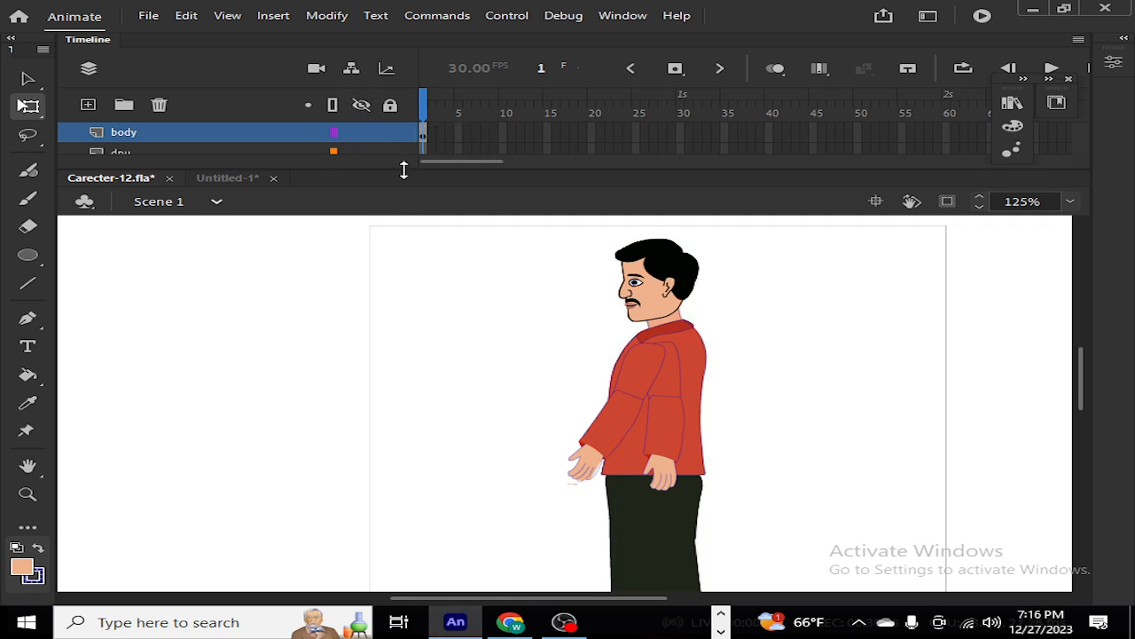
{"action": "mouse_move", "coordinate": [403, 169]}
{"action": "left_mouse_down"}
{"action": "mouse_move", "coordinate": [437, 420]}
{"action": "mouse_move", "coordinate": [424, 176]}
{"action": "left_mouse_up"}
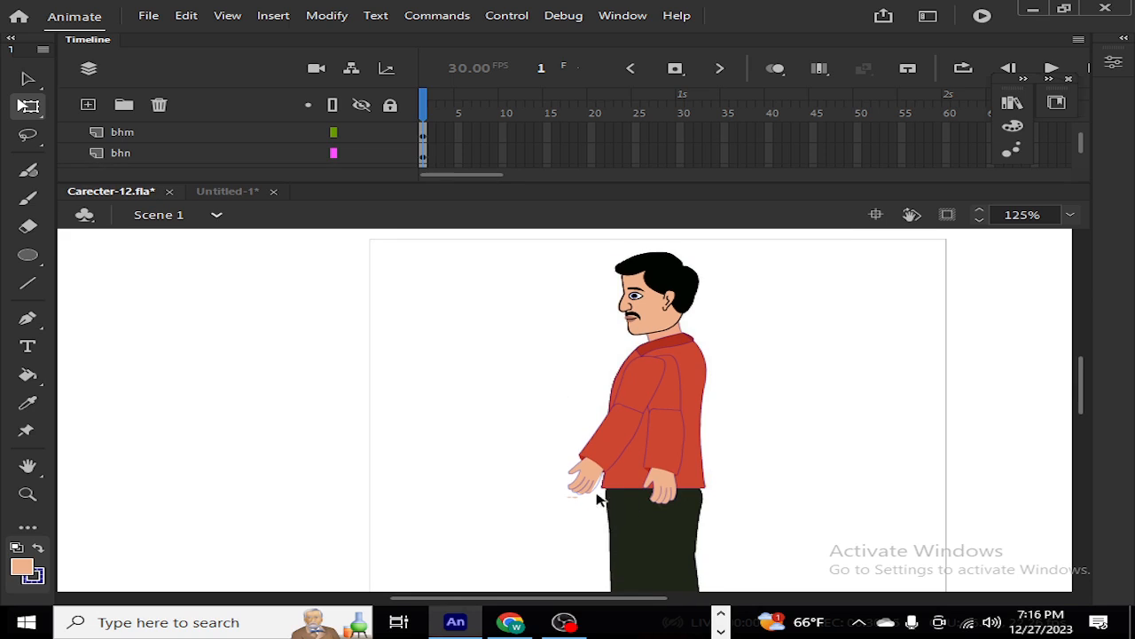
Step: Examine which layers hold the upper arm and forearm of the forward-swung arm
{"action": "double_click", "coordinate": [630, 391]}
{"action": "left_click", "coordinate": [494, 398]}
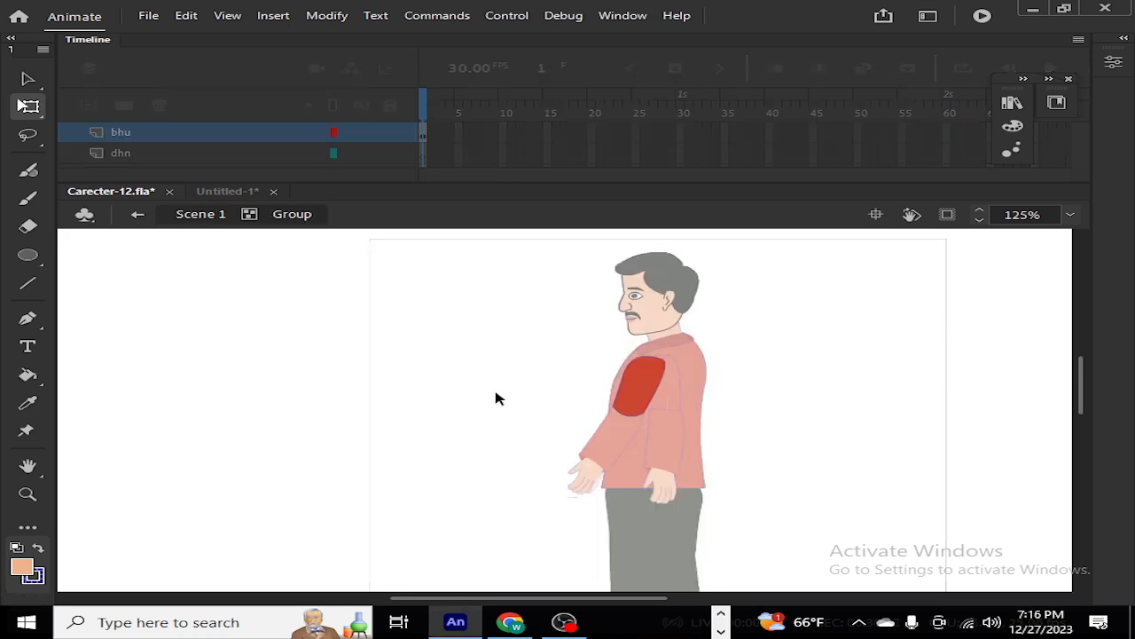
{"action": "double_click", "coordinate": [510, 401]}
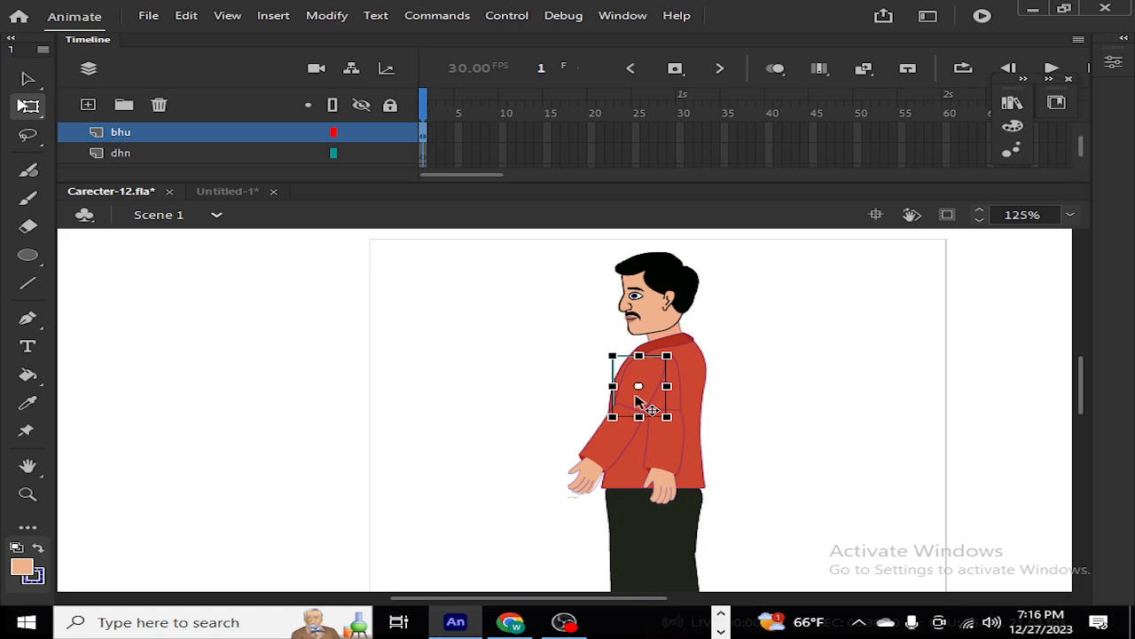
{"action": "left_click", "coordinate": [608, 450]}
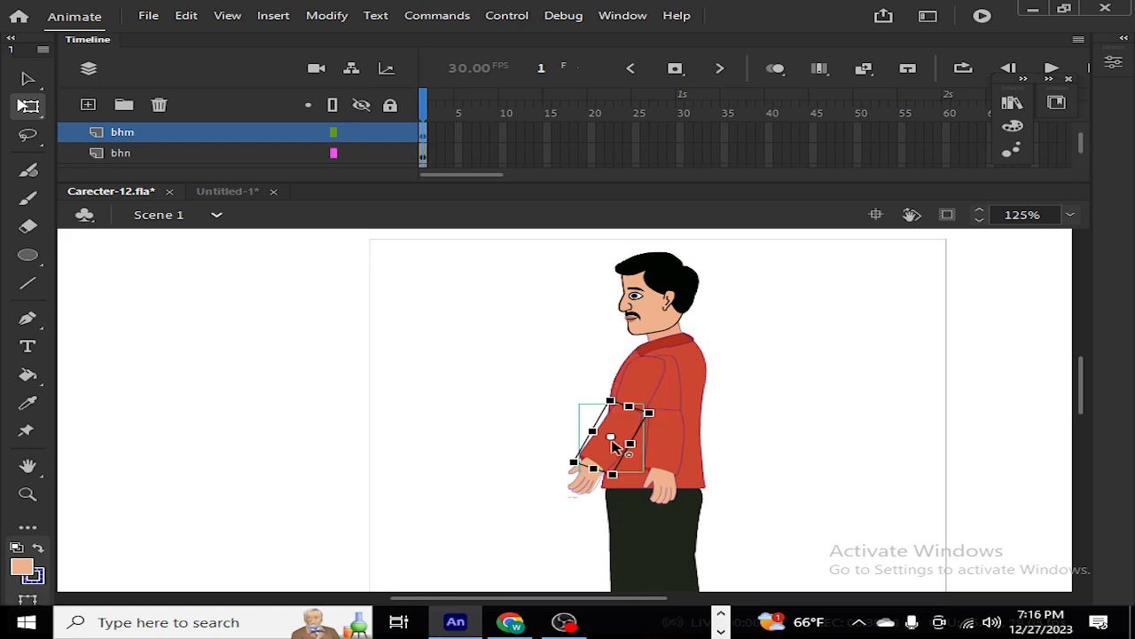
{"action": "left_click", "coordinate": [637, 387]}
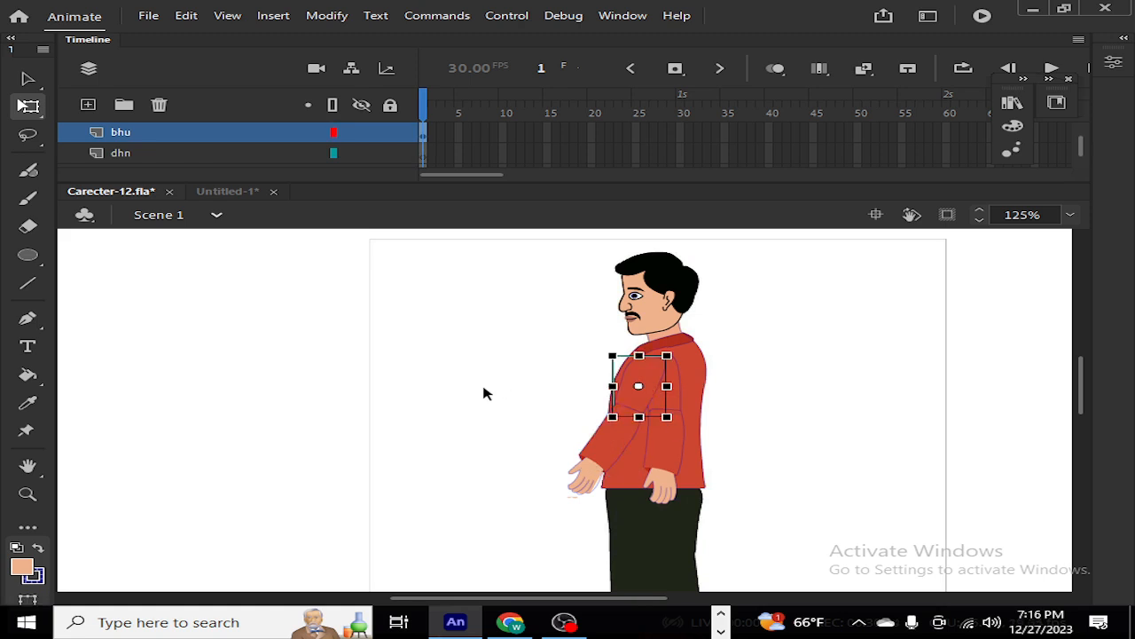
{"action": "left_click", "coordinate": [514, 398]}
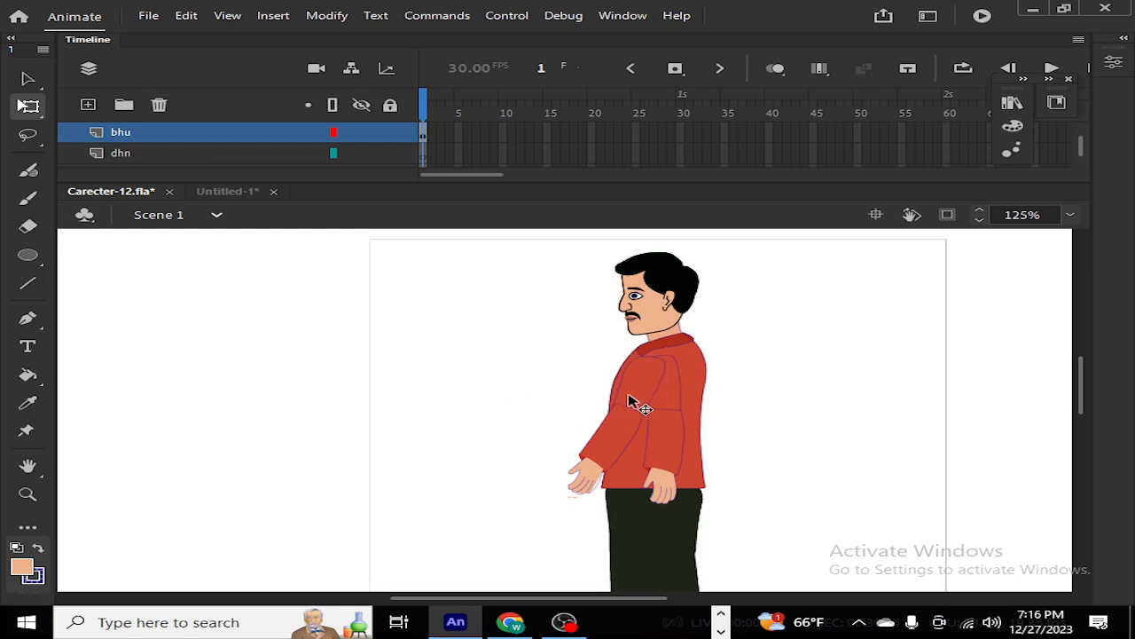
{"action": "left_click", "coordinate": [632, 400]}
{"action": "left_click", "coordinate": [610, 454]}
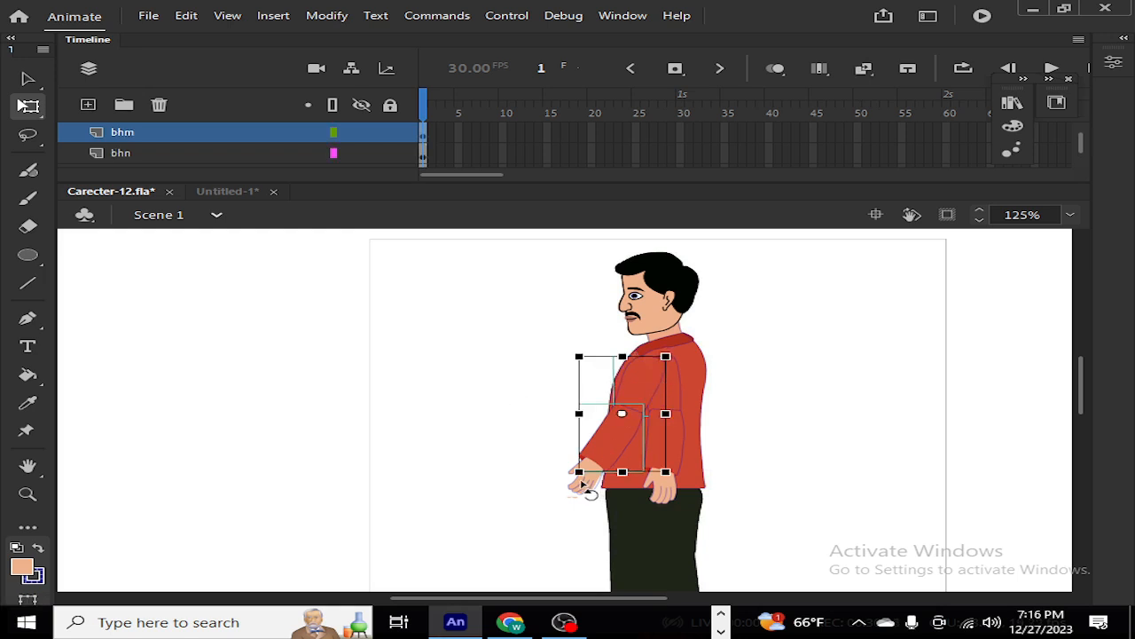
{"action": "left_click", "coordinate": [494, 438]}
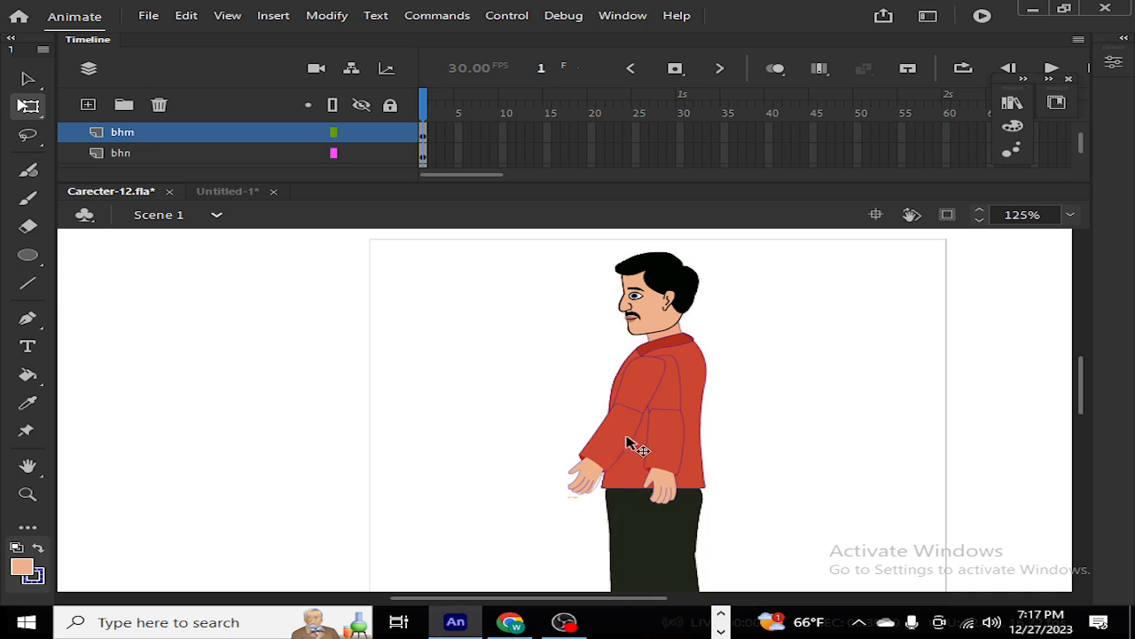
{"action": "left_click", "coordinate": [637, 398]}
{"action": "left_click", "coordinate": [620, 451]}
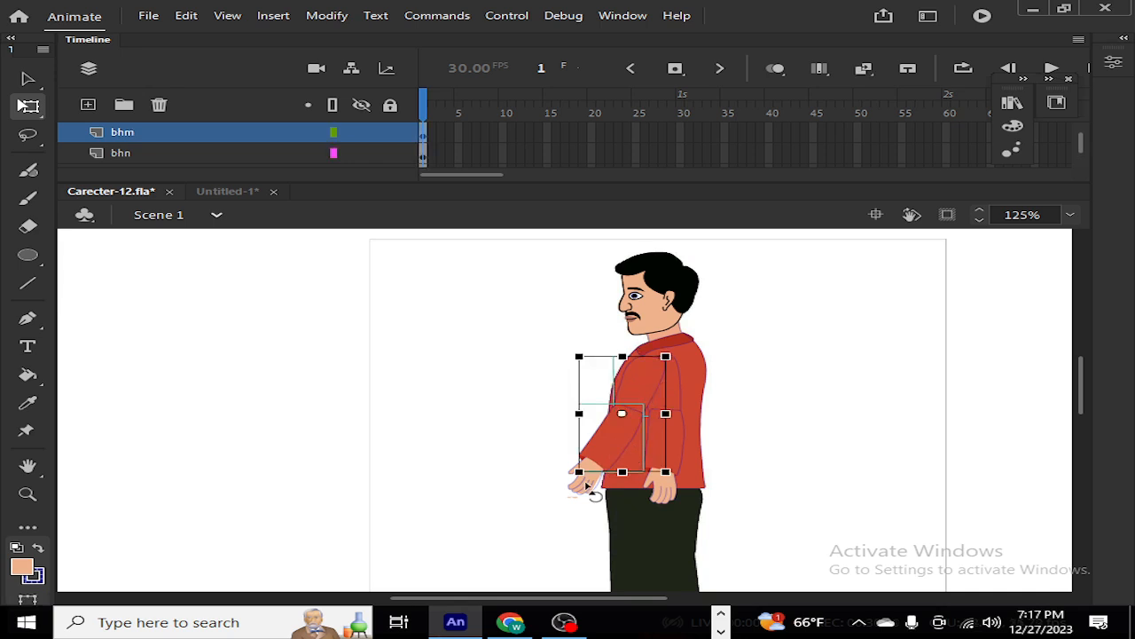
{"action": "left_click", "coordinate": [524, 476]}
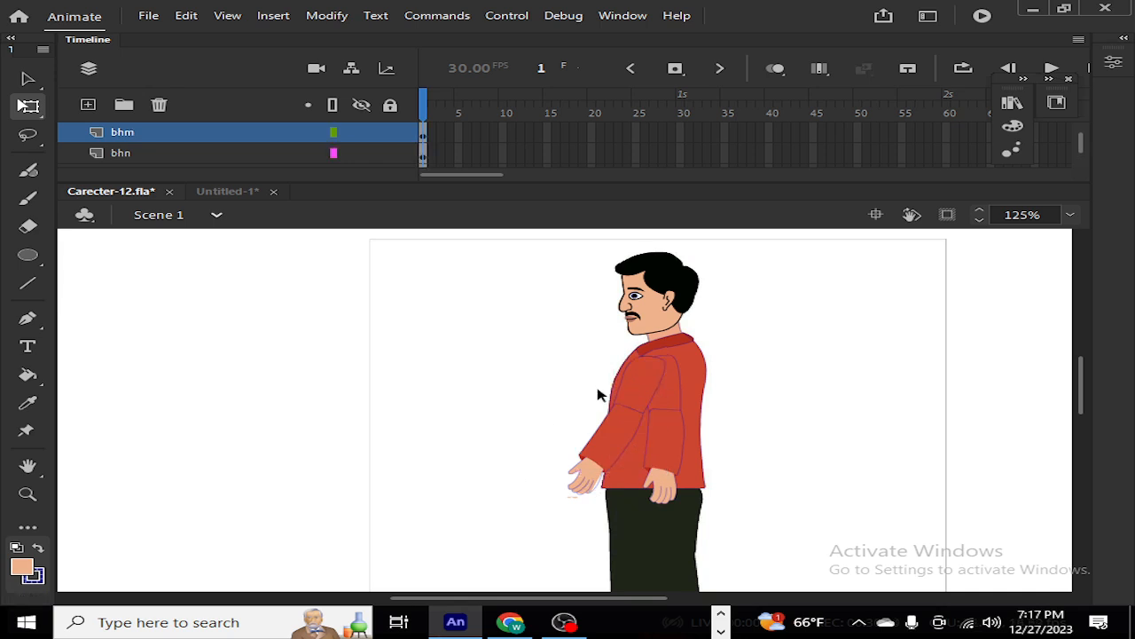
Step: Cut the forward upper arm from the bhu layer and paste it in place on the dhu layer
{"action": "left_click", "coordinate": [643, 399]}
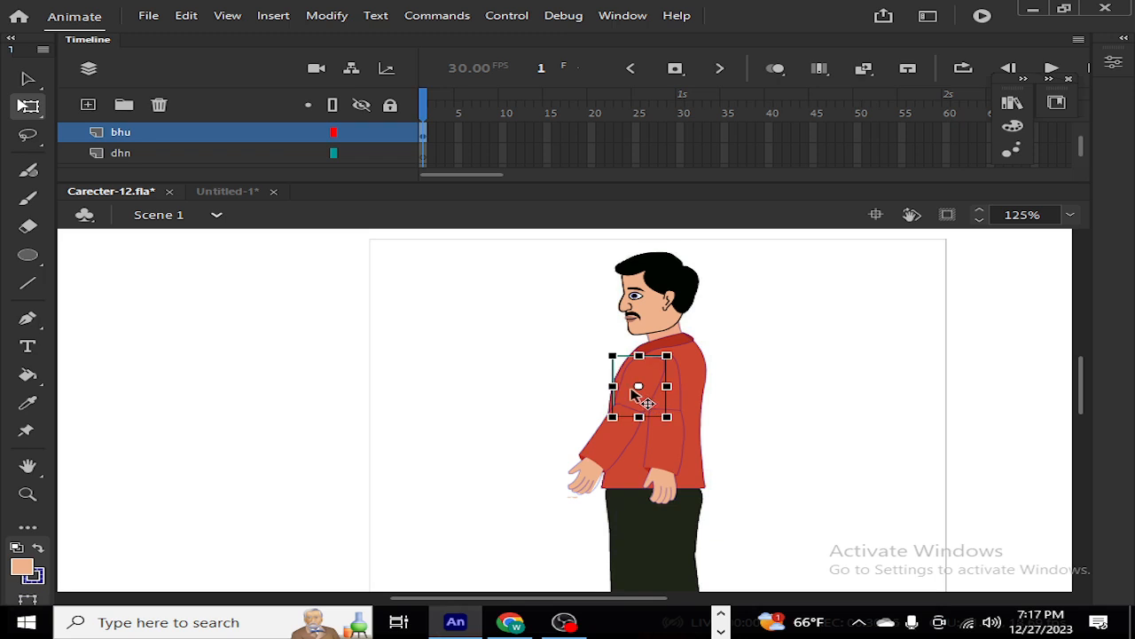
{"action": "key", "text": "ctrl+x"}
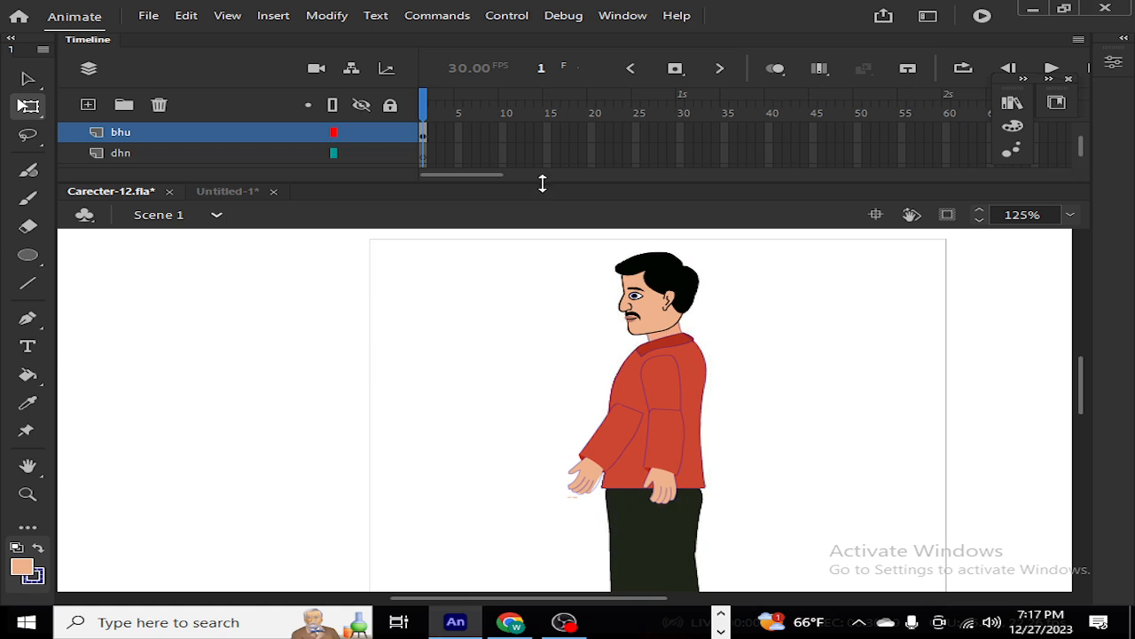
{"action": "left_click_drag", "start_coordinate": [542, 182], "coordinate": [560, 455]}
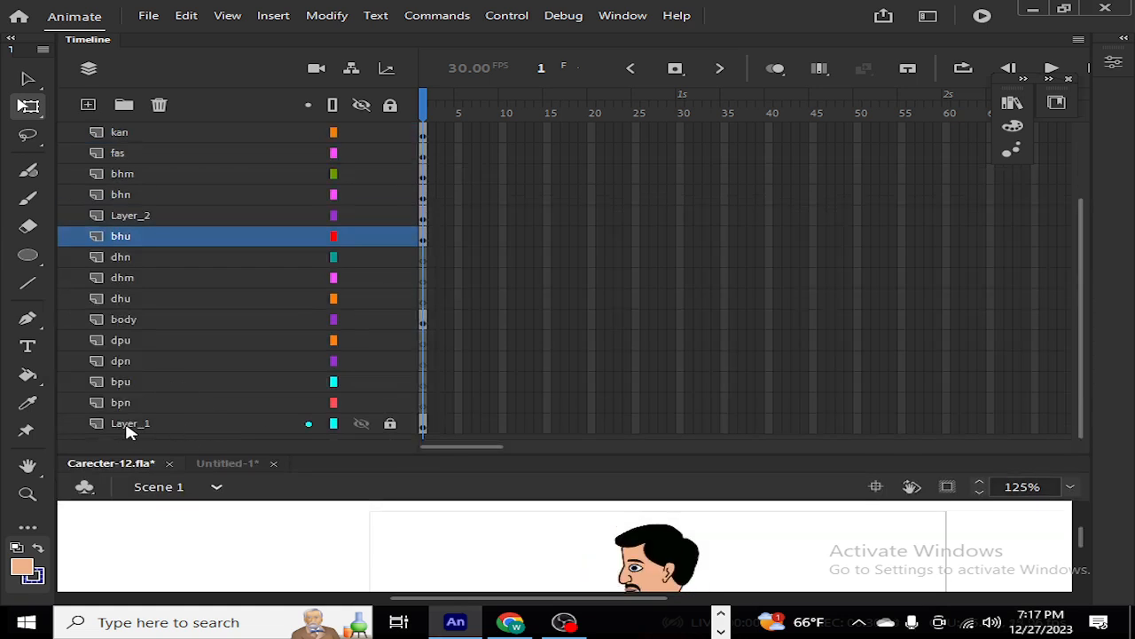
{"action": "left_click", "coordinate": [132, 346]}
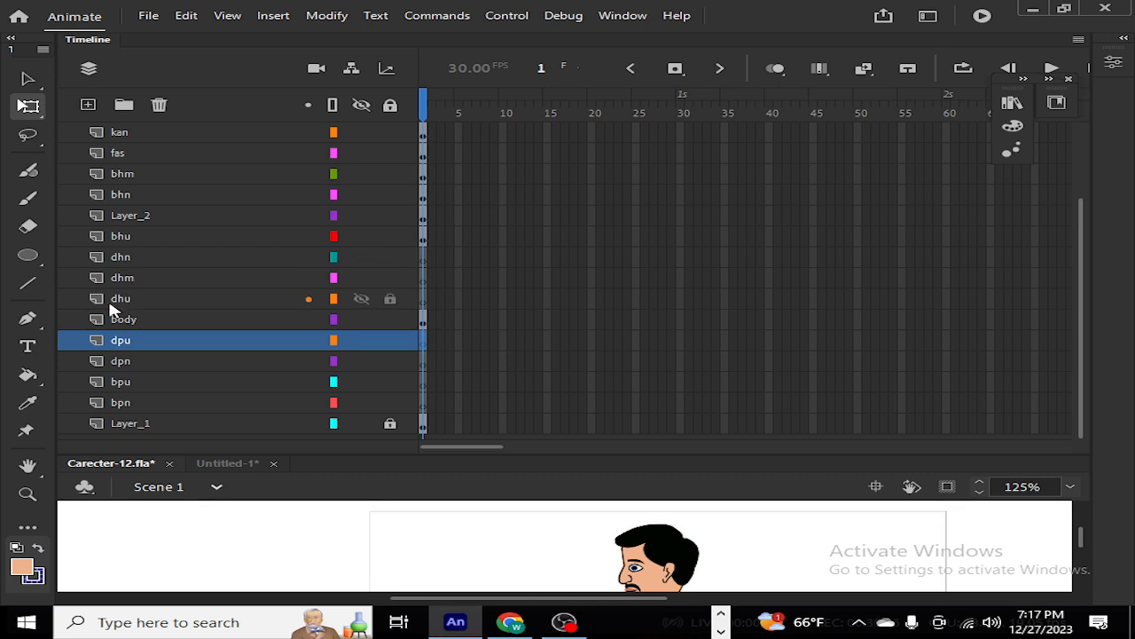
{"action": "left_click", "coordinate": [133, 300]}
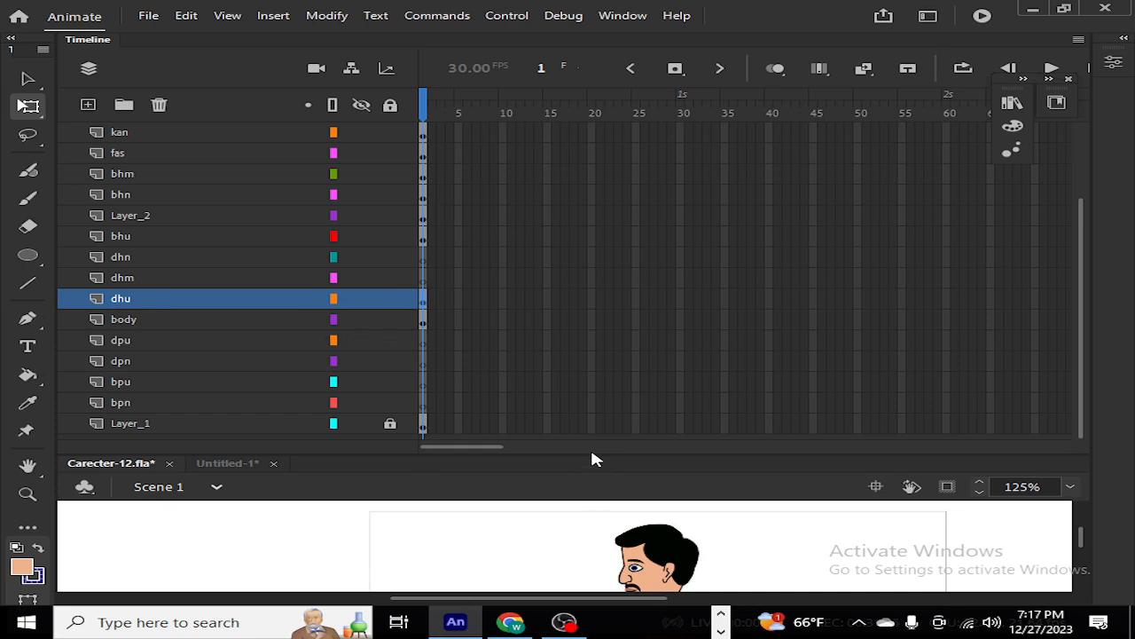
{"action": "left_click_drag", "start_coordinate": [594, 459], "coordinate": [604, 275]}
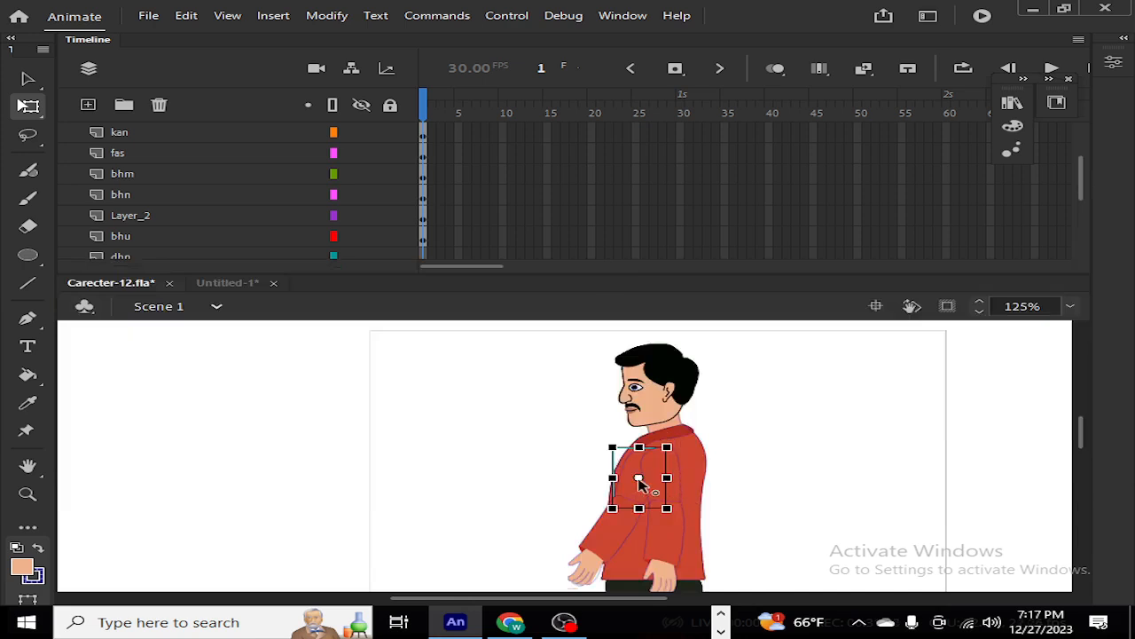
{"action": "left_click", "coordinate": [572, 486]}
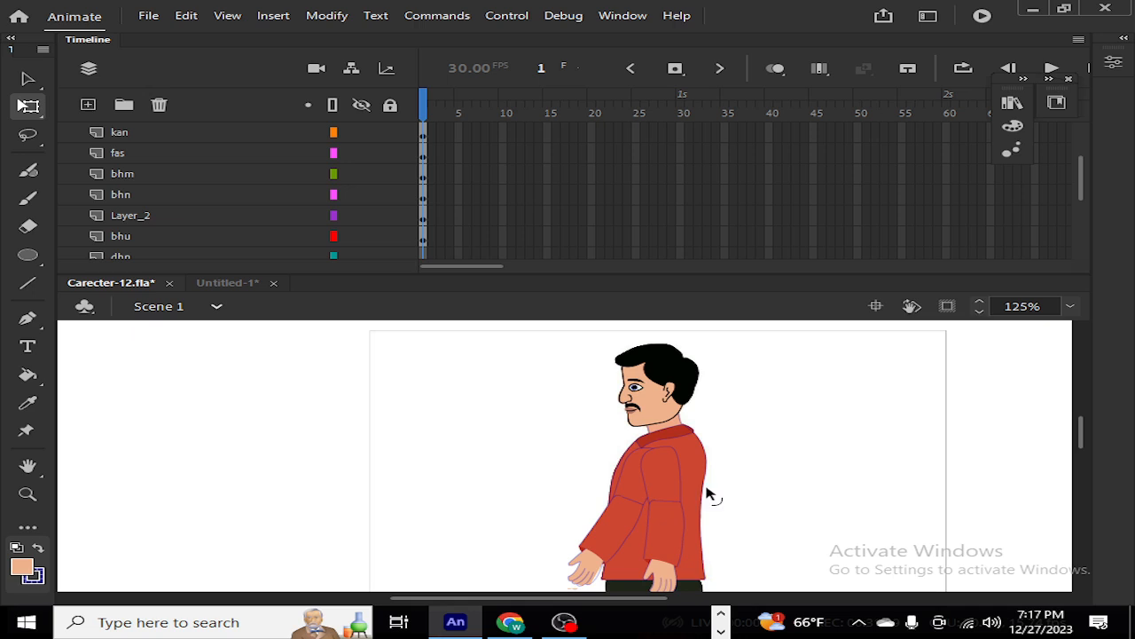
{"action": "left_click", "coordinate": [625, 486]}
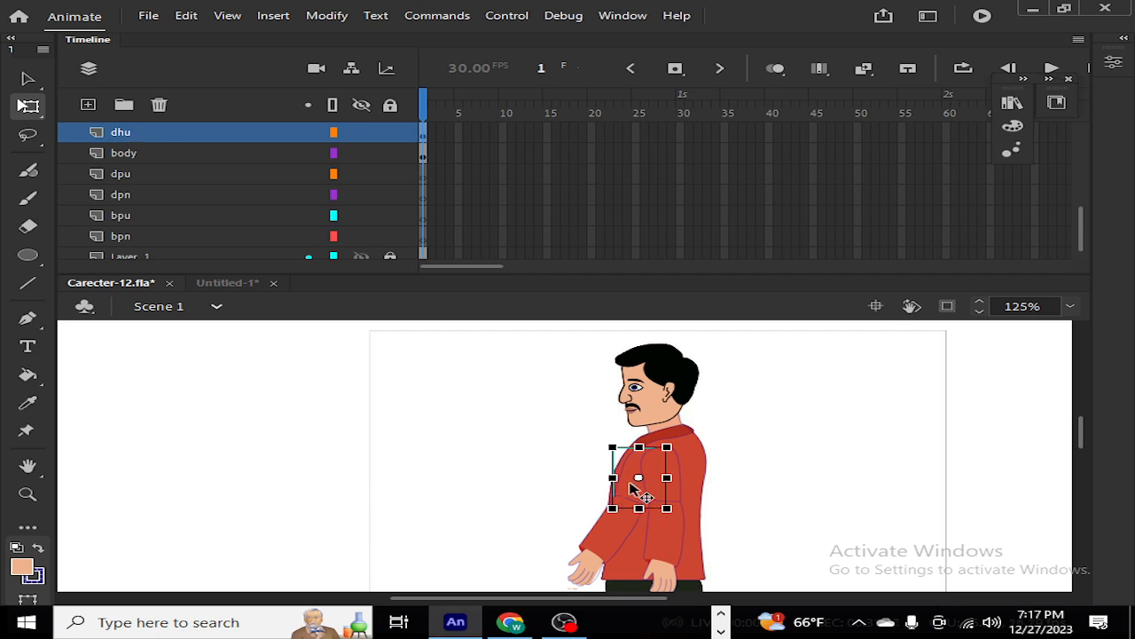
Step: Remove the forward forearm from the bhm layer and paste it in place on the dhm layer
{"action": "double_click", "coordinate": [605, 532]}
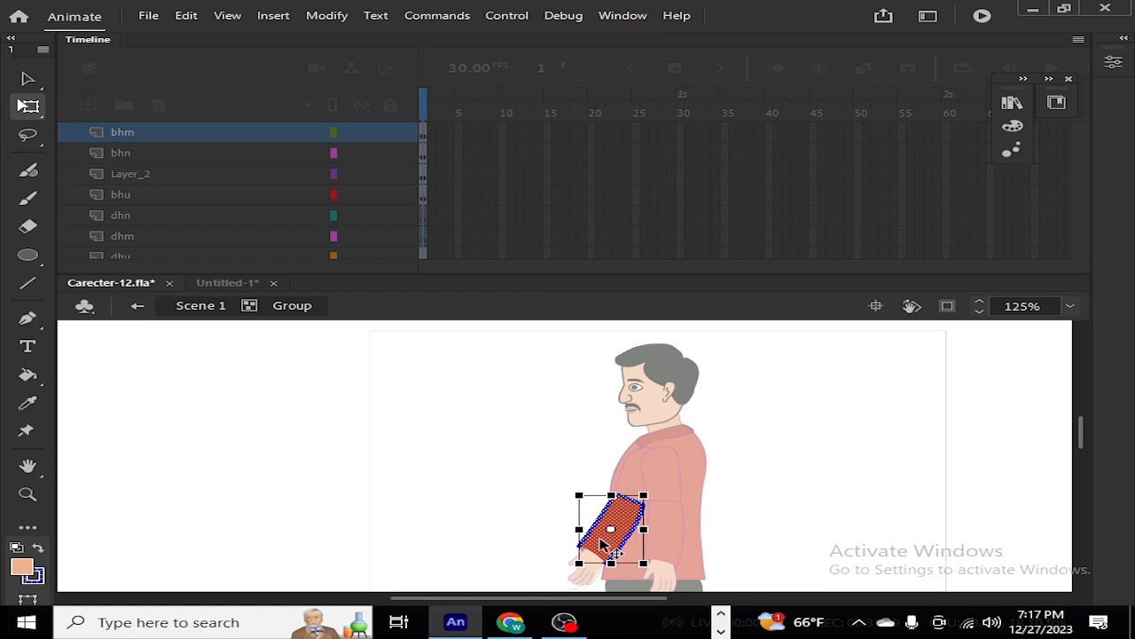
{"action": "double_click", "coordinate": [312, 435]}
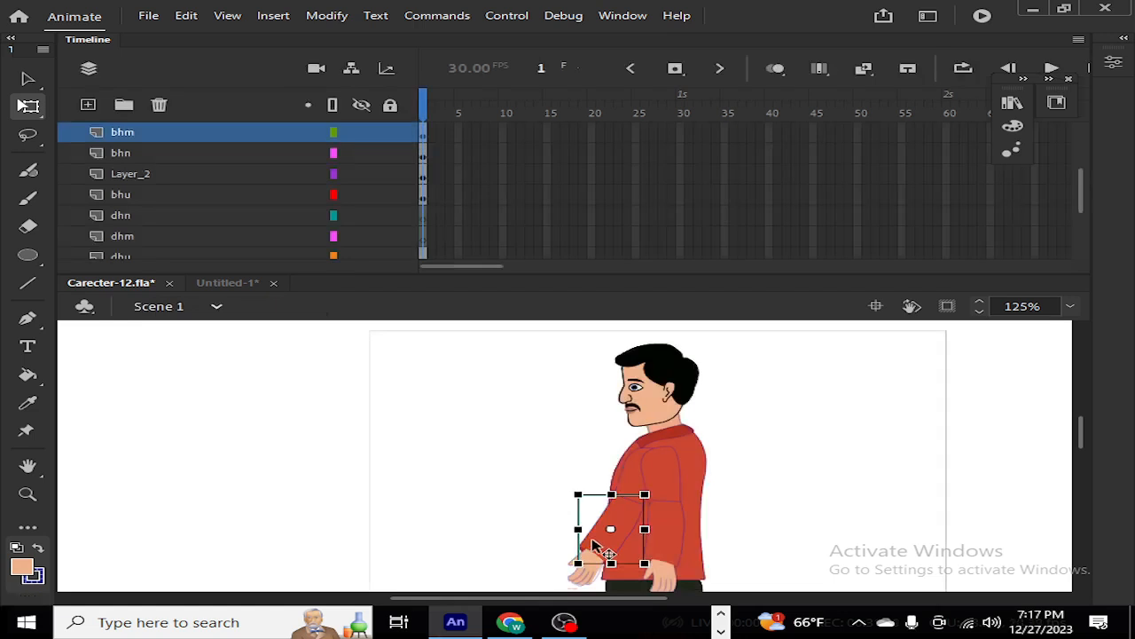
{"action": "key", "text": "Delete"}
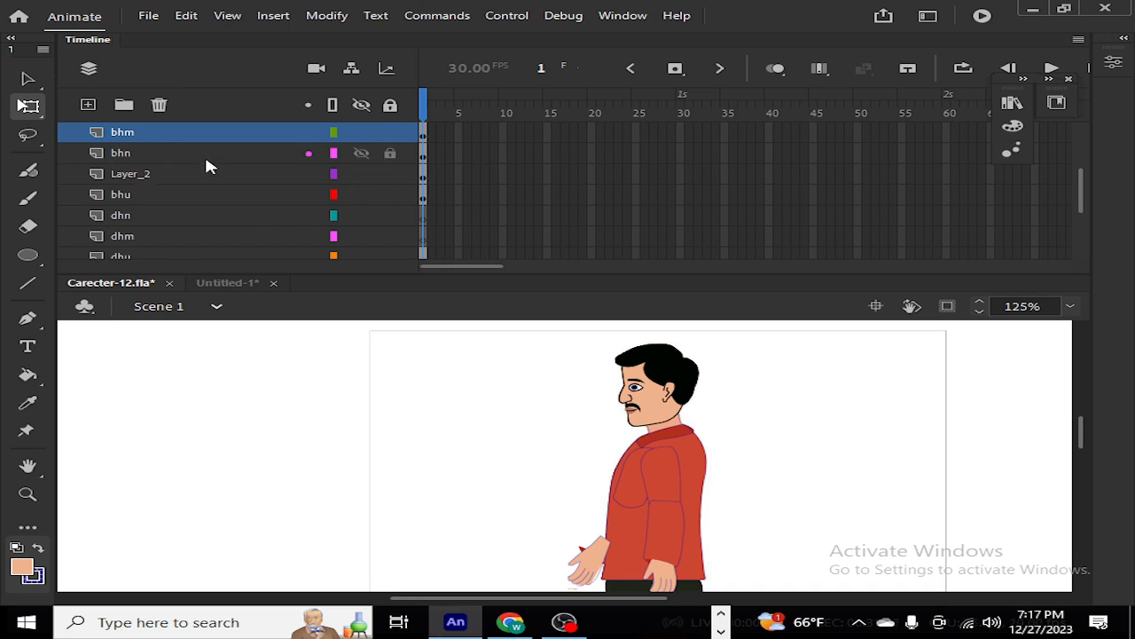
{"action": "left_click", "coordinate": [142, 236]}
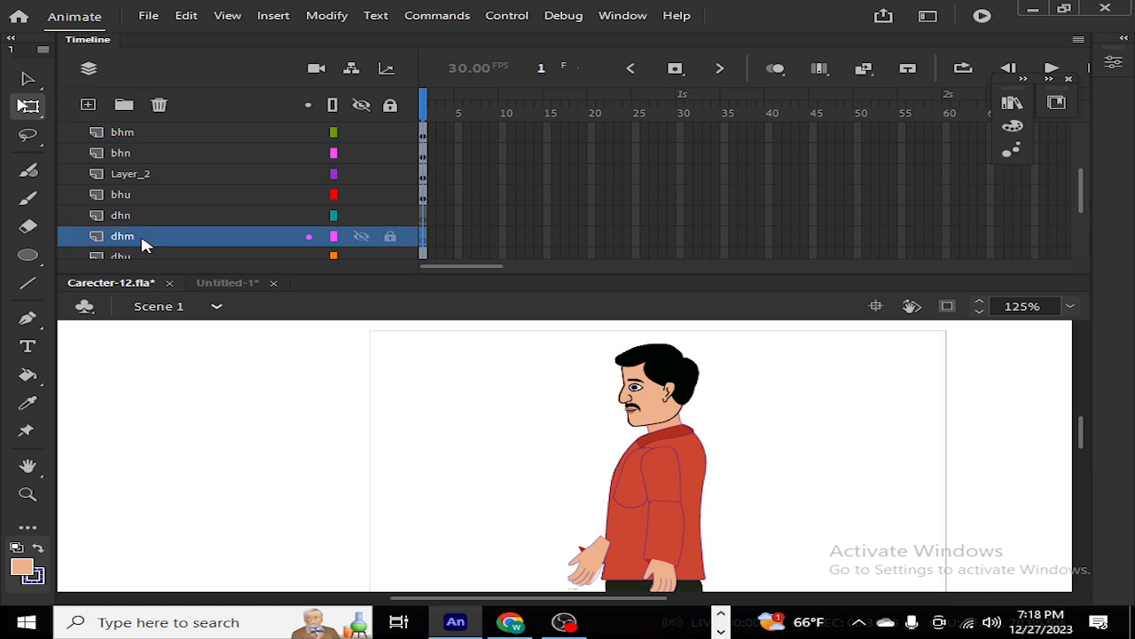
{"action": "key", "text": "ctrl+shift+v"}
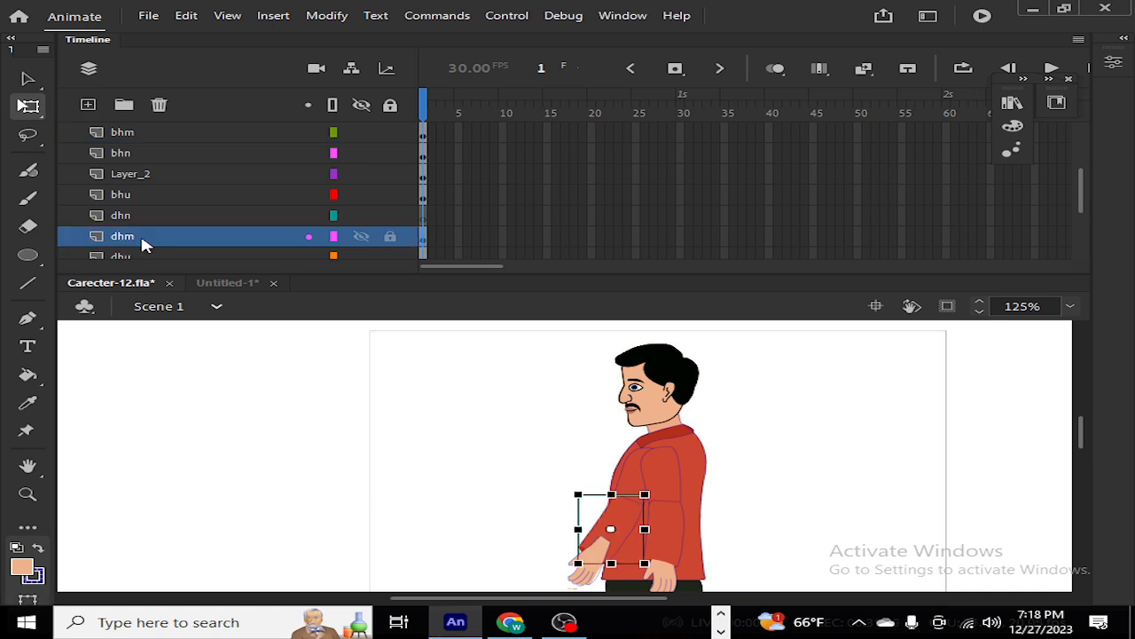
{"action": "left_click", "coordinate": [392, 501]}
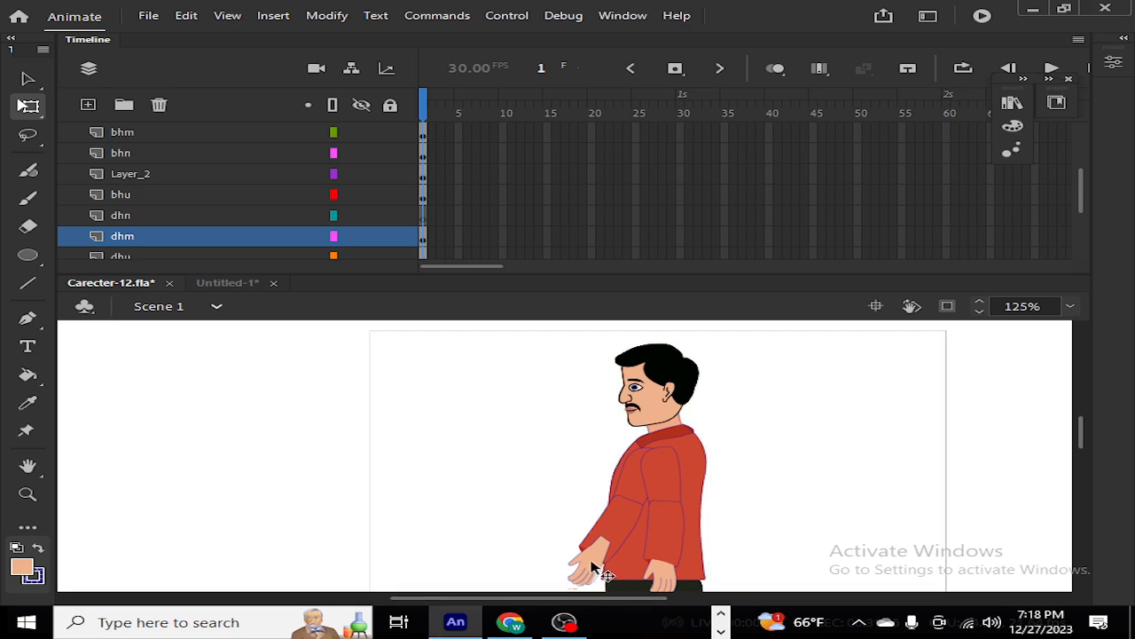
Step: Try removing the forward hand's skin fill and dark red inner cuff from the bhn and Layer_2 layers
{"action": "left_click", "coordinate": [593, 568]}
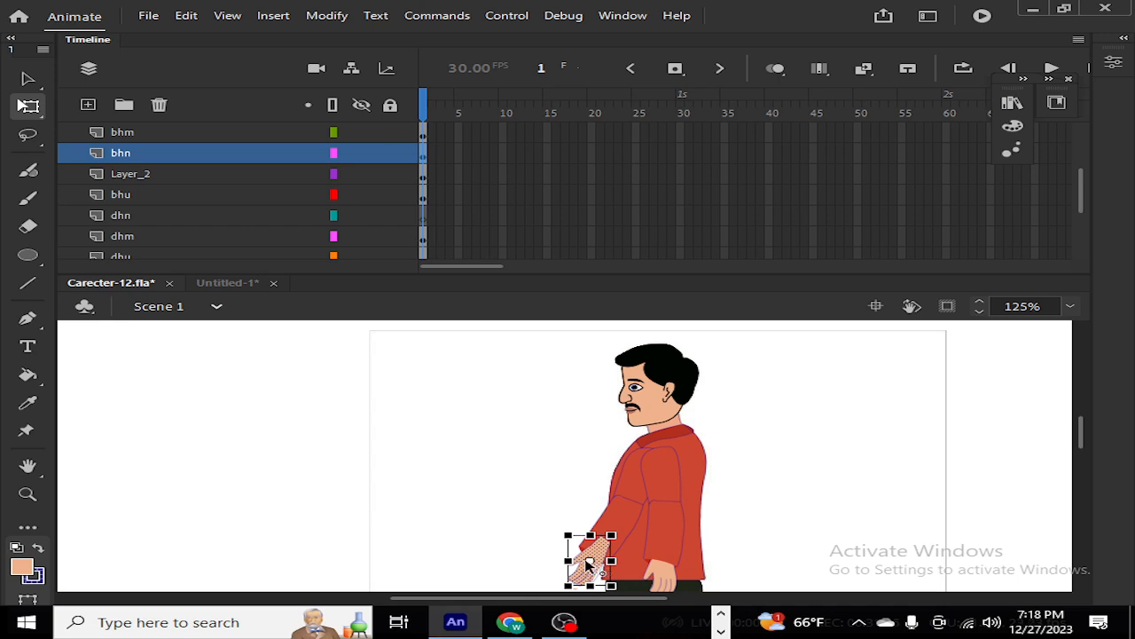
{"action": "scroll", "coordinate": [586, 565], "scroll_direction": "up", "scroll_amount": 5}
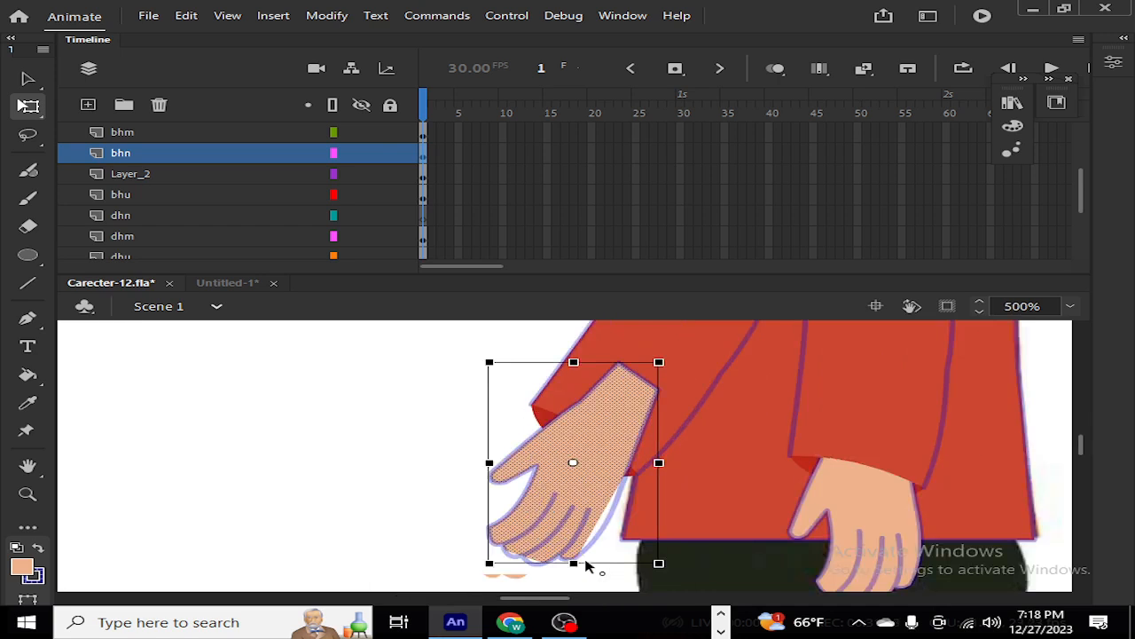
{"action": "left_click", "coordinate": [548, 413]}
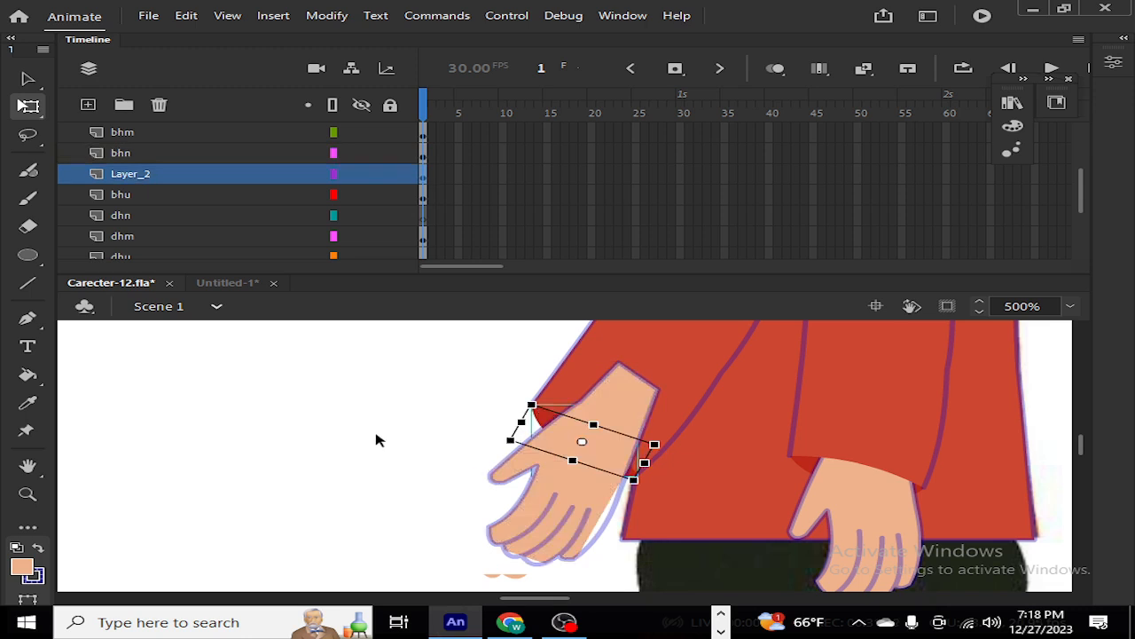
{"action": "left_click", "coordinate": [585, 488]}
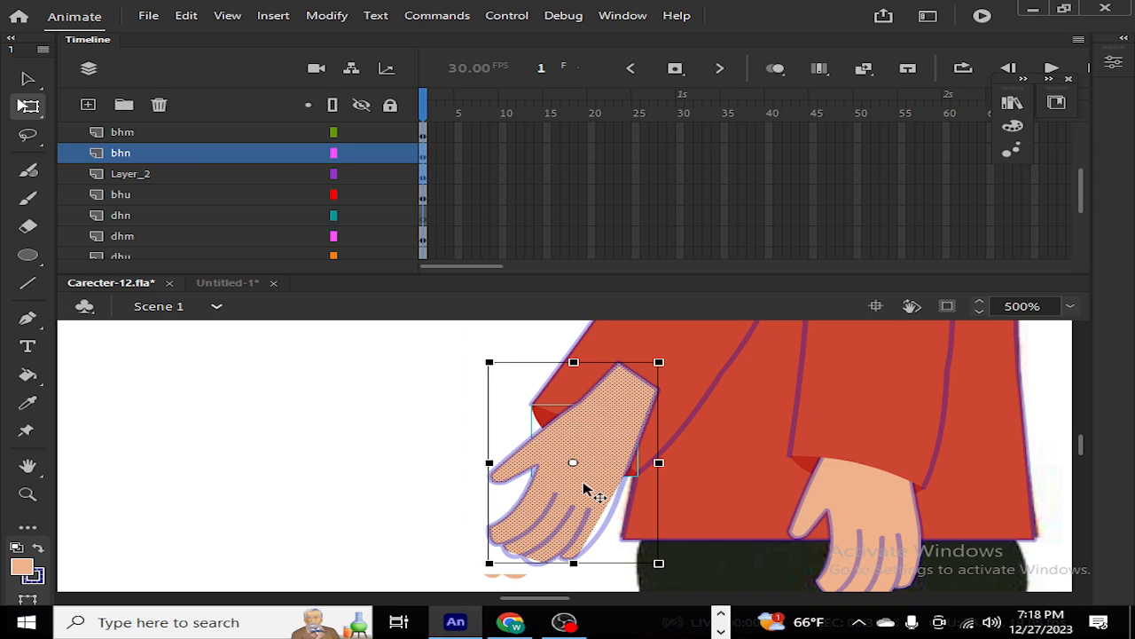
{"action": "key", "text": "Delete"}
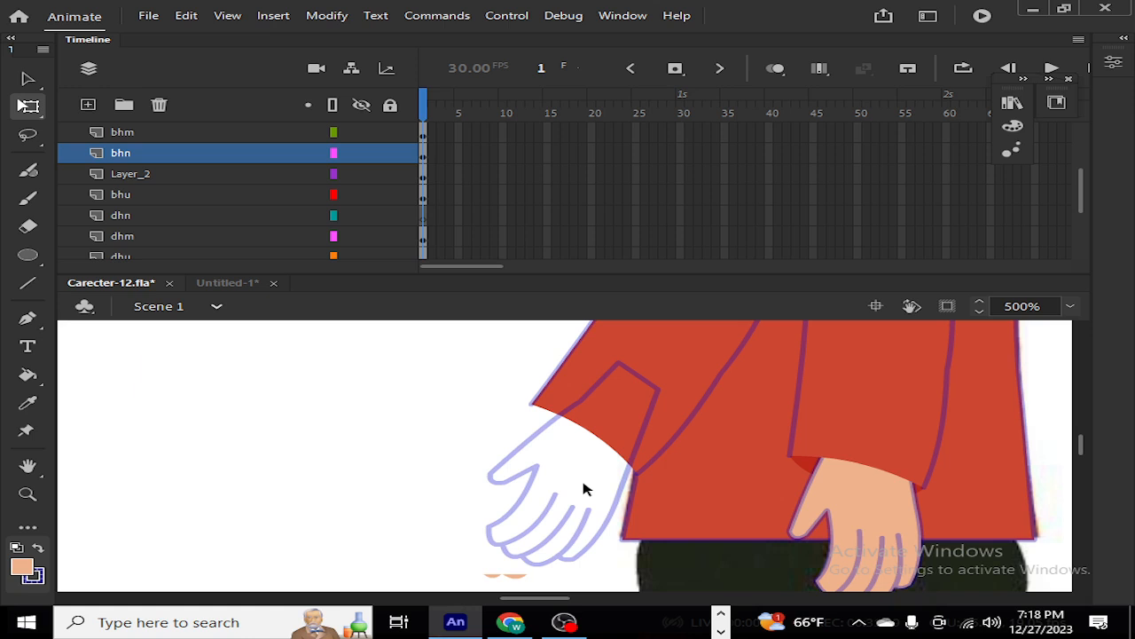
{"action": "key", "text": "ctrl+z"}
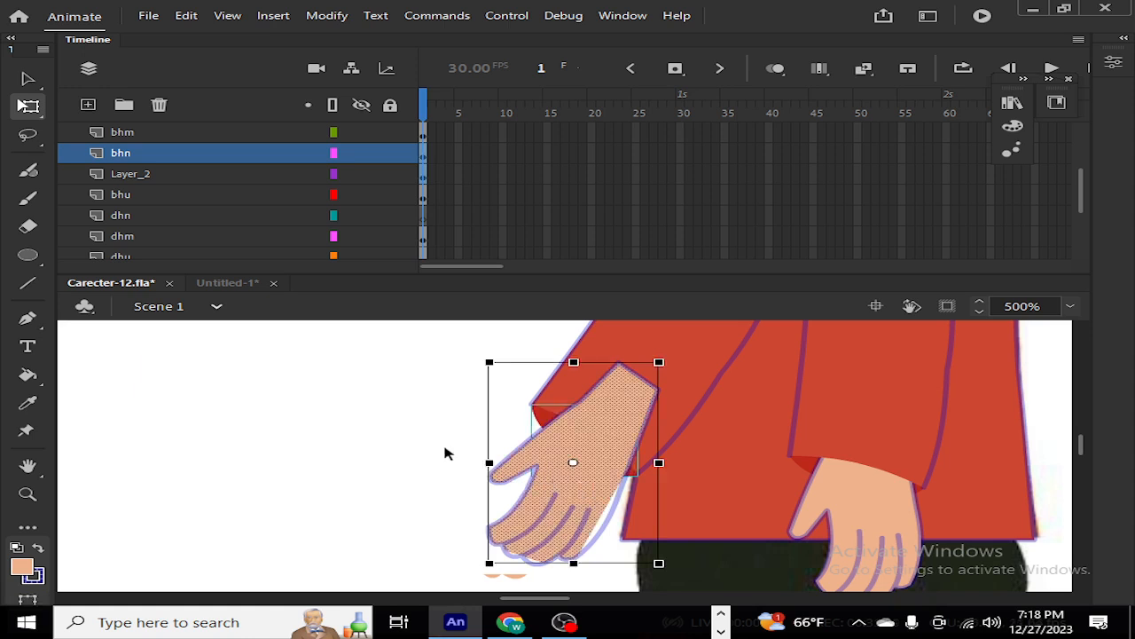
Step: Cut the forward hand's skin fill and dark red inner cuff and paste them in place on the dhn layer
{"action": "left_click", "coordinate": [417, 437]}
{"action": "left_click", "coordinate": [568, 479]}
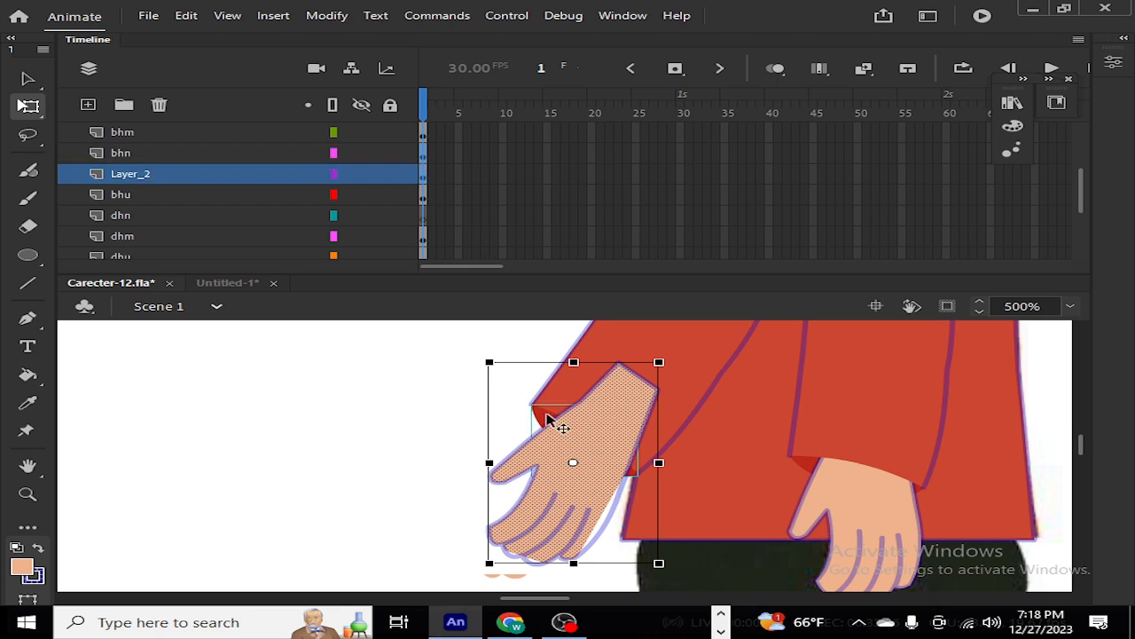
{"action": "key", "text": "Delete"}
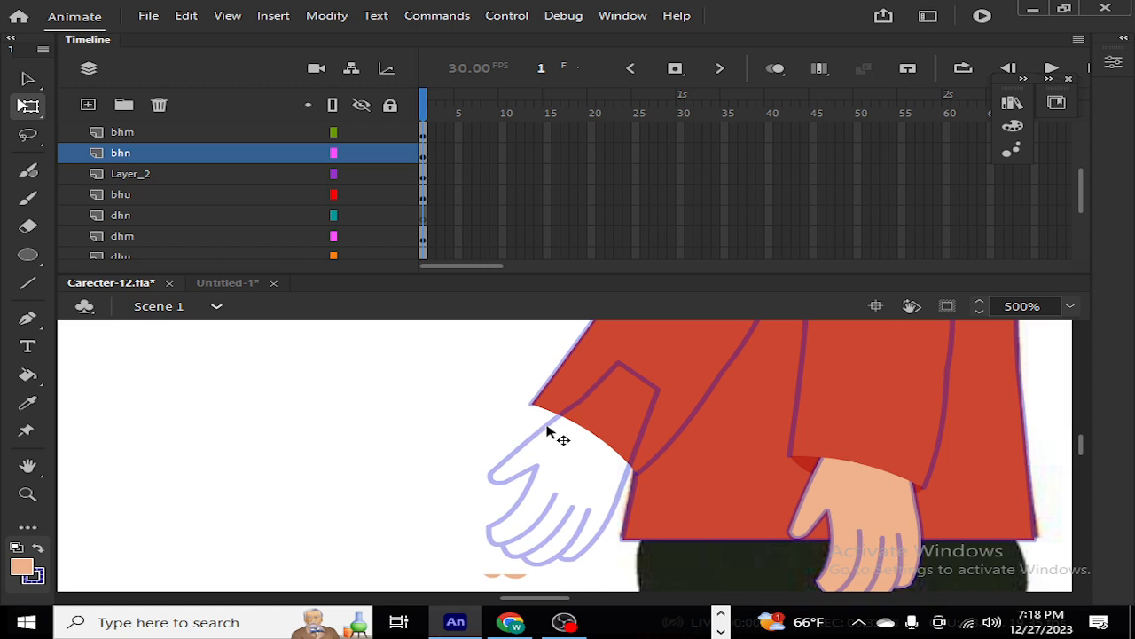
{"action": "left_click", "coordinate": [547, 432]}
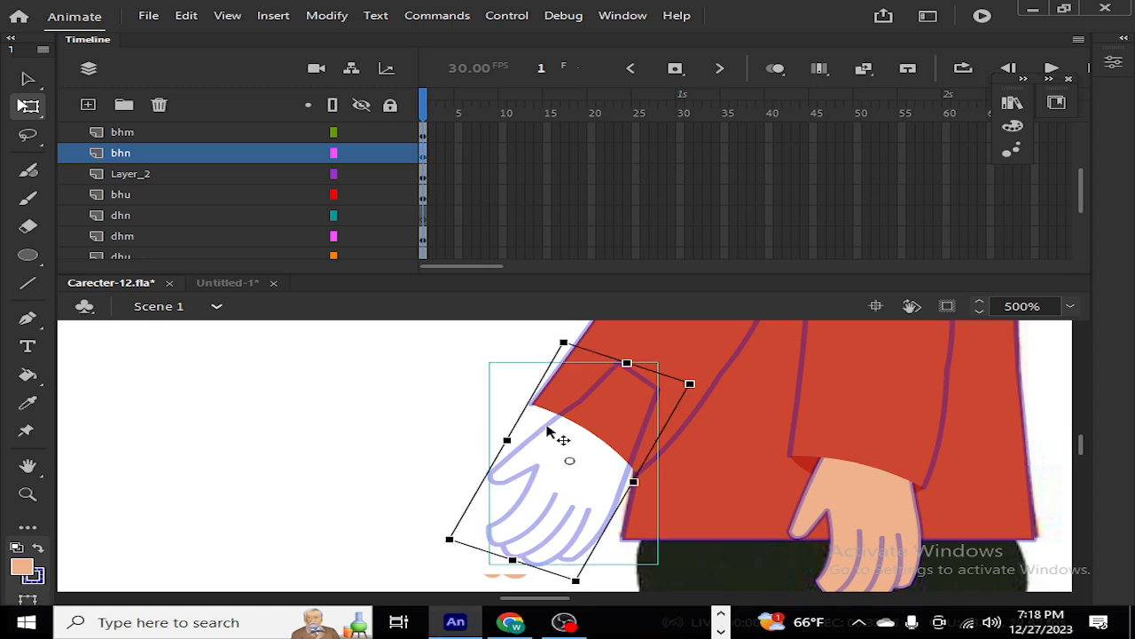
{"action": "left_click", "coordinate": [555, 472]}
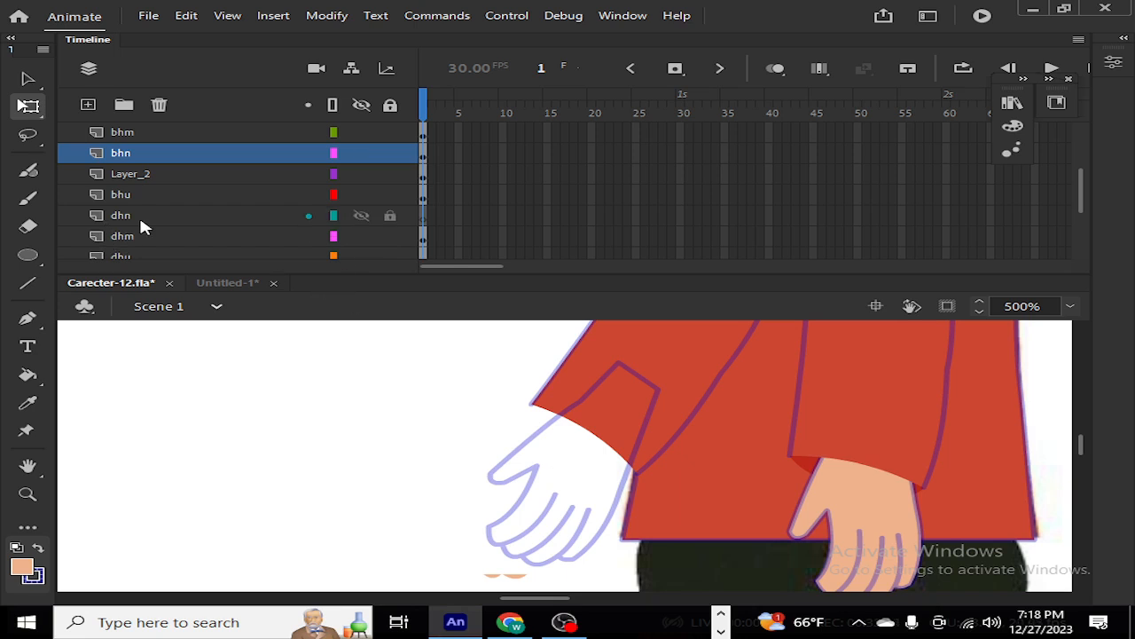
{"action": "left_click", "coordinate": [161, 220]}
{"action": "left_click", "coordinate": [233, 220]}
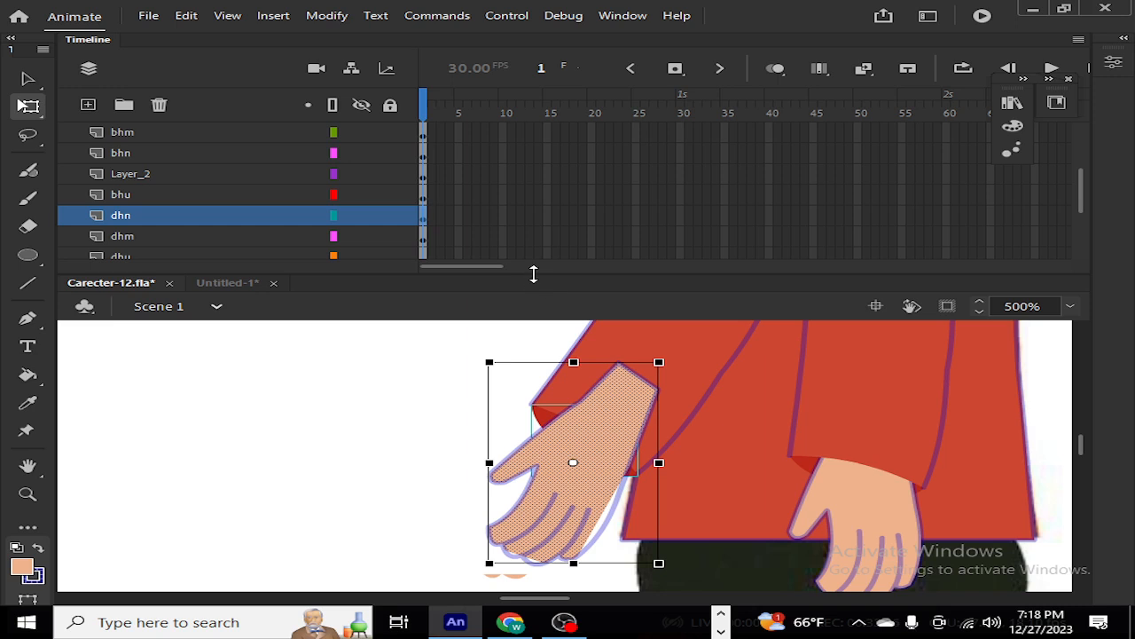
Step: Expand the timeline, move the dhn layer below dhm, and shrink the timeline again
{"action": "left_click_drag", "start_coordinate": [532, 271], "coordinate": [525, 403]}
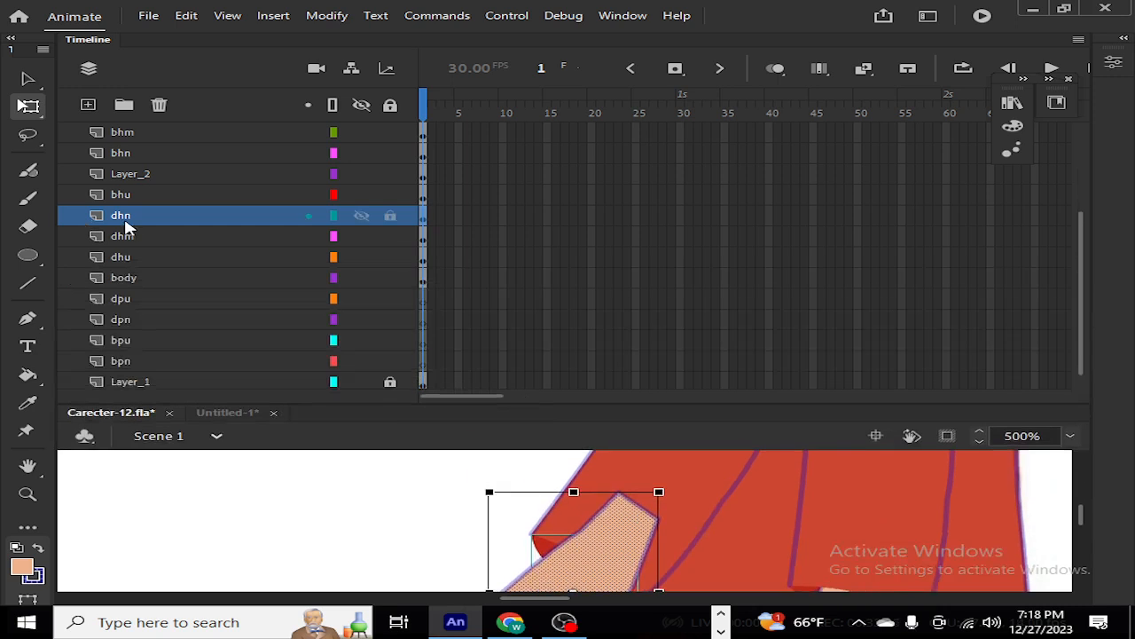
{"action": "left_click_drag", "start_coordinate": [139, 225], "coordinate": [138, 257]}
{"action": "left_click", "coordinate": [235, 497]}
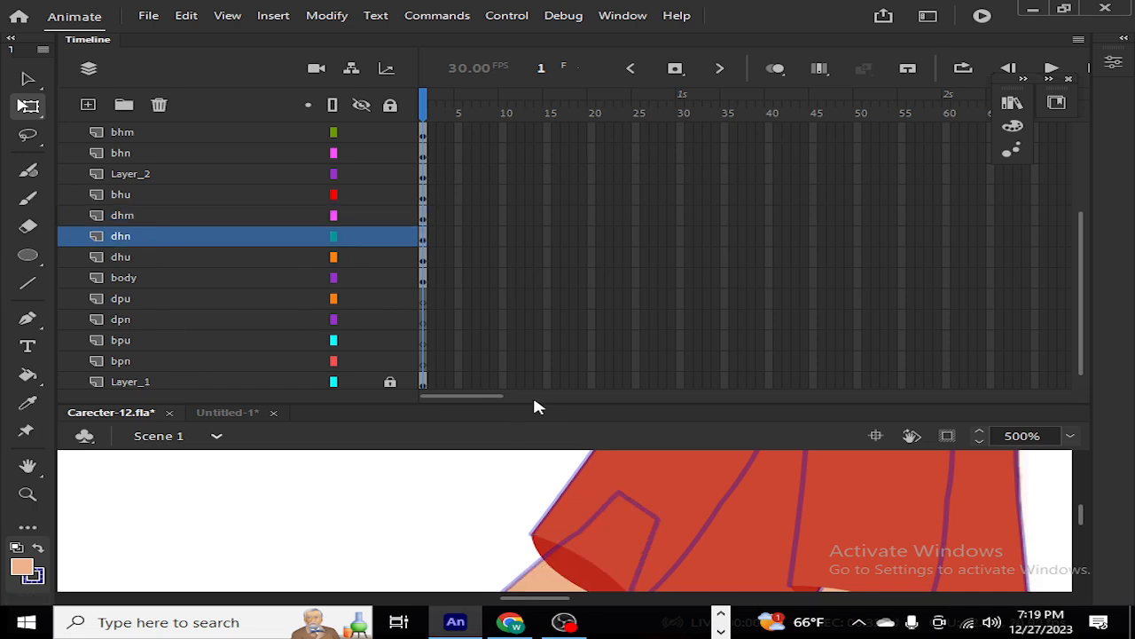
{"action": "left_click_drag", "start_coordinate": [536, 408], "coordinate": [532, 218]}
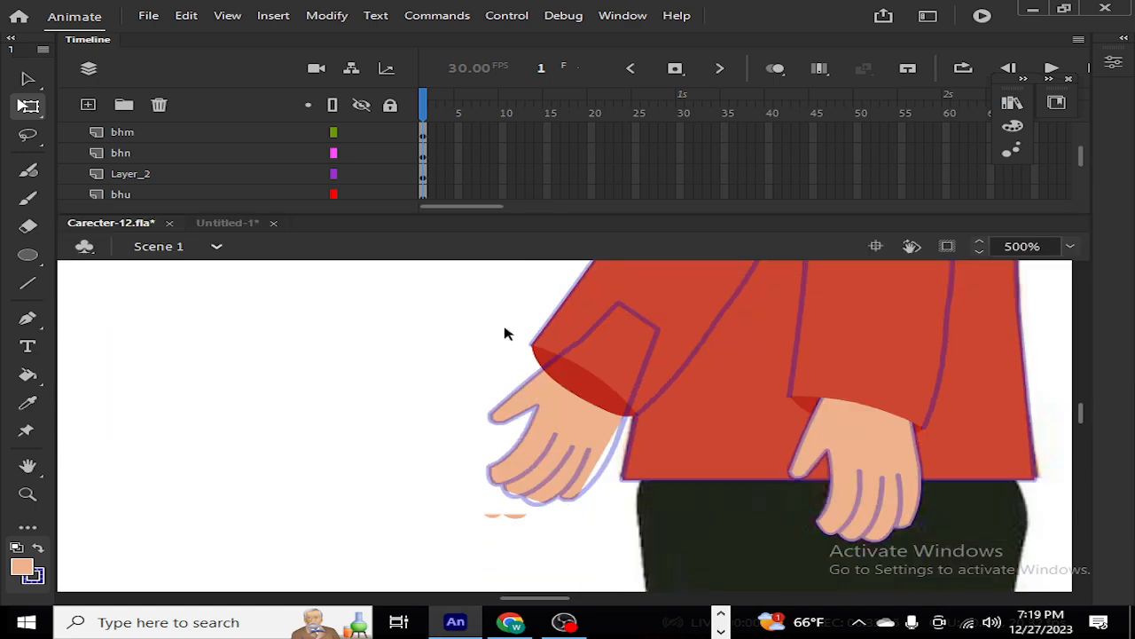
Step: Try removing the forward hand's outline strokes from inside their group
{"action": "double_click", "coordinate": [595, 337]}
{"action": "left_click", "coordinate": [595, 336]}
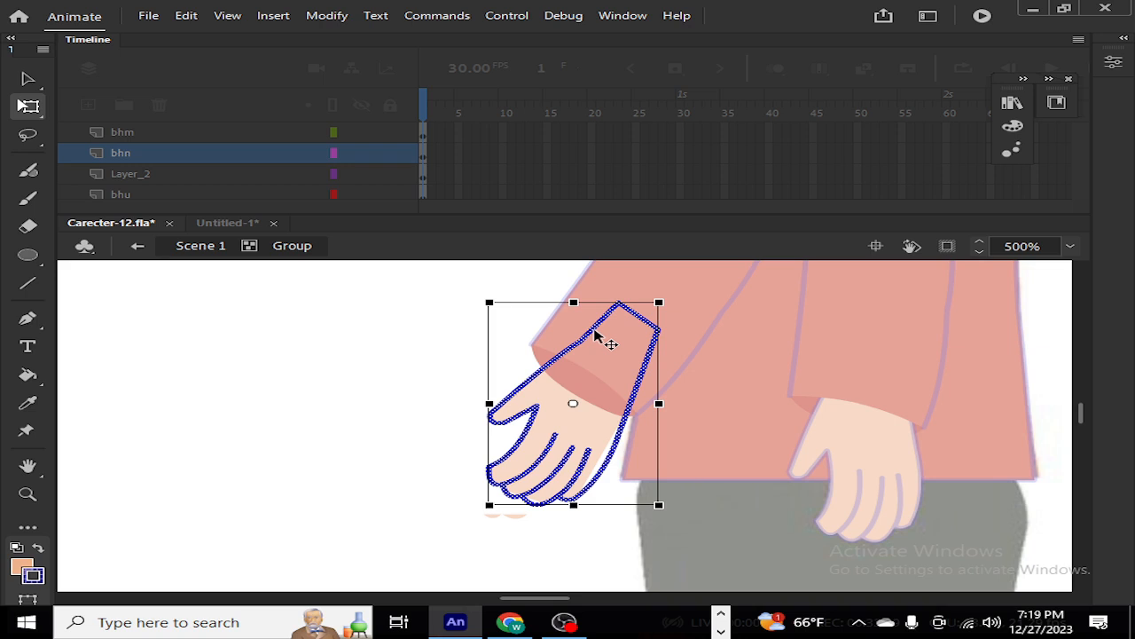
{"action": "left_click", "coordinate": [414, 395]}
{"action": "double_click", "coordinate": [376, 398]}
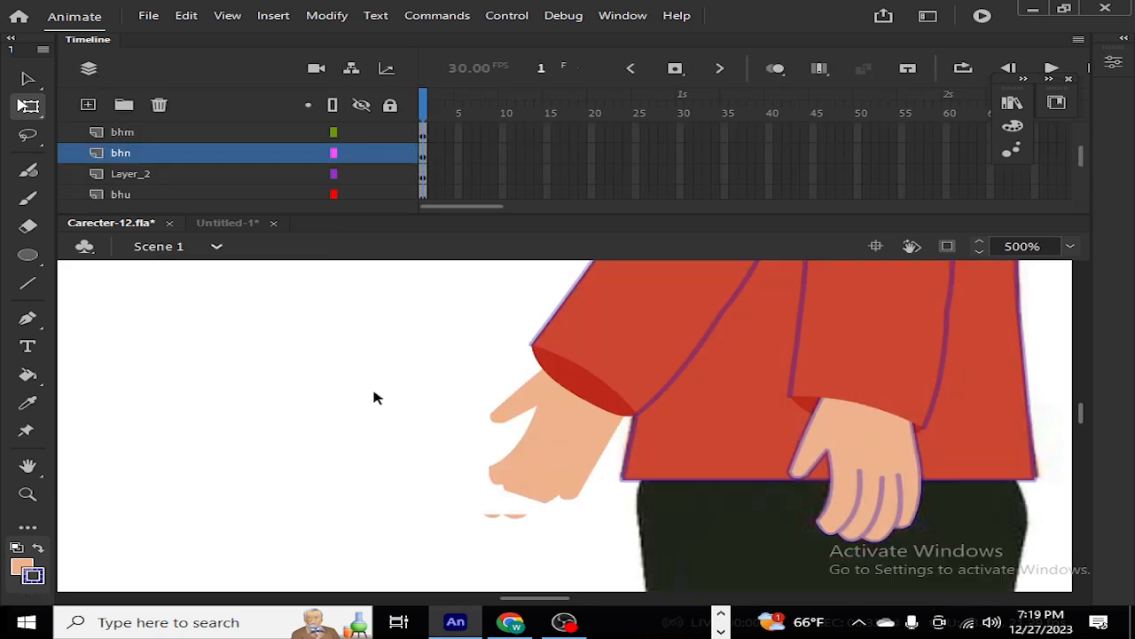
Step: Undo the hand outline removal and the reordering of the dhn layer
{"action": "left_click", "coordinate": [529, 453]}
{"action": "key", "text": "ctrl+b"}
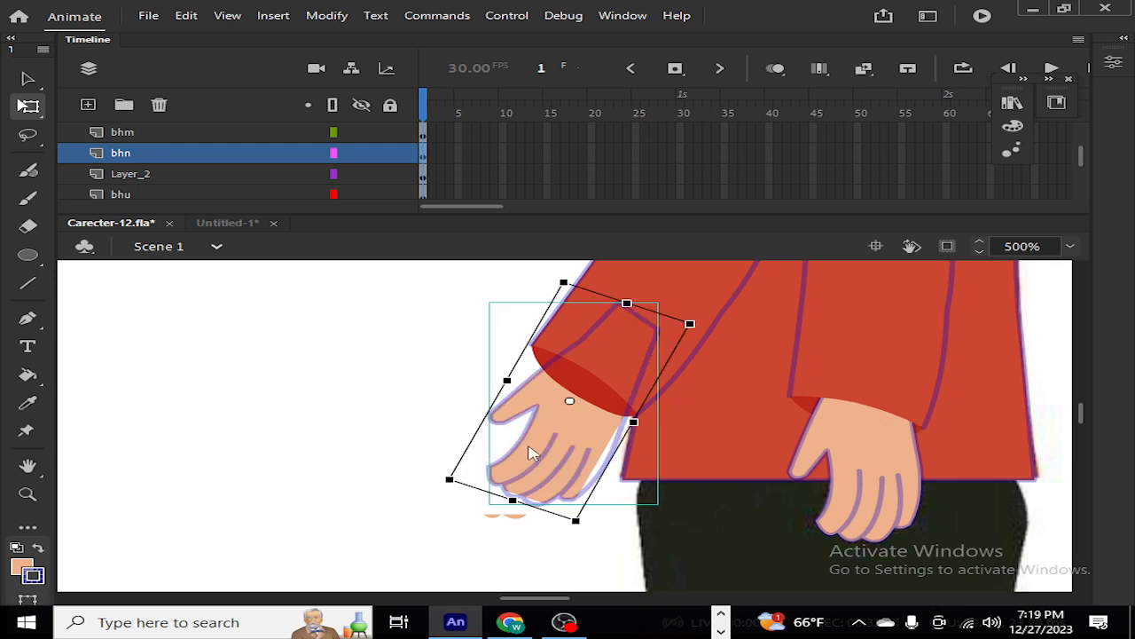
{"action": "key", "text": "ctrl+b"}
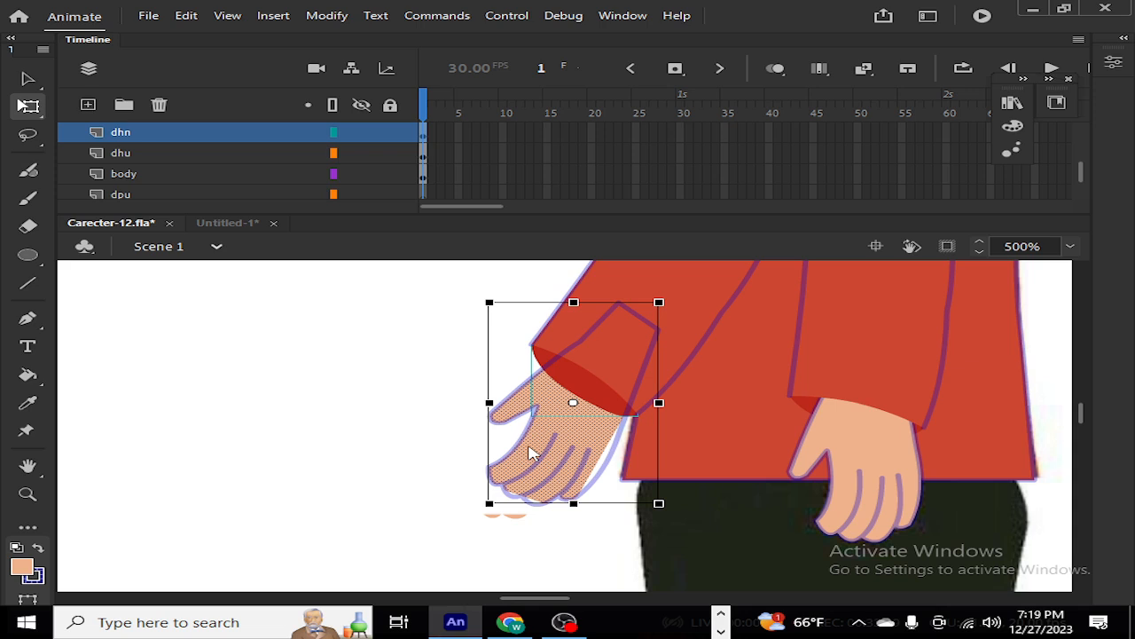
{"action": "key", "text": "ctrl+Up"}
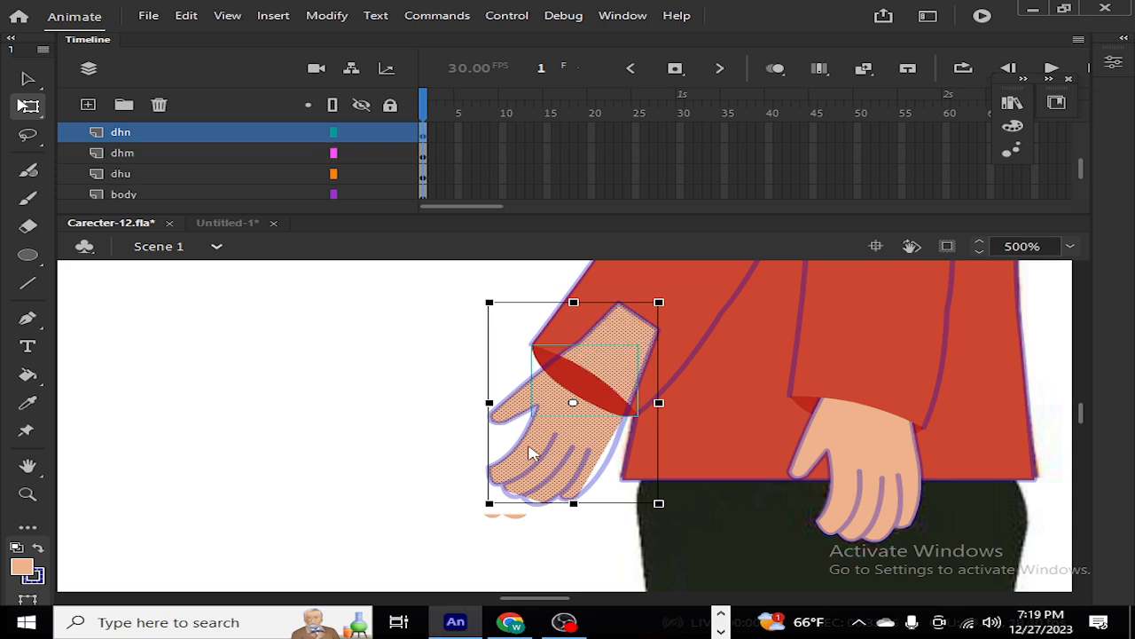
{"action": "left_click", "coordinate": [449, 514]}
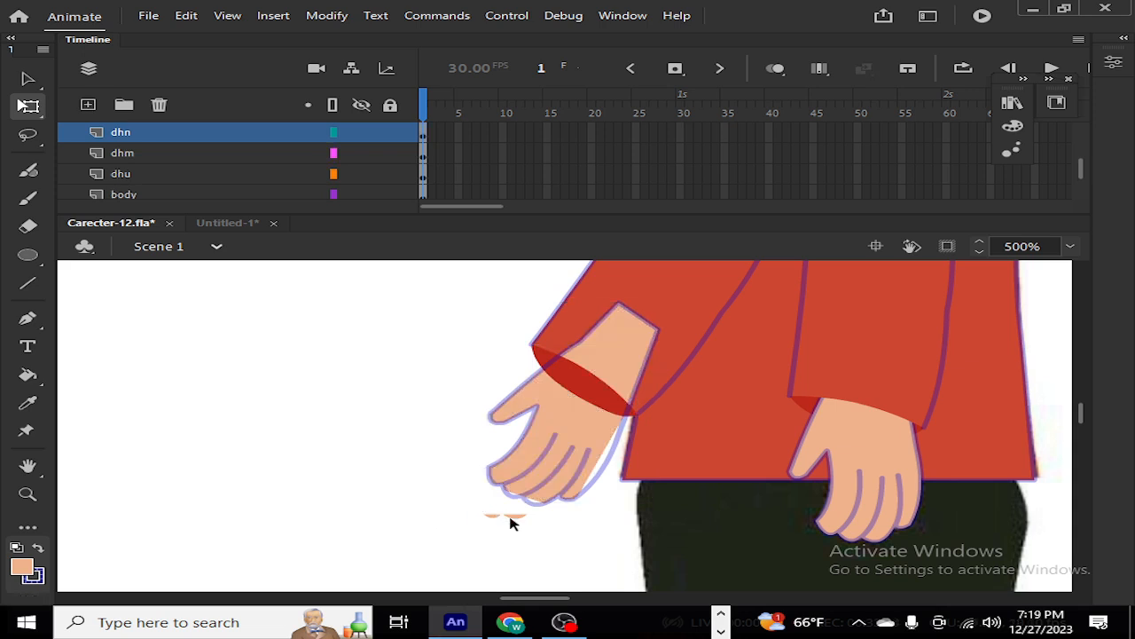
Step: Try deleting the two stray skin-coloured fragments below the forward hand's fingertips
{"action": "left_click_drag", "start_coordinate": [470, 505], "coordinate": [534, 530]}
{"action": "left_click", "coordinate": [522, 548]}
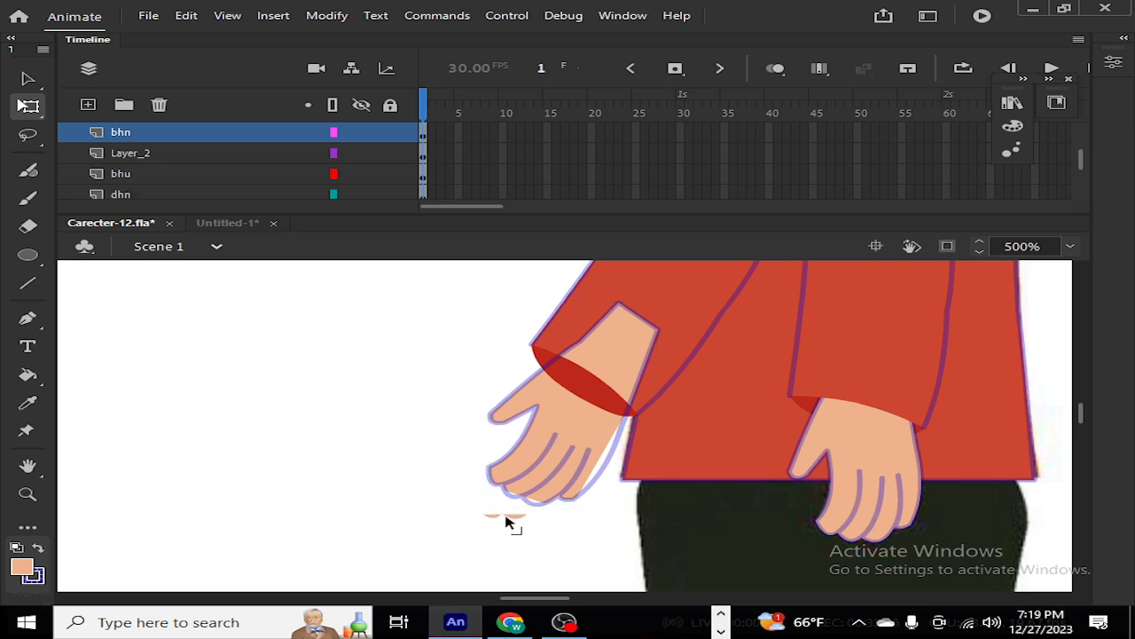
{"action": "left_click", "coordinate": [510, 522]}
{"action": "left_click", "coordinate": [502, 524]}
{"action": "left_click", "coordinate": [487, 517]}
{"action": "key", "text": "Delete"}
Step: Undo the fragment deletion and the transfer of the forward hand to the dhn layer
{"action": "left_click", "coordinate": [609, 469]}
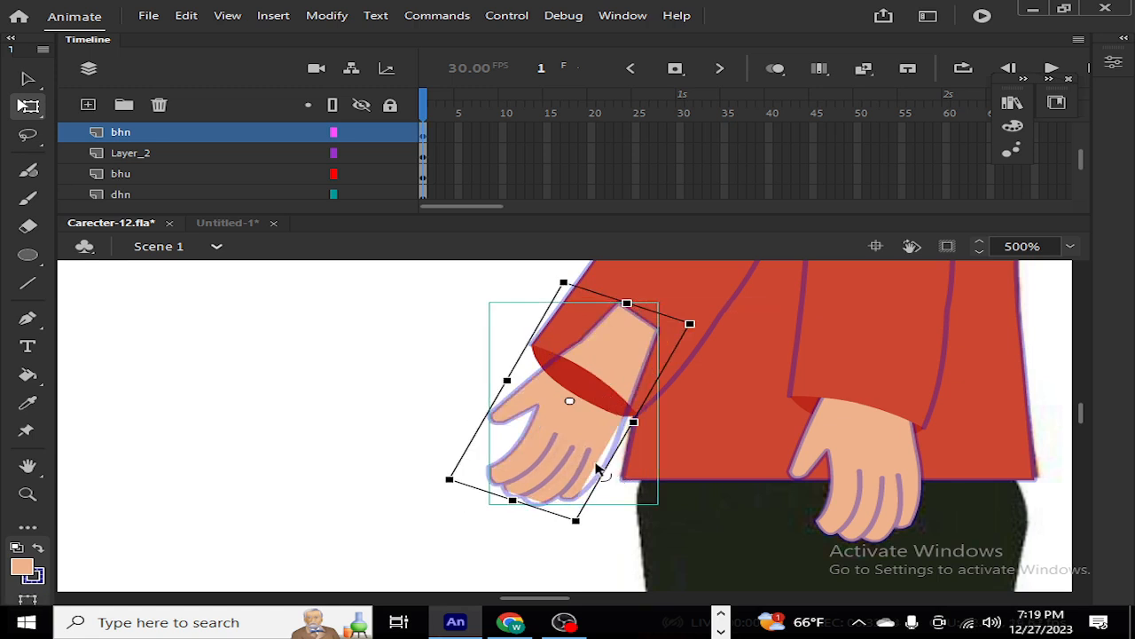
{"action": "left_click", "coordinate": [598, 465]}
{"action": "left_click", "coordinate": [543, 489]}
{"action": "key", "text": "ctrl+z"}
{"action": "key", "text": "ctrl+z"}
{"action": "key", "text": "ctrl+z"}
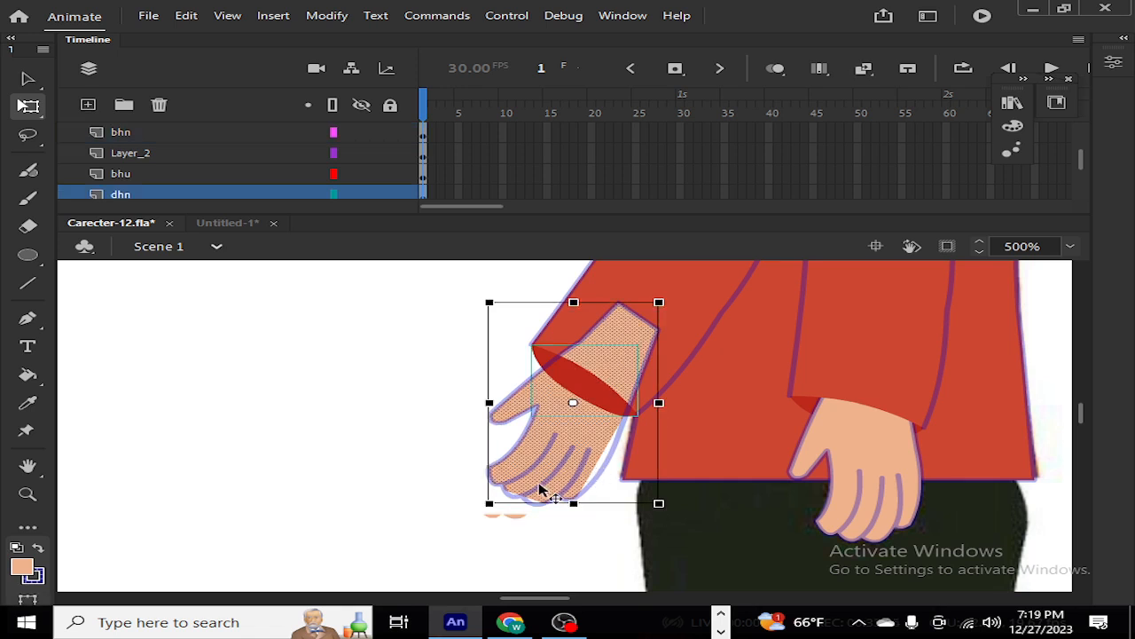
{"action": "key", "text": "ctrl+z"}
{"action": "key", "text": "ctrl+z"}
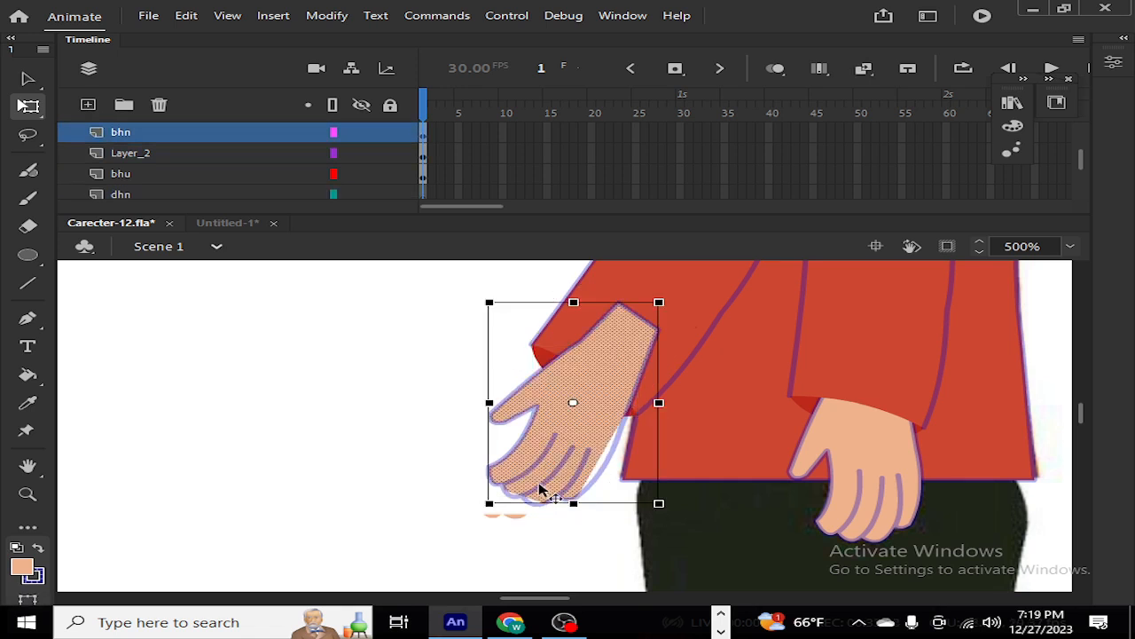
Step: Undo the transfer of the forward forearm to the dhm layer, back to its place on bhm
{"action": "key", "text": "ctrl+z"}
{"action": "key", "text": "ctrl+z"}
{"action": "key", "text": "ctrl+z"}
{"action": "key", "text": "ctrl+z"}
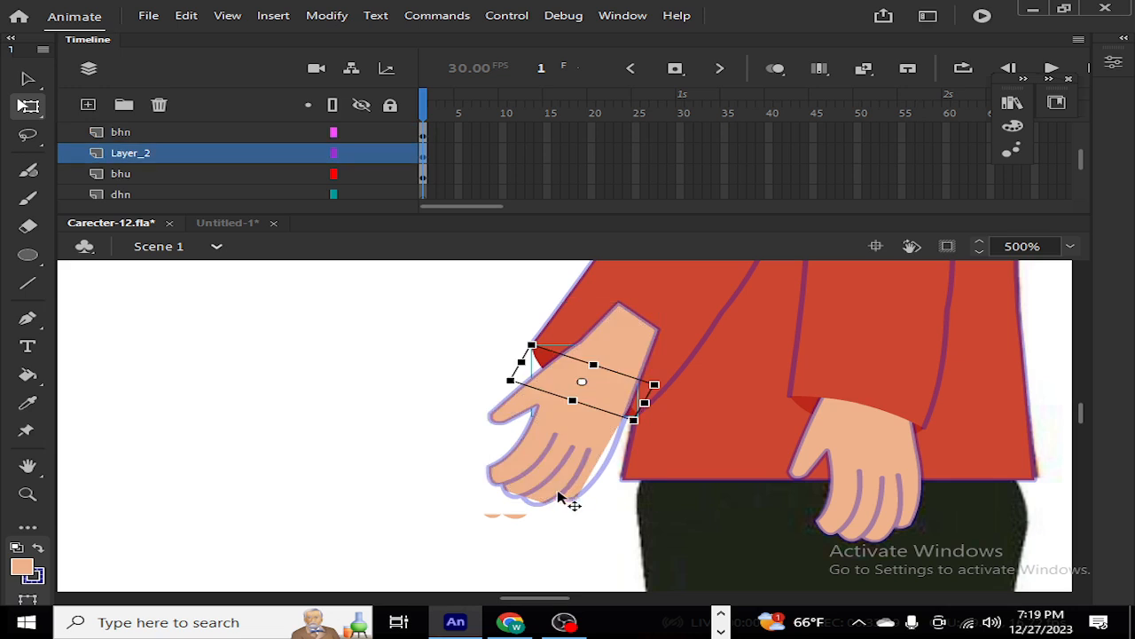
{"action": "key", "text": "ctrl+z"}
{"action": "key", "text": "ctrl+z"}
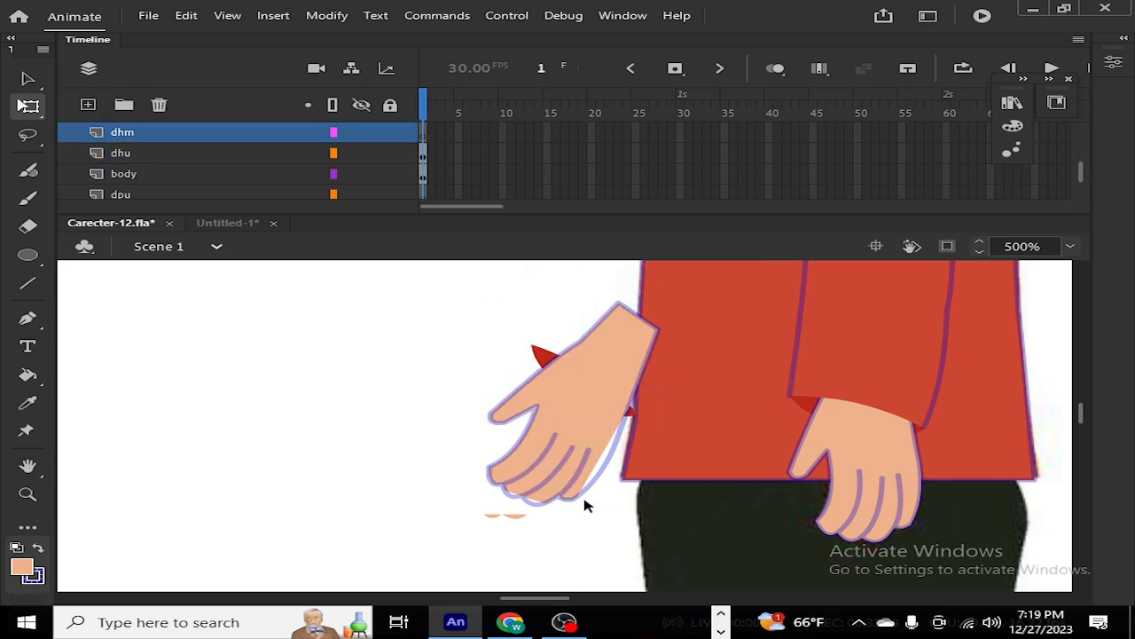
{"action": "left_click_drag", "start_coordinate": [606, 468], "coordinate": [591, 459]}
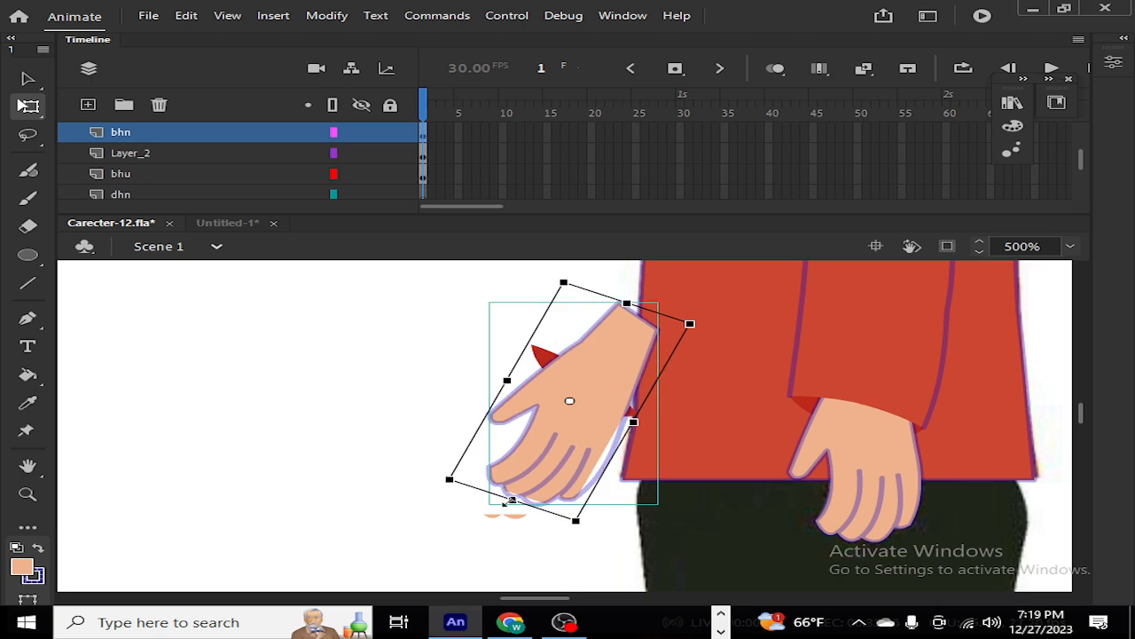
{"action": "key", "text": "ctrl+z"}
{"action": "key", "text": "ctrl+z"}
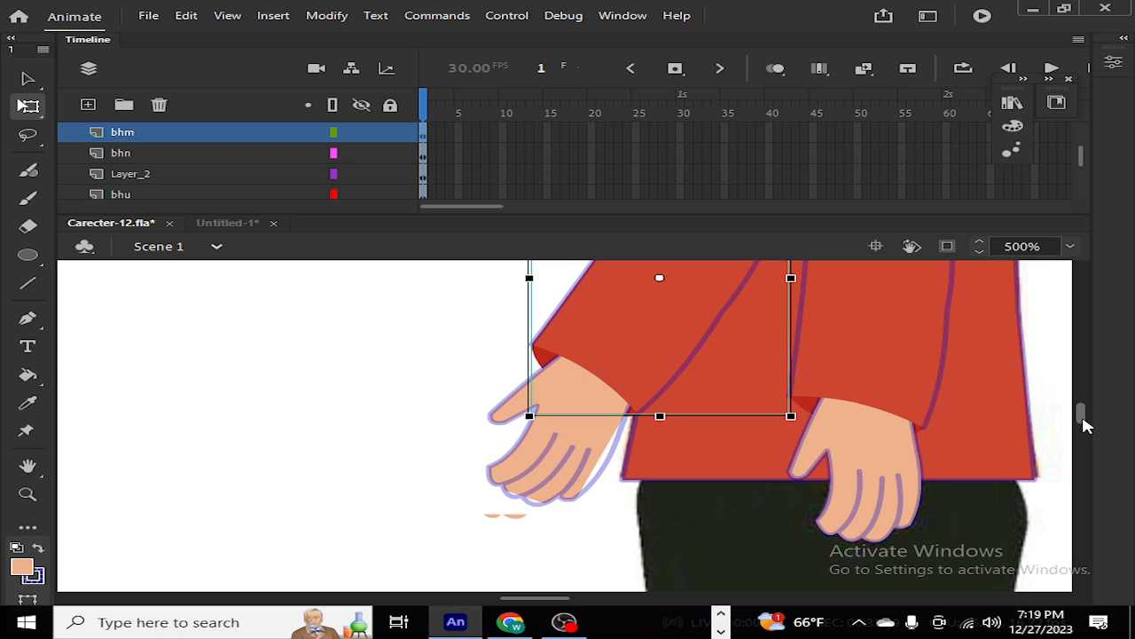
Step: Examine which arm pieces the bhm and bhn layers contain
{"action": "left_click", "coordinate": [243, 320]}
{"action": "left_click", "coordinate": [642, 347]}
{"action": "left_click", "coordinate": [235, 222]}
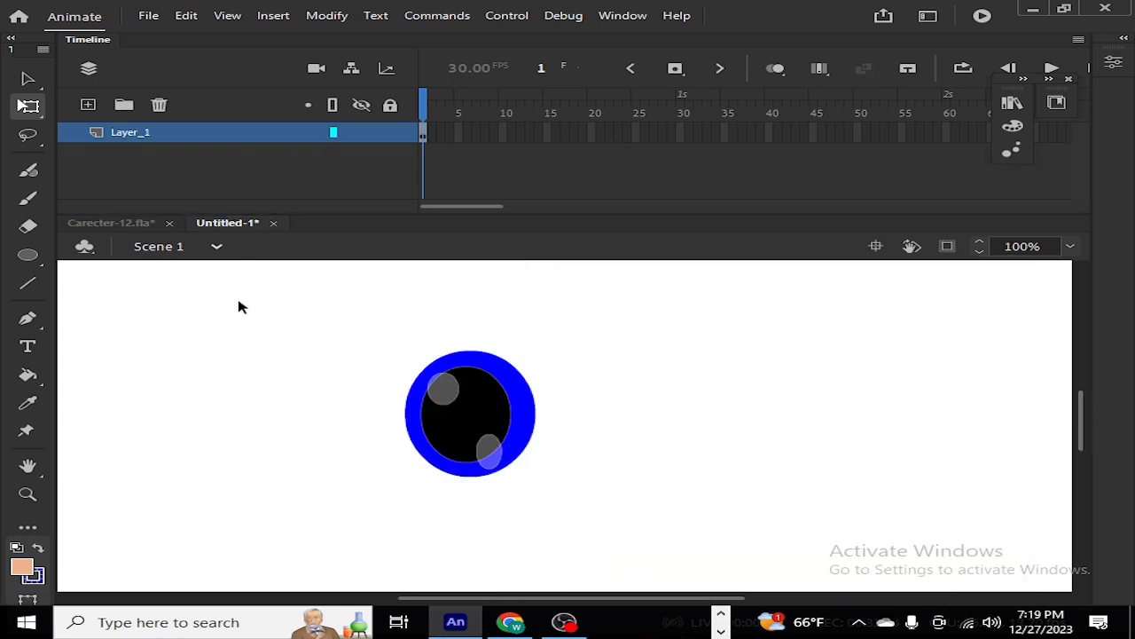
{"action": "left_click", "coordinate": [108, 223]}
{"action": "left_click", "coordinate": [177, 132]}
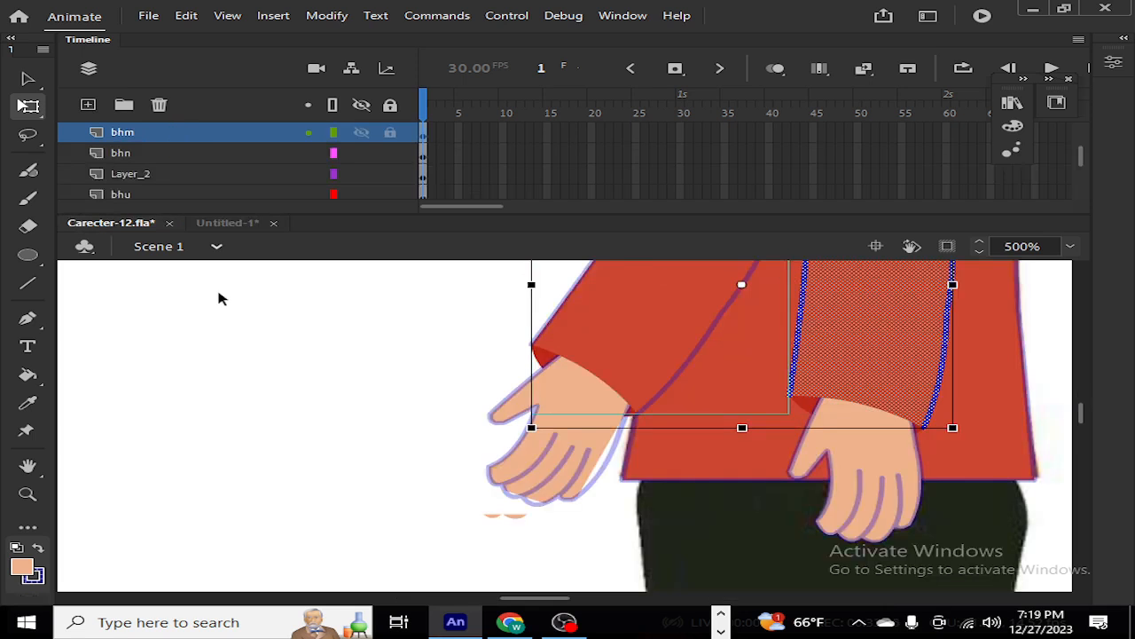
{"action": "left_click", "coordinate": [223, 420]}
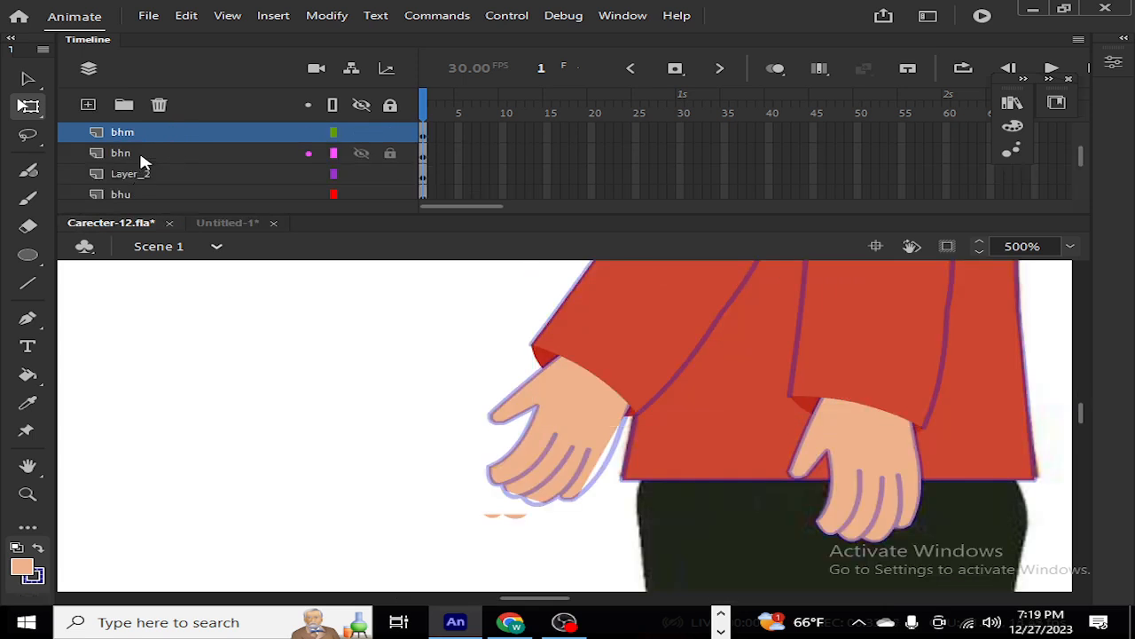
{"action": "left_click", "coordinate": [329, 452]}
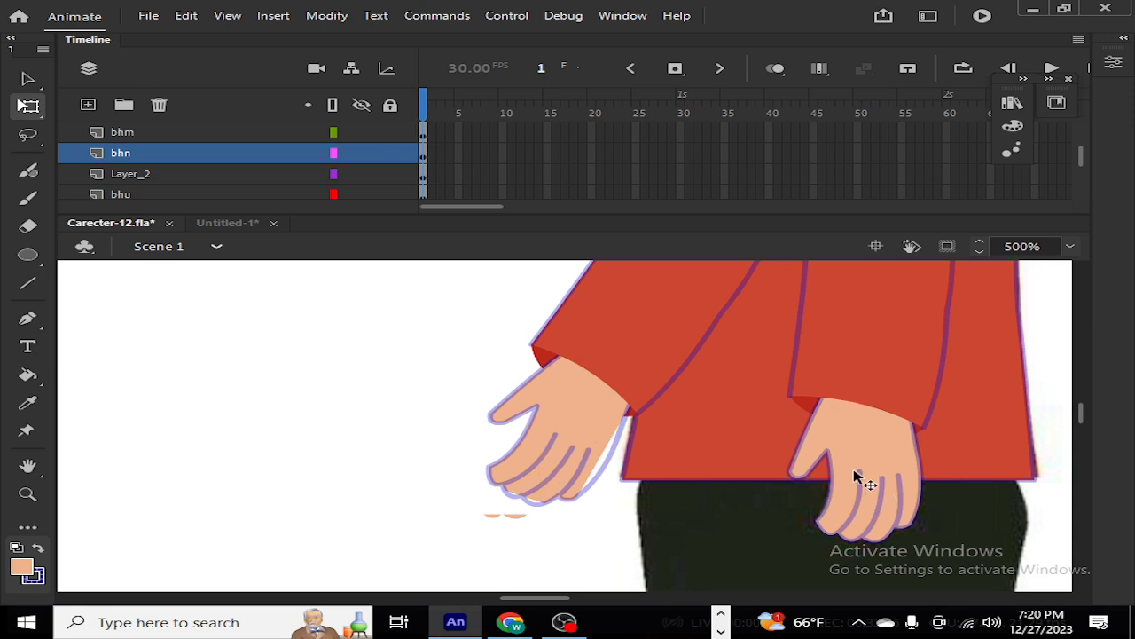
Step: Examine the forward hand's and forearm's separate pieces to identify the layer each one sits on
{"action": "left_click", "coordinate": [555, 405]}
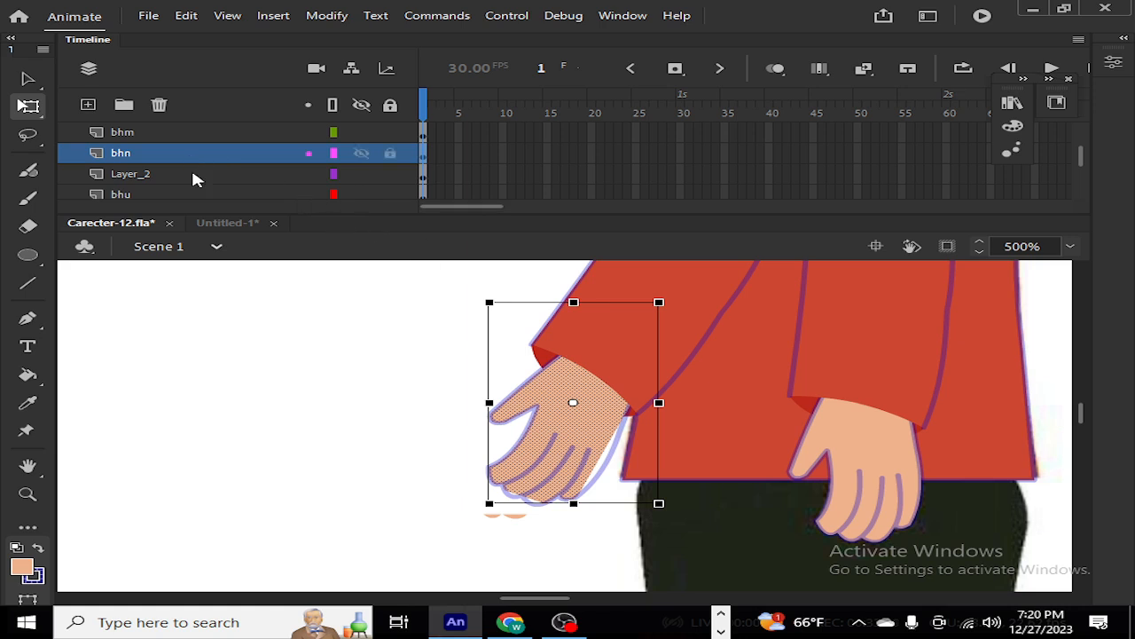
{"action": "left_click", "coordinate": [381, 477]}
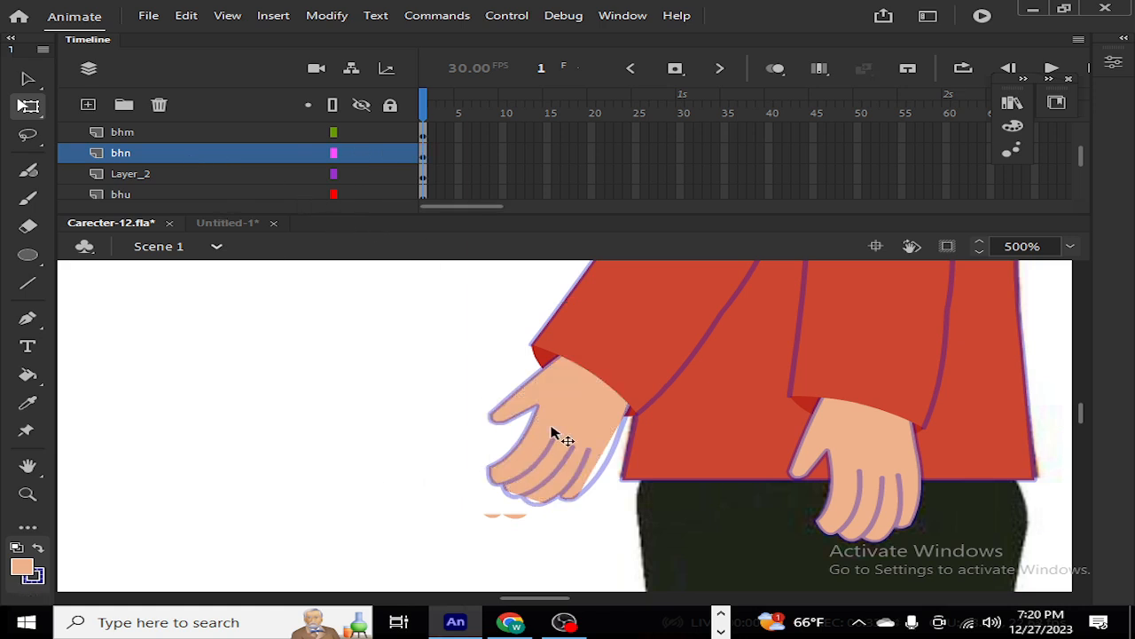
{"action": "left_click", "coordinate": [552, 432]}
{"action": "left_click", "coordinate": [178, 438]}
{"action": "left_click", "coordinate": [588, 439]}
{"action": "left_click", "coordinate": [260, 443]}
{"action": "double_click", "coordinate": [652, 365]}
{"action": "double_click", "coordinate": [203, 410]}
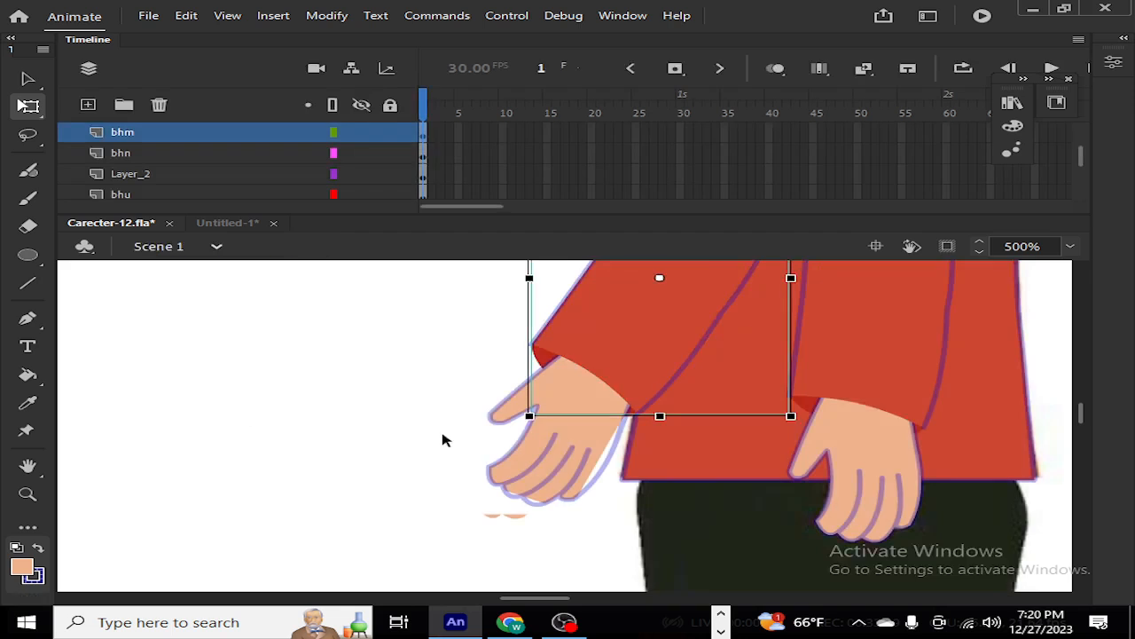
Step: Try moving the forward hand's outline group away from its skin fill, and undo the move
{"action": "left_click", "coordinate": [572, 438]}
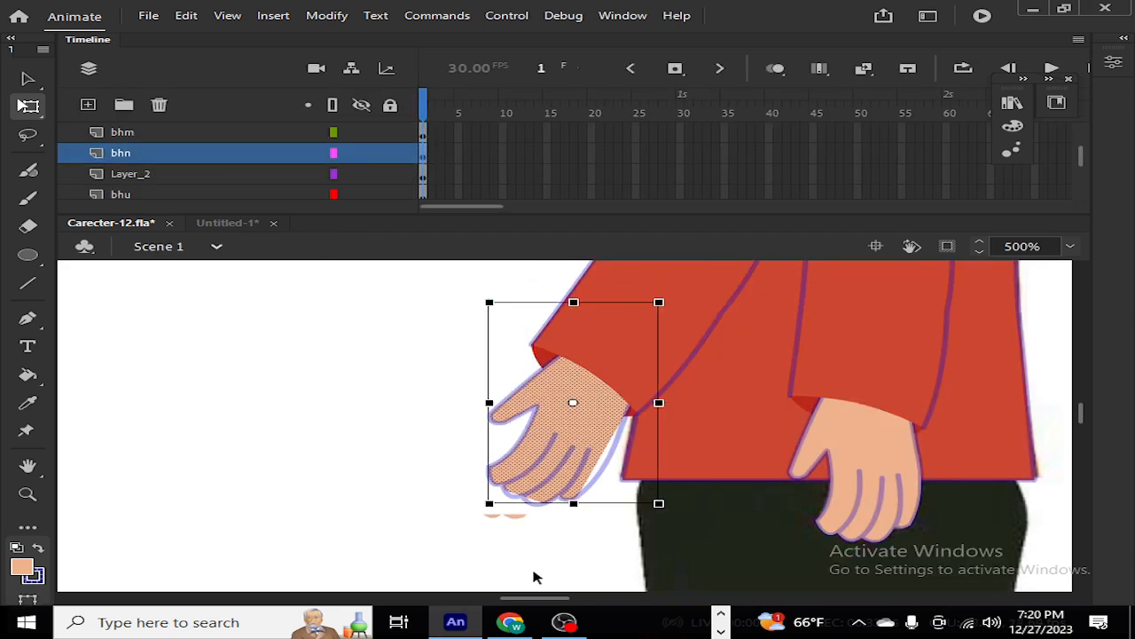
{"action": "left_click", "coordinate": [524, 576]}
{"action": "left_click", "coordinate": [26, 78]}
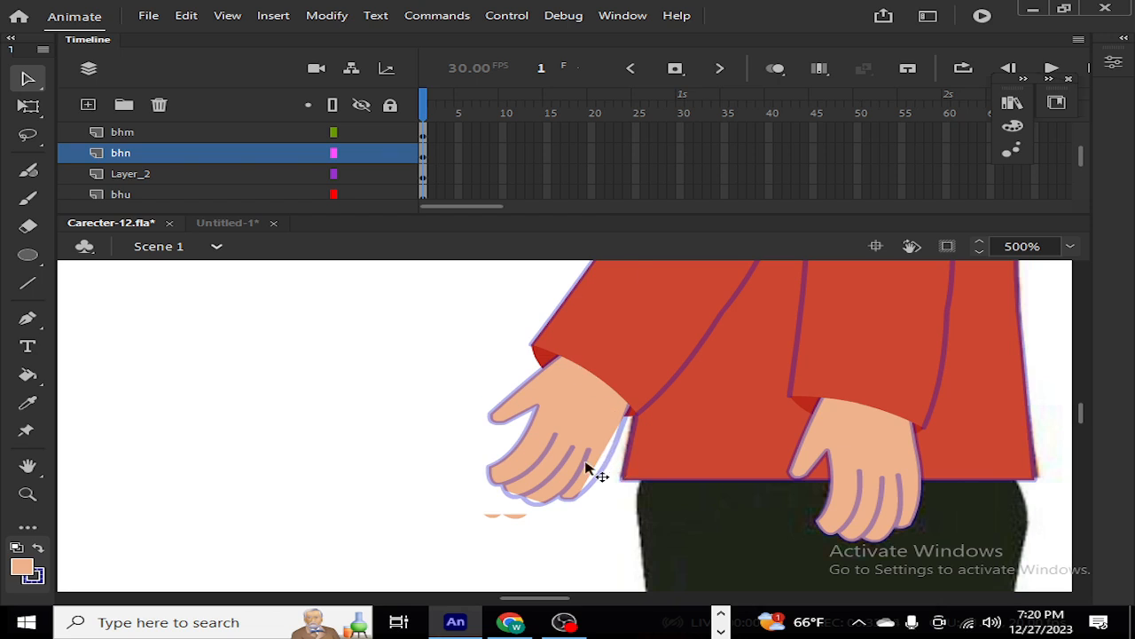
{"action": "left_click_drag", "start_coordinate": [597, 470], "coordinate": [420, 476]}
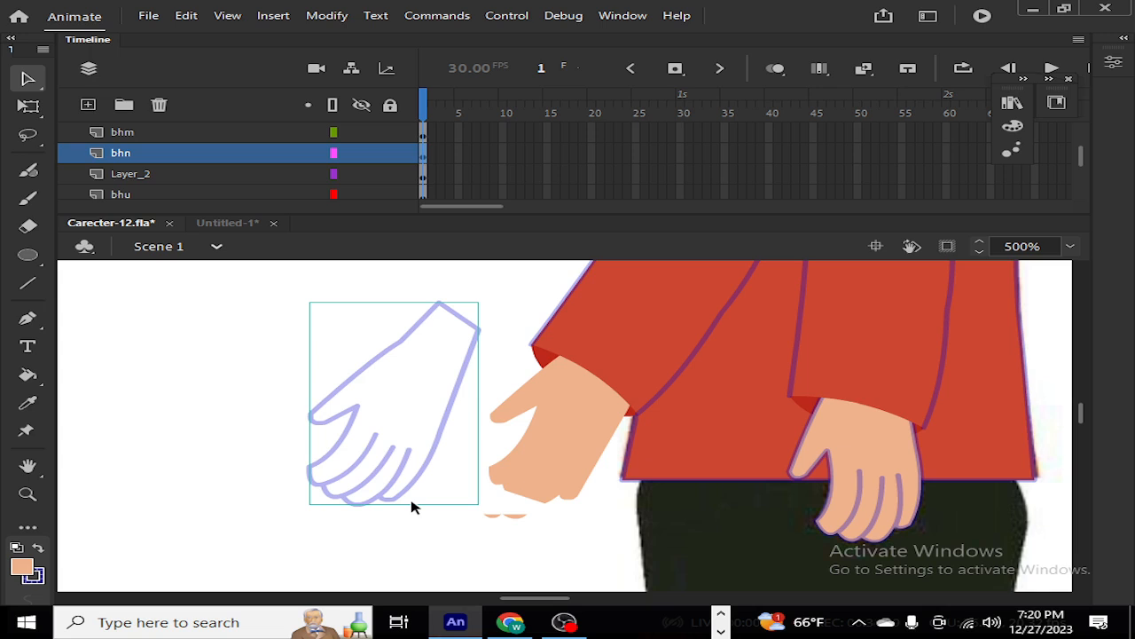
{"action": "key", "text": "ctrl+z"}
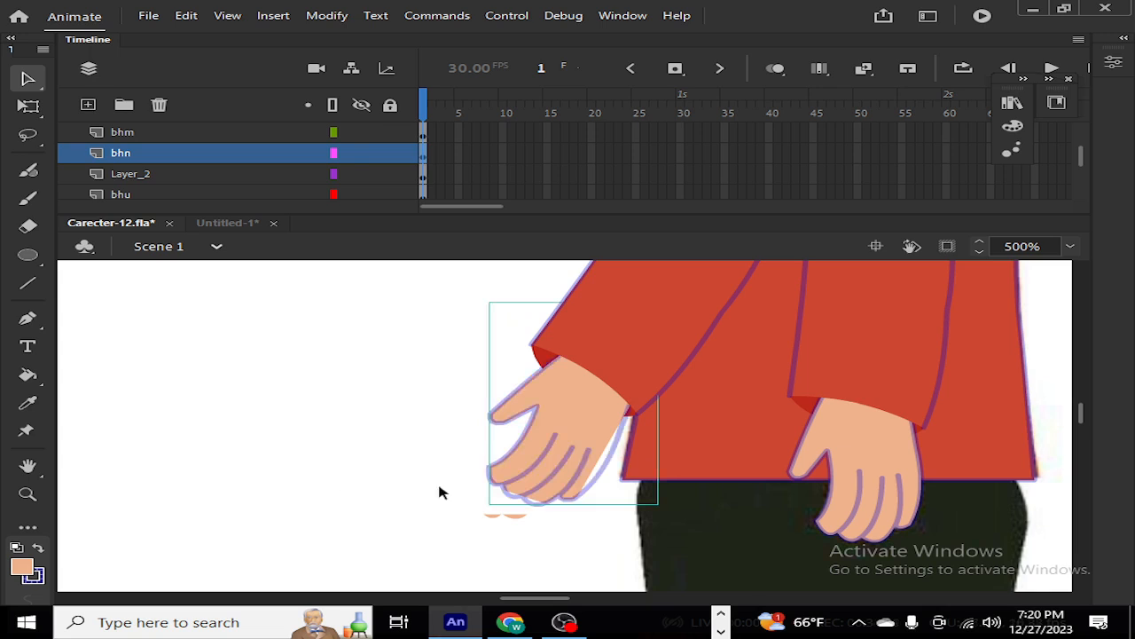
Step: Try shifting the forward hand's outline group slightly to line up with the skin fill
{"action": "left_click", "coordinate": [441, 492]}
{"action": "left_click", "coordinate": [601, 477]}
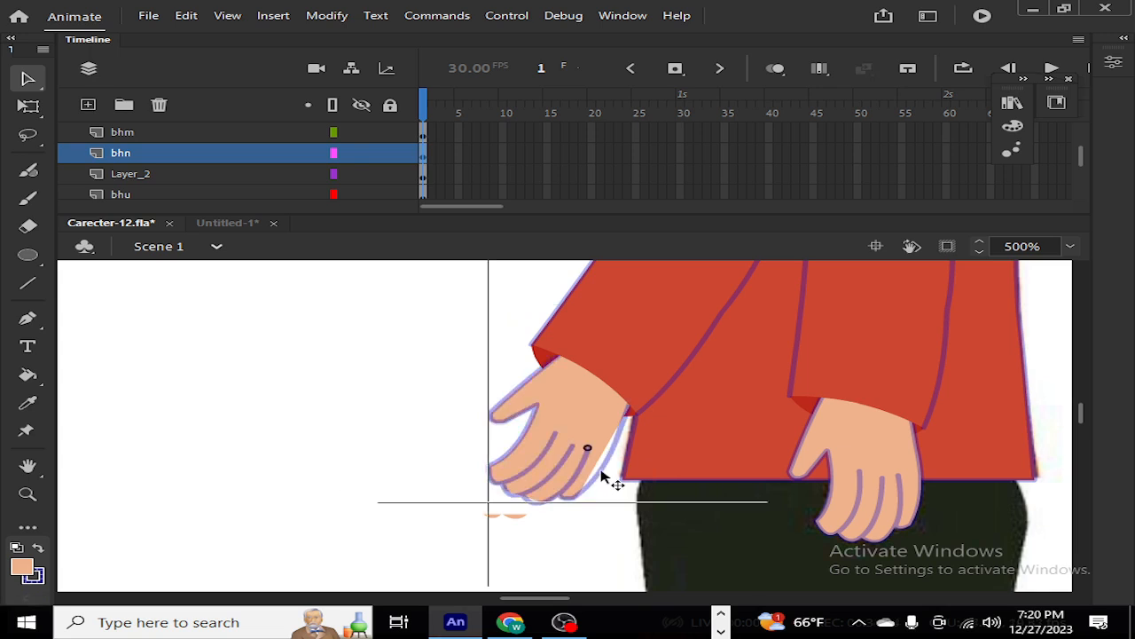
{"action": "key", "text": "ctrl+b"}
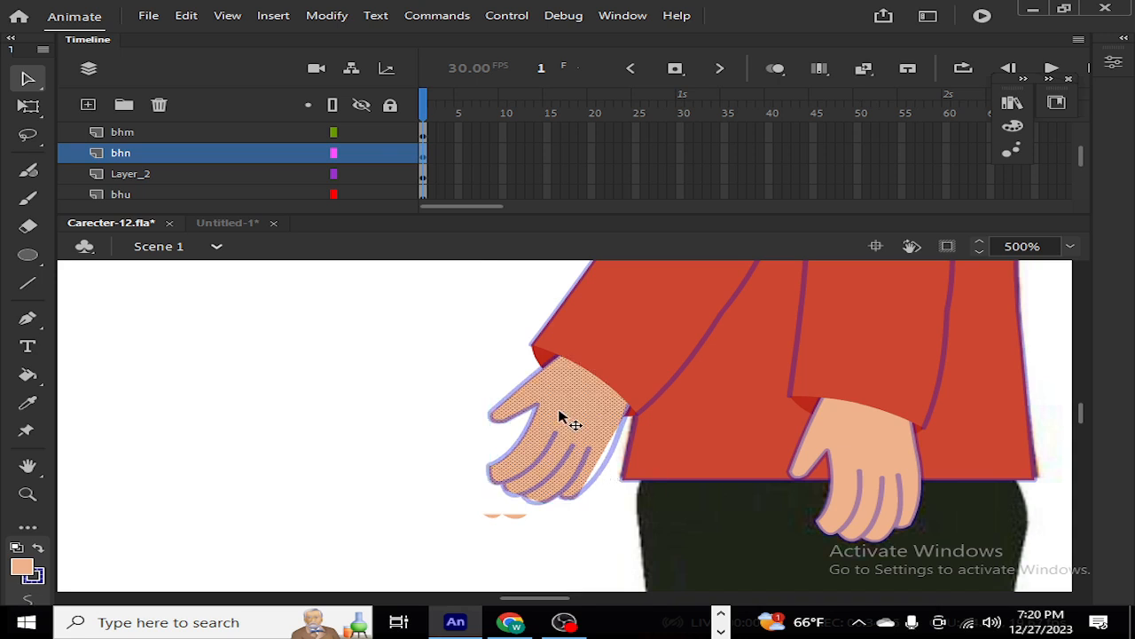
{"action": "left_click", "coordinate": [596, 469]}
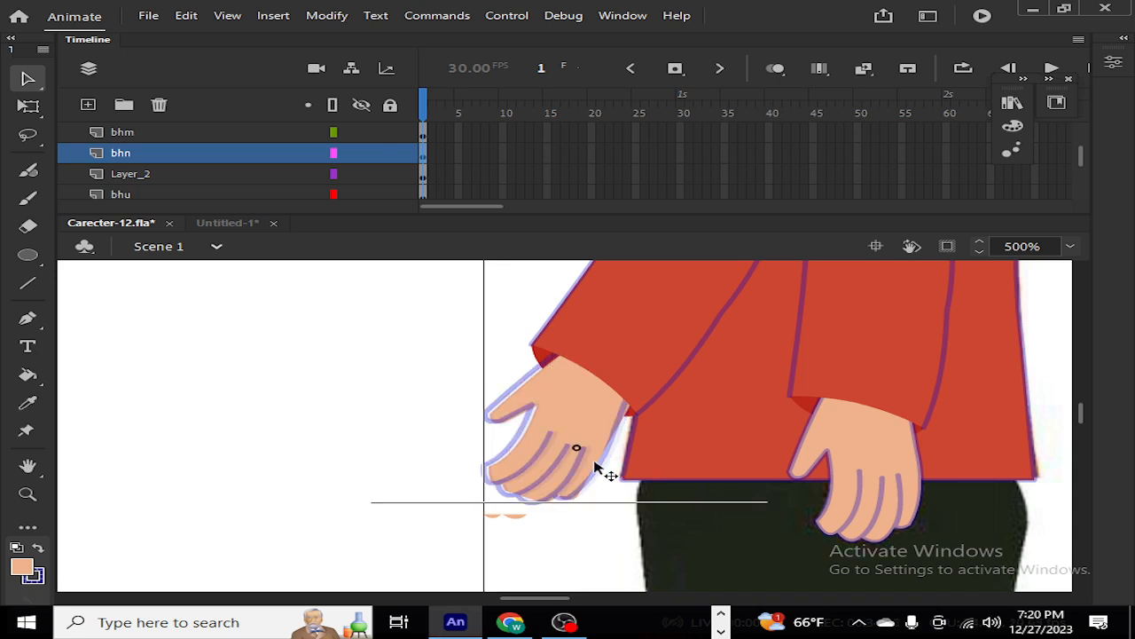
{"action": "key", "text": "Right"}
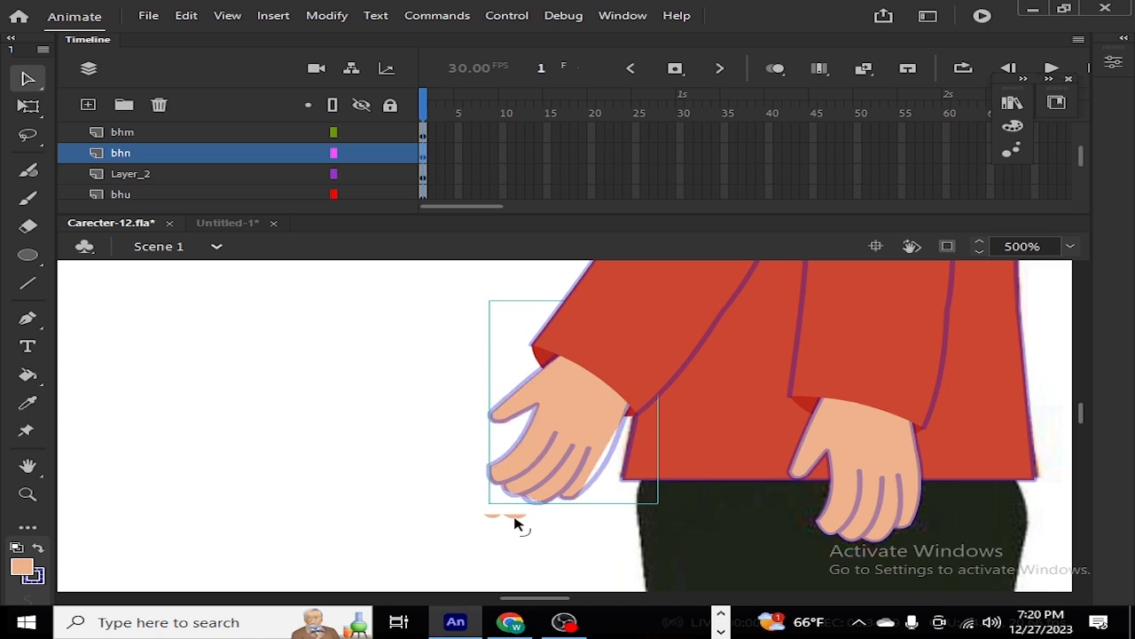
{"action": "left_click", "coordinate": [426, 516]}
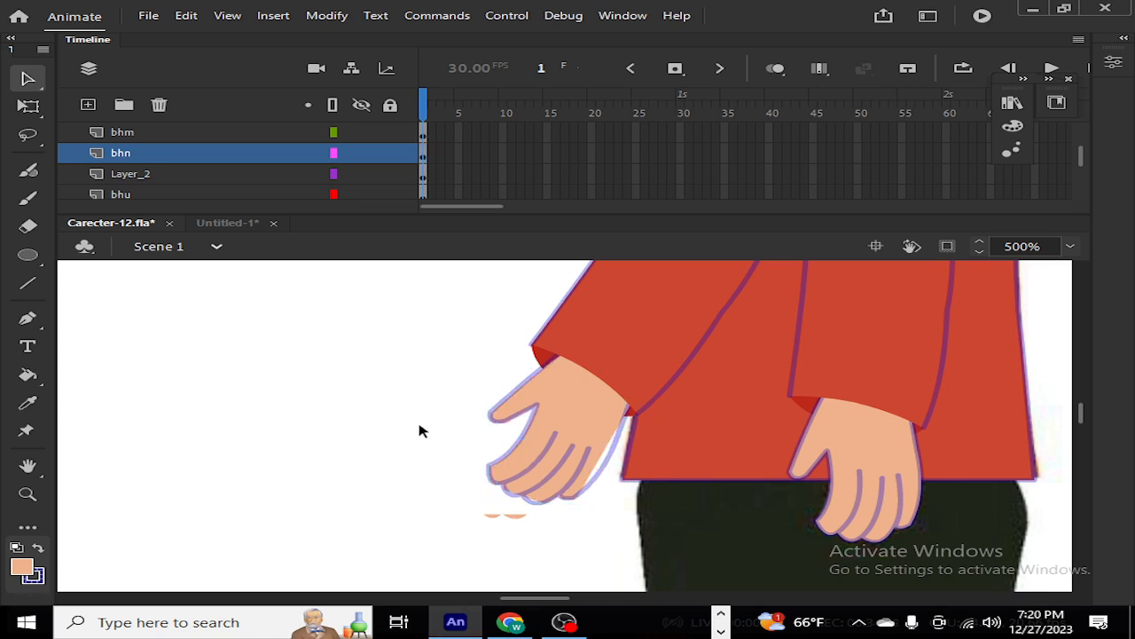
Step: Try to fill the gap along the forward hand's outer edge with the sampled skin colour
{"action": "left_click", "coordinate": [28, 402]}
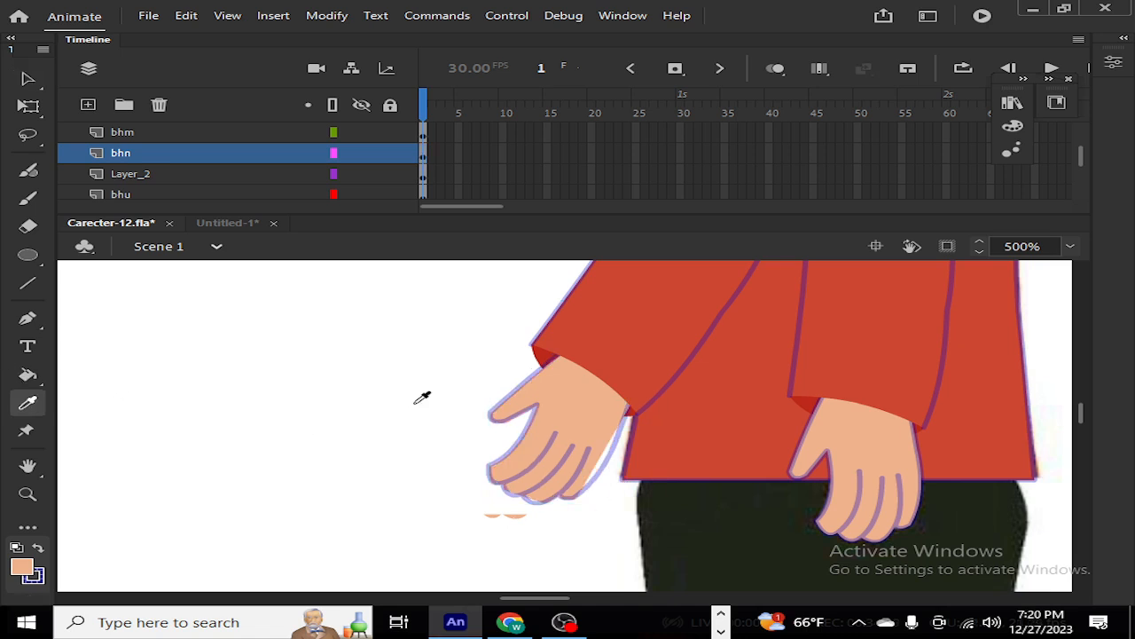
{"action": "left_click", "coordinate": [607, 463]}
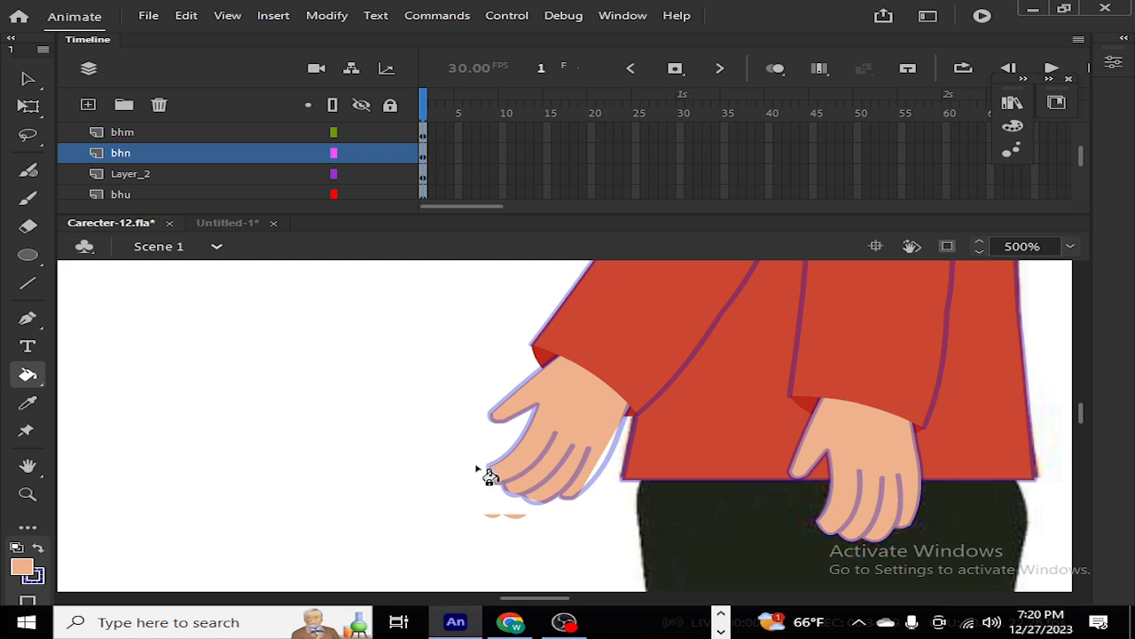
{"action": "key", "text": "v"}
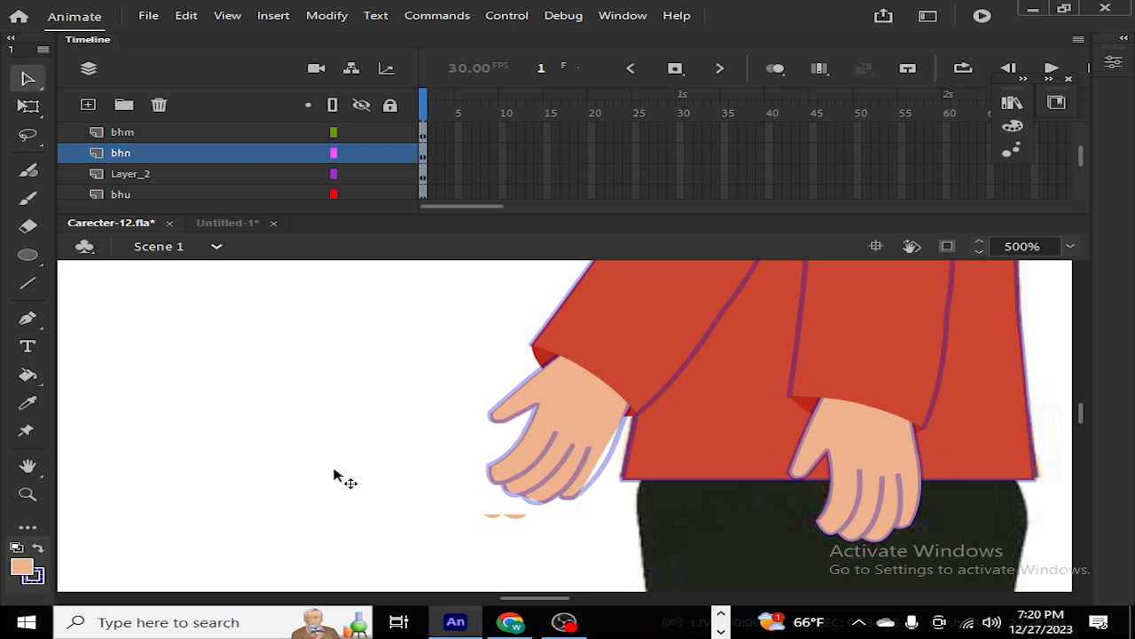
Step: Try pulling the forward hand's skin fill out of its outline, and undo the move
{"action": "left_click_drag", "start_coordinate": [598, 415], "coordinate": [334, 470]}
{"action": "left_click", "coordinate": [391, 515]}
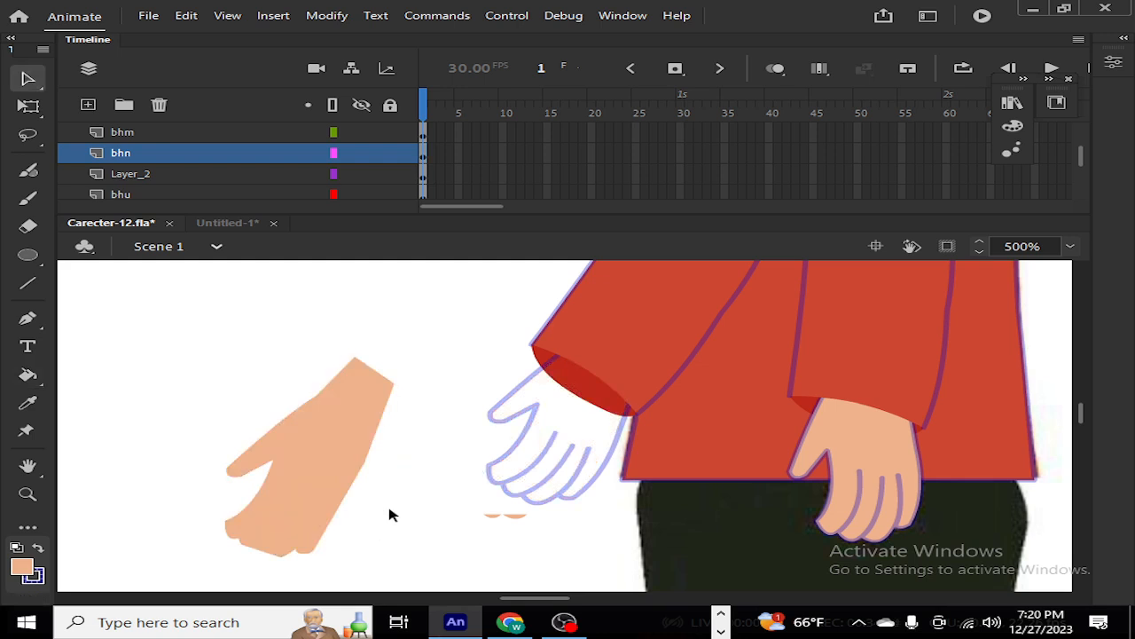
{"action": "key", "text": "ctrl+z"}
{"action": "key", "text": "ctrl+z"}
{"action": "key", "text": "ctrl+z"}
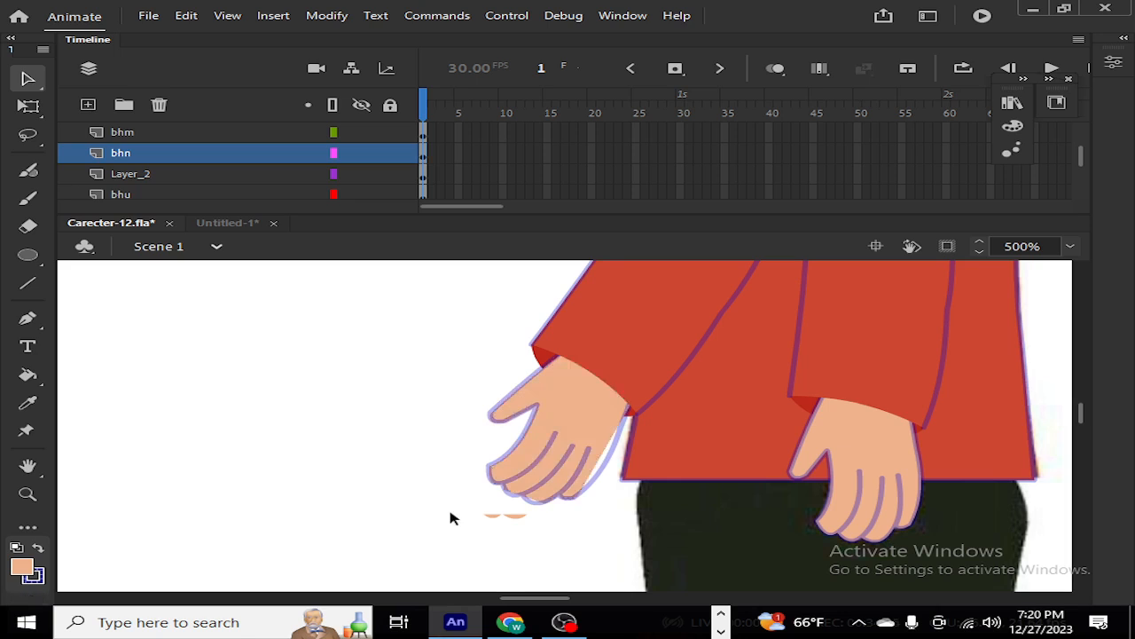
Step: Delete the stray skin-coloured fragments below the forward hand
{"action": "left_click_drag", "start_coordinate": [450, 513], "coordinate": [532, 557]}
{"action": "key", "text": "Delete"}
{"action": "key", "text": "ctrl+minus"}
{"action": "key", "text": "ctrl+minus"}
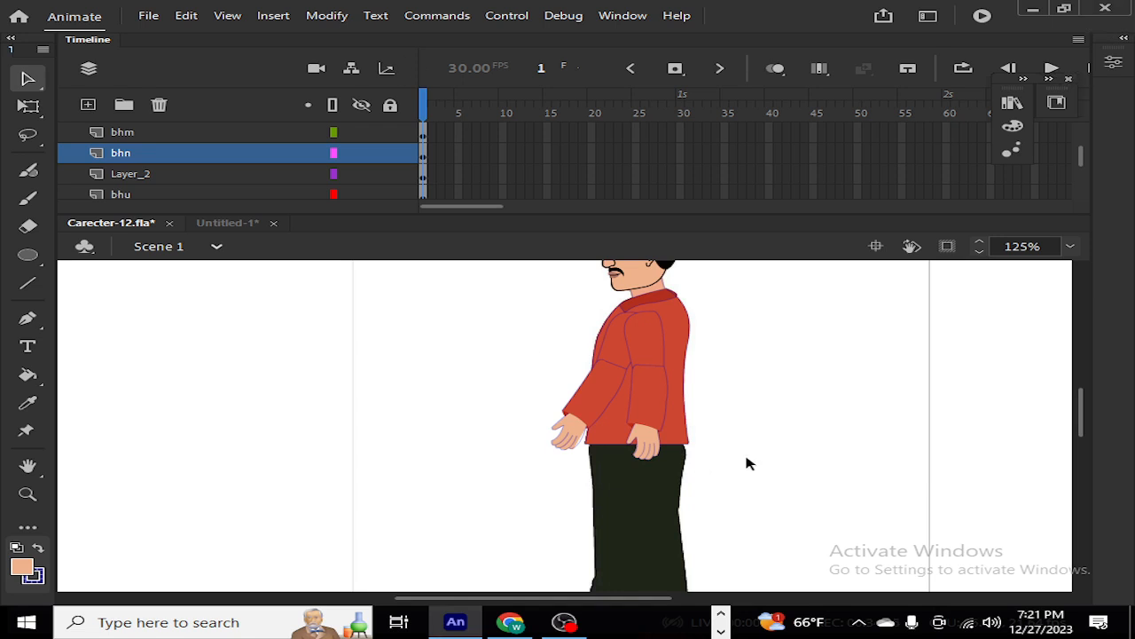
Step: Examine the forward forearm, rear forearm and forward upper arm to identify the layer each one sits on
{"action": "double_click", "coordinate": [594, 408]}
{"action": "double_click", "coordinate": [465, 411]}
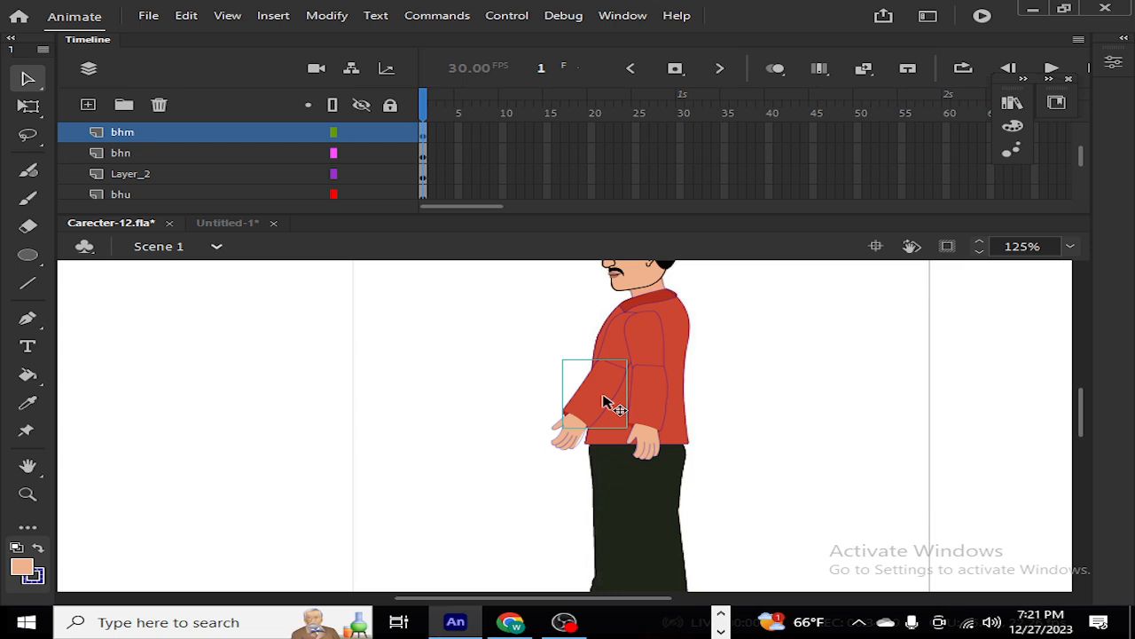
{"action": "left_click", "coordinate": [647, 415]}
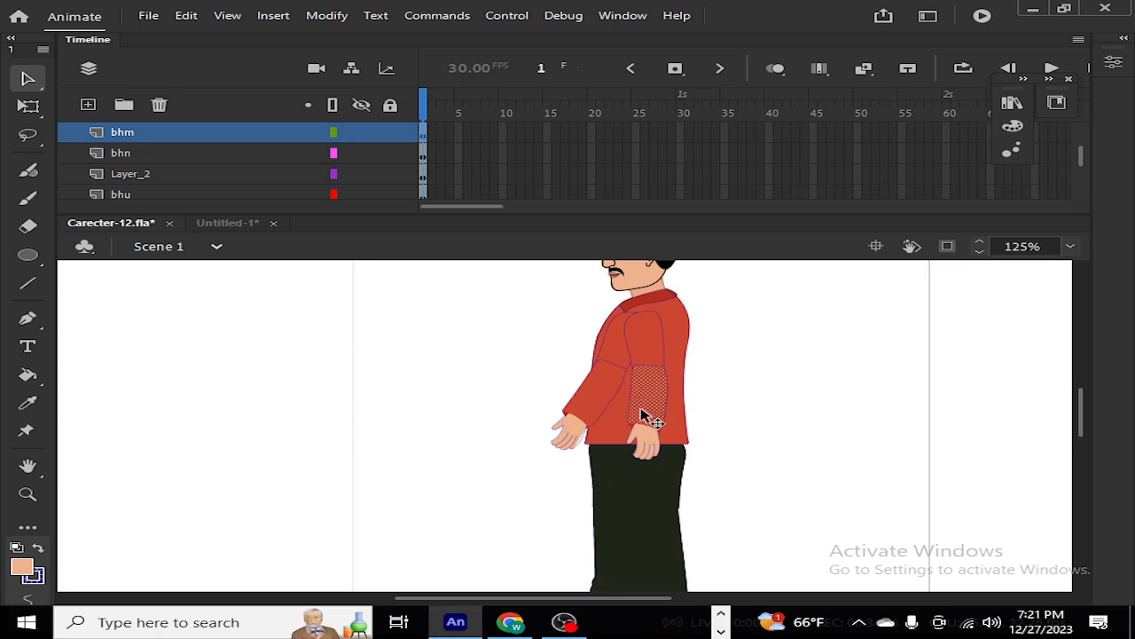
{"action": "left_click", "coordinate": [474, 408]}
{"action": "left_click", "coordinate": [618, 347]}
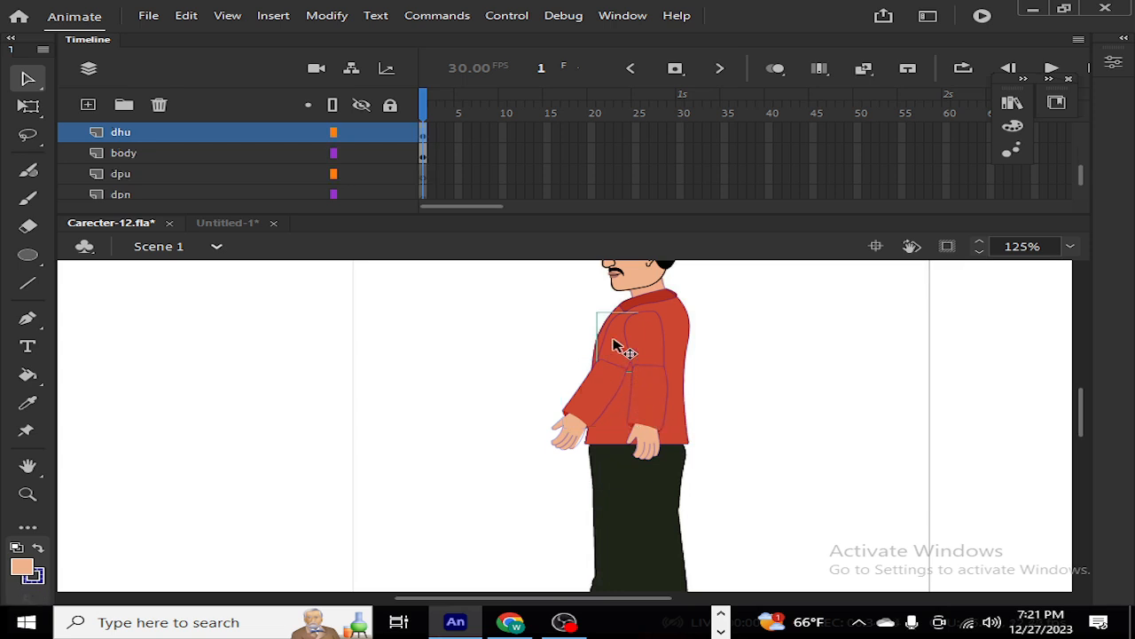
{"action": "double_click", "coordinate": [596, 404]}
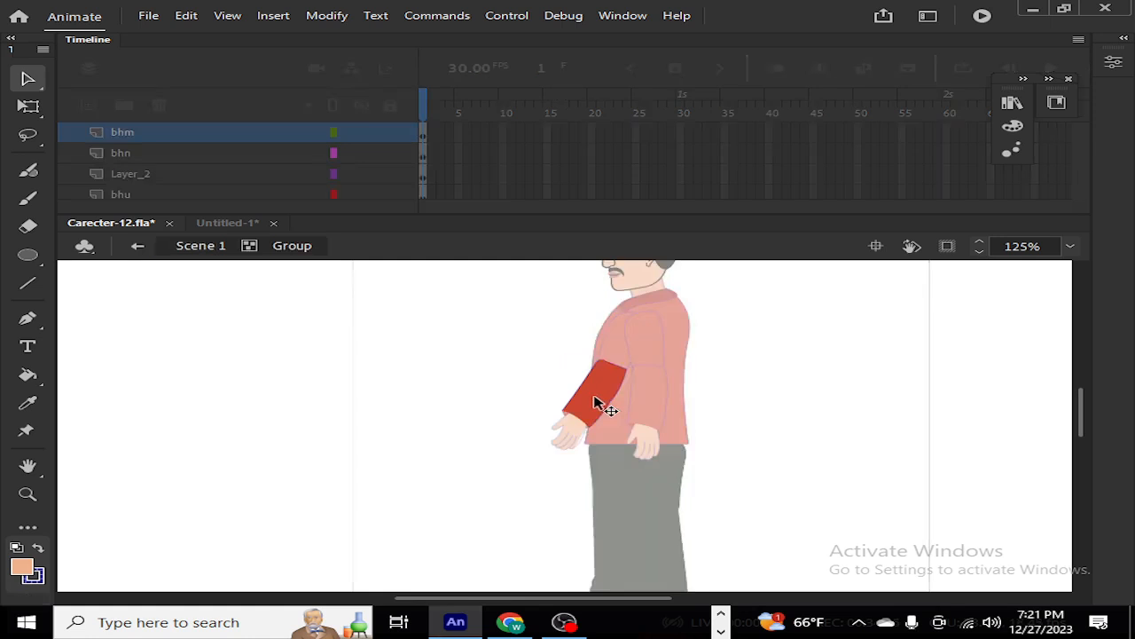
{"action": "double_click", "coordinate": [471, 405]}
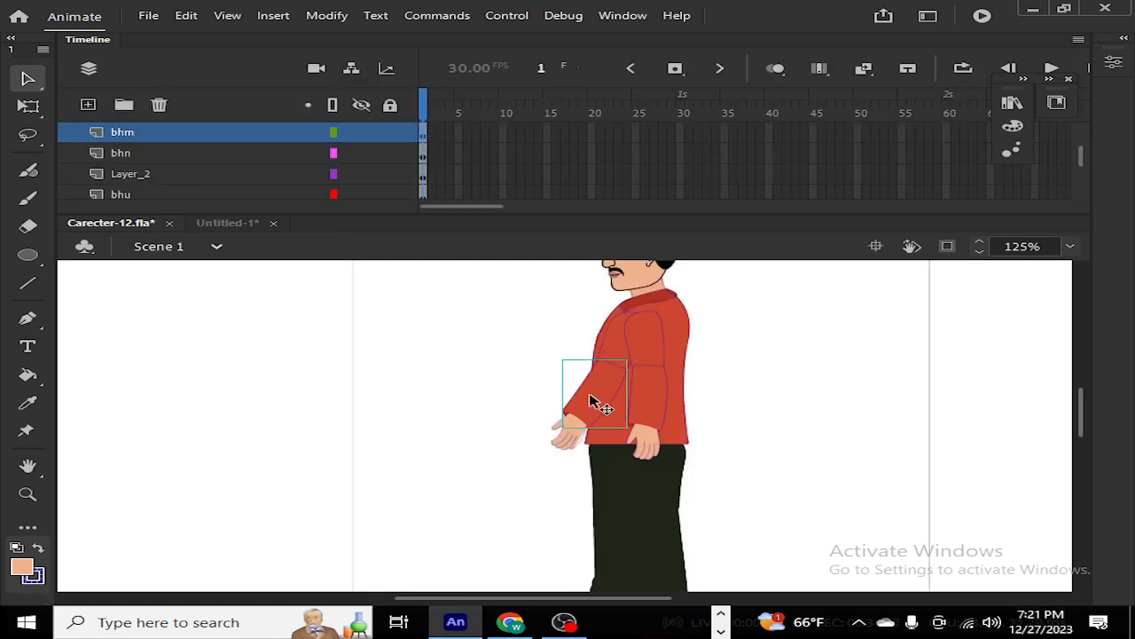
Step: Move the forward forearm group from the bhm layer to the dhm layer, keeping its position on the figure
{"action": "key", "text": "ctrl+x"}
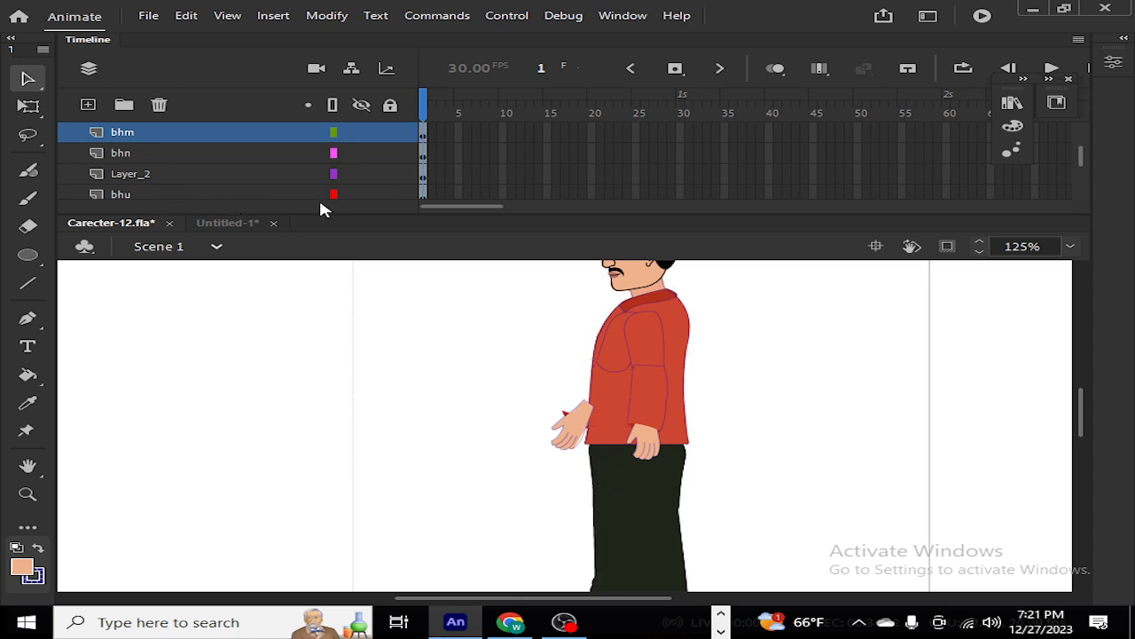
{"action": "left_click_drag", "start_coordinate": [327, 213], "coordinate": [350, 406]}
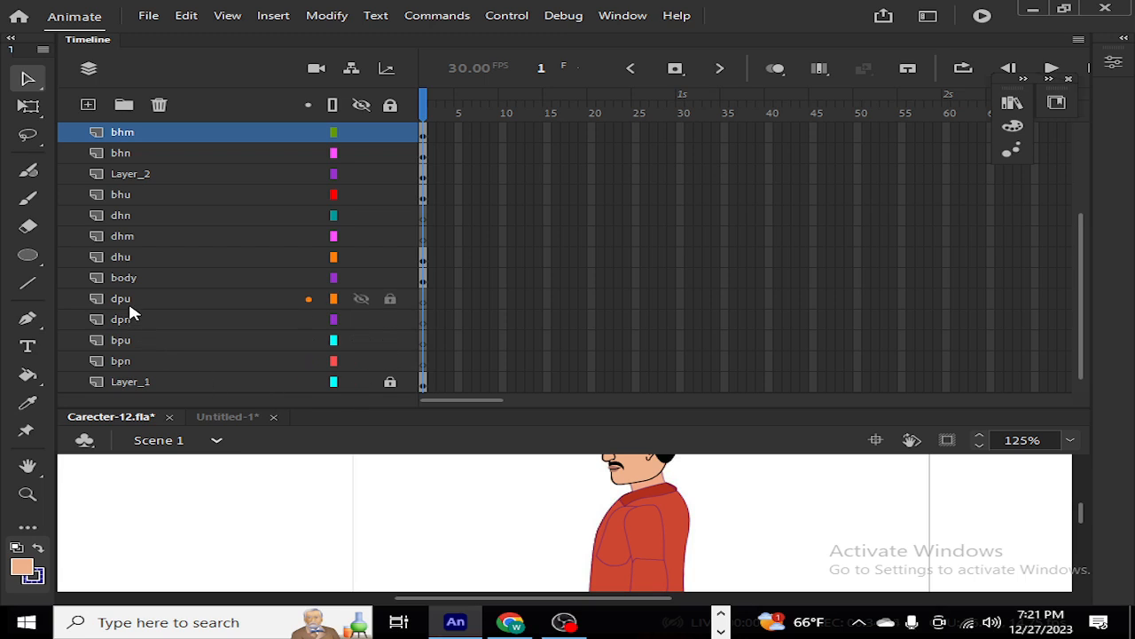
{"action": "left_click", "coordinate": [121, 236]}
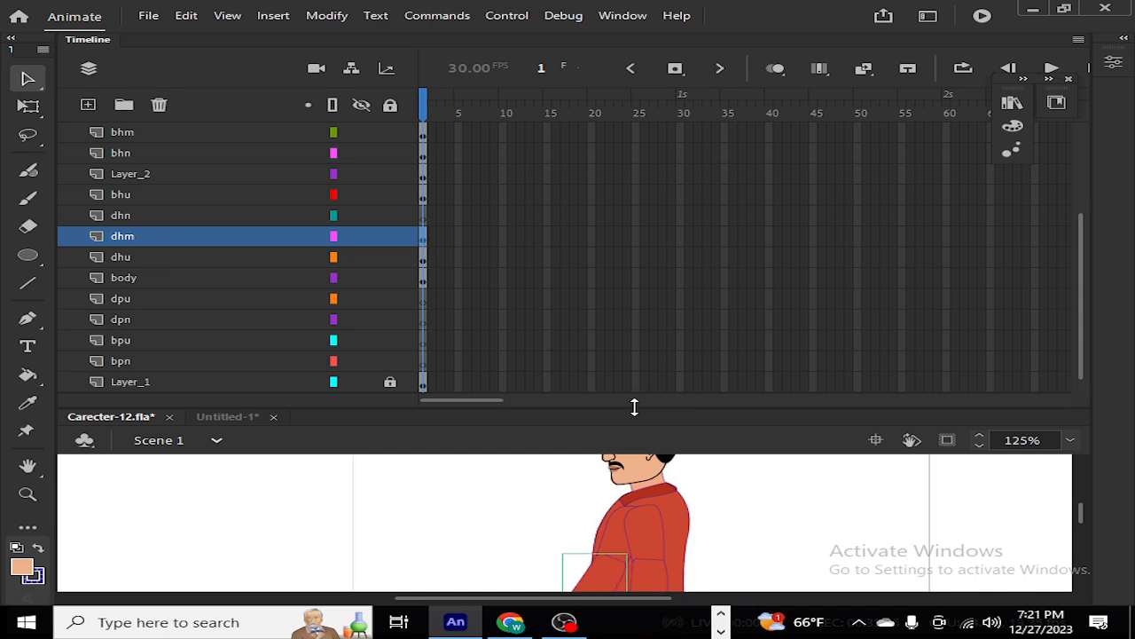
{"action": "left_click_drag", "start_coordinate": [635, 406], "coordinate": [624, 255]}
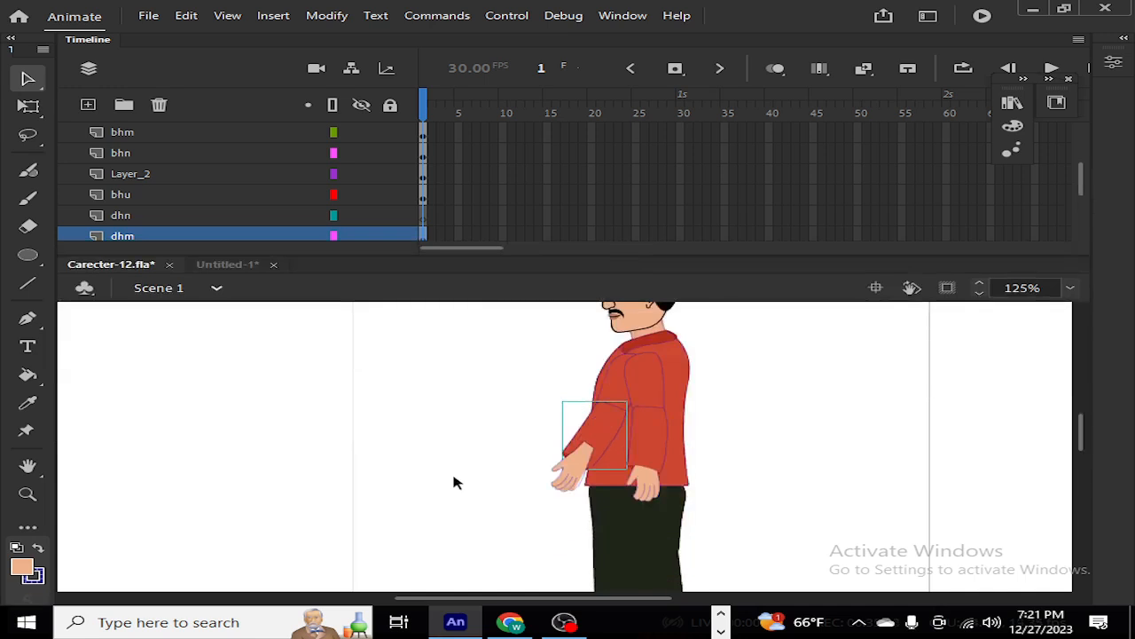
{"action": "left_click", "coordinate": [454, 481]}
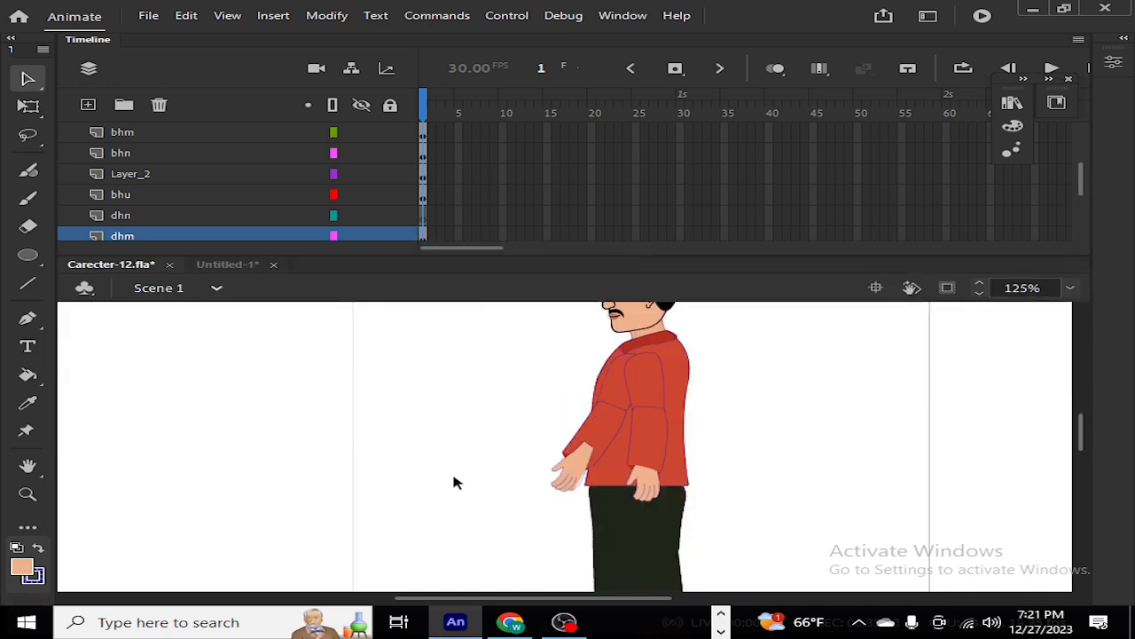
Step: Try removing the forward hand's skin fill from the bhn layer, and undo the removal
{"action": "left_click", "coordinate": [571, 473]}
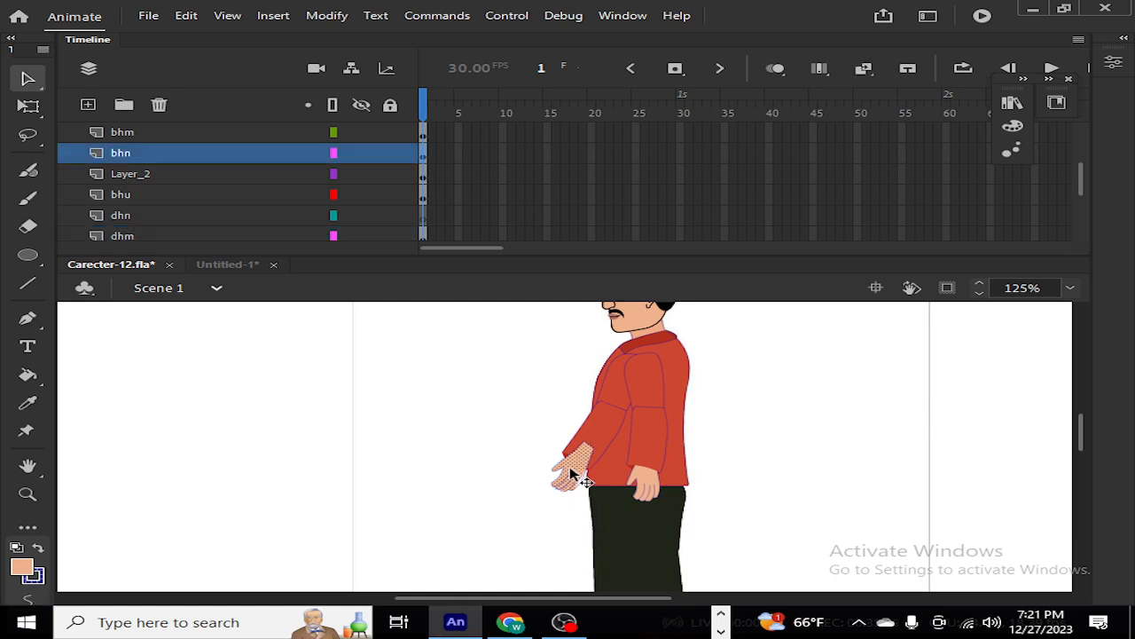
{"action": "left_click", "coordinate": [462, 507]}
{"action": "left_click", "coordinate": [574, 473]}
{"action": "key", "text": "Delete"}
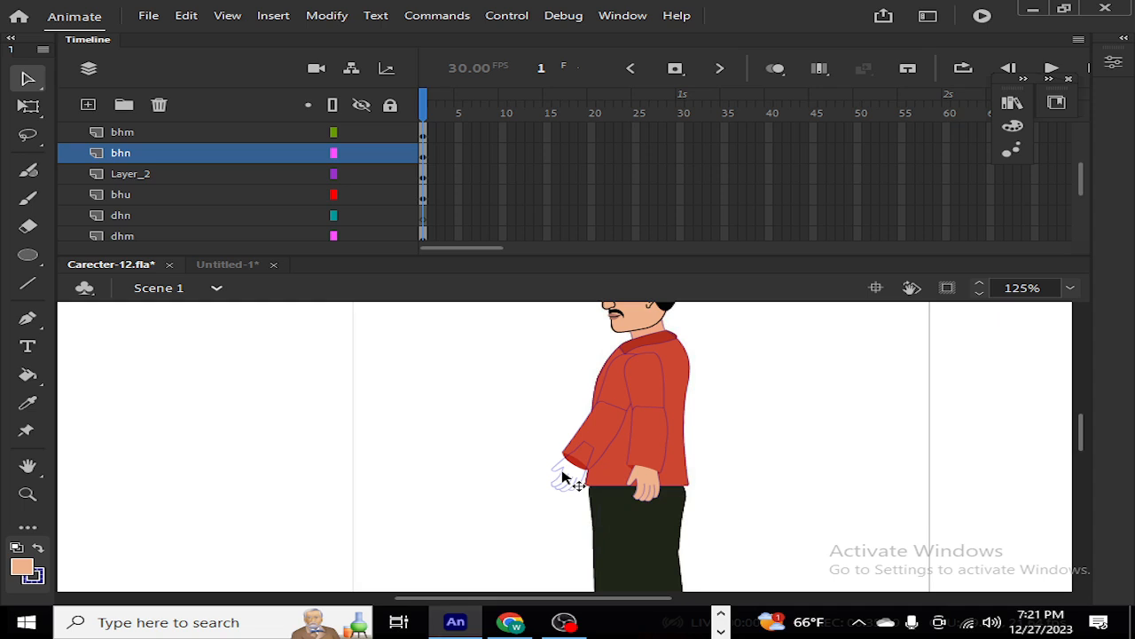
{"action": "key", "text": "ctrl+z"}
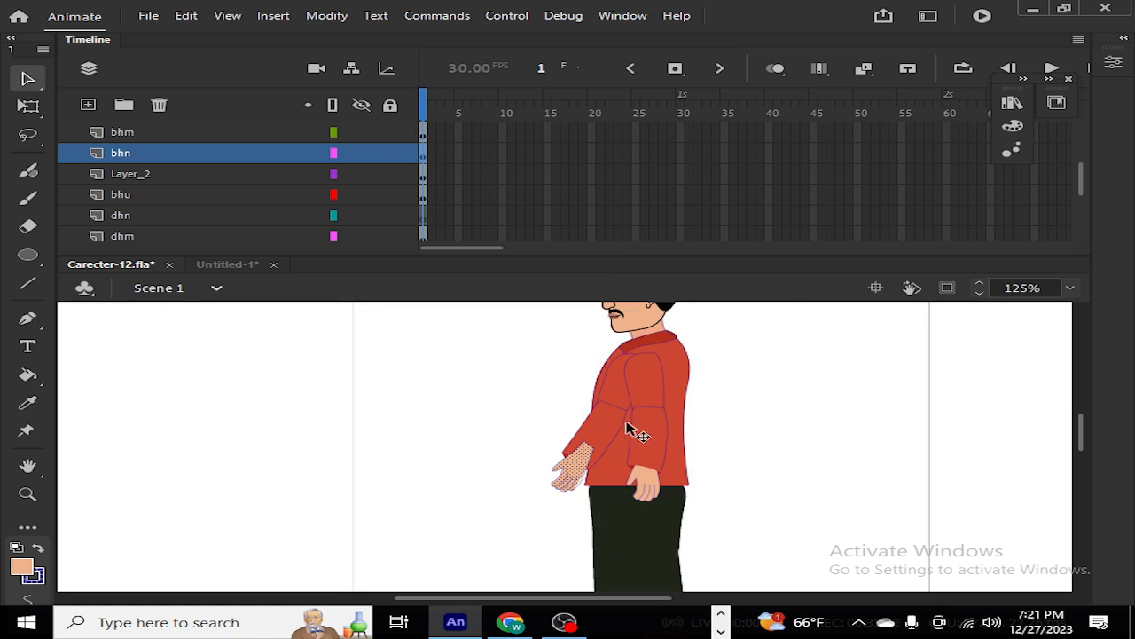
Step: Ungroup the forward hand's outline on the bhn layer so it joins the skin fill
{"action": "key", "text": "ctrl+equal"}
{"action": "key", "text": "ctrl+equal"}
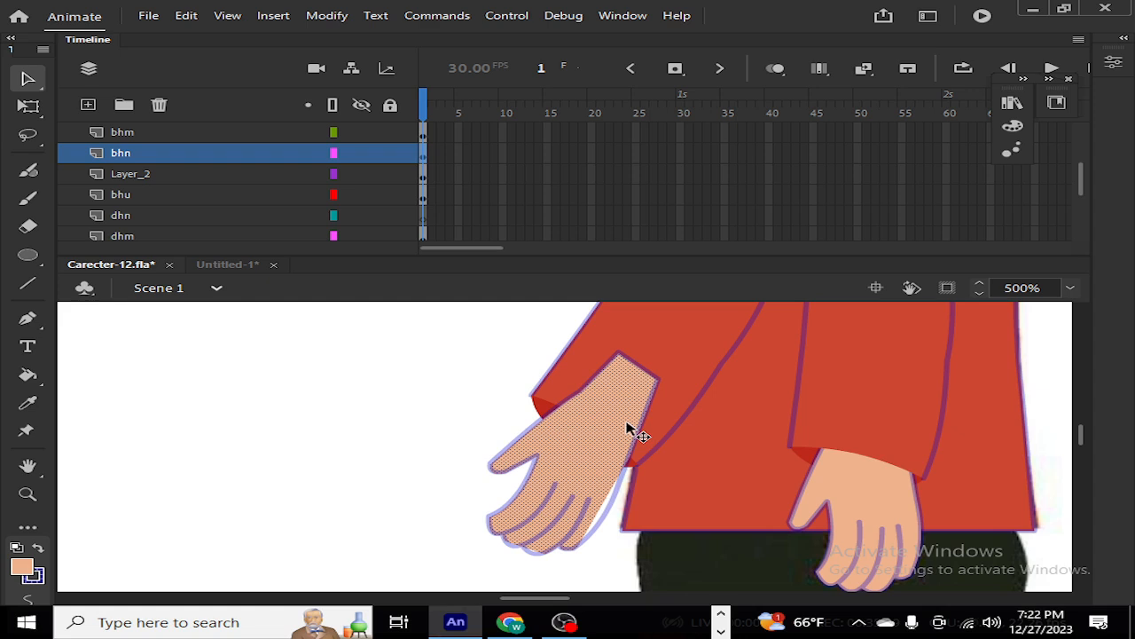
{"action": "key", "text": "ctrl+g"}
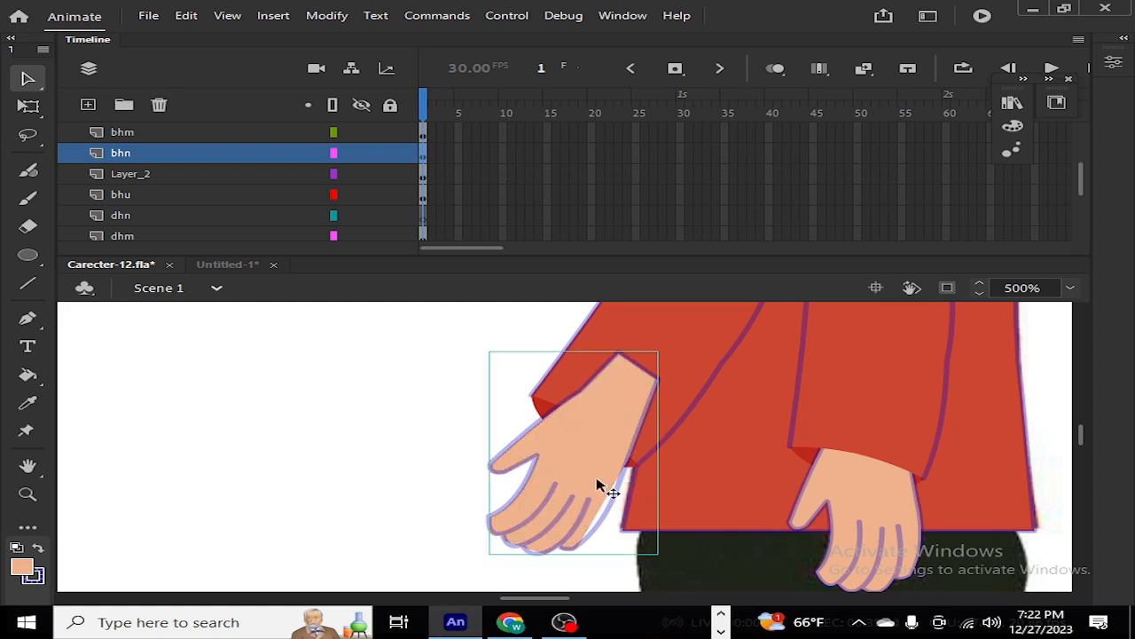
{"action": "left_click", "coordinate": [399, 482]}
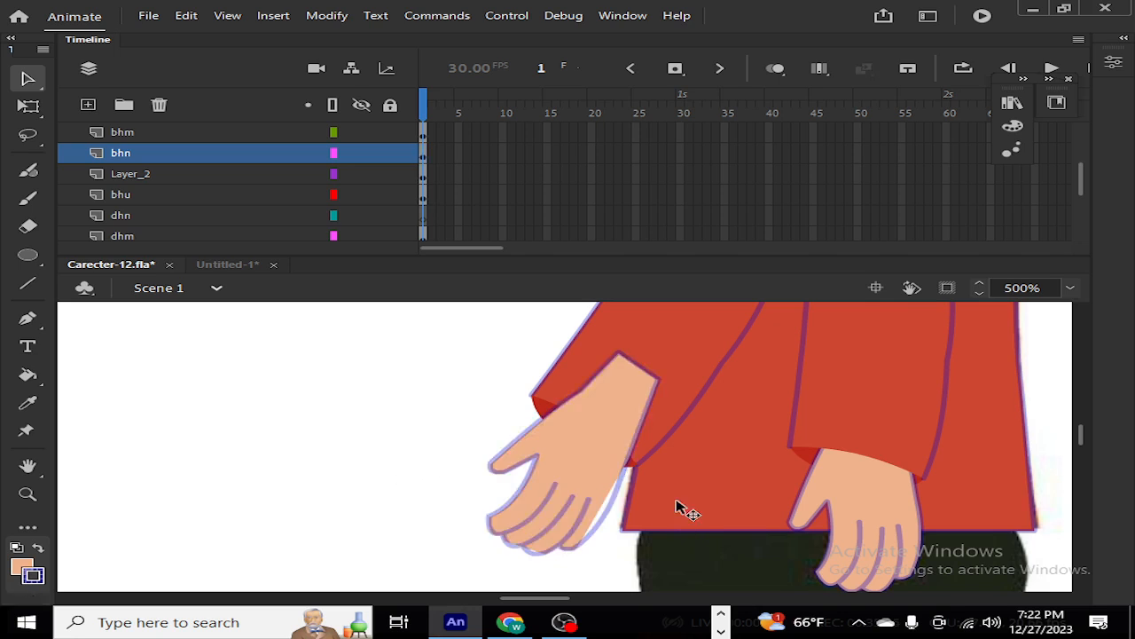
Step: Sample the forward hand's skin colour and fill the gap between its skin and the outer outline
{"action": "double_click", "coordinate": [589, 468]}
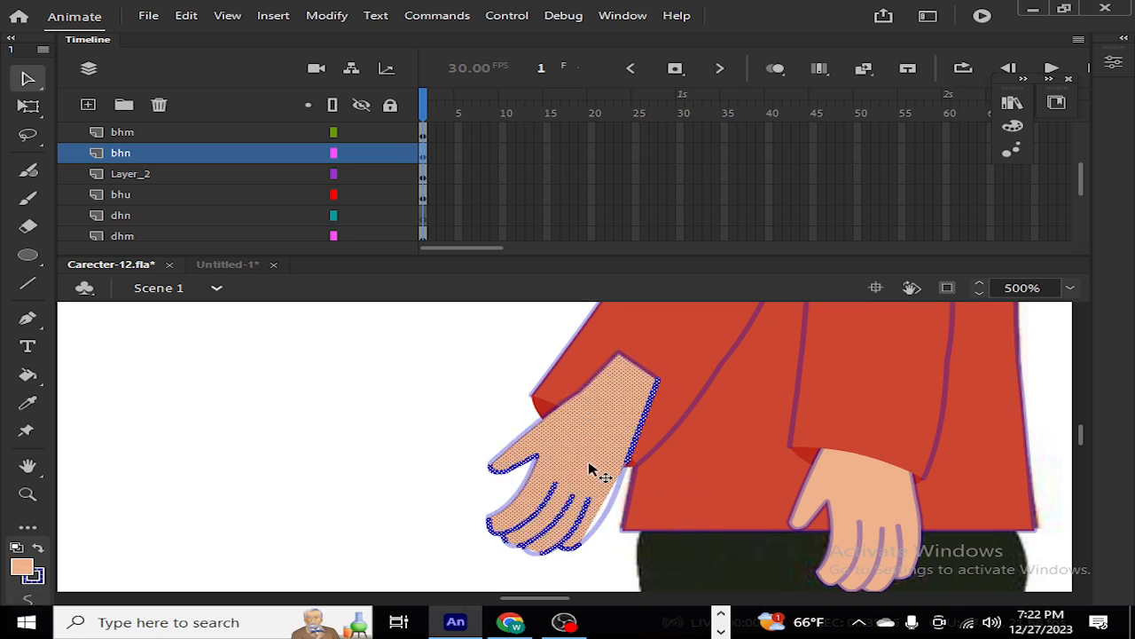
{"action": "double_click", "coordinate": [596, 528]}
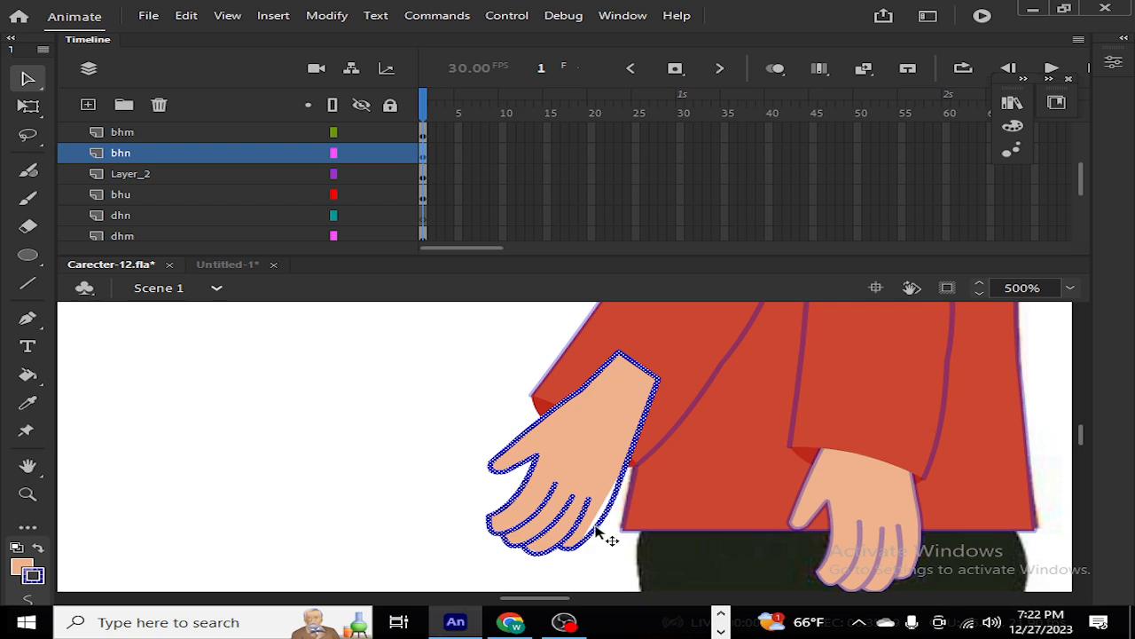
{"action": "left_click", "coordinate": [27, 402]}
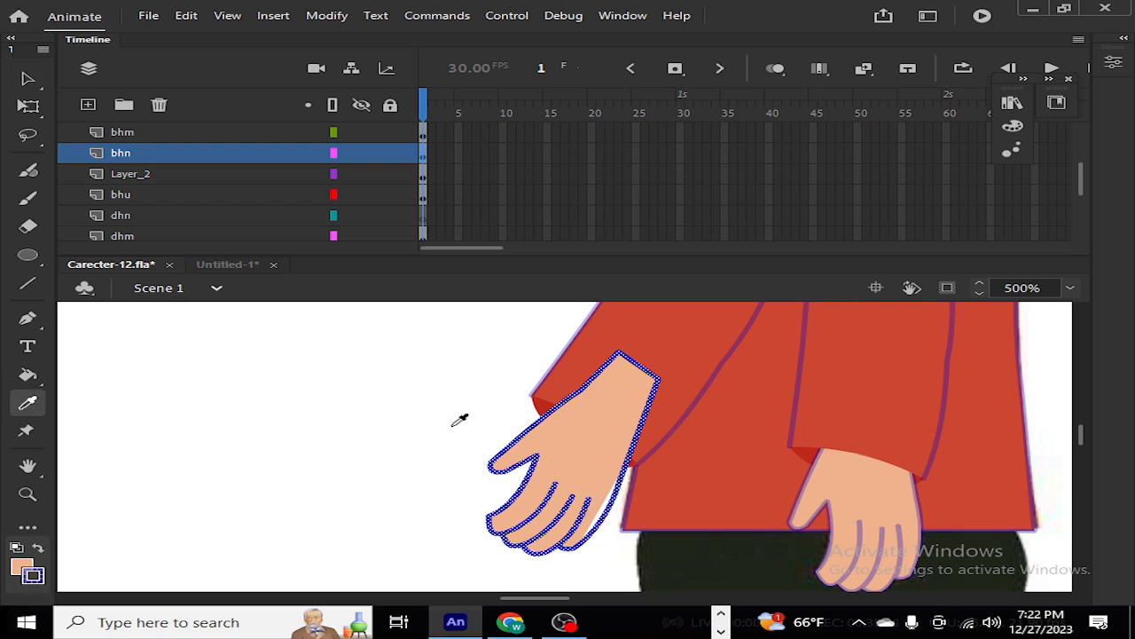
{"action": "left_click", "coordinate": [588, 458]}
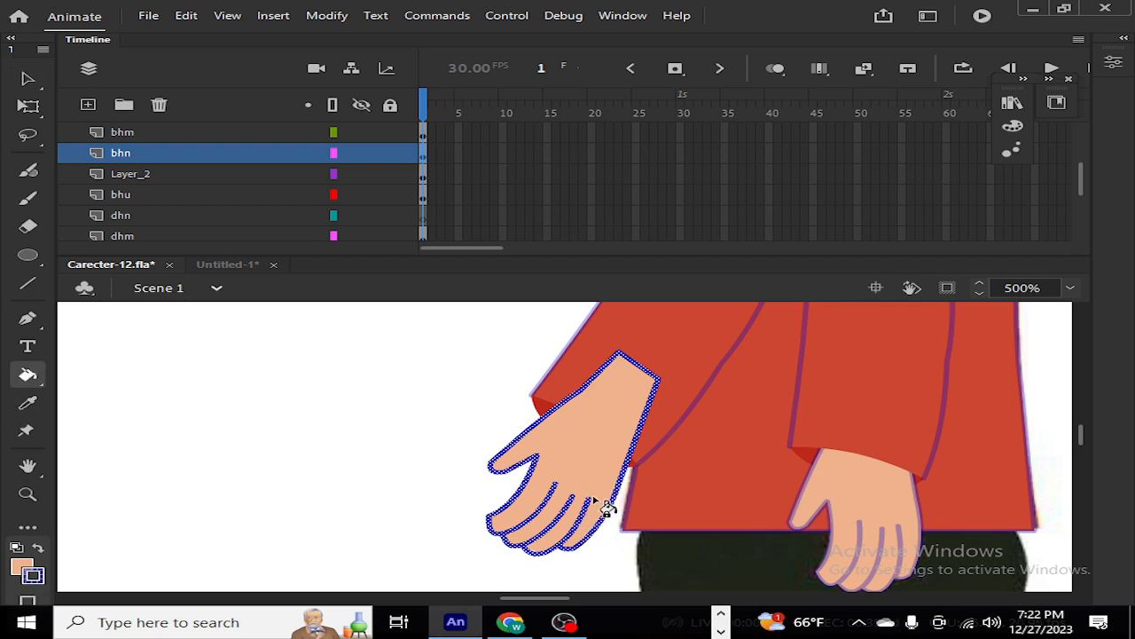
Step: Select the forward hand's skin fill together with its entire outline on the bhn layer and cut them
{"action": "key", "text": "v"}
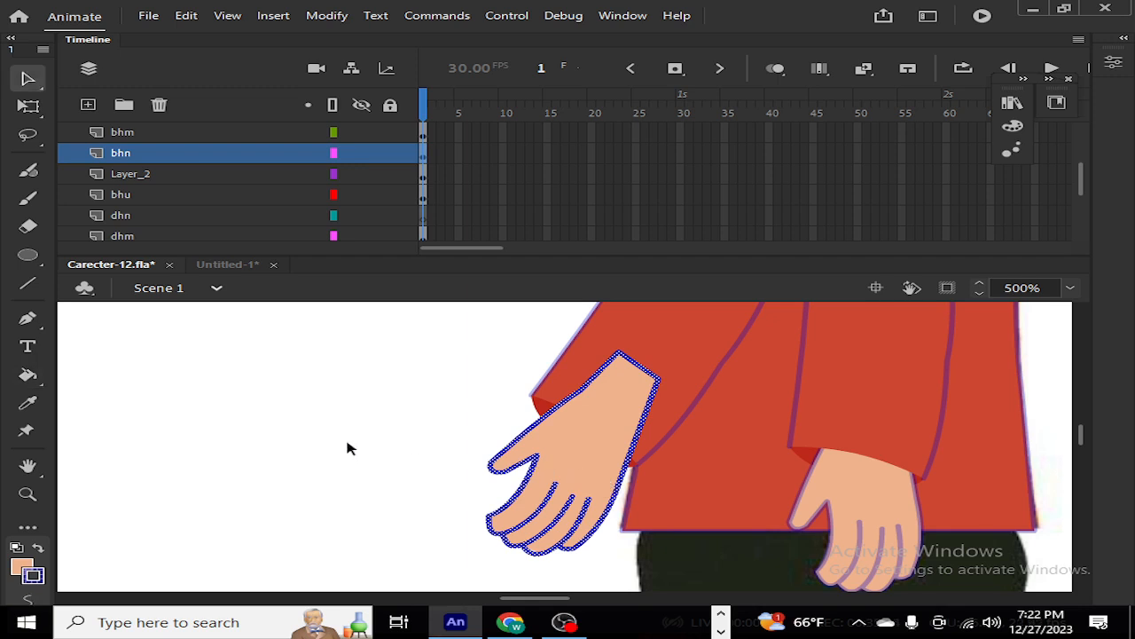
{"action": "left_click", "coordinate": [348, 448]}
{"action": "left_click", "coordinate": [593, 467]}
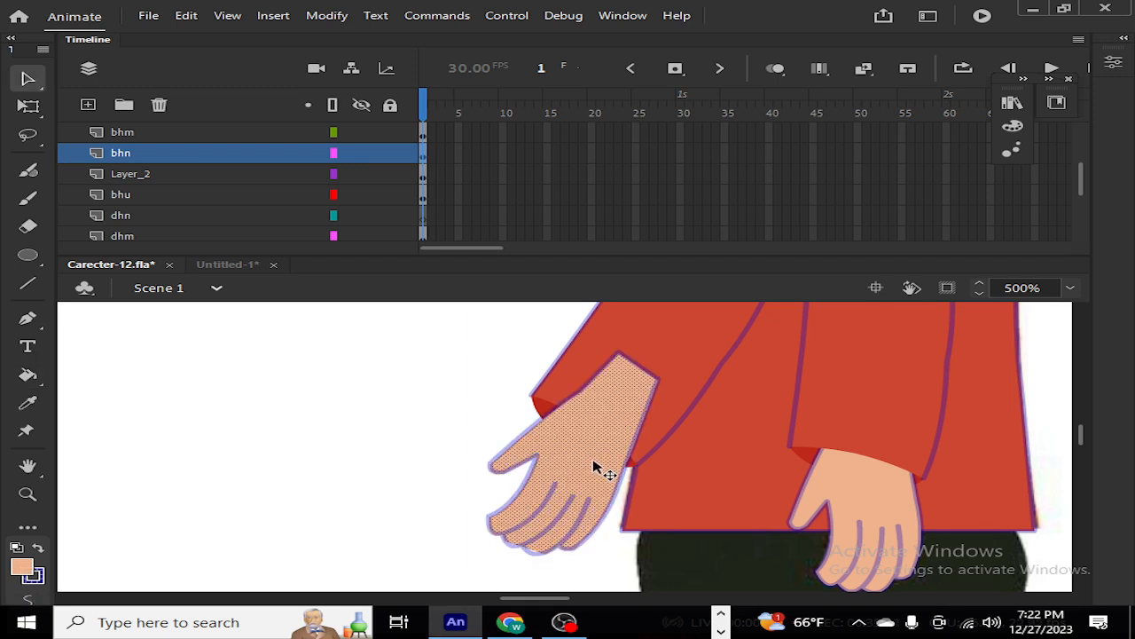
{"action": "double_click", "coordinate": [594, 467]}
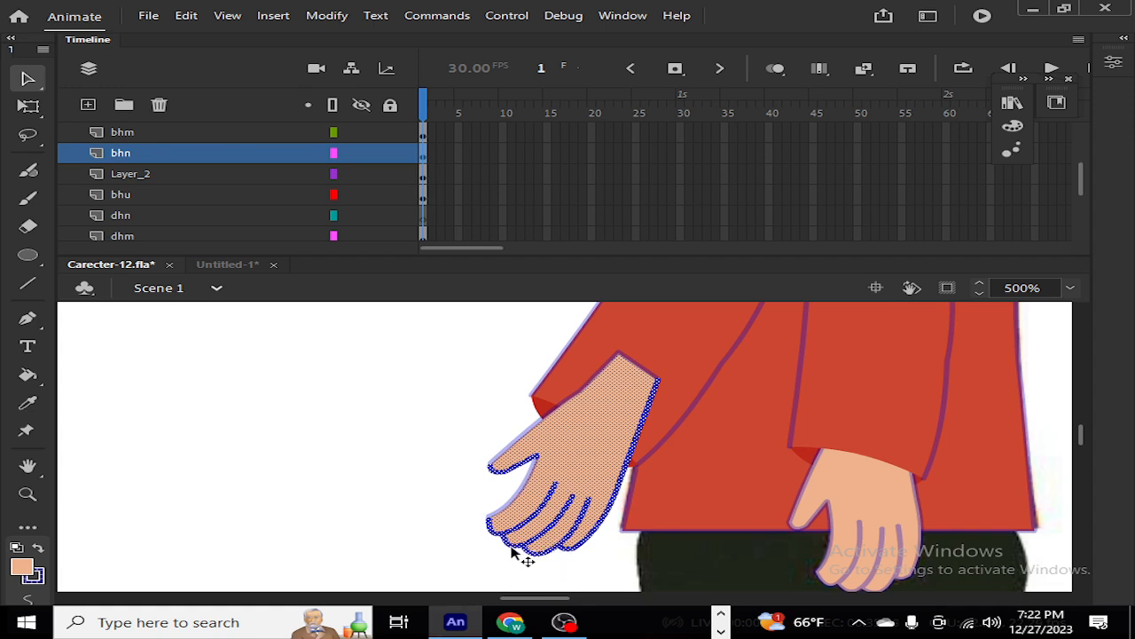
{"action": "left_click", "coordinate": [493, 463], "text": "shift"}
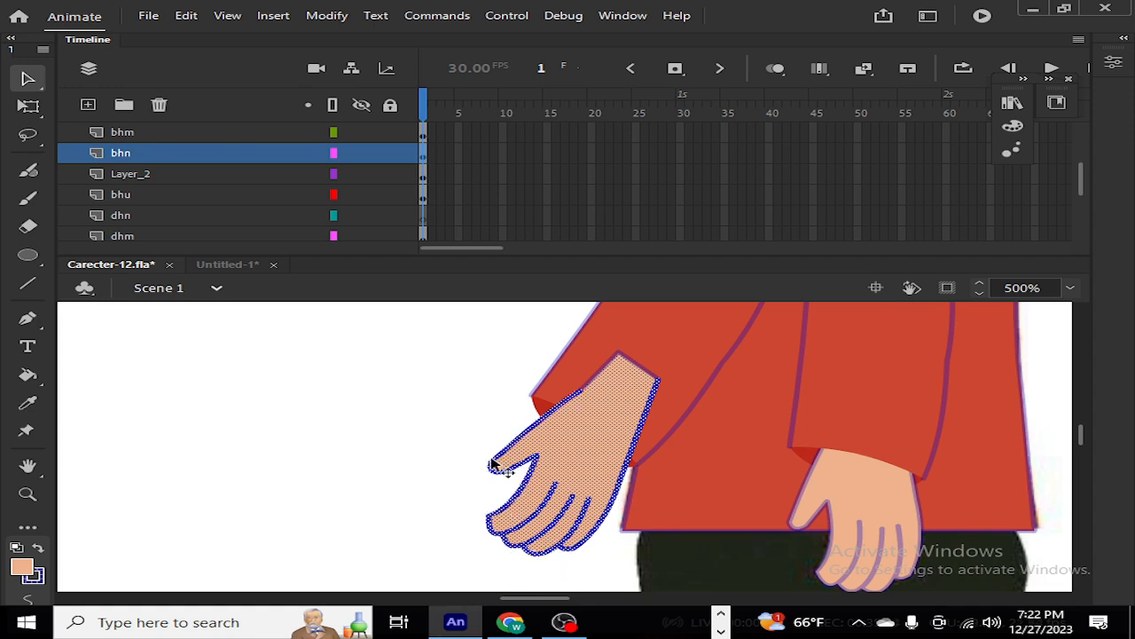
{"action": "left_click", "coordinate": [644, 372], "text": "shift"}
{"action": "left_click", "coordinate": [648, 375], "text": "shift"}
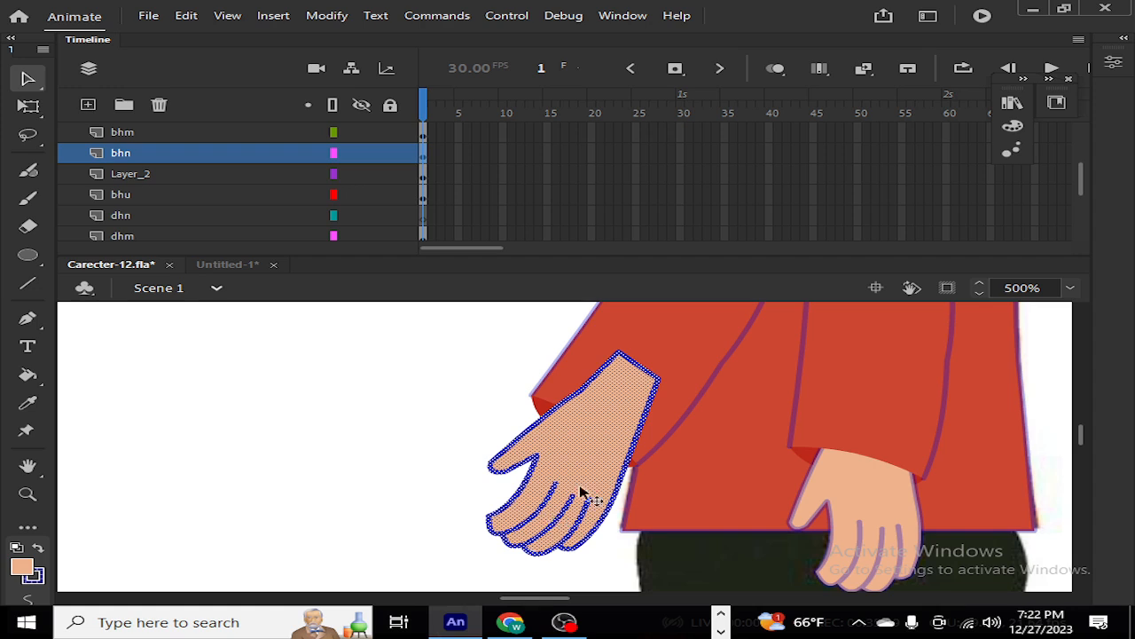
{"action": "key", "text": "Delete"}
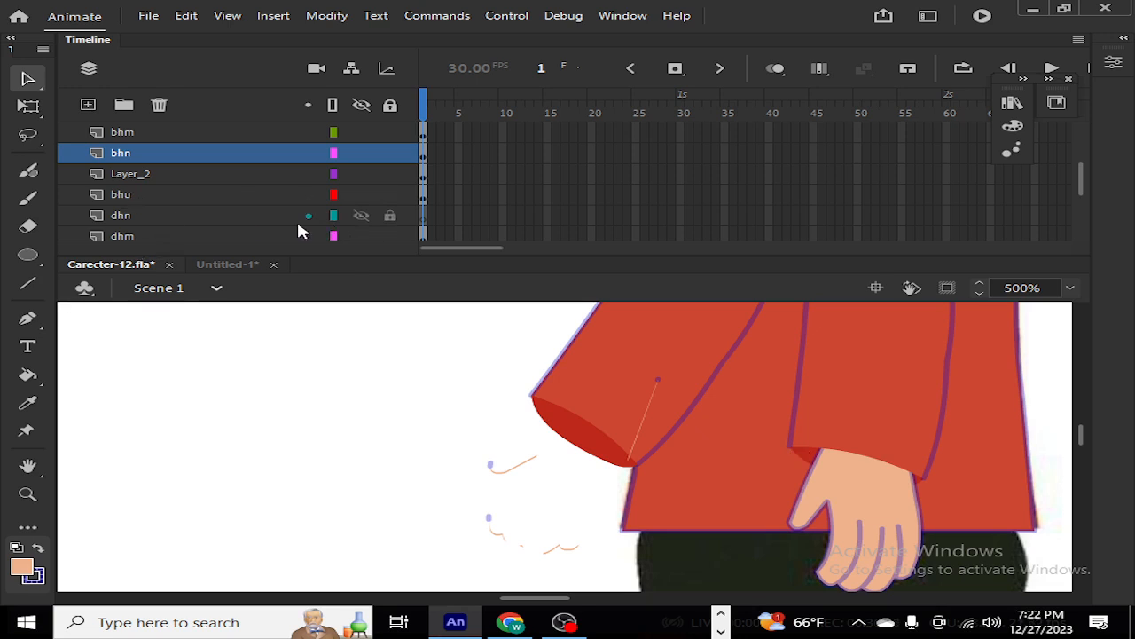
Step: Paste the cut hand in place on the dhn layer, keeping its position at the end of the forward sleeve
{"action": "left_click_drag", "start_coordinate": [347, 255], "coordinate": [338, 396]}
{"action": "left_click", "coordinate": [129, 218]}
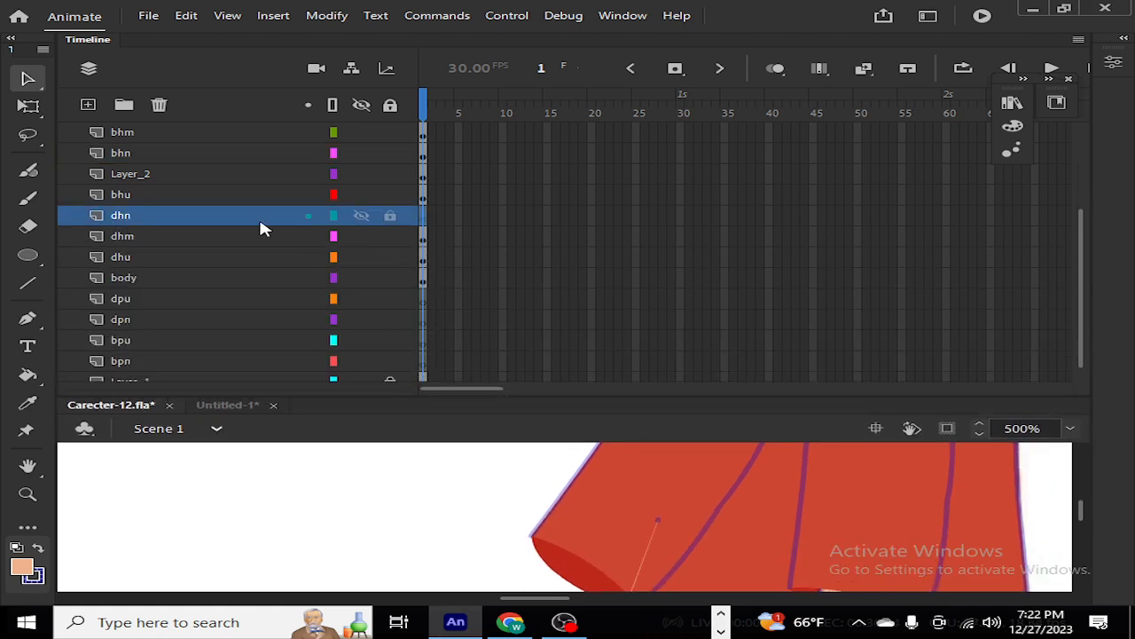
{"action": "key", "text": "ctrl+shift+v"}
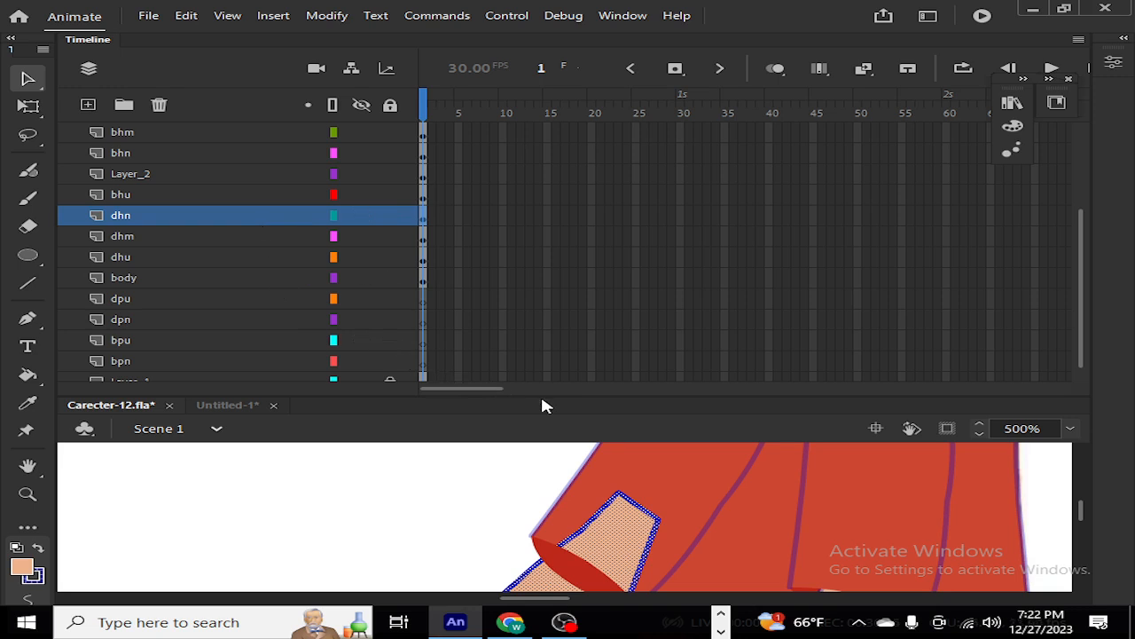
{"action": "left_click_drag", "start_coordinate": [543, 395], "coordinate": [547, 266]}
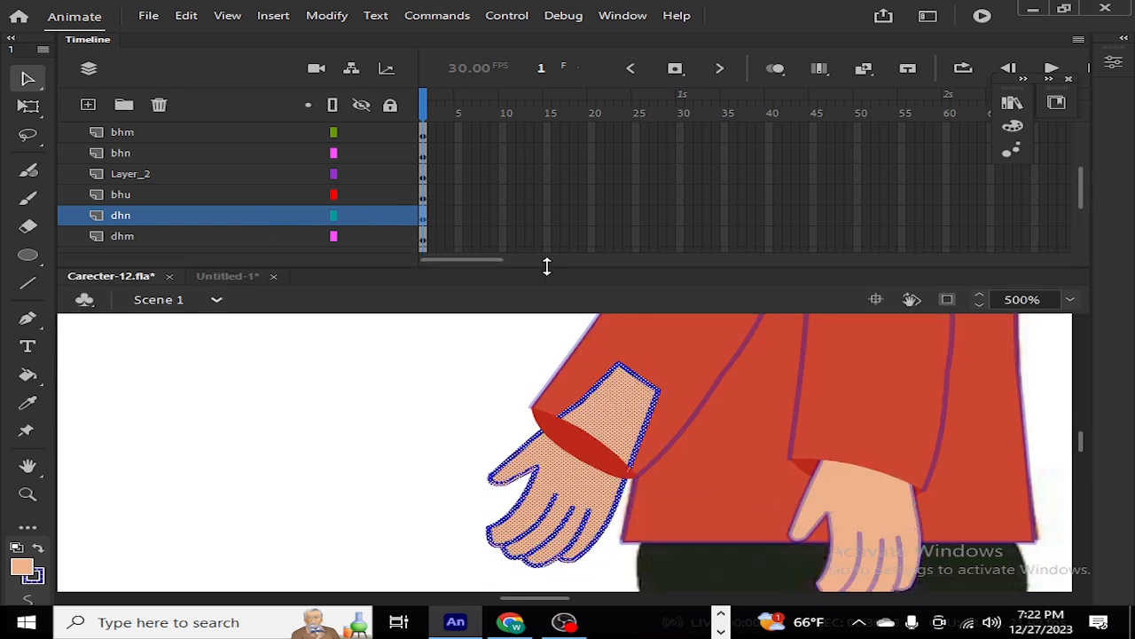
{"action": "left_click", "coordinate": [532, 338]}
Step: Cut the forward cuff's dark red opening out of its Layer_2 group and paste it in place on a new layer directly above dhu
{"action": "double_click", "coordinate": [602, 461]}
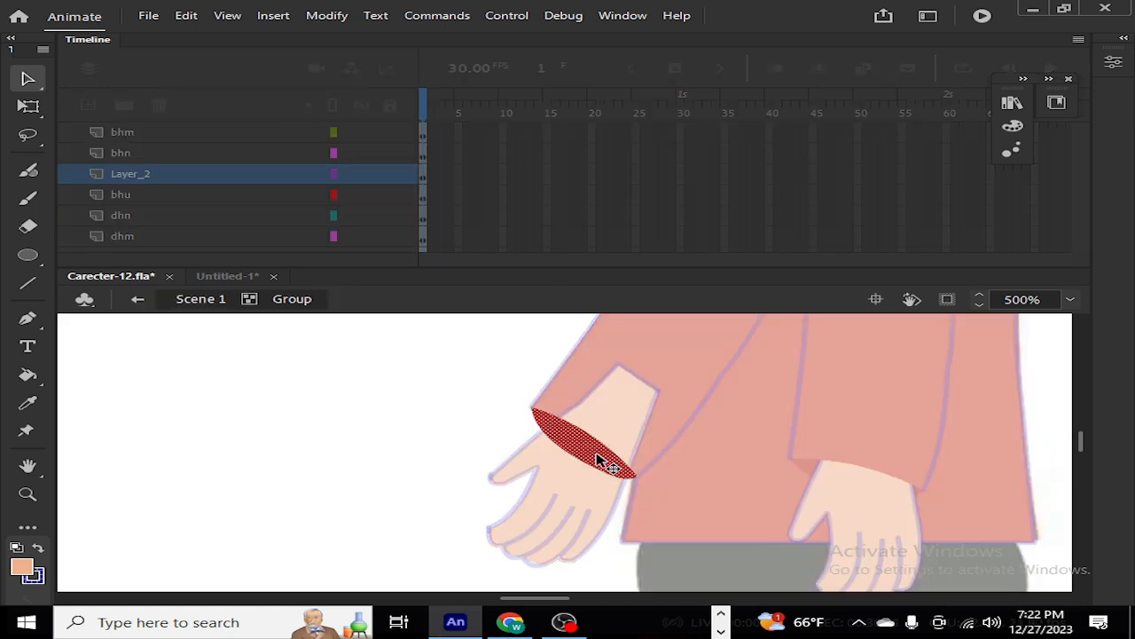
{"action": "key", "text": "Delete"}
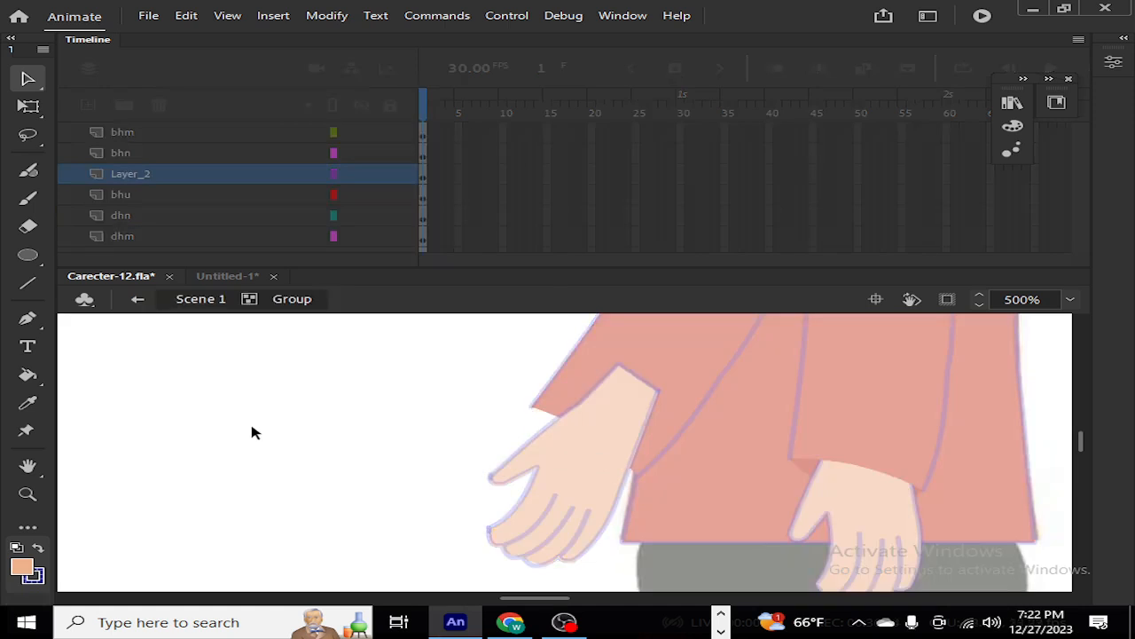
{"action": "double_click", "coordinate": [280, 437]}
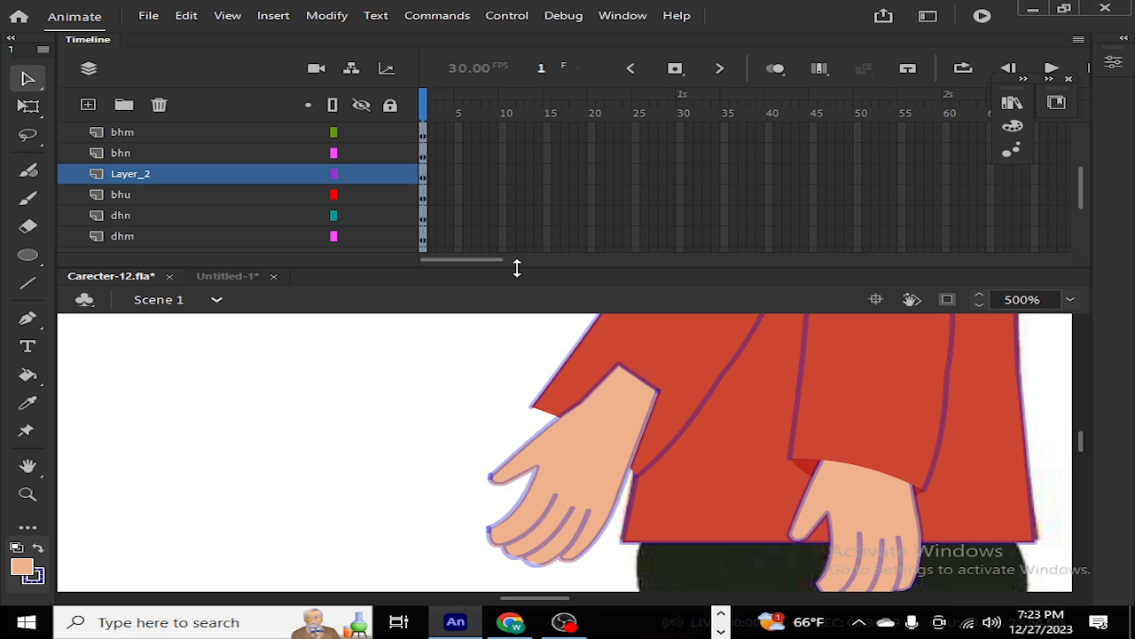
{"action": "left_click_drag", "start_coordinate": [517, 267], "coordinate": [503, 396]}
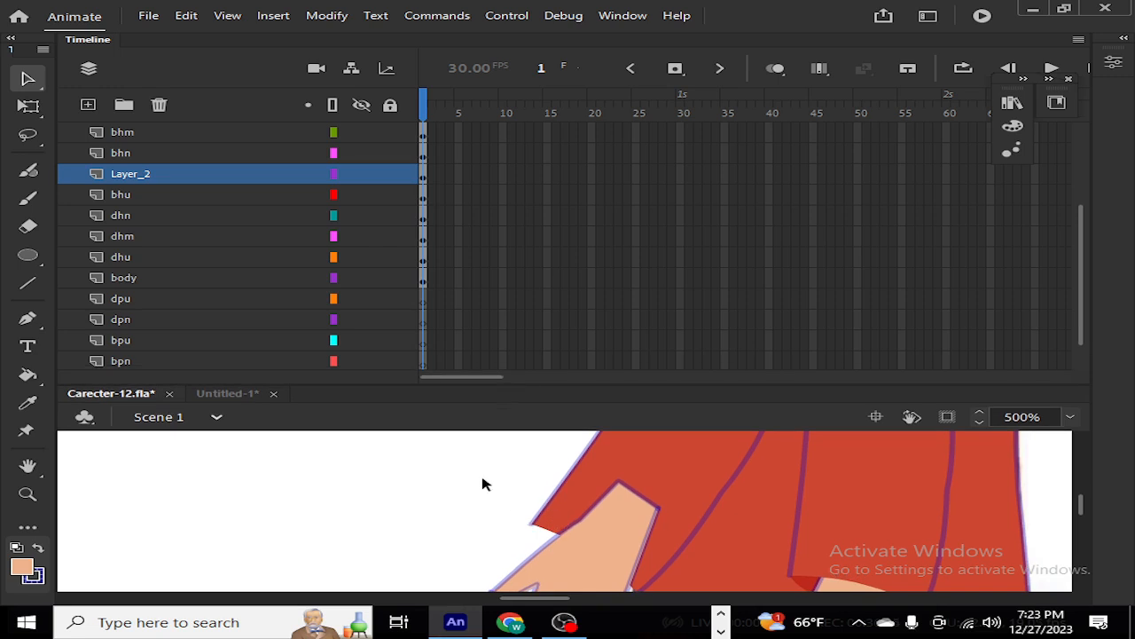
{"action": "left_click", "coordinate": [131, 238]}
{"action": "left_click", "coordinate": [131, 256]}
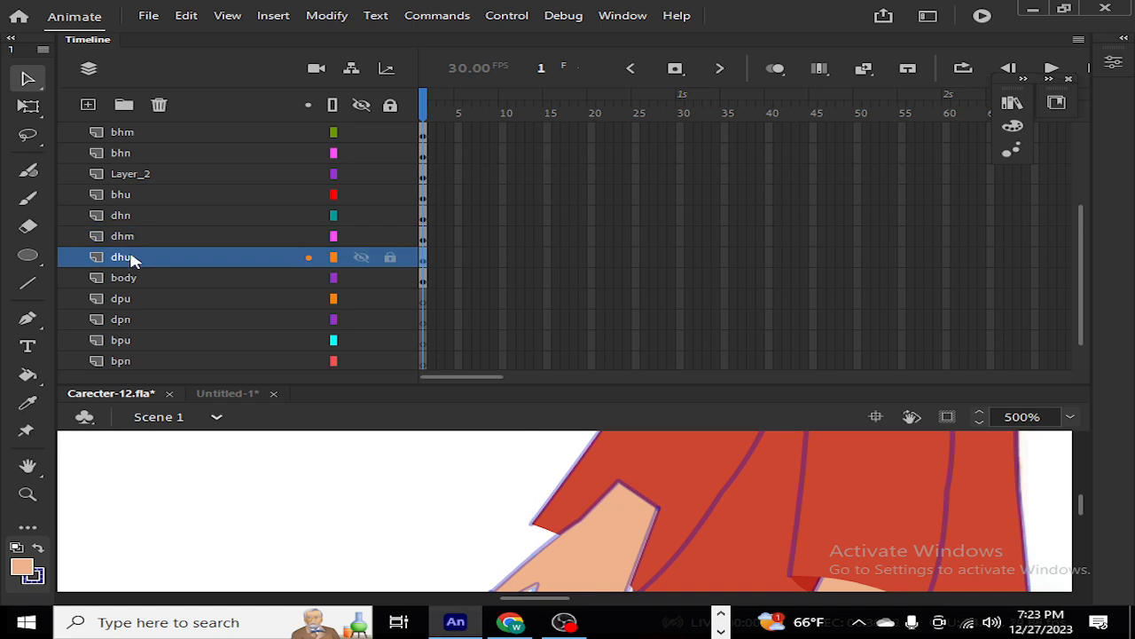
{"action": "left_click", "coordinate": [87, 104]}
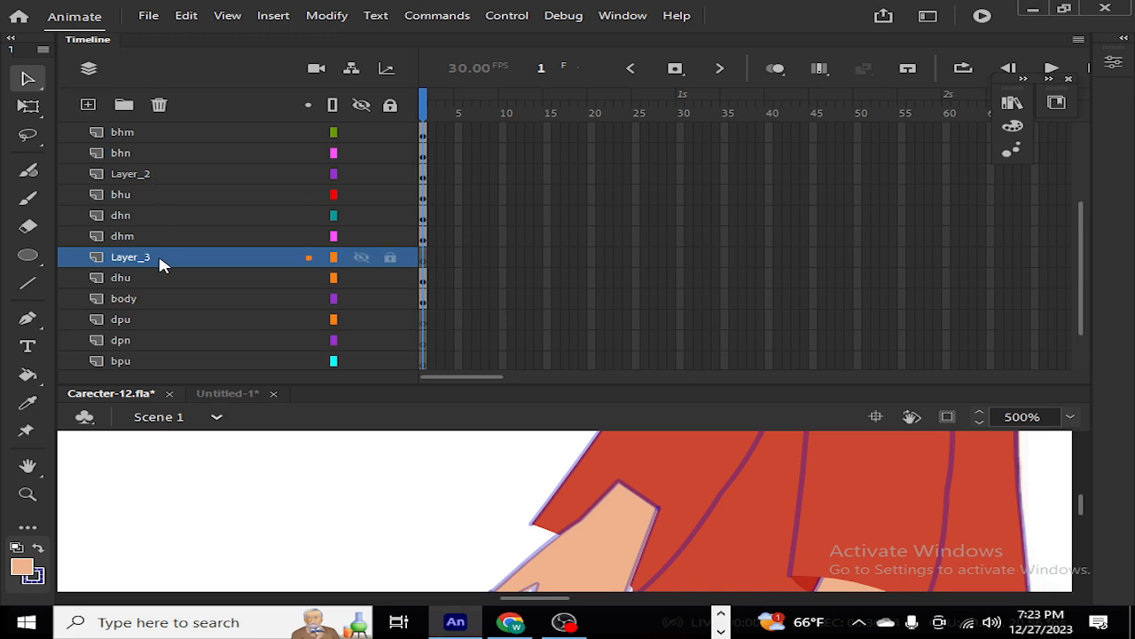
{"action": "key", "text": "ctrl+shift+v"}
{"action": "left_click", "coordinate": [262, 543]}
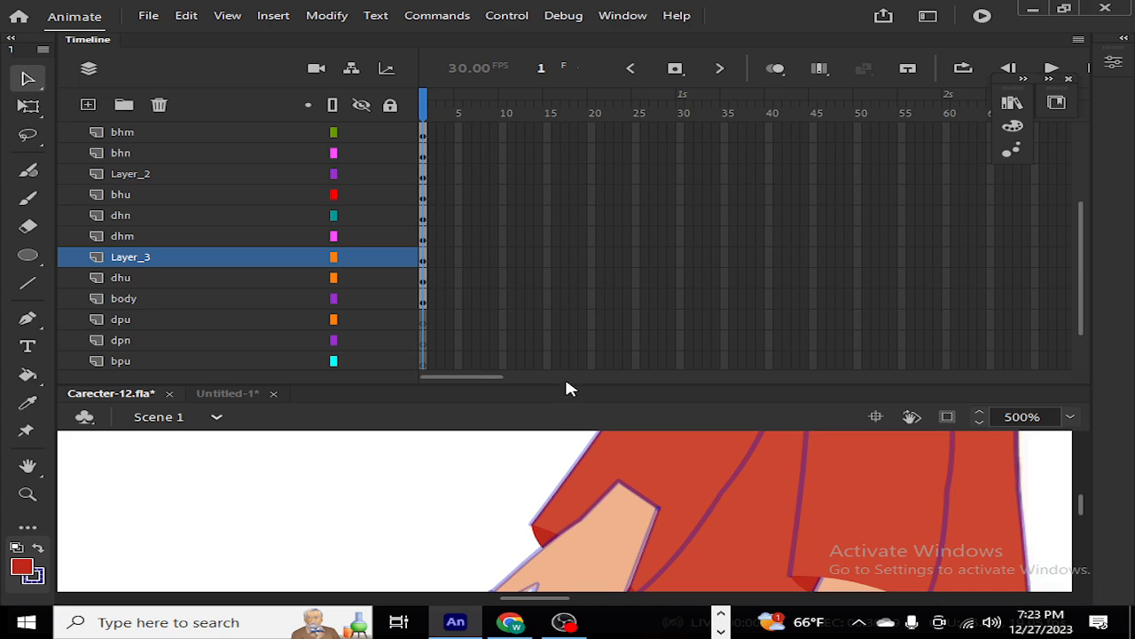
Step: Move the dhn layer directly below dhm so the forward sleeve covers the hand's wrist
{"action": "left_click_drag", "start_coordinate": [566, 383], "coordinate": [597, 191]}
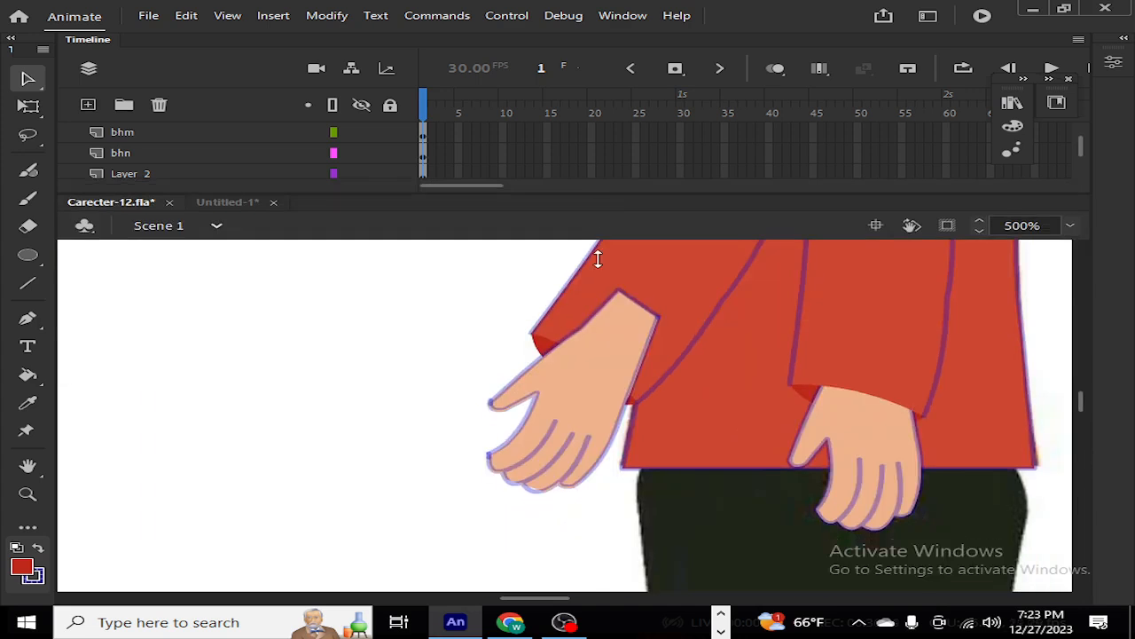
{"action": "left_click_drag", "start_coordinate": [597, 258], "coordinate": [595, 347]}
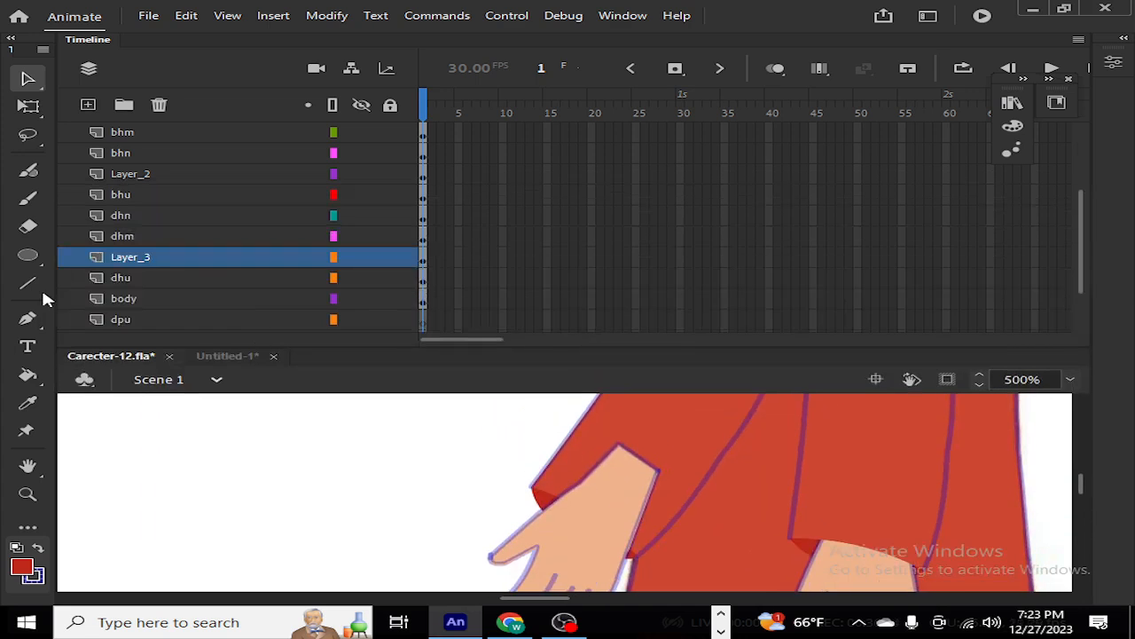
{"action": "left_click", "coordinate": [125, 222]}
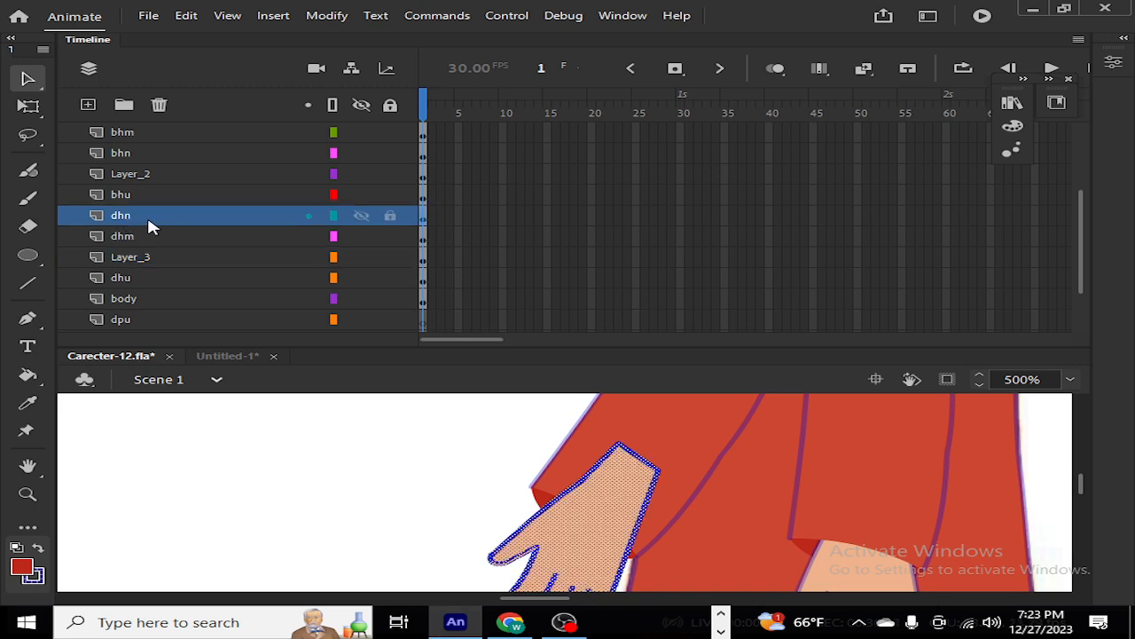
{"action": "left_click_drag", "start_coordinate": [149, 226], "coordinate": [150, 237]}
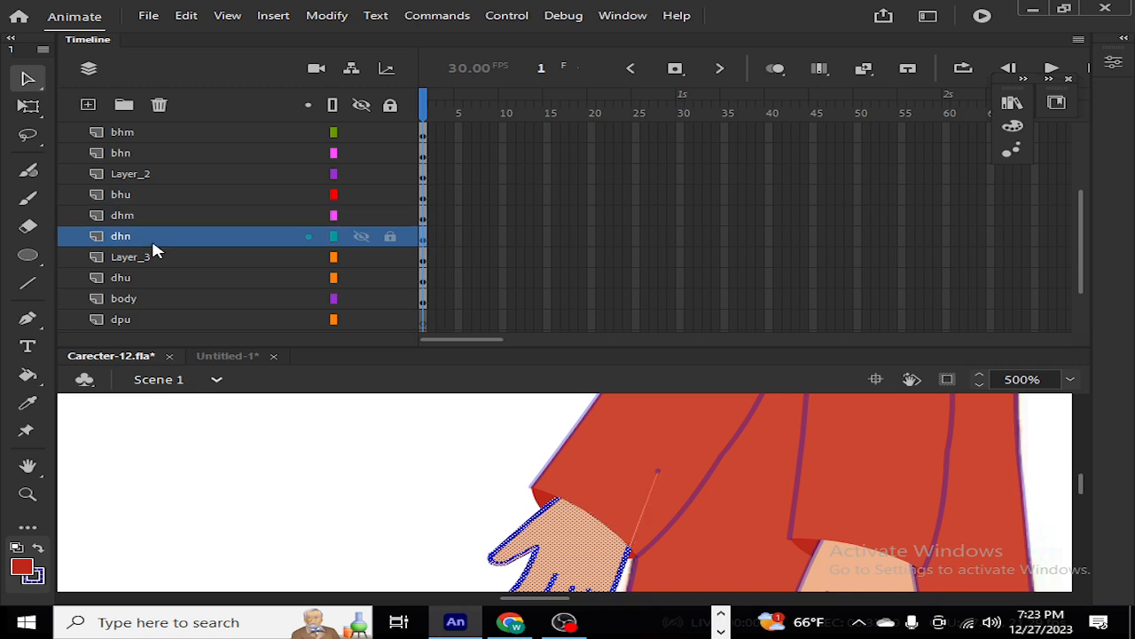
{"action": "left_click", "coordinate": [211, 516]}
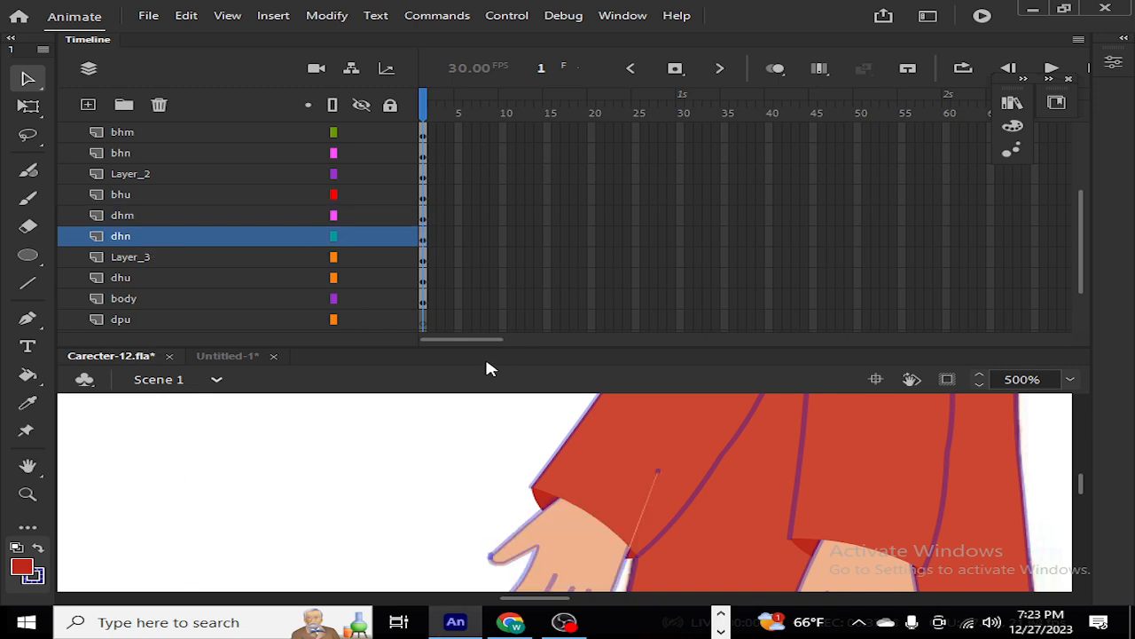
Step: Delete the thin stray line left on the forward sleeve above the hand
{"action": "left_click_drag", "start_coordinate": [524, 349], "coordinate": [534, 166]}
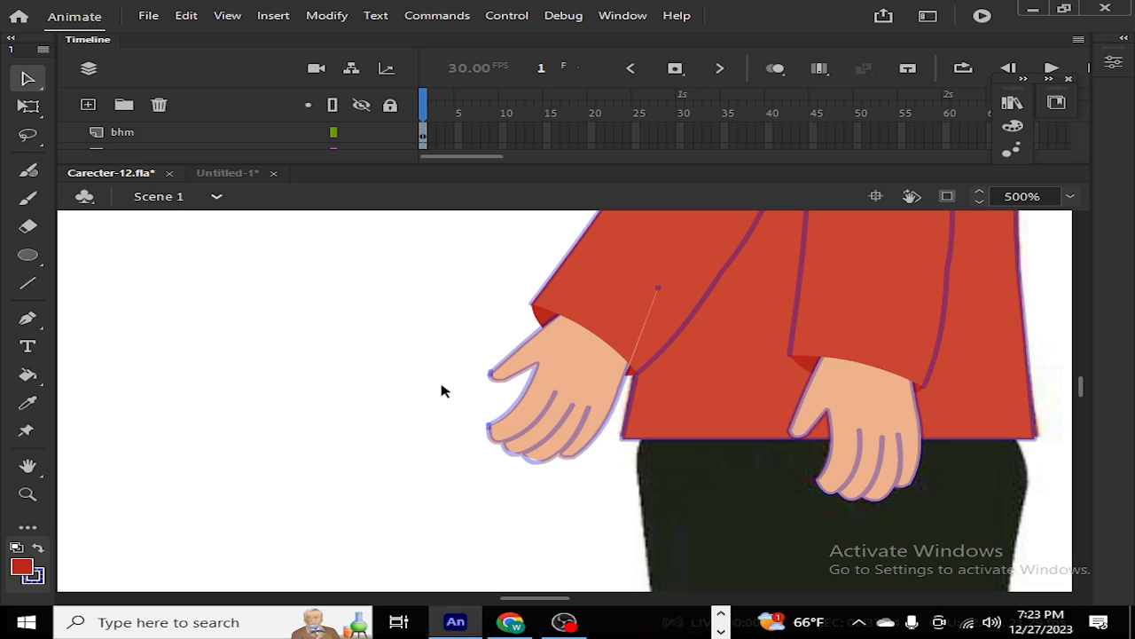
{"action": "left_click", "coordinate": [659, 291]}
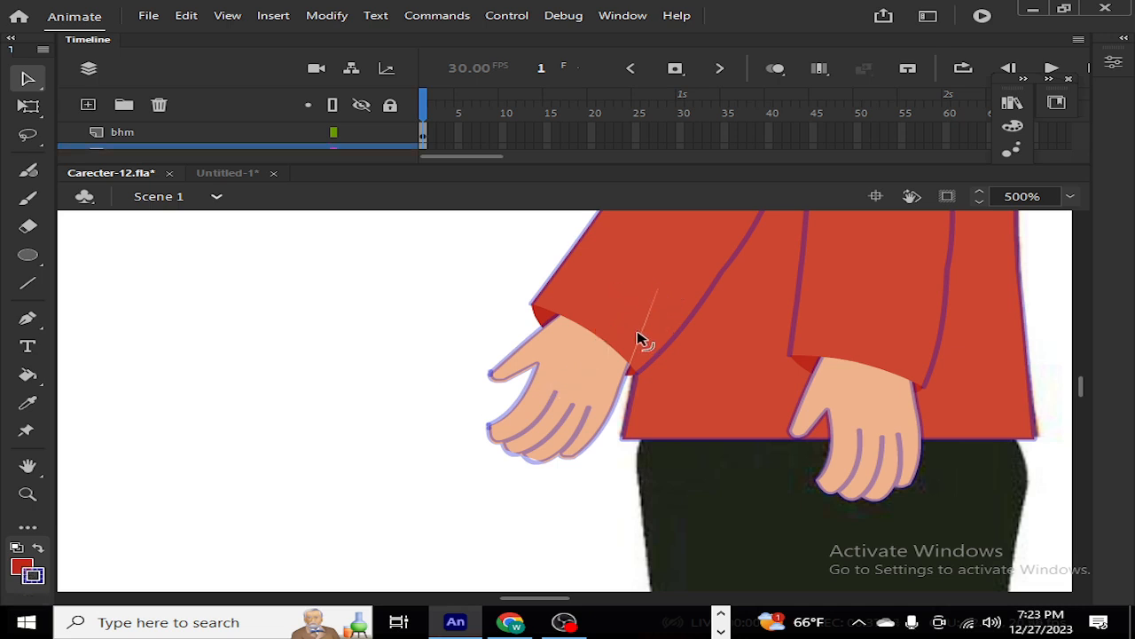
{"action": "key", "text": "Delete"}
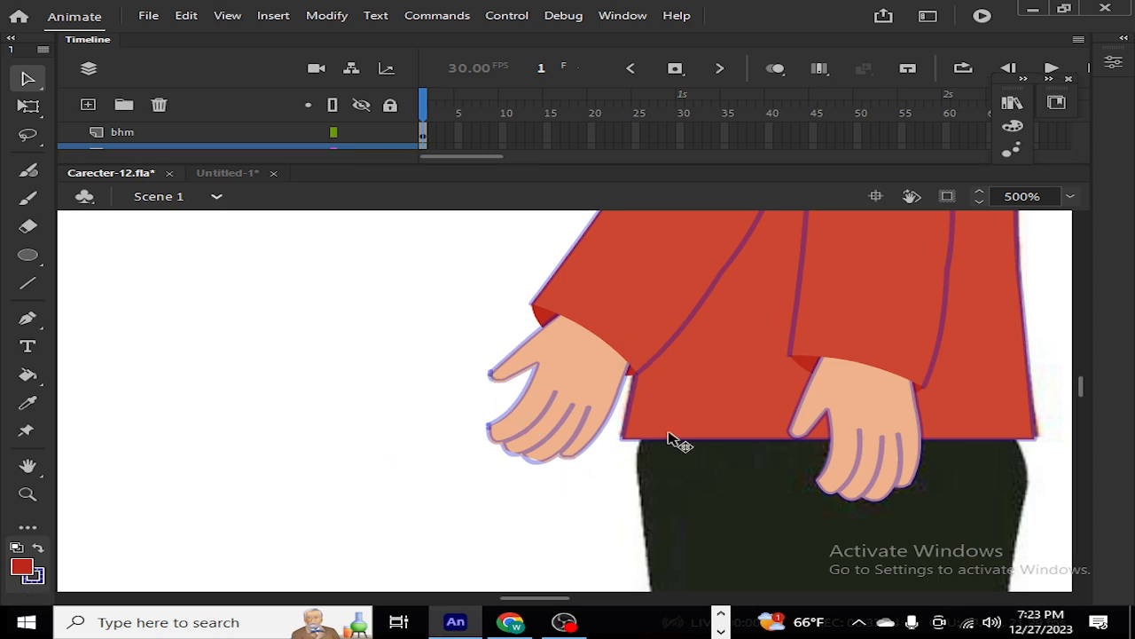
Step: Locate the shirt torso's layer and move the body layer up to directly below fas
{"action": "scroll", "coordinate": [683, 439], "scroll_direction": "down", "scroll_amount": 4}
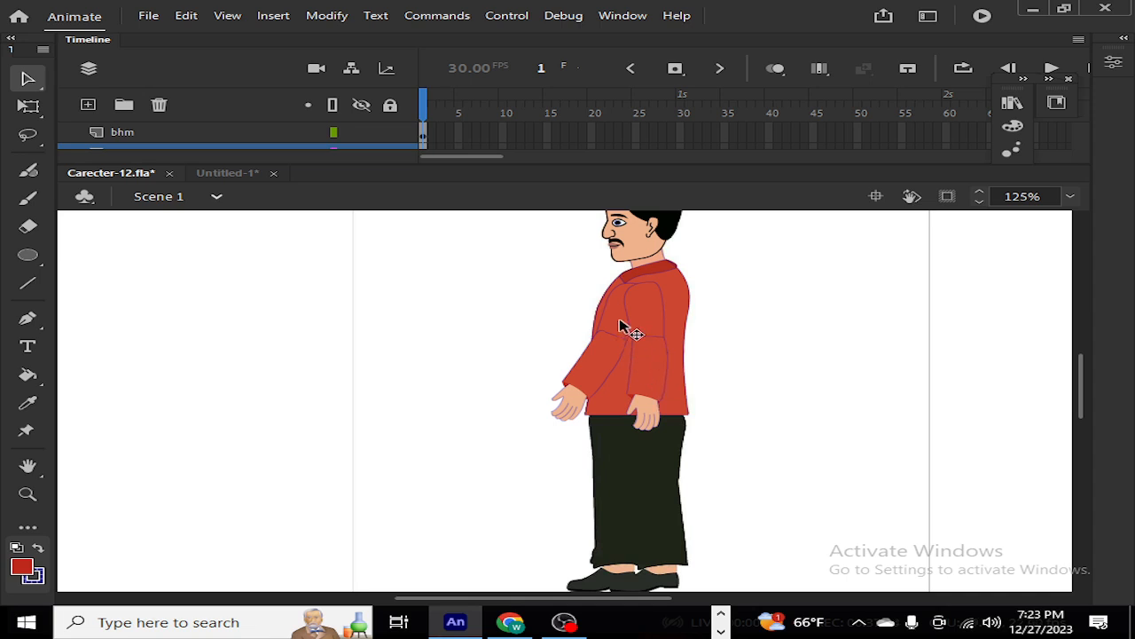
{"action": "double_click", "coordinate": [624, 328]}
{"action": "double_click", "coordinate": [560, 355]}
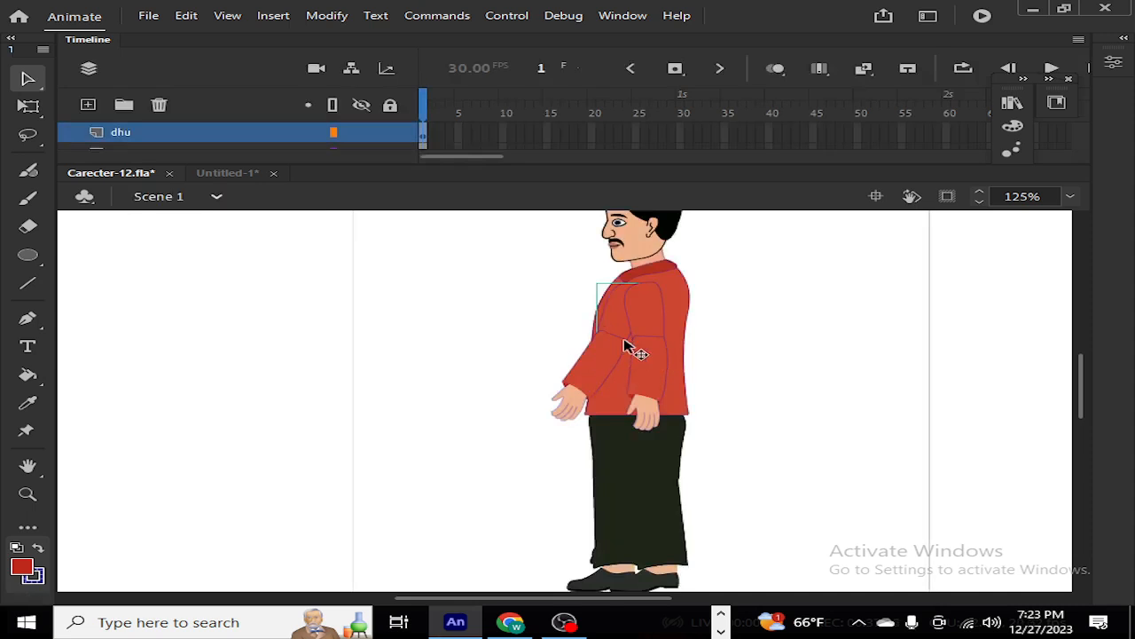
{"action": "left_click", "coordinate": [675, 316]}
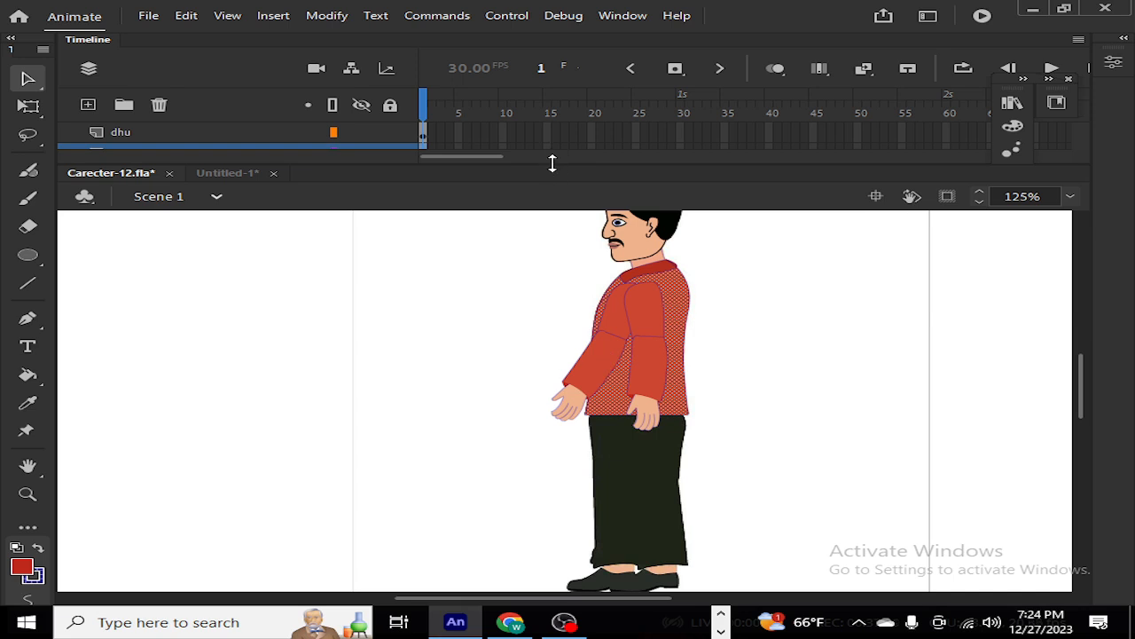
{"action": "left_click_drag", "start_coordinate": [553, 163], "coordinate": [561, 271]}
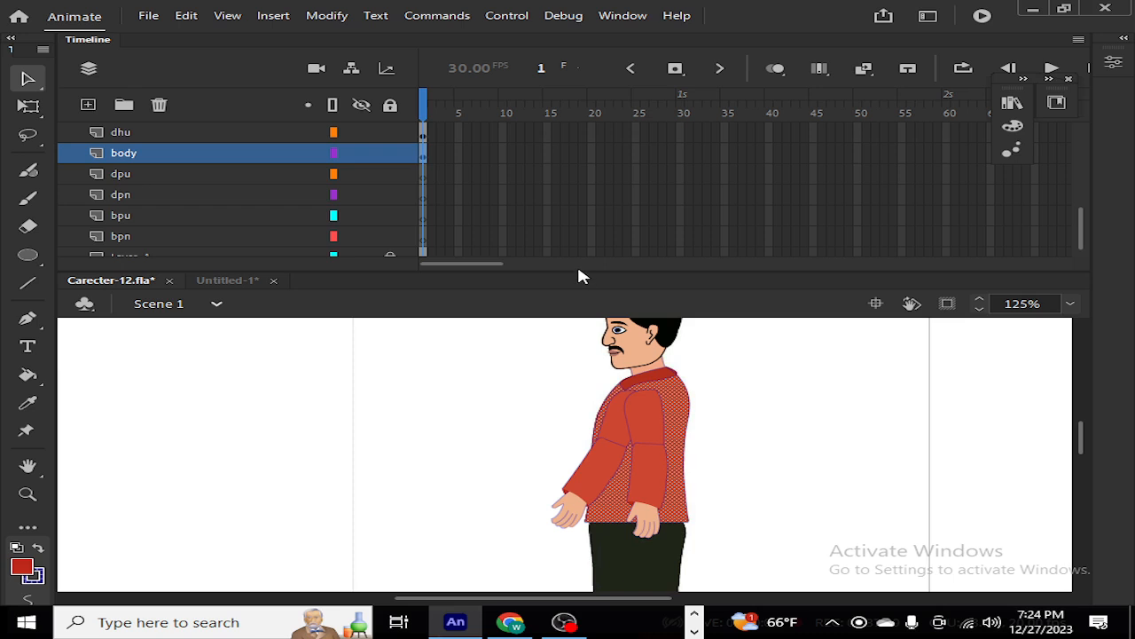
{"action": "left_click_drag", "start_coordinate": [577, 272], "coordinate": [585, 455]}
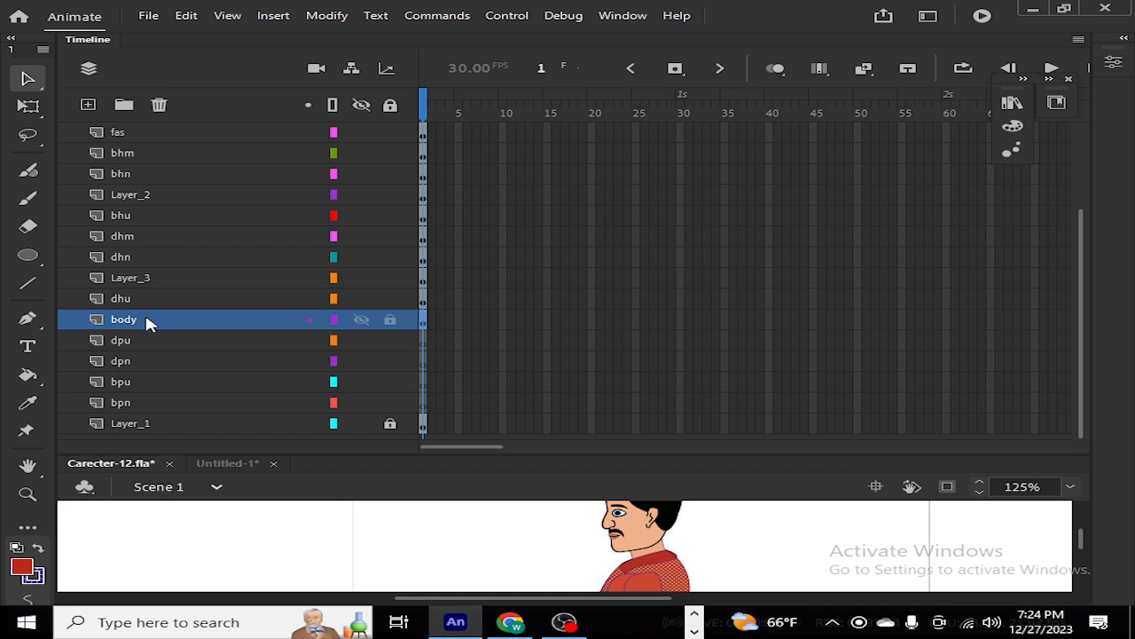
{"action": "left_click_drag", "start_coordinate": [142, 322], "coordinate": [137, 153]}
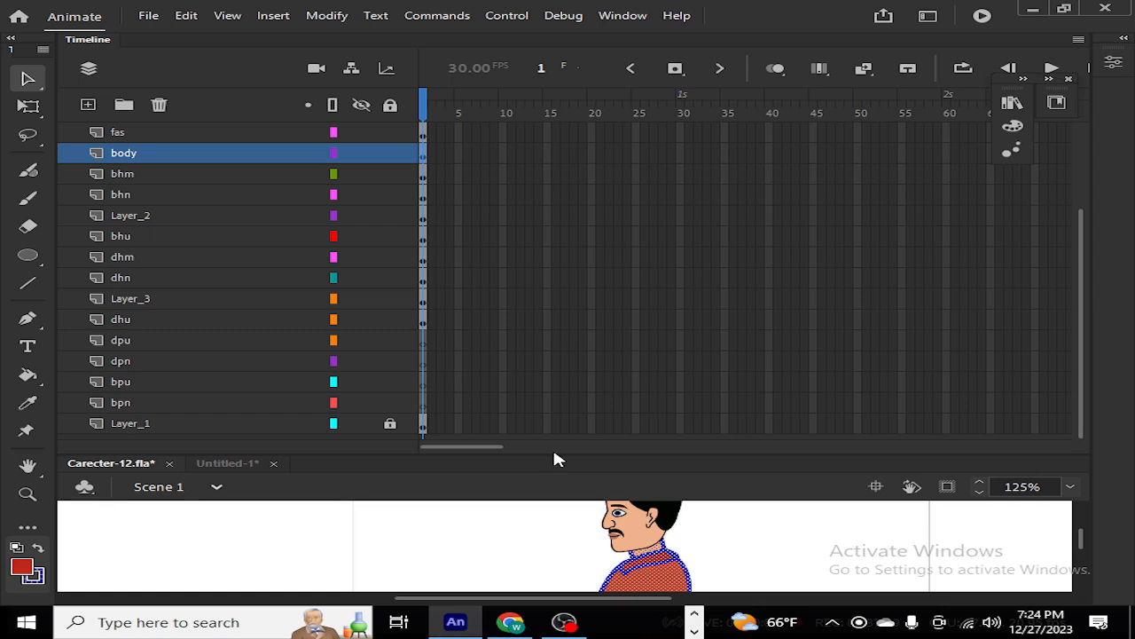
{"action": "left_click_drag", "start_coordinate": [553, 451], "coordinate": [562, 215]}
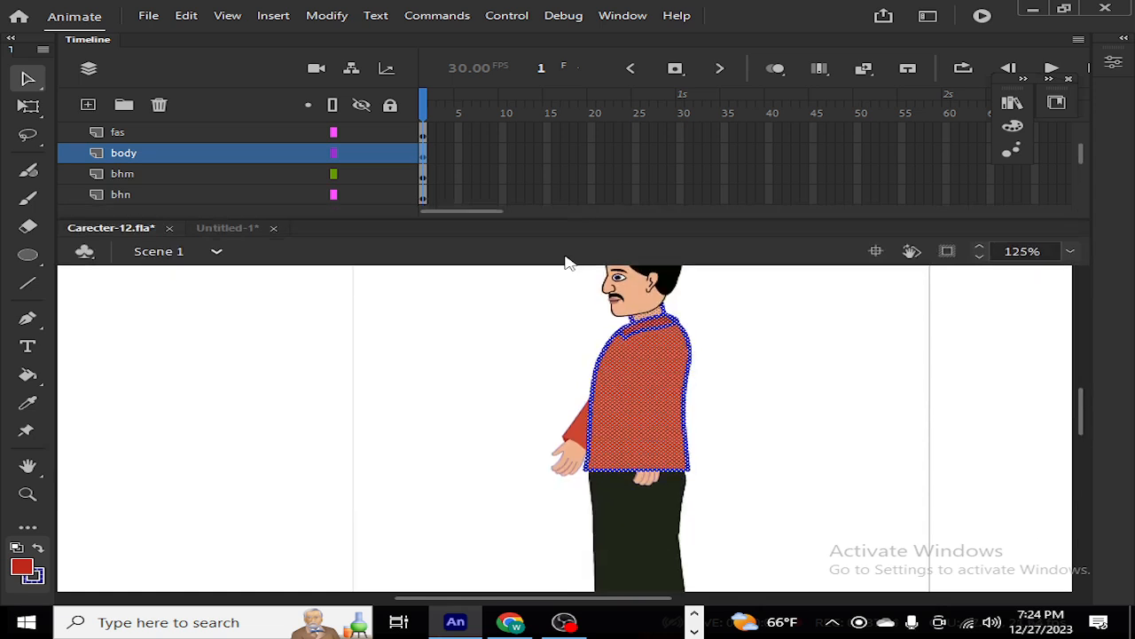
{"action": "left_click", "coordinate": [471, 408]}
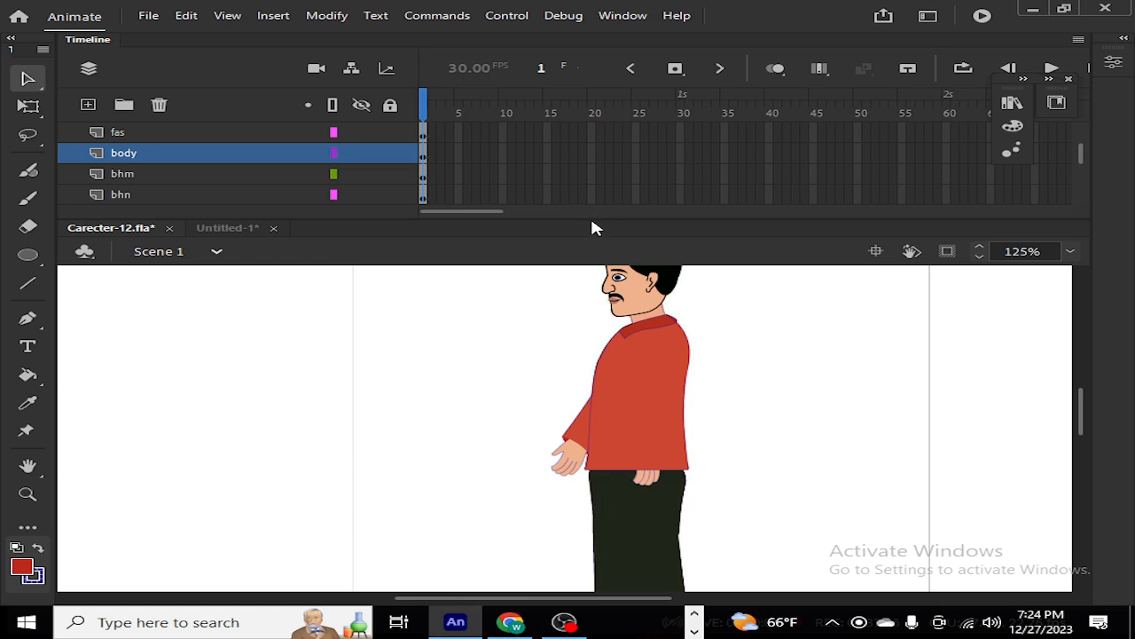
Step: Move the bhm layer directly above the body layer
{"action": "left_click_drag", "start_coordinate": [592, 221], "coordinate": [603, 464]}
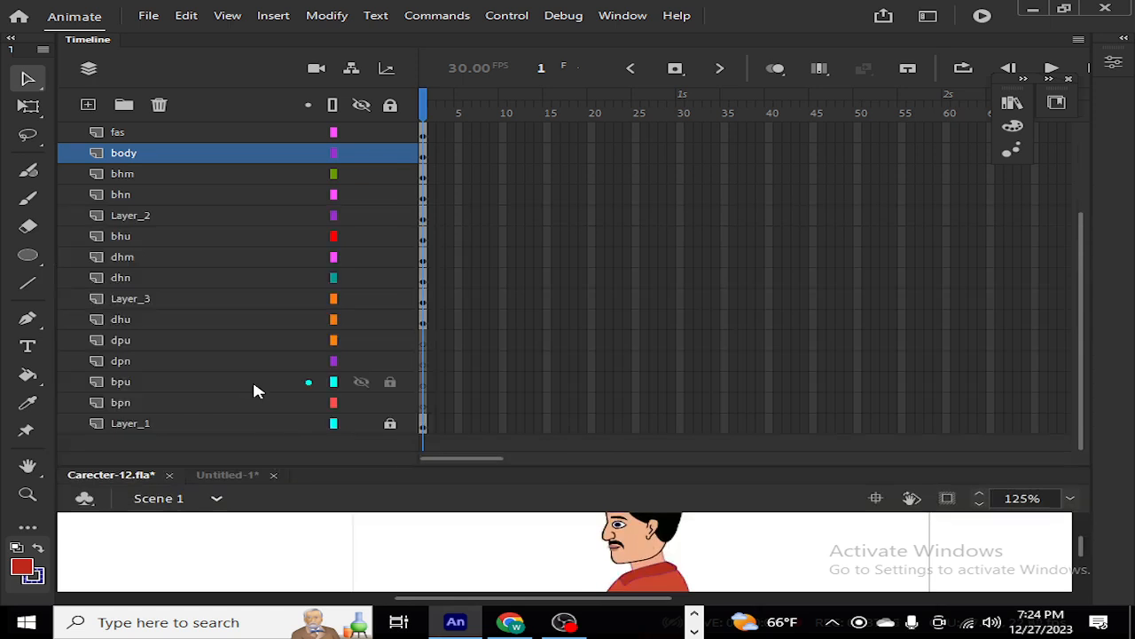
{"action": "left_click", "coordinate": [130, 386]}
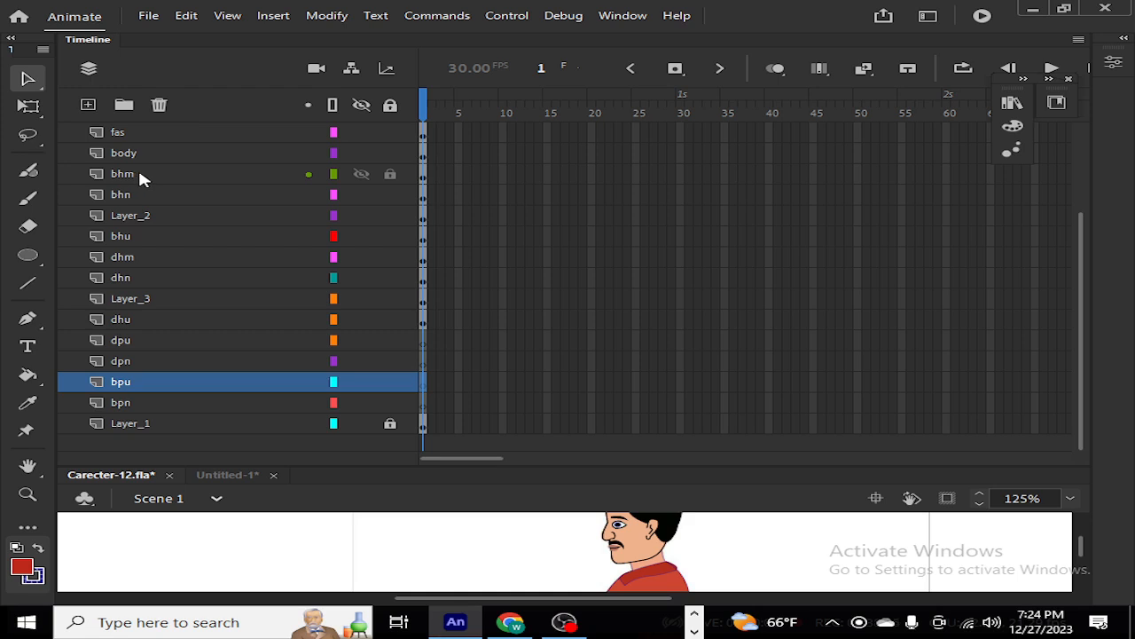
{"action": "mouse_move", "coordinate": [140, 174]}
{"action": "left_mouse_down"}
{"action": "mouse_move", "coordinate": [145, 128]}
{"action": "mouse_move", "coordinate": [155, 167]}
{"action": "left_mouse_up"}
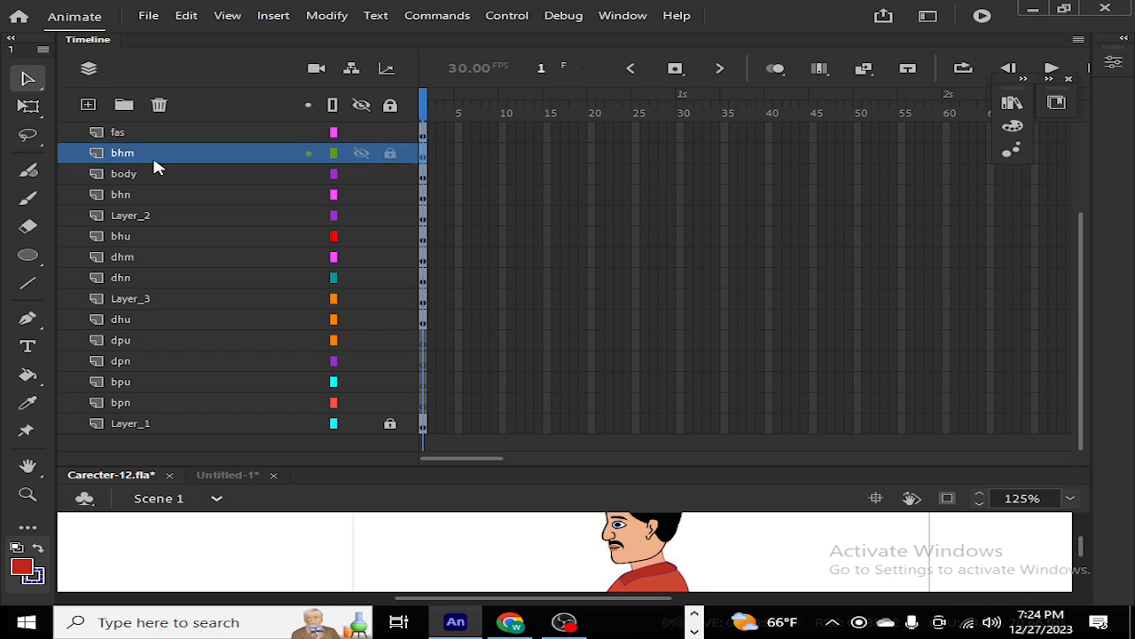
Step: Move the bhn layer directly above the body layer and place Layer_2 between bhn and body
{"action": "left_click", "coordinate": [142, 196]}
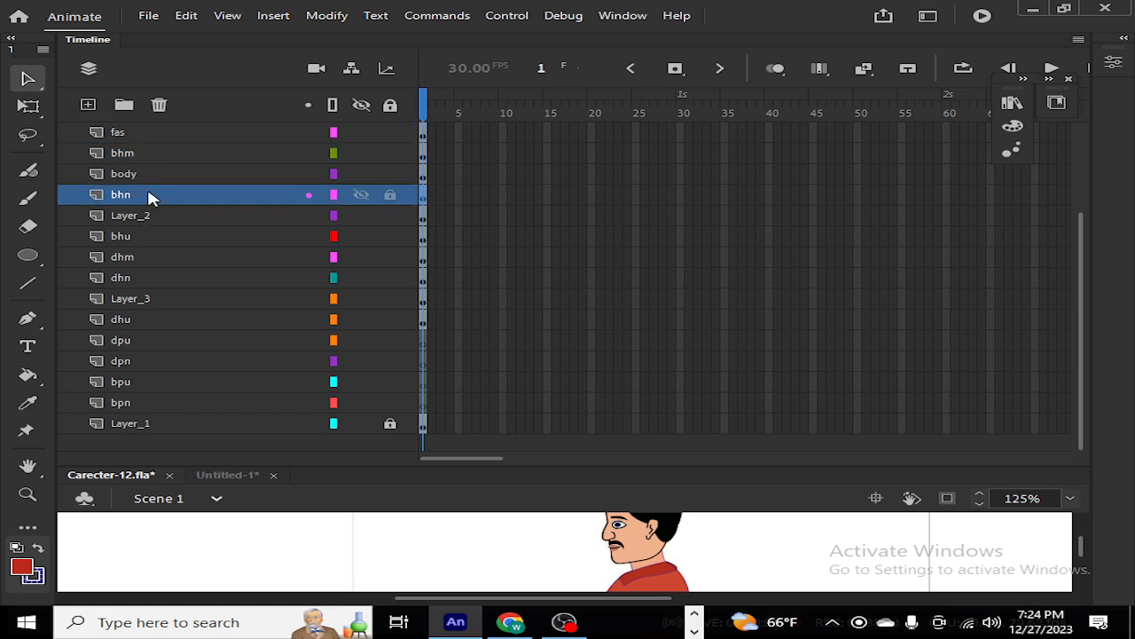
{"action": "left_click_drag", "start_coordinate": [148, 197], "coordinate": [156, 175]}
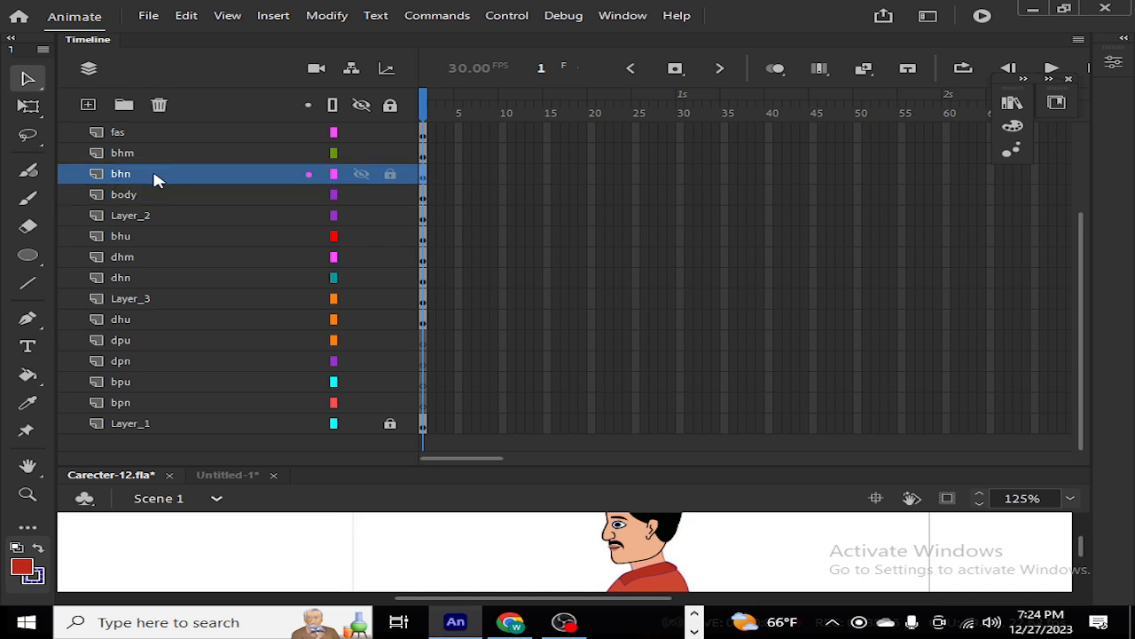
{"action": "left_click", "coordinate": [192, 220]}
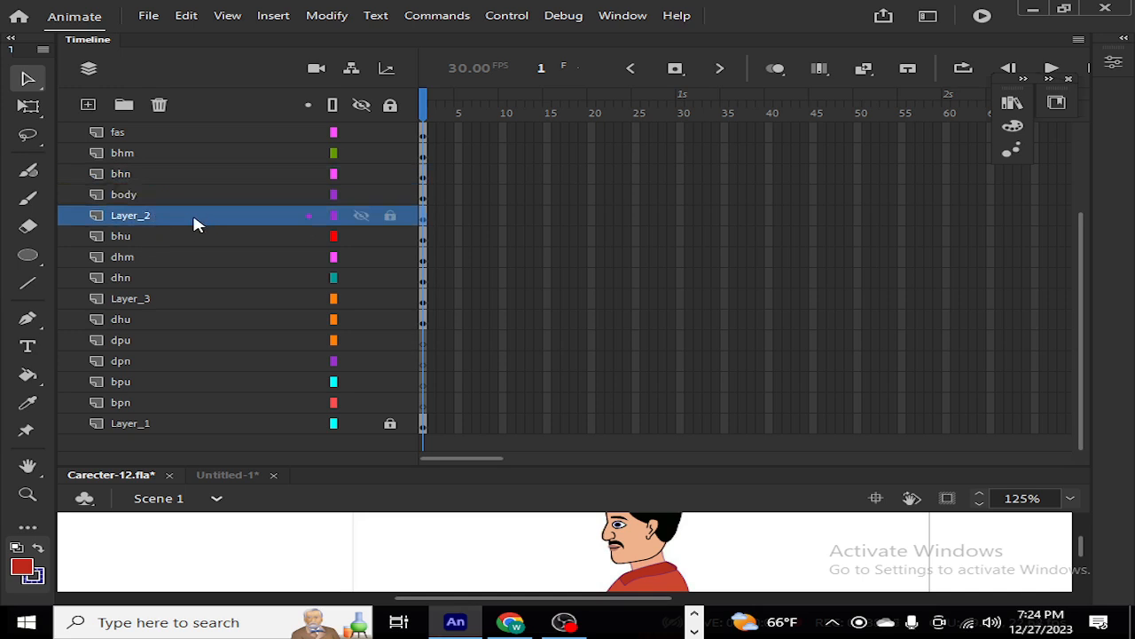
{"action": "left_click_drag", "start_coordinate": [197, 225], "coordinate": [198, 194]}
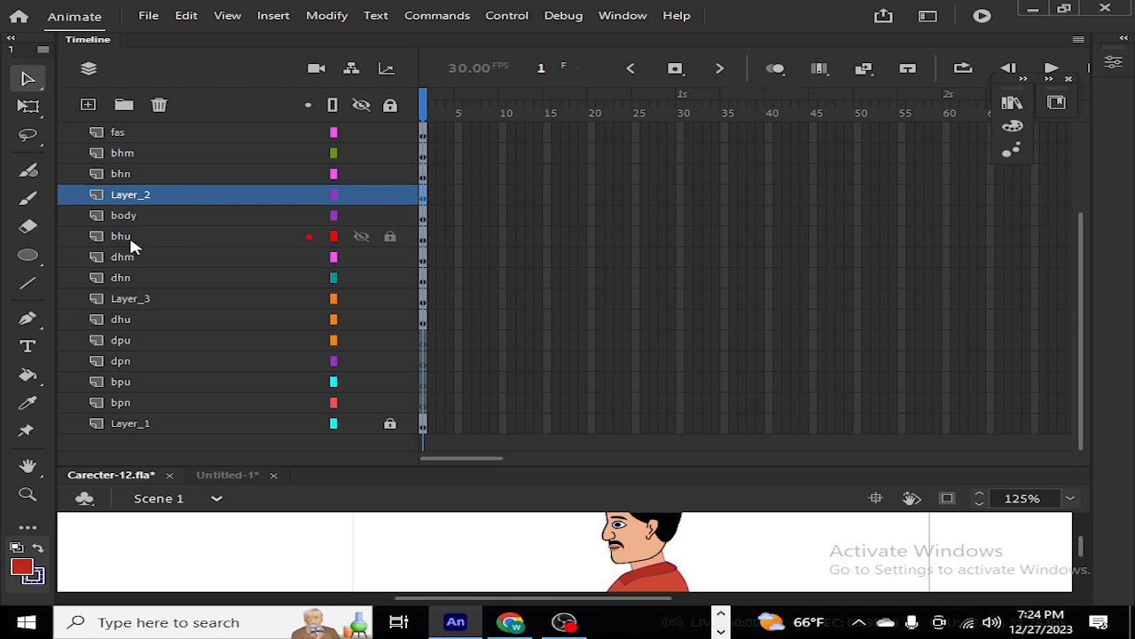
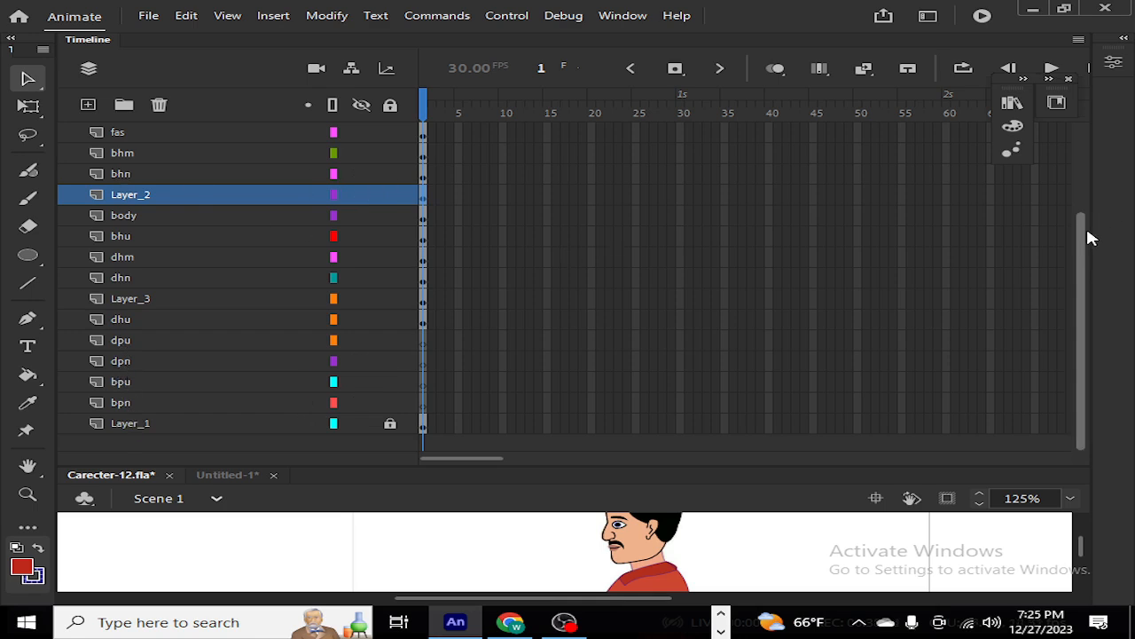
Step: Move the bhu layer up to directly below fas and Layer_2 to directly above bhn
{"action": "left_click_drag", "start_coordinate": [1091, 238], "coordinate": [1096, 179]}
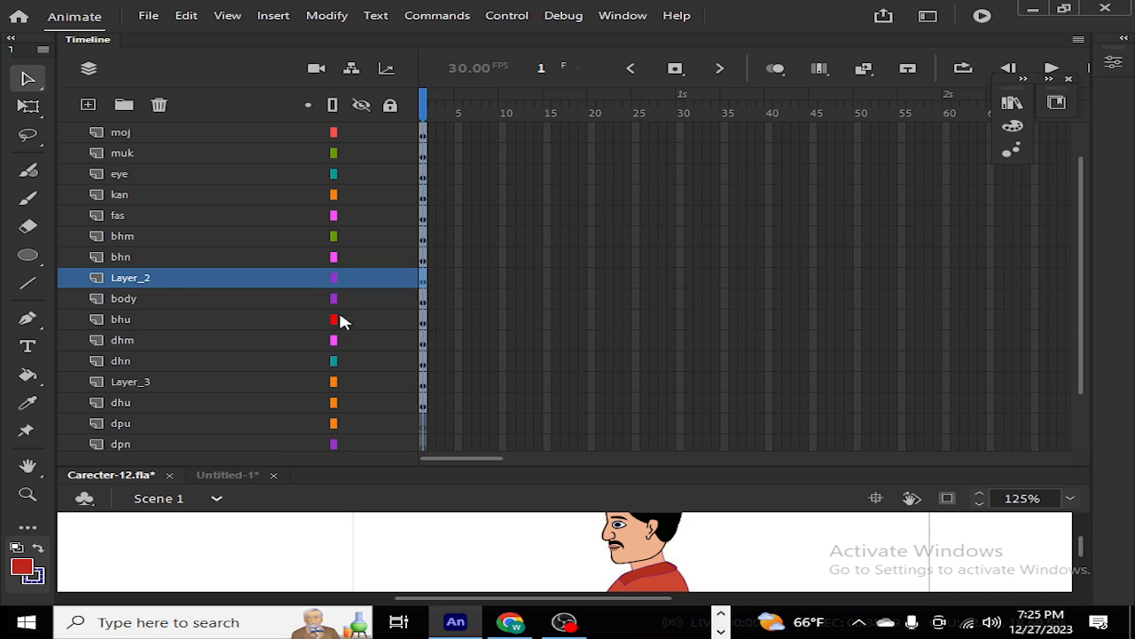
{"action": "left_click", "coordinate": [156, 325]}
{"action": "left_click_drag", "start_coordinate": [156, 328], "coordinate": [152, 286]}
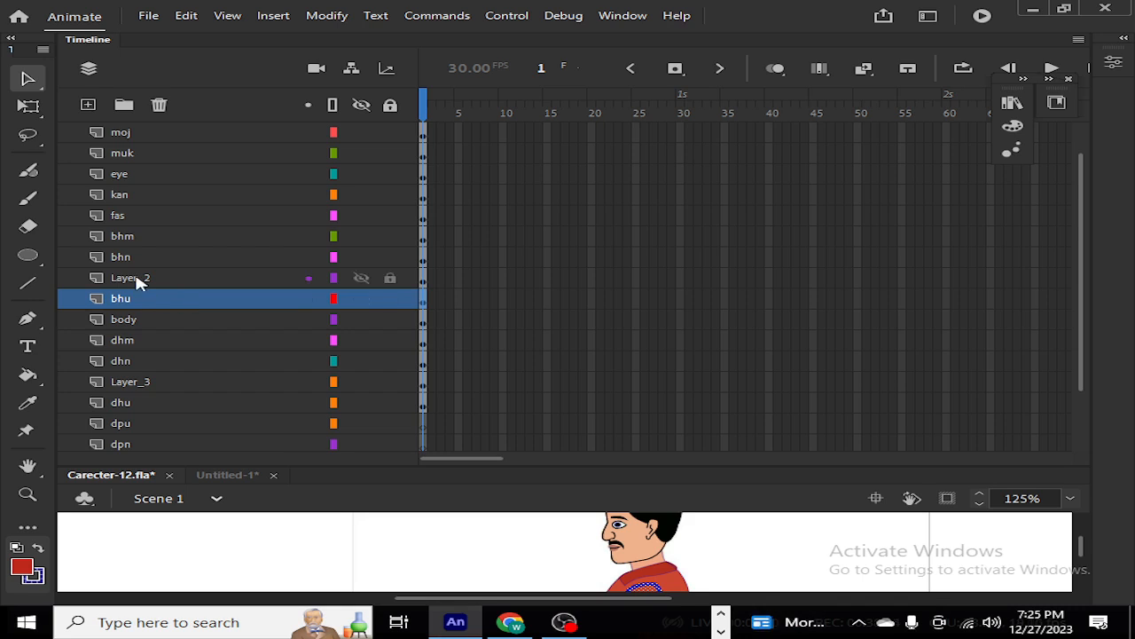
{"action": "left_click_drag", "start_coordinate": [137, 282], "coordinate": [138, 253]}
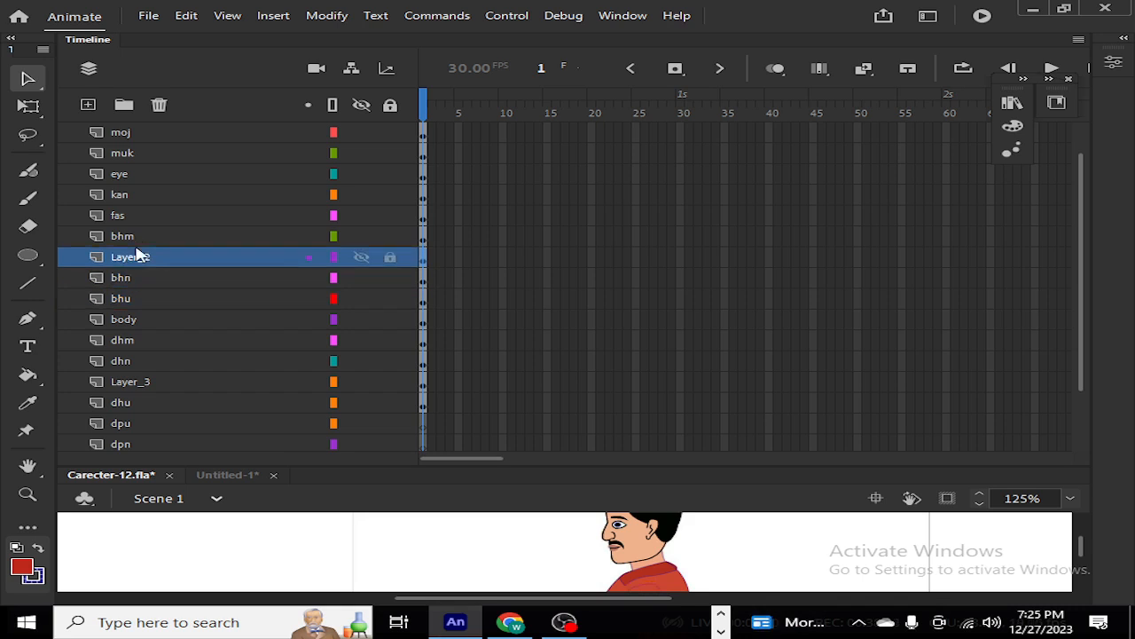
{"action": "left_click_drag", "start_coordinate": [135, 305], "coordinate": [157, 233]}
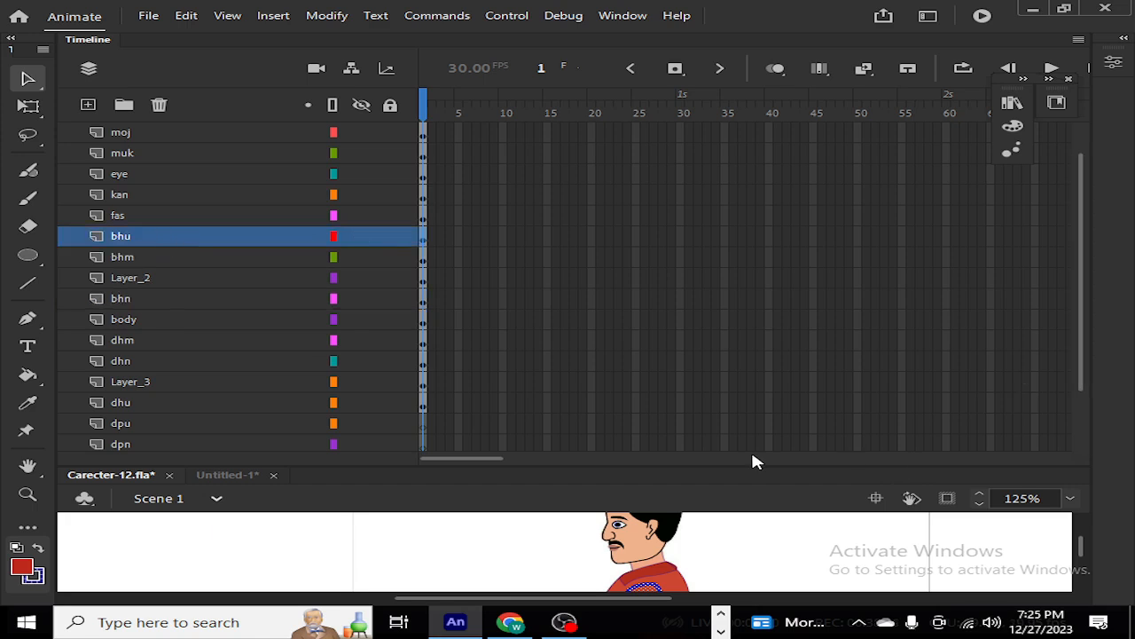
Step: Move the bhn layer up between bhm and Layer_2, and check the near arm's stacking on the character
{"action": "left_click_drag", "start_coordinate": [722, 465], "coordinate": [734, 180]}
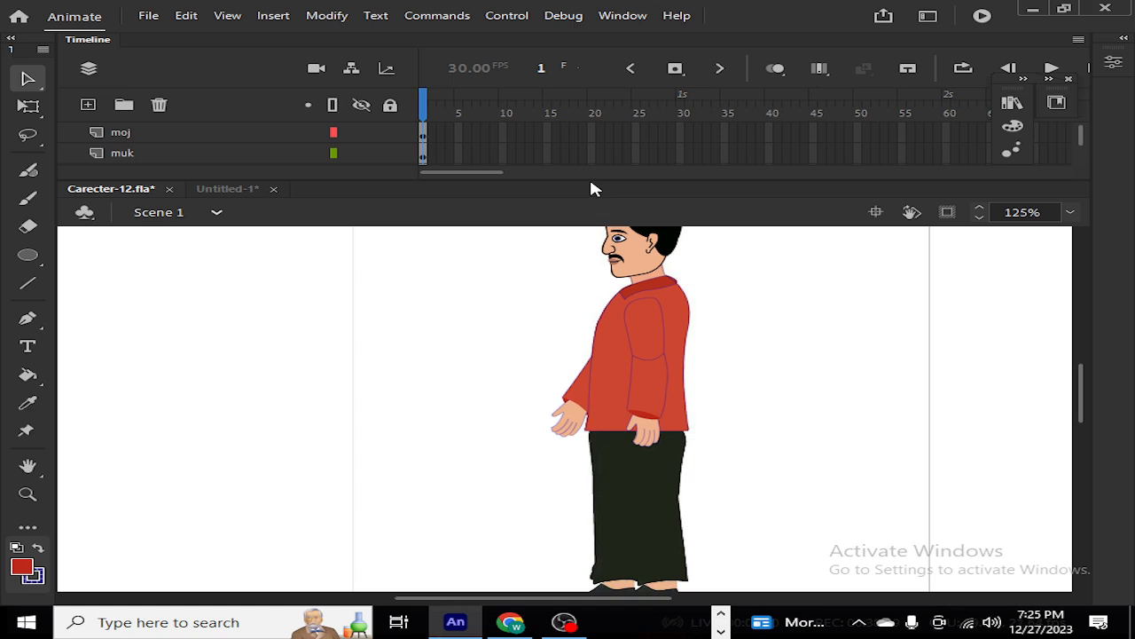
{"action": "left_click_drag", "start_coordinate": [591, 180], "coordinate": [578, 369]}
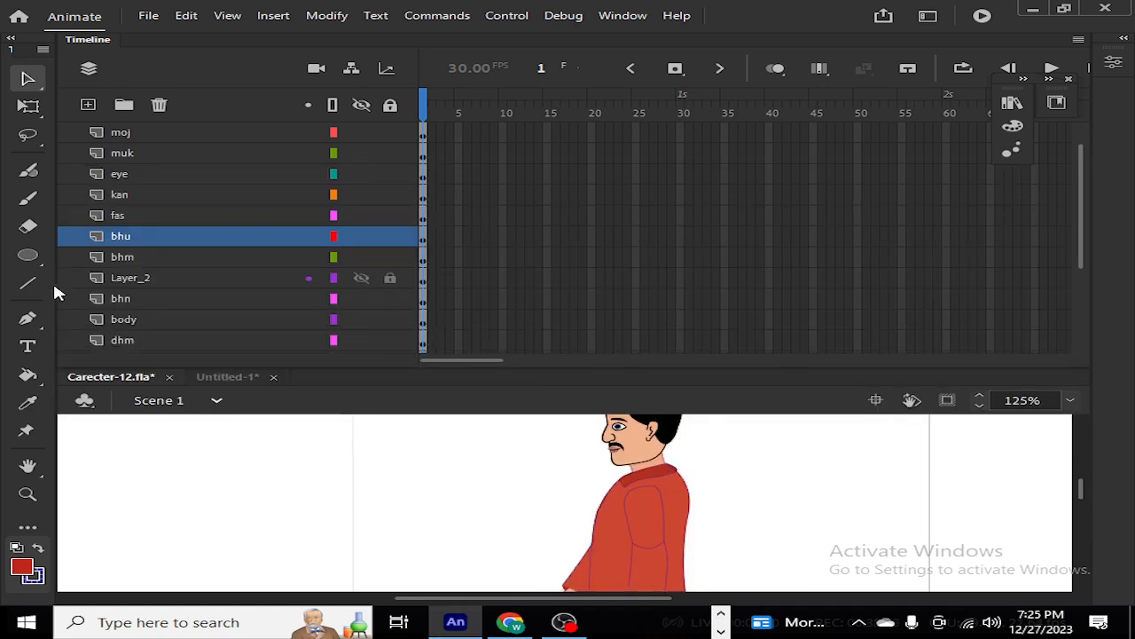
{"action": "left_click", "coordinate": [148, 300]}
{"action": "left_click_drag", "start_coordinate": [148, 306], "coordinate": [148, 277]}
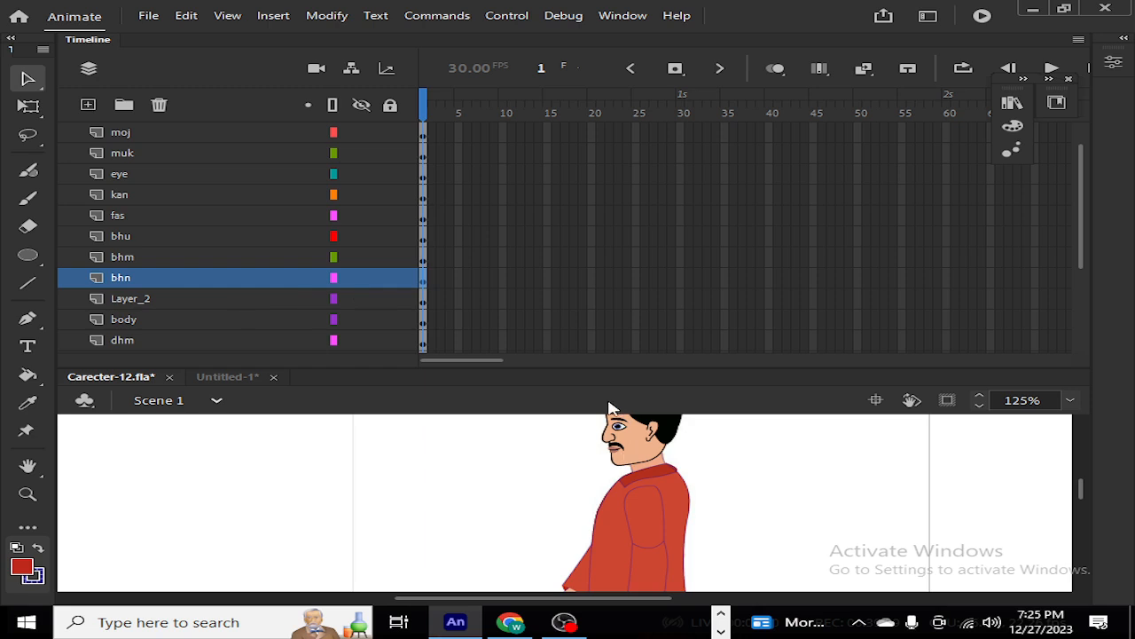
{"action": "left_click_drag", "start_coordinate": [578, 376], "coordinate": [576, 205]}
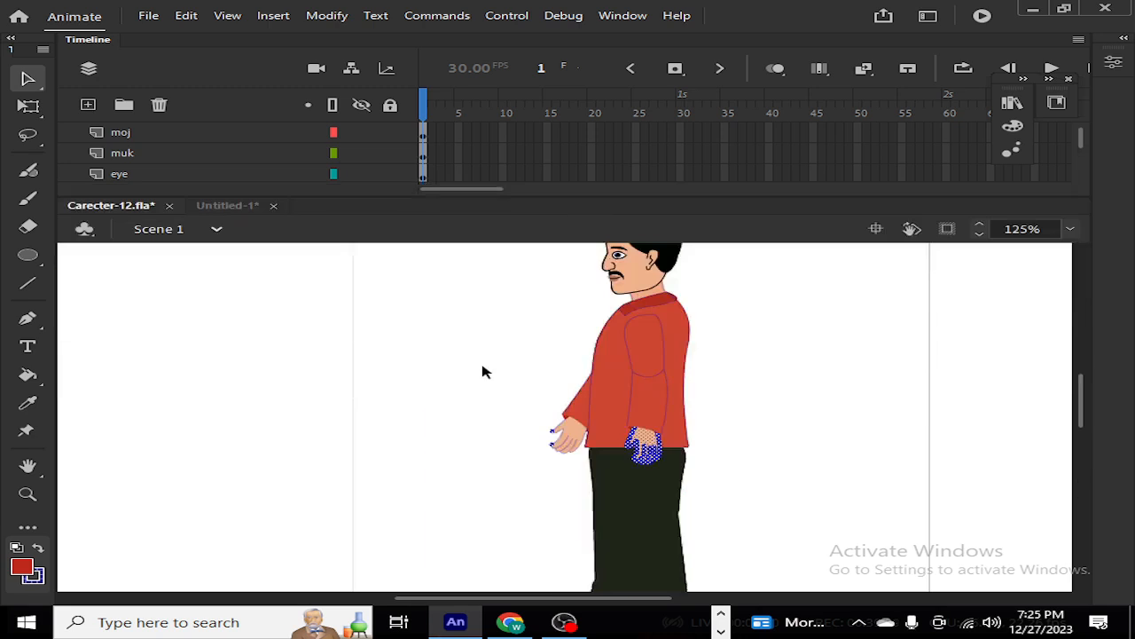
{"action": "left_click", "coordinate": [652, 379]}
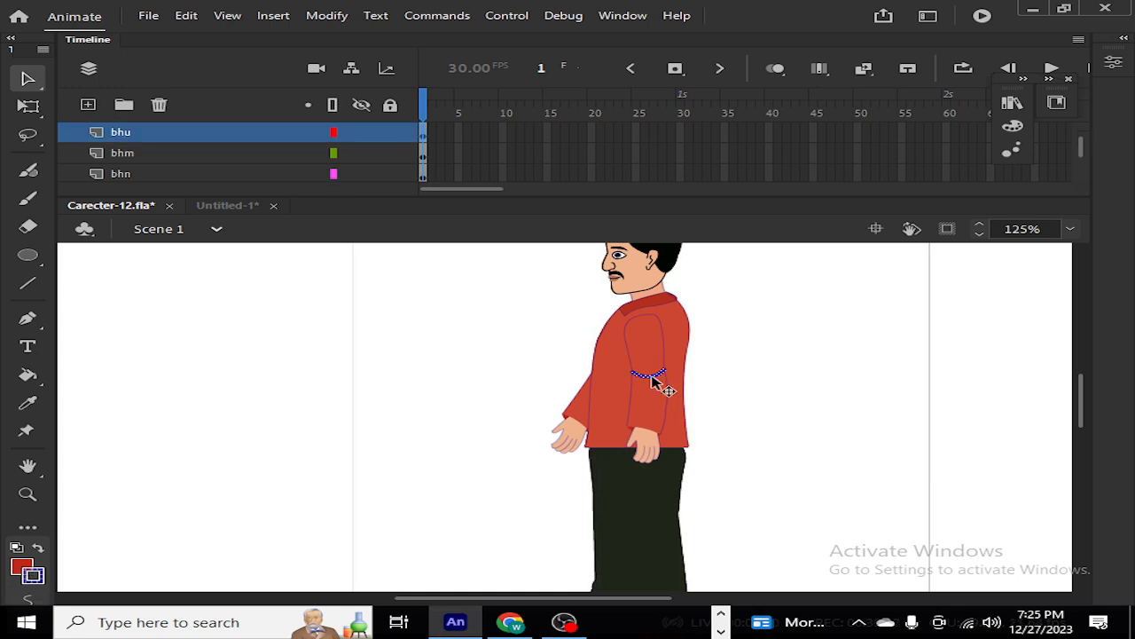
{"action": "left_click", "coordinate": [652, 406]}
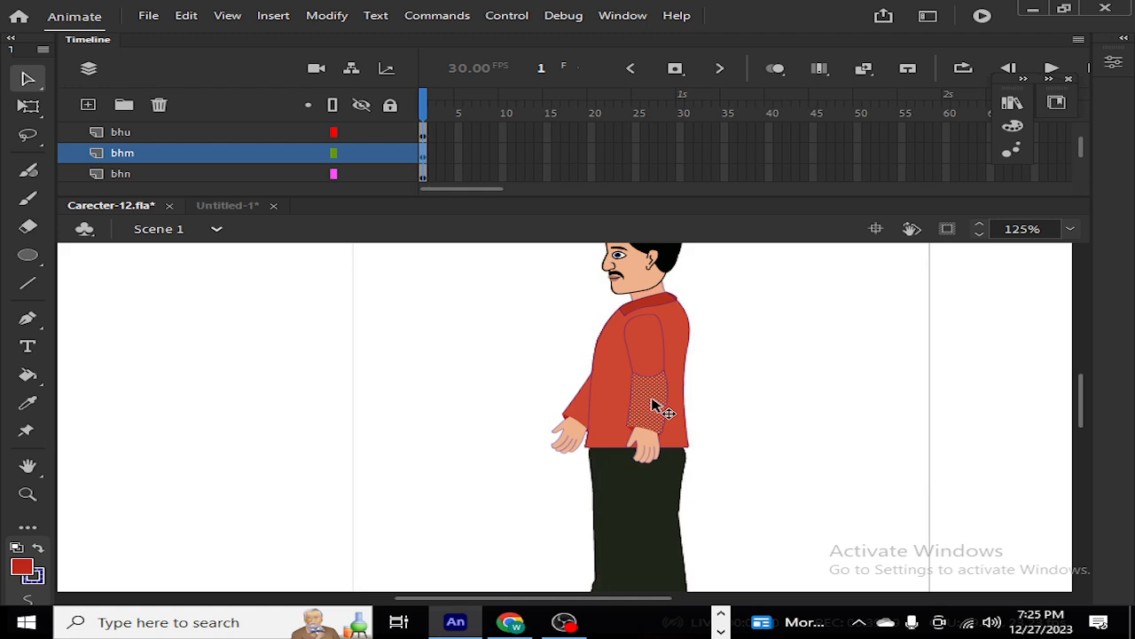
{"action": "left_click", "coordinate": [849, 436]}
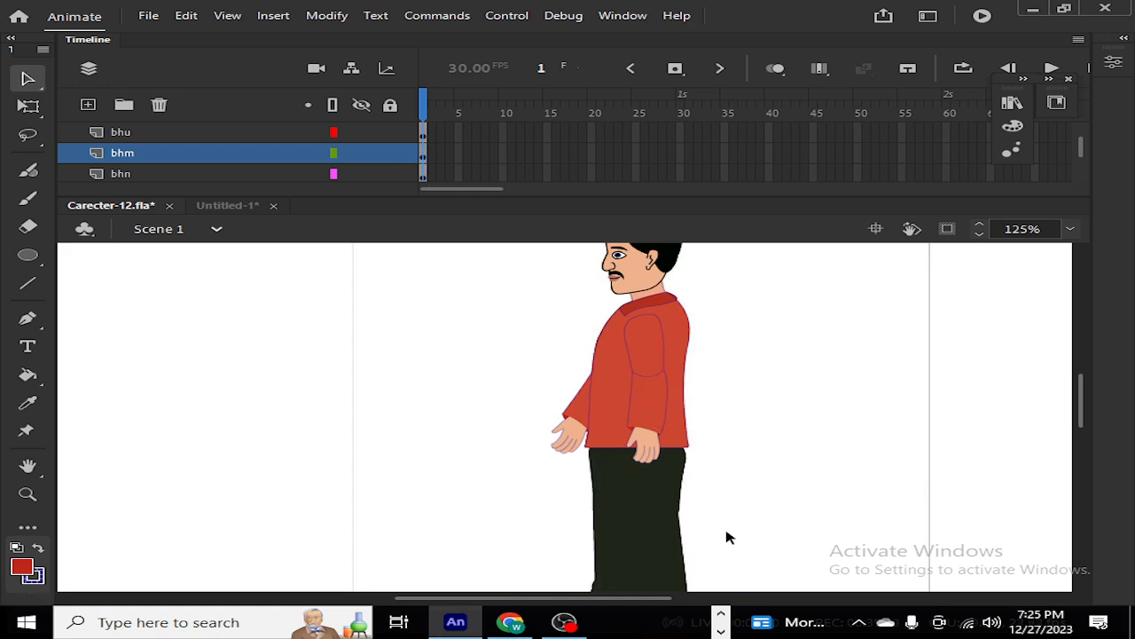
{"action": "left_click", "coordinate": [564, 622]}
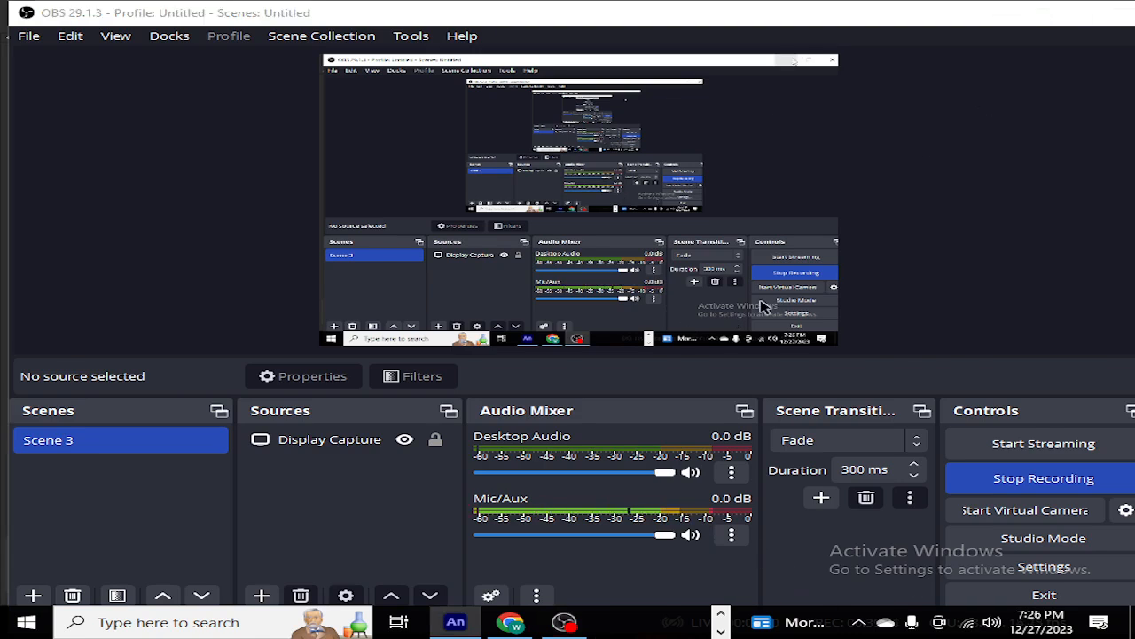
{"action": "left_click", "coordinate": [1042, 16]}
Step: Hide all layers except Layer_1 so that only the reference picture is shown
{"action": "left_click_drag", "start_coordinate": [1091, 397], "coordinate": [1091, 417]}
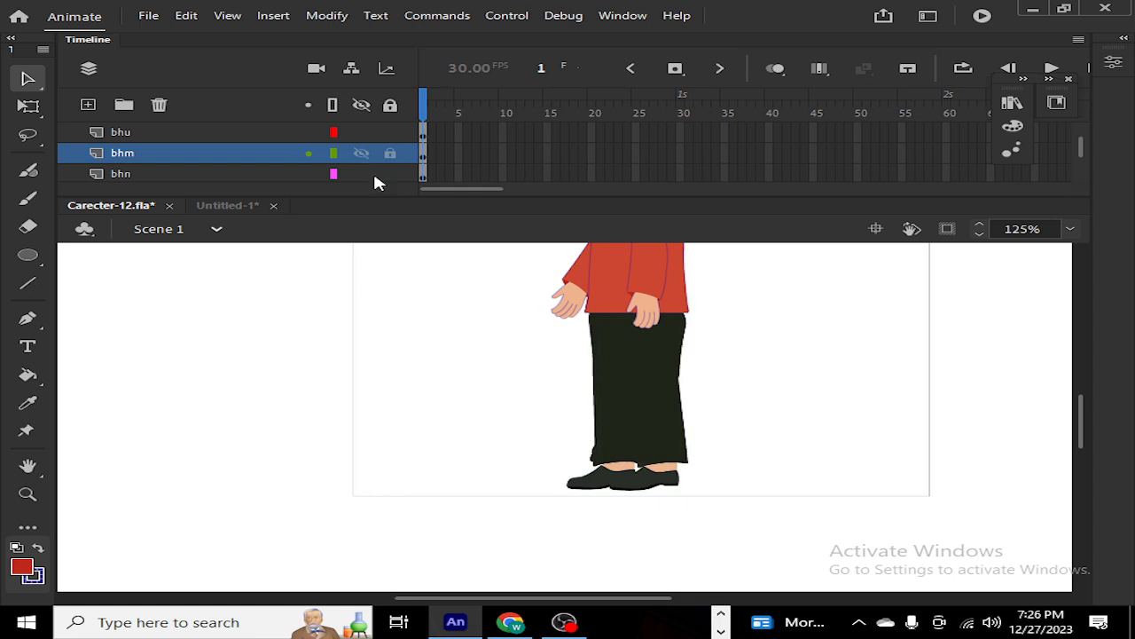
{"action": "left_click", "coordinate": [361, 106]}
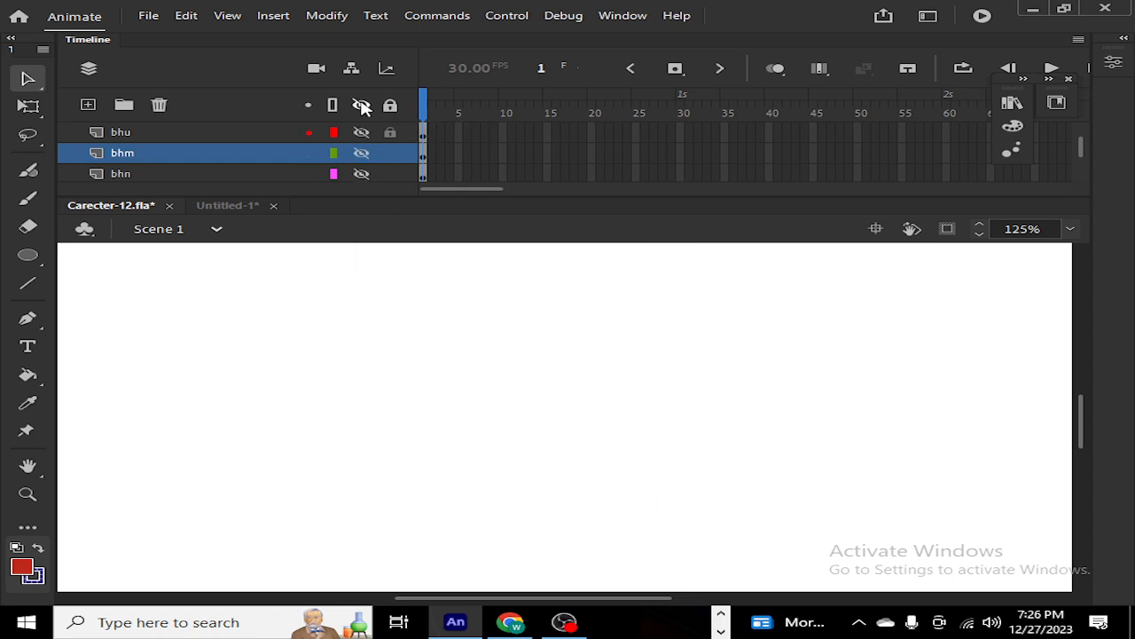
{"action": "left_click", "coordinate": [361, 106]}
{"action": "left_click", "coordinate": [361, 131]}
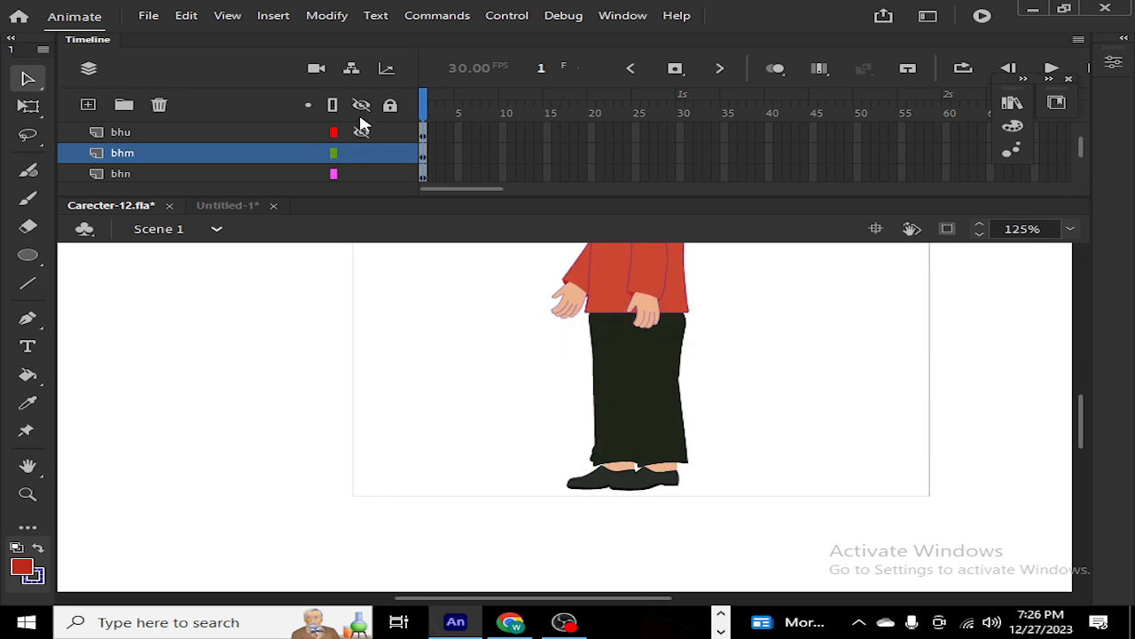
{"action": "left_click", "coordinate": [361, 105]}
{"action": "left_click_drag", "start_coordinate": [376, 197], "coordinate": [416, 146]}
{"action": "left_click", "coordinate": [361, 465]}
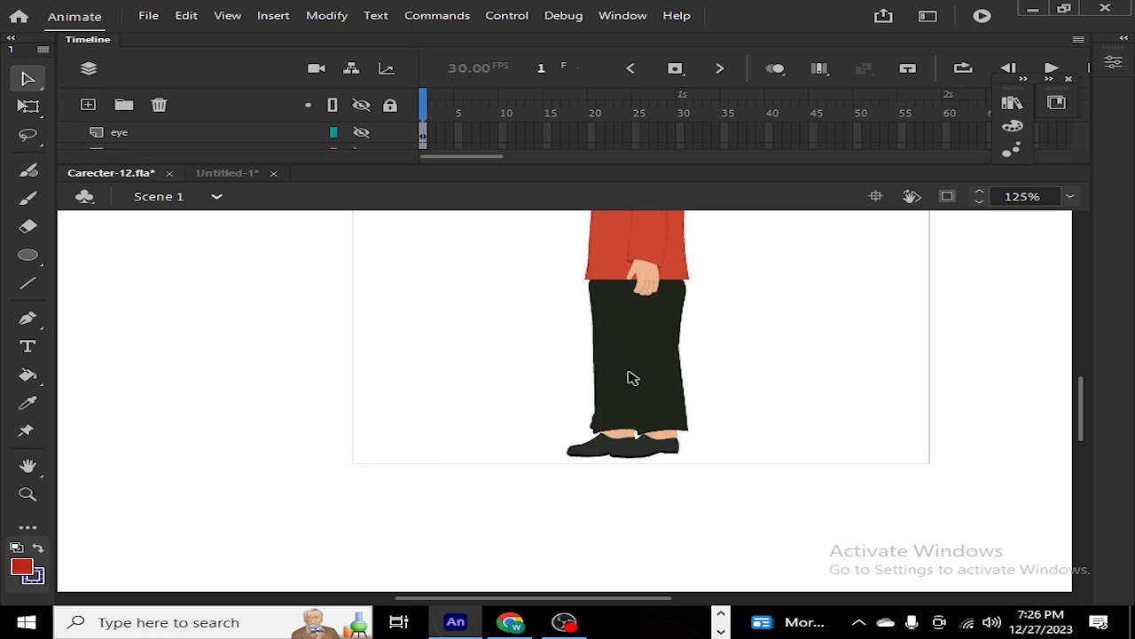
Step: Select the bpu layer, make it visible again, and activate the Line tool for tracing the leg
{"action": "key", "text": "ctrl+equal"}
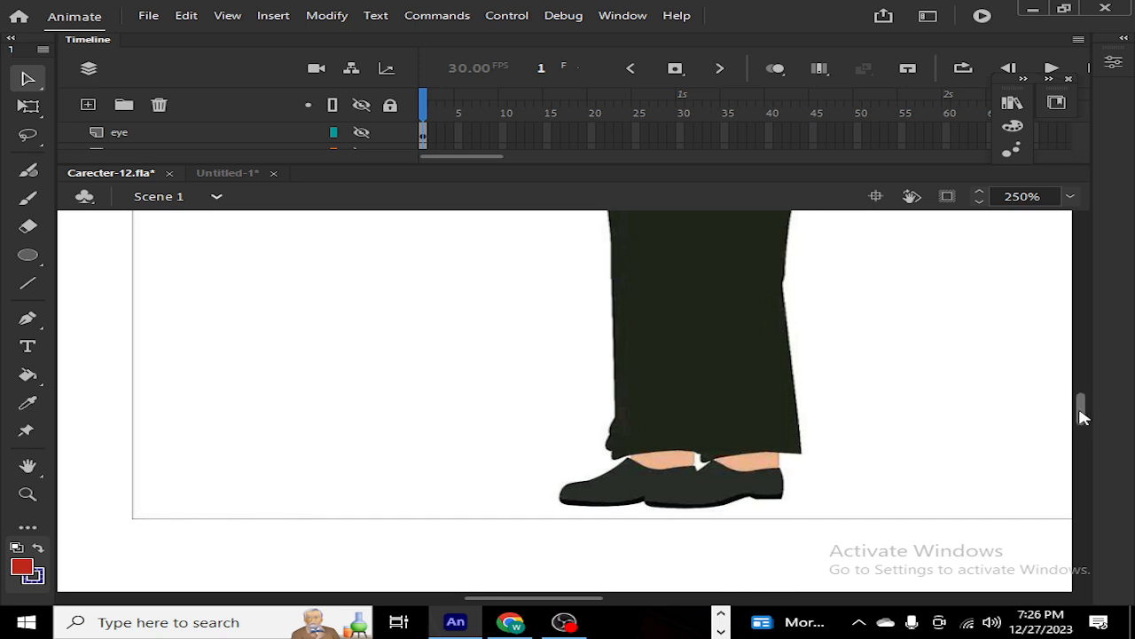
{"action": "left_click_drag", "start_coordinate": [1082, 417], "coordinate": [1083, 410]}
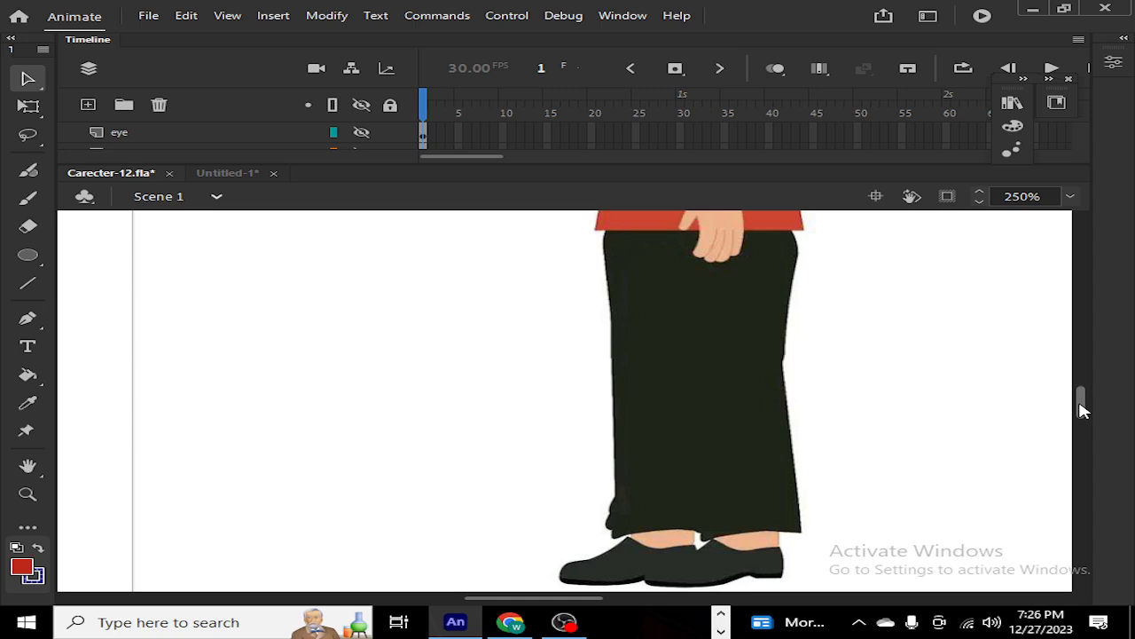
{"action": "key", "text": "ctrl+minus"}
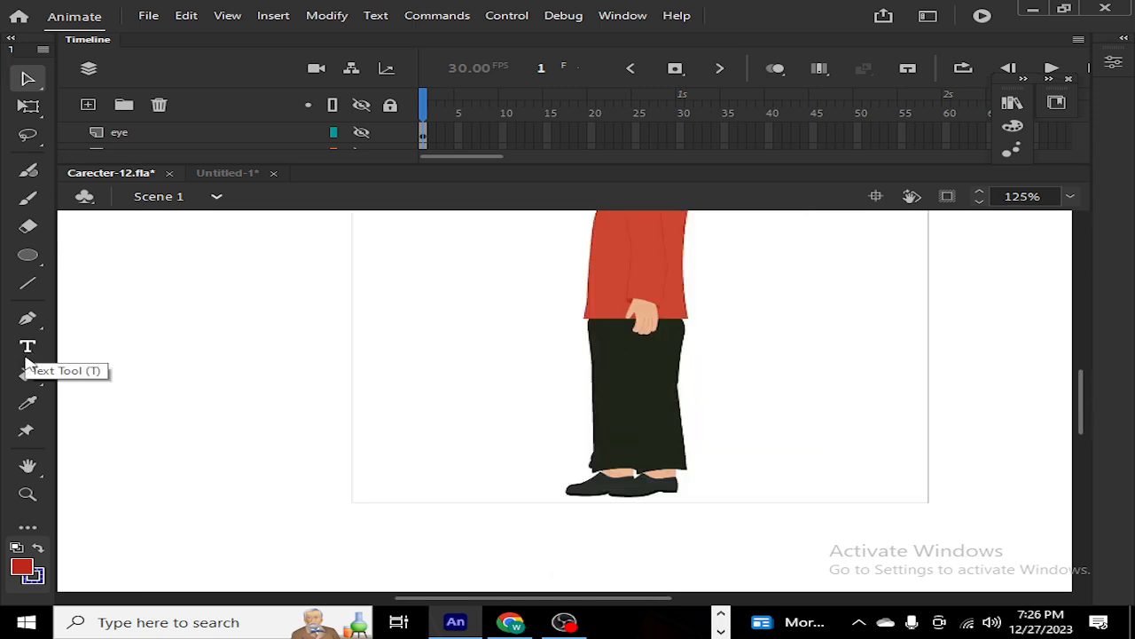
{"action": "left_click", "coordinate": [31, 291]}
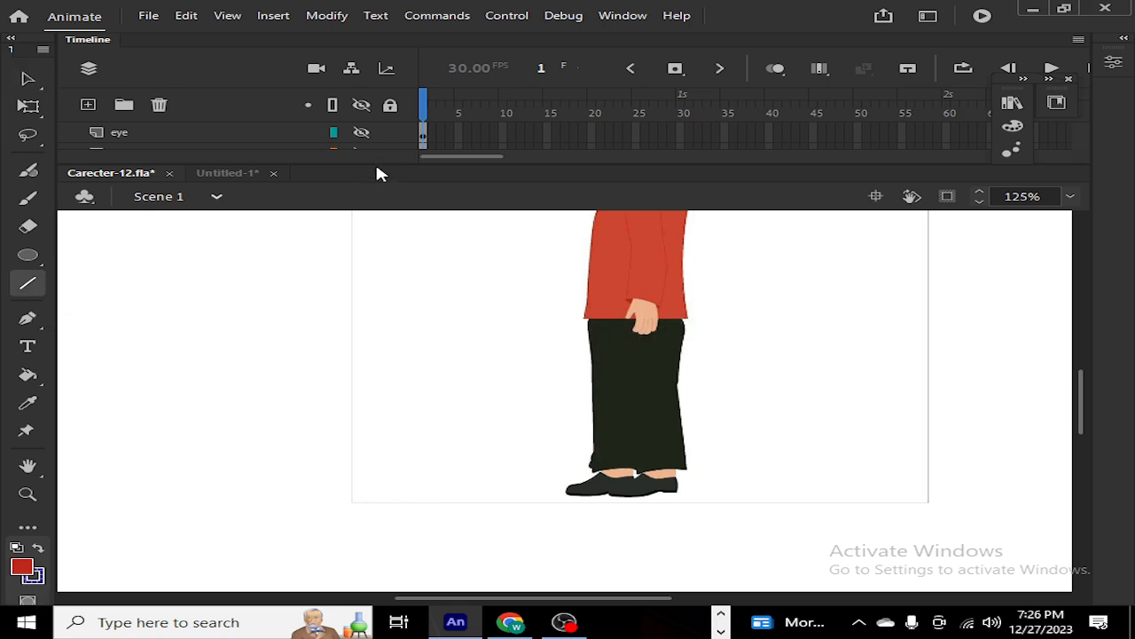
{"action": "left_click_drag", "start_coordinate": [376, 165], "coordinate": [387, 454]}
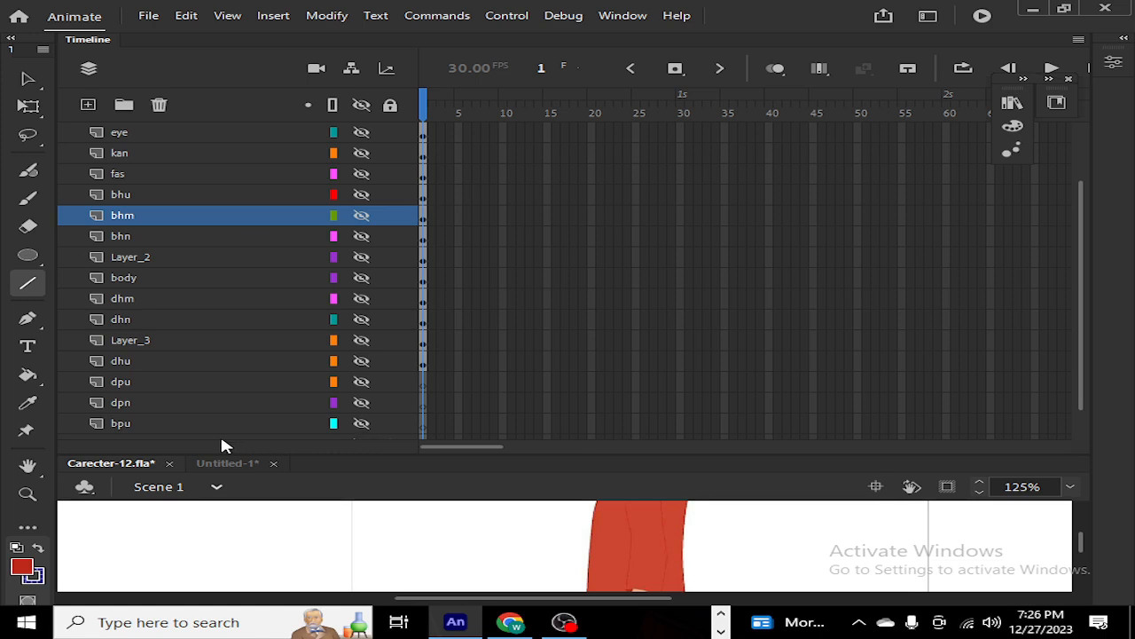
{"action": "left_click", "coordinate": [122, 428]}
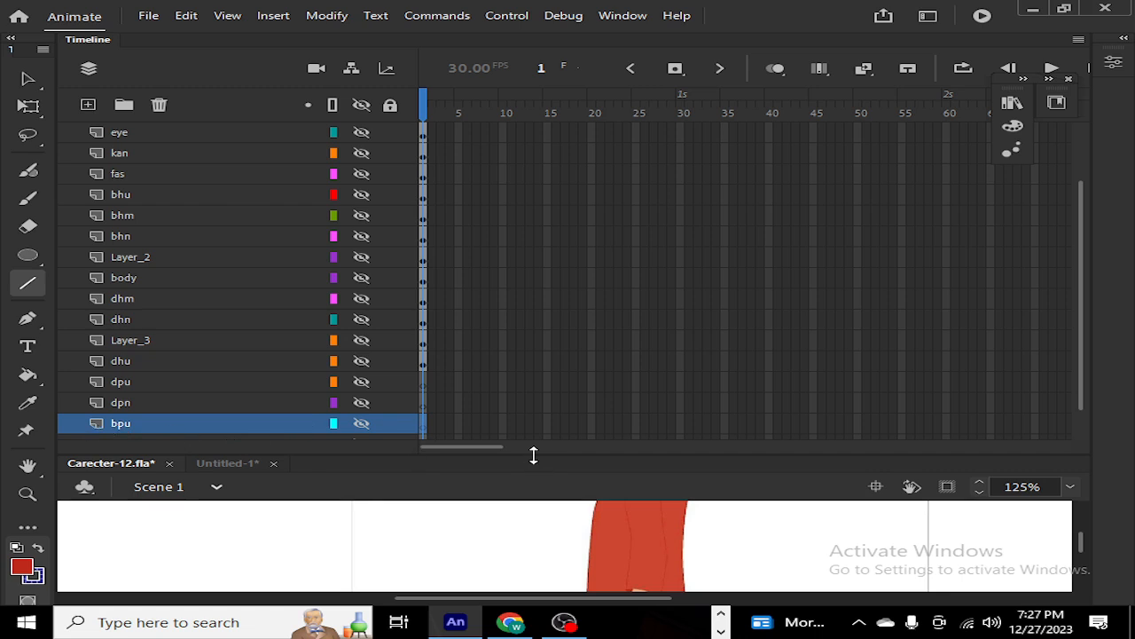
{"action": "left_click_drag", "start_coordinate": [635, 312], "coordinate": [662, 164]}
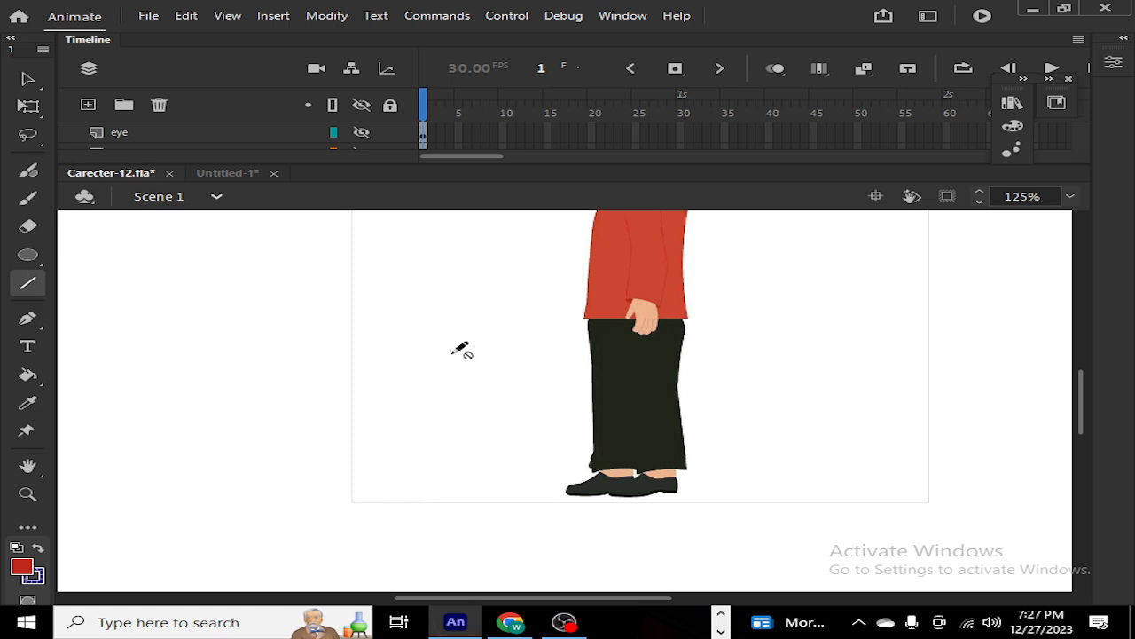
{"action": "left_click", "coordinate": [375, 335]}
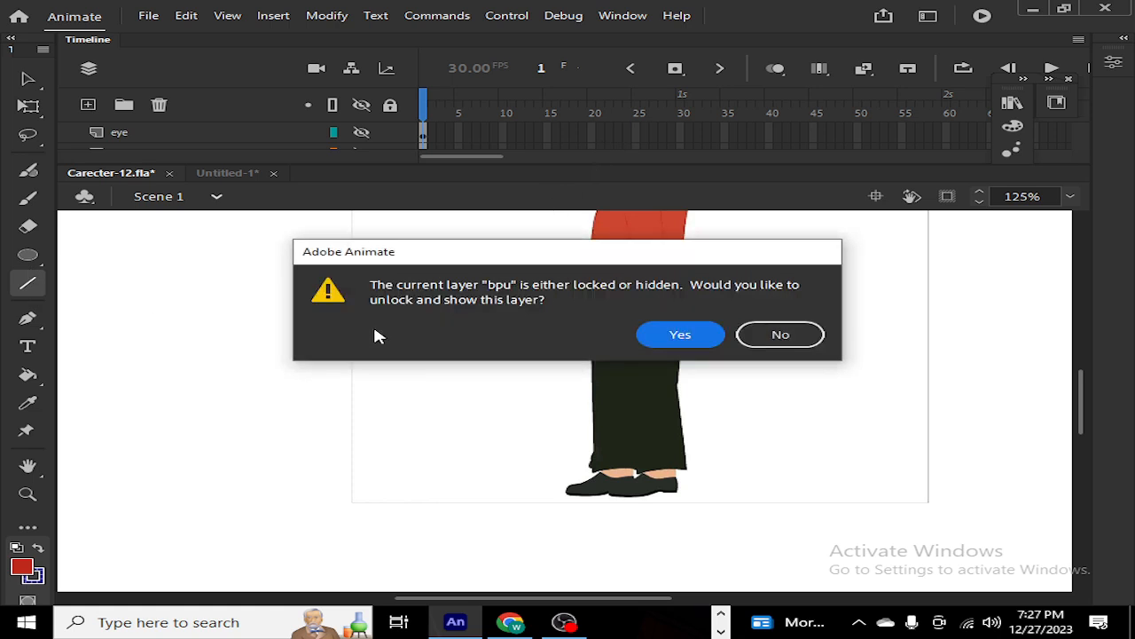
{"action": "left_click", "coordinate": [770, 344]}
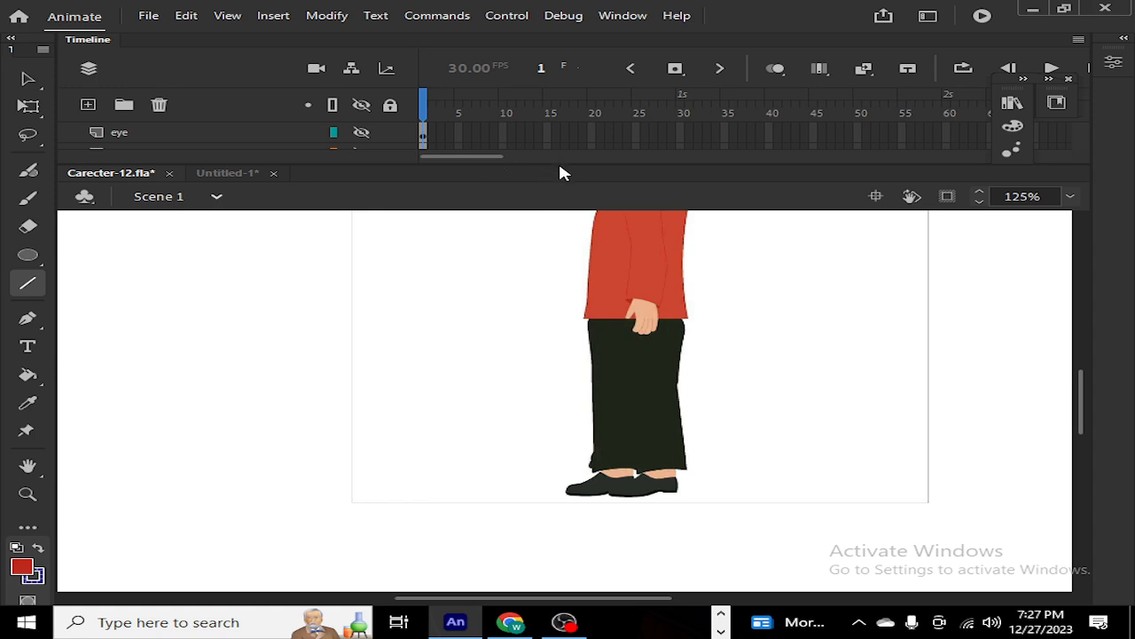
{"action": "left_click_drag", "start_coordinate": [558, 163], "coordinate": [555, 494]}
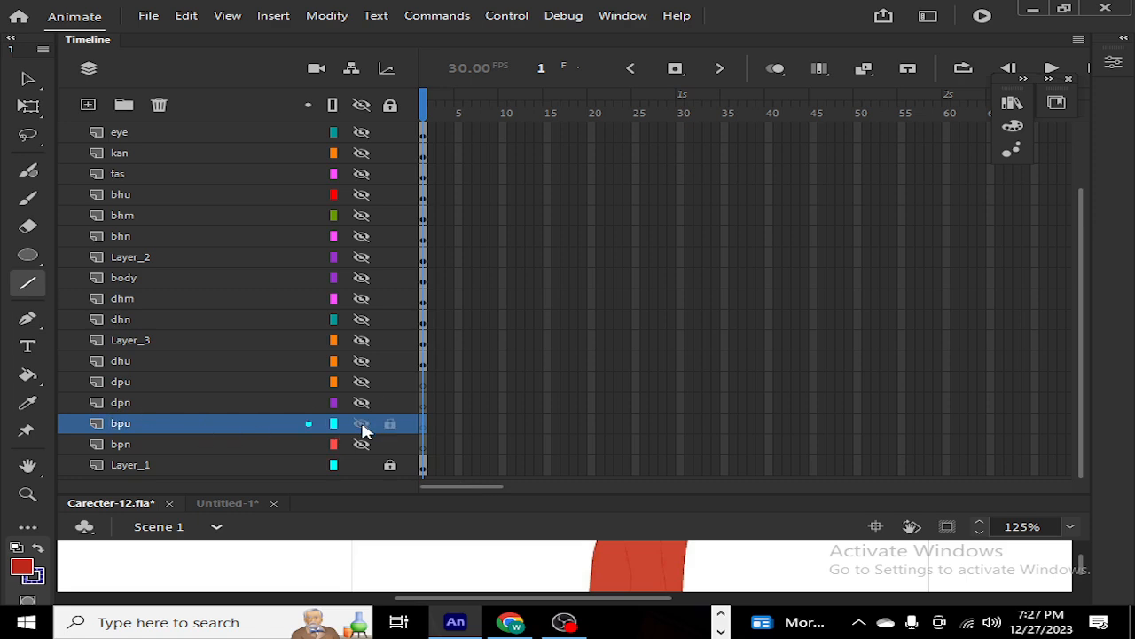
{"action": "left_click_drag", "start_coordinate": [594, 492], "coordinate": [618, 172]}
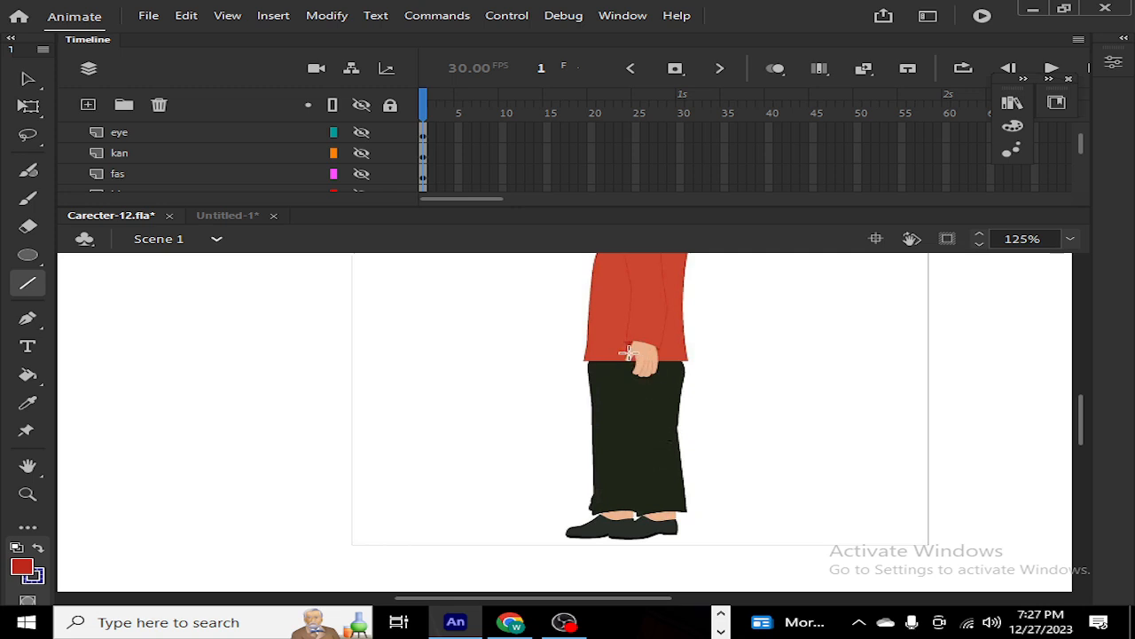
Step: Draw straight lines on bpu across the top of the near trouser leg and along its back edge past the knee
{"action": "key", "text": "ctrl+equal"}
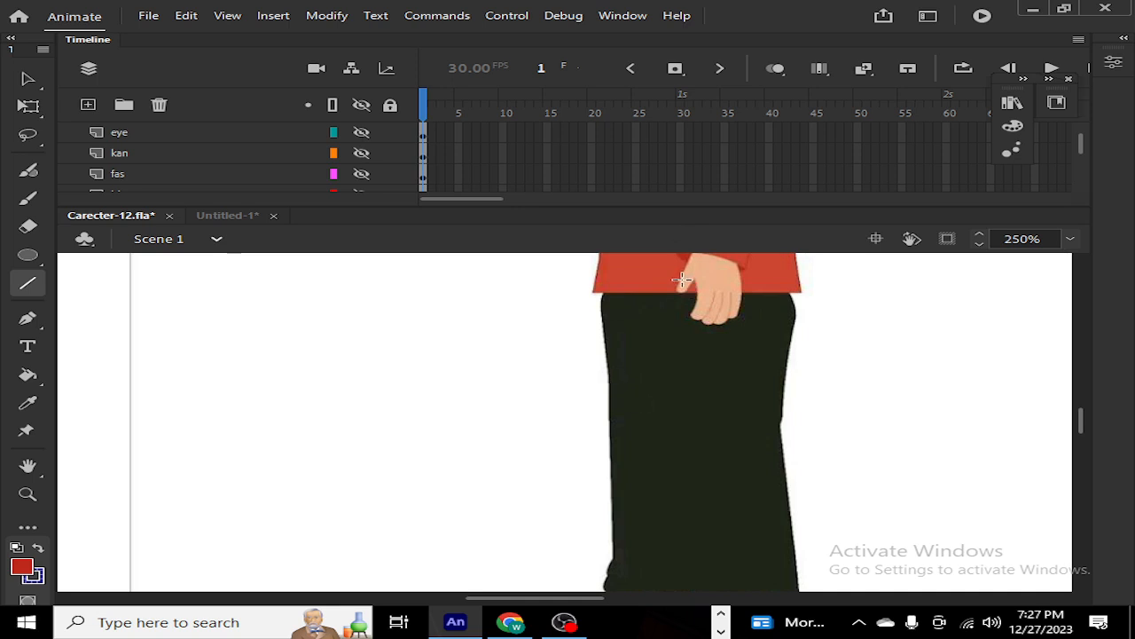
{"action": "mouse_move", "coordinate": [681, 280]}
{"action": "left_mouse_down"}
{"action": "mouse_move", "coordinate": [781, 278]}
{"action": "mouse_move", "coordinate": [798, 328]}
{"action": "mouse_move", "coordinate": [785, 331]}
{"action": "left_mouse_up"}
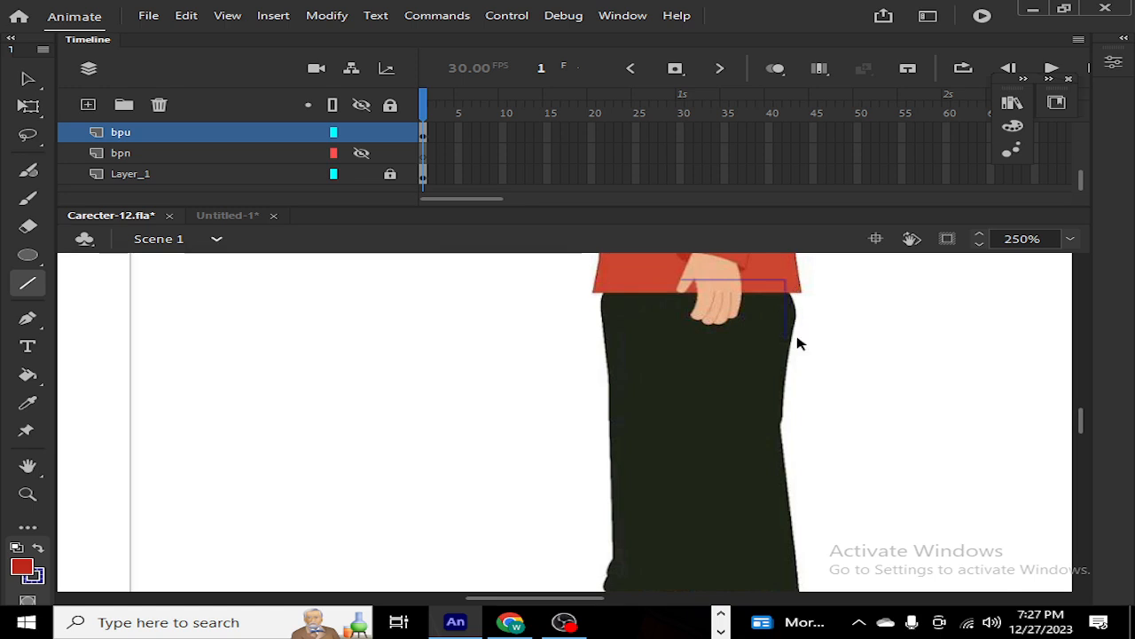
{"action": "key", "text": "ctrl+equal"}
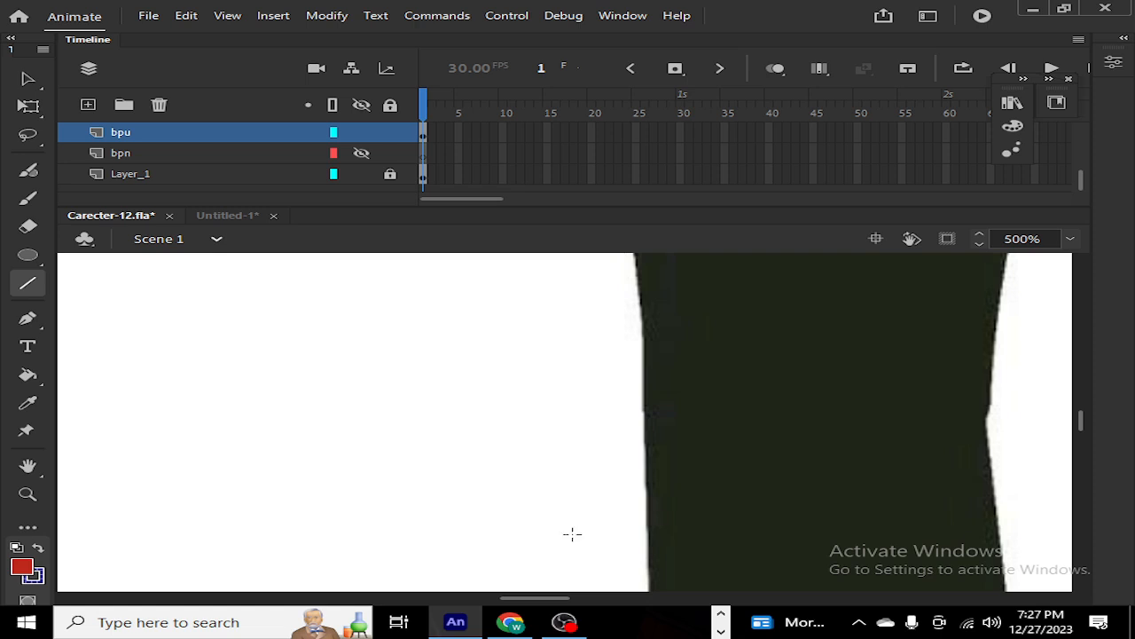
{"action": "left_click_drag", "start_coordinate": [559, 598], "coordinate": [581, 599]}
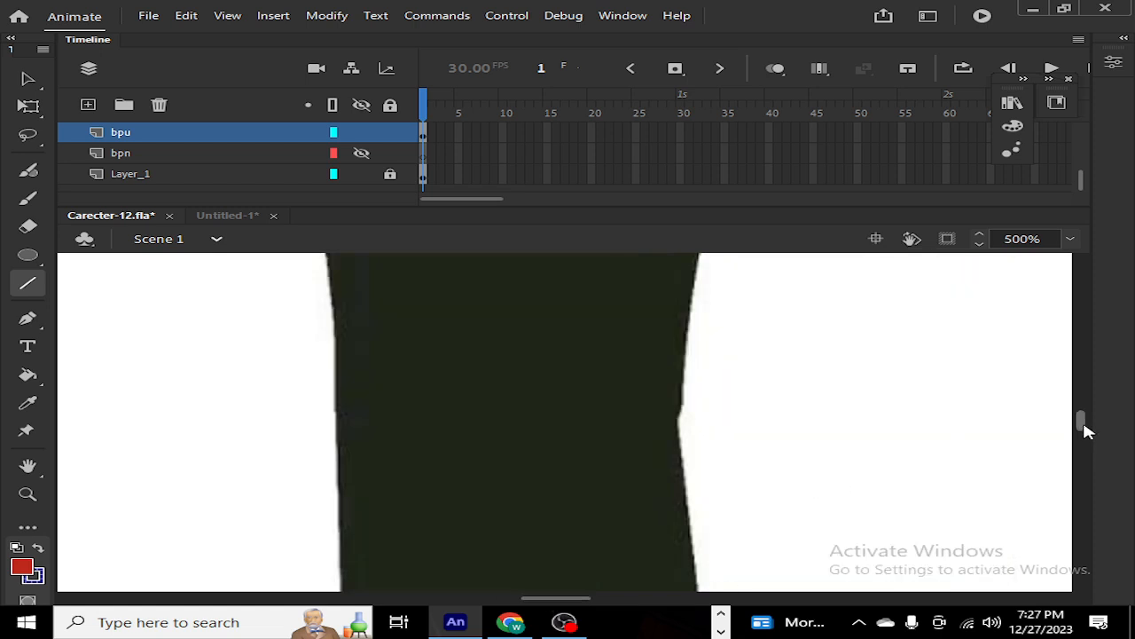
{"action": "scroll", "coordinate": [1087, 432], "scroll_direction": "up", "scroll_amount": 3}
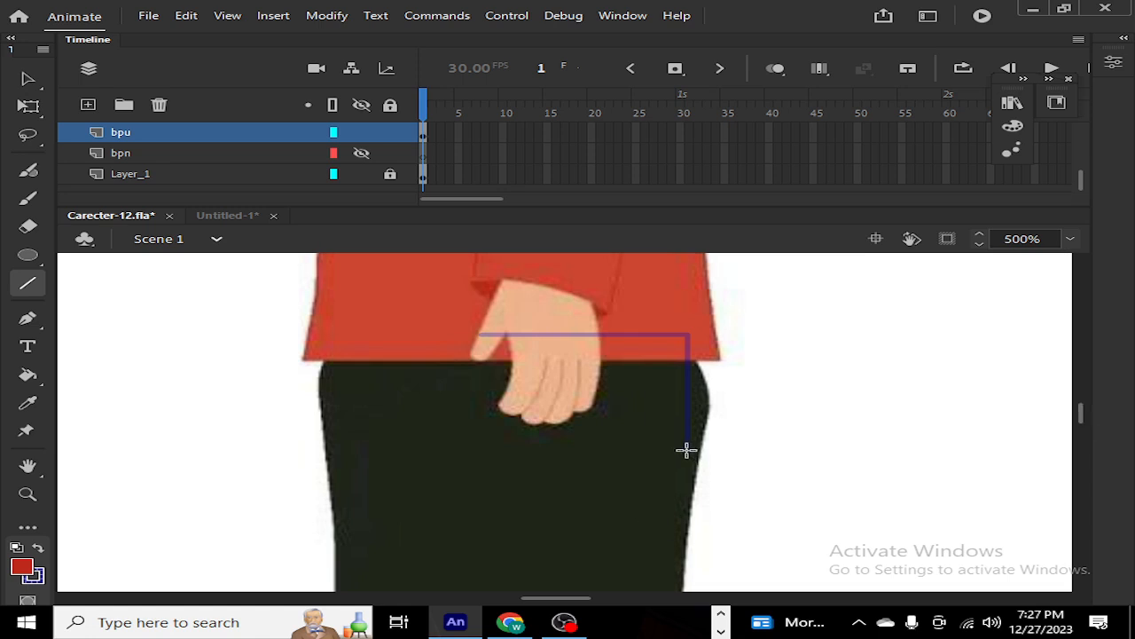
{"action": "left_click_drag", "start_coordinate": [686, 450], "coordinate": [696, 499]}
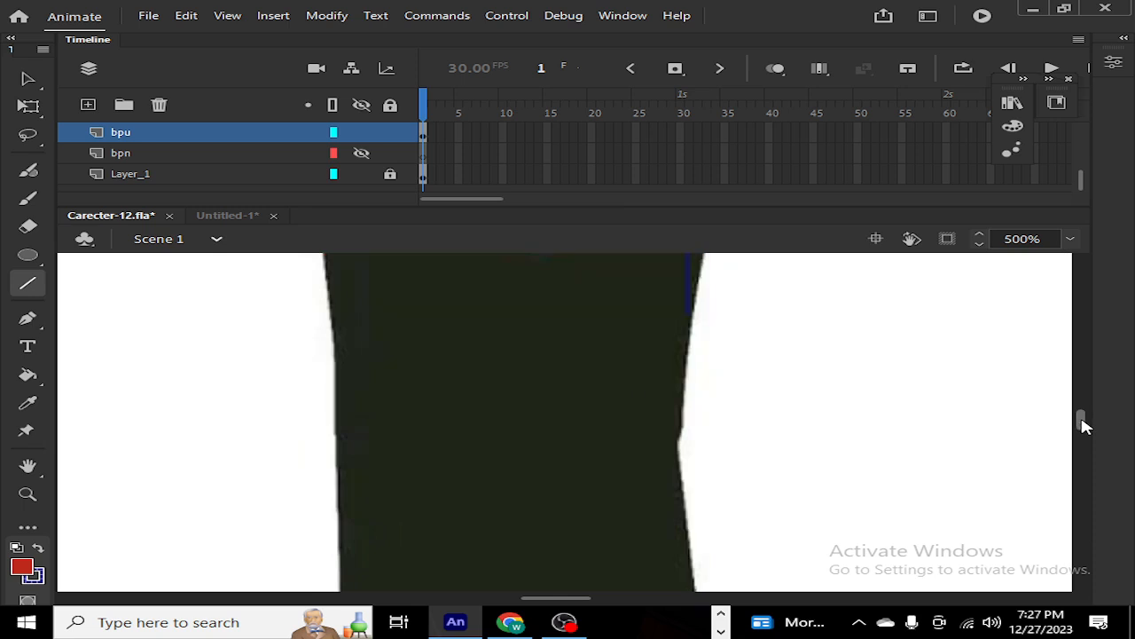
{"action": "scroll", "coordinate": [1084, 417], "scroll_direction": "down", "scroll_amount": 3}
{"action": "mouse_move", "coordinate": [686, 308]}
{"action": "left_mouse_down"}
{"action": "mouse_move", "coordinate": [676, 448]}
{"action": "mouse_move", "coordinate": [697, 568]}
{"action": "left_mouse_up"}
{"action": "left_click_drag", "start_coordinate": [1080, 425], "coordinate": [1079, 437]}
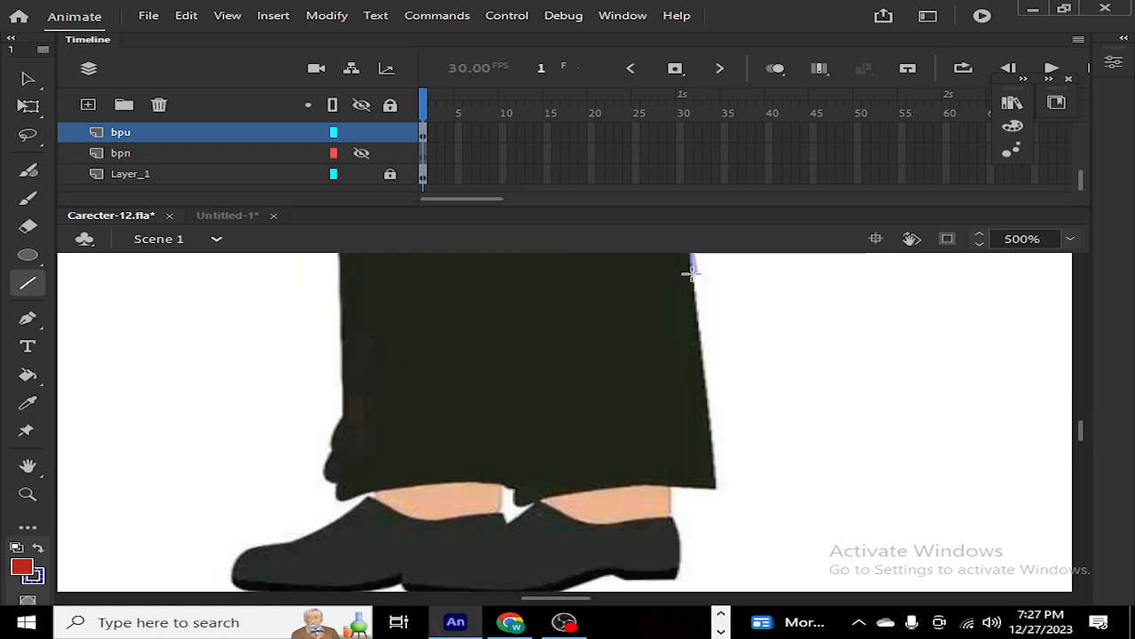
Step: Continue the outline to the back hem corner, across the hem and up the front edge, closing it at the hand
{"action": "mouse_move", "coordinate": [690, 269]}
{"action": "left_mouse_down"}
{"action": "mouse_move", "coordinate": [719, 490]}
{"action": "mouse_move", "coordinate": [540, 494]}
{"action": "mouse_move", "coordinate": [516, 507]}
{"action": "mouse_move", "coordinate": [518, 298]}
{"action": "left_mouse_up"}
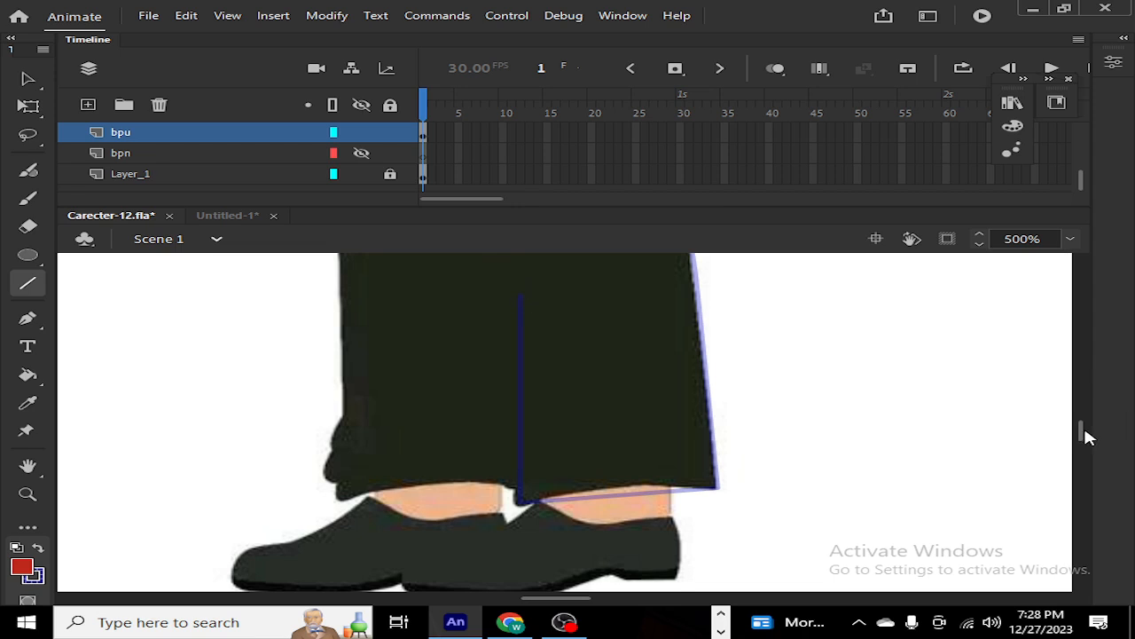
{"action": "left_click_drag", "start_coordinate": [1084, 435], "coordinate": [1082, 413]}
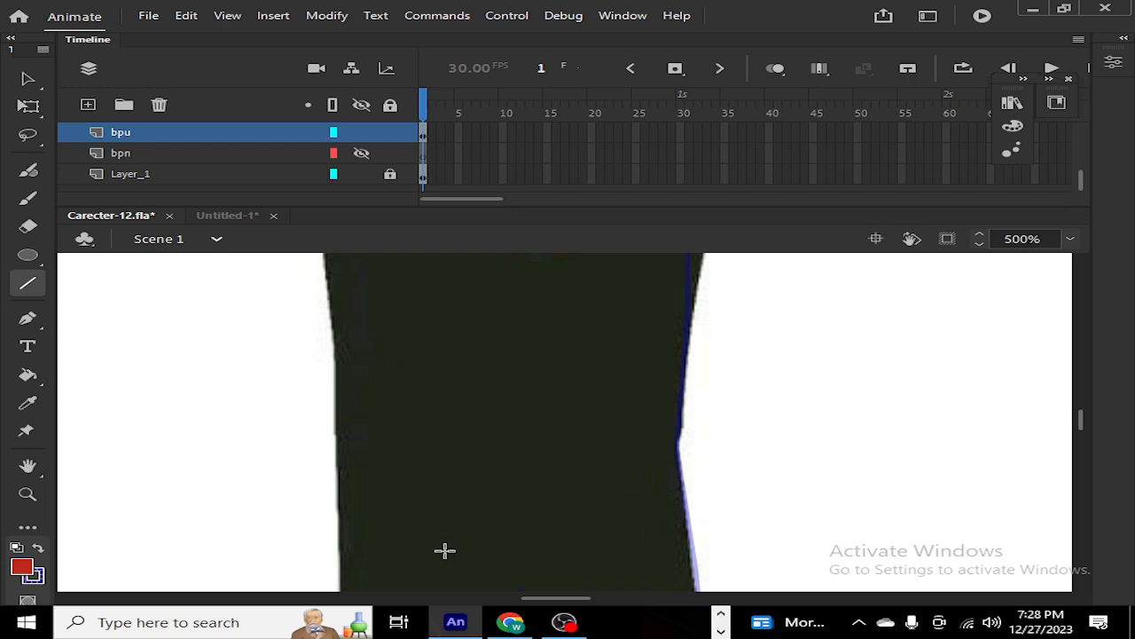
{"action": "left_click_drag", "start_coordinate": [521, 587], "coordinate": [512, 356]}
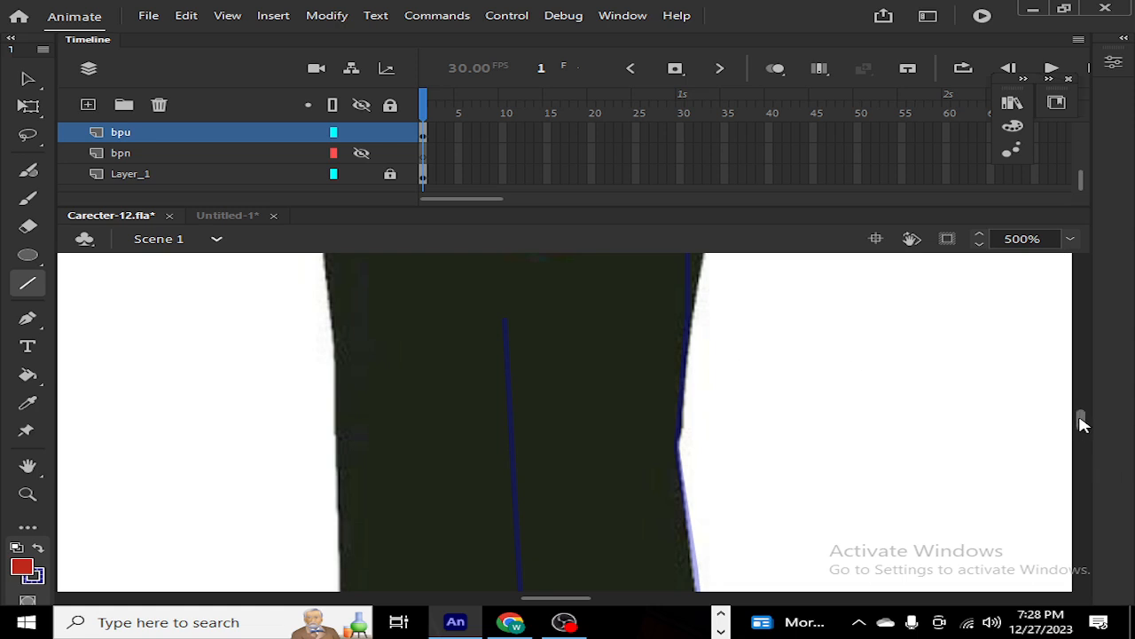
{"action": "left_click_drag", "start_coordinate": [1082, 422], "coordinate": [1082, 410]}
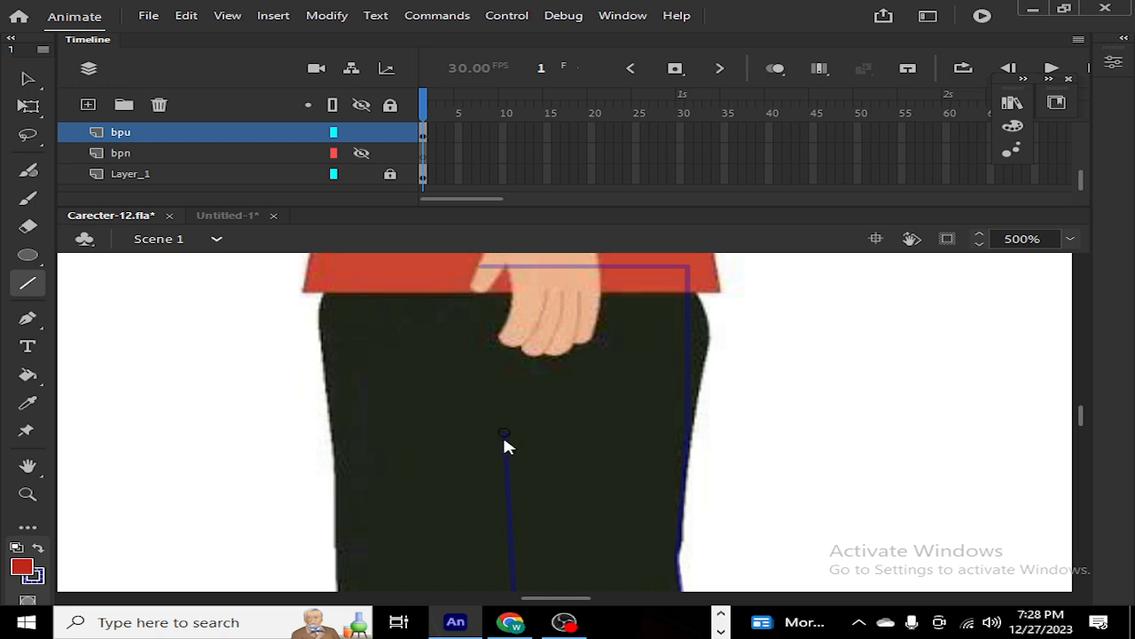
{"action": "mouse_move", "coordinate": [504, 433]}
{"action": "left_mouse_down"}
{"action": "mouse_move", "coordinate": [479, 246]}
{"action": "mouse_move", "coordinate": [481, 263]}
{"action": "left_mouse_up"}
Step: Bend the leg outline into a smooth upper front edge, a slightly arched top and a rounded hip matching the reference
{"action": "key", "text": "v"}
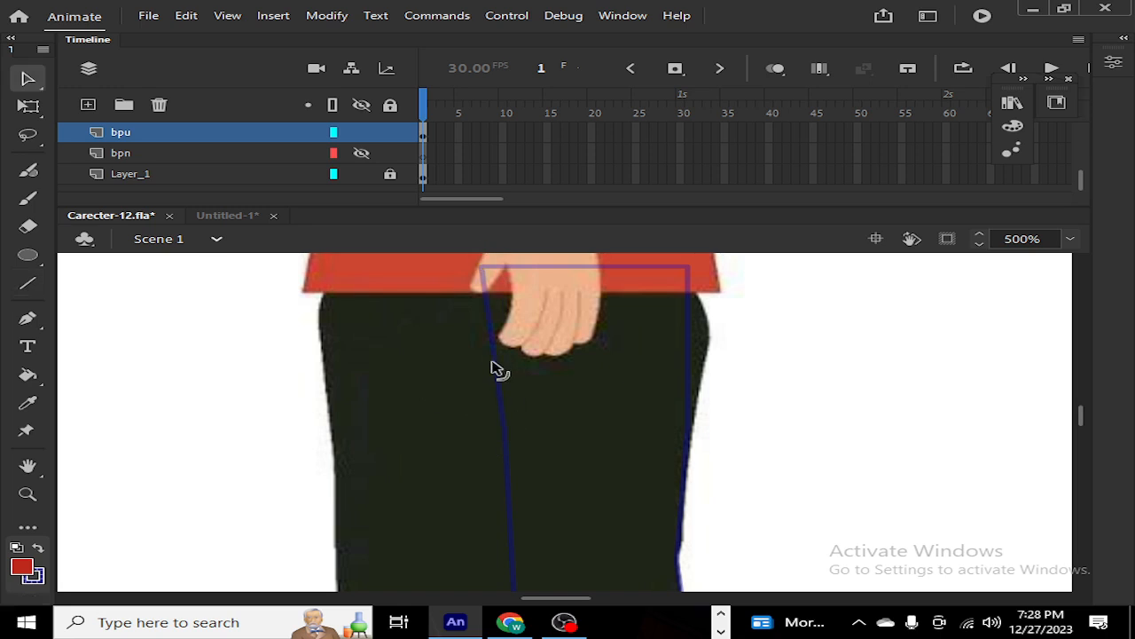
{"action": "left_click_drag", "start_coordinate": [497, 368], "coordinate": [489, 398]}
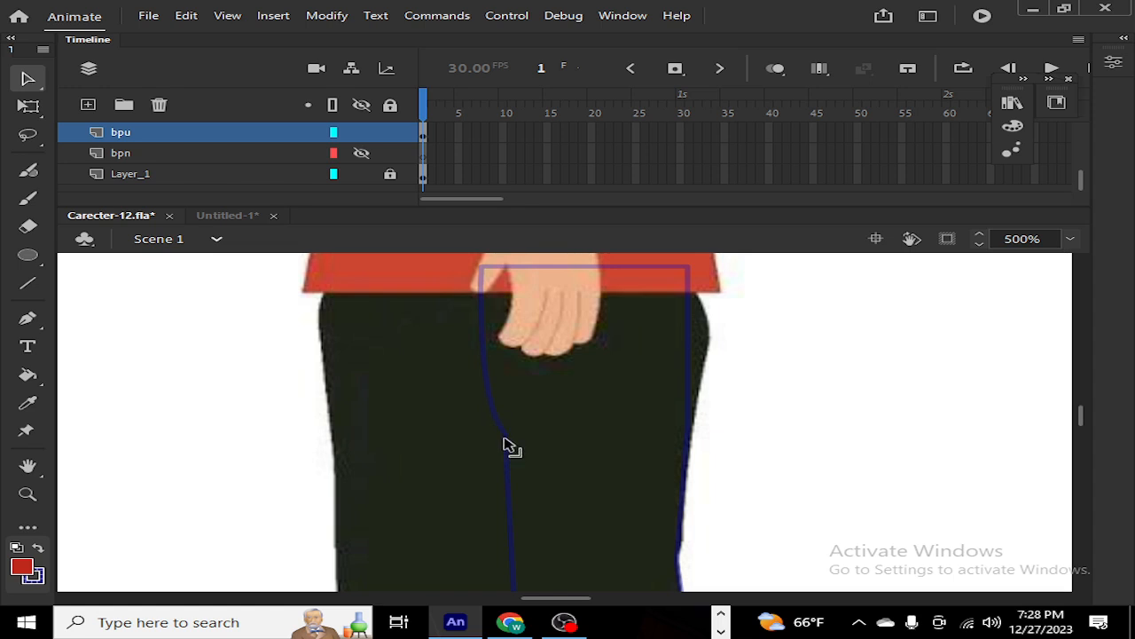
{"action": "left_click_drag", "start_coordinate": [504, 439], "coordinate": [500, 499]}
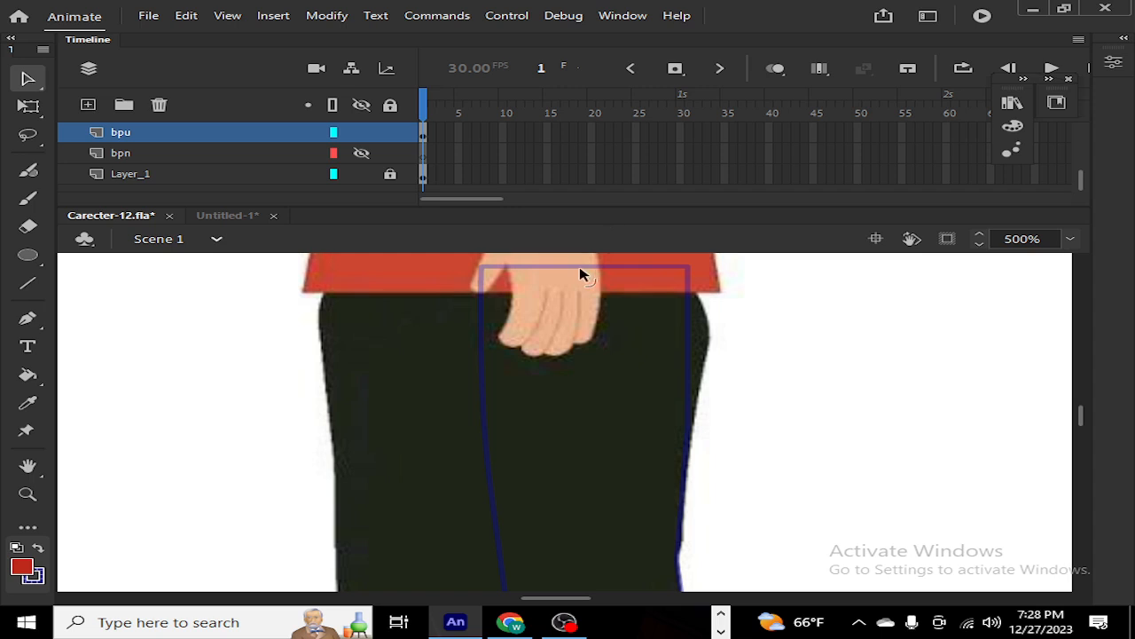
{"action": "left_click_drag", "start_coordinate": [581, 275], "coordinate": [580, 257]}
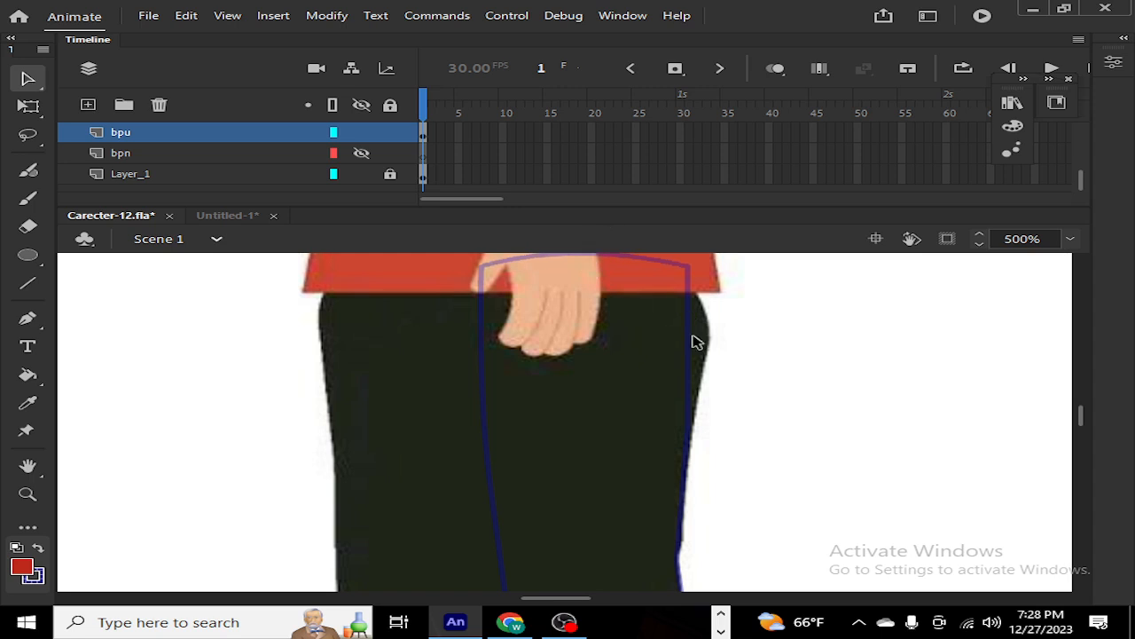
{"action": "left_click_drag", "start_coordinate": [684, 358], "coordinate": [704, 309]}
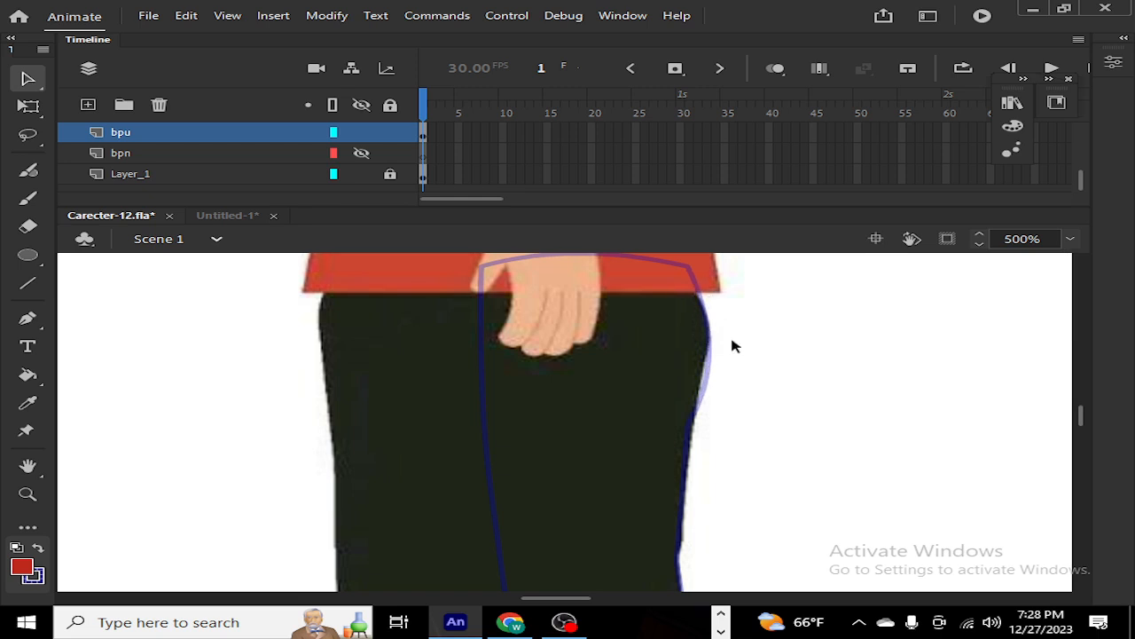
{"action": "left_click_drag", "start_coordinate": [706, 404], "coordinate": [701, 388]}
Step: Try to reshape the outline's bend behind the knee, and undo the changes
{"action": "mouse_move", "coordinate": [1079, 414]}
{"action": "left_mouse_down"}
{"action": "mouse_move", "coordinate": [1081, 432]}
{"action": "mouse_move", "coordinate": [1077, 410]}
{"action": "mouse_move", "coordinate": [1072, 420]}
{"action": "left_mouse_up"}
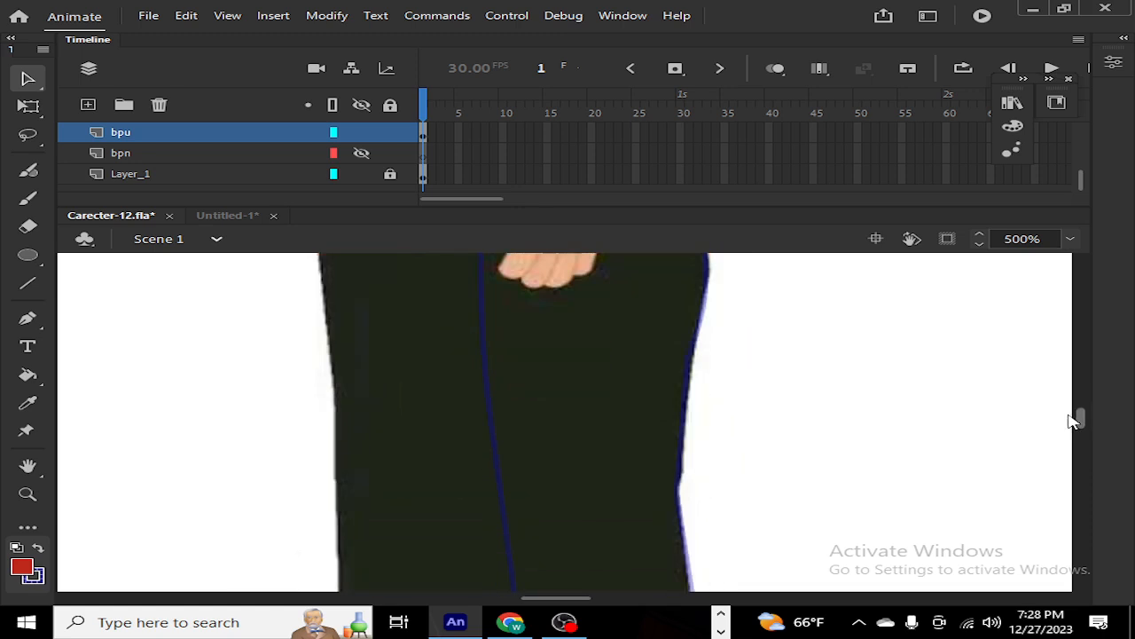
{"action": "left_click", "coordinate": [680, 497]}
{"action": "mouse_move", "coordinate": [686, 490]}
{"action": "left_mouse_down"}
{"action": "mouse_move", "coordinate": [673, 490]}
{"action": "mouse_move", "coordinate": [682, 483]}
{"action": "mouse_move", "coordinate": [674, 517]}
{"action": "left_mouse_up"}
{"action": "key", "text": "ctrl+z"}
{"action": "key", "text": "ctrl+z"}
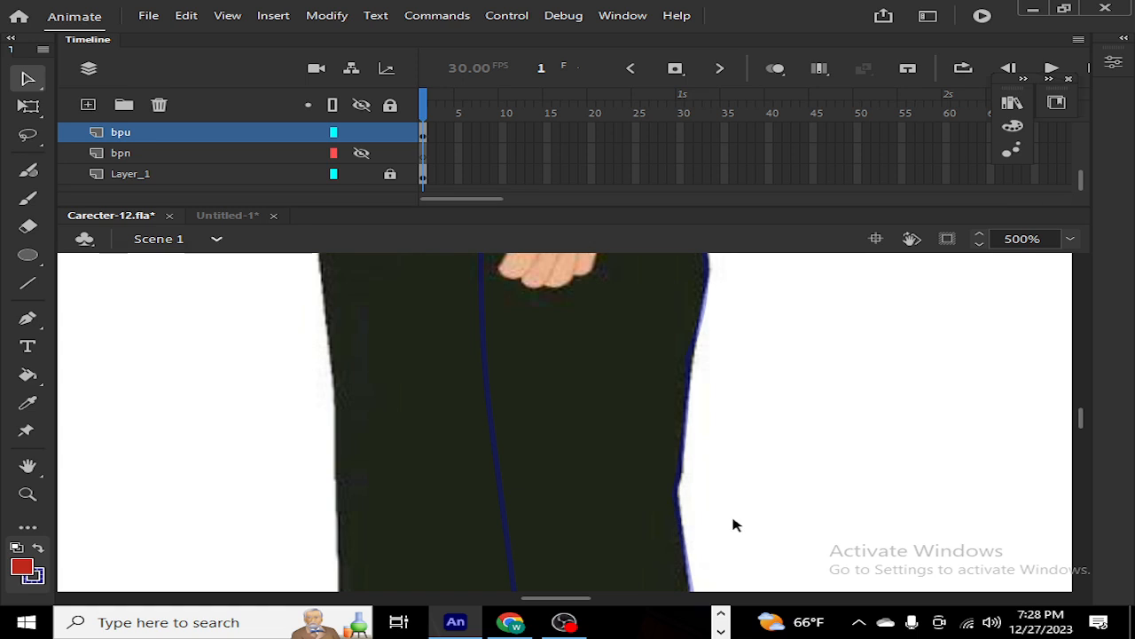
Step: Curve the hem line along the trouser bottom and shape the small cloth folds at the front hem corner
{"action": "left_click_drag", "start_coordinate": [1081, 418], "coordinate": [1080, 432]}
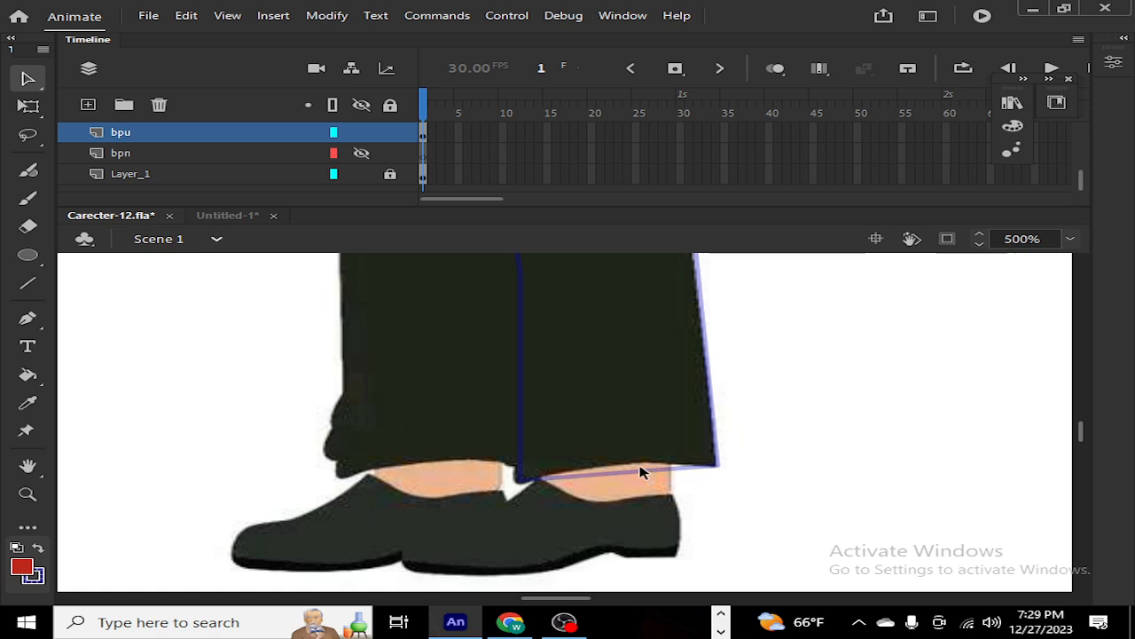
{"action": "left_click_drag", "start_coordinate": [640, 468], "coordinate": [633, 465]}
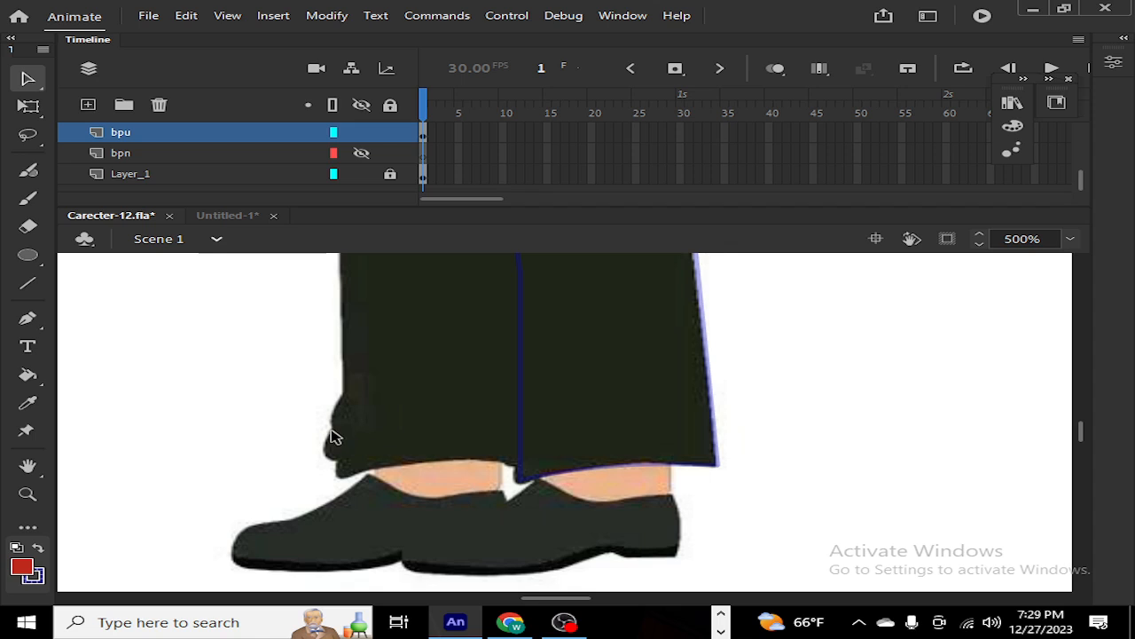
{"action": "left_click", "coordinate": [520, 472]}
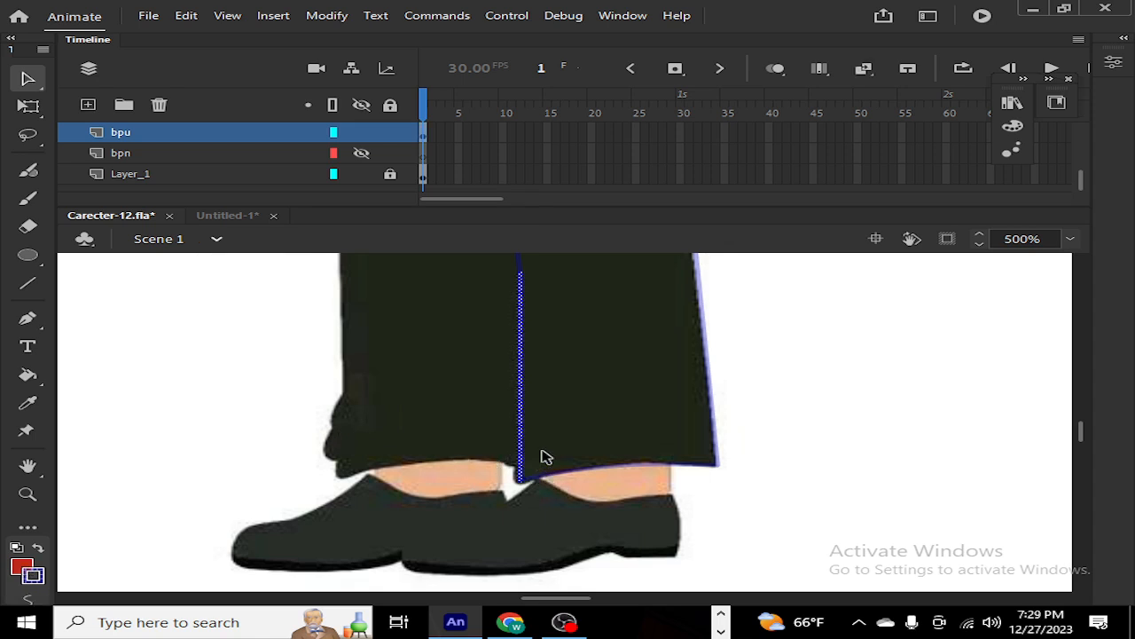
{"action": "left_click", "coordinate": [245, 414]}
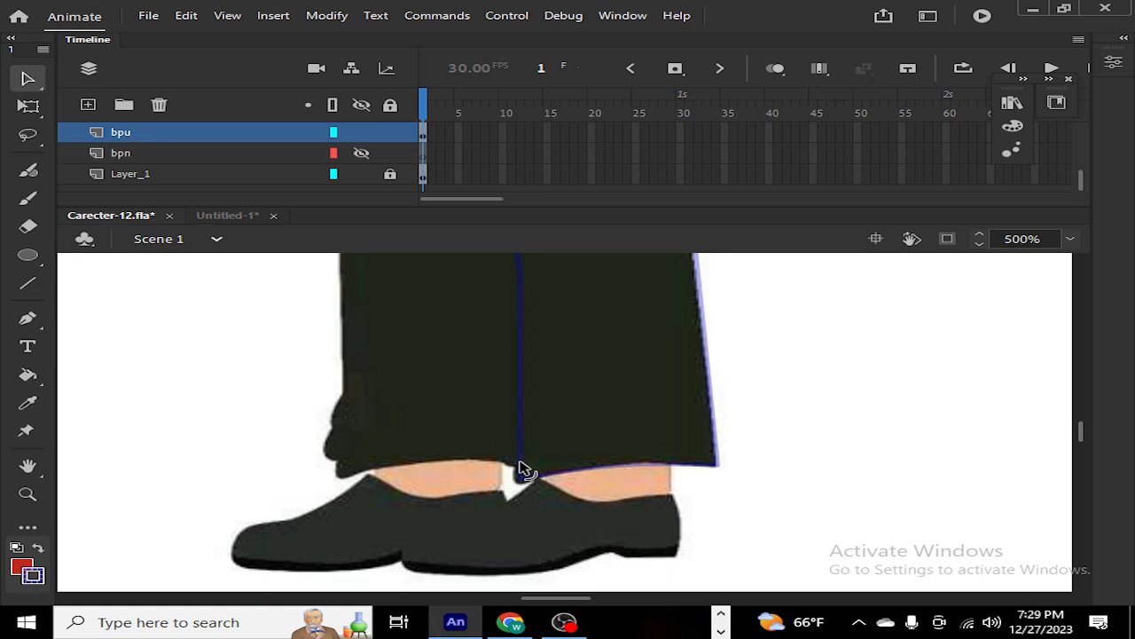
{"action": "left_click_drag", "start_coordinate": [521, 471], "coordinate": [505, 435]}
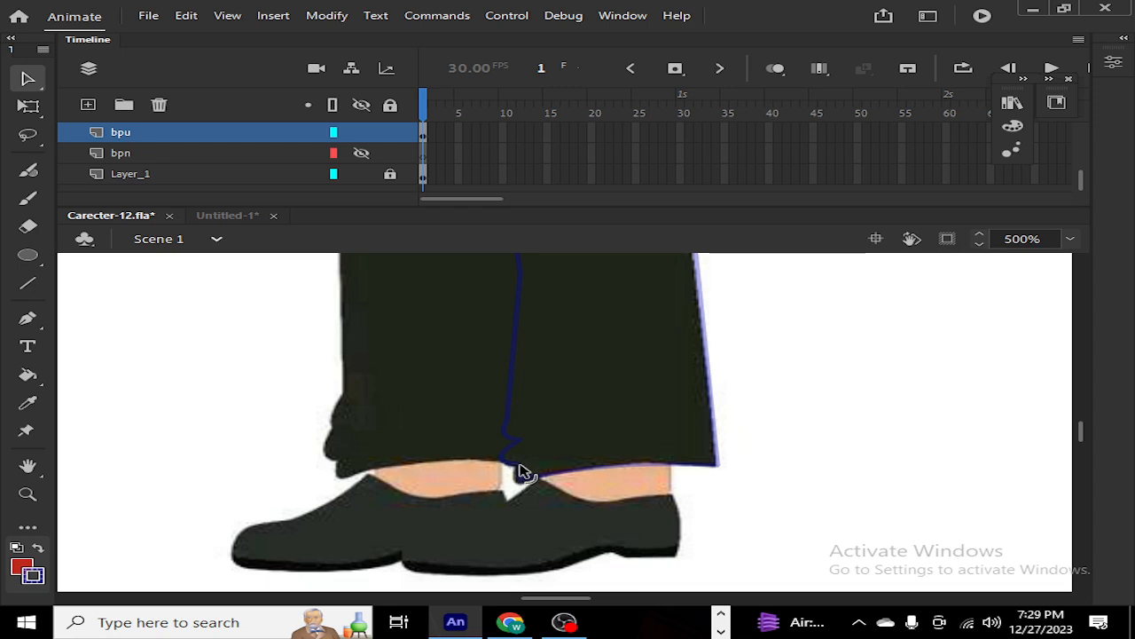
{"action": "left_click_drag", "start_coordinate": [521, 471], "coordinate": [509, 477]}
Step: Sample the dark trouser colour from the reference and fill the traced leg outline with it
{"action": "left_click_drag", "start_coordinate": [1084, 430], "coordinate": [1082, 422]}
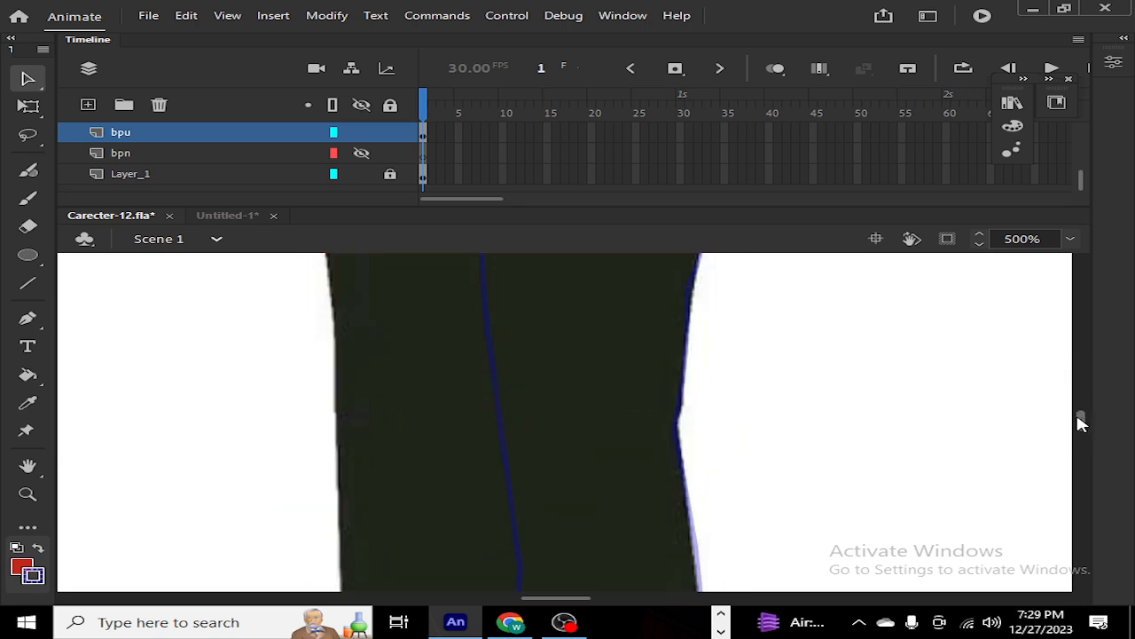
{"action": "left_click", "coordinate": [28, 403]}
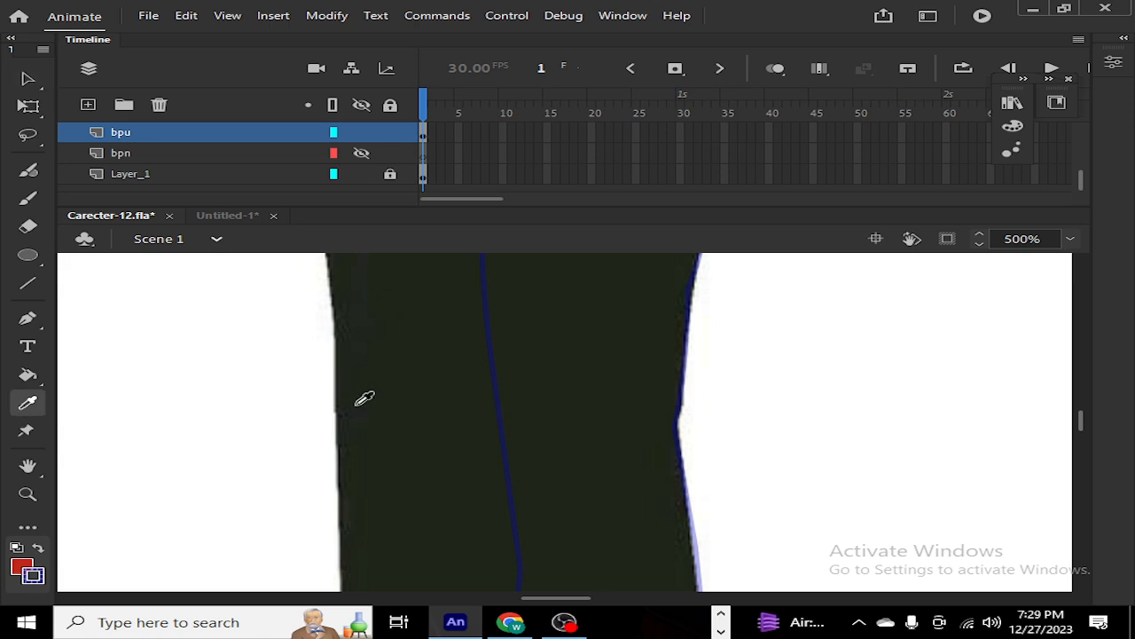
{"action": "left_click", "coordinate": [667, 435]}
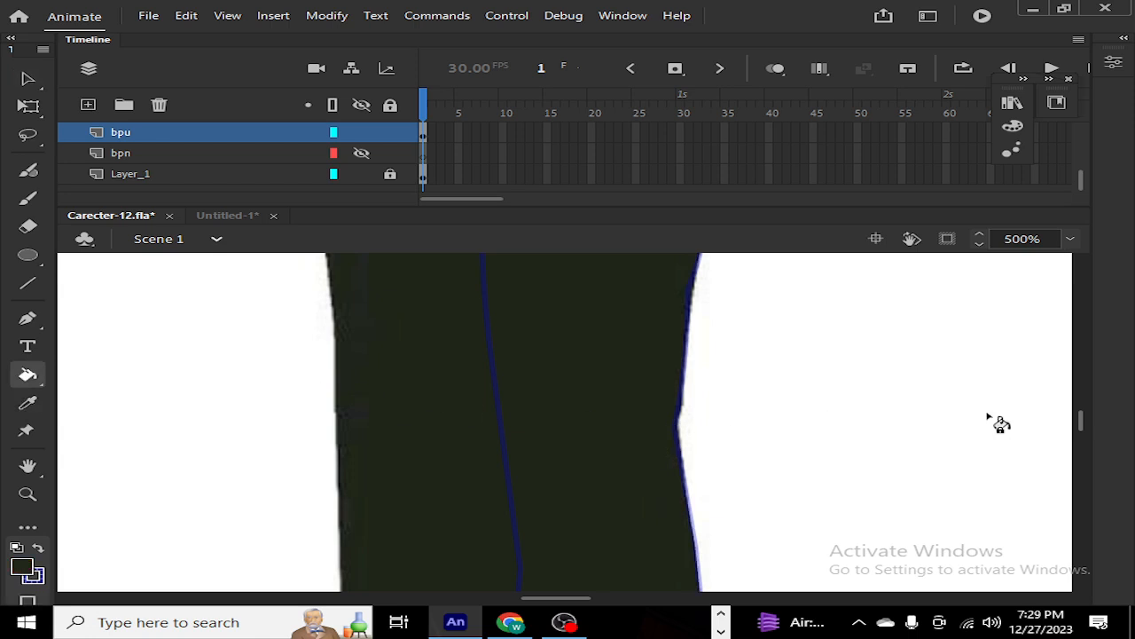
{"action": "mouse_move", "coordinate": [1084, 418]}
{"action": "left_mouse_down"}
{"action": "mouse_move", "coordinate": [1086, 437]}
{"action": "mouse_move", "coordinate": [1080, 406]}
{"action": "mouse_move", "coordinate": [1075, 434]}
{"action": "left_mouse_up"}
{"action": "mouse_move", "coordinate": [1077, 432]}
{"action": "left_mouse_down"}
{"action": "mouse_move", "coordinate": [1076, 415]}
{"action": "mouse_move", "coordinate": [1077, 437]}
{"action": "left_mouse_up"}
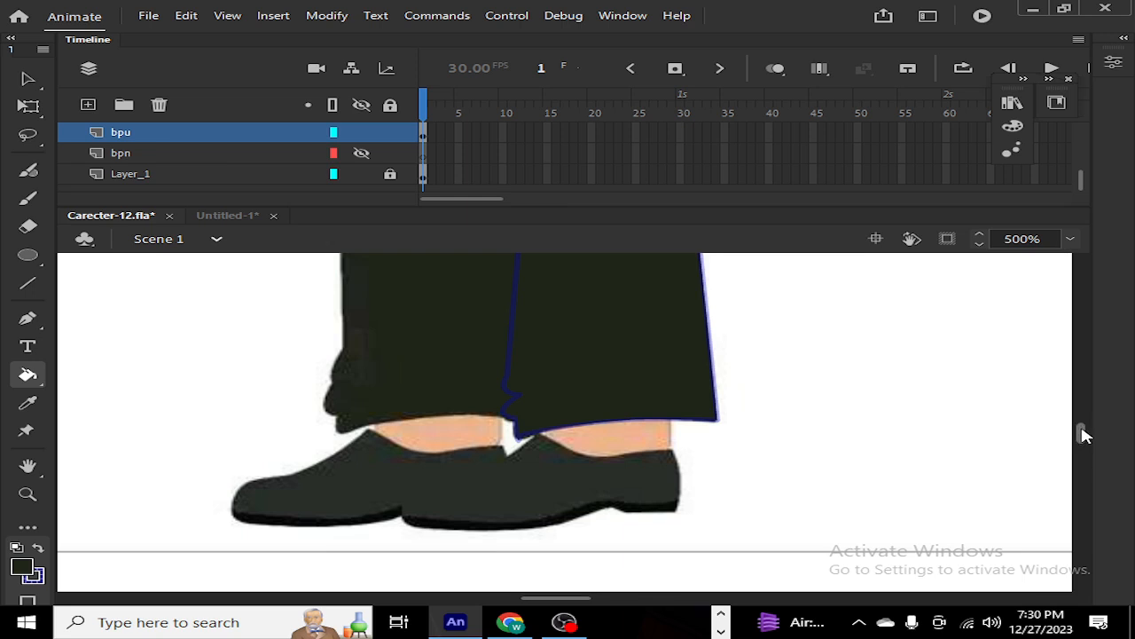
{"action": "left_click_drag", "start_coordinate": [1083, 429], "coordinate": [1087, 416]}
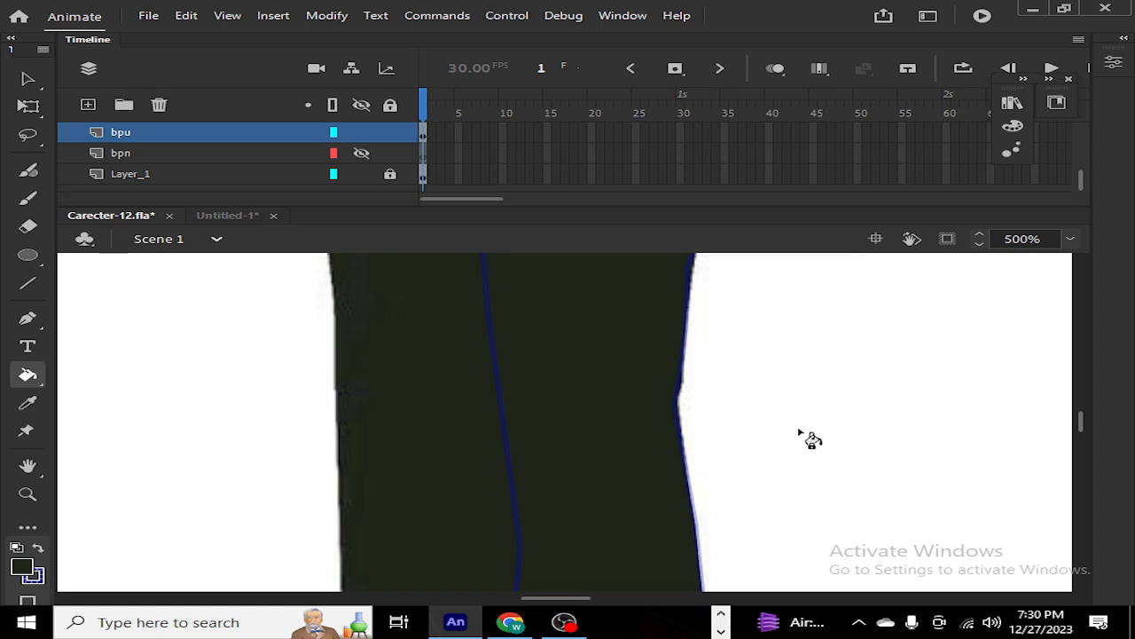
Step: Select and deselect the leg's fill and outline to check the traced shape against the whole figure
{"action": "key", "text": "v"}
{"action": "left_click", "coordinate": [560, 495]}
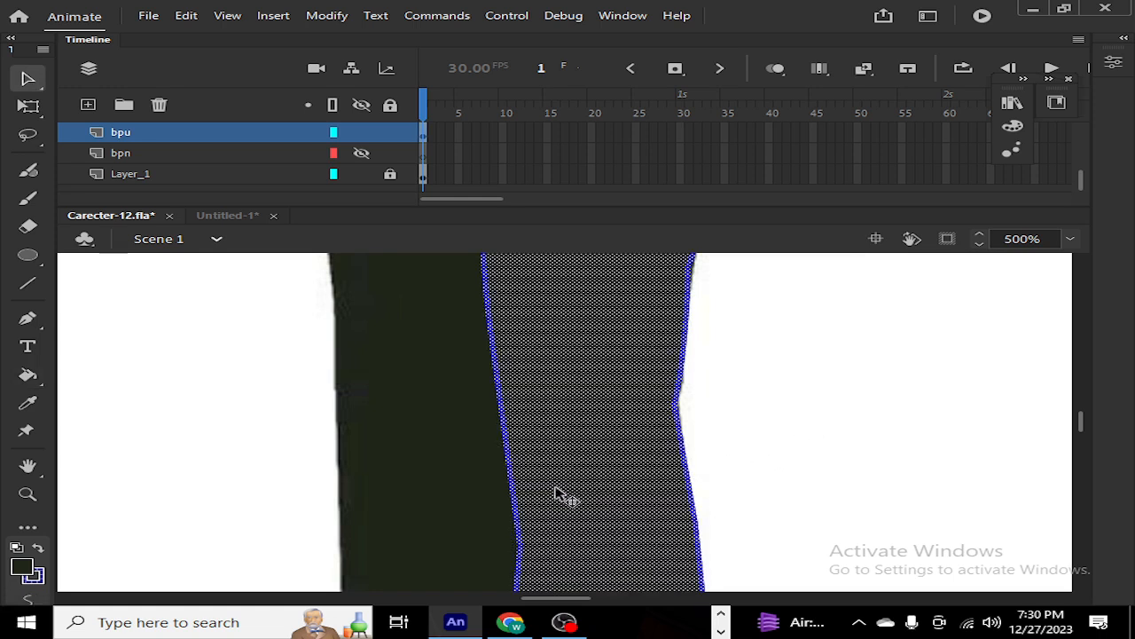
{"action": "key", "text": "ctrl+equal"}
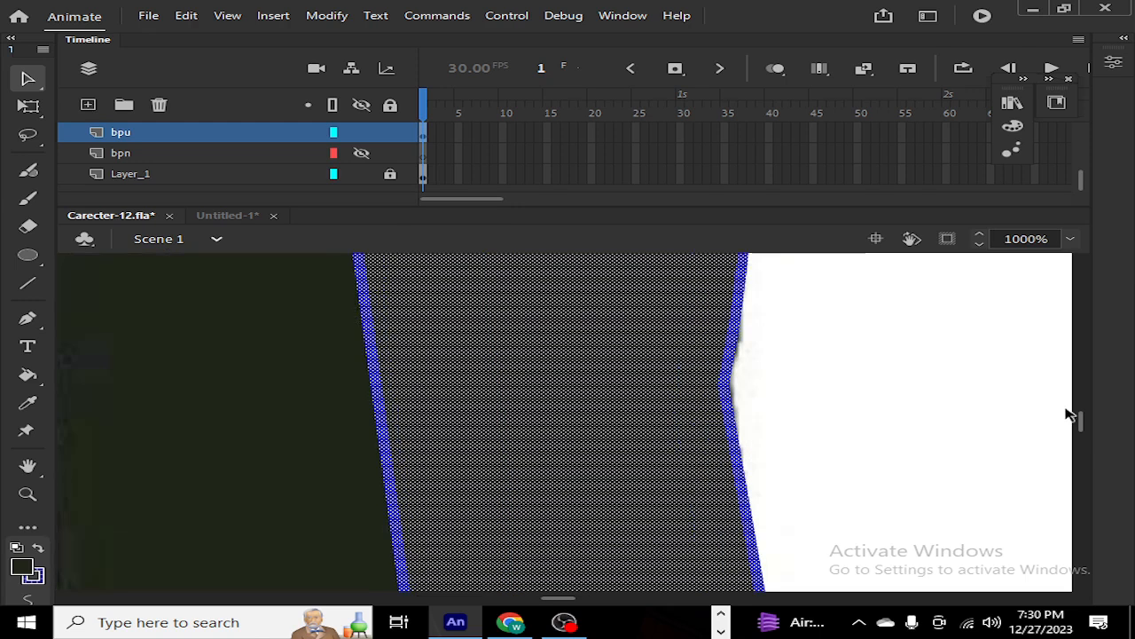
{"action": "key", "text": "ctrl+minus"}
{"action": "key", "text": "ctrl+minus"}
{"action": "key", "text": "ctrl+minus"}
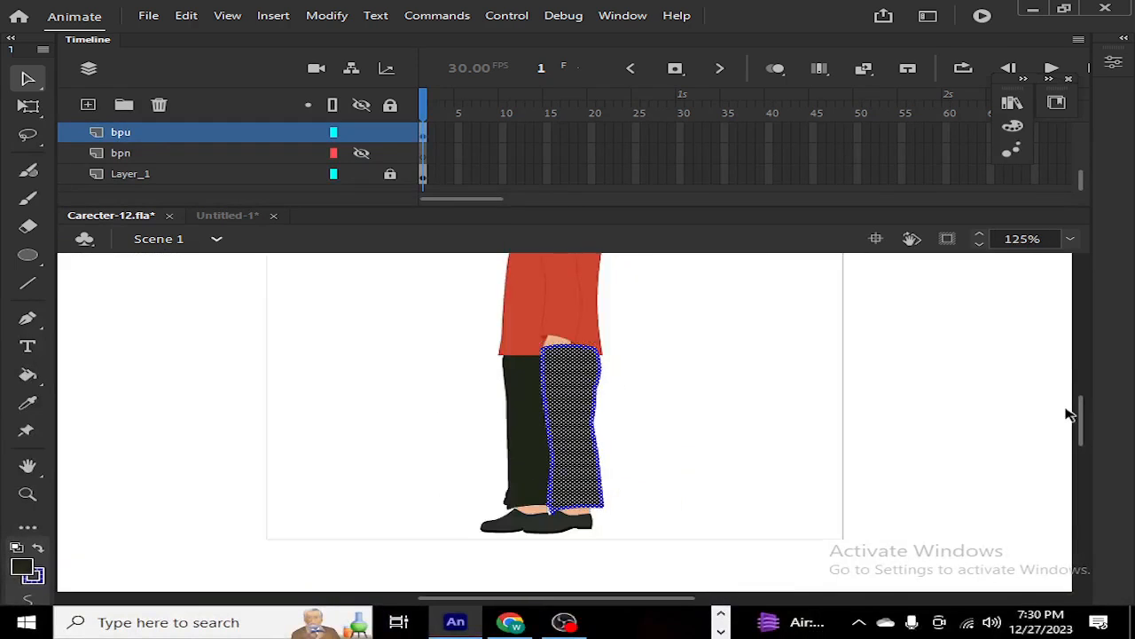
{"action": "left_click", "coordinate": [667, 469]}
{"action": "left_click", "coordinate": [578, 465]}
{"action": "left_click", "coordinate": [664, 464]}
{"action": "left_click", "coordinate": [568, 476]}
{"action": "left_click", "coordinate": [652, 441]}
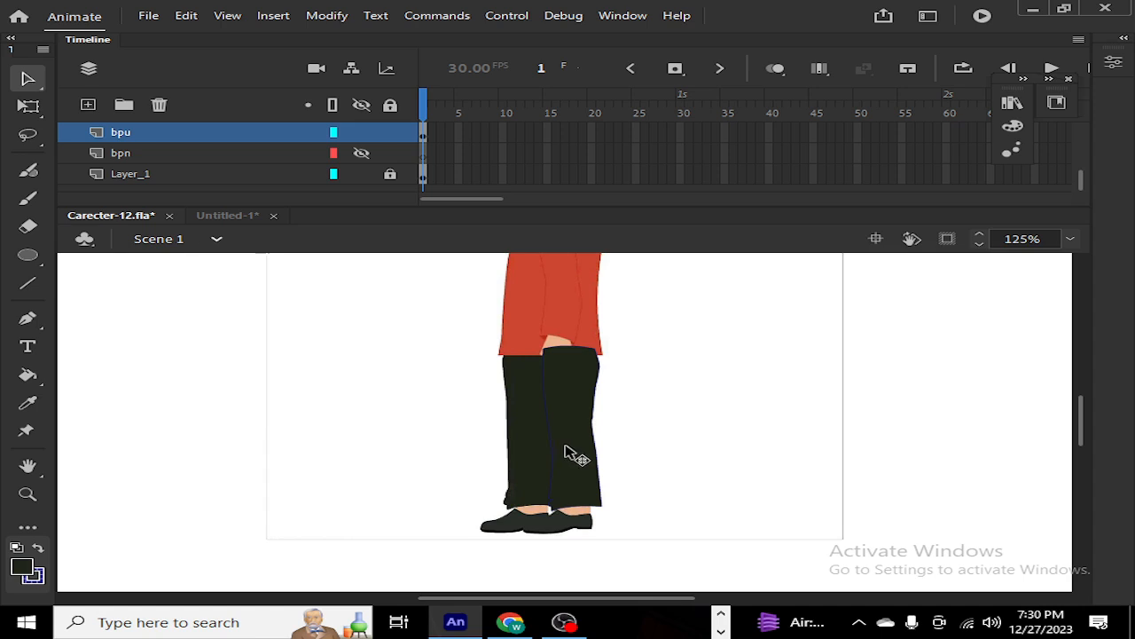
Step: Draw a straight line across the knee of the front trouser leg to divide the upper part from the lower part
{"action": "left_click", "coordinate": [27, 283]}
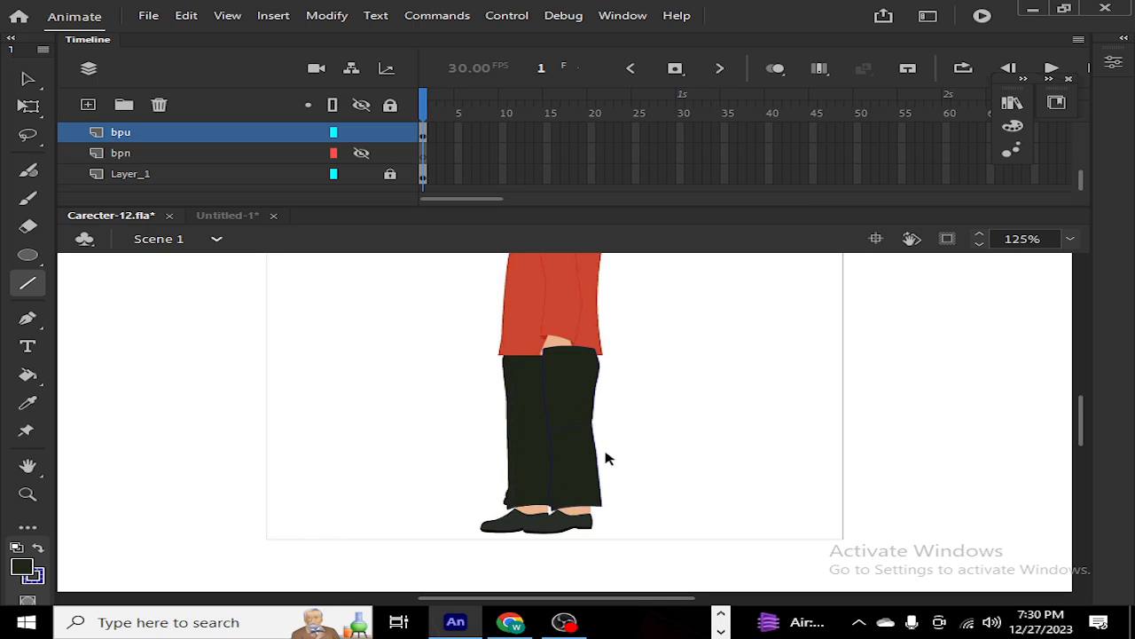
{"action": "scroll", "coordinate": [606, 457], "scroll_direction": "up", "scroll_amount": 2}
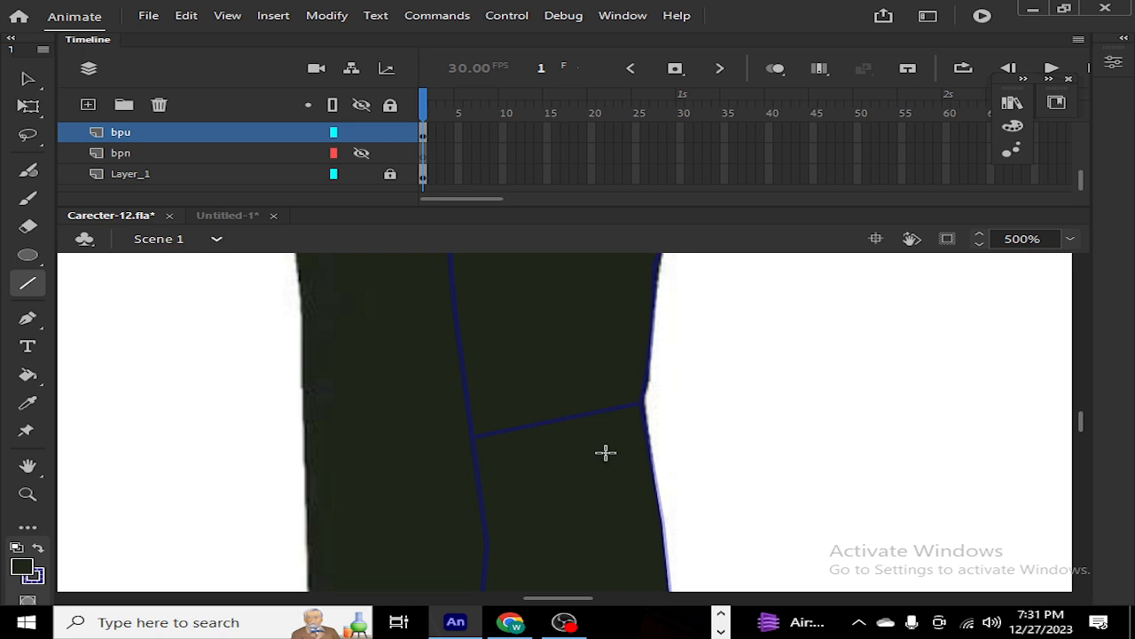
{"action": "key", "text": "v"}
Step: Try moving the lower trouser leg shape aside, undo the move and deselect it
{"action": "left_click", "coordinate": [588, 483]}
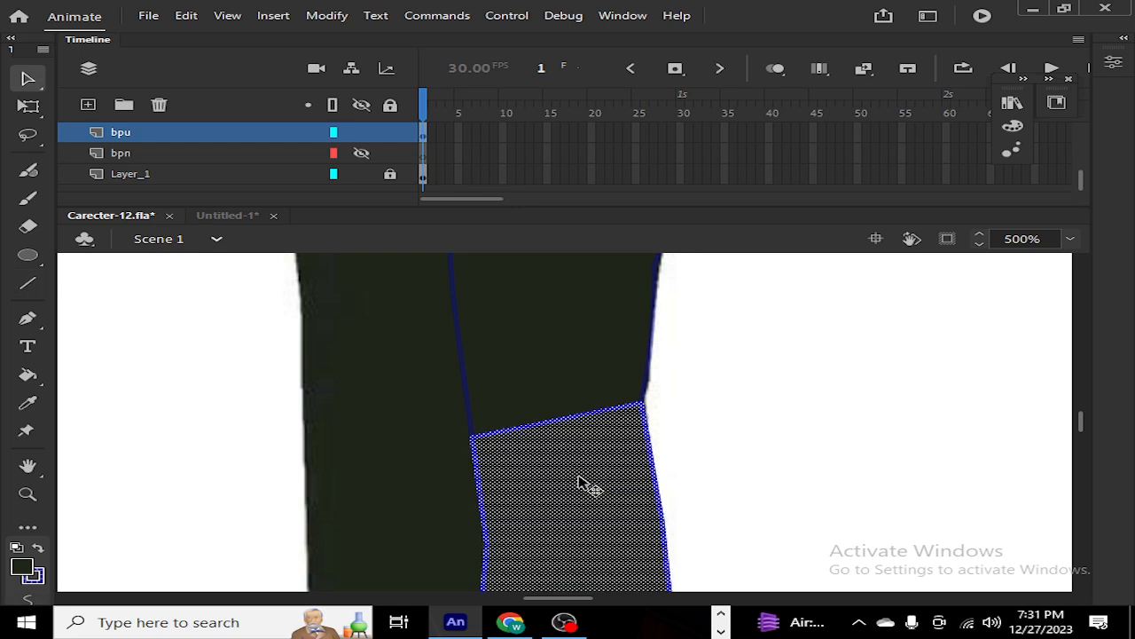
{"action": "left_click_drag", "start_coordinate": [873, 517], "coordinate": [881, 517]}
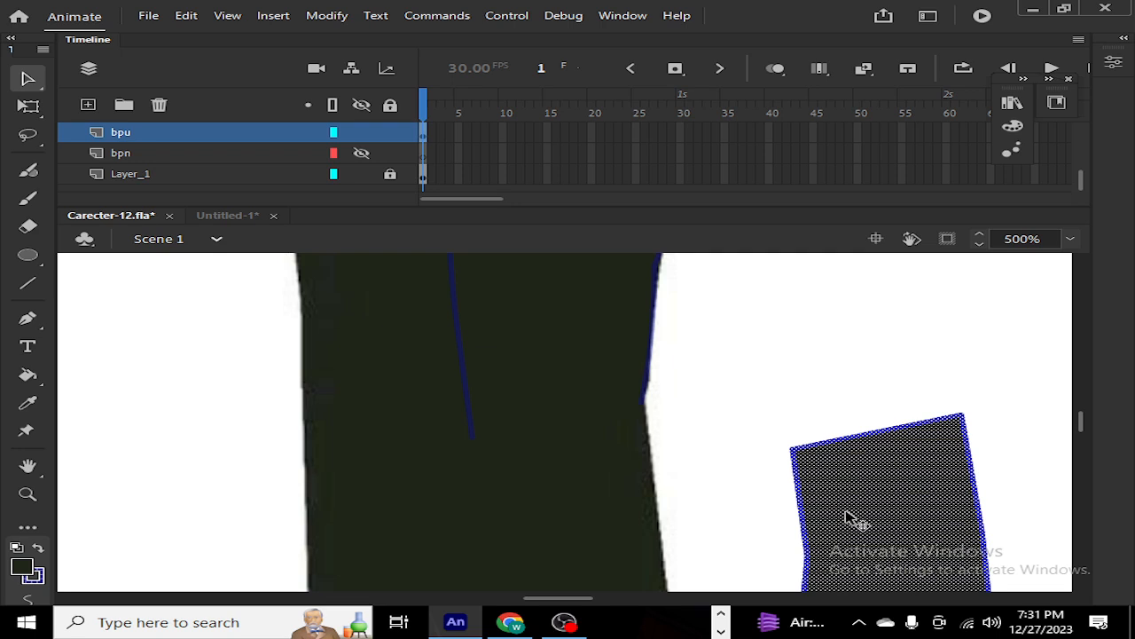
{"action": "key", "text": "ctrl+z"}
{"action": "left_click", "coordinate": [905, 433]}
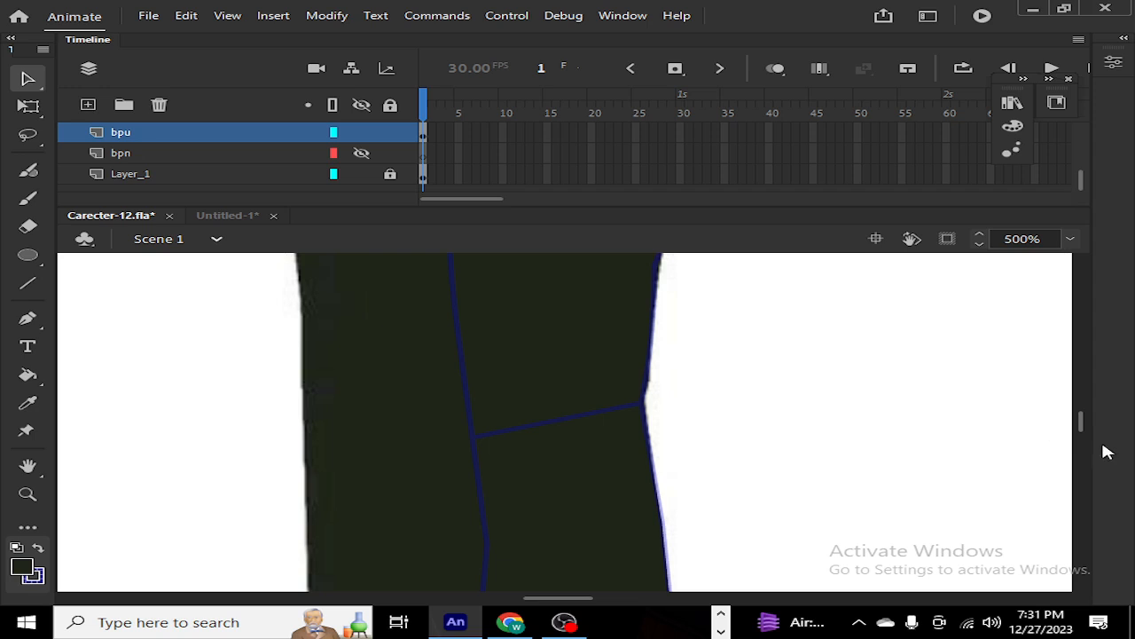
Step: Bend the knee line of the front trouser leg upward into an arc and check the leg from knee to hem
{"action": "scroll", "coordinate": [1089, 438], "scroll_direction": "down", "scroll_amount": 3}
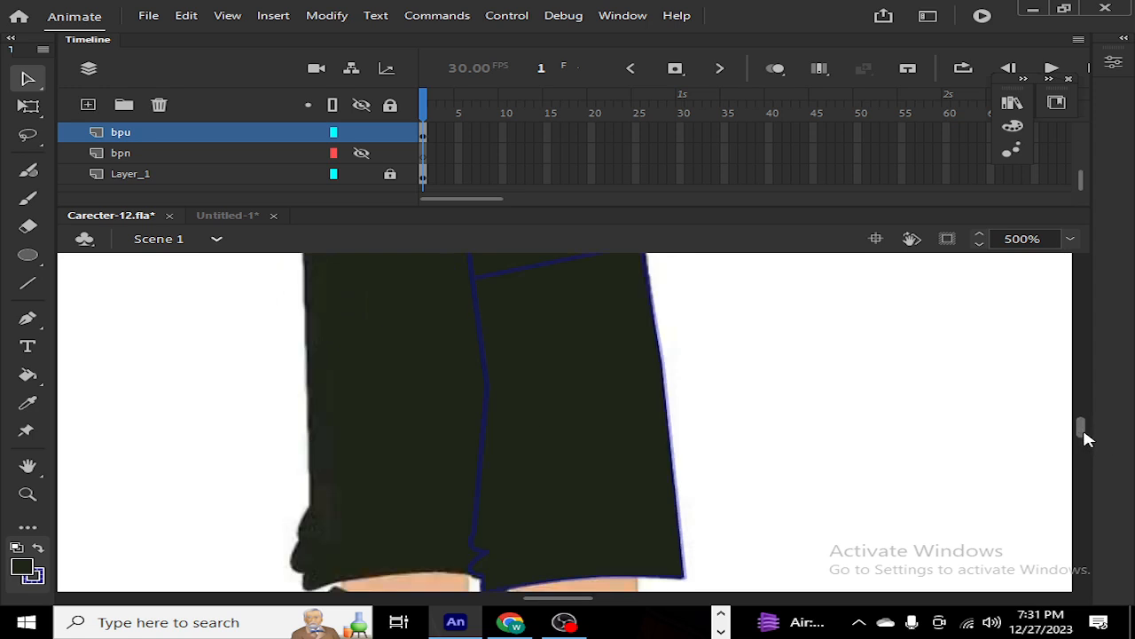
{"action": "scroll", "coordinate": [1089, 438], "scroll_direction": "up", "scroll_amount": 5}
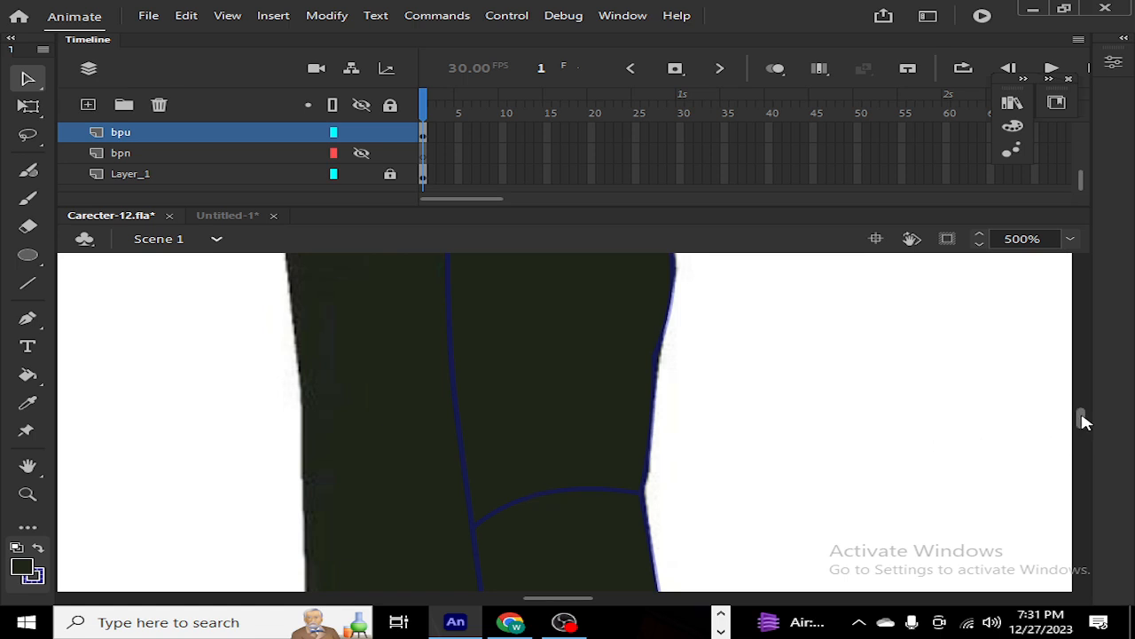
{"action": "scroll", "coordinate": [1088, 441], "scroll_direction": "down", "scroll_amount": 5}
{"action": "scroll", "coordinate": [1087, 436], "scroll_direction": "up", "scroll_amount": 3}
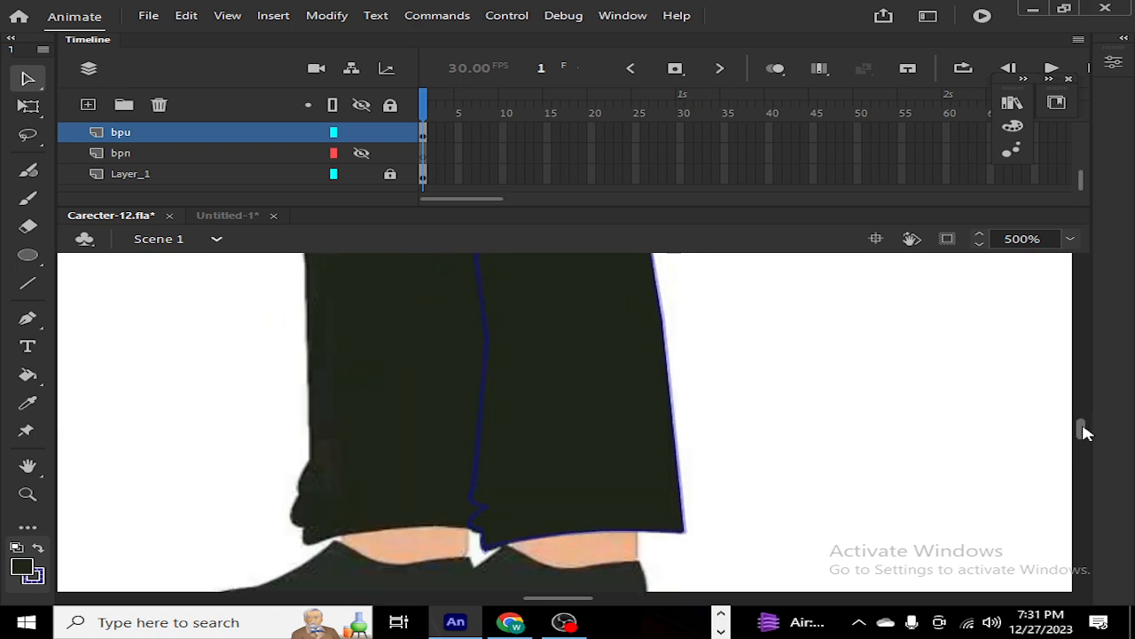
{"action": "scroll", "coordinate": [1085, 431], "scroll_direction": "up", "scroll_amount": 5}
{"action": "scroll", "coordinate": [1085, 429], "scroll_direction": "down", "scroll_amount": 6}
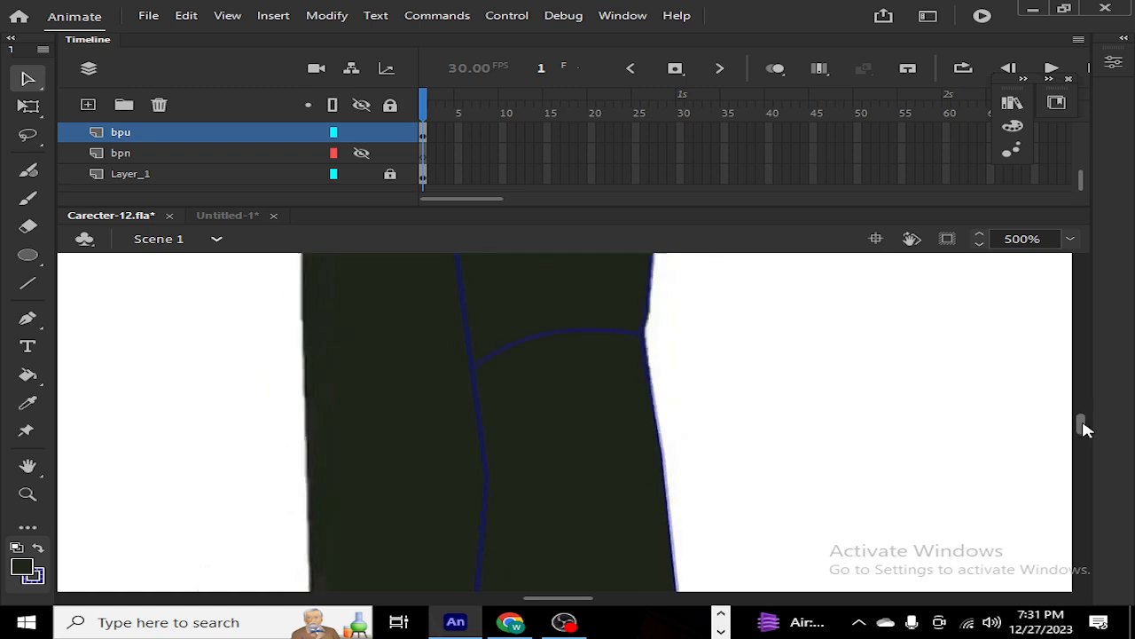
{"action": "scroll", "coordinate": [1086, 431], "scroll_direction": "down", "scroll_amount": 3}
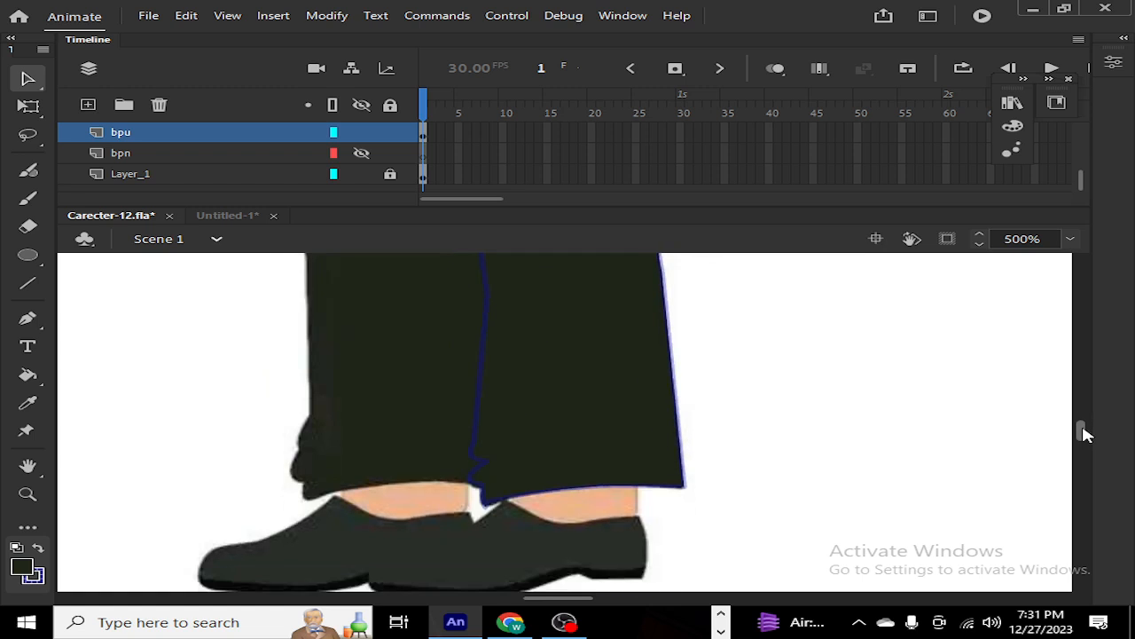
{"action": "scroll", "coordinate": [1085, 433], "scroll_direction": "up", "scroll_amount": 5}
{"action": "scroll", "coordinate": [1084, 424], "scroll_direction": "down", "scroll_amount": 1}
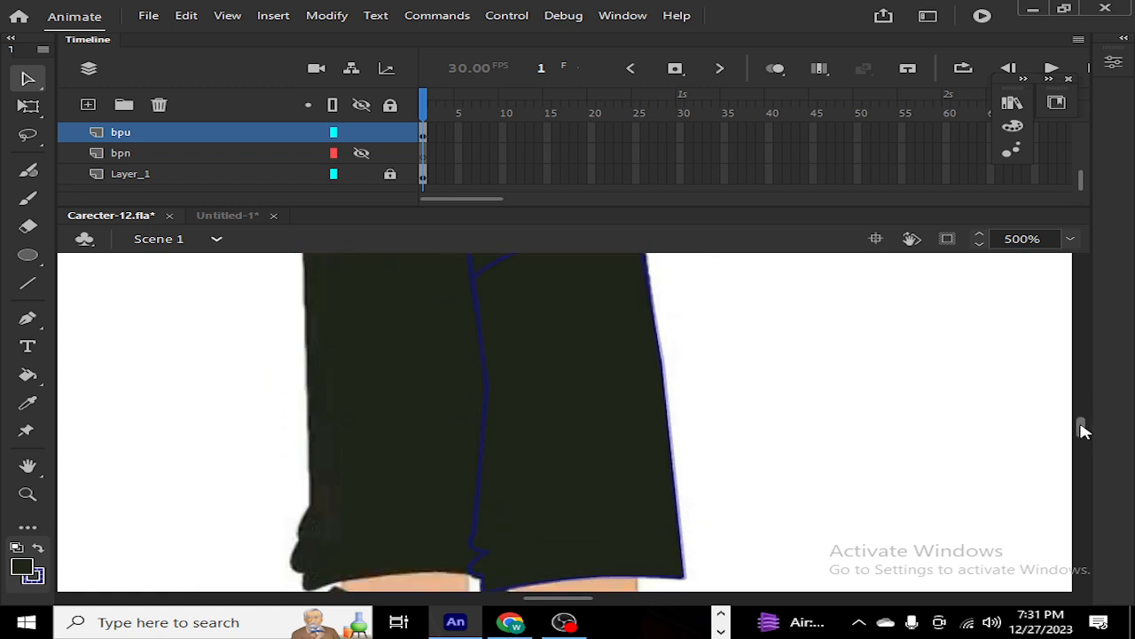
Step: Cut the lower trouser leg shape from the bpu layer and select the bpn layer
{"action": "left_click", "coordinate": [595, 521]}
{"action": "key", "text": "Delete"}
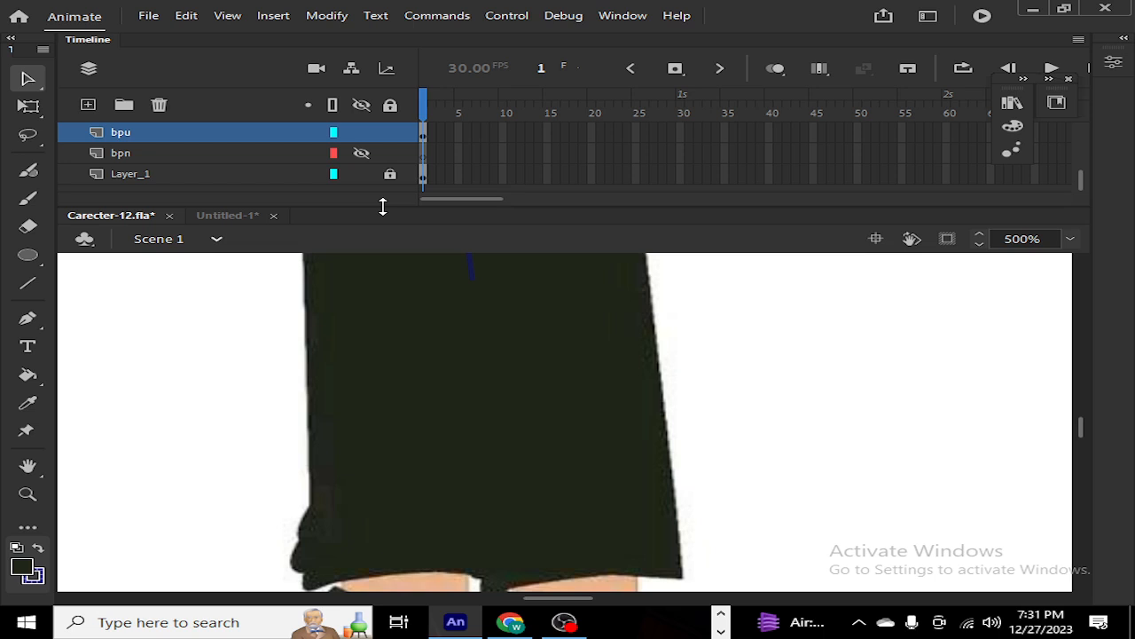
{"action": "left_click_drag", "start_coordinate": [382, 218], "coordinate": [360, 433]}
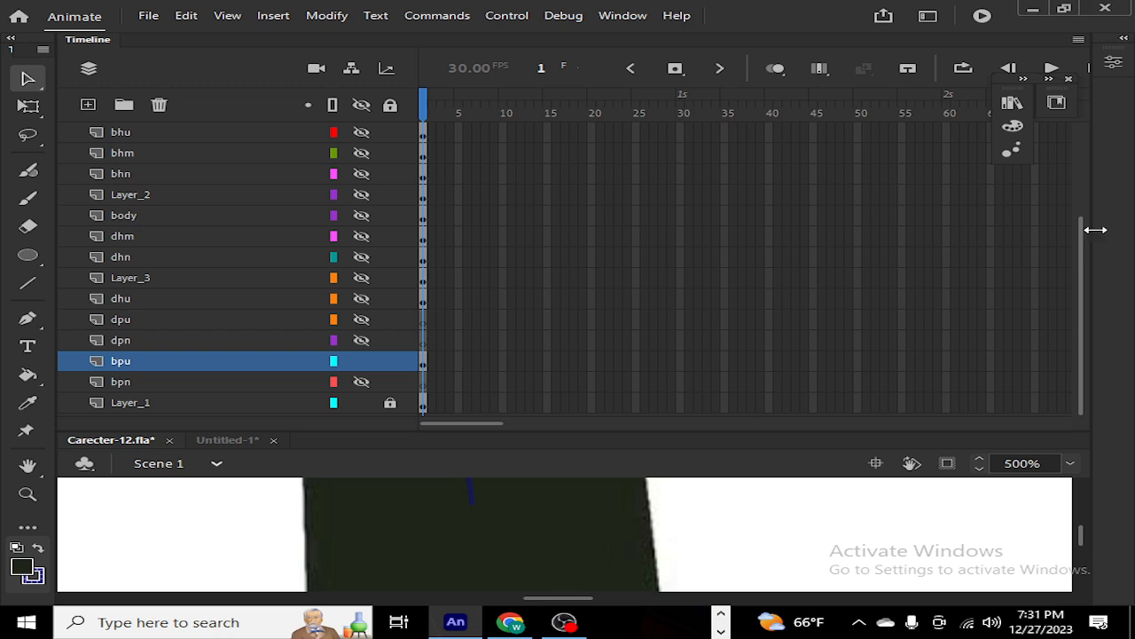
{"action": "left_click_drag", "start_coordinate": [1083, 246], "coordinate": [1058, 131]}
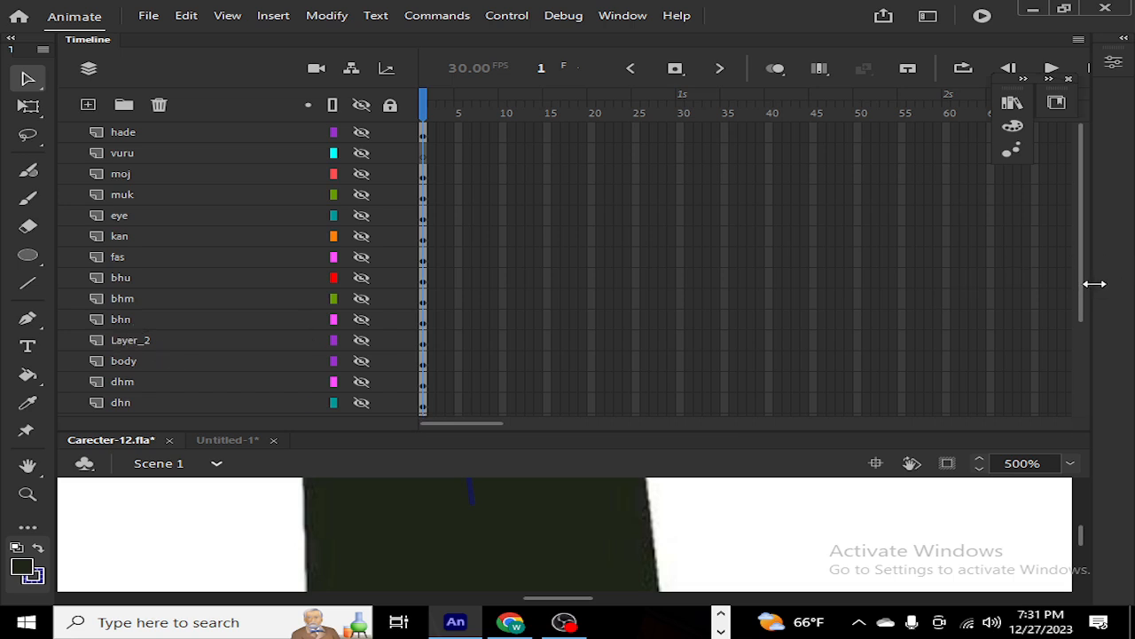
{"action": "scroll", "coordinate": [1077, 355], "scroll_direction": "down", "scroll_amount": 1}
{"action": "scroll", "coordinate": [1077, 368], "scroll_direction": "down", "scroll_amount": 2}
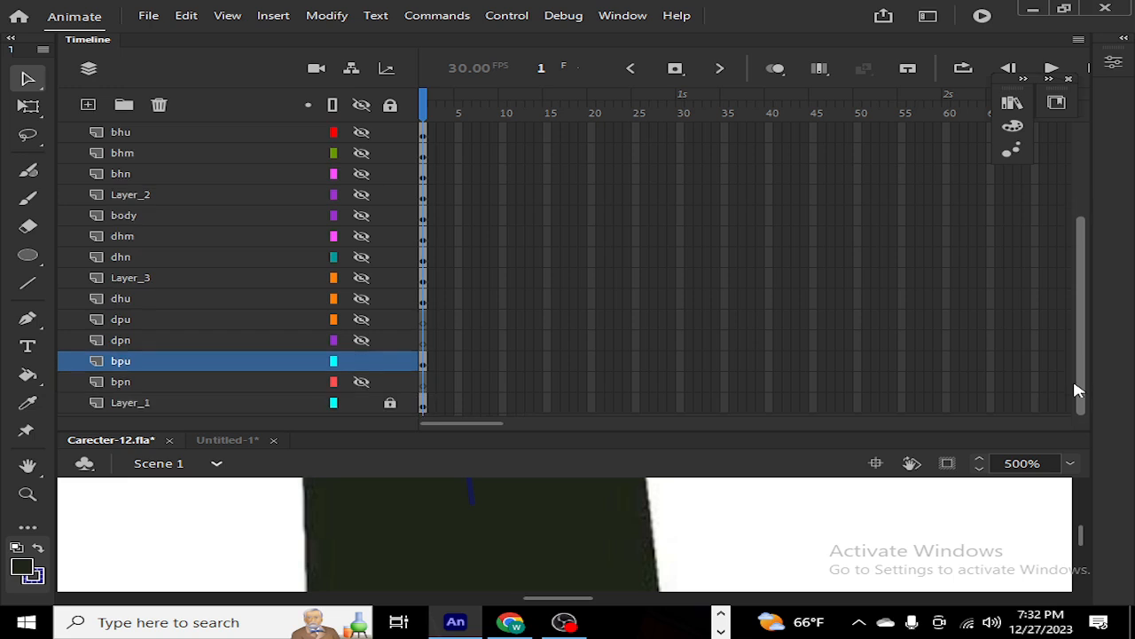
{"action": "left_click", "coordinate": [136, 384]}
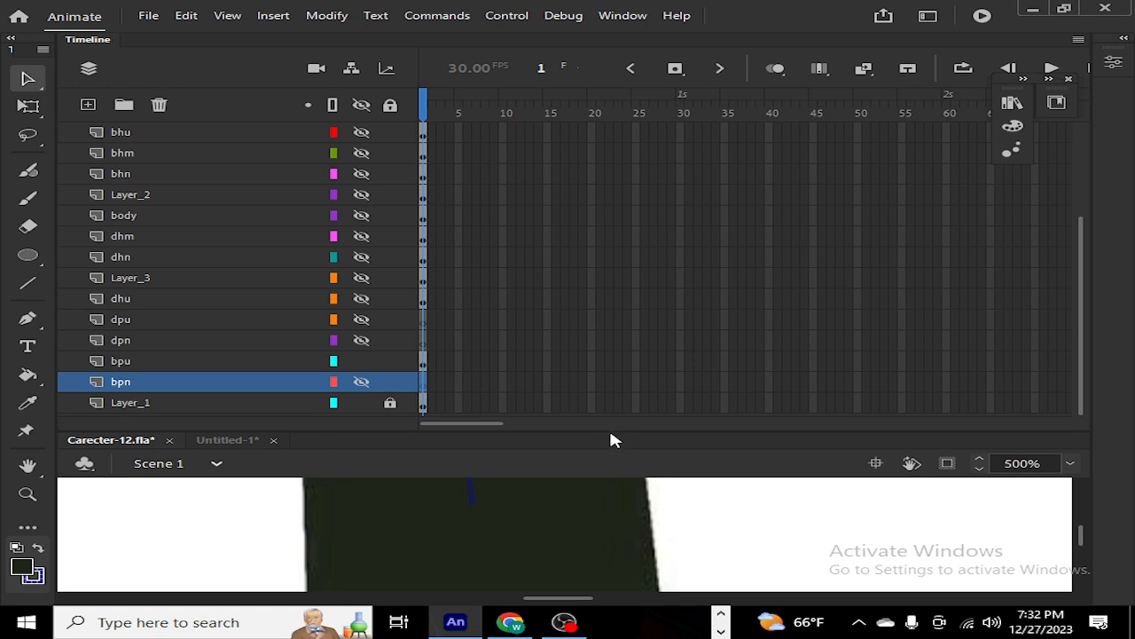
Step: Unhide the bpn layer and check the lower leg area on the stage
{"action": "left_click_drag", "start_coordinate": [611, 432], "coordinate": [624, 128]}
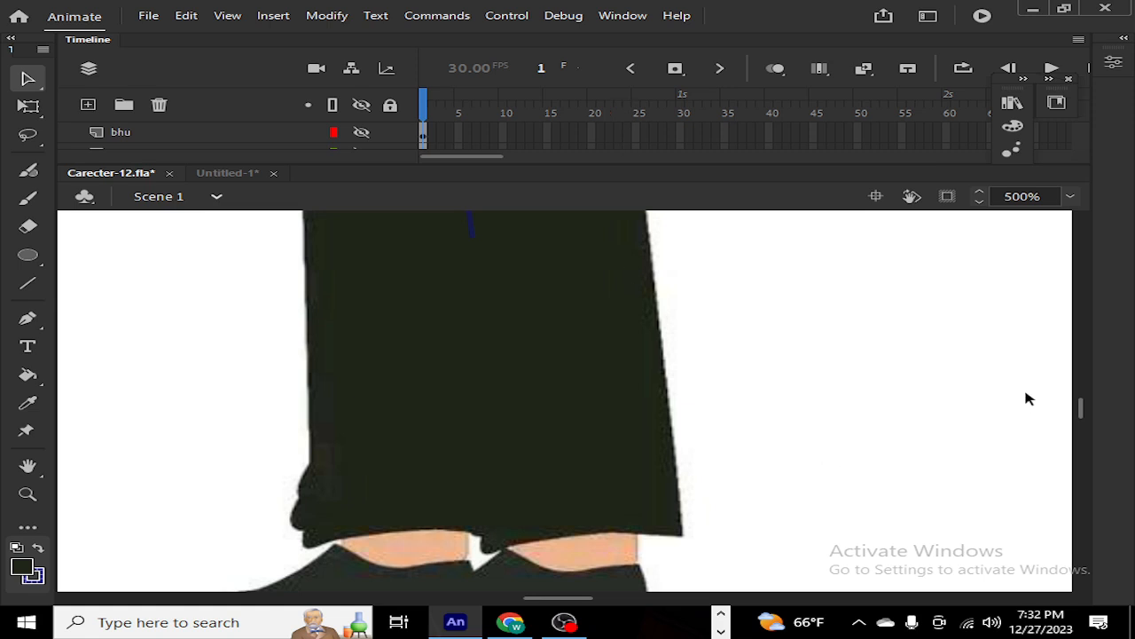
{"action": "mouse_move", "coordinate": [1080, 406]}
{"action": "left_mouse_down"}
{"action": "mouse_move", "coordinate": [1080, 390]}
{"action": "mouse_move", "coordinate": [1081, 415]}
{"action": "left_mouse_up"}
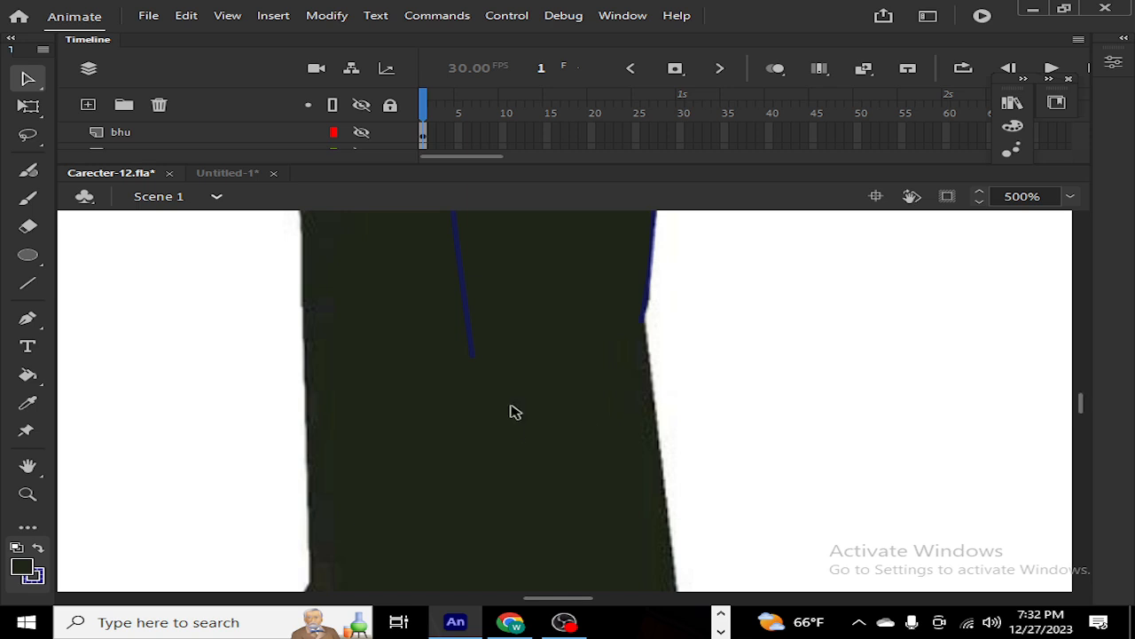
{"action": "left_click_drag", "start_coordinate": [542, 163], "coordinate": [560, 499]}
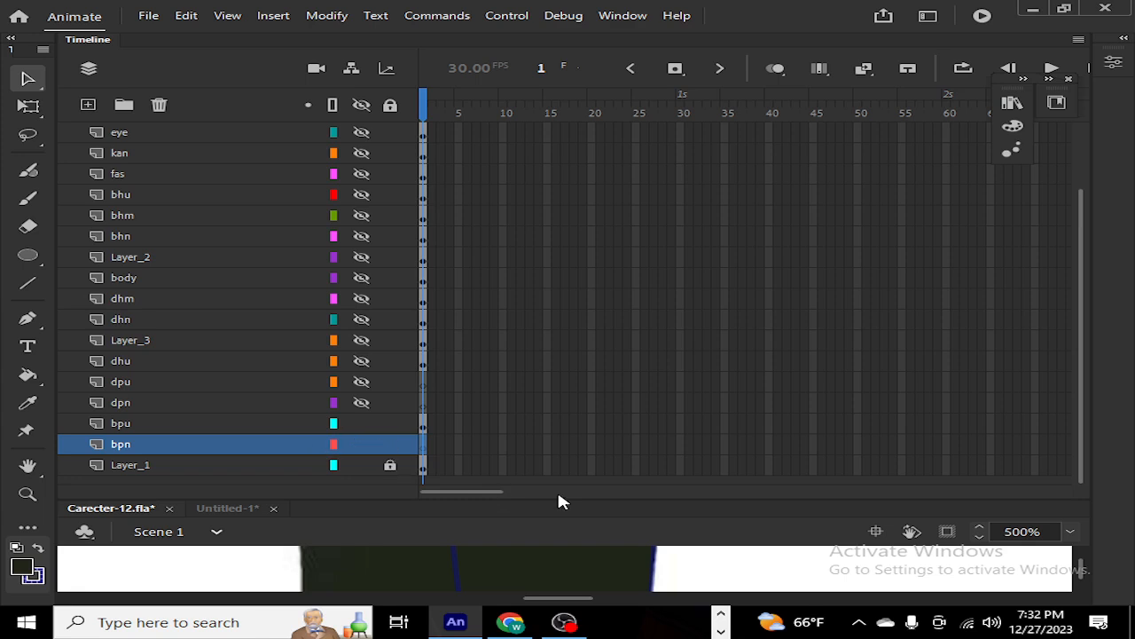
{"action": "left_click_drag", "start_coordinate": [558, 498], "coordinate": [563, 151]}
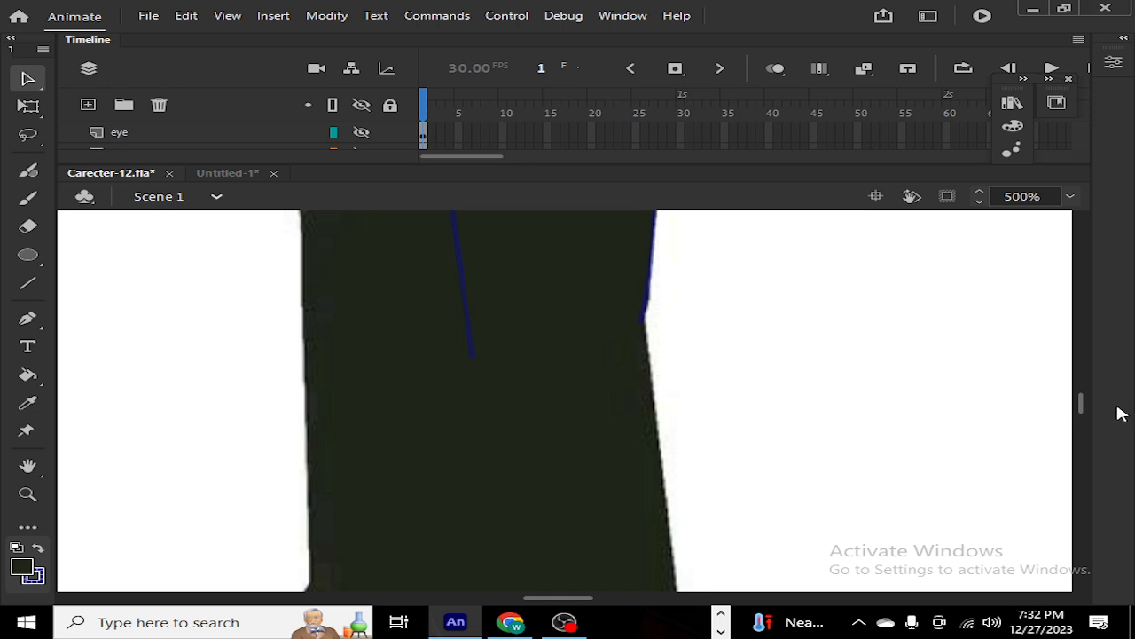
{"action": "scroll", "coordinate": [1082, 404], "scroll_direction": "down", "scroll_amount": 5}
{"action": "scroll", "coordinate": [1078, 408], "scroll_direction": "up", "scroll_amount": 3}
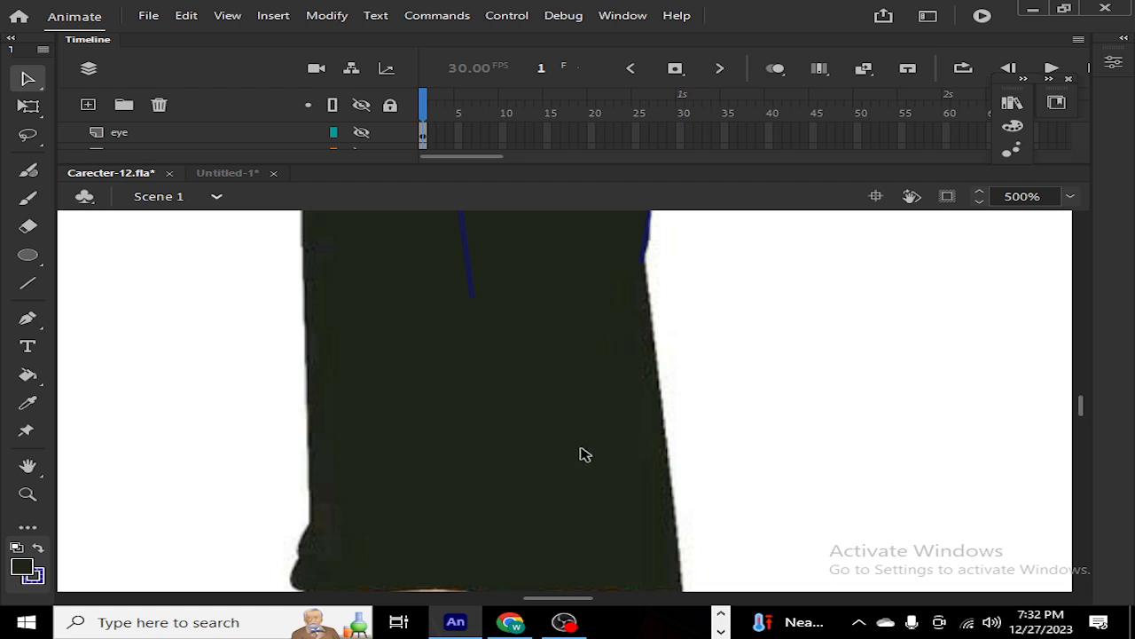
{"action": "left_click", "coordinate": [540, 226]}
{"action": "double_click", "coordinate": [541, 235]}
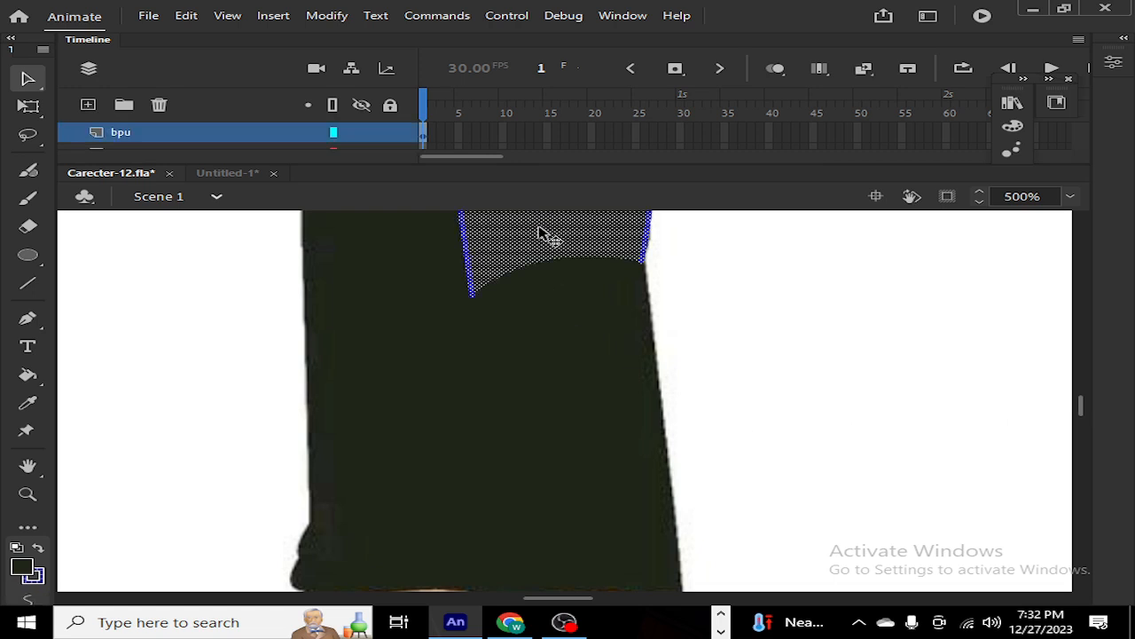
{"action": "key", "text": "Delete"}
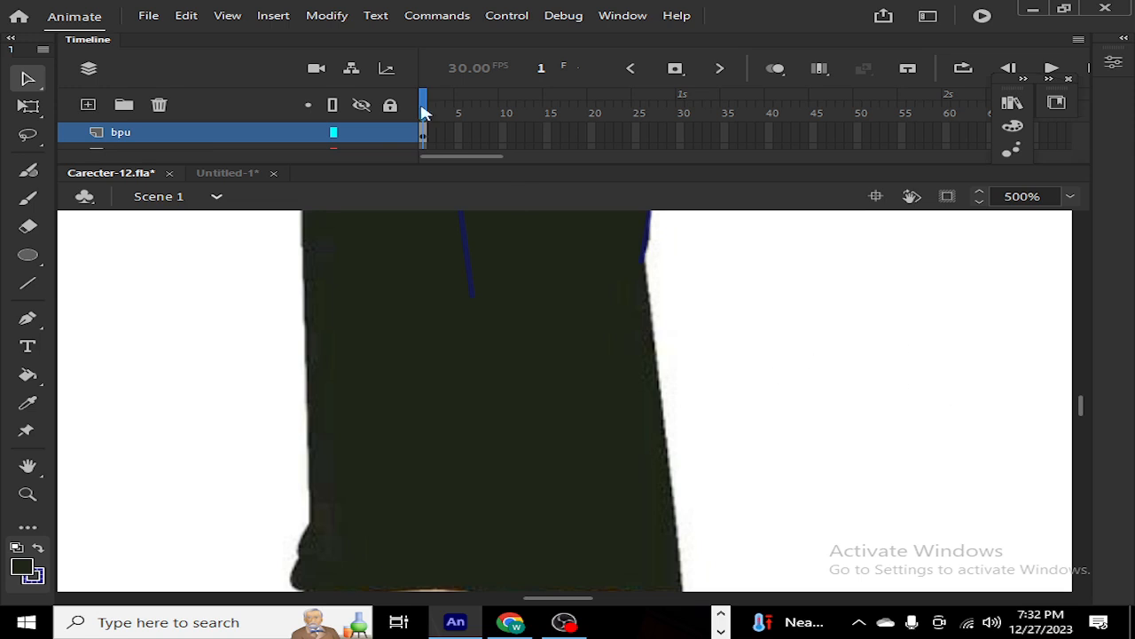
{"action": "left_click", "coordinate": [361, 106]}
{"action": "left_click", "coordinate": [363, 106]}
{"action": "left_click_drag", "start_coordinate": [385, 164], "coordinate": [346, 185]}
{"action": "left_click", "coordinate": [341, 493]}
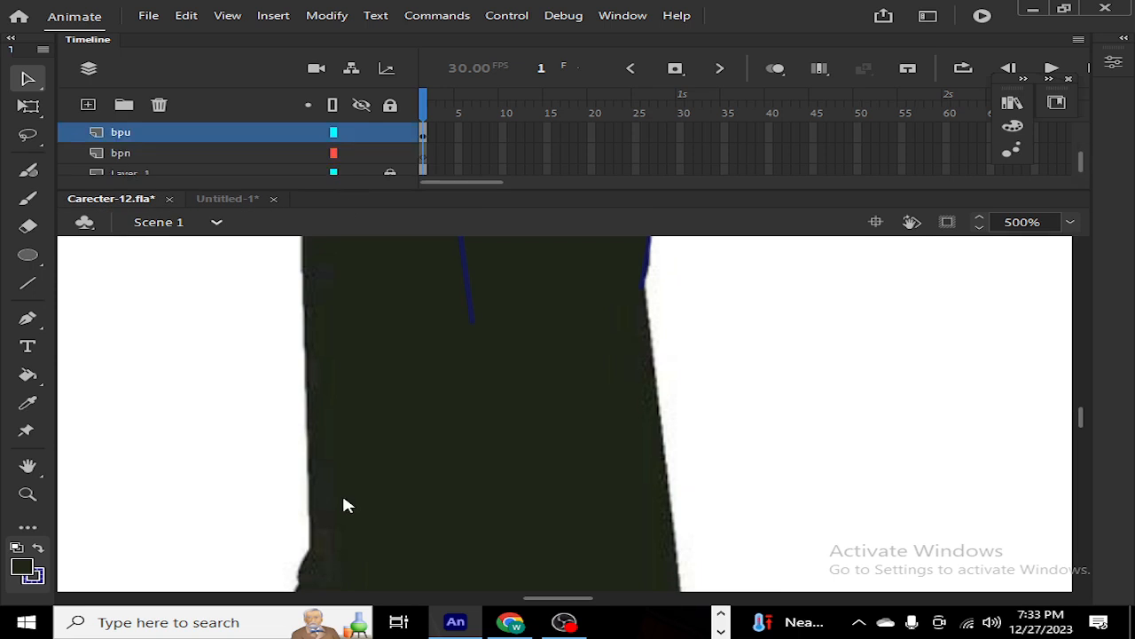
Step: Undo the bpn visibility change and the removal of the lower trouser leg shape
{"action": "key", "text": "ctrl+z"}
{"action": "key", "text": "ctrl+z"}
{"action": "key", "text": "ctrl+z"}
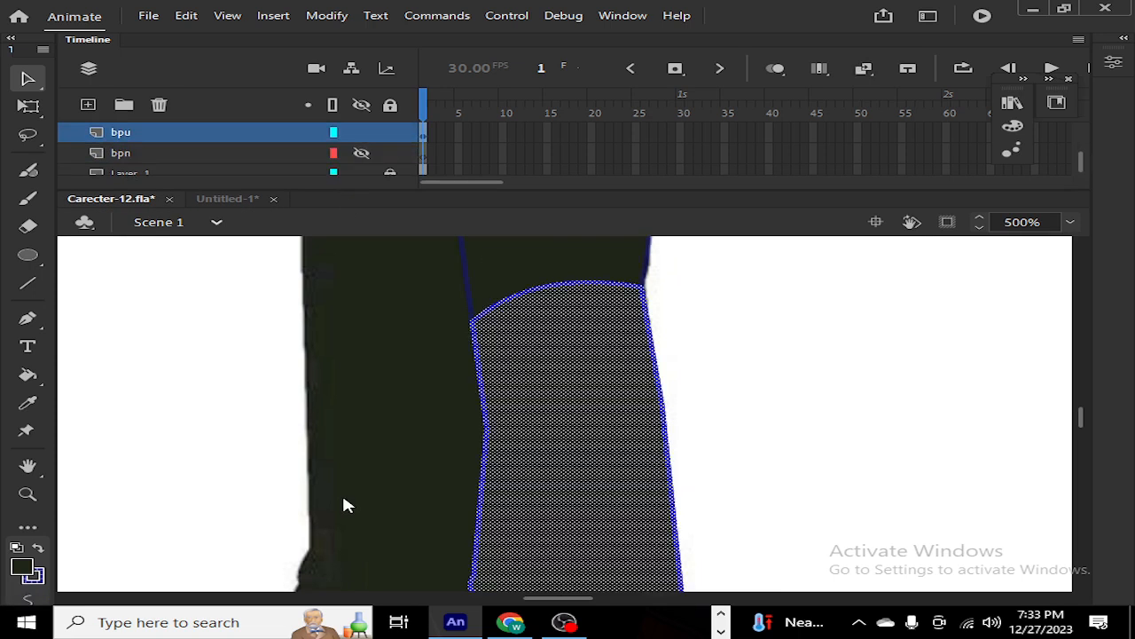
Step: Move the lower trouser leg shape from the bpu layer to the unhidden bpn layer, keeping it in place
{"action": "left_click", "coordinate": [861, 497]}
{"action": "left_click", "coordinate": [606, 504]}
{"action": "key", "text": "Delete"}
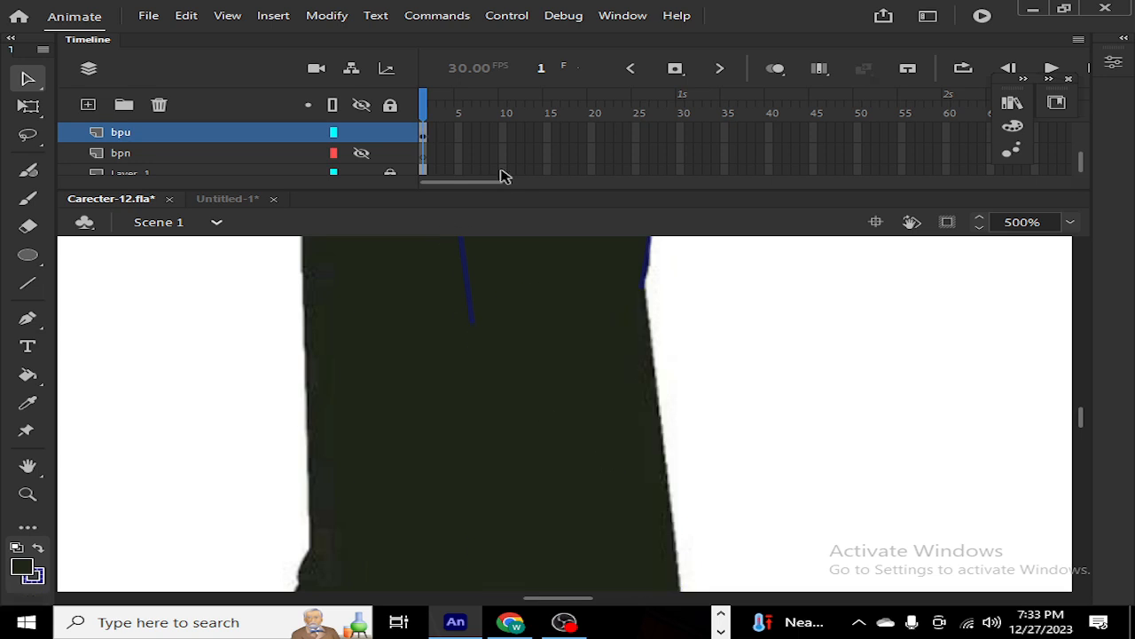
{"action": "left_click", "coordinate": [161, 158]}
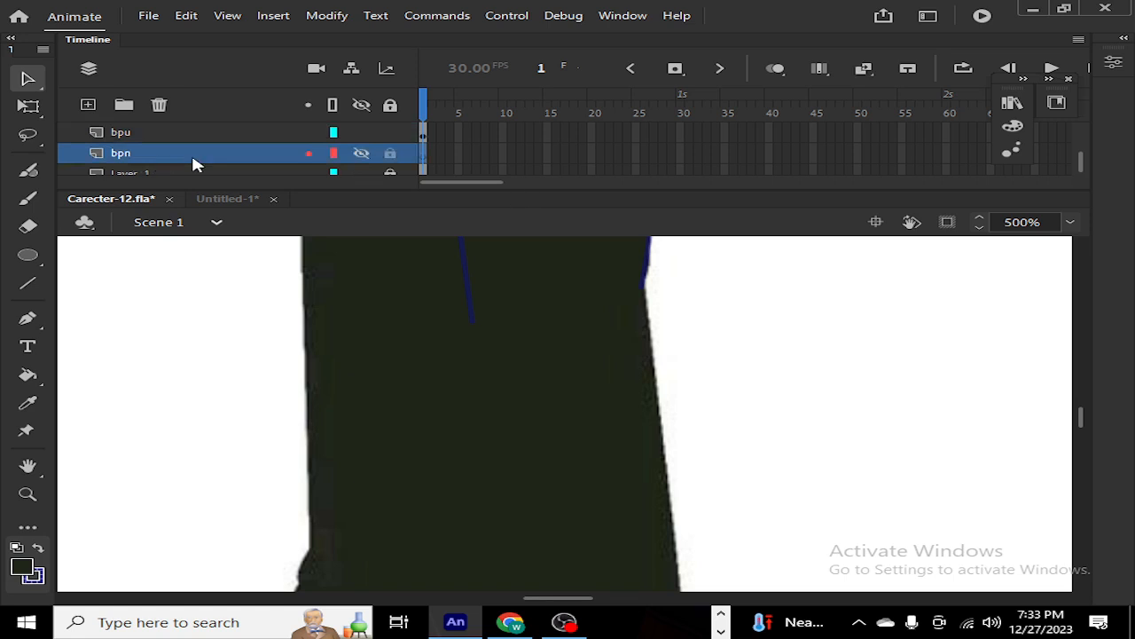
{"action": "left_click", "coordinate": [257, 163]}
{"action": "left_click", "coordinate": [756, 398]}
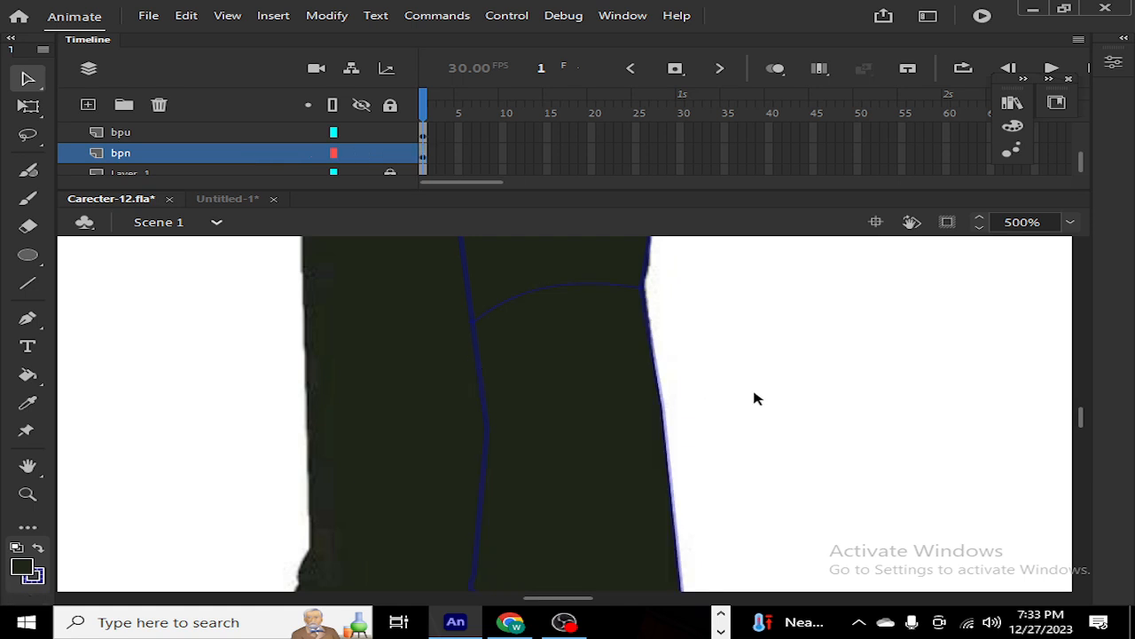
Step: Outline the front shoe with straight lines on the bpn layer, ending with a heel line that meets the trouser hem
{"action": "left_click_drag", "start_coordinate": [1080, 416], "coordinate": [1083, 425]}
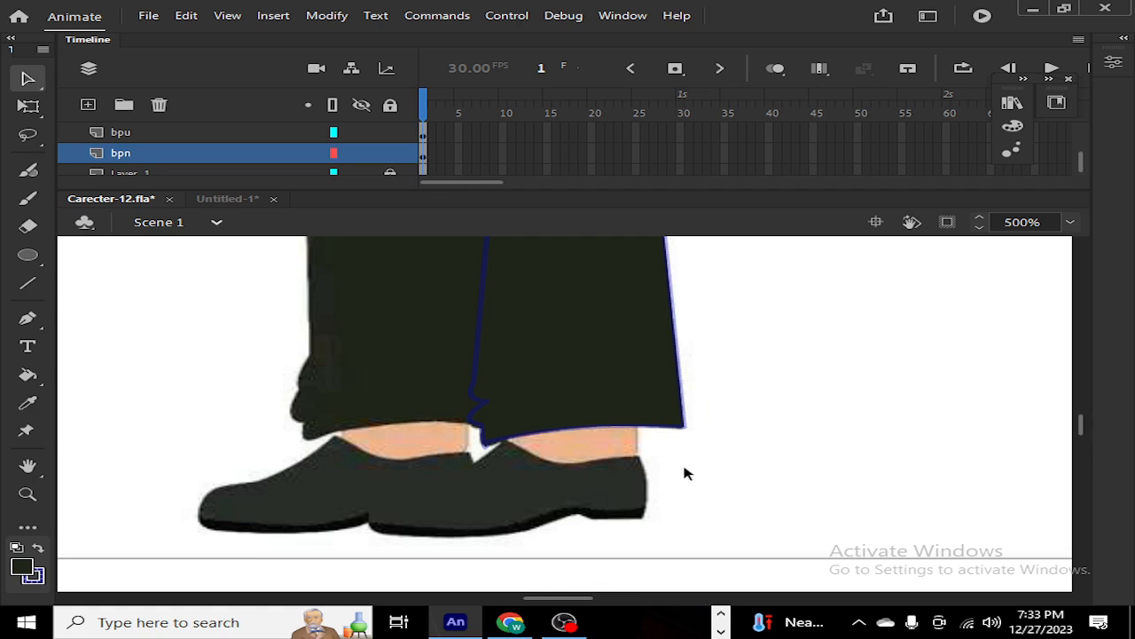
{"action": "left_click", "coordinate": [27, 283]}
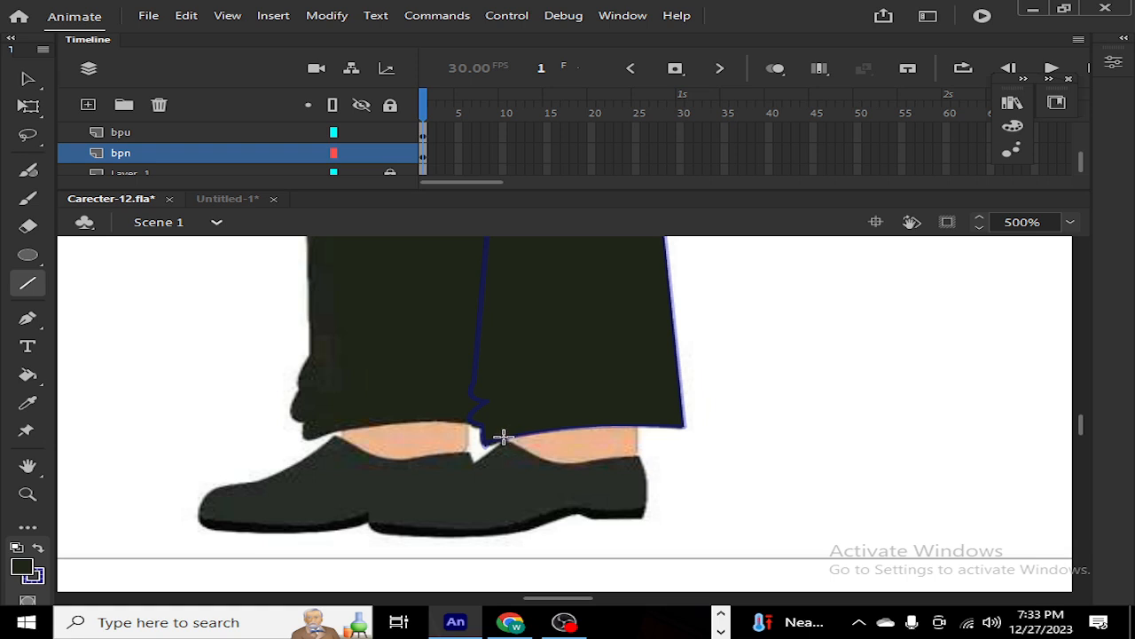
{"action": "mouse_move", "coordinate": [502, 437]}
{"action": "left_mouse_down"}
{"action": "mouse_move", "coordinate": [385, 482]}
{"action": "mouse_move", "coordinate": [376, 527]}
{"action": "mouse_move", "coordinate": [475, 459]}
{"action": "mouse_move", "coordinate": [370, 467]}
{"action": "mouse_move", "coordinate": [367, 527]}
{"action": "mouse_move", "coordinate": [647, 515]}
{"action": "mouse_move", "coordinate": [639, 524]}
{"action": "mouse_move", "coordinate": [639, 457]}
{"action": "left_mouse_up"}
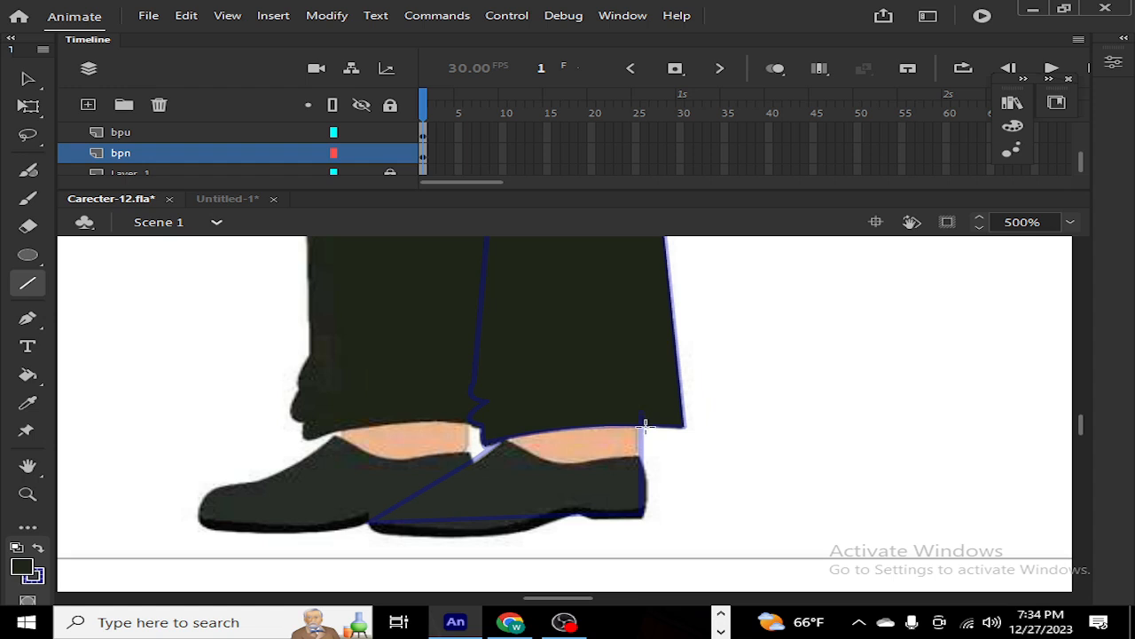
{"action": "key", "text": "ctrl+z"}
{"action": "key", "text": "ctrl+equal"}
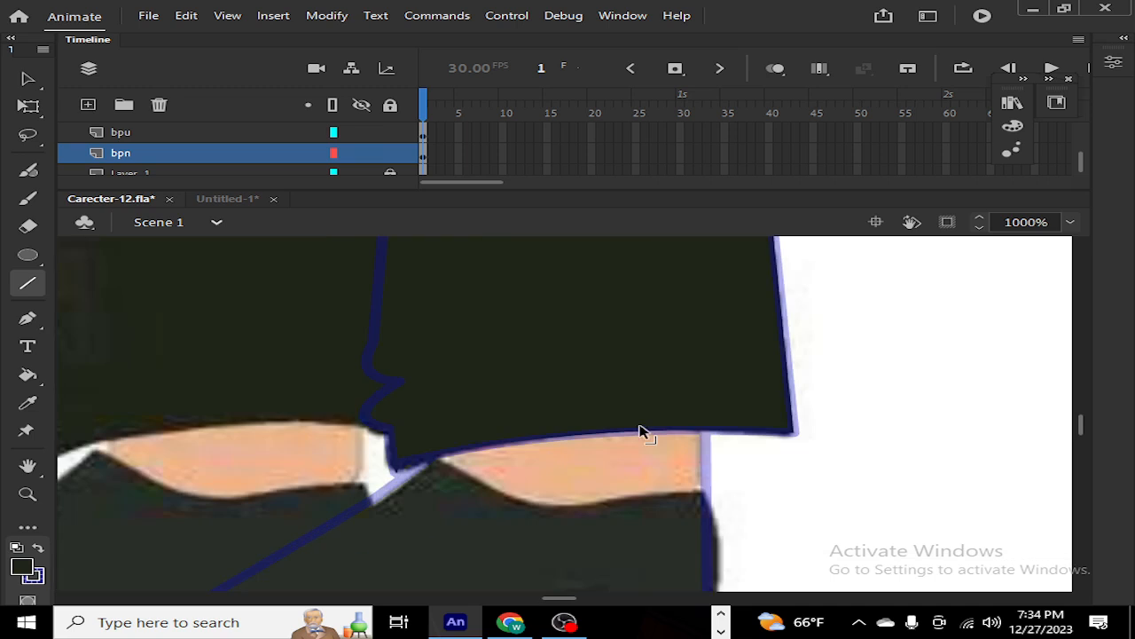
Step: Bend the instep line onto the front shoe's edge and draw a straight line across the ankle from the hem to the heel
{"action": "key", "text": "v"}
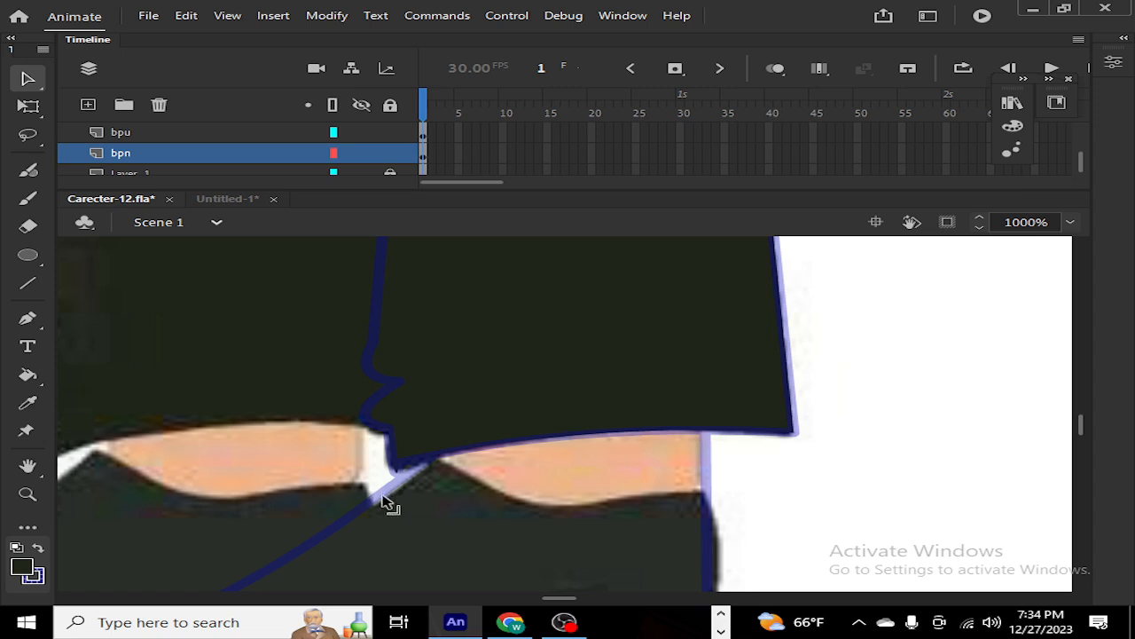
{"action": "left_click_drag", "start_coordinate": [386, 496], "coordinate": [372, 505]}
{"action": "key", "text": "n"}
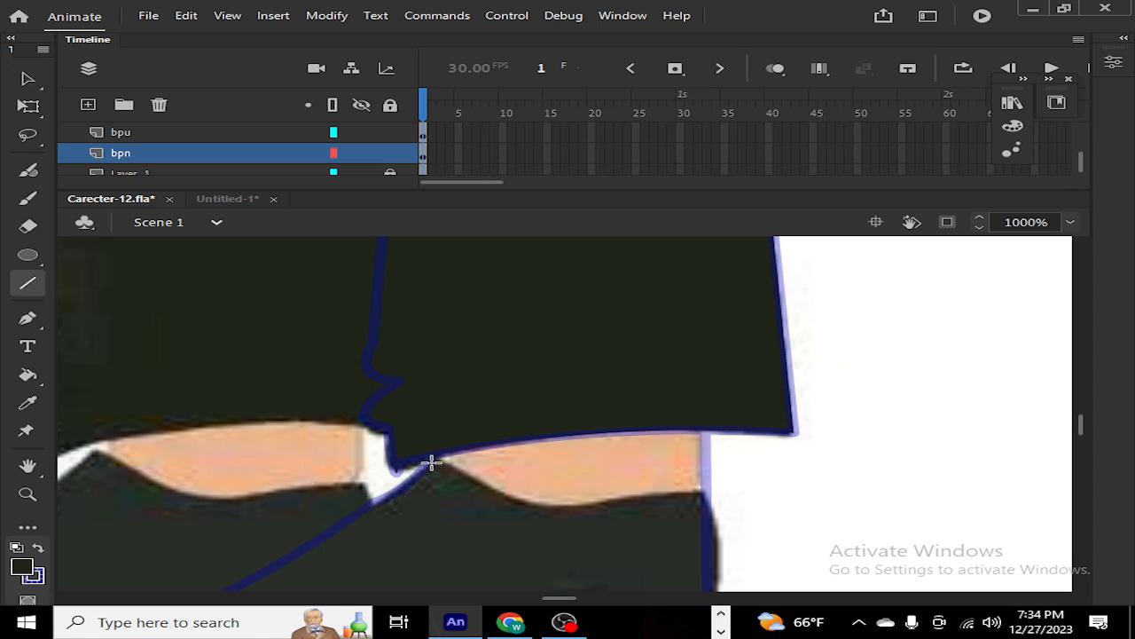
{"action": "left_click_drag", "start_coordinate": [431, 462], "coordinate": [701, 495]}
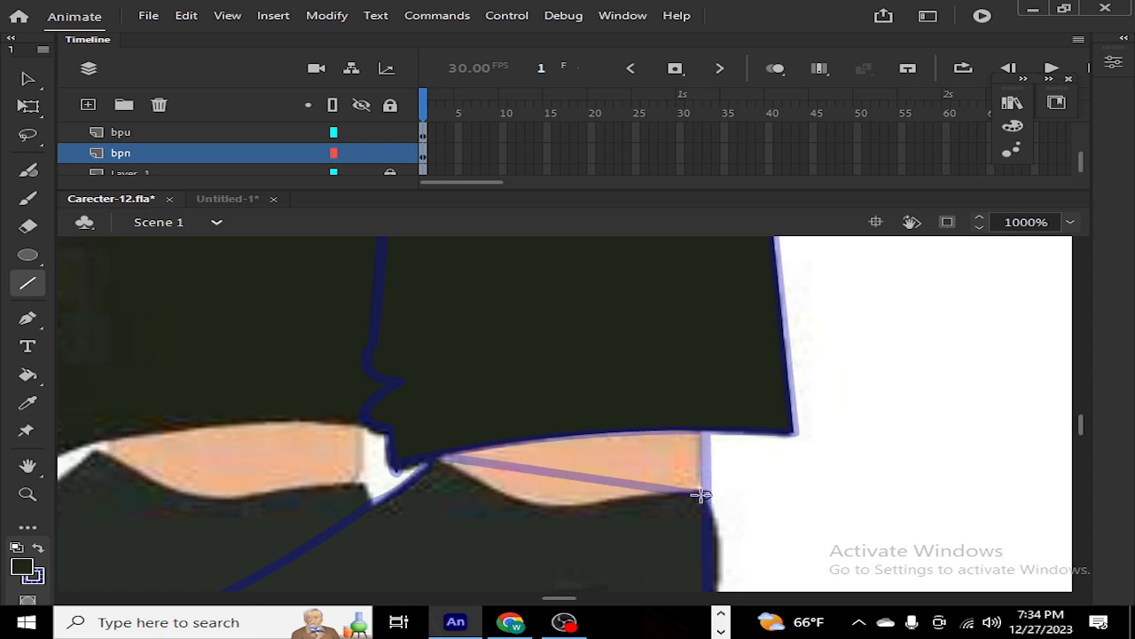
Step: Curve the ankle line along the front shoe's opening and bow the heel line outward to follow the shoe's back edge
{"action": "key", "text": "v"}
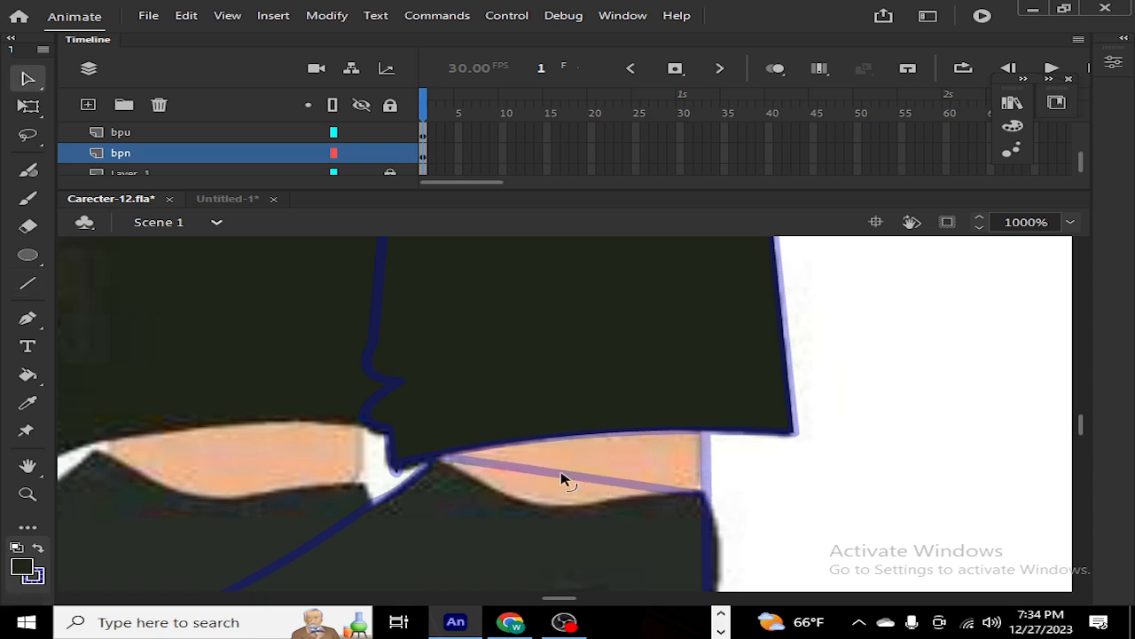
{"action": "left_click_drag", "start_coordinate": [564, 479], "coordinate": [527, 506]}
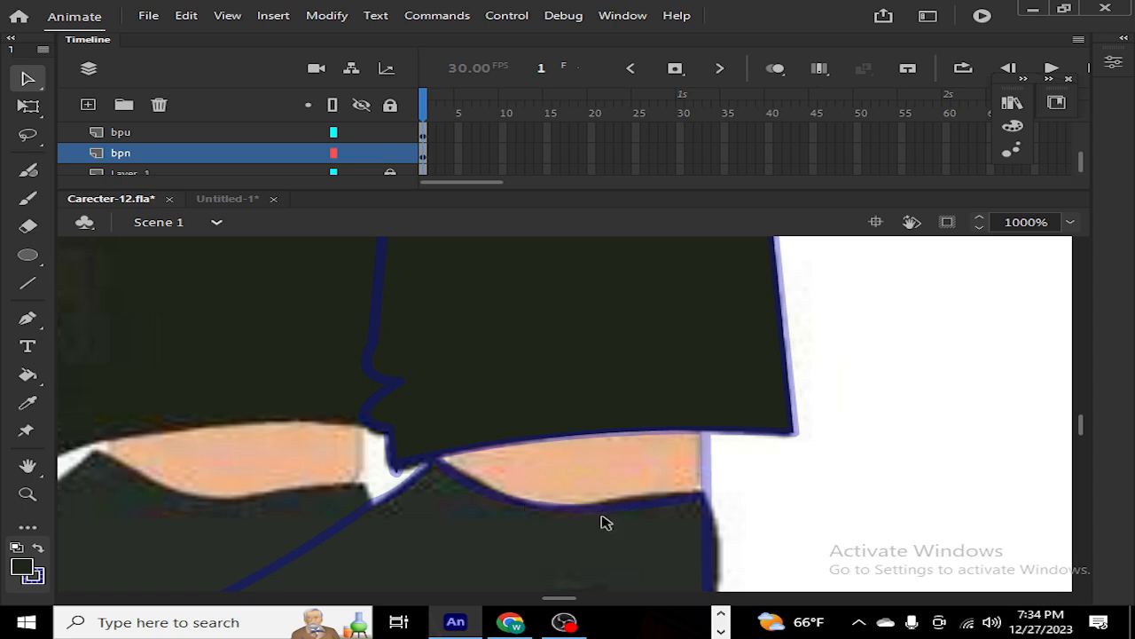
{"action": "left_click_drag", "start_coordinate": [601, 517], "coordinate": [628, 498]}
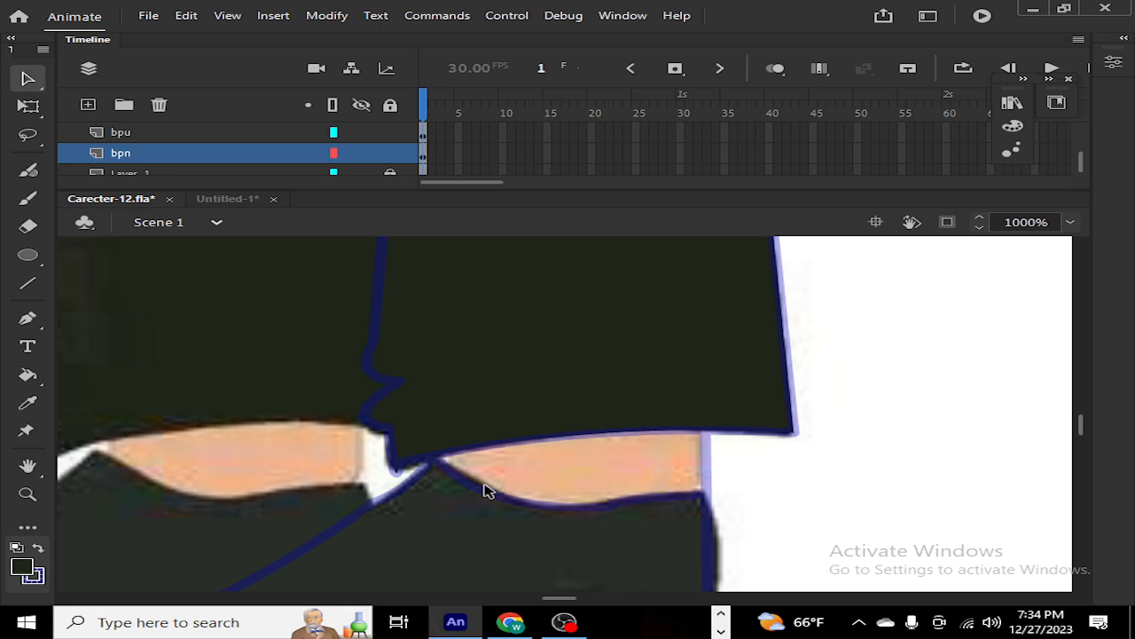
{"action": "left_click_drag", "start_coordinate": [460, 476], "coordinate": [459, 475]}
{"action": "left_click_drag", "start_coordinate": [712, 544], "coordinate": [730, 547]}
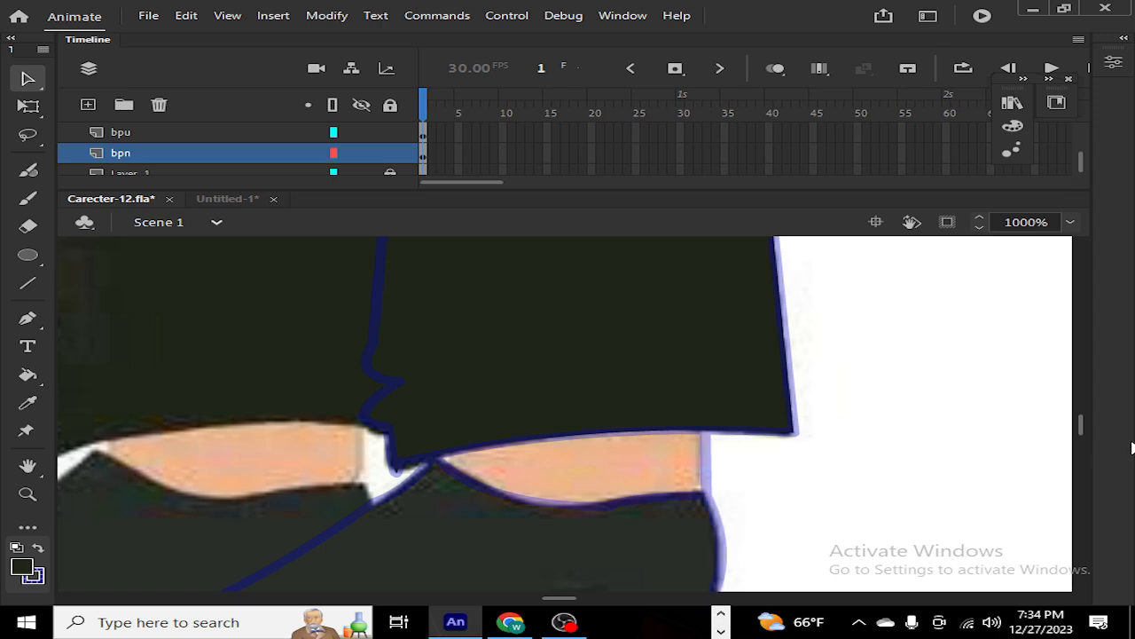
Step: Reshape the front shoe's bottom line to peak at the arch and curve down along the underside of the sole
{"action": "scroll", "coordinate": [1084, 434], "scroll_direction": "down", "scroll_amount": 3}
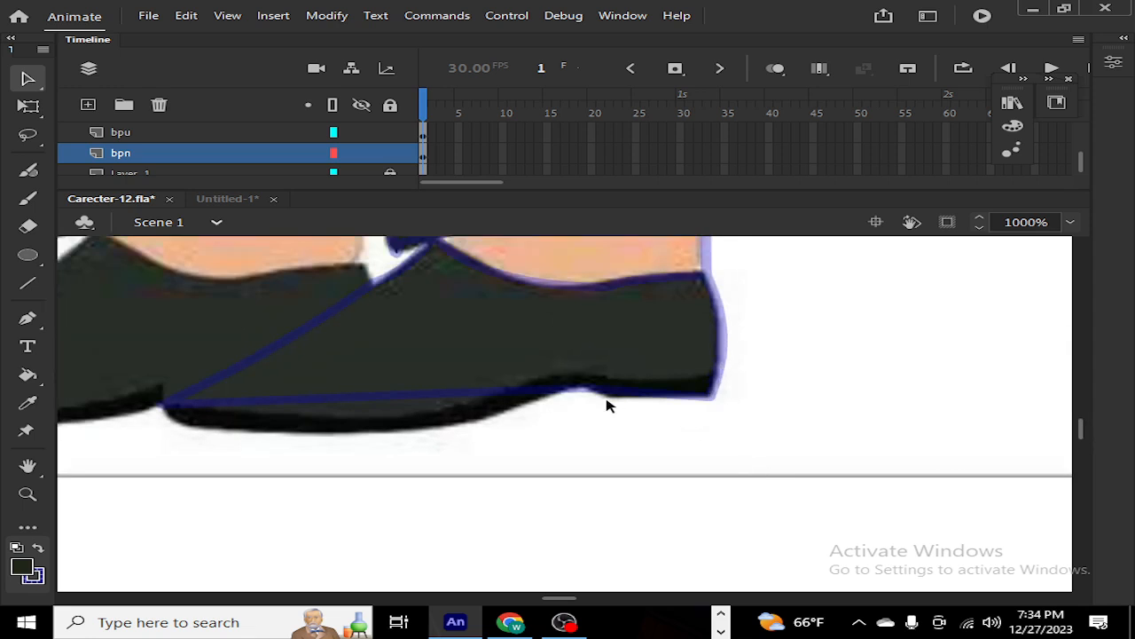
{"action": "left_click_drag", "start_coordinate": [570, 387], "coordinate": [573, 401]}
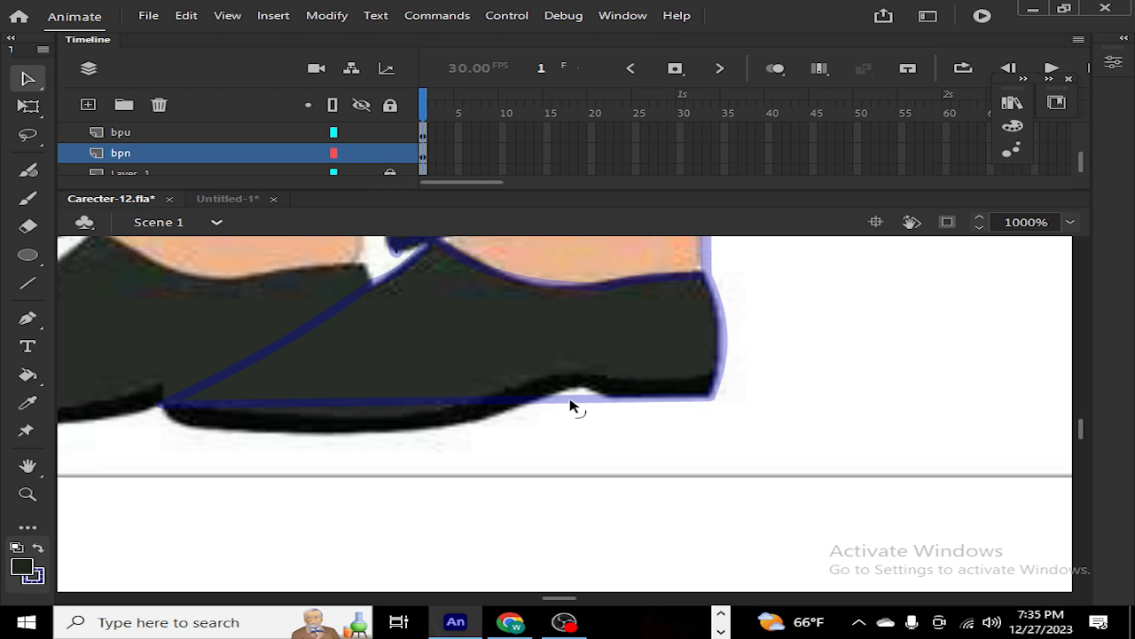
{"action": "mouse_move", "coordinate": [570, 401]}
{"action": "left_mouse_down"}
{"action": "mouse_move", "coordinate": [585, 438]}
{"action": "mouse_move", "coordinate": [579, 386]}
{"action": "left_mouse_up"}
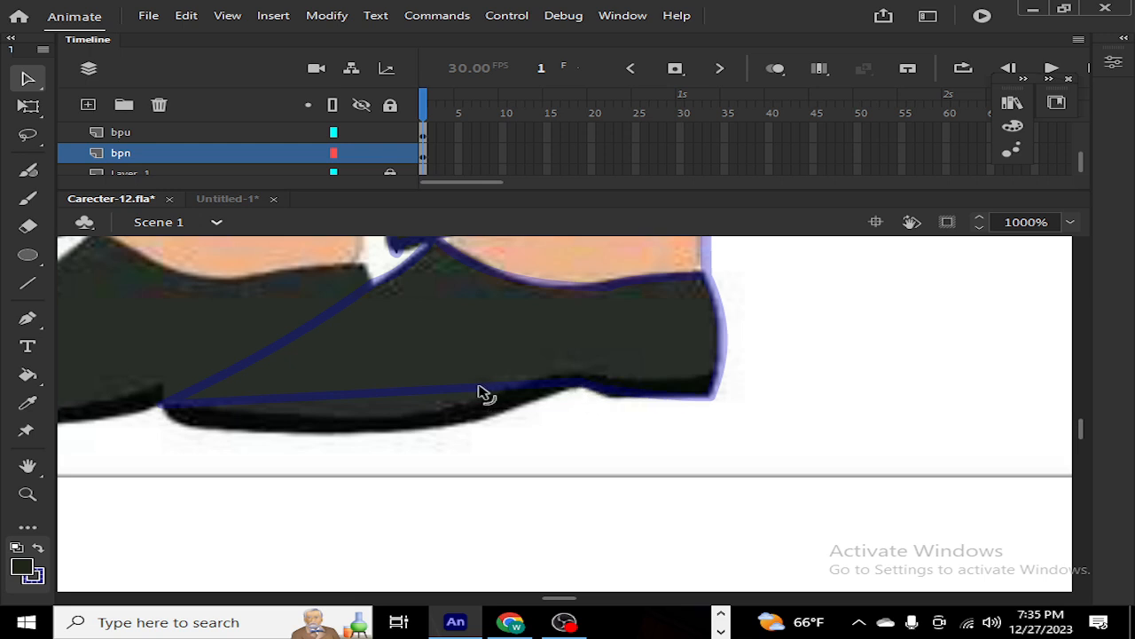
{"action": "left_click_drag", "start_coordinate": [482, 393], "coordinate": [479, 444]}
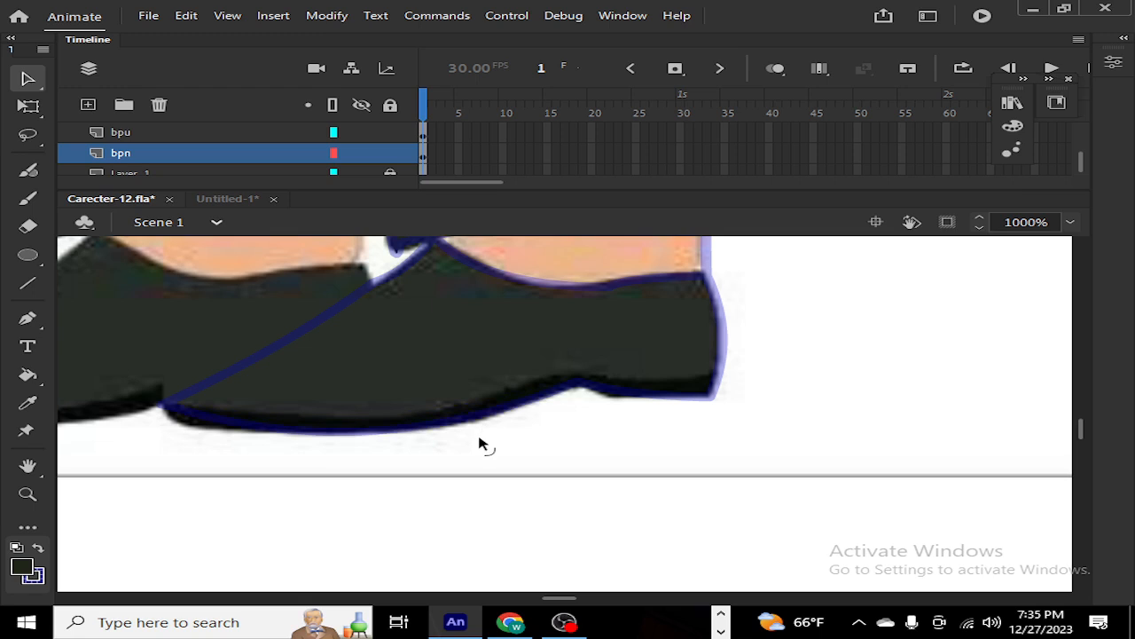
Step: Round the front shoe's toe outline and refine the sole and instep curves to match the reference
{"action": "left_click", "coordinate": [174, 410]}
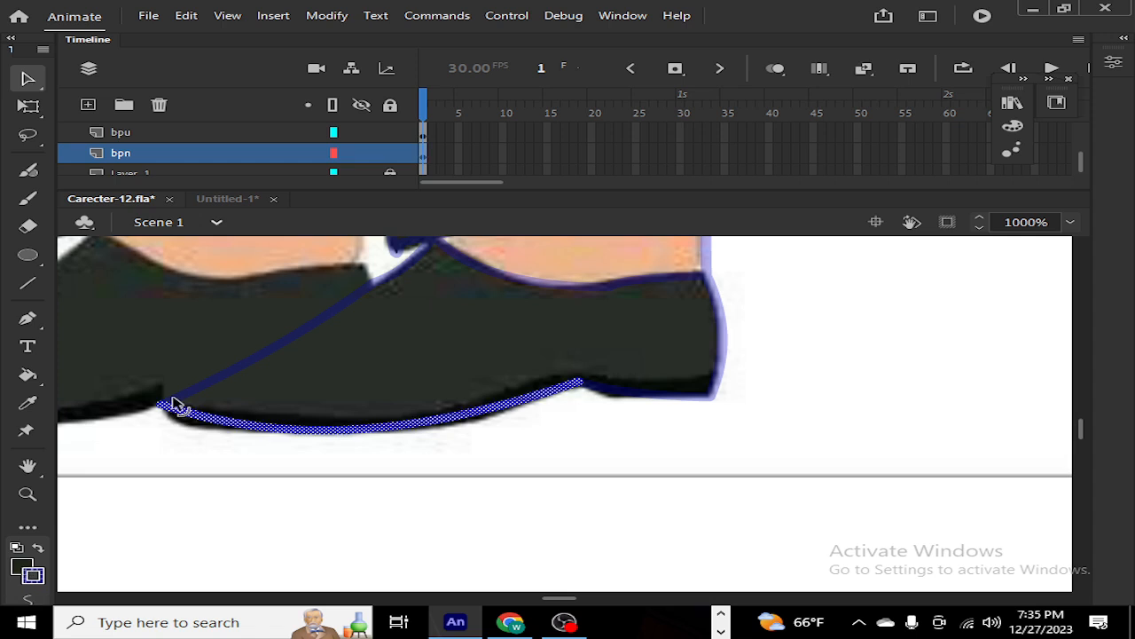
{"action": "left_click", "coordinate": [164, 429]}
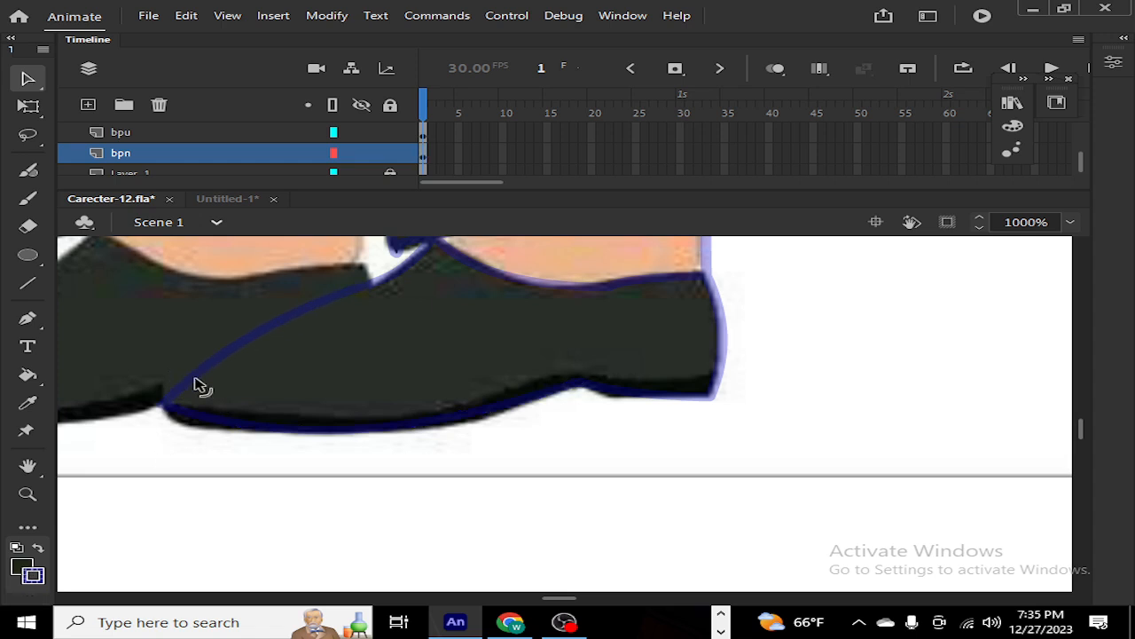
{"action": "left_click_drag", "start_coordinate": [162, 368], "coordinate": [163, 371]}
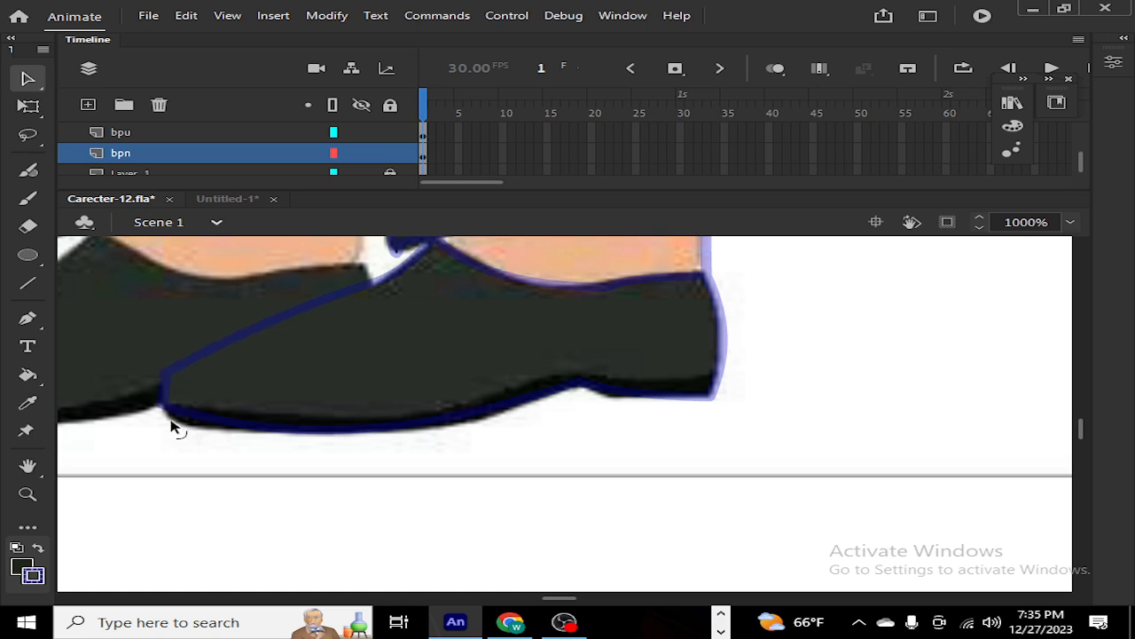
{"action": "mouse_move", "coordinate": [160, 405]}
{"action": "left_mouse_down"}
{"action": "mouse_move", "coordinate": [178, 426]}
{"action": "mouse_move", "coordinate": [152, 408]}
{"action": "left_mouse_up"}
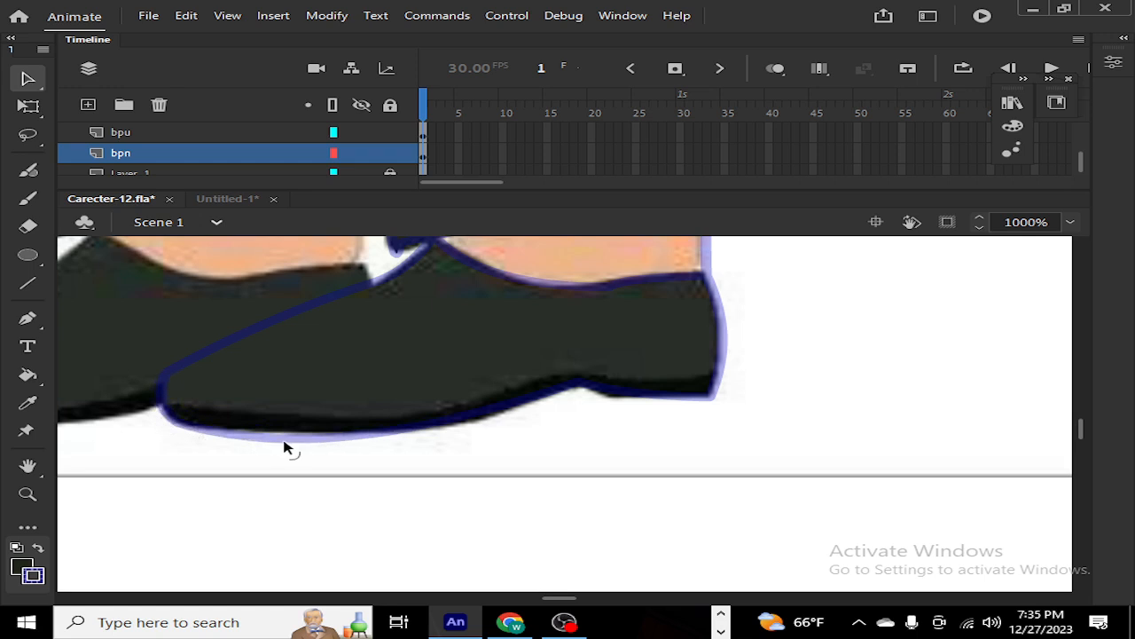
{"action": "left_click_drag", "start_coordinate": [276, 440], "coordinate": [273, 437]}
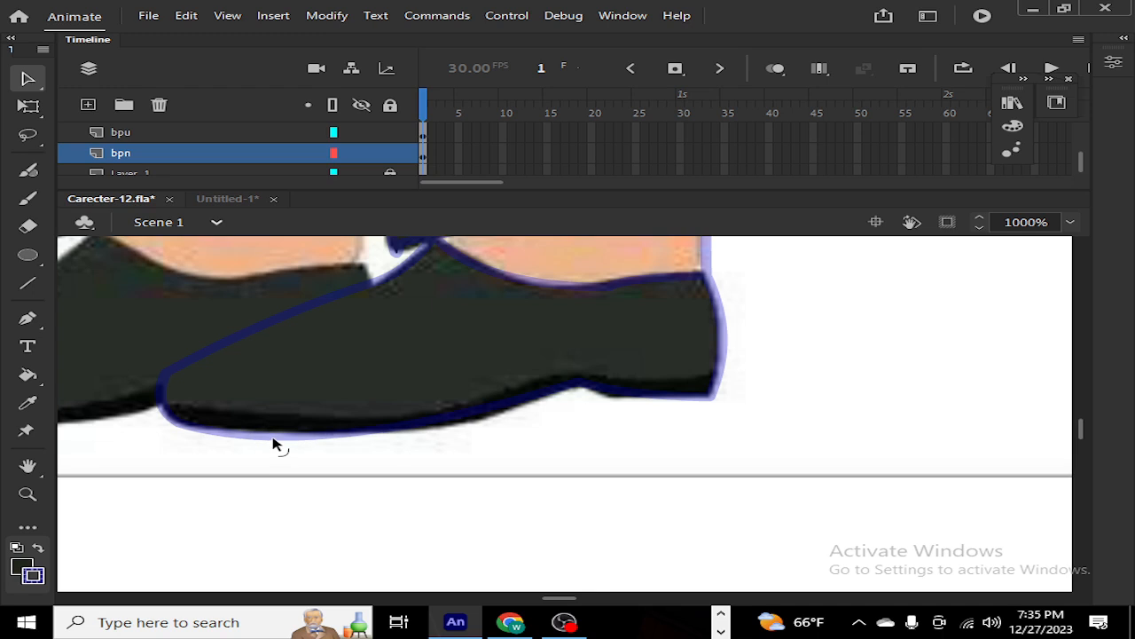
{"action": "left_click_drag", "start_coordinate": [468, 417], "coordinate": [478, 434]}
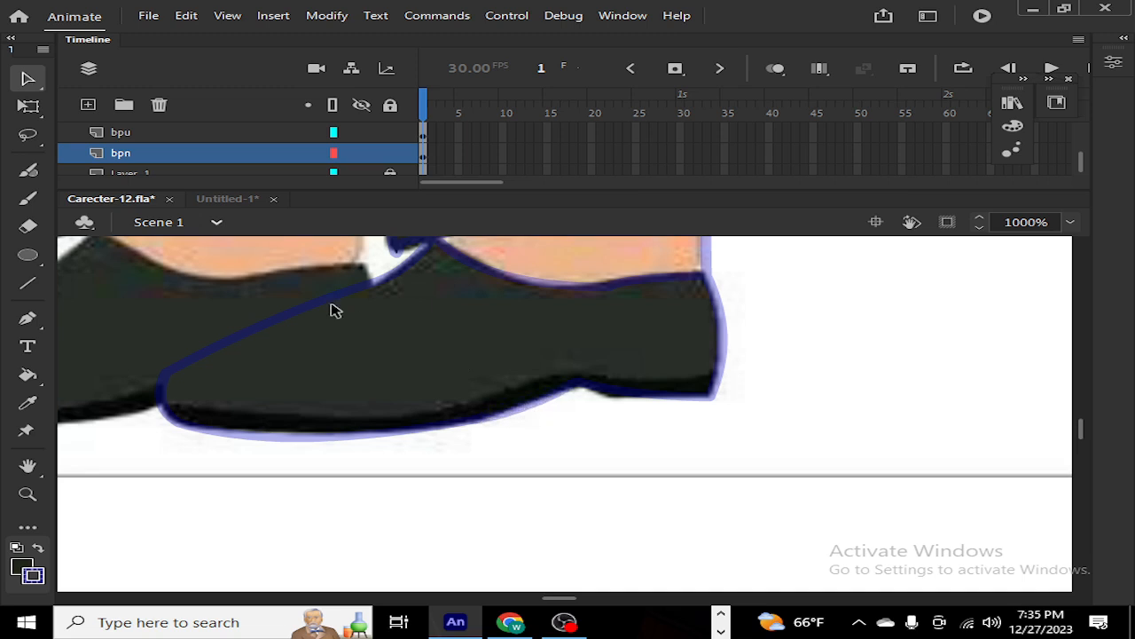
{"action": "left_click_drag", "start_coordinate": [278, 311], "coordinate": [275, 332]}
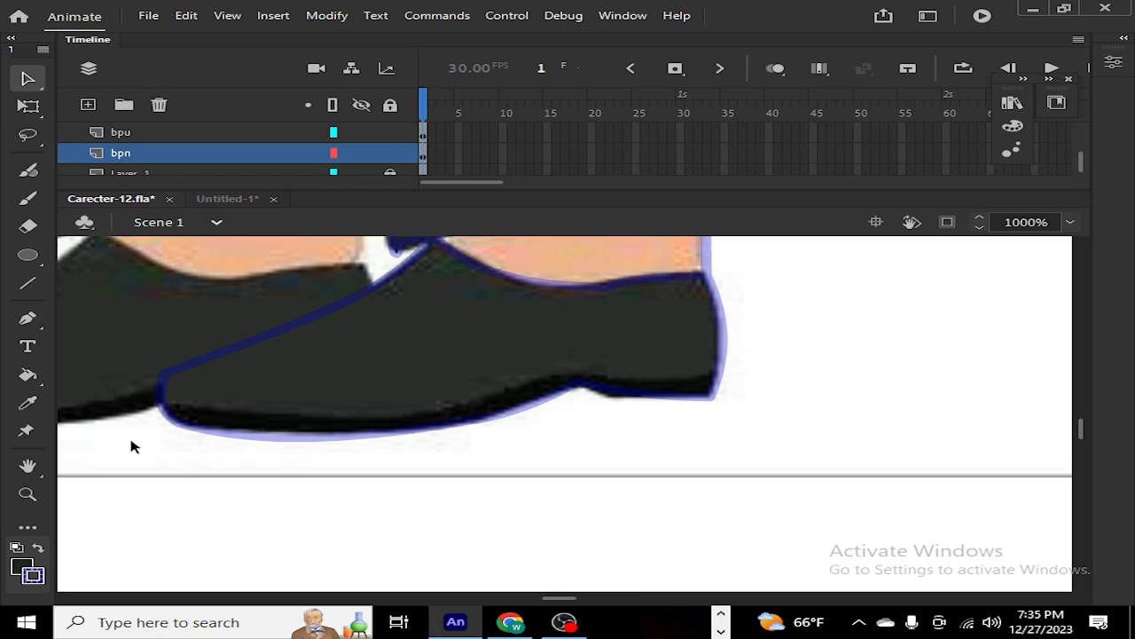
Step: Draw a line from the toe to the arch and bend it along the upper edge of the front shoe's sole
{"action": "key", "text": "n"}
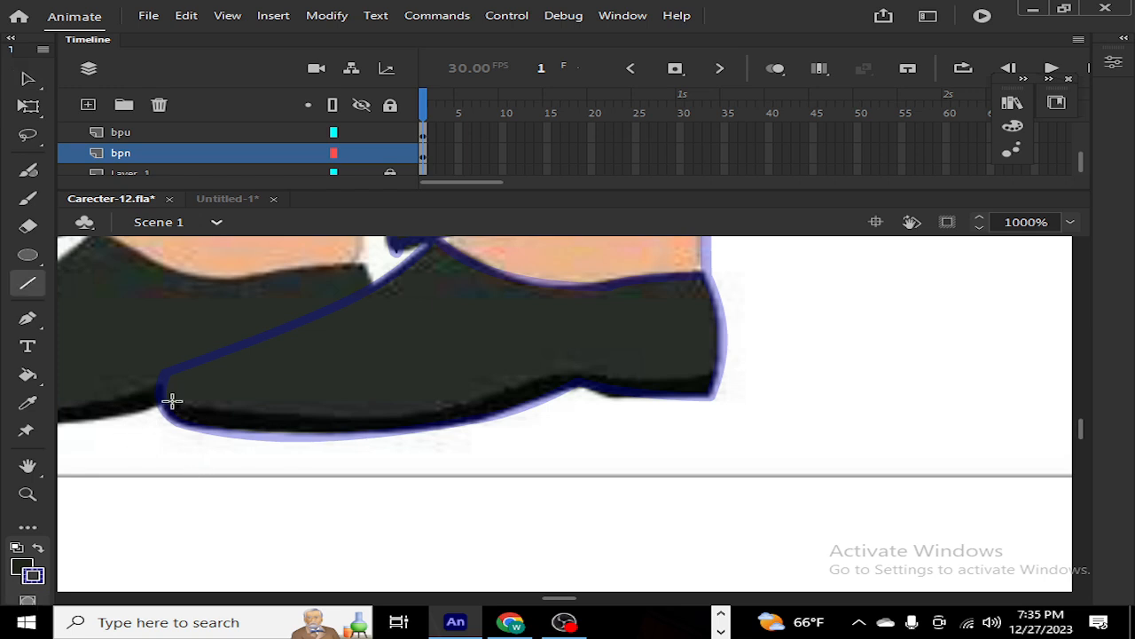
{"action": "mouse_move", "coordinate": [157, 405]}
{"action": "left_mouse_down"}
{"action": "mouse_move", "coordinate": [337, 406]}
{"action": "mouse_move", "coordinate": [544, 382]}
{"action": "left_mouse_up"}
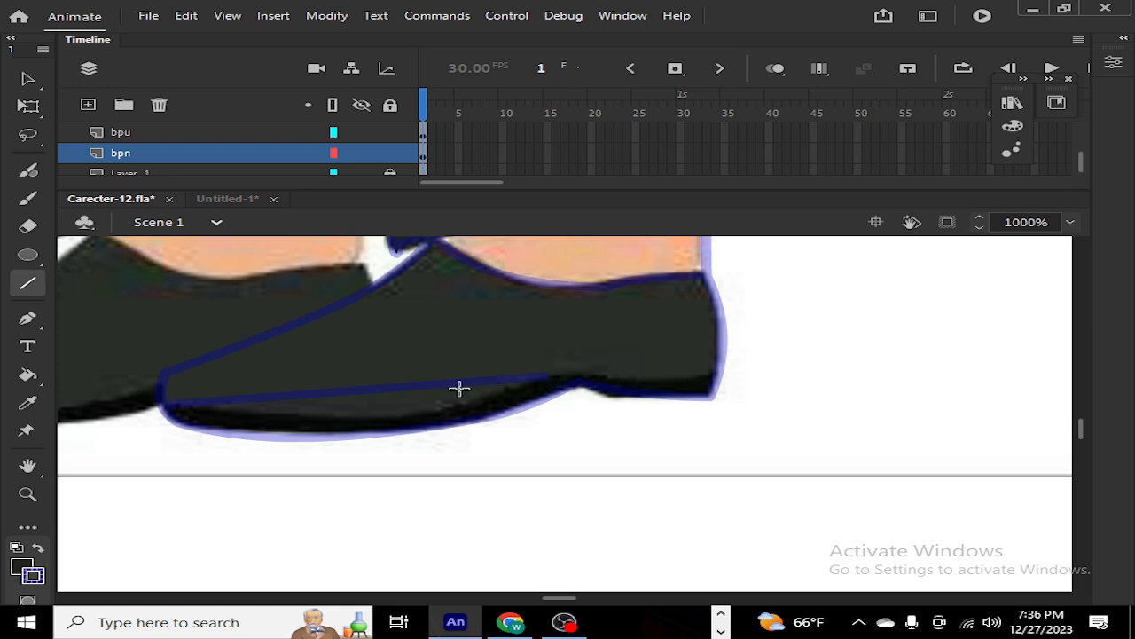
{"action": "key", "text": "v"}
{"action": "mouse_move", "coordinate": [363, 400]}
{"action": "left_mouse_down"}
{"action": "mouse_move", "coordinate": [383, 421]}
{"action": "mouse_move", "coordinate": [403, 421]}
{"action": "left_mouse_up"}
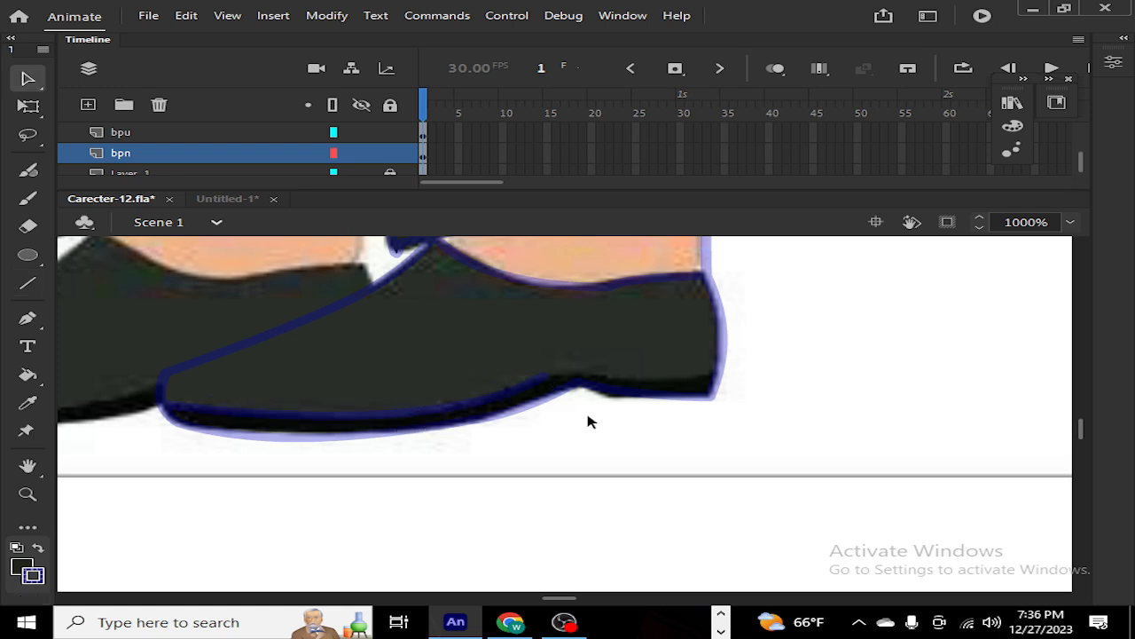
Step: Extend the sole's upper edge line over the arch and across to the back of the heel, curving it slightly
{"action": "key", "text": "n"}
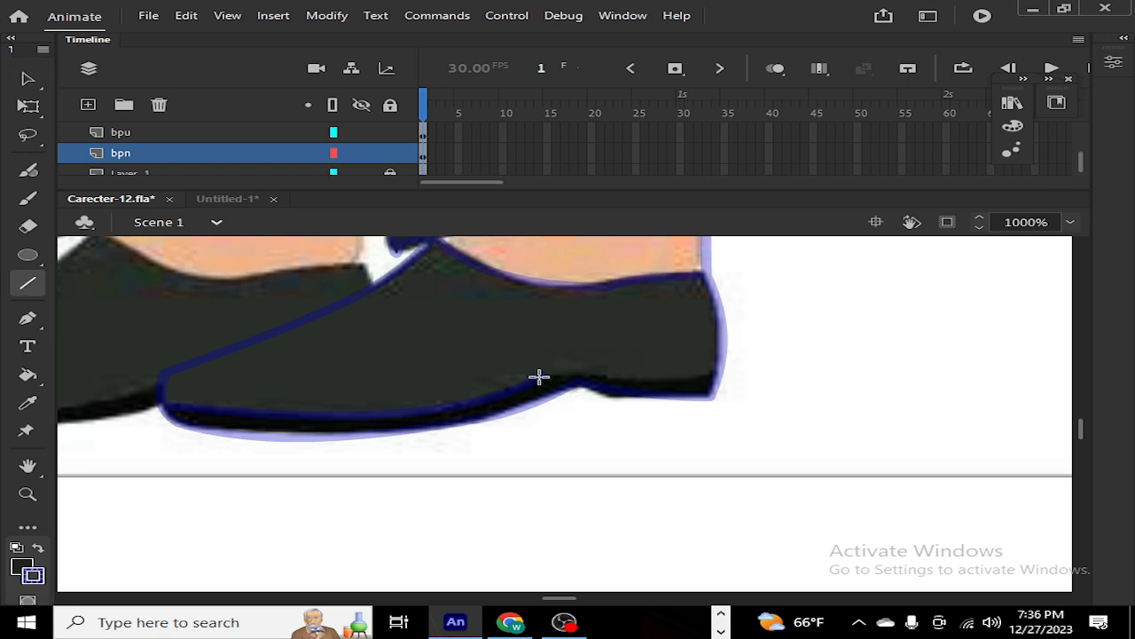
{"action": "mouse_move", "coordinate": [537, 376]}
{"action": "left_mouse_down"}
{"action": "mouse_move", "coordinate": [699, 367]}
{"action": "mouse_move", "coordinate": [543, 366]}
{"action": "left_mouse_up"}
{"action": "key", "text": "v"}
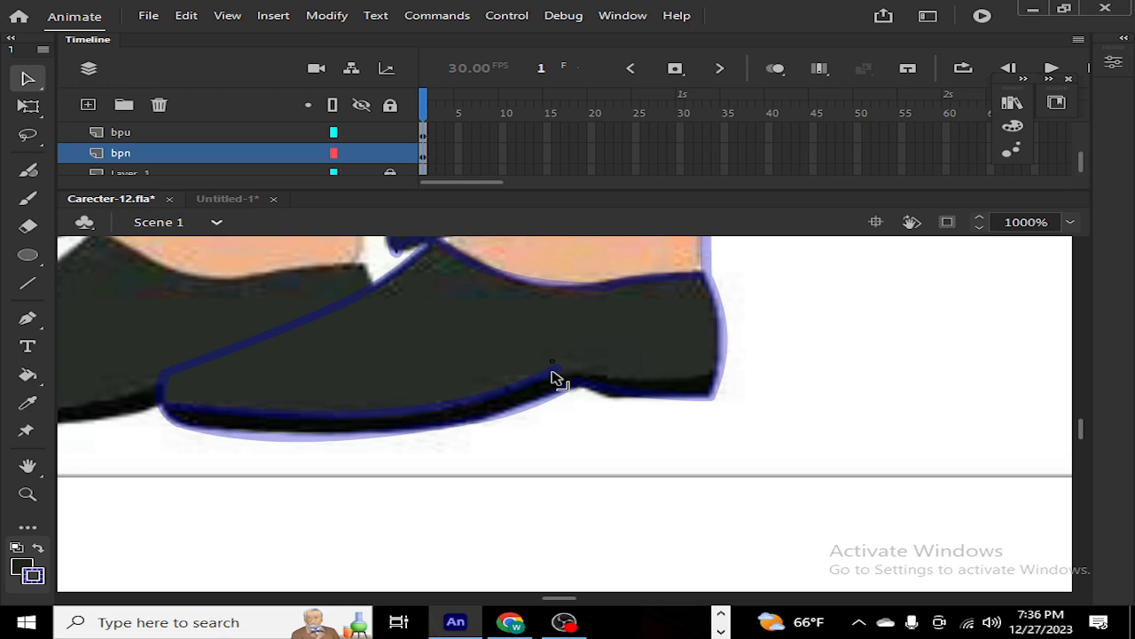
{"action": "key", "text": "n"}
{"action": "left_click_drag", "start_coordinate": [556, 368], "coordinate": [719, 369]}
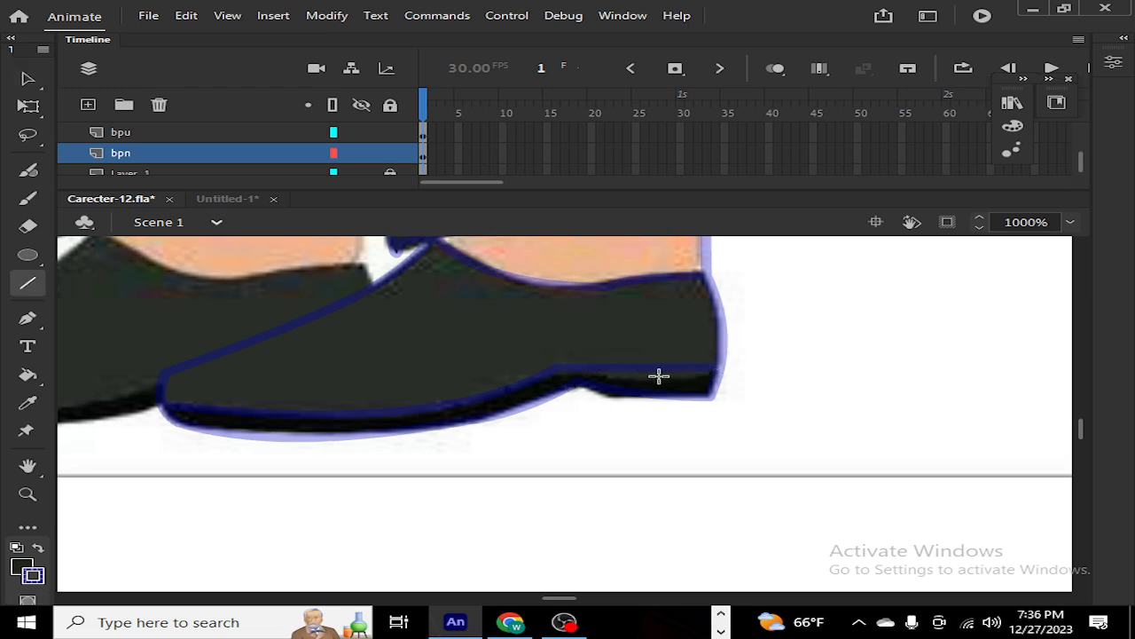
{"action": "key", "text": "v"}
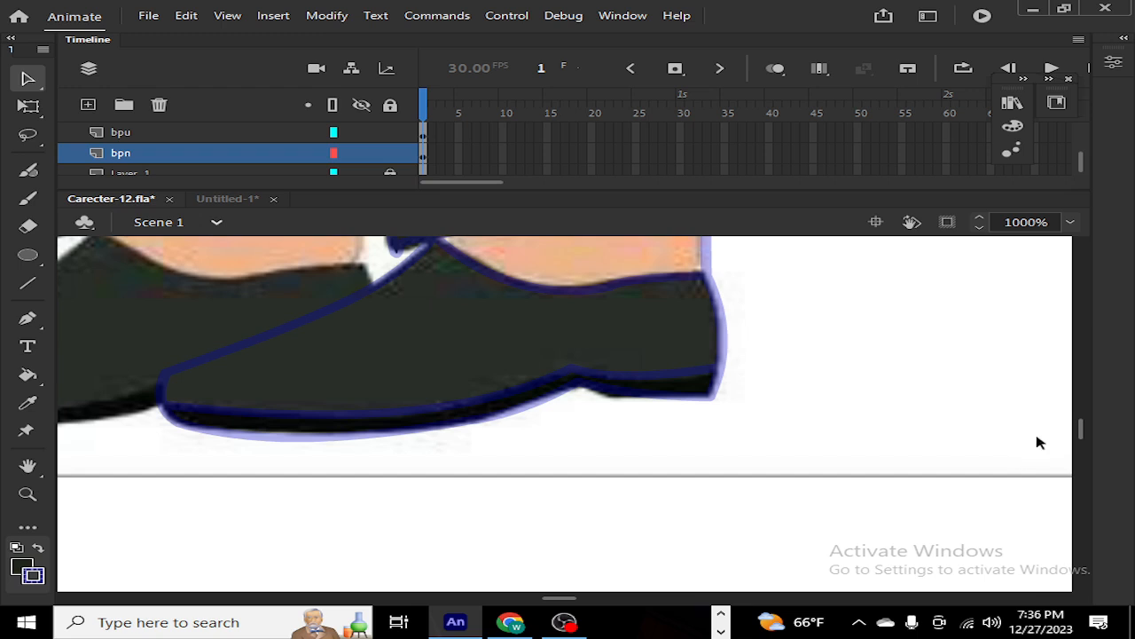
Step: Sample the skin colour from the front ankle and fill the traced ankle area with it
{"action": "scroll", "coordinate": [1082, 425], "scroll_direction": "up", "scroll_amount": 3}
{"action": "scroll", "coordinate": [1082, 426], "scroll_direction": "down", "scroll_amount": 3}
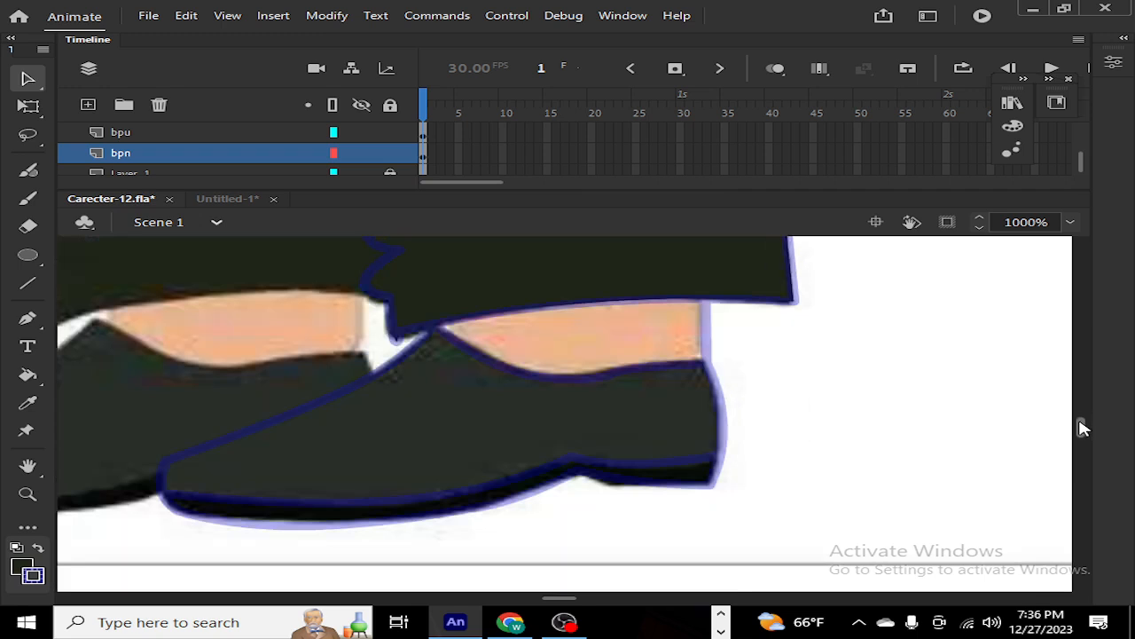
{"action": "left_click", "coordinate": [29, 402]}
{"action": "left_click", "coordinate": [558, 343]}
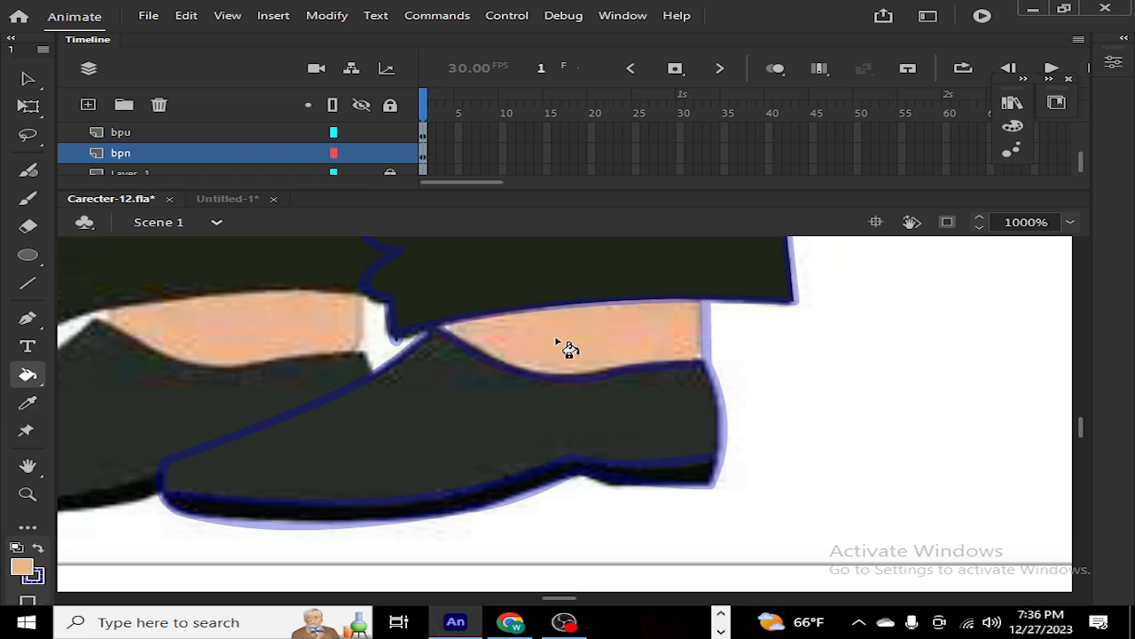
{"action": "left_click", "coordinate": [557, 340]}
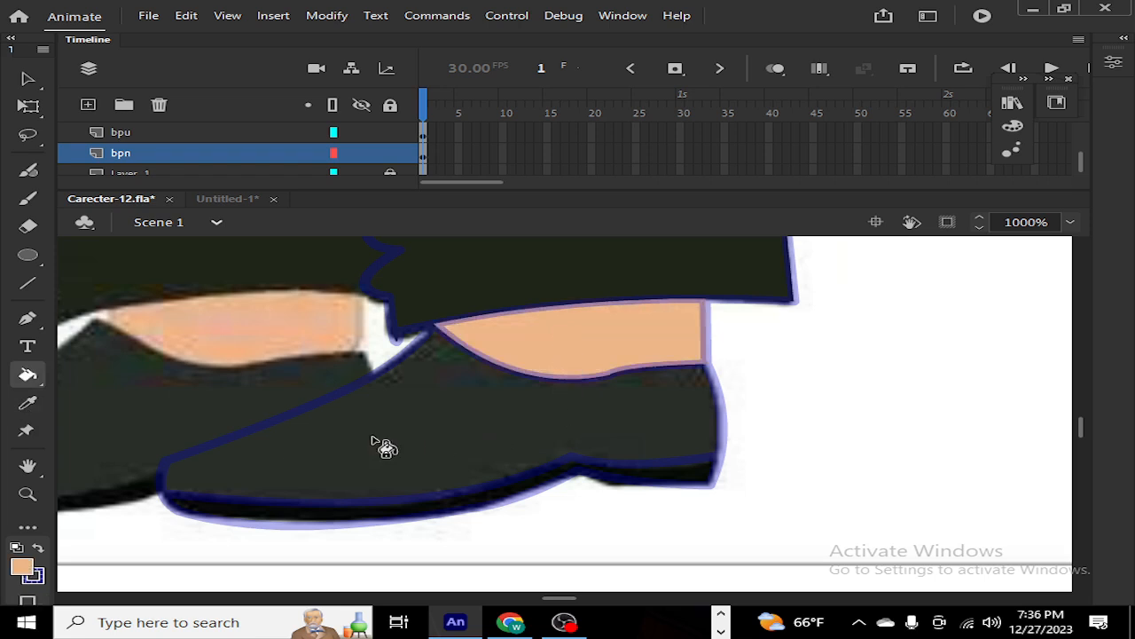
Step: Fill the front shoe's upper with its sampled dark grey and the sole with black
{"action": "left_click", "coordinate": [29, 403]}
{"action": "left_click", "coordinate": [418, 440]}
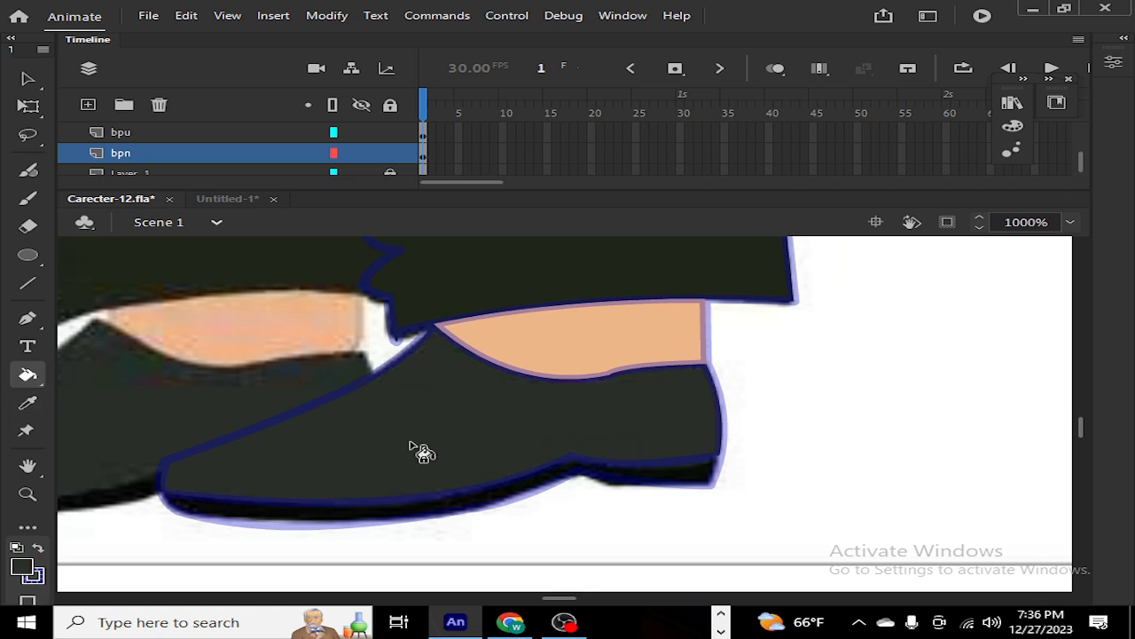
{"action": "left_click", "coordinate": [365, 519]}
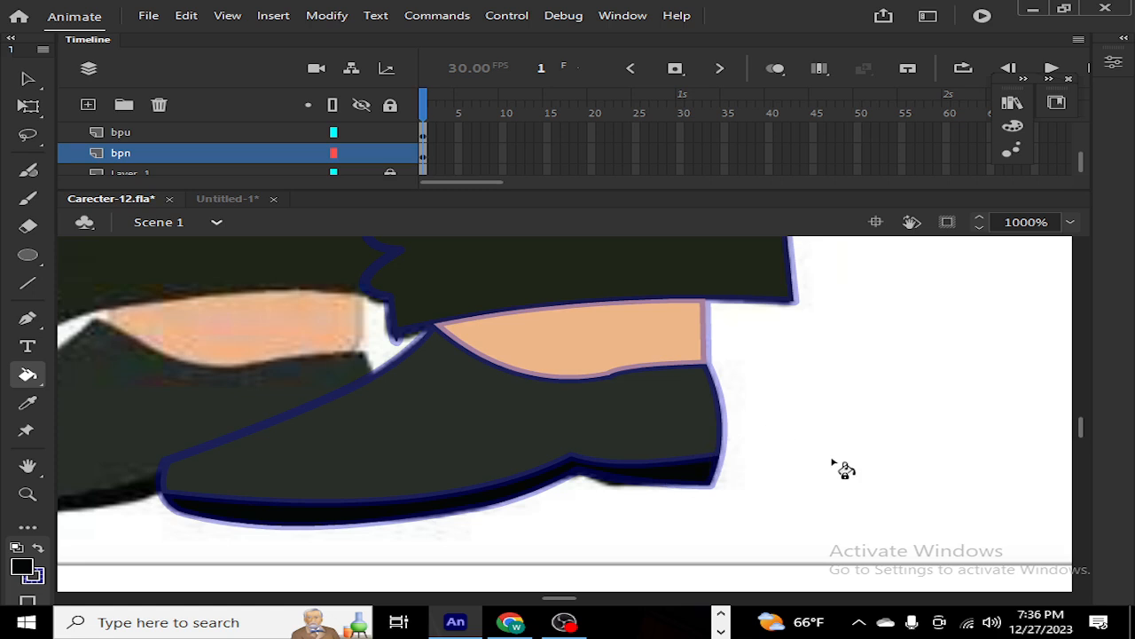
Step: Select the front leg's thigh and lower trouser pieces together across the bpu and bpn layers
{"action": "key", "text": "ctrl+minus"}
{"action": "key", "text": "ctrl+minus"}
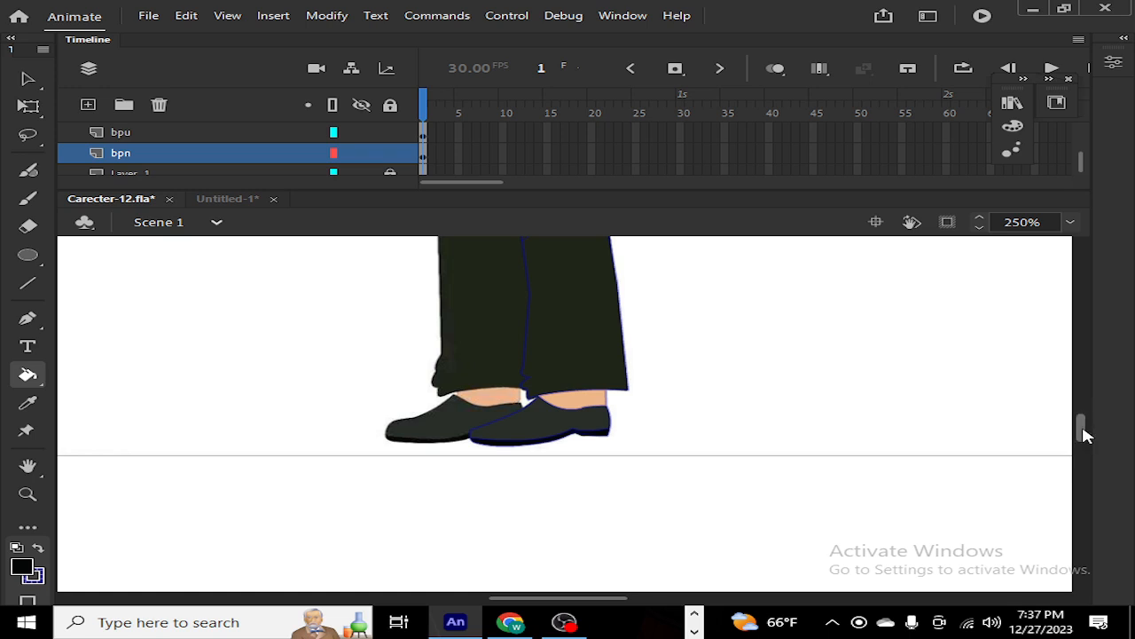
{"action": "key", "text": "v"}
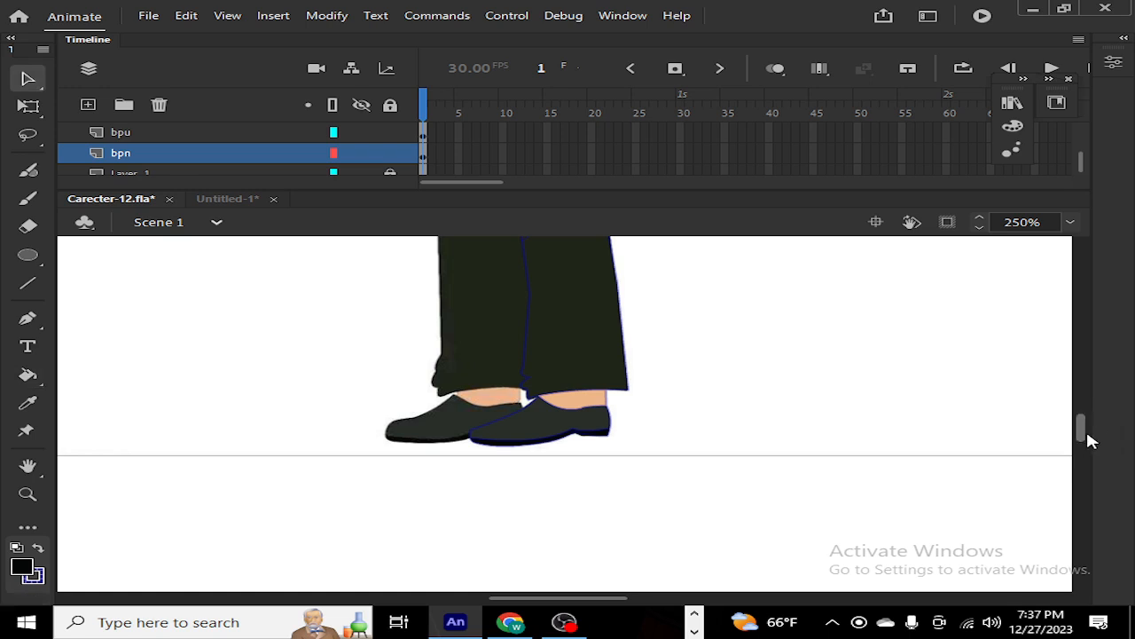
{"action": "mouse_move", "coordinate": [1088, 432]}
{"action": "left_mouse_down"}
{"action": "mouse_move", "coordinate": [1084, 403]}
{"action": "mouse_move", "coordinate": [1088, 422]}
{"action": "left_mouse_up"}
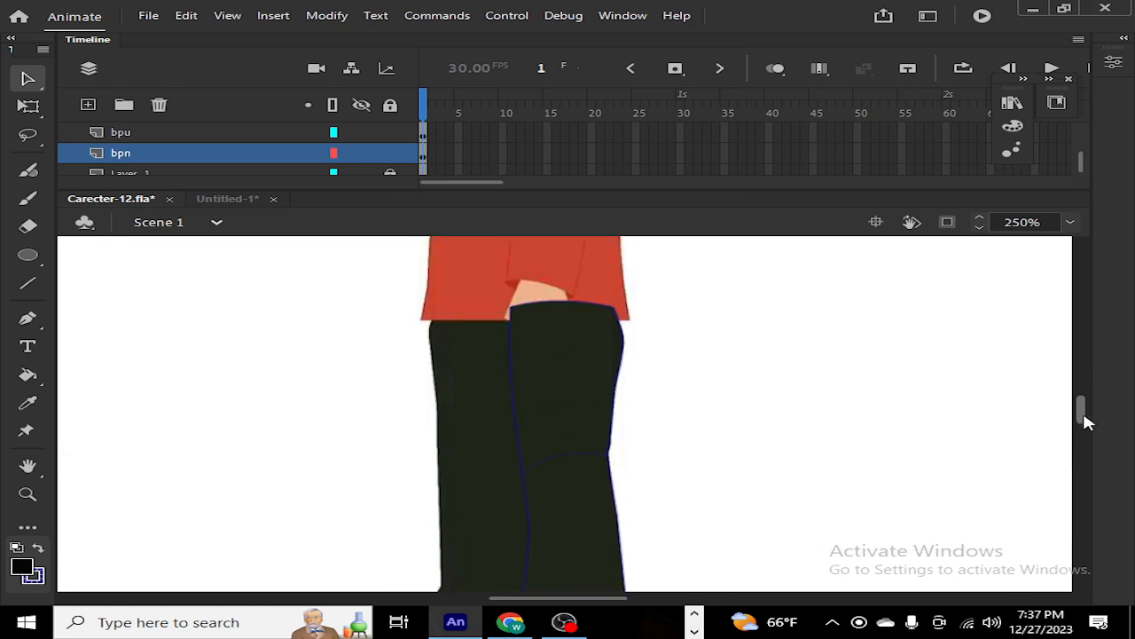
{"action": "left_click", "coordinate": [557, 419]}
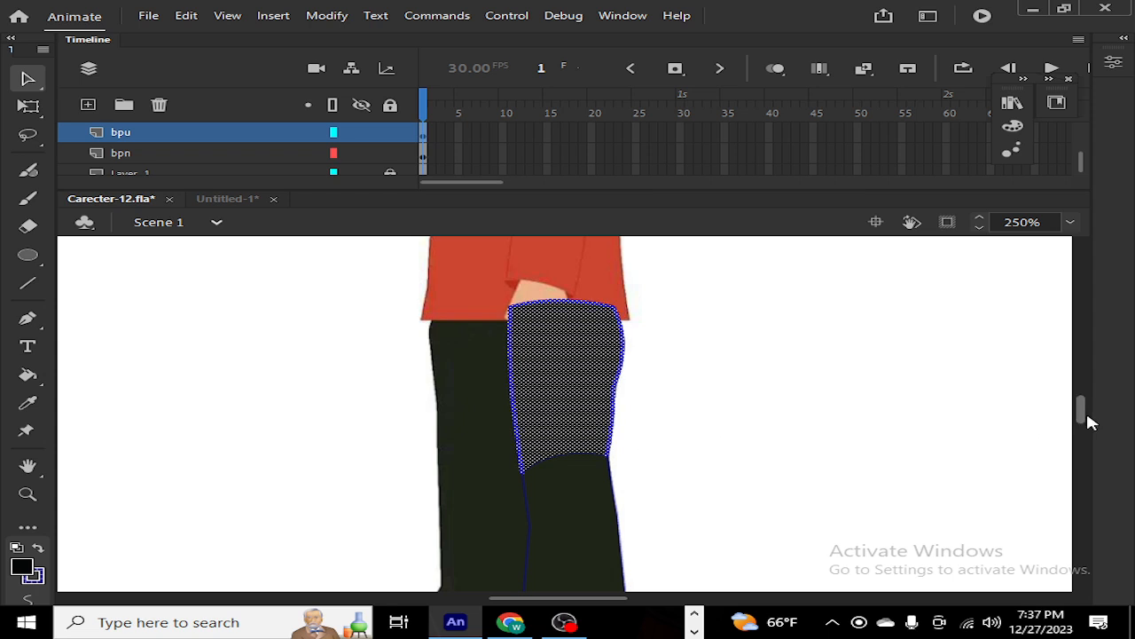
{"action": "scroll", "coordinate": [1090, 423], "scroll_direction": "down", "scroll_amount": 4}
{"action": "left_click", "coordinate": [575, 380]}
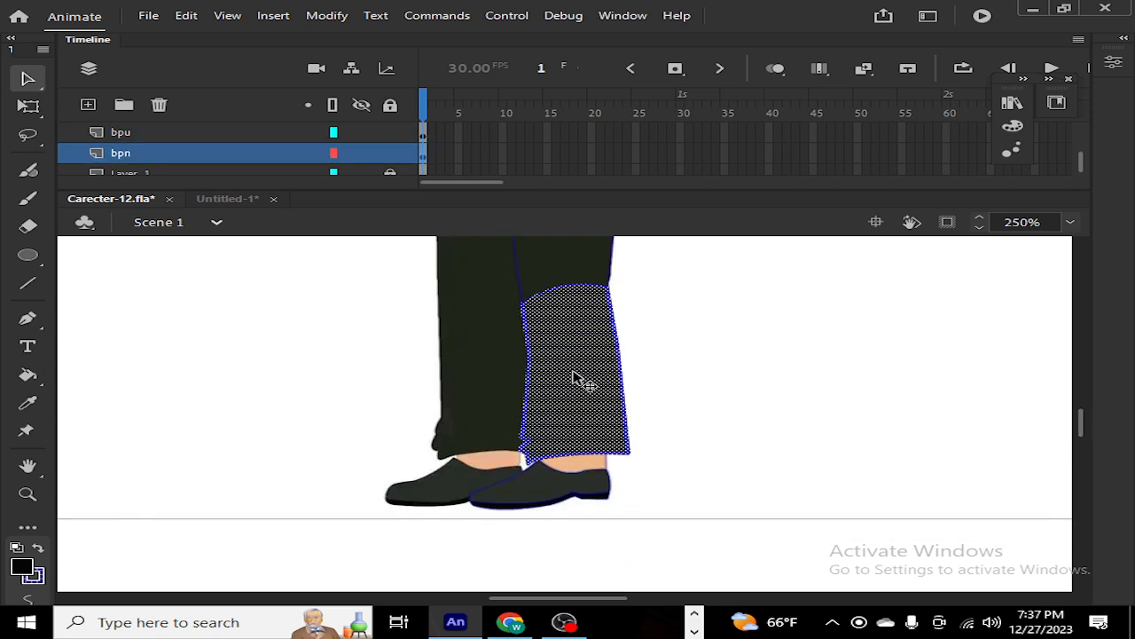
{"action": "left_click", "coordinate": [570, 280], "text": "shift"}
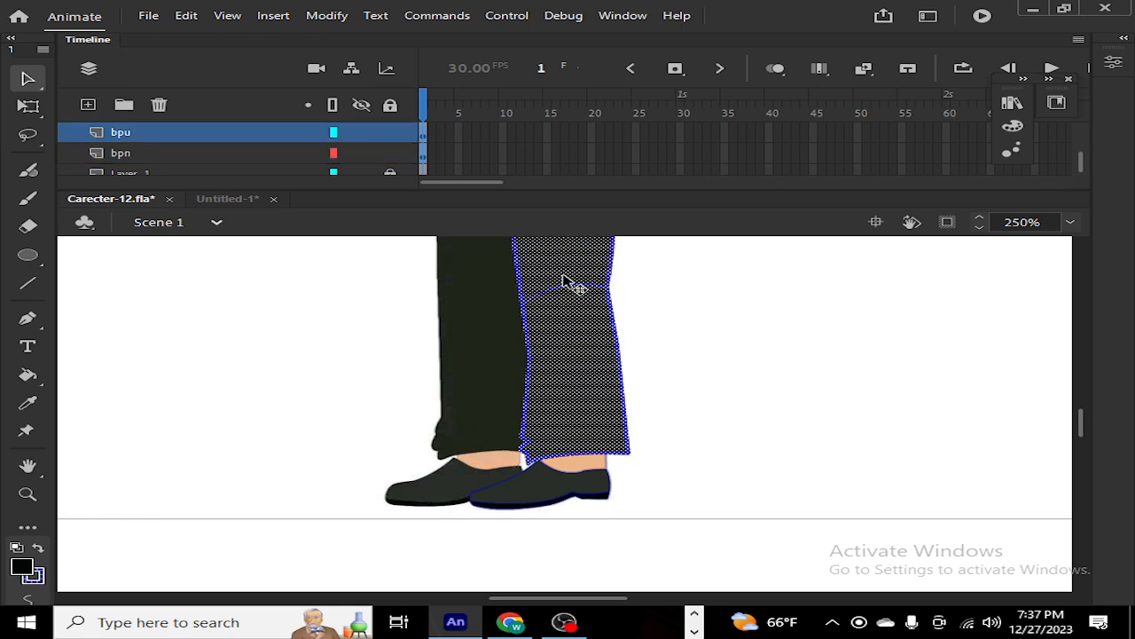
{"action": "left_click", "coordinate": [570, 273], "text": "shift"}
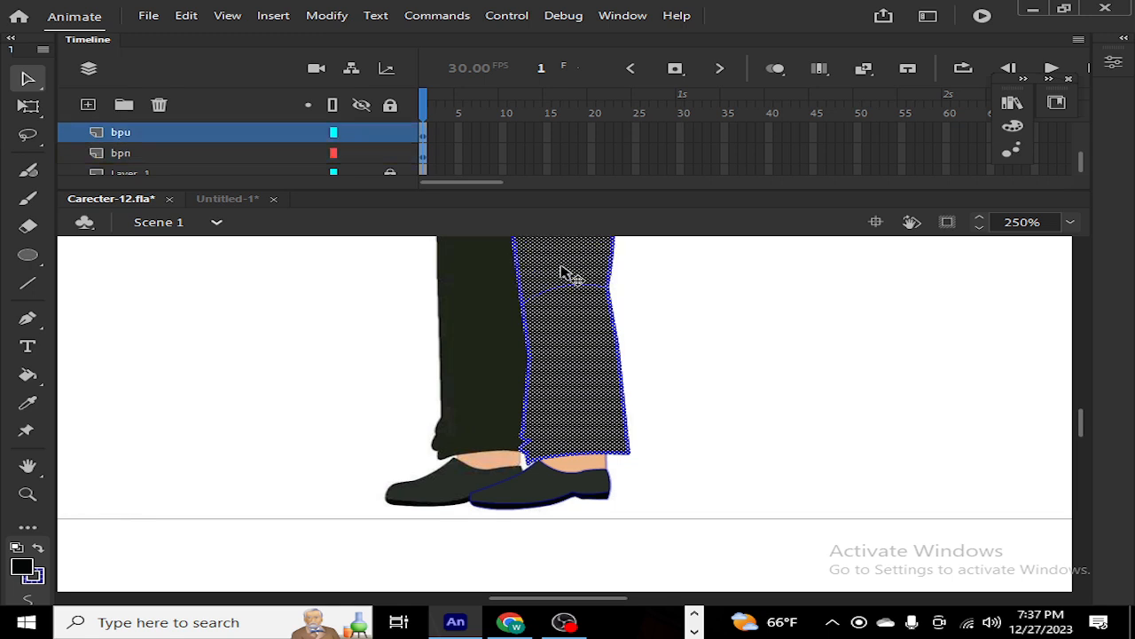
Step: Add the front shoe's upper, the ankle and the black sole to the leg selection
{"action": "left_click", "coordinate": [572, 485], "text": "shift"}
{"action": "double_click", "coordinate": [569, 479], "text": "shift"}
{"action": "left_click", "coordinate": [569, 479], "text": "shift"}
{"action": "left_click", "coordinate": [570, 479], "text": "shift"}
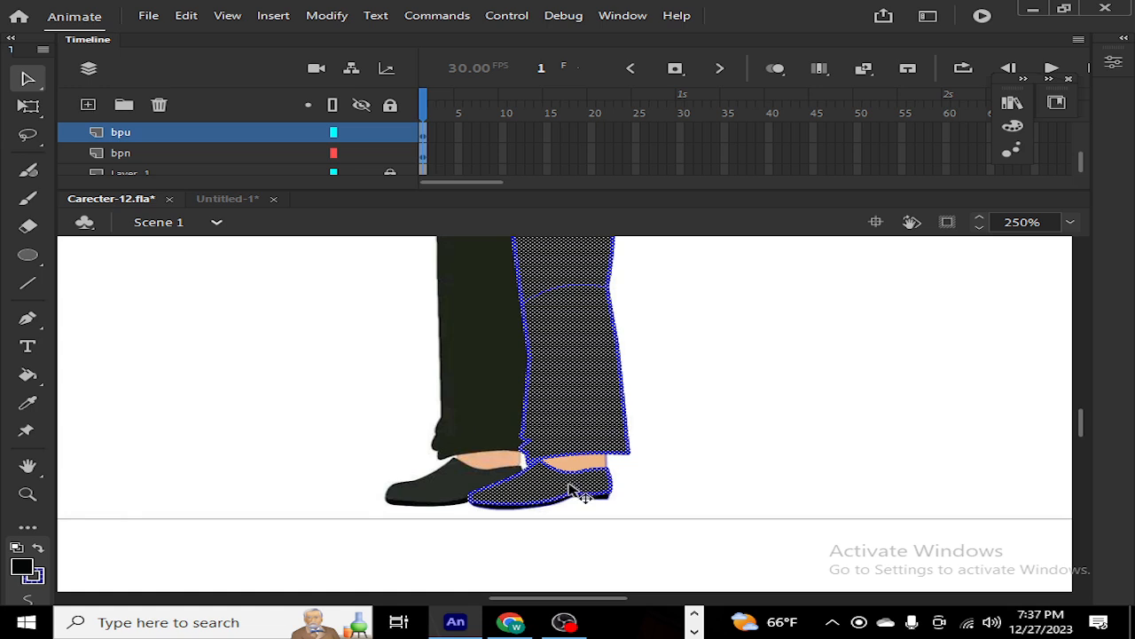
{"action": "left_click", "coordinate": [575, 465], "text": "shift"}
{"action": "key", "text": "ctrl+equal"}
{"action": "key", "text": "ctrl+equal"}
{"action": "key", "text": "ctrl+equal"}
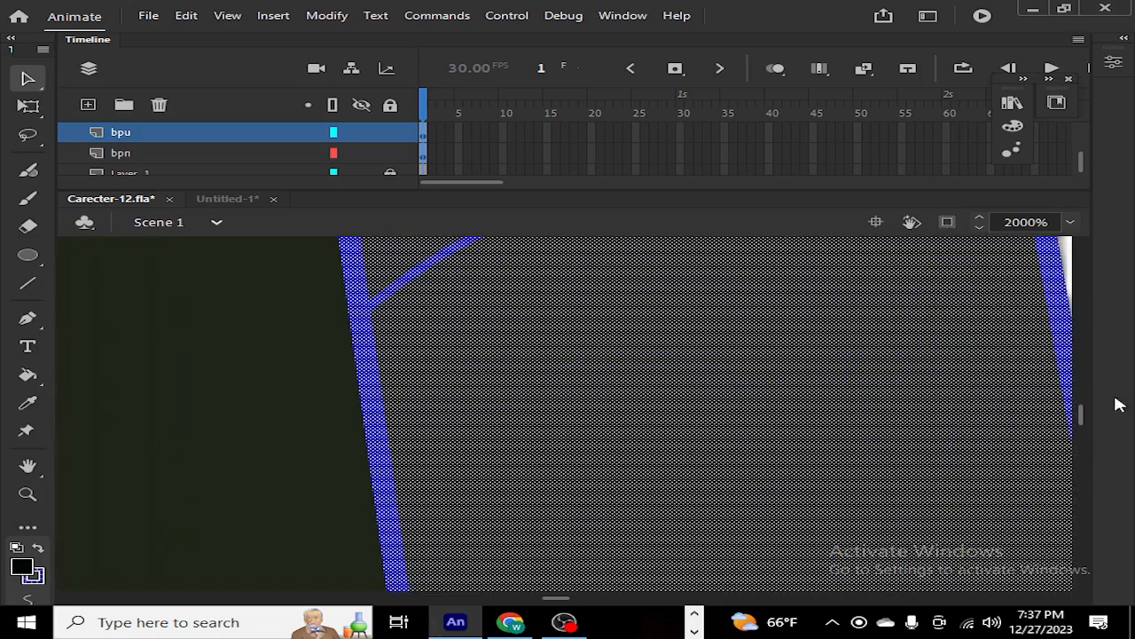
{"action": "left_click_drag", "start_coordinate": [1078, 411], "coordinate": [1079, 424]}
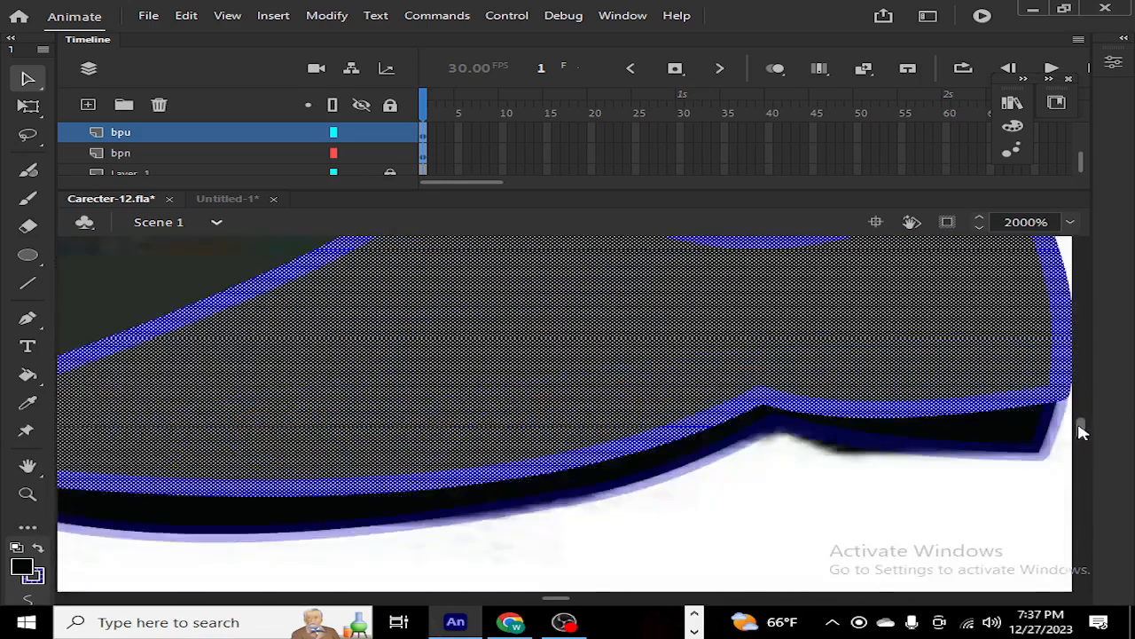
{"action": "left_click", "coordinate": [682, 451]}
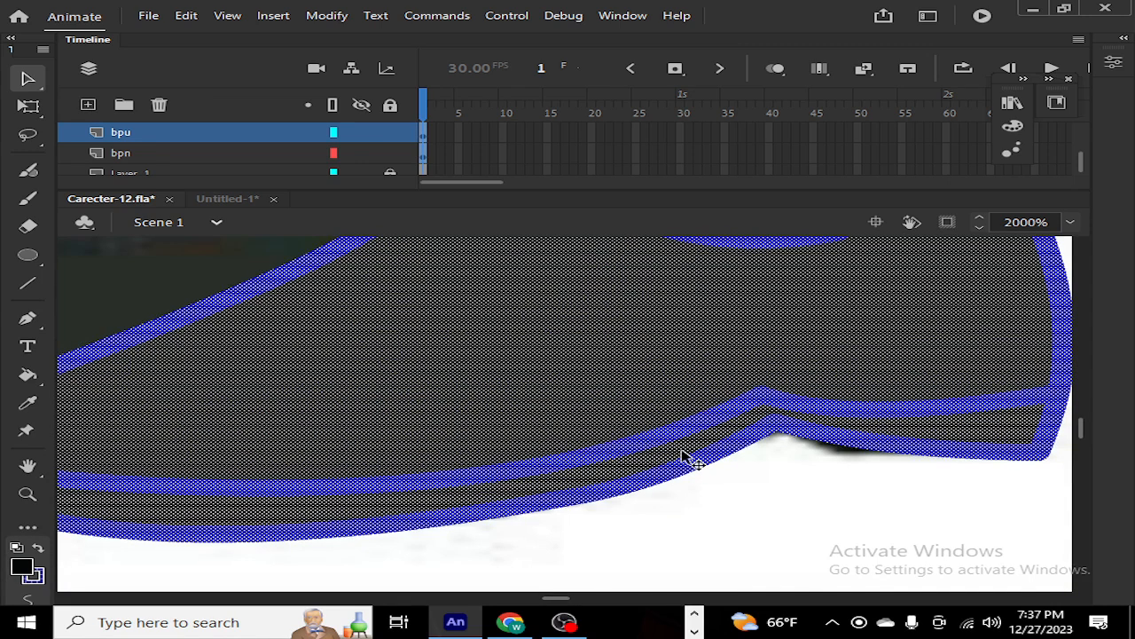
{"action": "scroll", "coordinate": [681, 444], "scroll_direction": "down", "scroll_amount": 8}
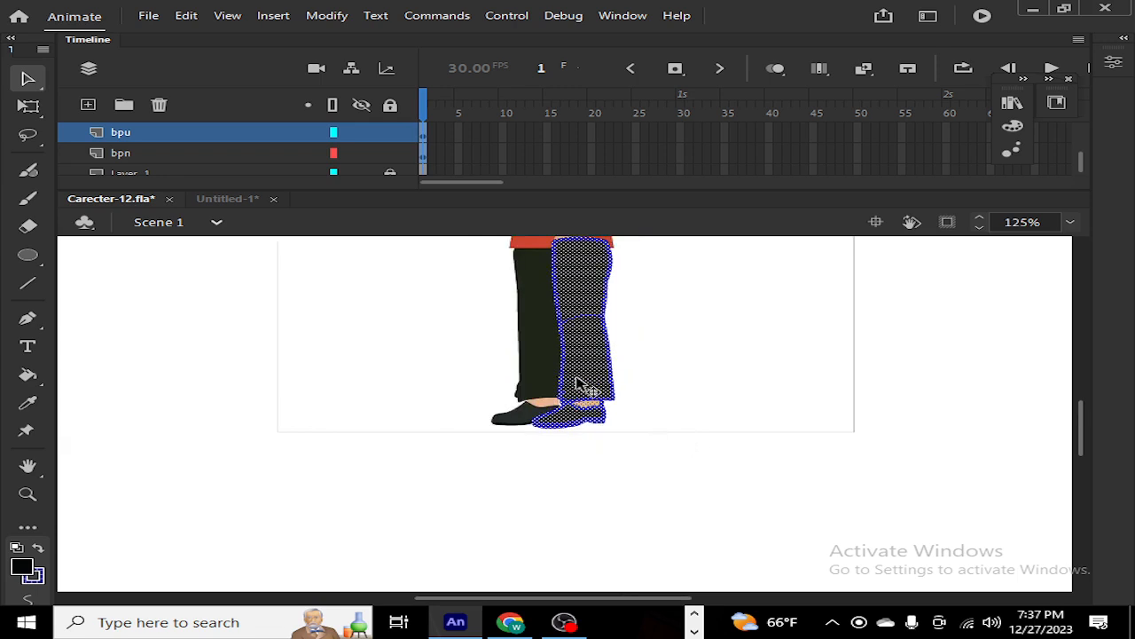
Step: Duplicate the whole selected front leg and place the copy on the empty stage in front of the character
{"action": "left_click_drag", "start_coordinate": [580, 385], "coordinate": [370, 401]}
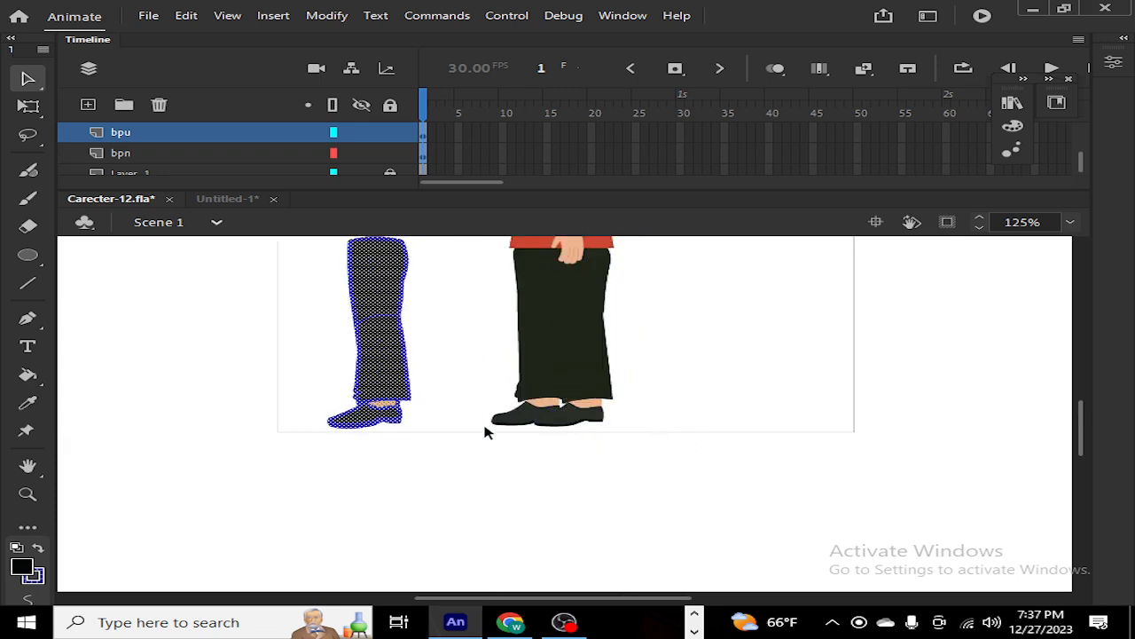
{"action": "key", "text": "ctrl+z"}
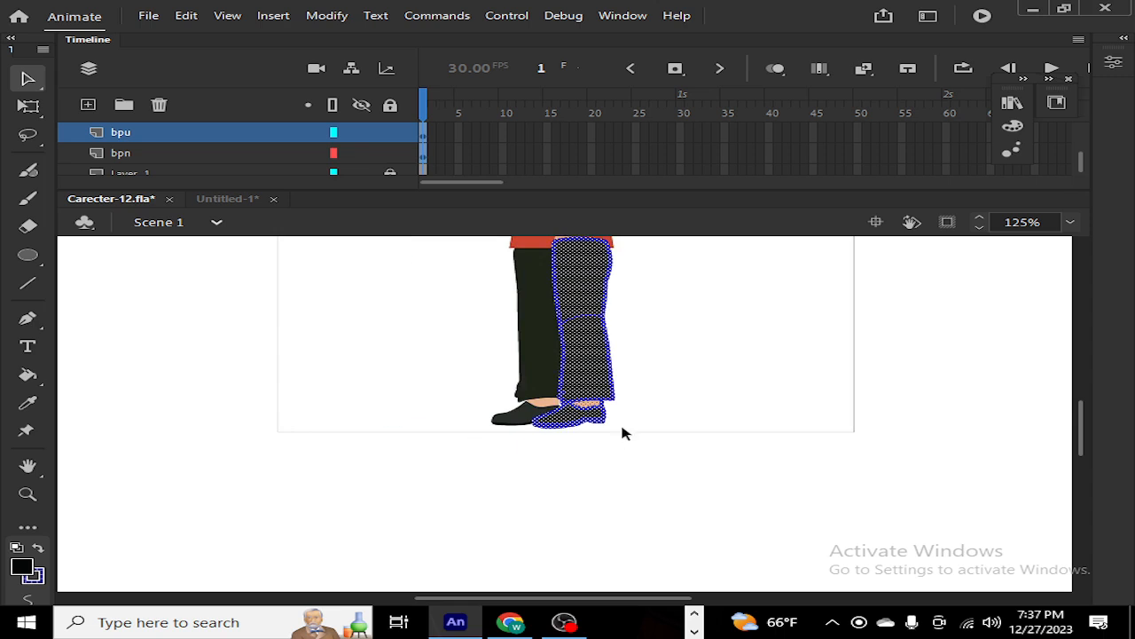
{"action": "left_click_drag", "start_coordinate": [598, 380], "coordinate": [446, 395]}
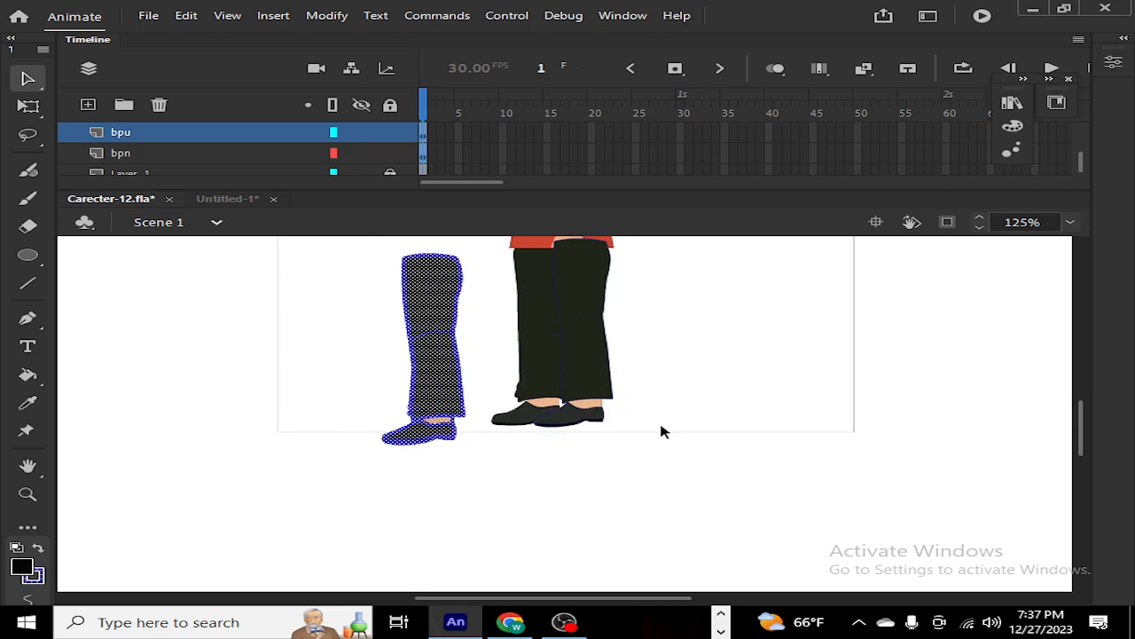
{"action": "left_click", "coordinate": [674, 379]}
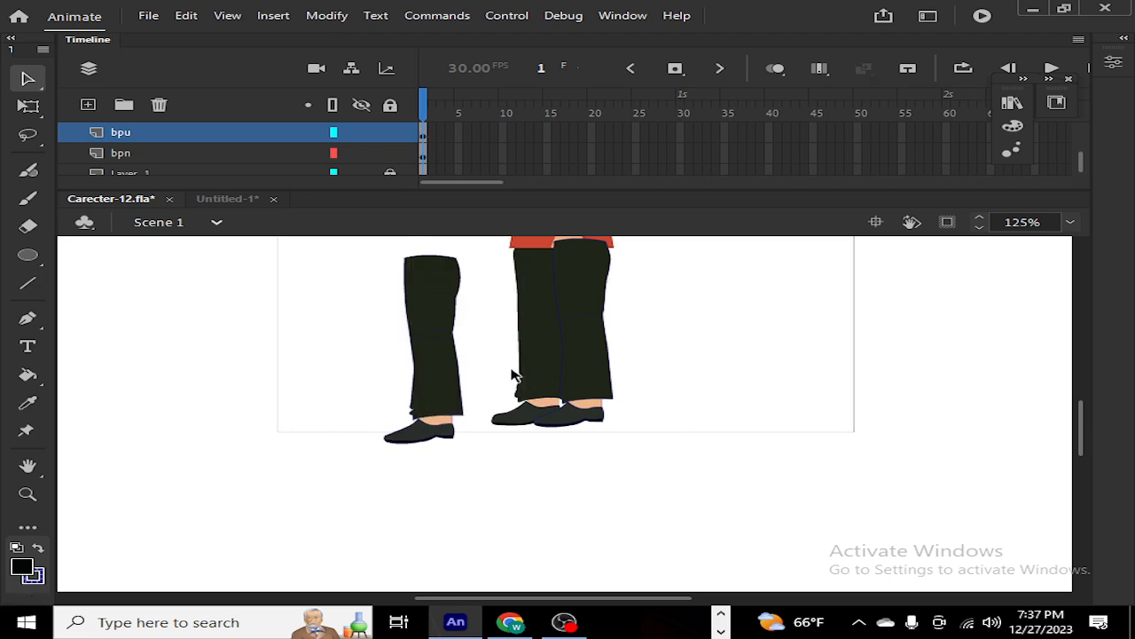
{"action": "left_click", "coordinate": [431, 312]}
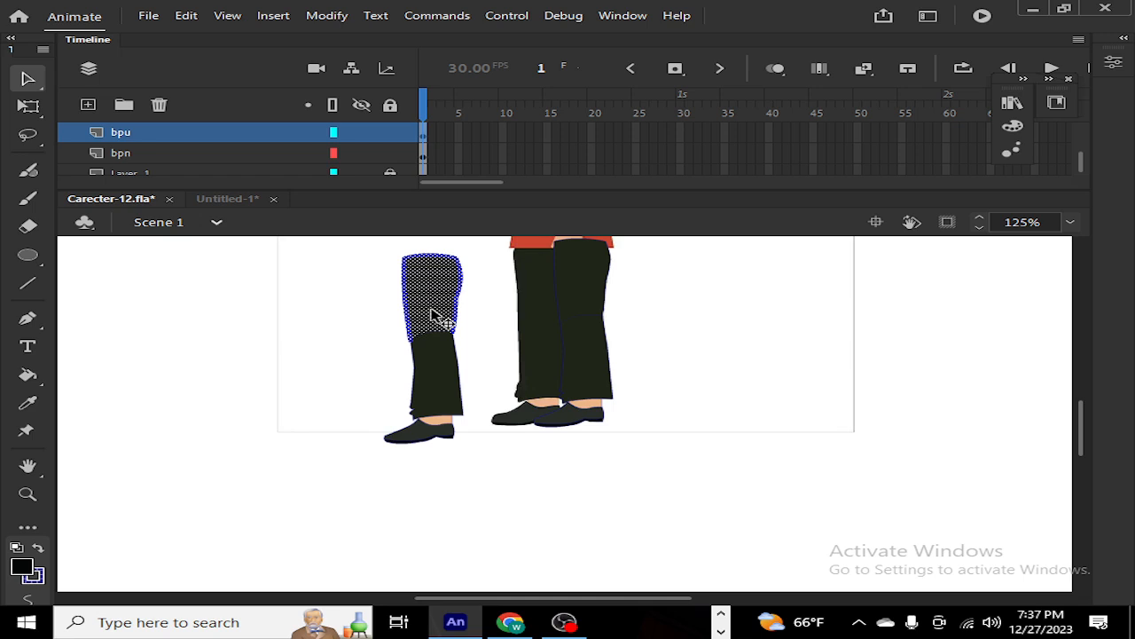
{"action": "left_click", "coordinate": [321, 405]}
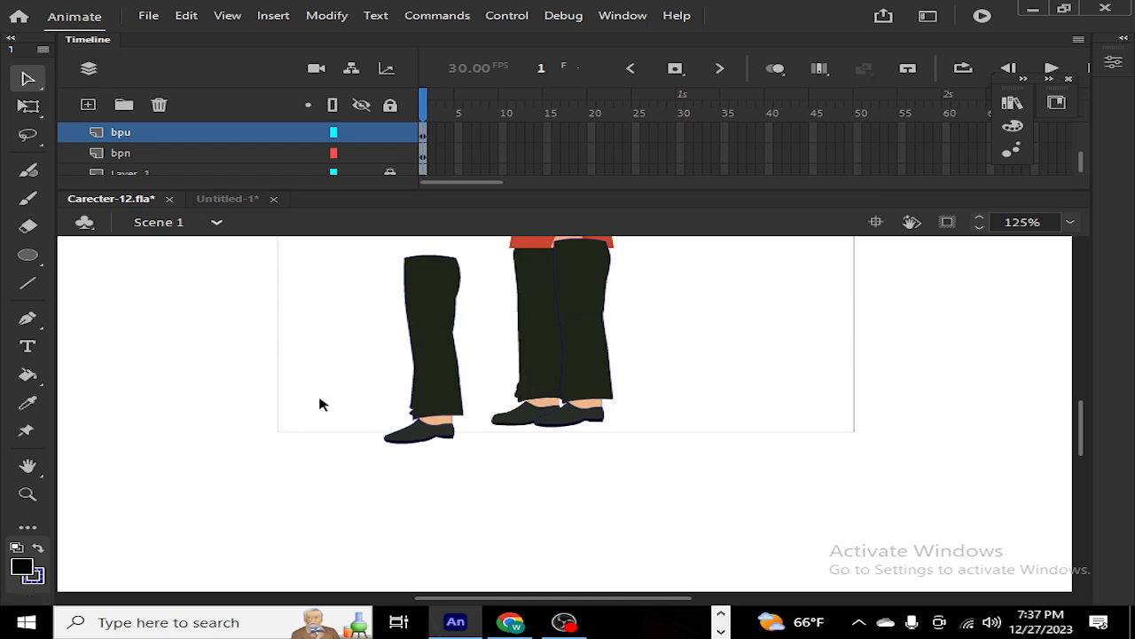
{"action": "key", "text": "ctrl+z"}
{"action": "key", "text": "ctrl+z"}
{"action": "key", "text": "ctrl+z"}
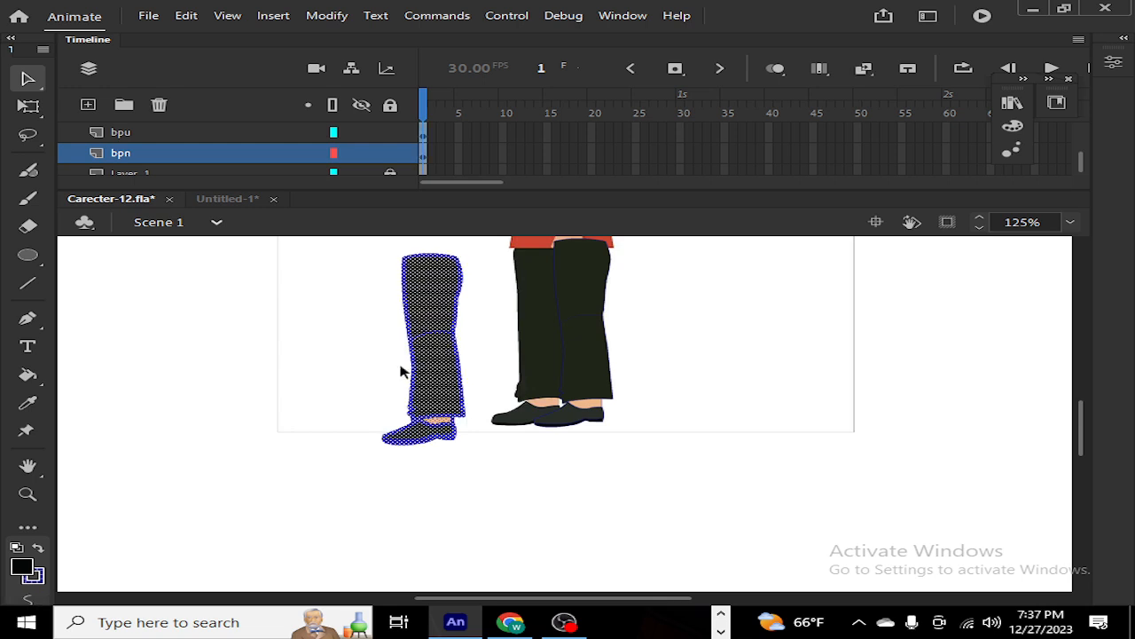
Step: Try to place the copied leg over the character's back leg with the Free Transform tool
{"action": "left_click", "coordinate": [28, 106]}
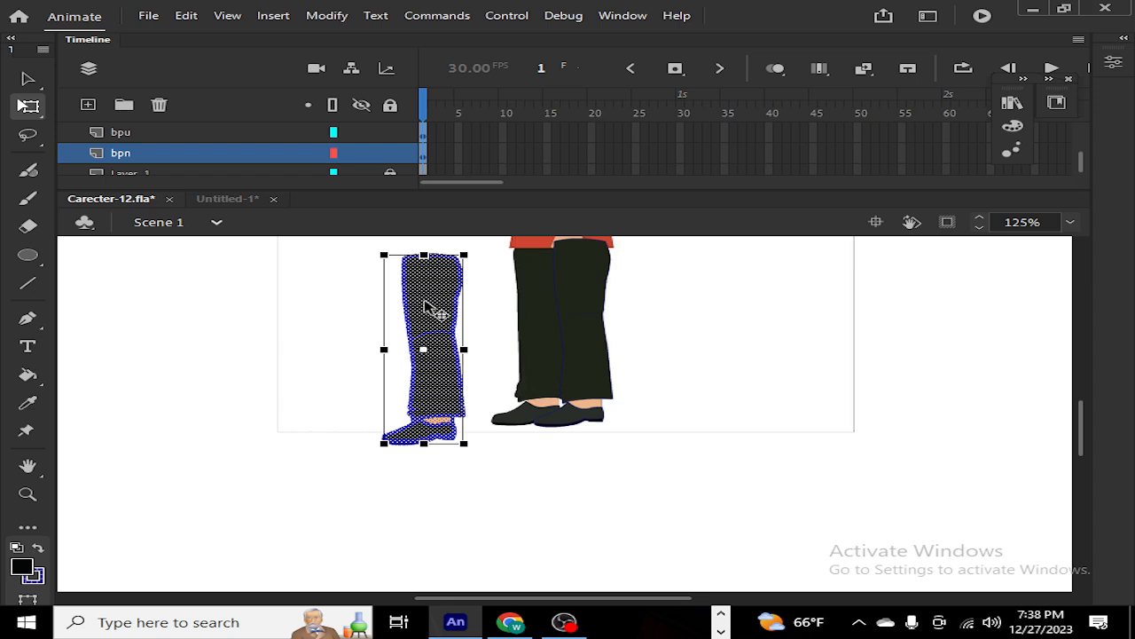
{"action": "left_click_drag", "start_coordinate": [434, 310], "coordinate": [535, 288]}
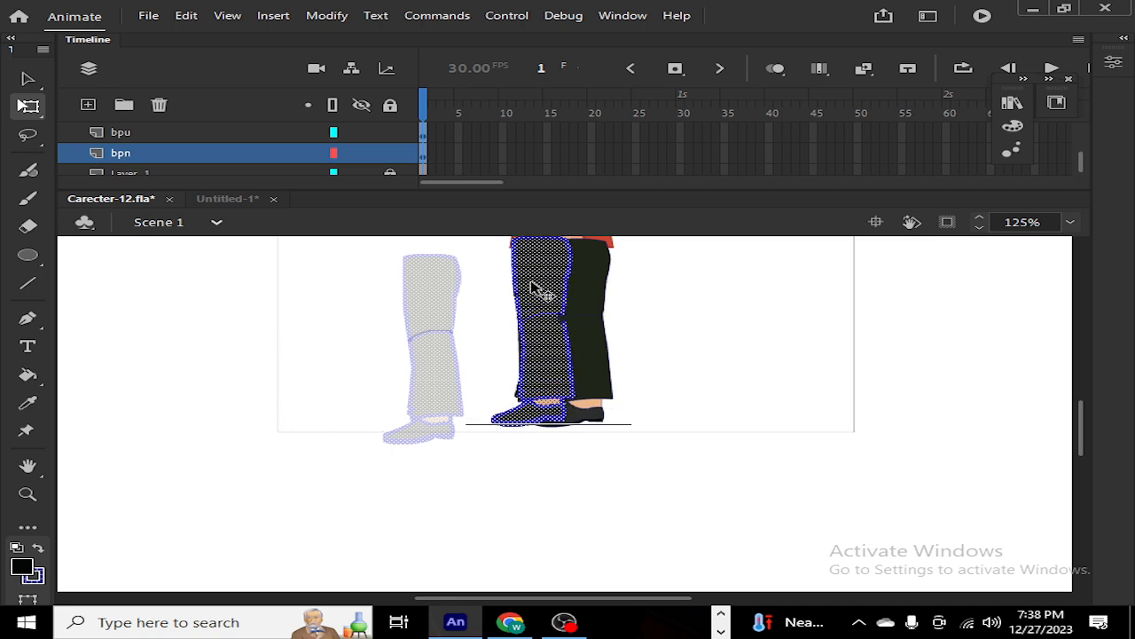
{"action": "left_click_drag", "start_coordinate": [530, 281], "coordinate": [532, 281]}
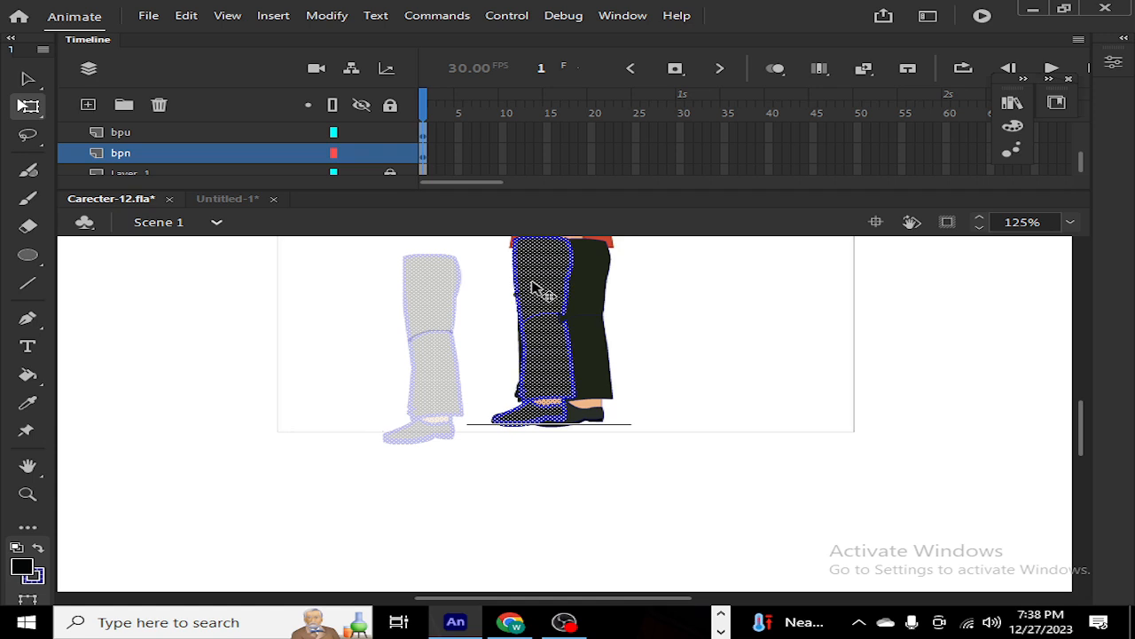
{"action": "left_click_drag", "start_coordinate": [532, 286], "coordinate": [532, 285]}
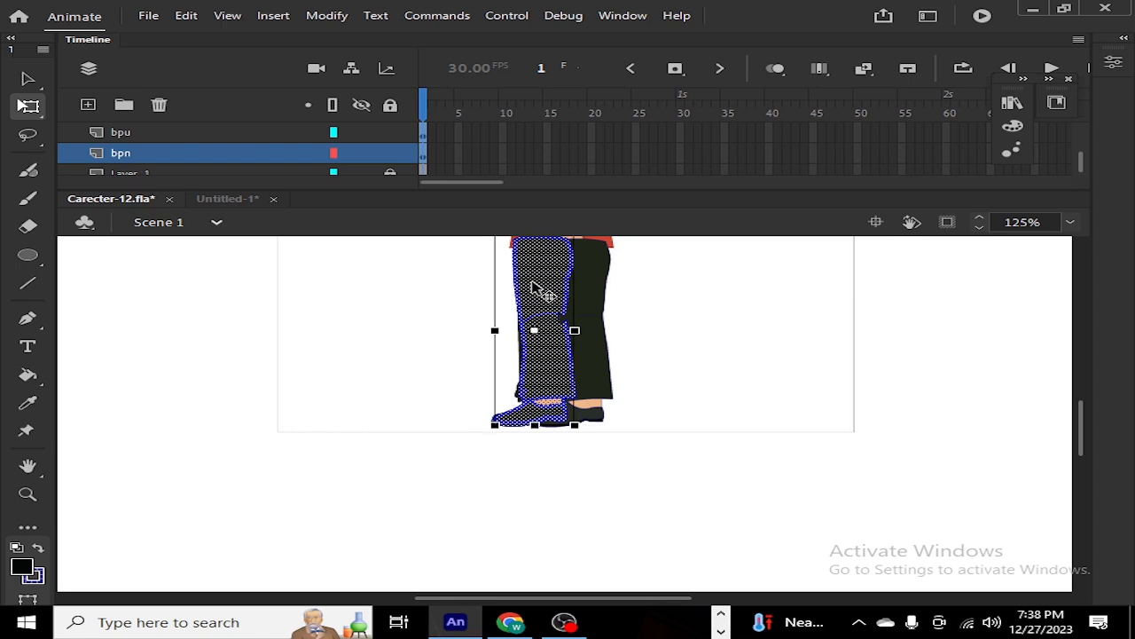
{"action": "left_click", "coordinate": [398, 362]}
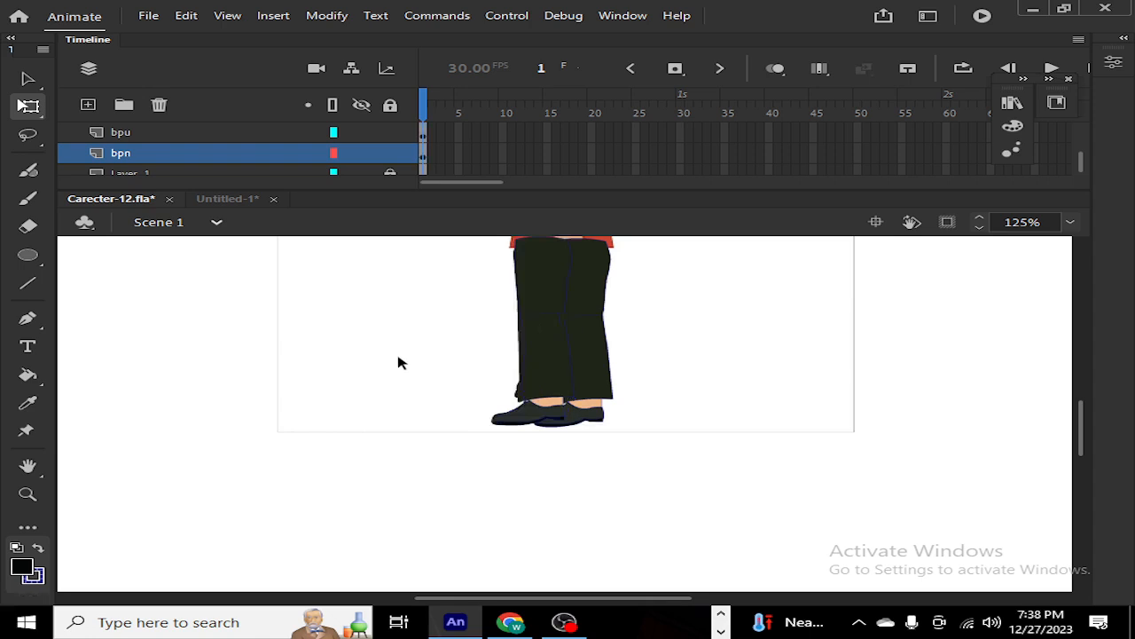
Step: Check whether the overlapping thigh pieces on the bpu layer can be selected separately
{"action": "left_click", "coordinate": [539, 292]}
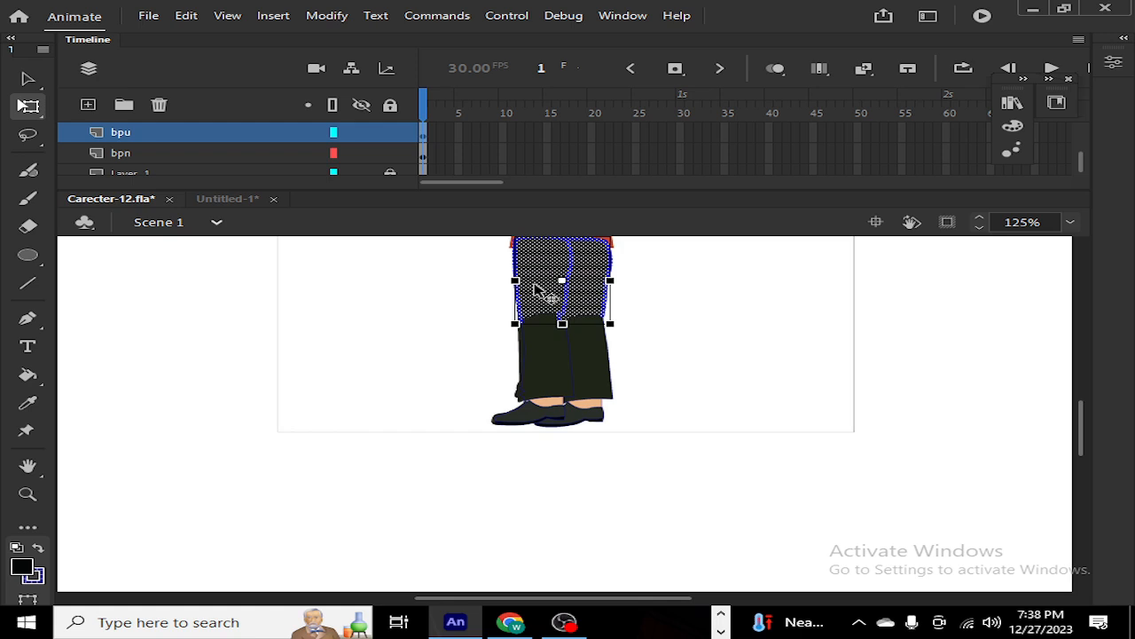
{"action": "left_click", "coordinate": [421, 330]}
{"action": "left_click", "coordinate": [537, 298]}
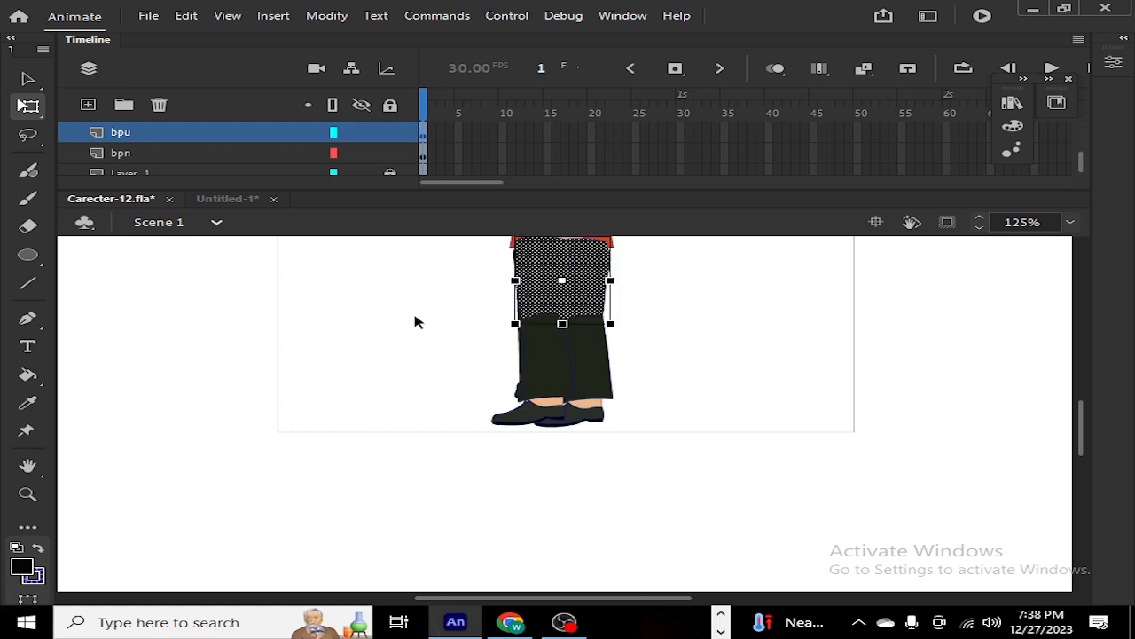
{"action": "left_click", "coordinate": [371, 329]}
{"action": "left_click", "coordinate": [541, 304]}
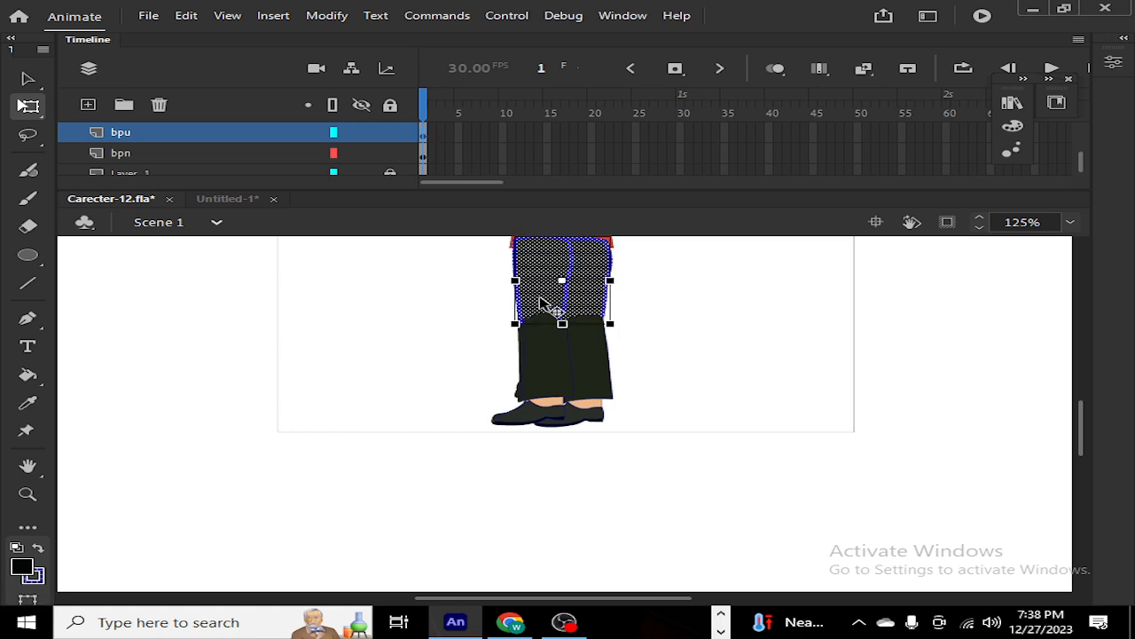
{"action": "left_click", "coordinate": [372, 329]}
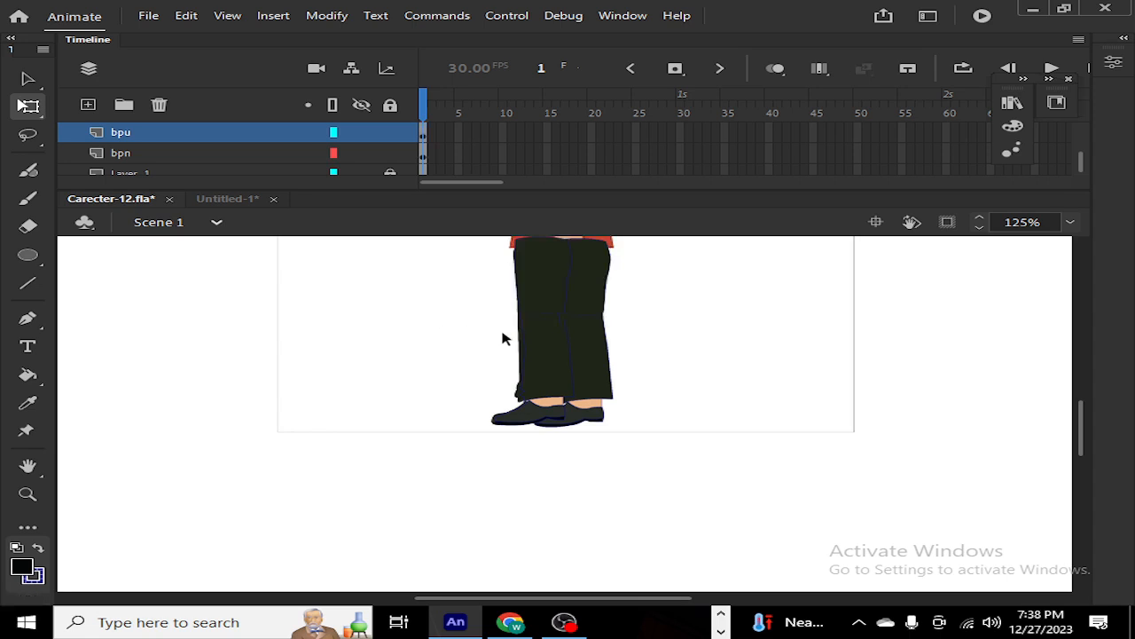
{"action": "left_click", "coordinate": [550, 298]}
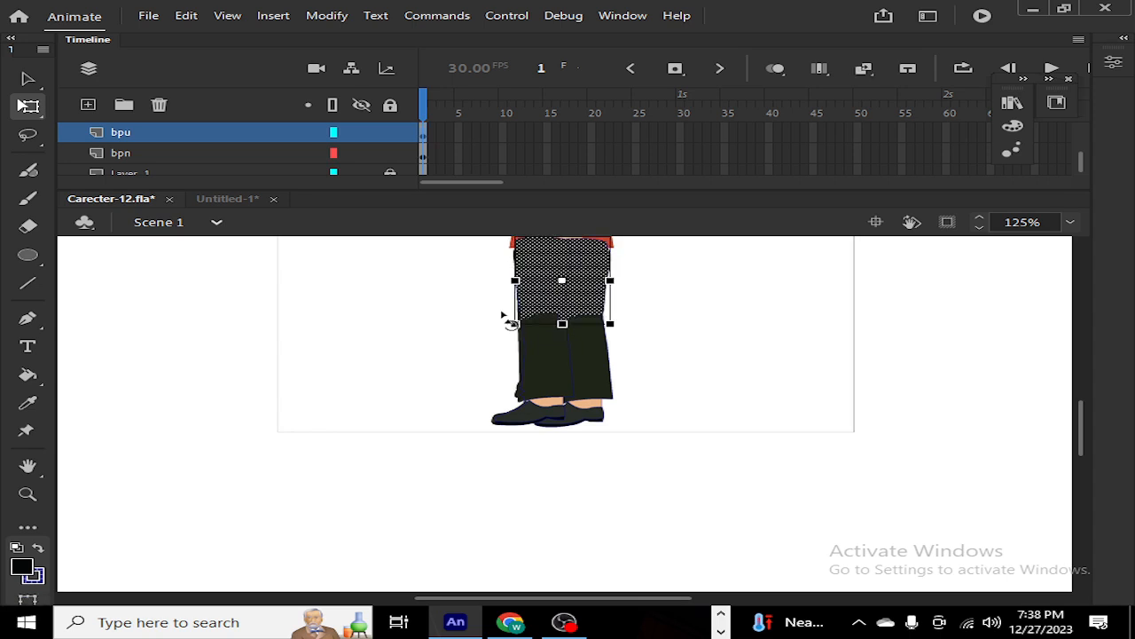
{"action": "left_click", "coordinate": [449, 332]}
Step: Undo the copied leg's move onto the back leg
{"action": "key", "text": "ctrl+z"}
{"action": "key", "text": "ctrl+z"}
{"action": "key", "text": "ctrl+z"}
{"action": "key", "text": "ctrl+z"}
{"action": "key", "text": "ctrl+z"}
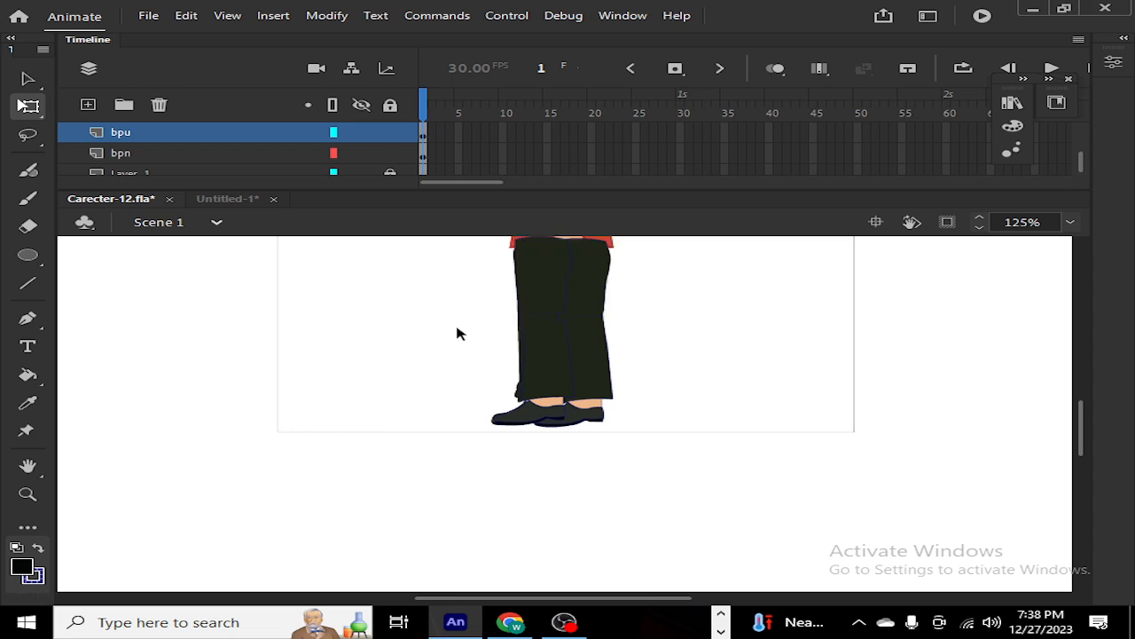
{"action": "key", "text": "ctrl+z"}
{"action": "key", "text": "ctrl+z"}
{"action": "key", "text": "ctrl+z"}
{"action": "key", "text": "ctrl+z"}
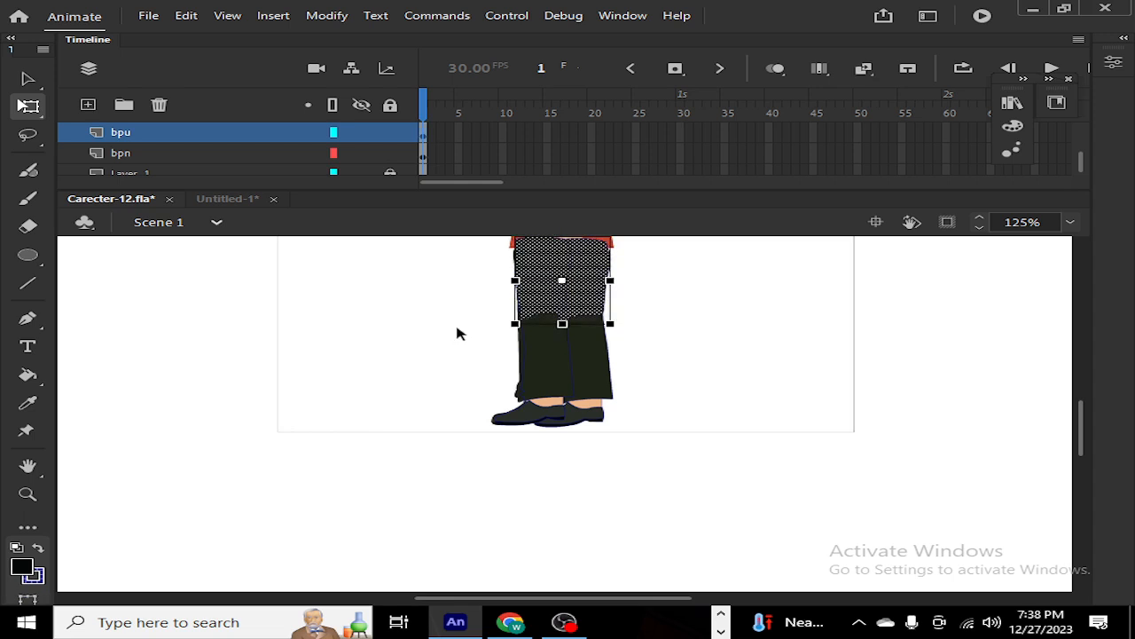
{"action": "key", "text": "ctrl+z"}
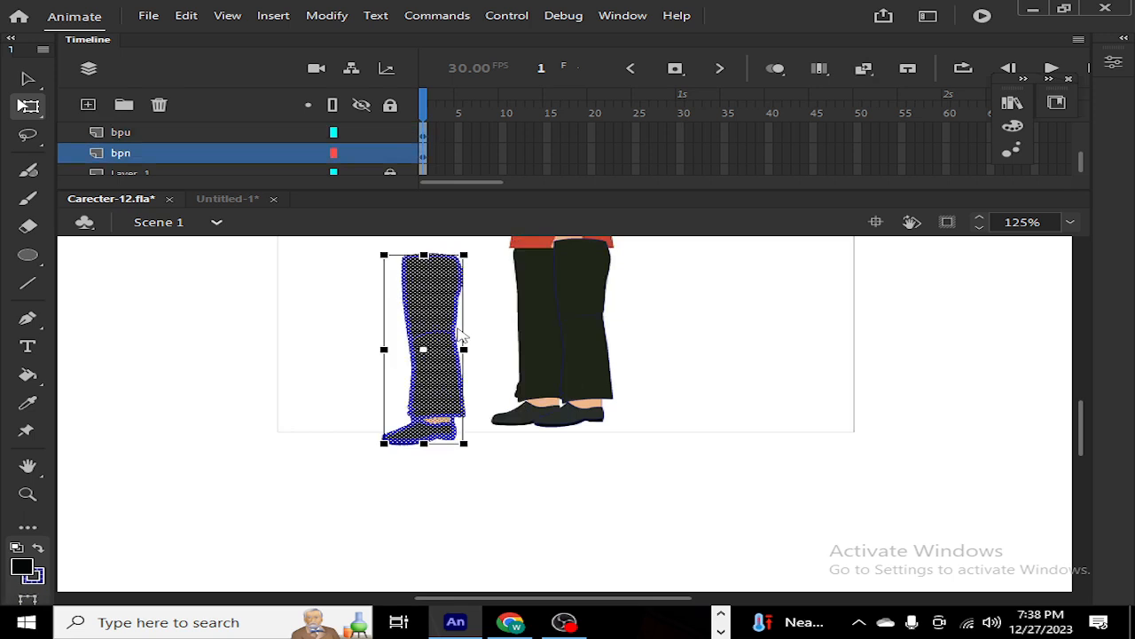
Step: Remove the copied leg's thigh piece from the bpu layer and enlarge the timeline to show the full layer list
{"action": "left_click", "coordinate": [271, 340]}
{"action": "left_click", "coordinate": [421, 313]}
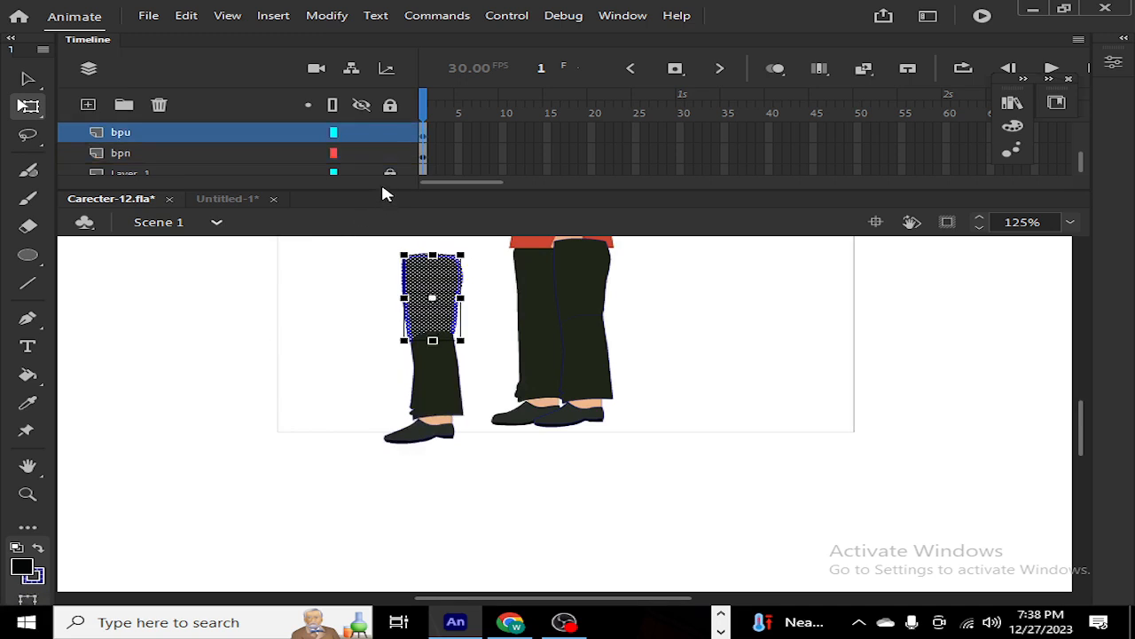
{"action": "key", "text": "Delete"}
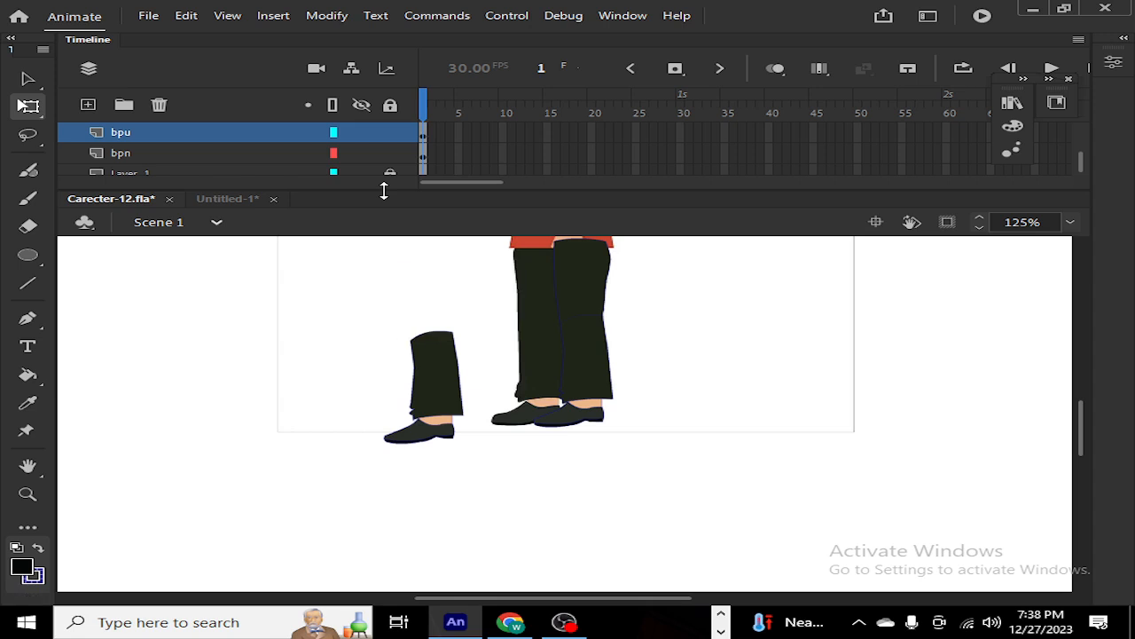
{"action": "left_click_drag", "start_coordinate": [384, 190], "coordinate": [342, 538]}
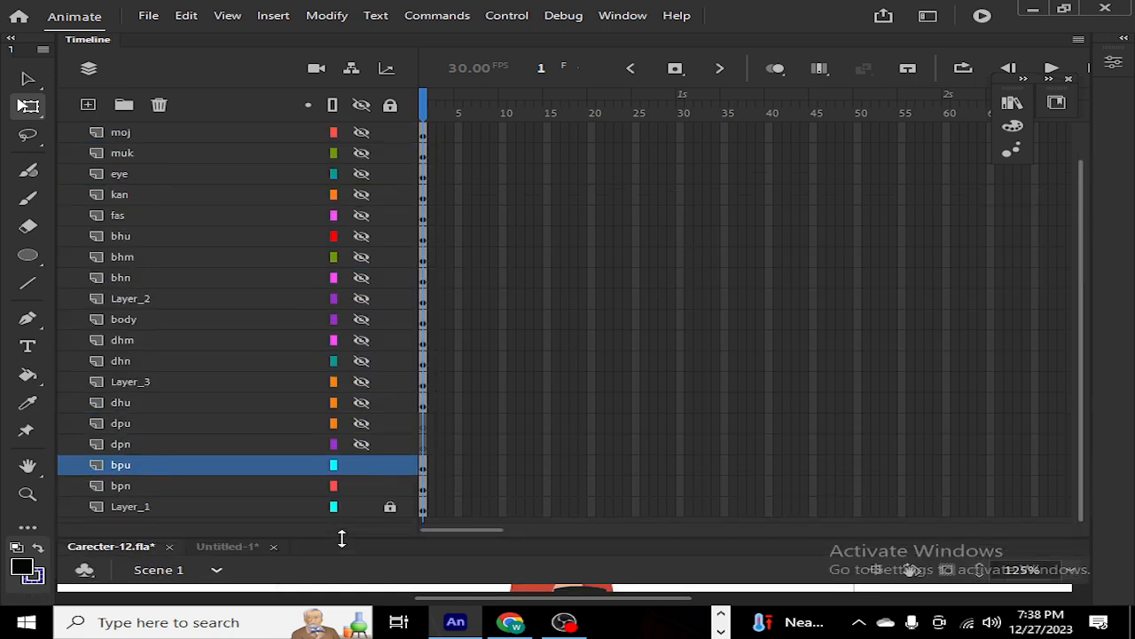
Step: Cut the copied leg's lower trouser, ankle and shoe pieces, including the sole, from the bpn layer
{"action": "left_click", "coordinate": [149, 422]}
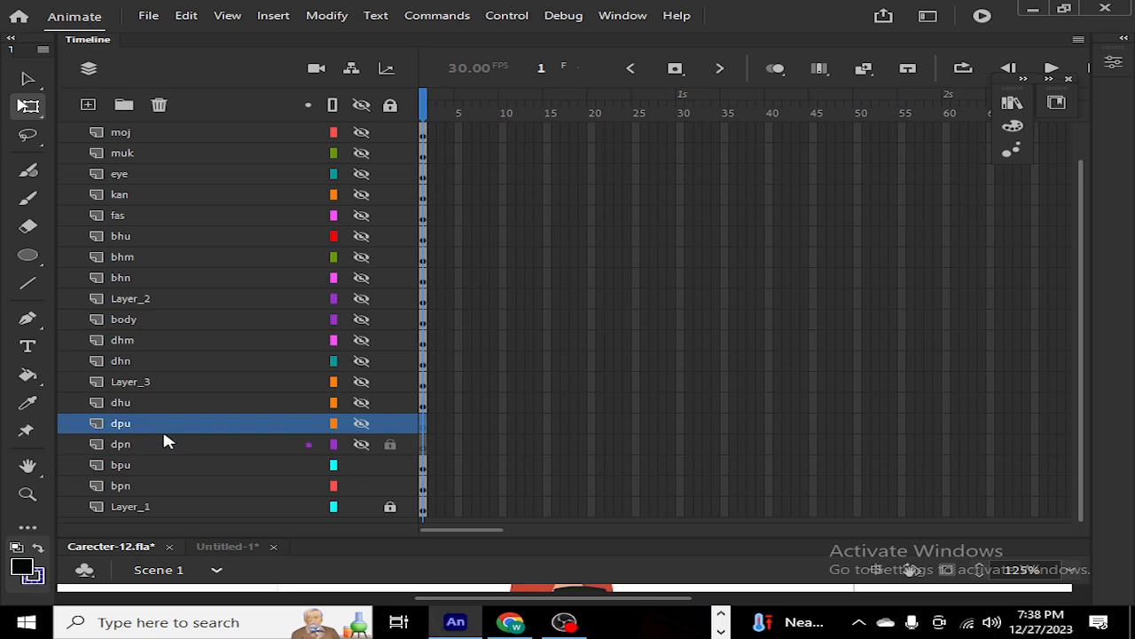
{"action": "left_click_drag", "start_coordinate": [560, 537], "coordinate": [576, 266]}
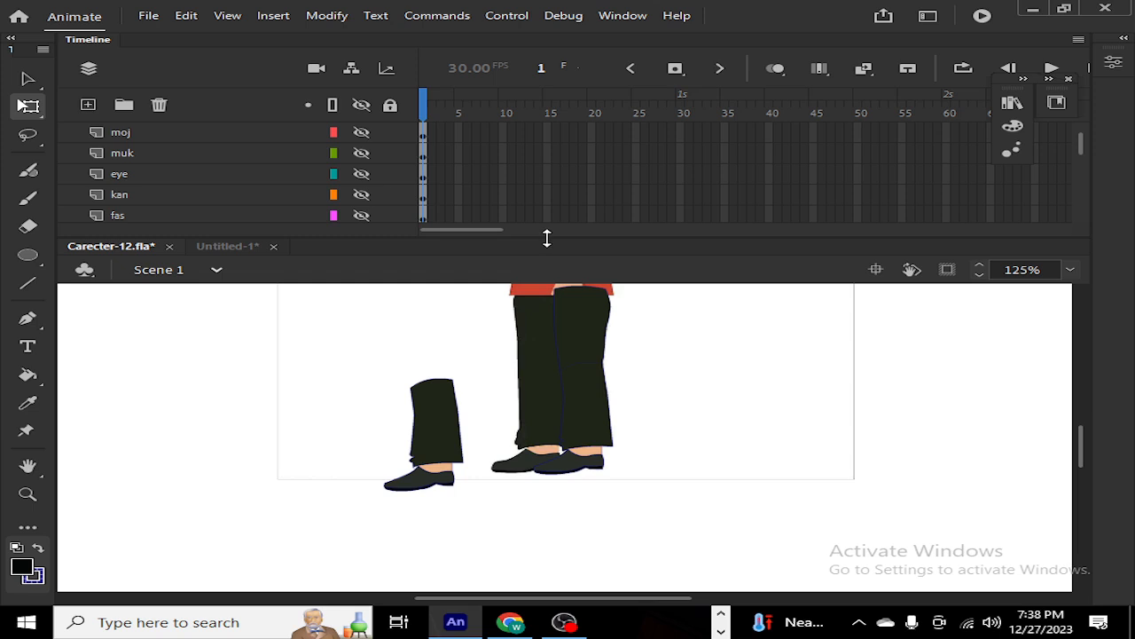
{"action": "left_click", "coordinate": [448, 457]}
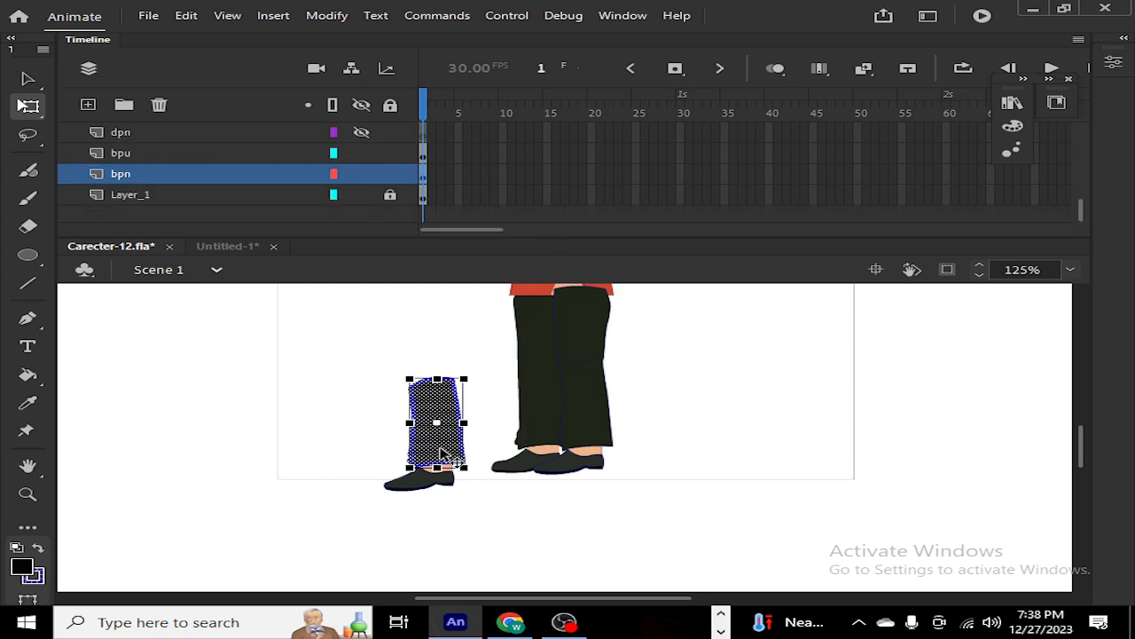
{"action": "left_click", "coordinate": [465, 517]}
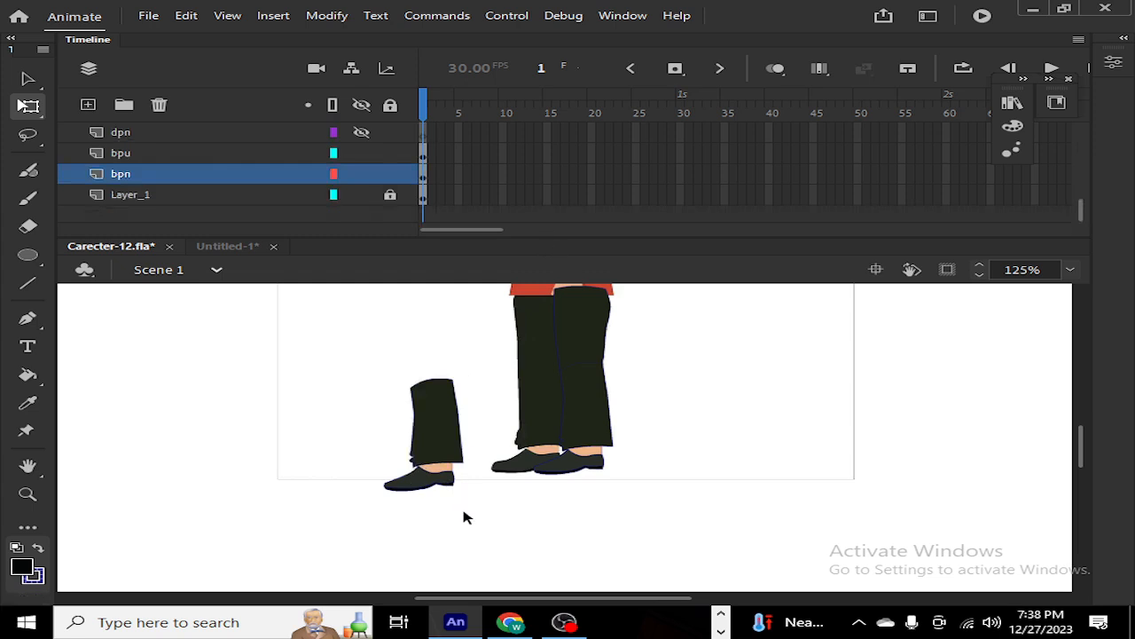
{"action": "left_click", "coordinate": [432, 451]}
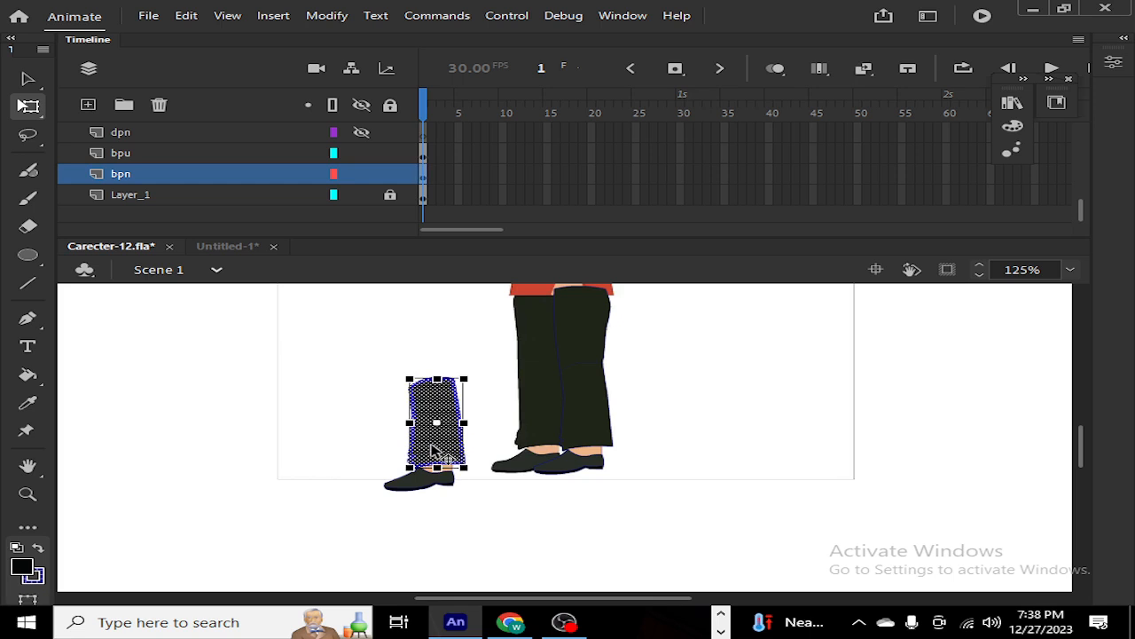
{"action": "key", "text": "ctrl+equal"}
{"action": "key", "text": "ctrl+equal"}
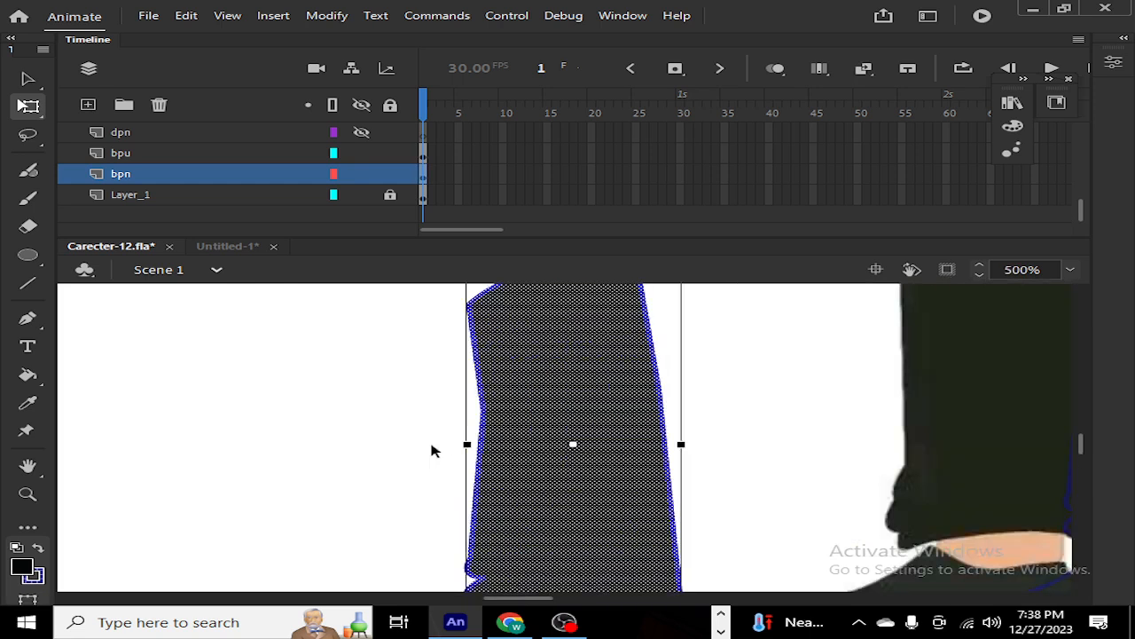
{"action": "left_click_drag", "start_coordinate": [1081, 446], "coordinate": [1087, 459]}
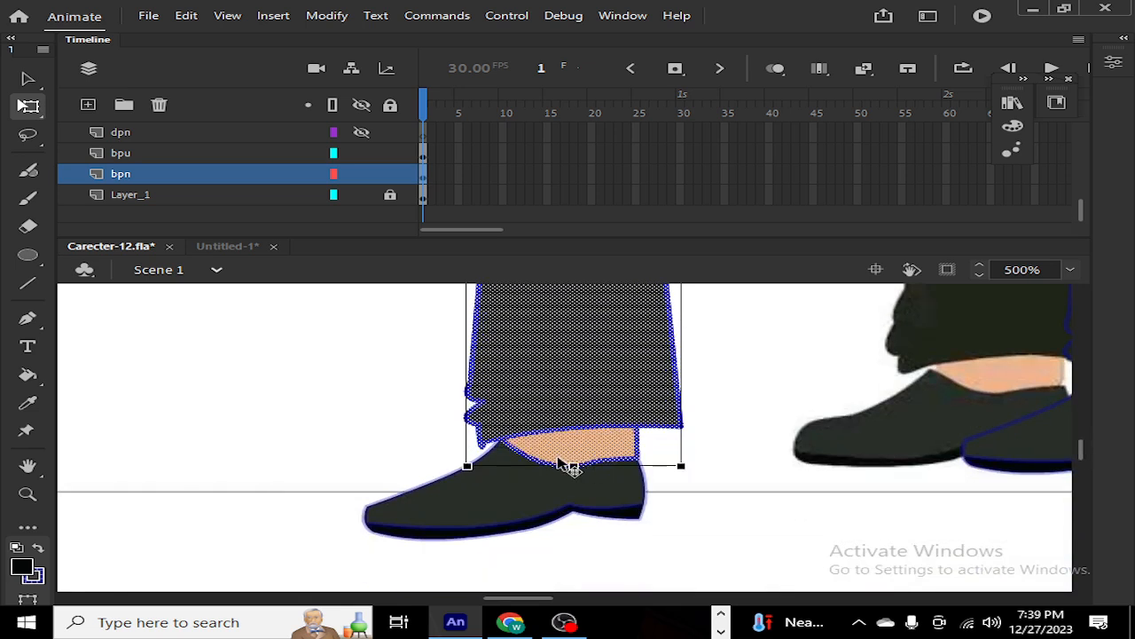
{"action": "left_click", "coordinate": [543, 488], "text": "shift"}
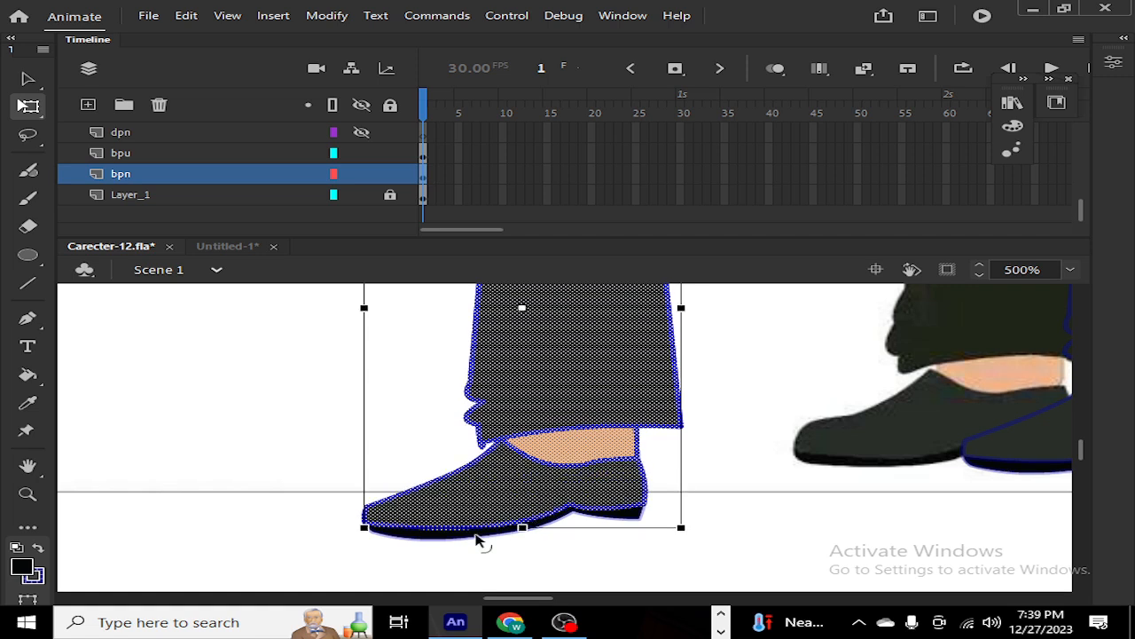
{"action": "left_click", "coordinate": [474, 535], "text": "shift"}
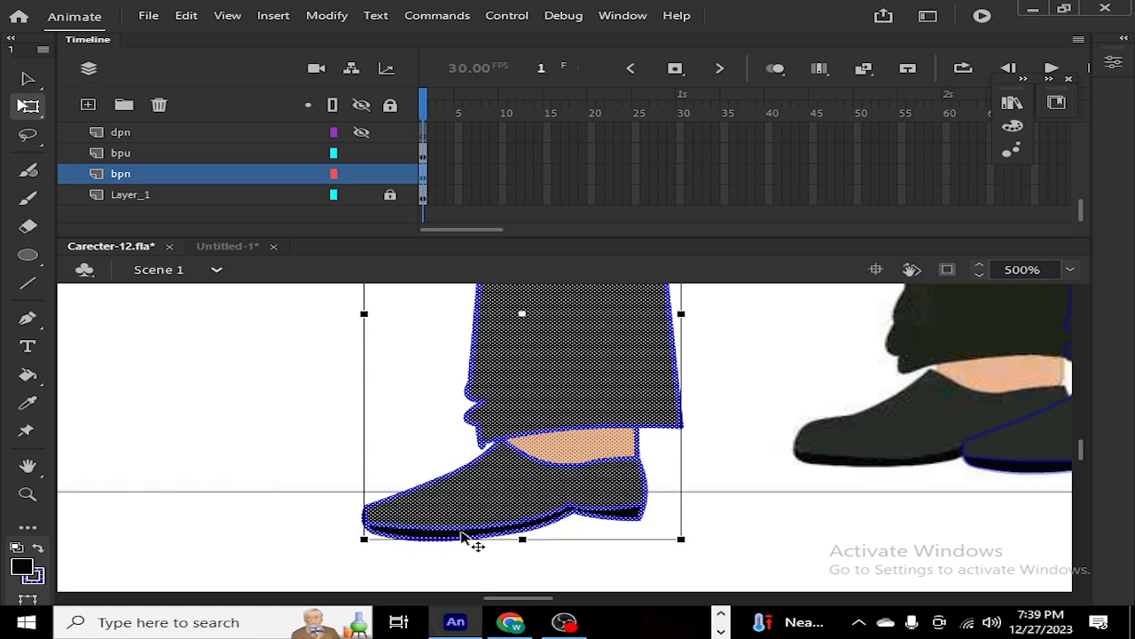
{"action": "left_click", "coordinate": [469, 536], "text": "shift"}
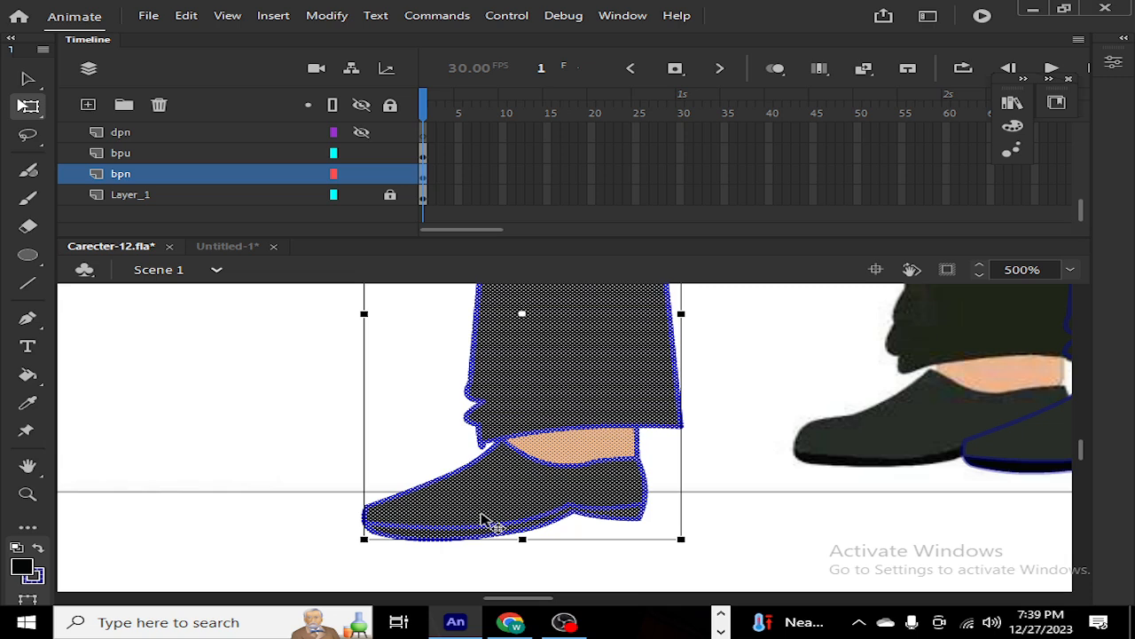
{"action": "key", "text": "ctrl+x"}
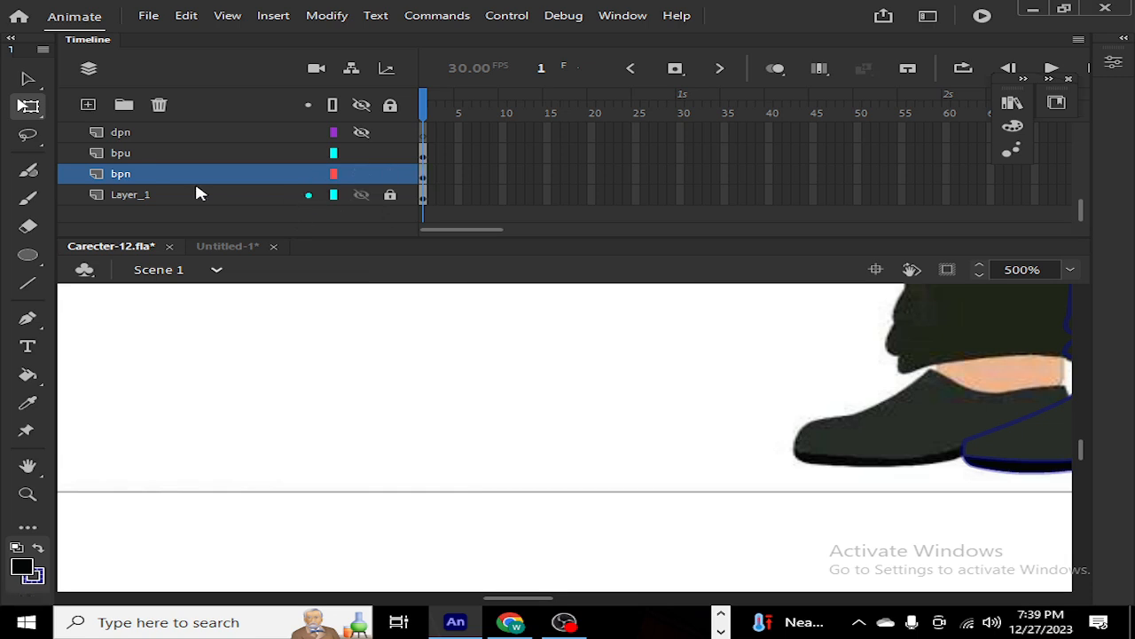
Step: Make the dpn layer active and unhide both the dpn and dpu layers
{"action": "left_click", "coordinate": [140, 154]}
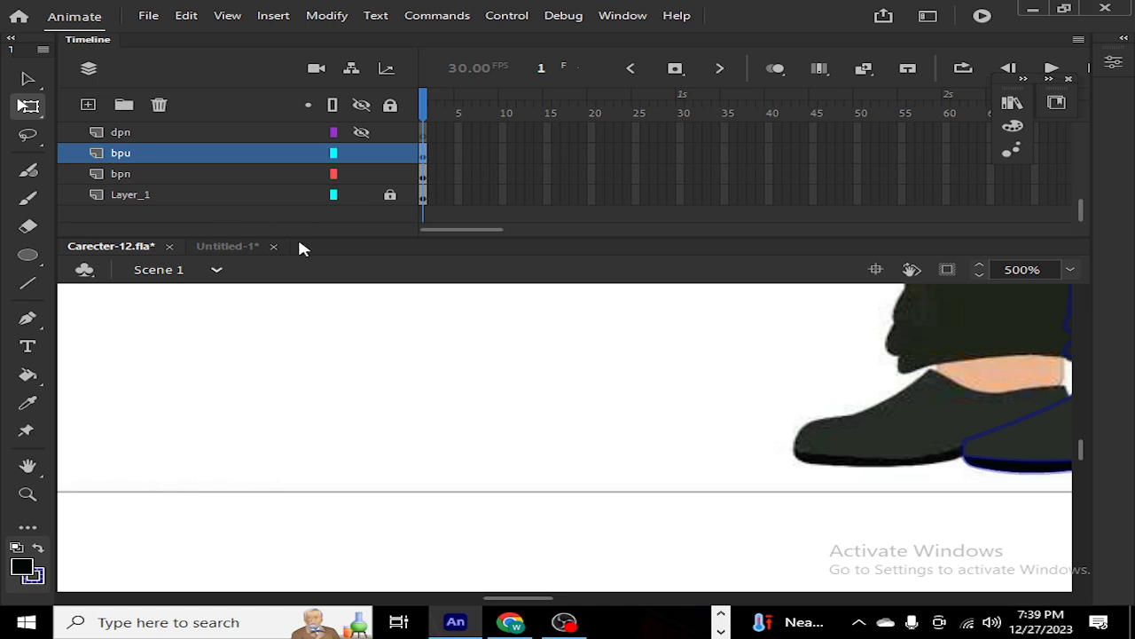
{"action": "left_click_drag", "start_coordinate": [301, 238], "coordinate": [311, 362]}
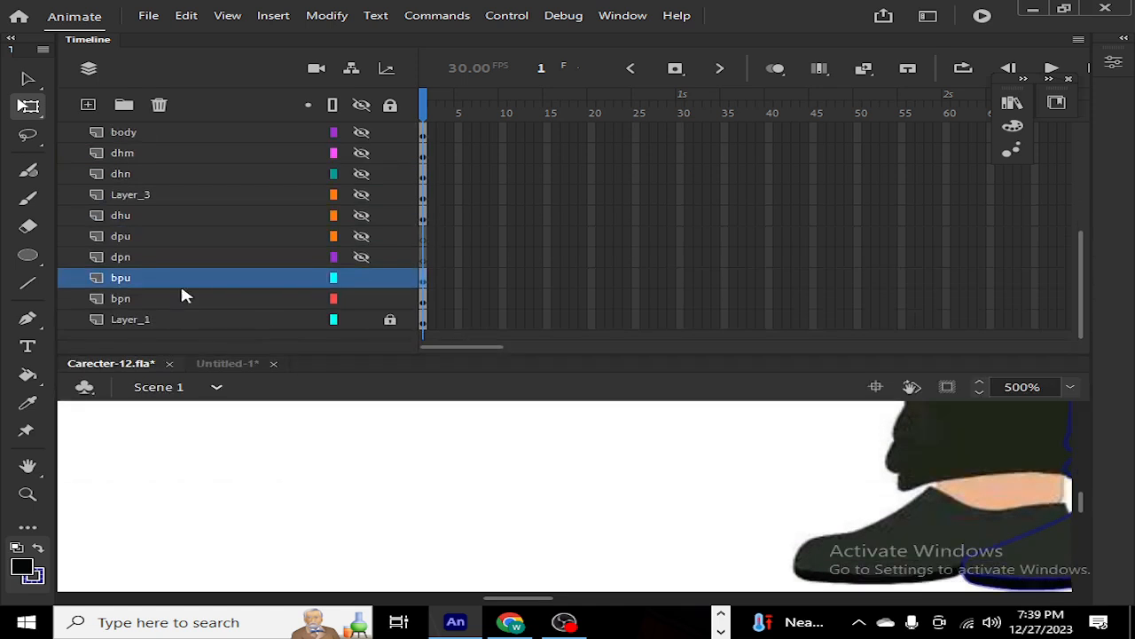
{"action": "left_click", "coordinate": [159, 263]}
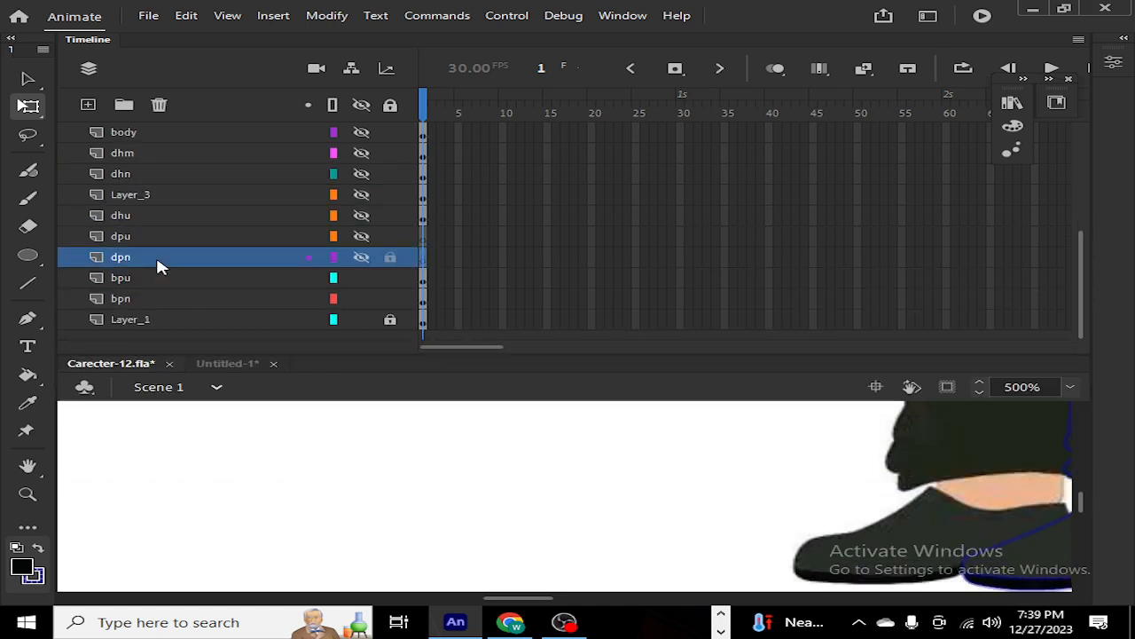
{"action": "left_click", "coordinate": [361, 256]}
{"action": "left_click", "coordinate": [361, 236]}
{"action": "left_click_drag", "start_coordinate": [565, 355], "coordinate": [591, 346]}
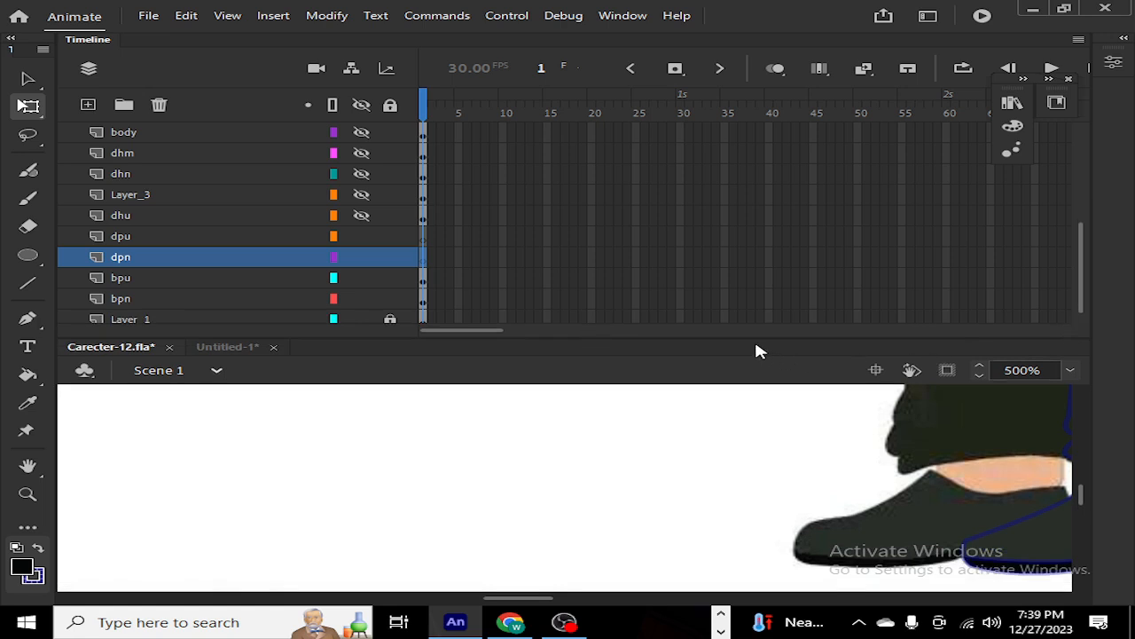
Step: Shrink the timeline and dock the detached document window back beneath it
{"action": "key", "text": "ctrl+minus"}
{"action": "key", "text": "ctrl+minus"}
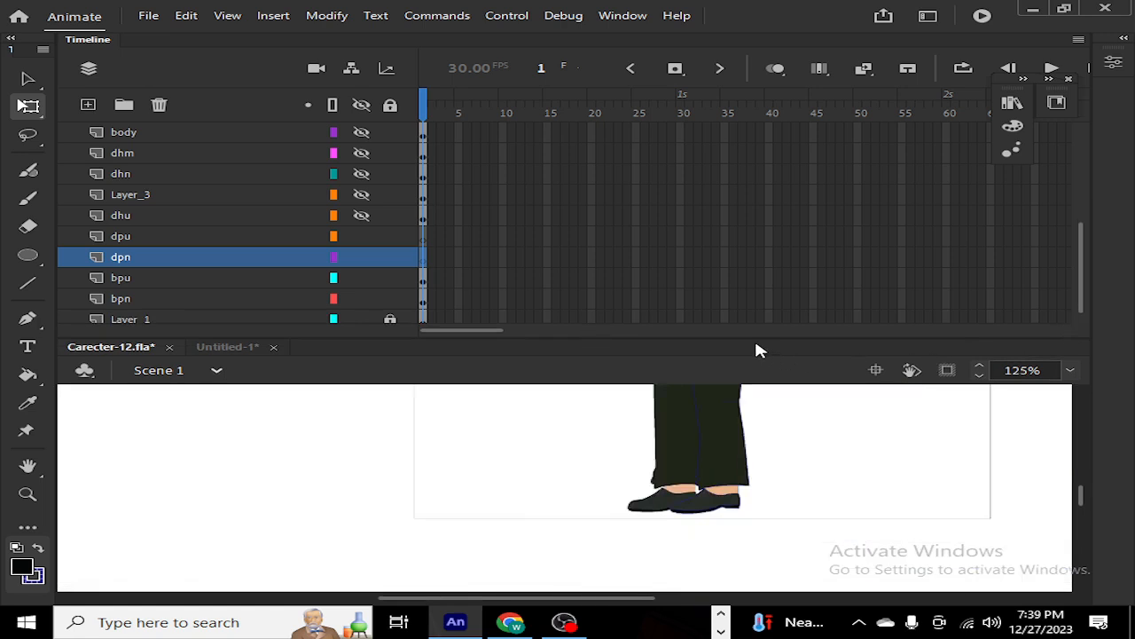
{"action": "left_click_drag", "start_coordinate": [707, 347], "coordinate": [723, 197]}
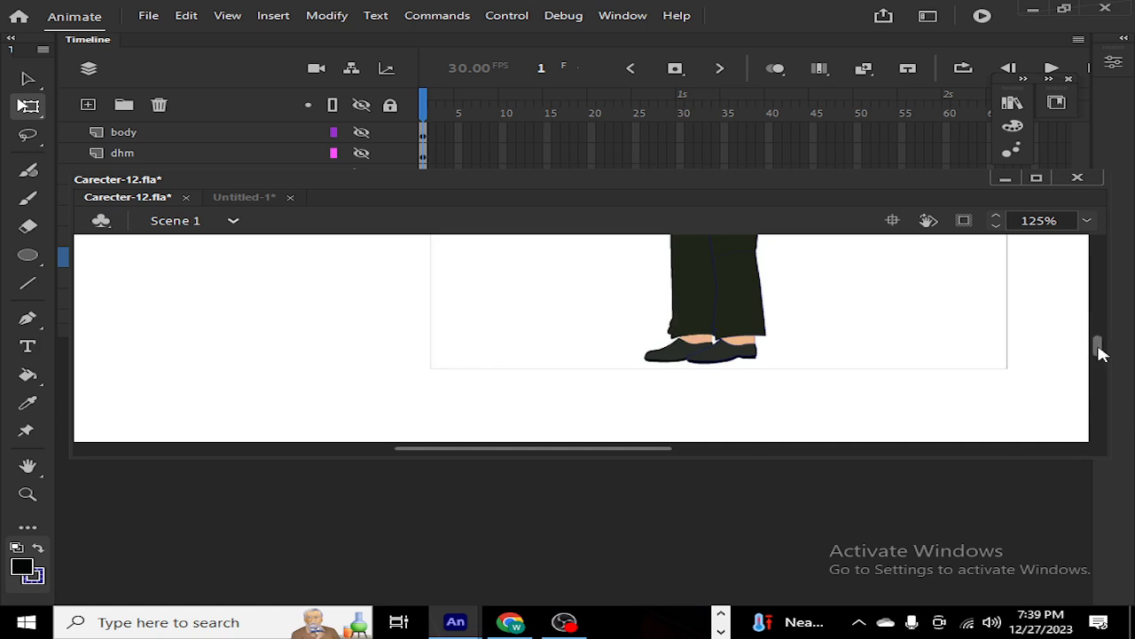
{"action": "mouse_move", "coordinate": [1099, 346]}
{"action": "left_mouse_down"}
{"action": "mouse_move", "coordinate": [1097, 329]}
{"action": "mouse_move", "coordinate": [1098, 343]}
{"action": "left_mouse_up"}
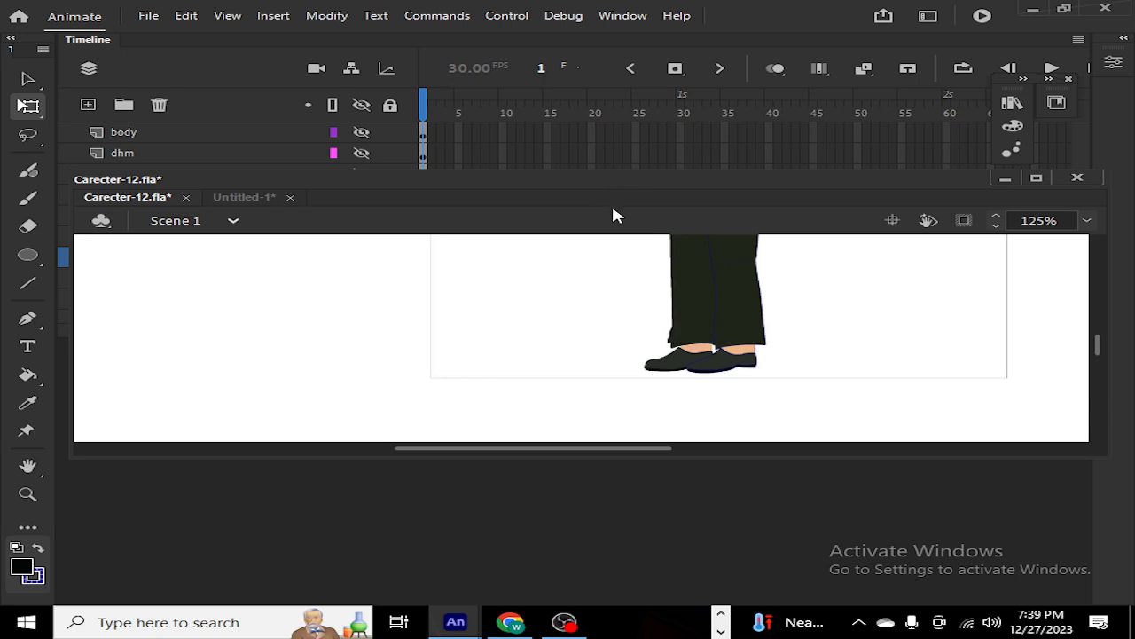
{"action": "left_click_drag", "start_coordinate": [613, 191], "coordinate": [564, 170]}
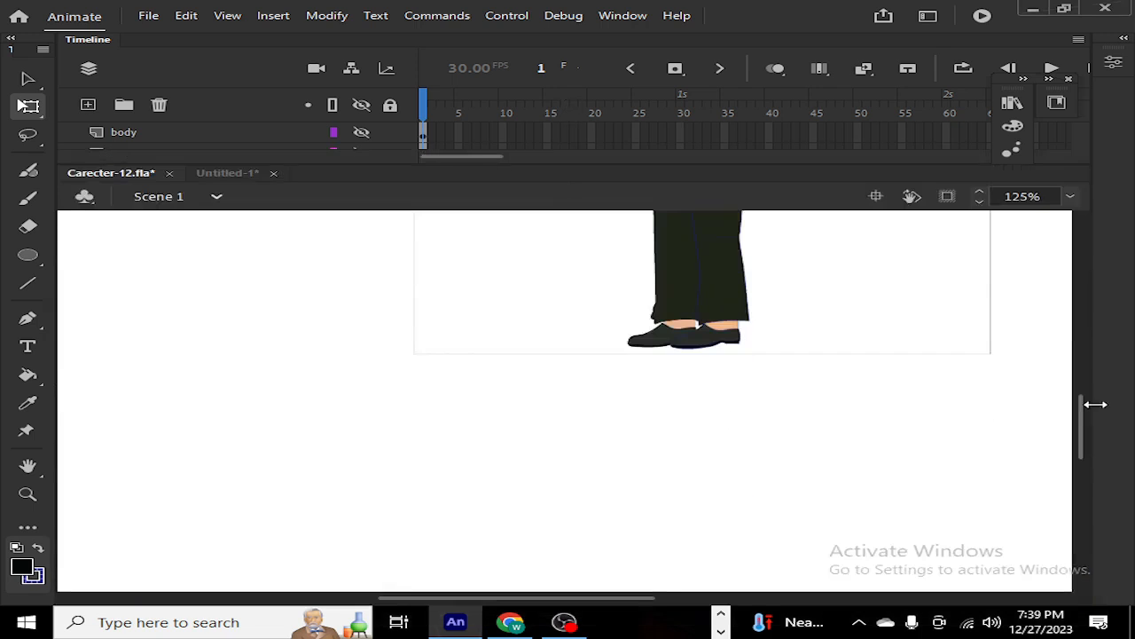
{"action": "left_click_drag", "start_coordinate": [1081, 435], "coordinate": [1089, 402]}
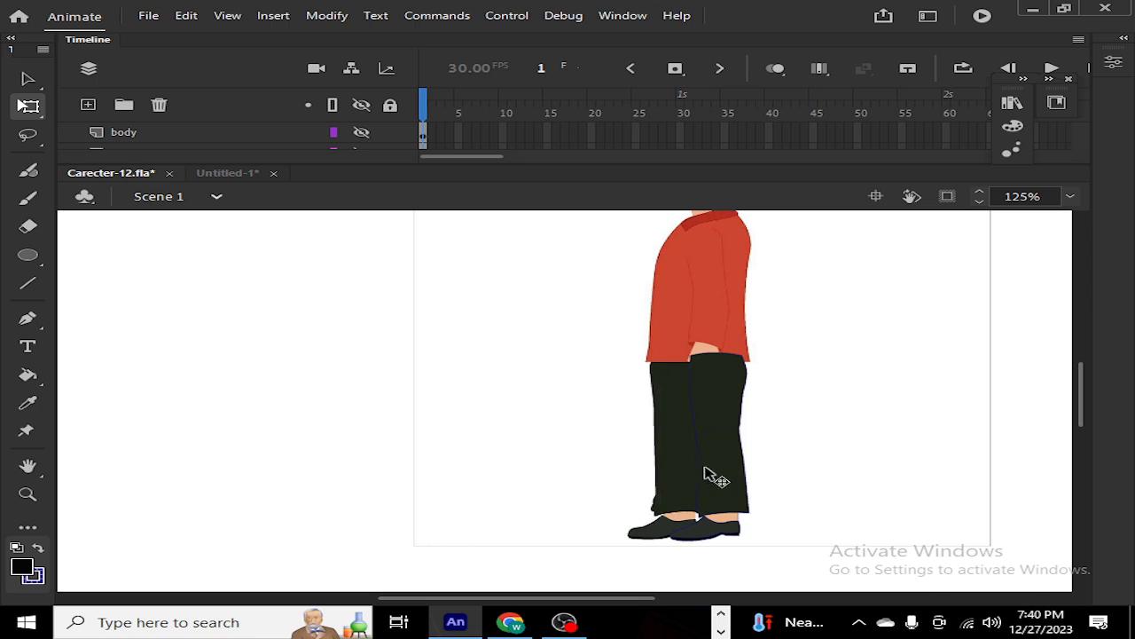
Step: Undo the layer visibility changes and the cuts of the copied leg's lower part and thigh
{"action": "key", "text": "ctrl+v"}
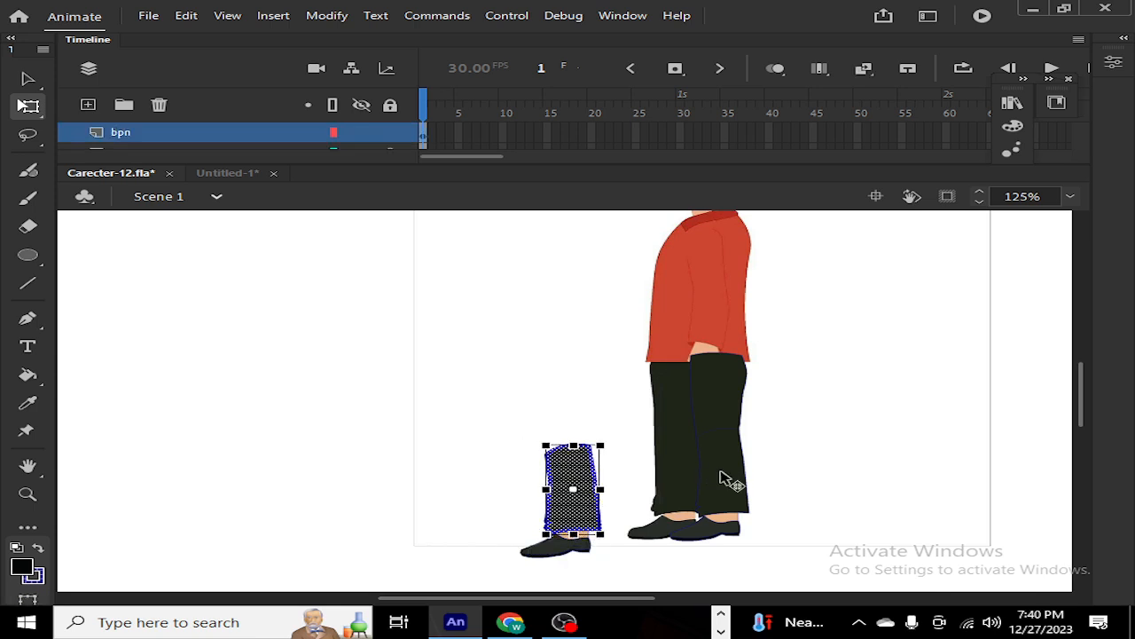
{"action": "key", "text": "ctrl+v"}
{"action": "key", "text": "Escape"}
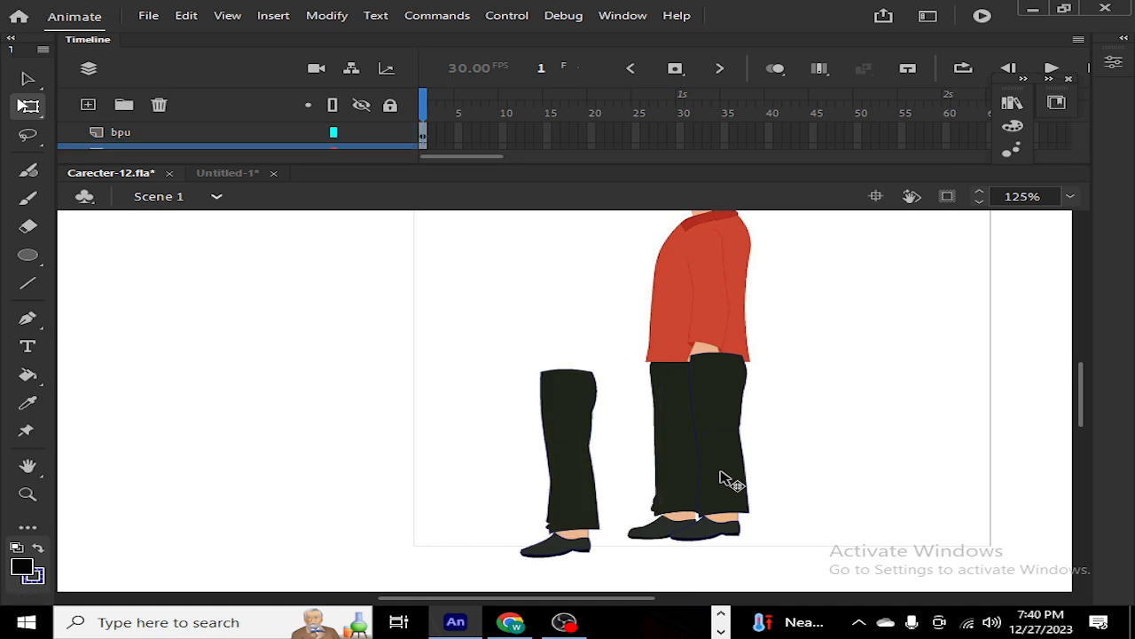
Step: Move the copied leg's thigh piece from the bpu layer to the unhidden dpu layer, keeping it in place
{"action": "left_click", "coordinate": [567, 434]}
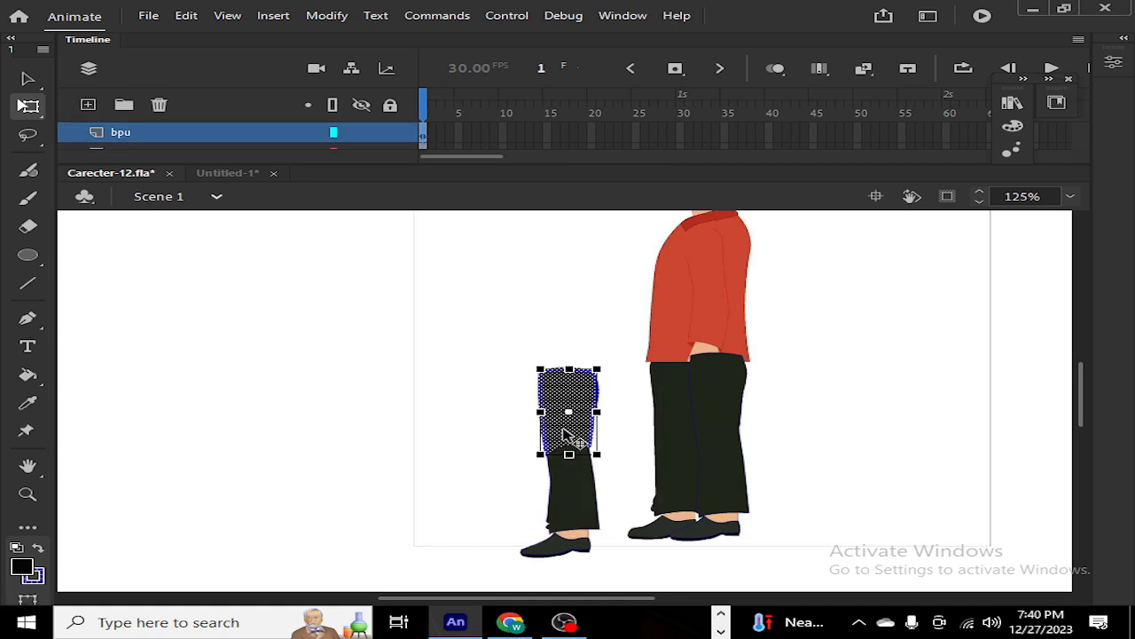
{"action": "key", "text": "Delete"}
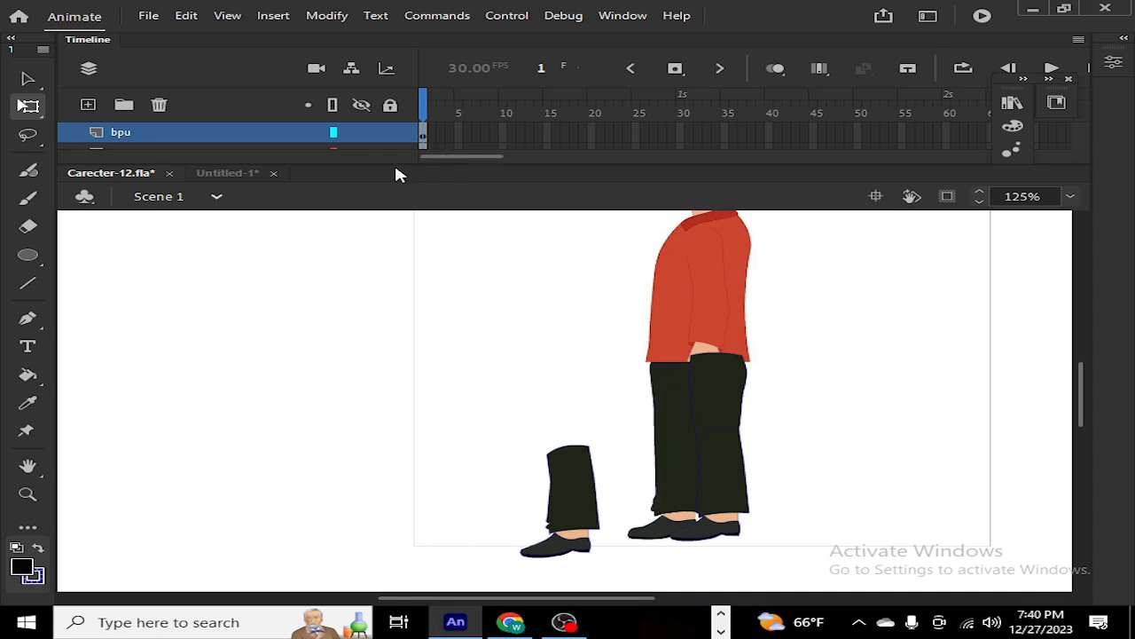
{"action": "left_click_drag", "start_coordinate": [395, 160], "coordinate": [403, 462]}
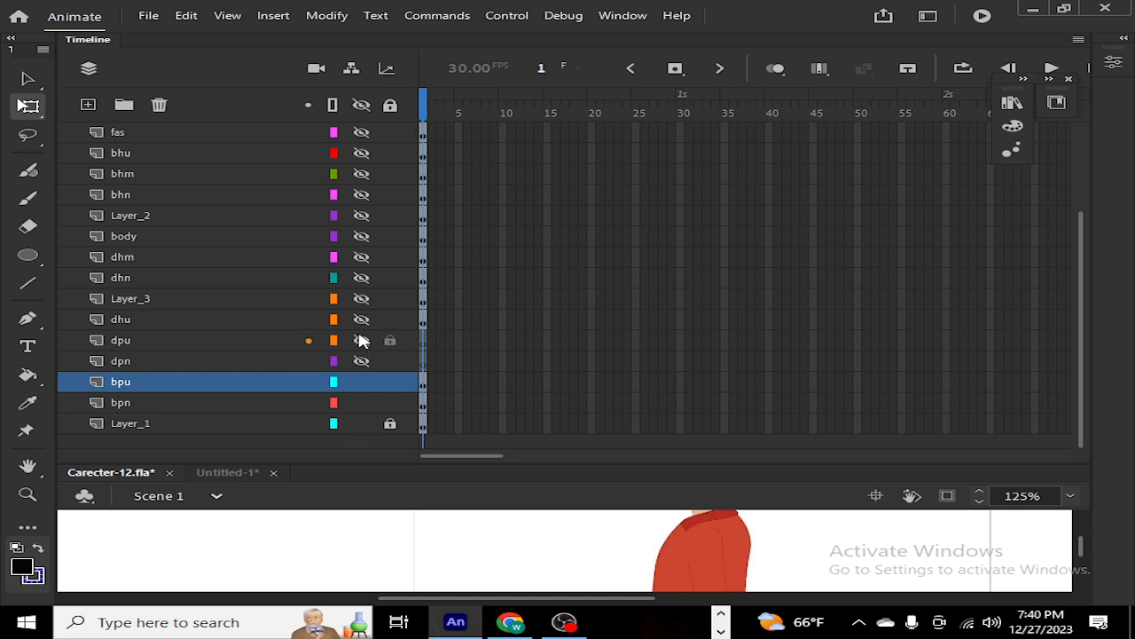
{"action": "left_click", "coordinate": [219, 343]}
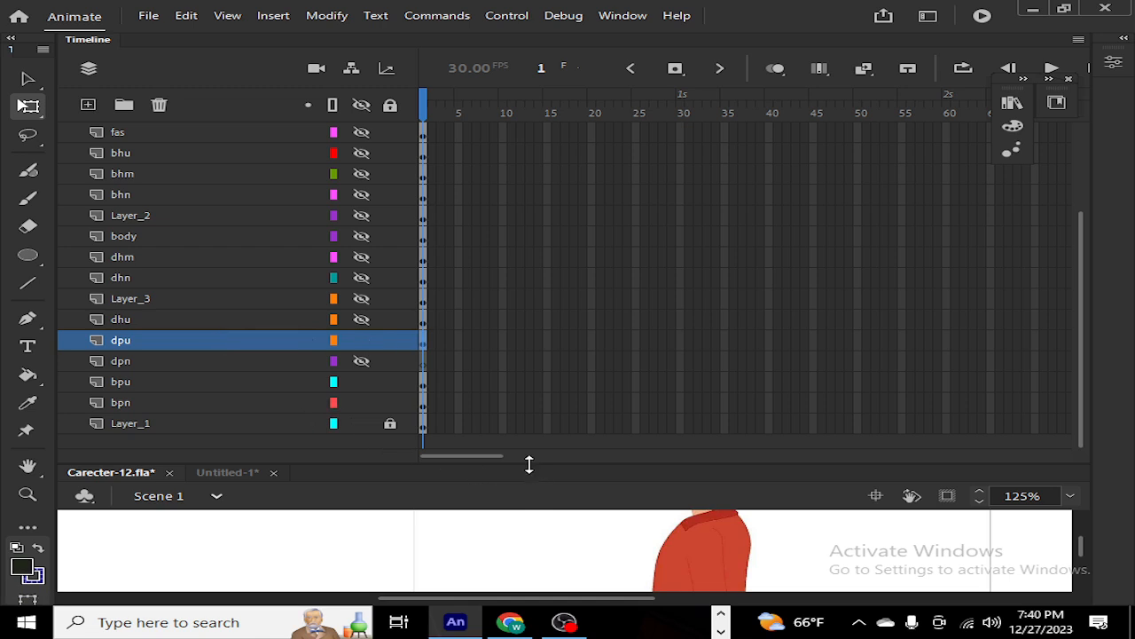
Step: Cut the copied leg's lower trouser section, ankle, shoe and sole together from the bpn layer
{"action": "left_click_drag", "start_coordinate": [529, 464], "coordinate": [534, 248]}
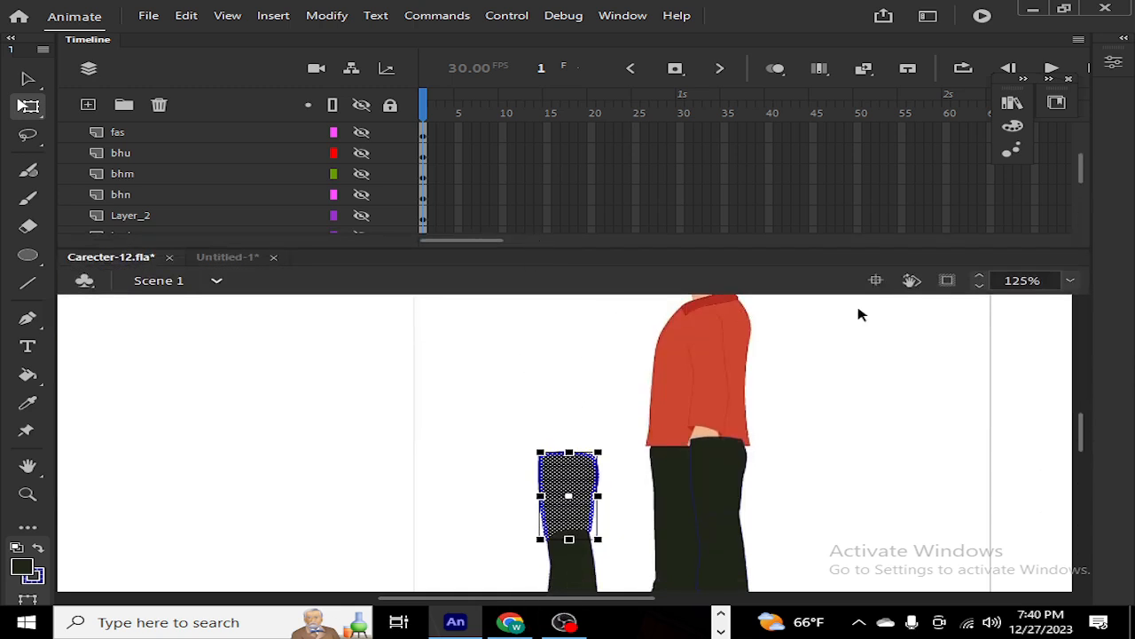
{"action": "scroll", "coordinate": [1086, 445], "scroll_direction": "down", "scroll_amount": 2}
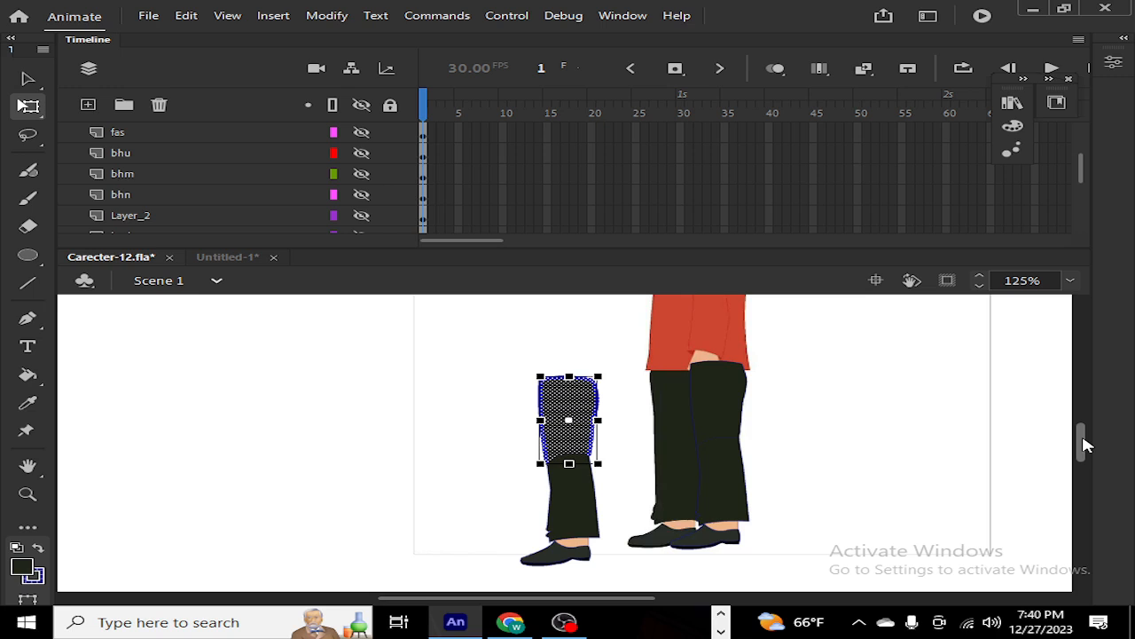
{"action": "scroll", "coordinate": [1086, 446], "scroll_direction": "down", "scroll_amount": 1}
{"action": "left_click", "coordinate": [443, 452]}
{"action": "left_click", "coordinate": [562, 468]}
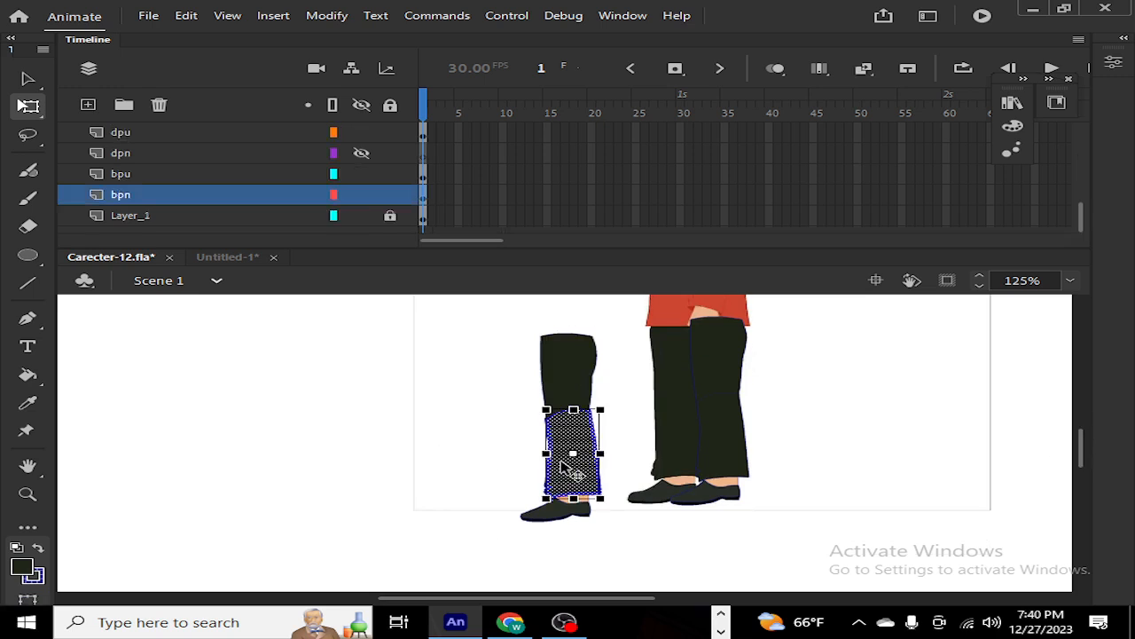
{"action": "left_click", "coordinate": [559, 512], "text": "shift"}
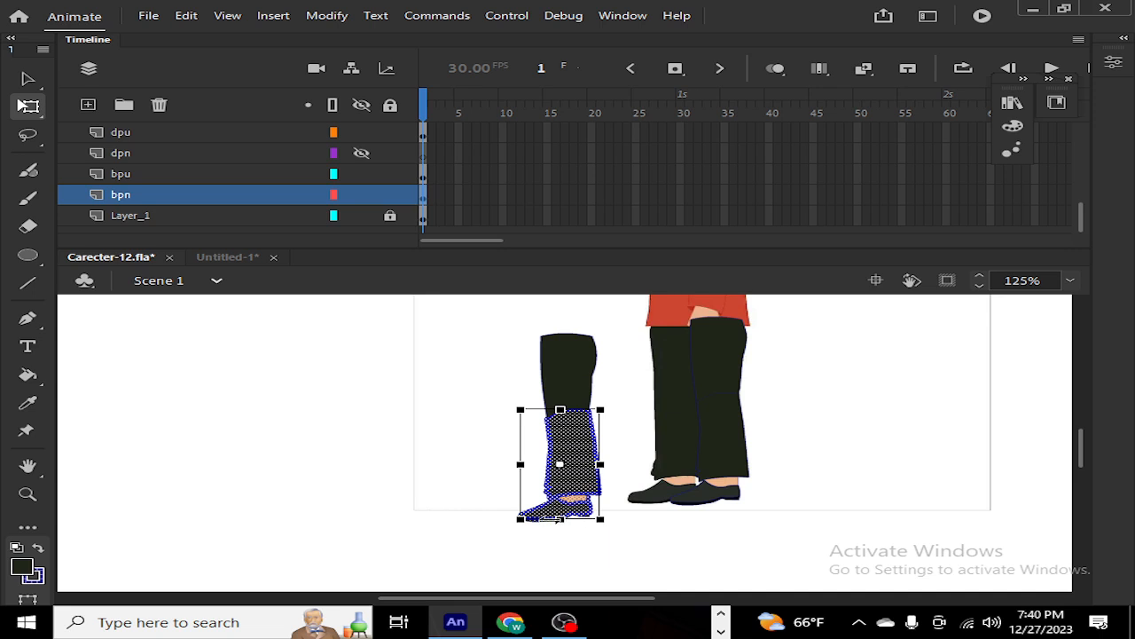
{"action": "key", "text": "ctrl+equal"}
{"action": "key", "text": "ctrl+equal"}
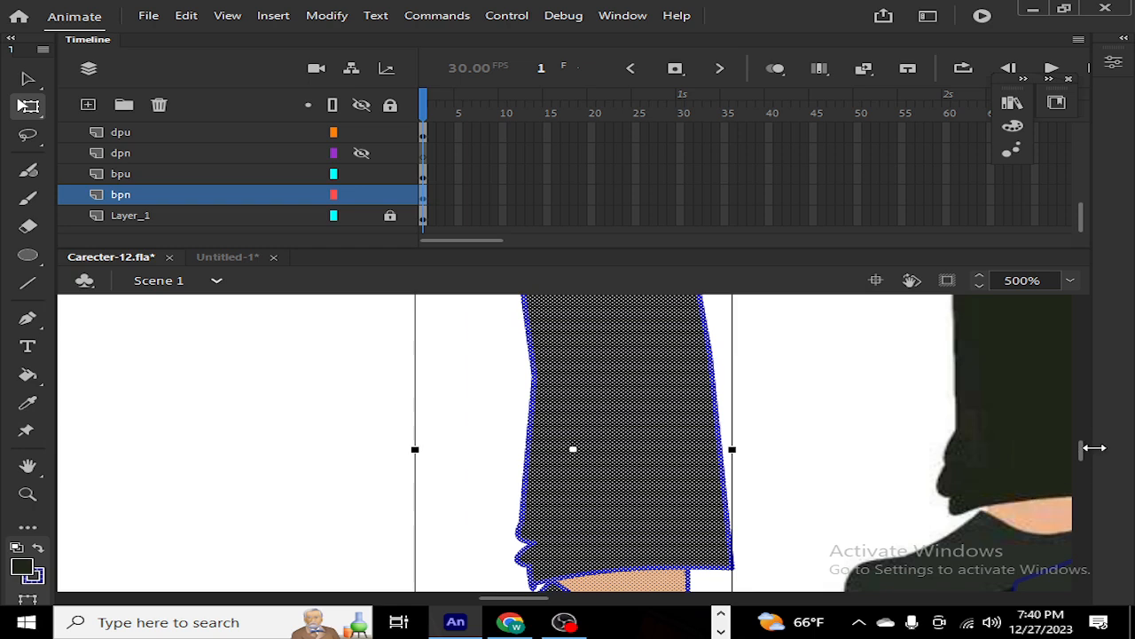
{"action": "scroll", "coordinate": [1085, 454], "scroll_direction": "down", "scroll_amount": 3}
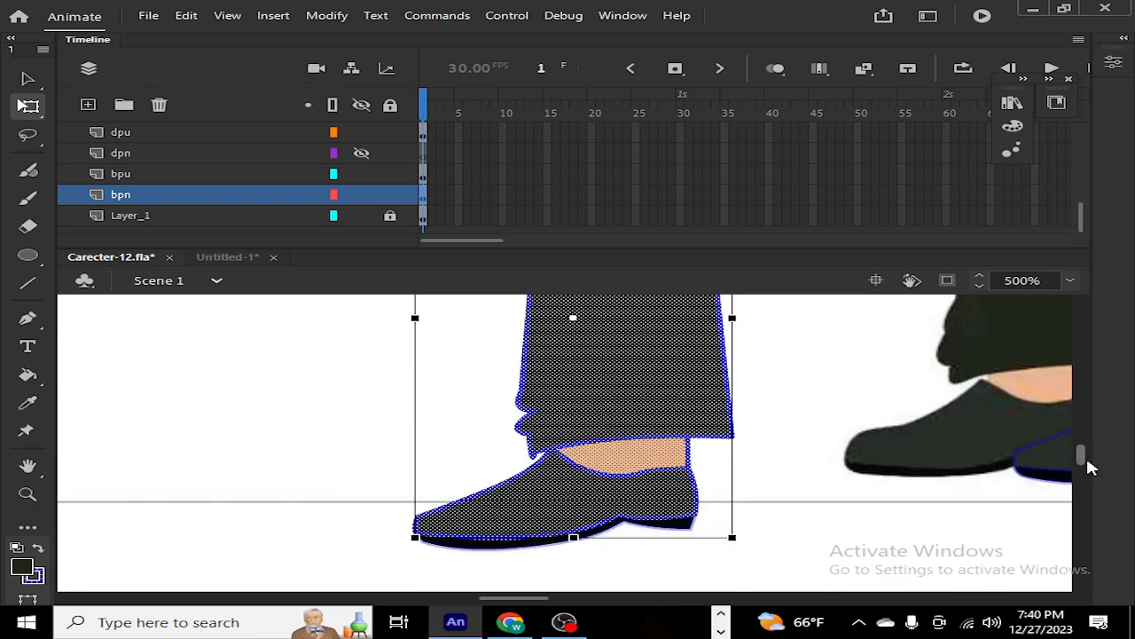
{"action": "scroll", "coordinate": [1085, 456], "scroll_direction": "down", "scroll_amount": 1}
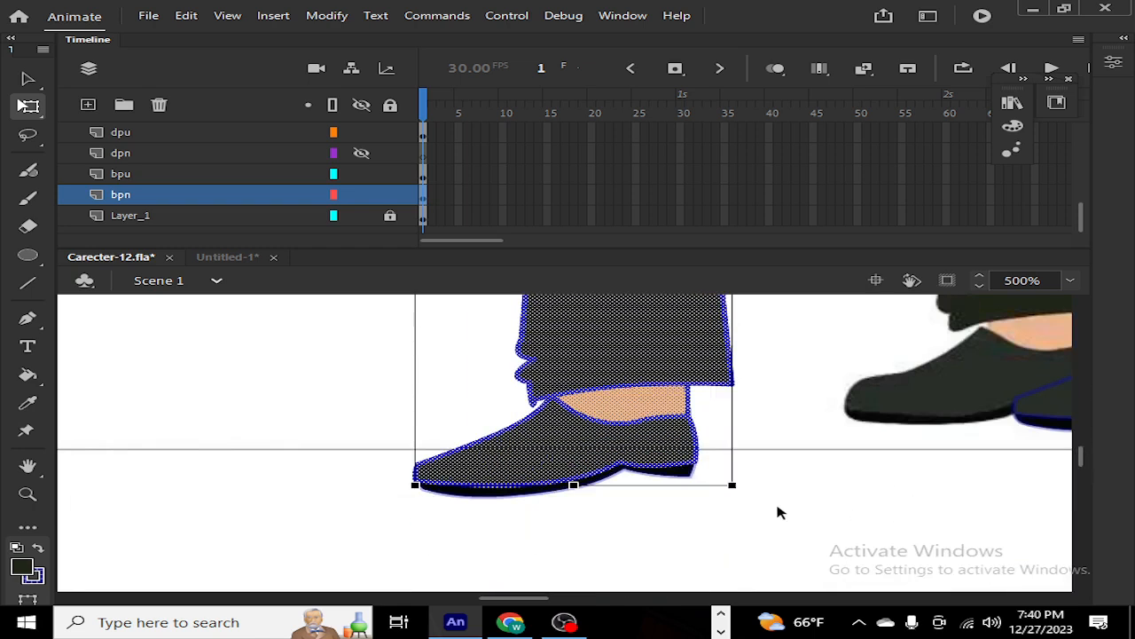
{"action": "left_click", "coordinate": [530, 493], "text": "shift"}
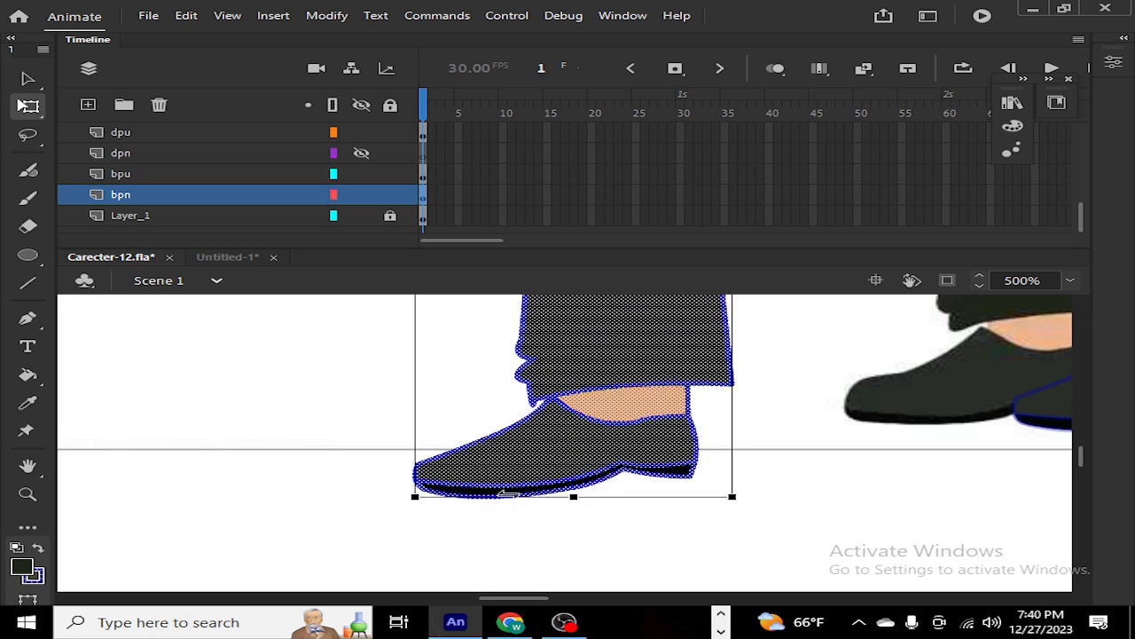
{"action": "left_click", "coordinate": [509, 489], "text": "shift"}
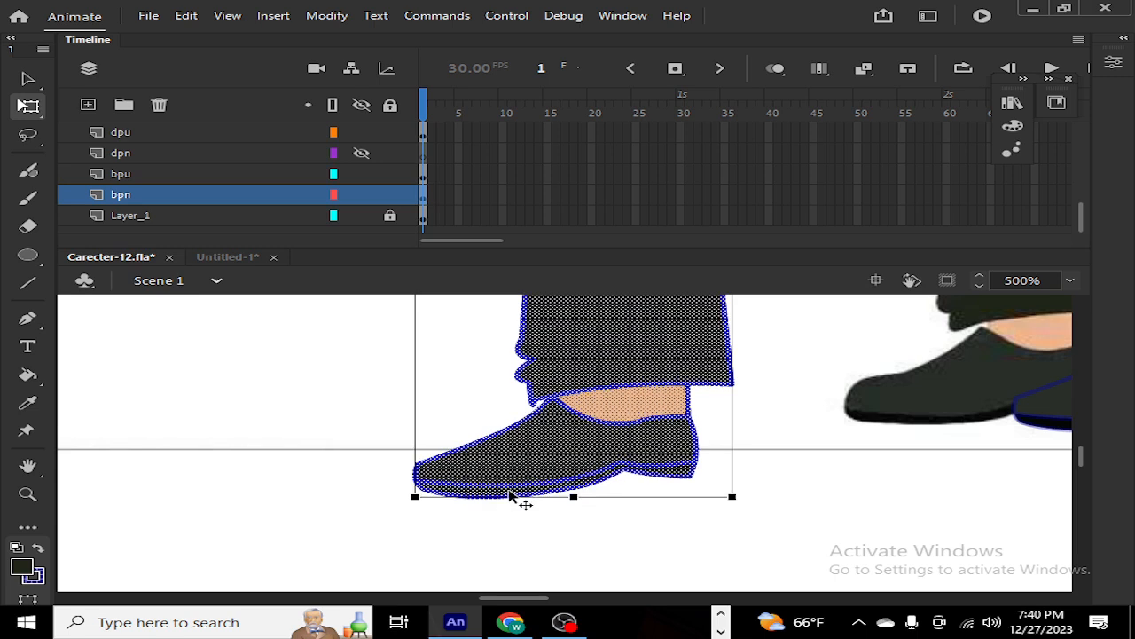
{"action": "key", "text": "Delete"}
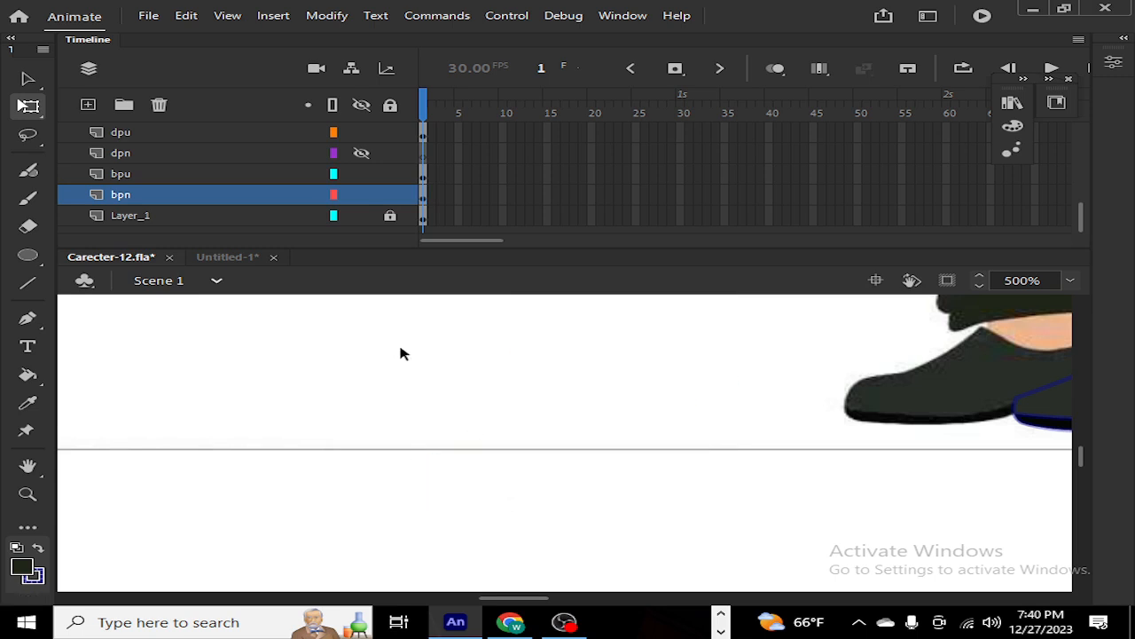
Step: Unhide the dpn layer and paste the cut lower leg into it in place
{"action": "left_click", "coordinate": [145, 141]}
{"action": "left_click", "coordinate": [141, 152]}
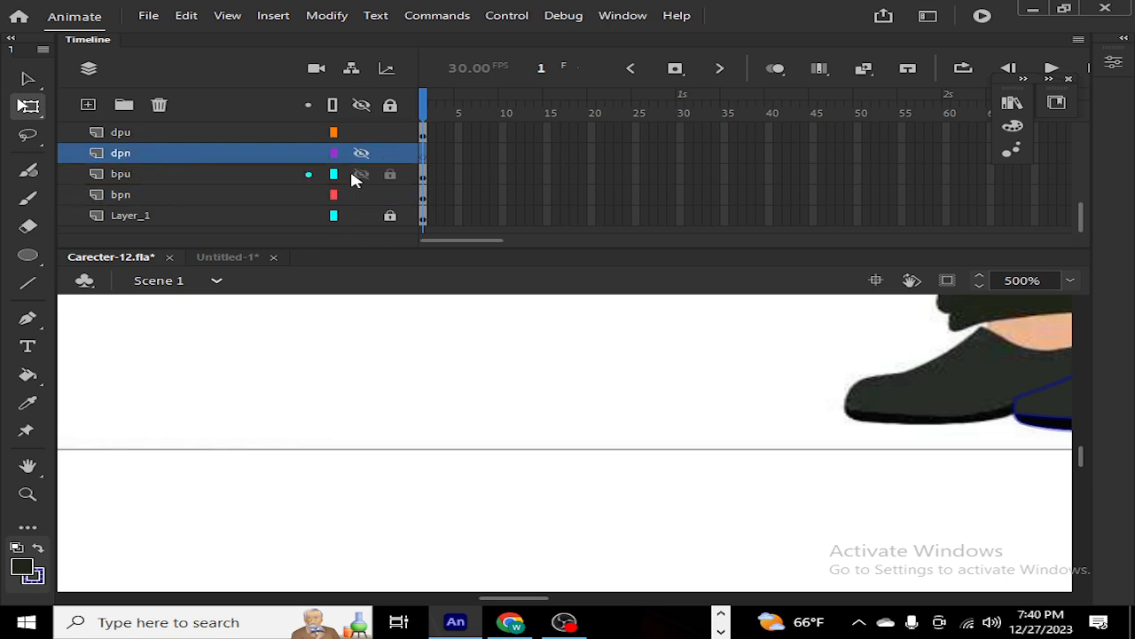
{"action": "key", "text": "ctrl+shift+v"}
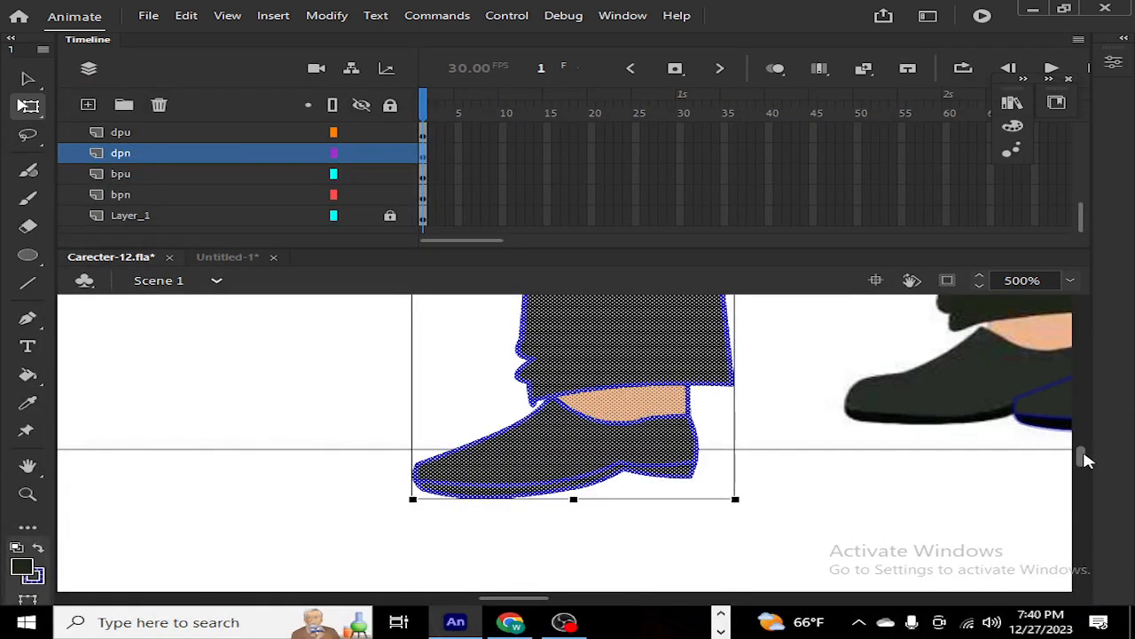
Step: Move the copied thigh and lower leg together over the character's other leg in the reference, nudging them into alignment
{"action": "left_click_drag", "start_coordinate": [1083, 452], "coordinate": [1084, 431]}
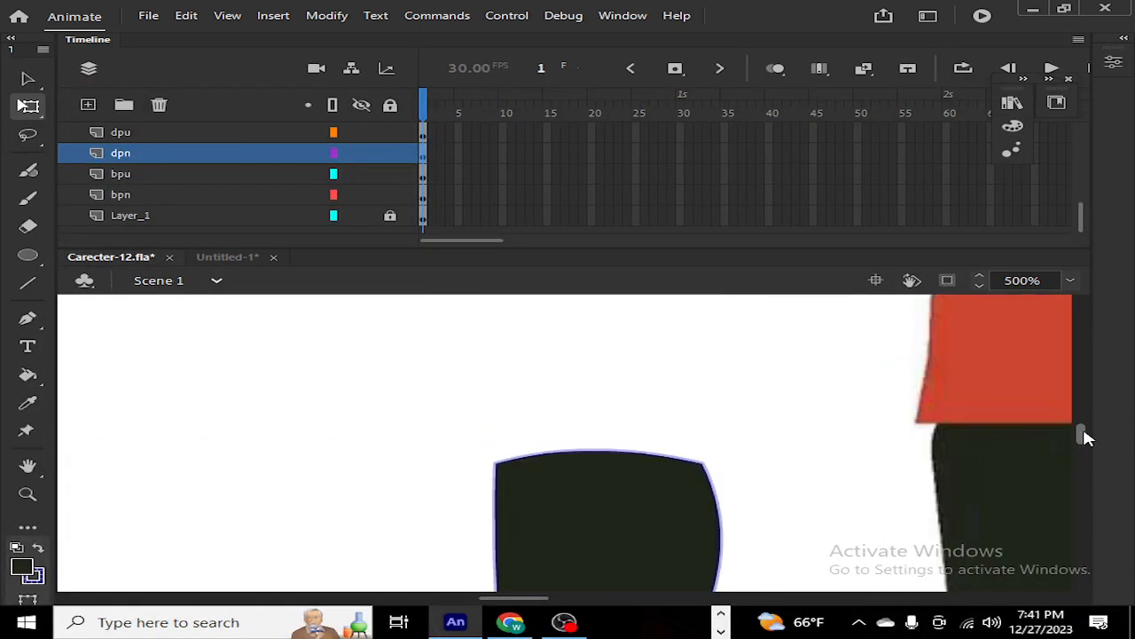
{"action": "left_click", "coordinate": [621, 469]}
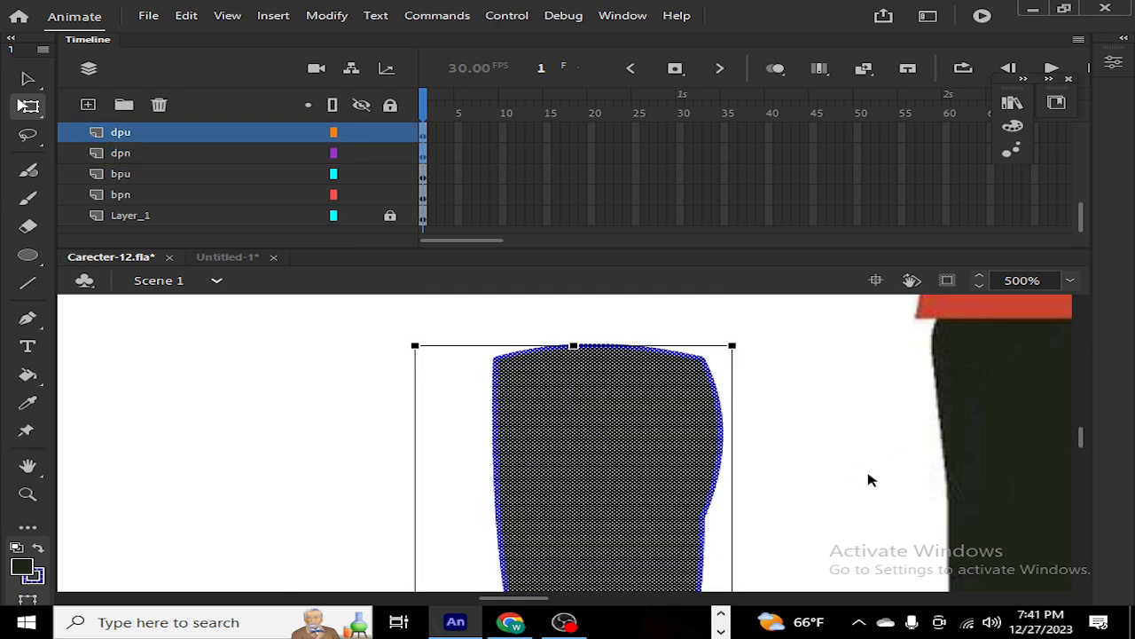
{"action": "key", "text": "ctrl+minus"}
{"action": "key", "text": "ctrl+minus"}
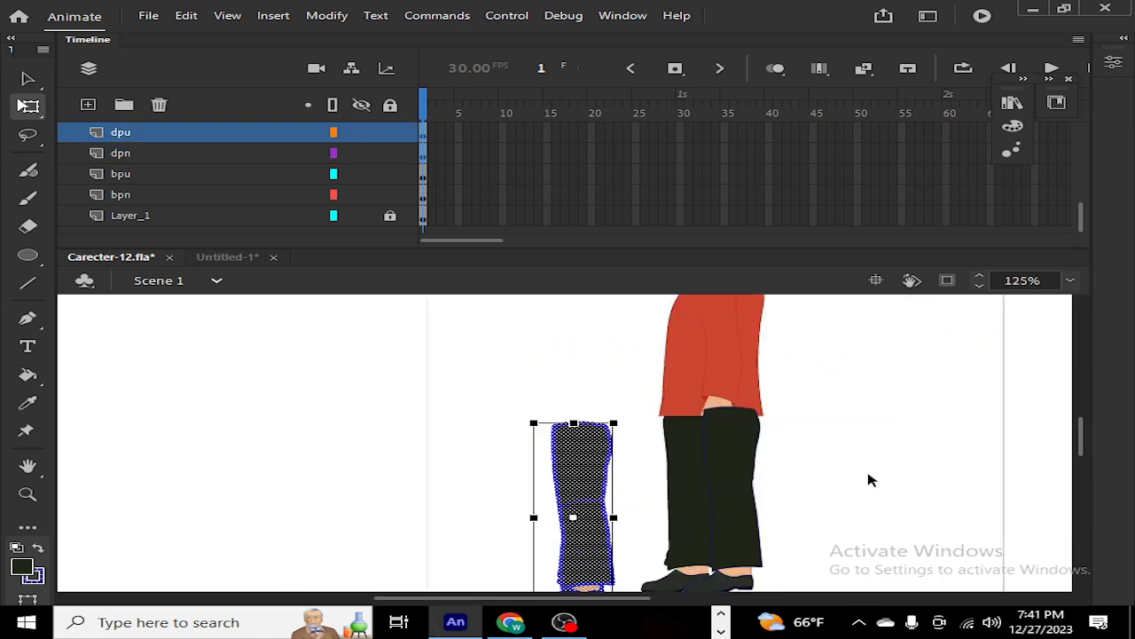
{"action": "scroll", "coordinate": [1089, 443], "scroll_direction": "down", "scroll_amount": 2}
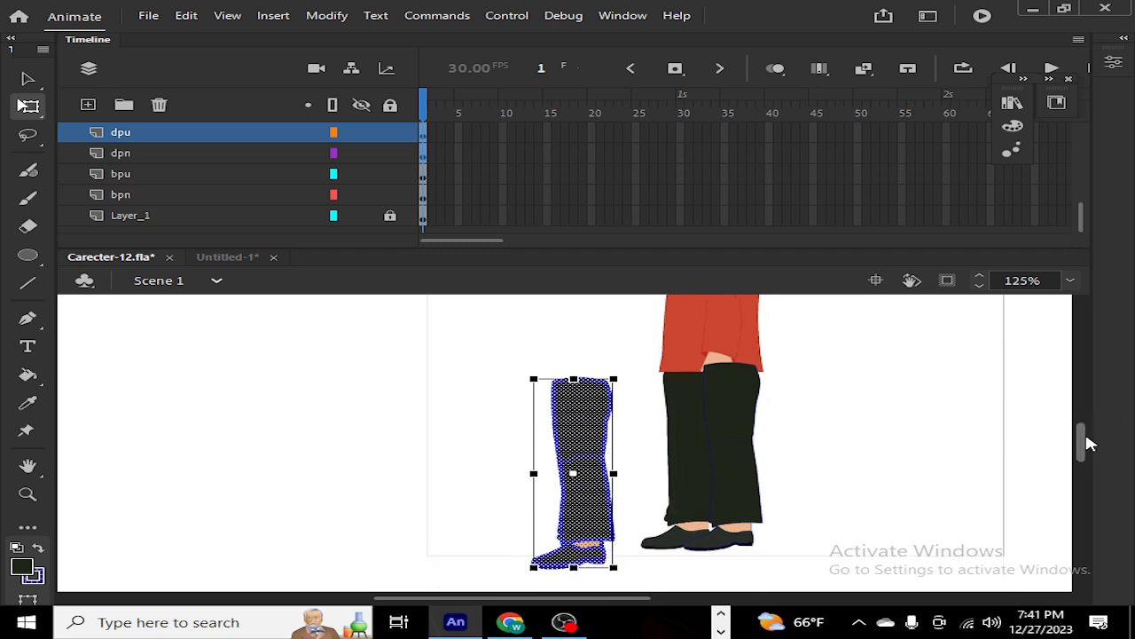
{"action": "scroll", "coordinate": [1089, 444], "scroll_direction": "down", "scroll_amount": 1}
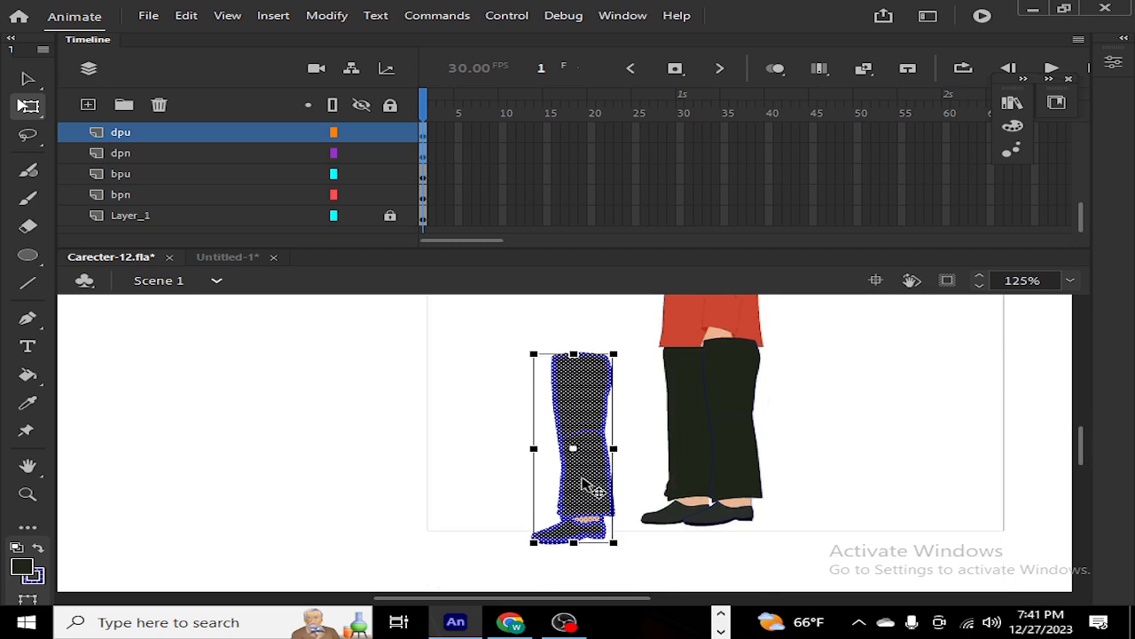
{"action": "left_click_drag", "start_coordinate": [582, 483], "coordinate": [696, 468]}
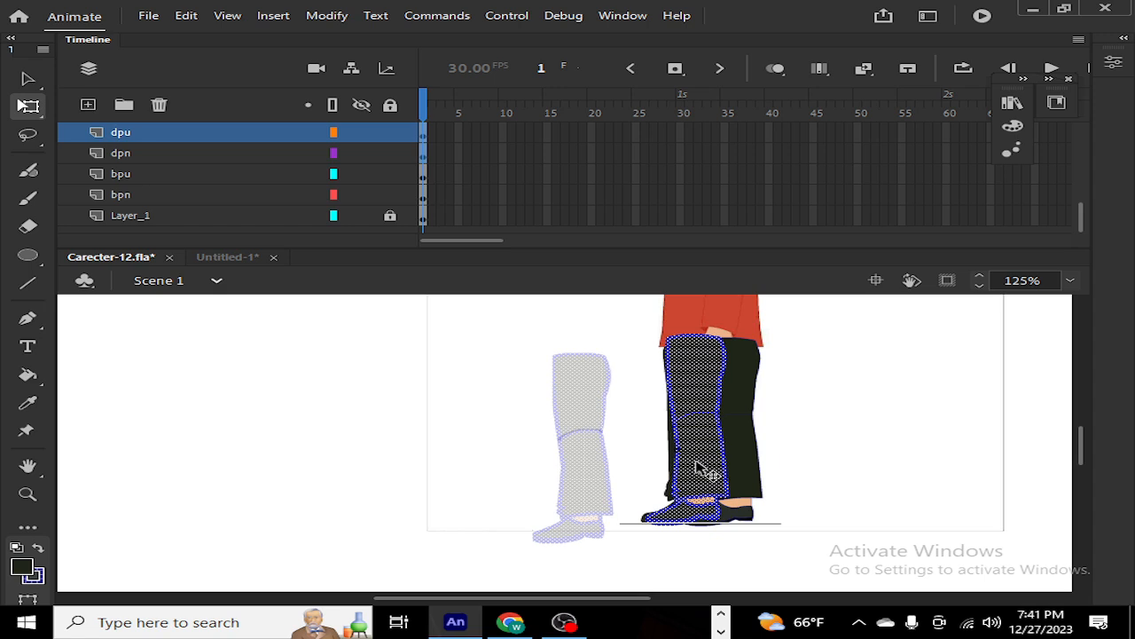
{"action": "left_click_drag", "start_coordinate": [696, 468], "coordinate": [696, 467]}
{"action": "key", "text": "Left"}
{"action": "key", "text": "Left"}
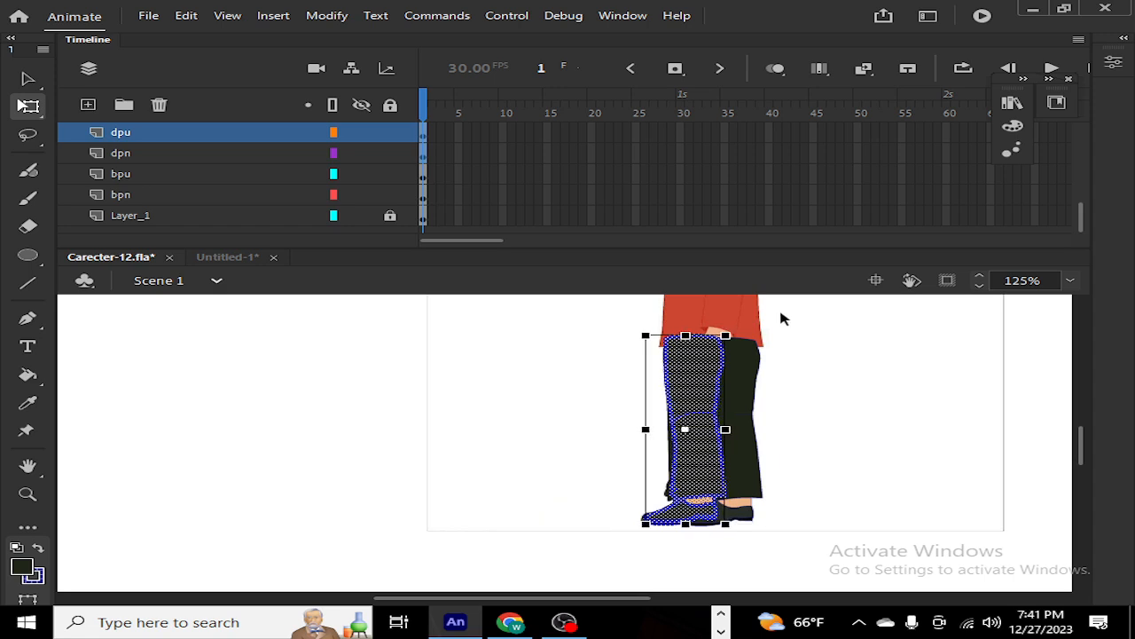
{"action": "left_click", "coordinate": [550, 409]}
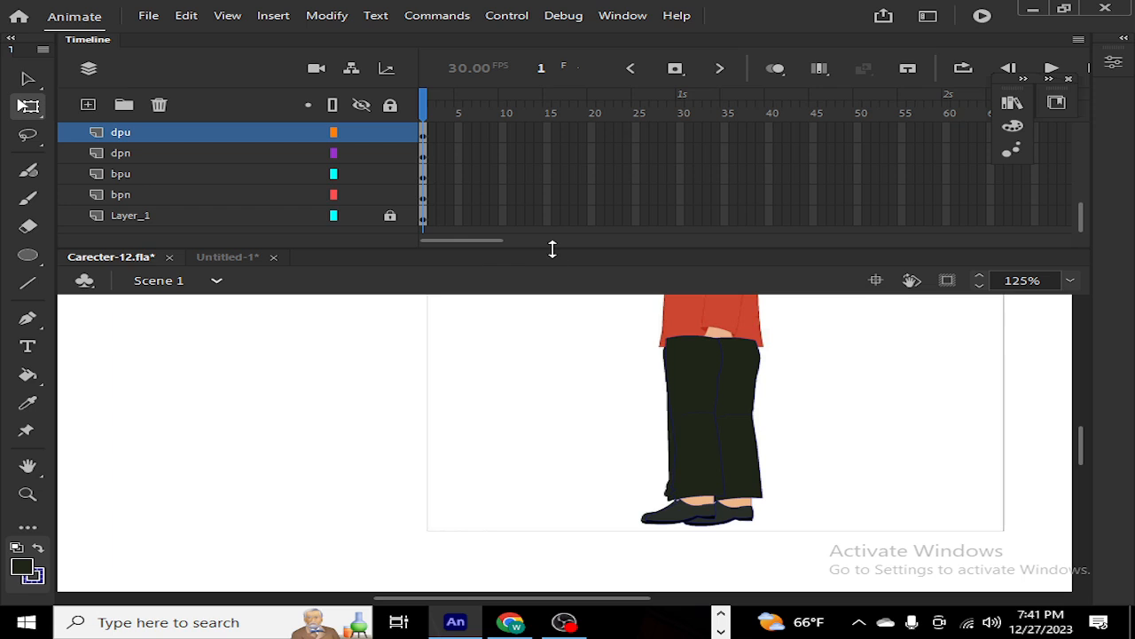
Step: Show all the hidden layers and hide only the reference image on Layer_1
{"action": "left_click_drag", "start_coordinate": [552, 248], "coordinate": [560, 516]}
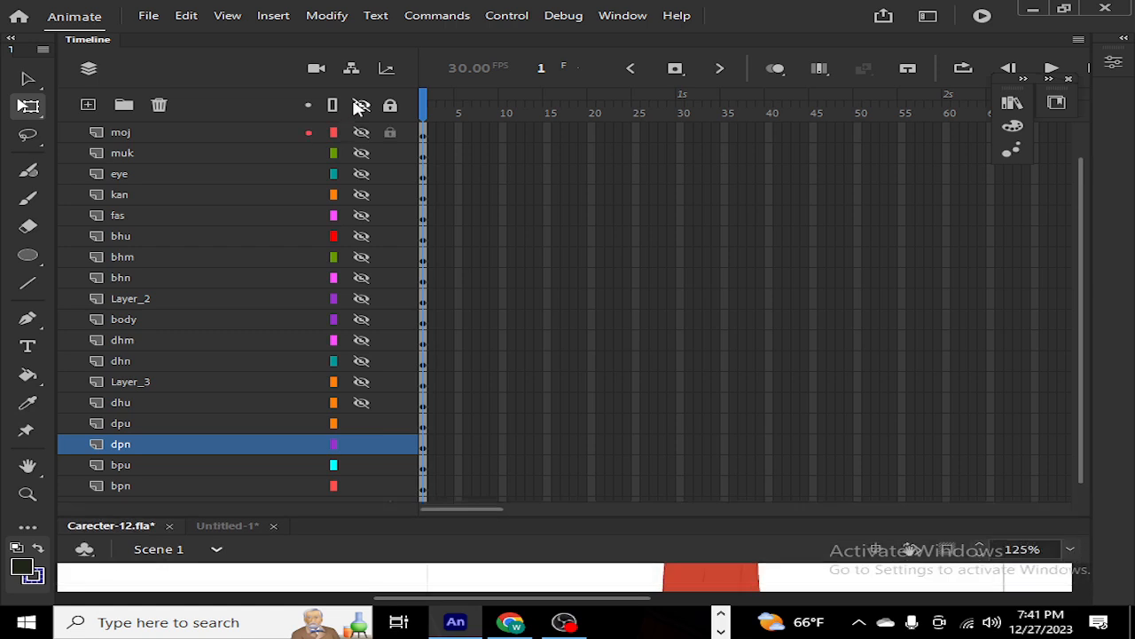
{"action": "left_click", "coordinate": [359, 105]}
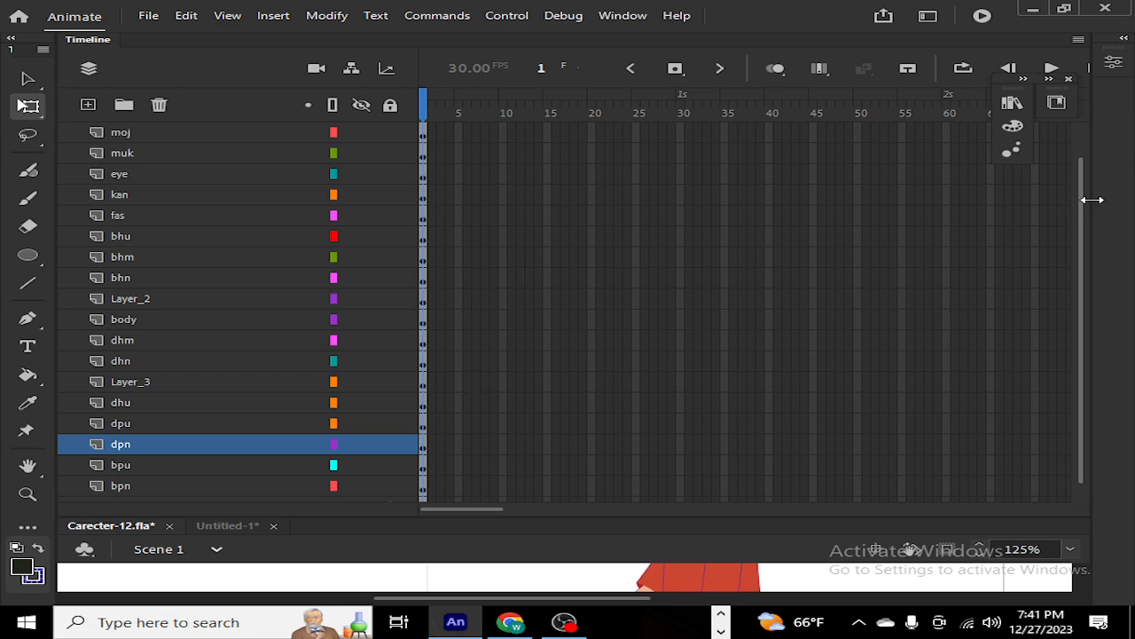
{"action": "left_click_drag", "start_coordinate": [1084, 205], "coordinate": [1069, 273]}
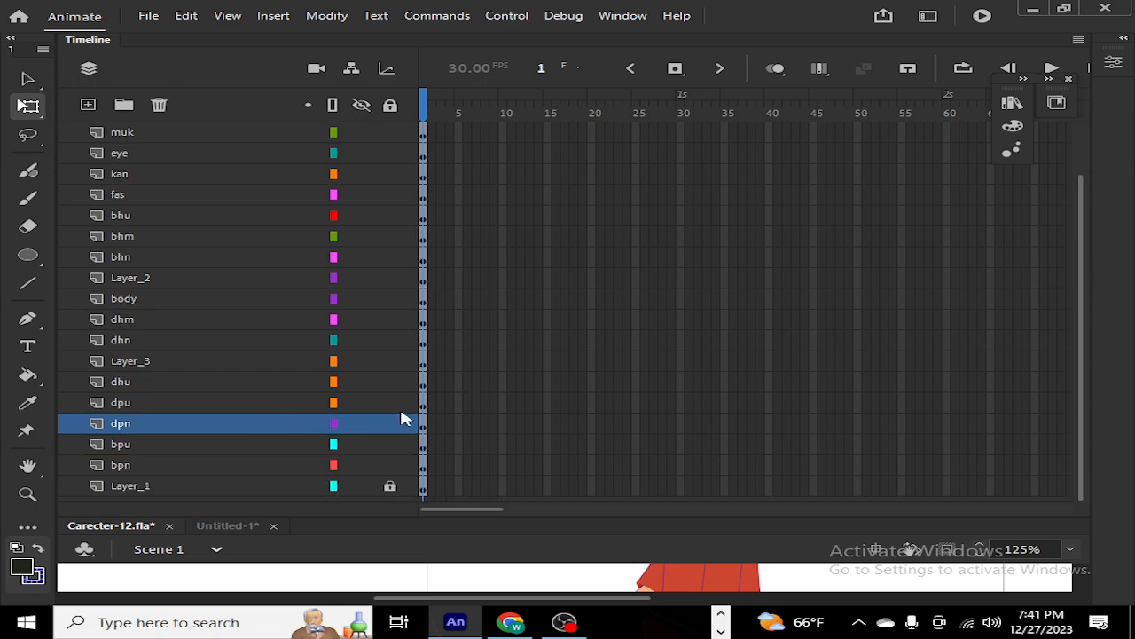
{"action": "left_click", "coordinate": [362, 486]}
{"action": "left_click_drag", "start_coordinate": [561, 516], "coordinate": [600, 164]}
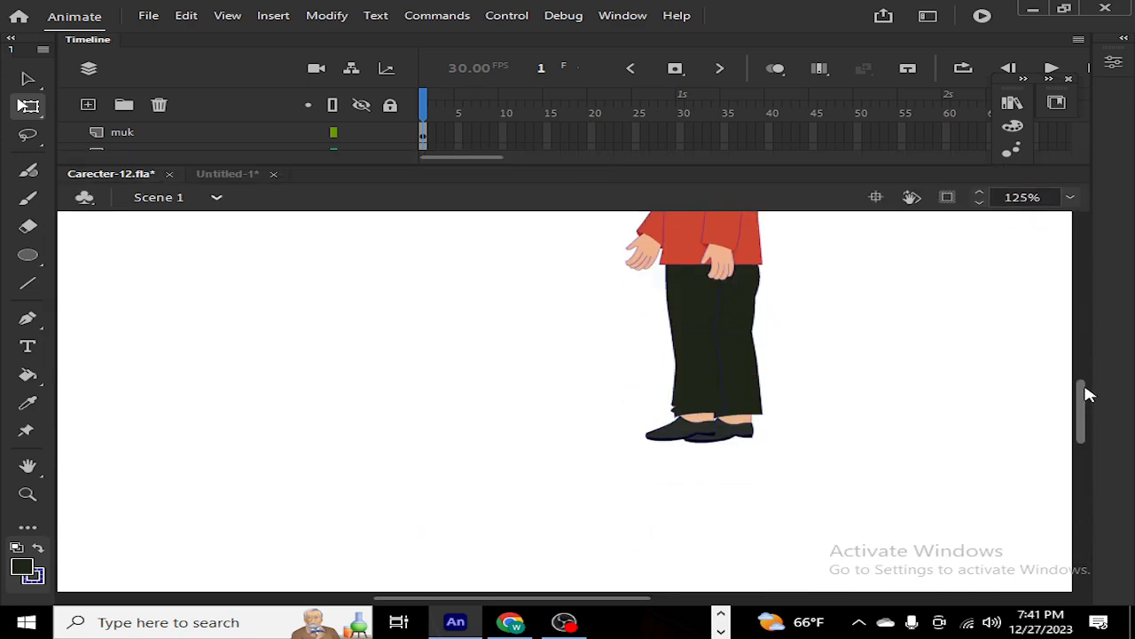
{"action": "mouse_move", "coordinate": [1085, 405]}
{"action": "left_mouse_down"}
{"action": "mouse_move", "coordinate": [1089, 379]}
{"action": "mouse_move", "coordinate": [1089, 393]}
{"action": "left_mouse_up"}
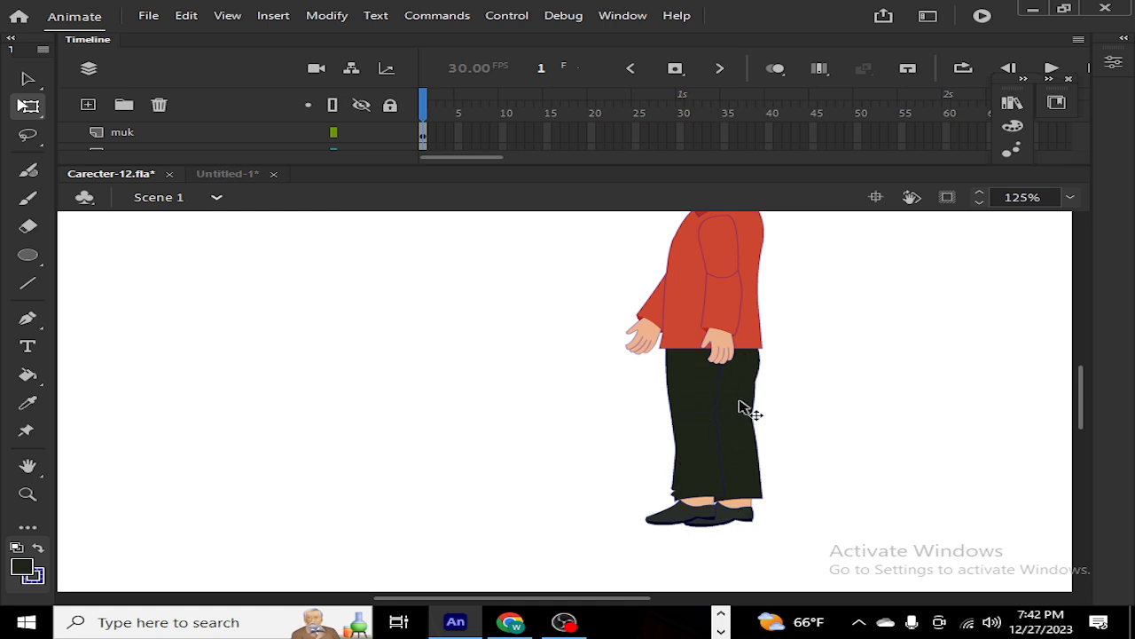
Step: Check which layer each of the two thigh pieces belongs to
{"action": "left_click_drag", "start_coordinate": [564, 164], "coordinate": [512, 249]}
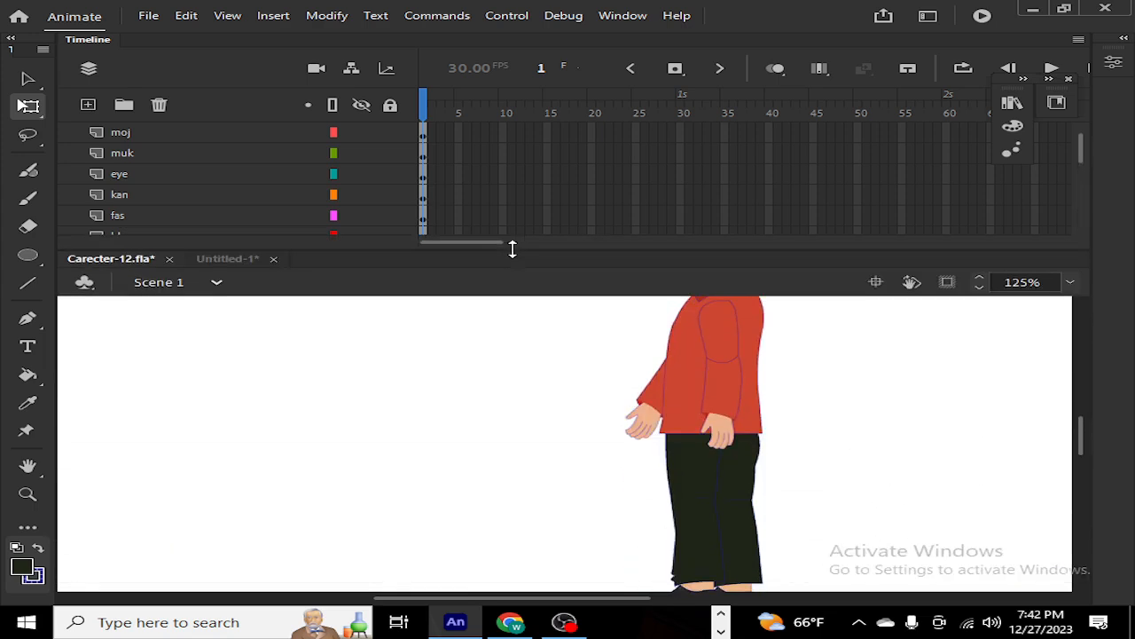
{"action": "left_click_drag", "start_coordinate": [511, 249], "coordinate": [519, 227]}
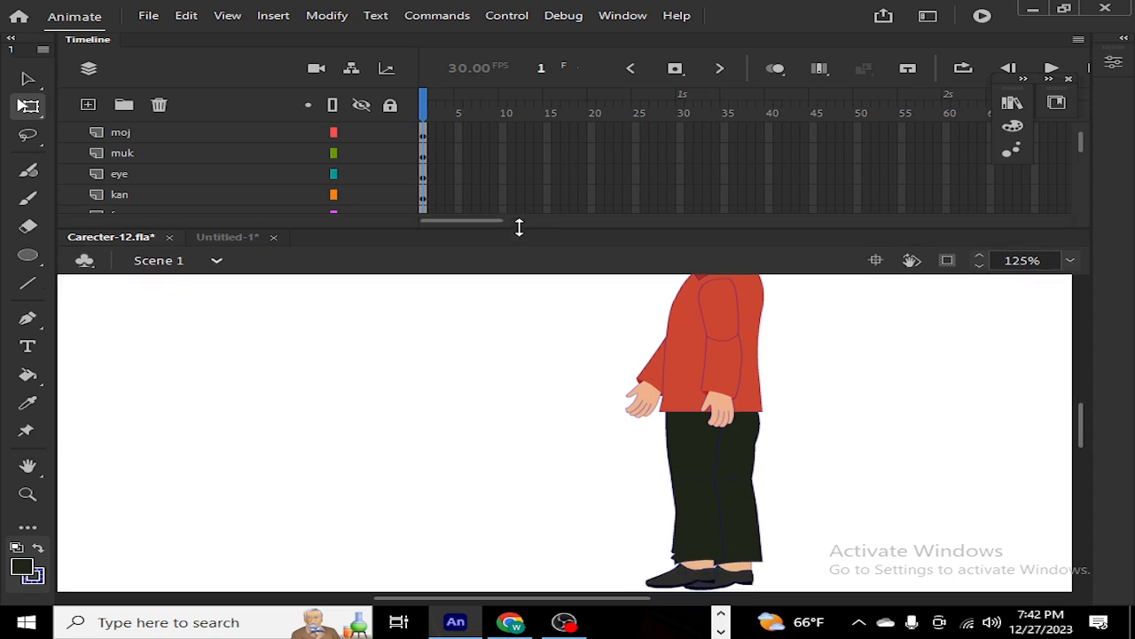
{"action": "left_click_drag", "start_coordinate": [519, 227], "coordinate": [519, 226]}
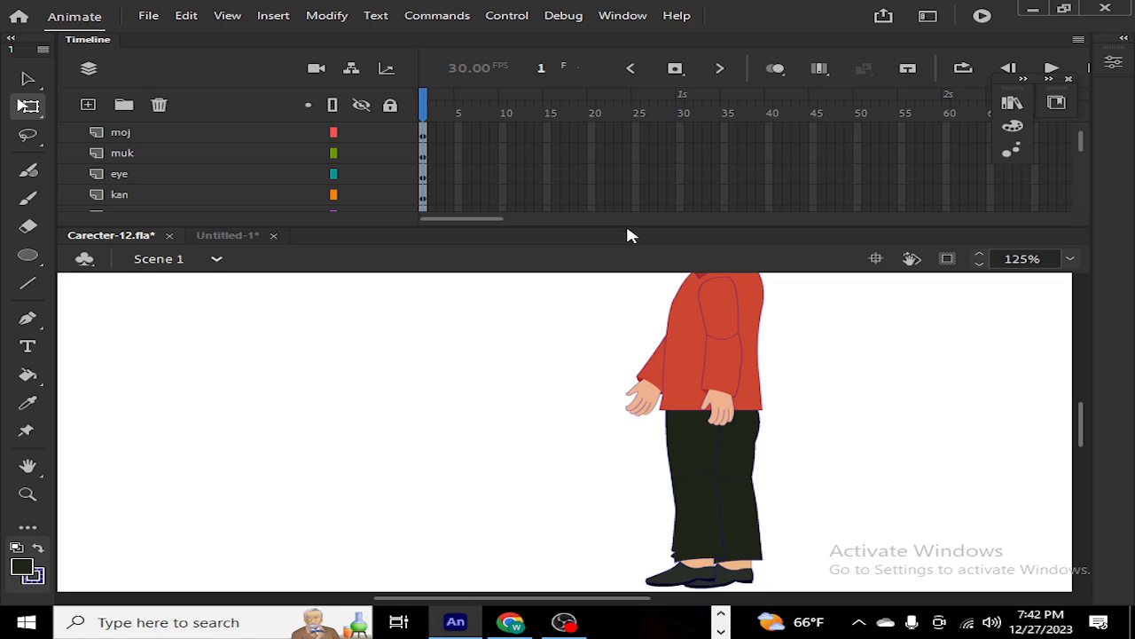
{"action": "left_click", "coordinate": [710, 466]}
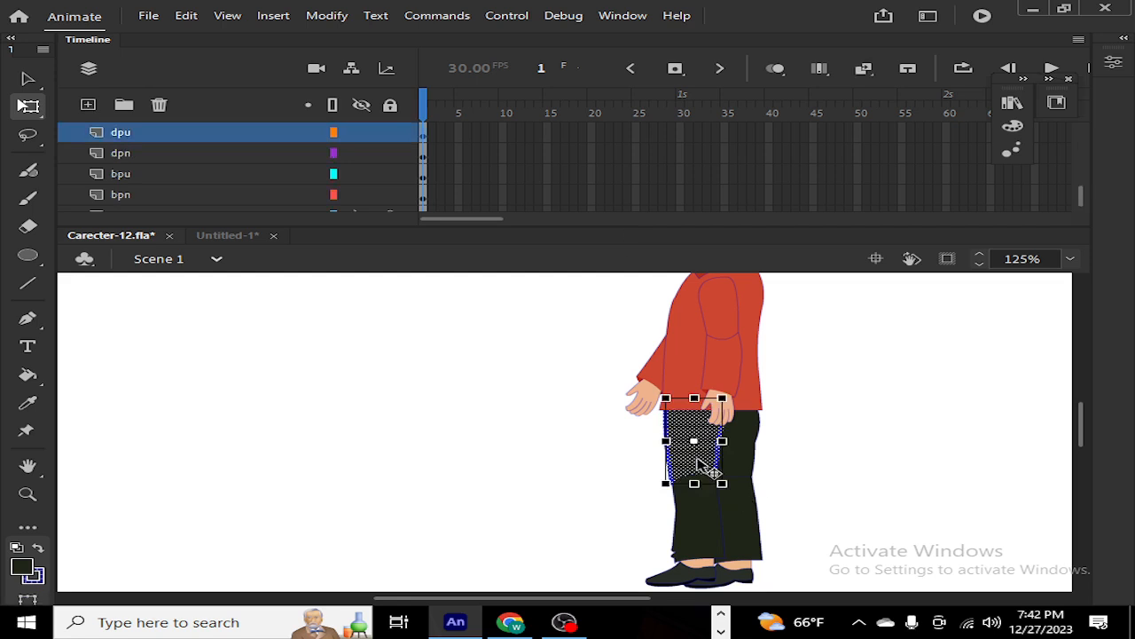
{"action": "left_click", "coordinate": [576, 465]}
{"action": "left_click", "coordinate": [731, 465]}
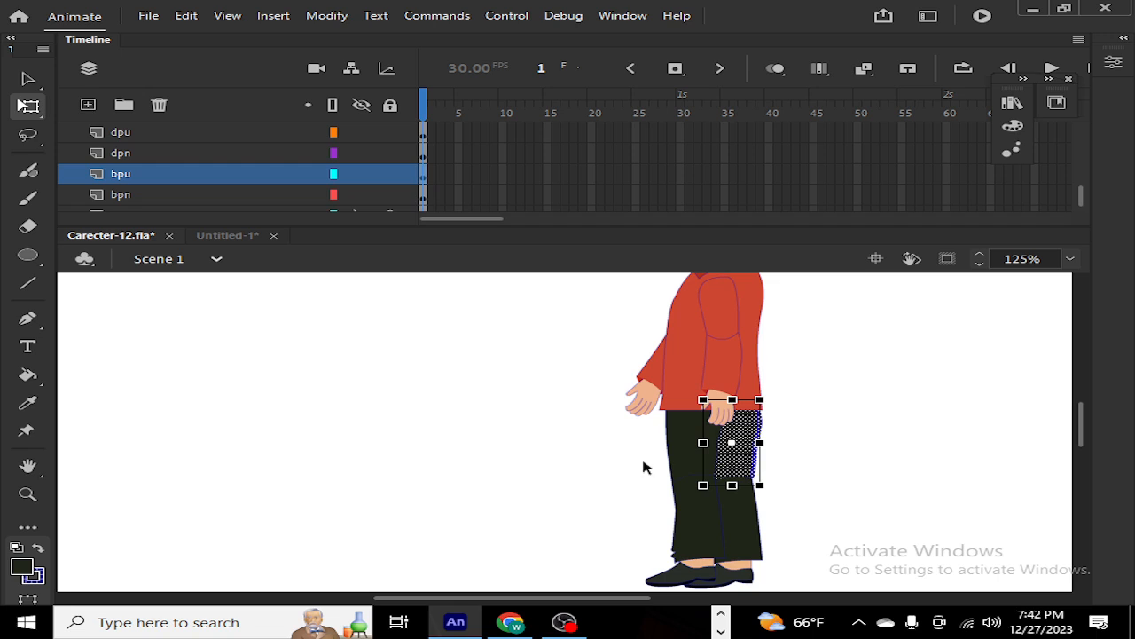
{"action": "left_click", "coordinate": [587, 463]}
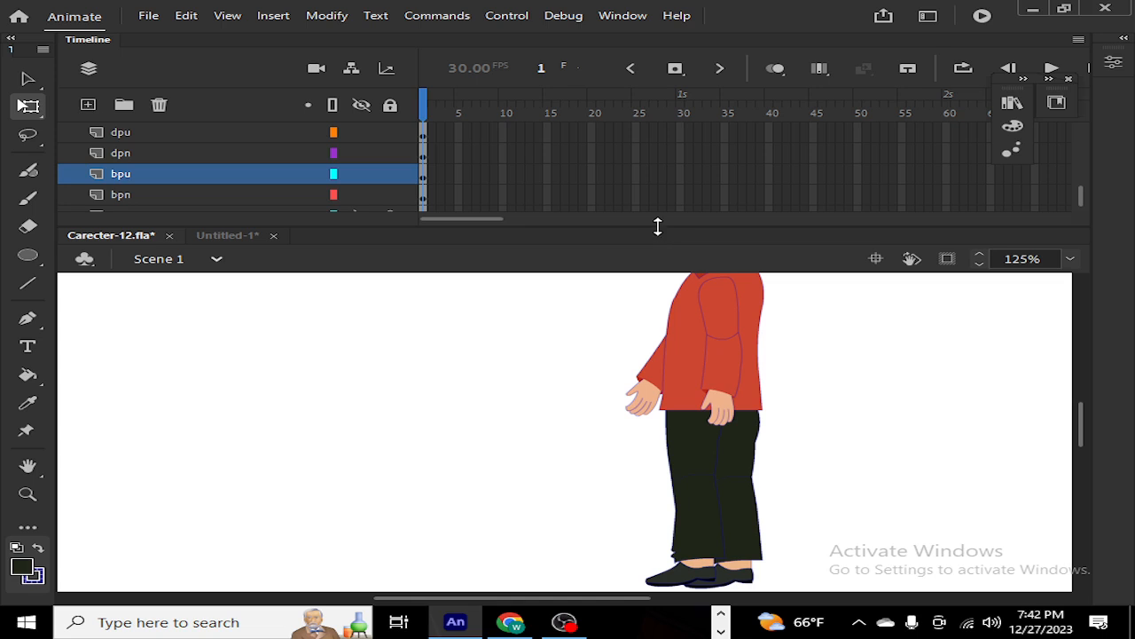
Step: Reorder the layers so bpu and bpn sit directly below dhu and above dpu, then shrink the timeline
{"action": "left_click_drag", "start_coordinate": [657, 227], "coordinate": [647, 541]}
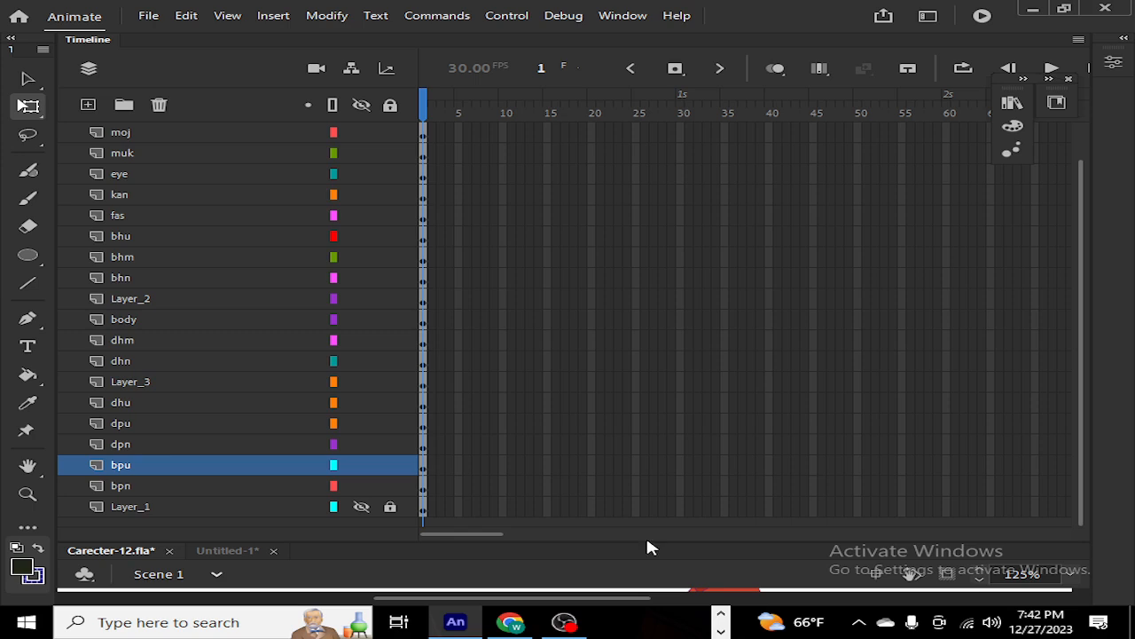
{"action": "left_click_drag", "start_coordinate": [646, 539], "coordinate": [646, 578]}
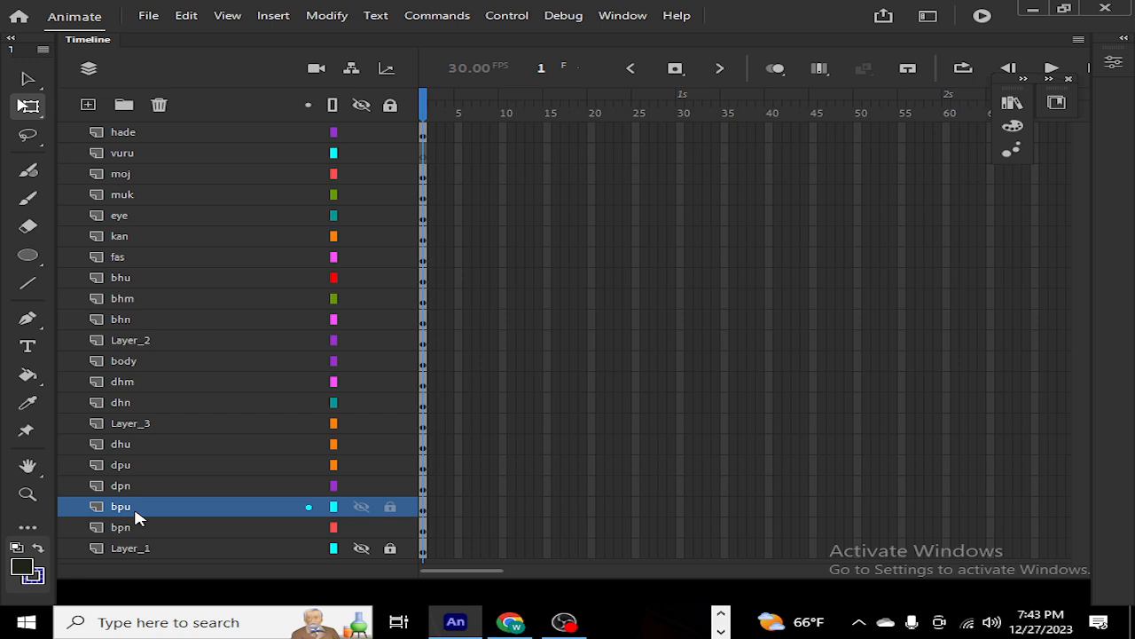
{"action": "left_click_drag", "start_coordinate": [135, 515], "coordinate": [133, 460]}
{"action": "left_click_drag", "start_coordinate": [122, 529], "coordinate": [125, 485]}
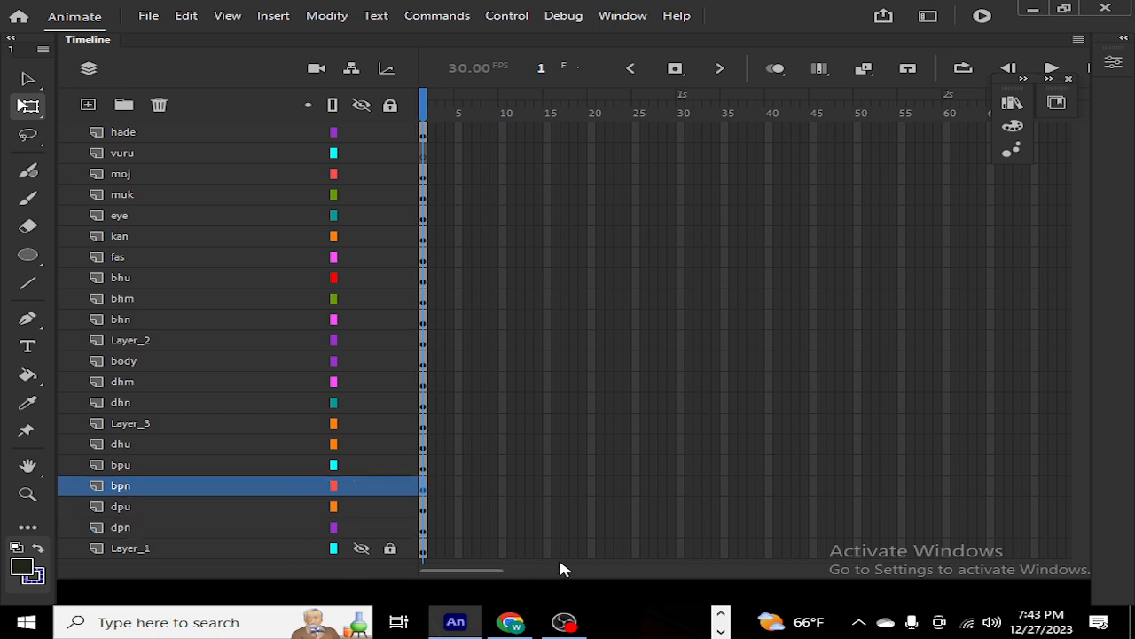
{"action": "left_click_drag", "start_coordinate": [576, 577], "coordinate": [628, 213]}
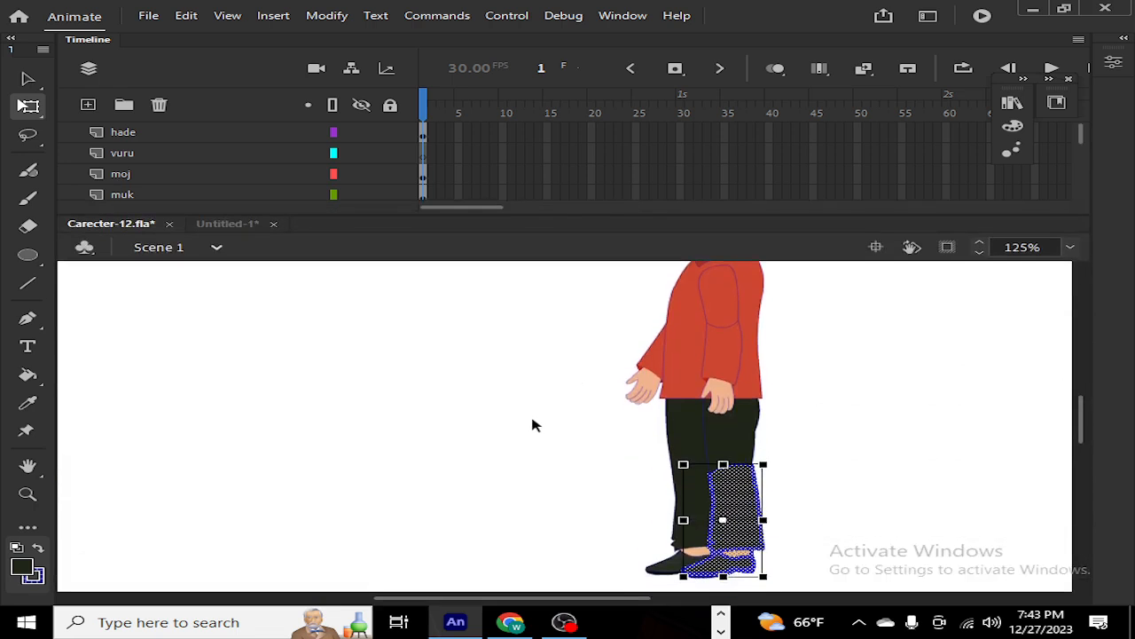
Step: Examine the near arm's elbow seam and check which layers the upper-sleeve and lower-sleeve pieces belong to
{"action": "left_click", "coordinate": [533, 420]}
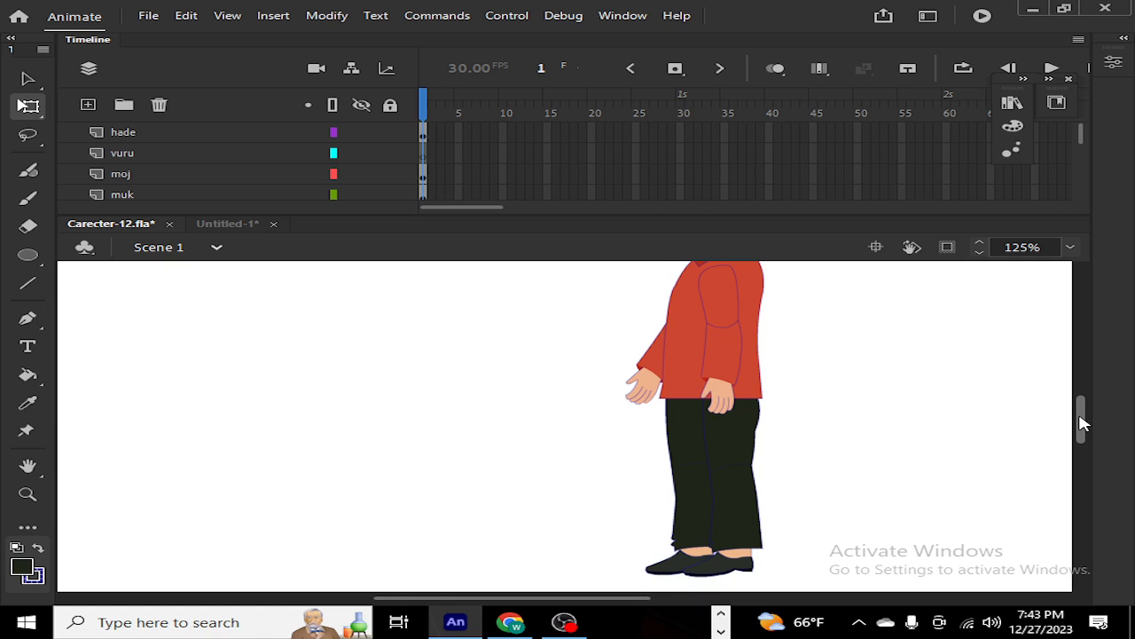
{"action": "left_click_drag", "start_coordinate": [1082, 424], "coordinate": [1082, 413]}
{"action": "key", "text": "ctrl+="}
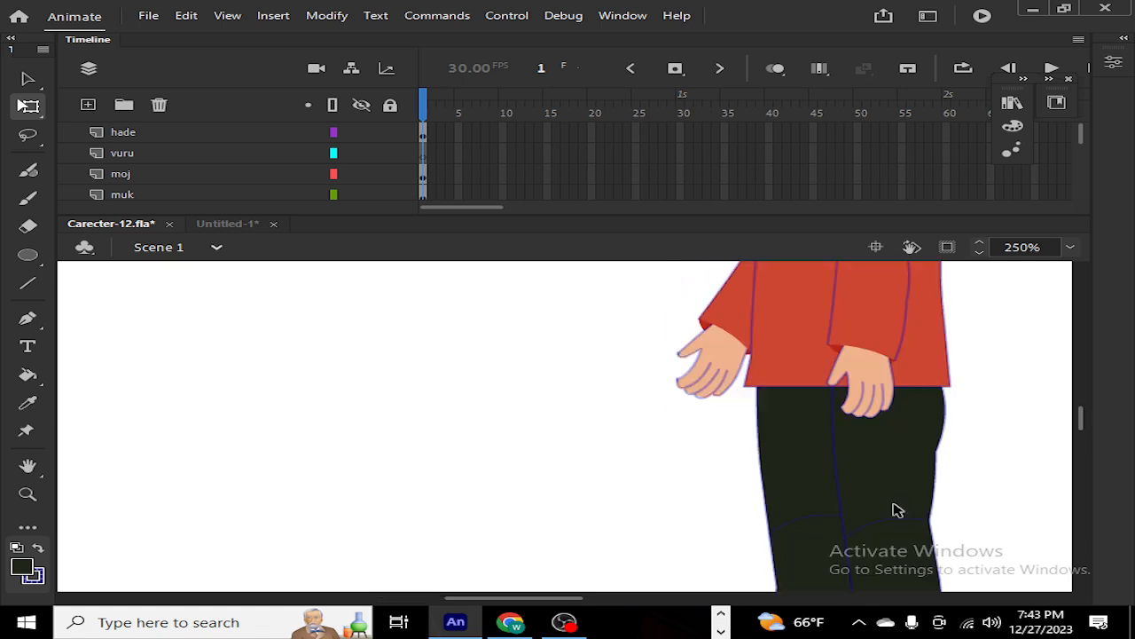
{"action": "key", "text": "ctrl+="}
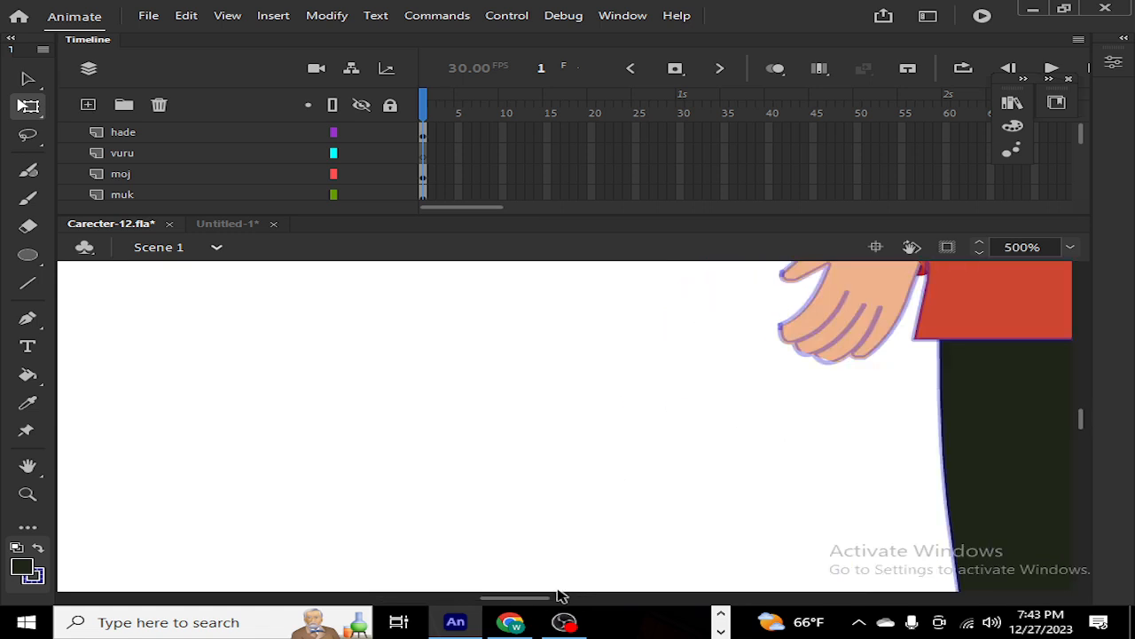
{"action": "left_click_drag", "start_coordinate": [537, 598], "coordinate": [583, 599]}
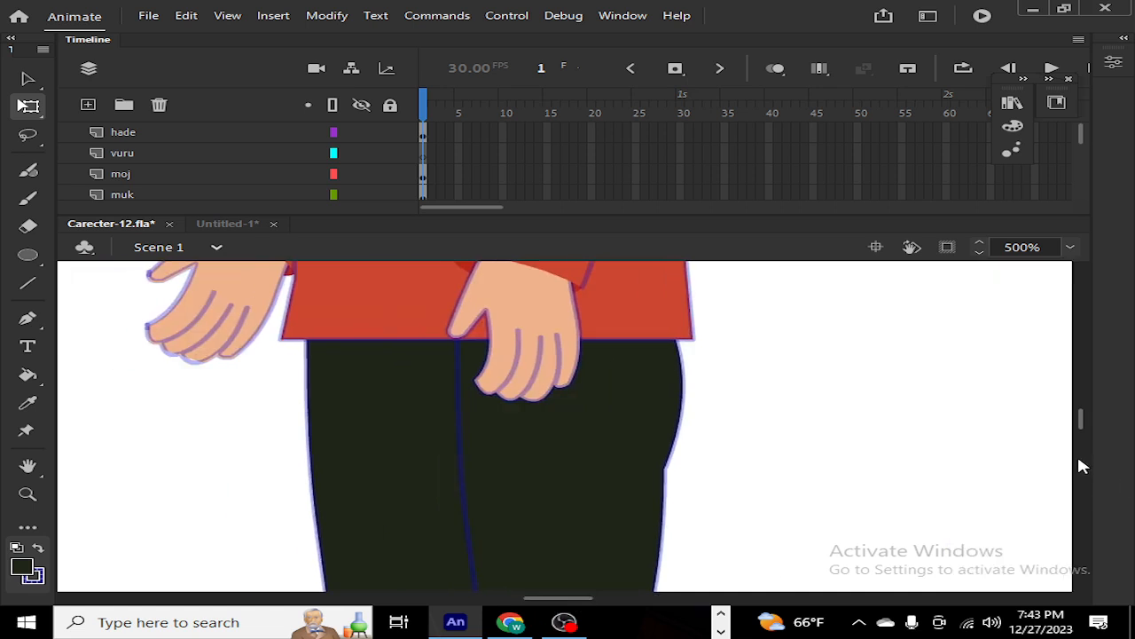
{"action": "left_click_drag", "start_coordinate": [1084, 432], "coordinate": [1085, 409]}
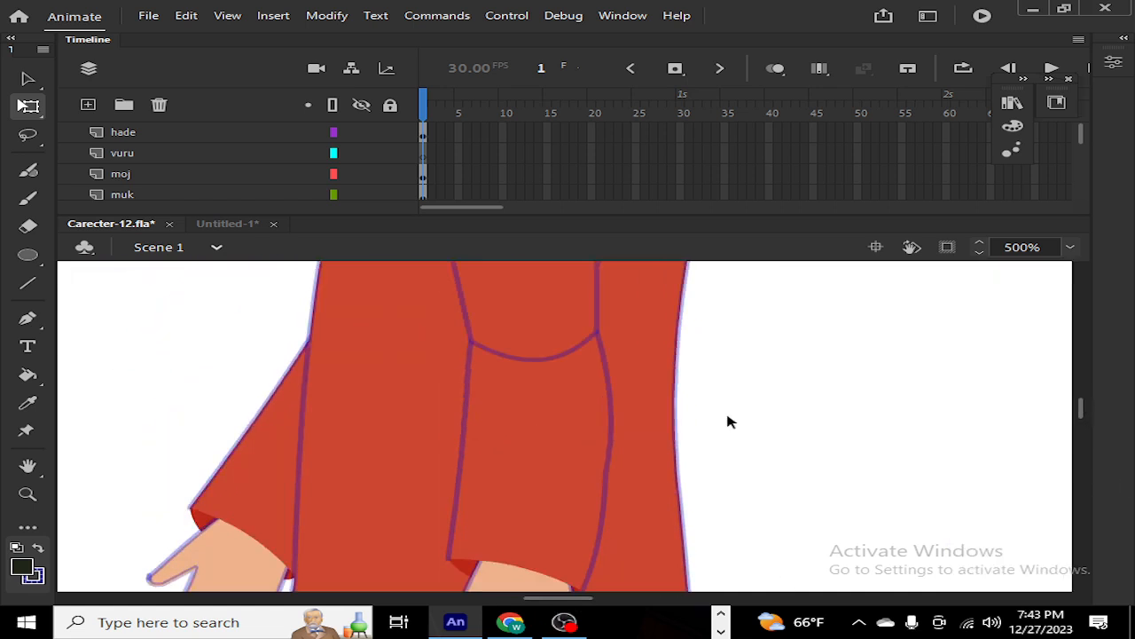
{"action": "left_click", "coordinate": [561, 354]}
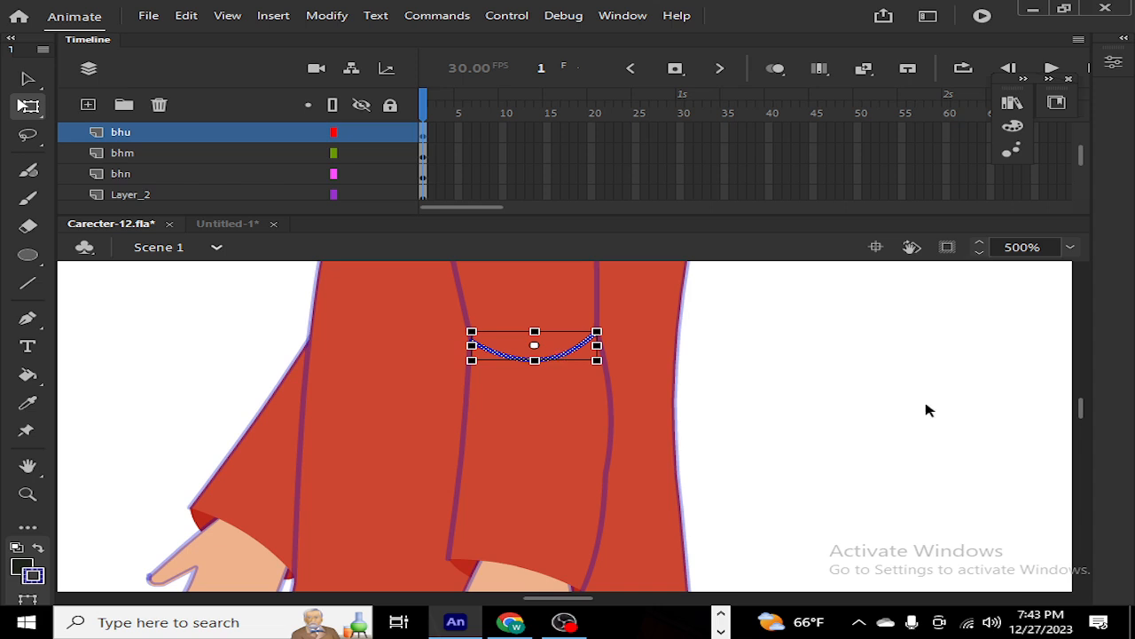
{"action": "left_click", "coordinate": [839, 474]}
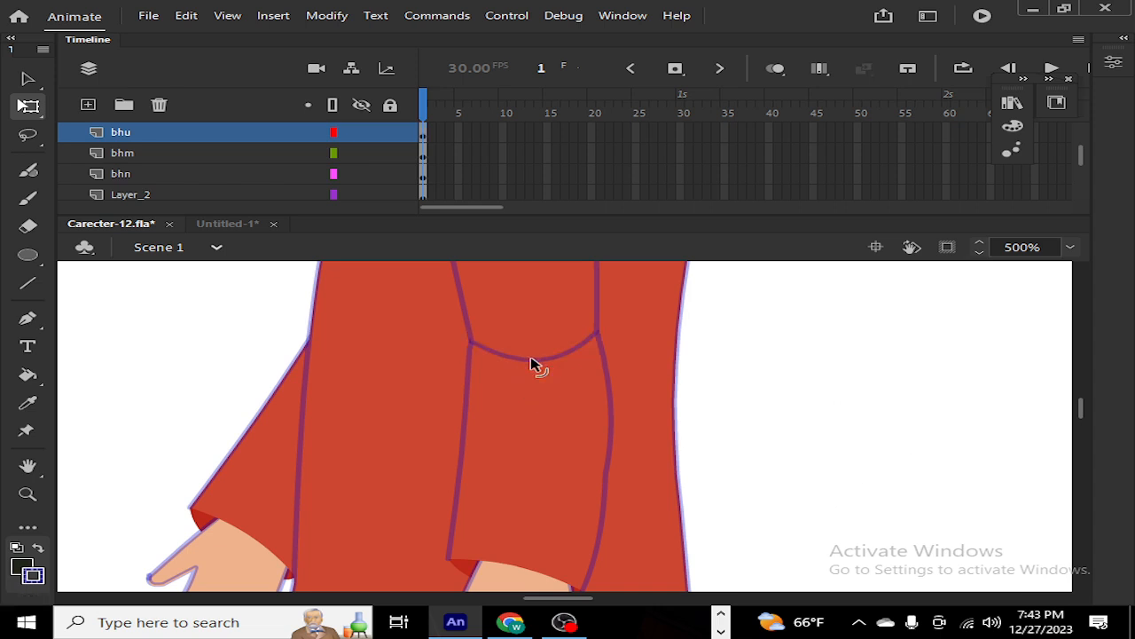
{"action": "double_click", "coordinate": [532, 403]}
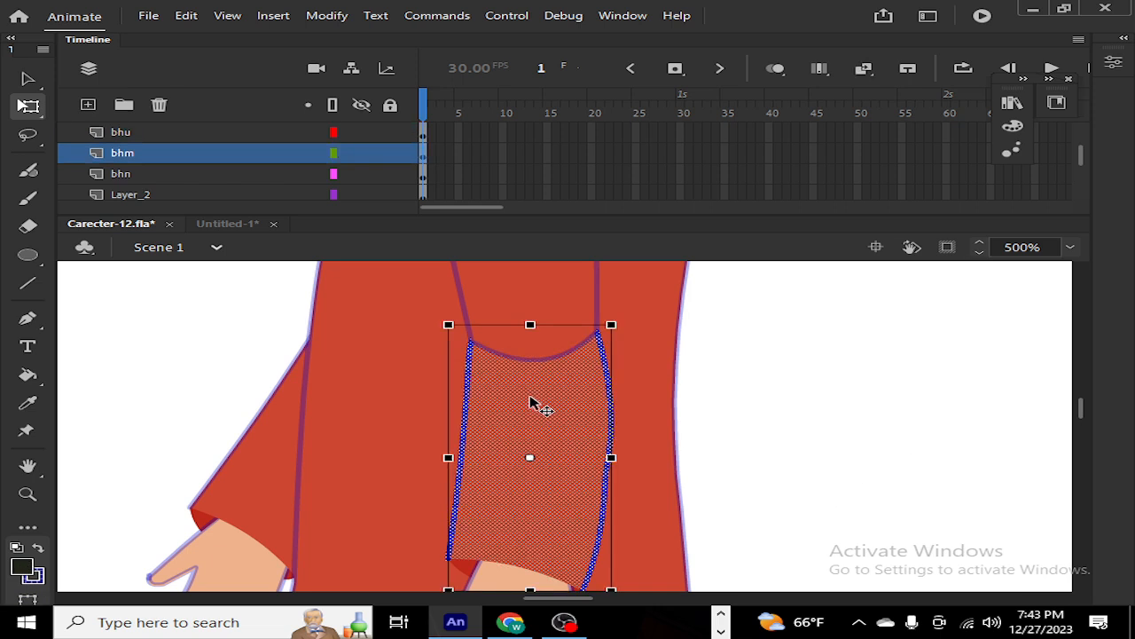
{"action": "double_click", "coordinate": [530, 304]}
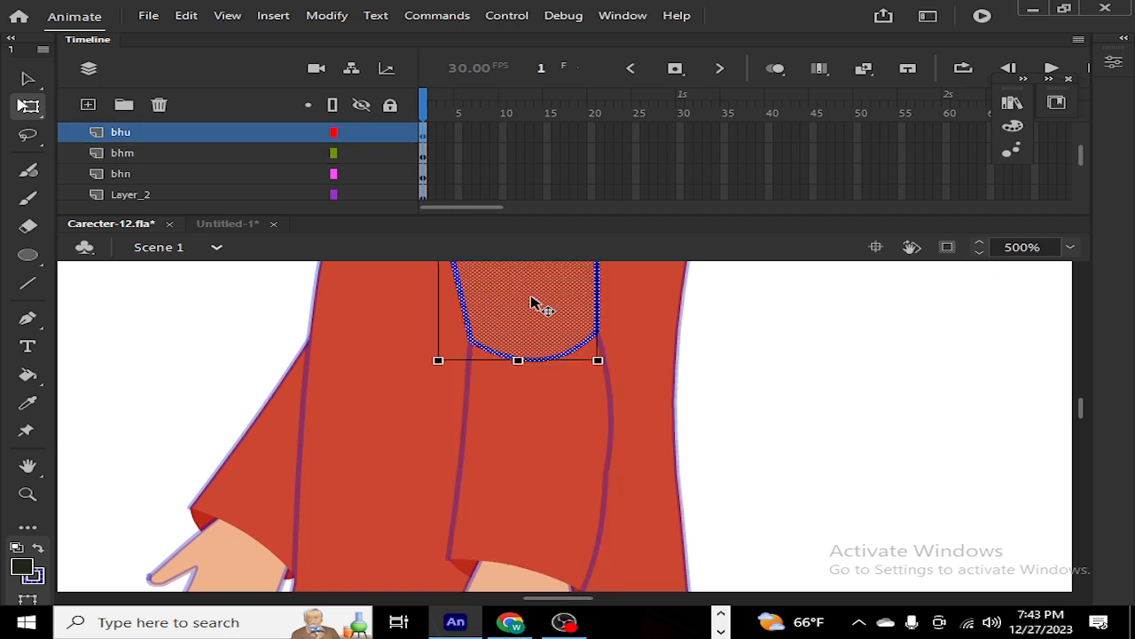
{"action": "double_click", "coordinate": [530, 465]}
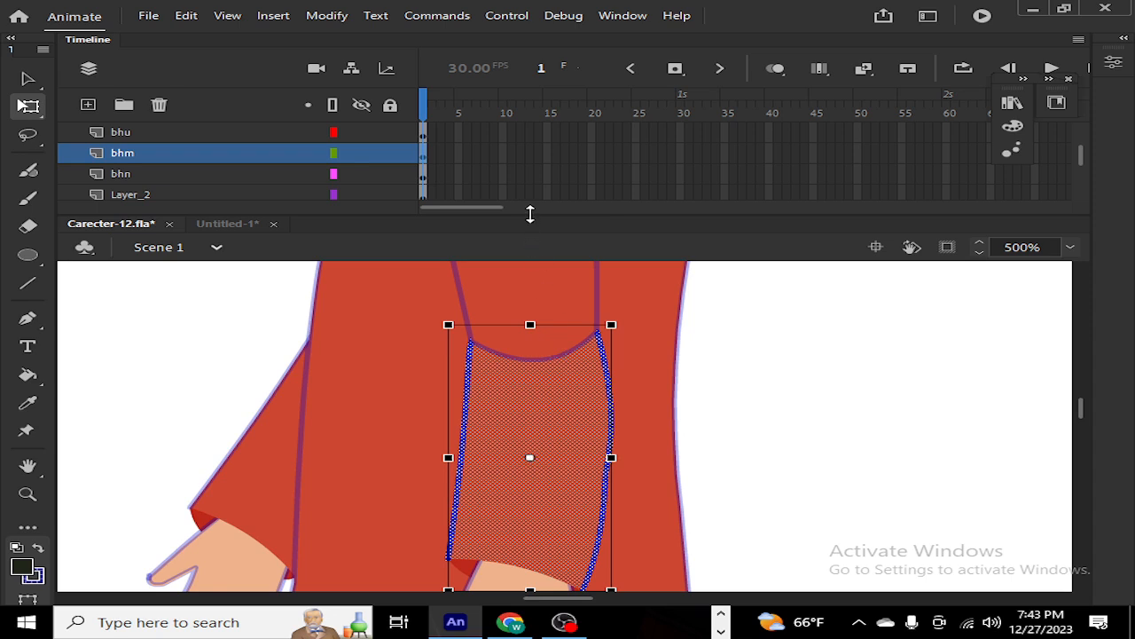
Step: Delete the curved elbow line between the upper and lower sleeve on the bhu layer
{"action": "left_click", "coordinate": [235, 380]}
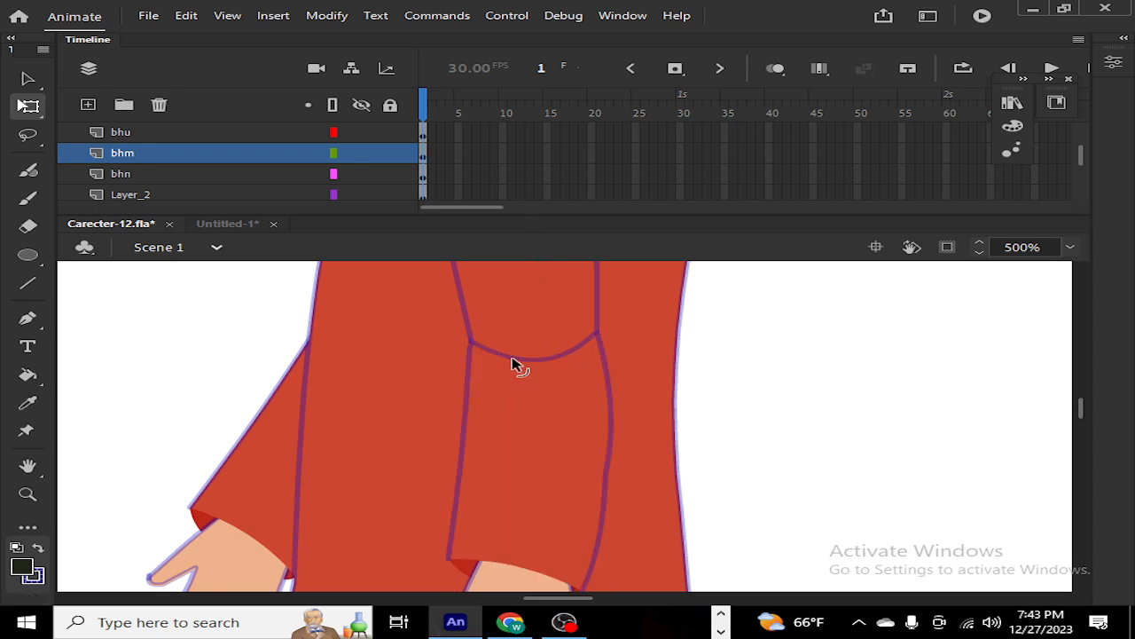
{"action": "left_click", "coordinate": [512, 358]}
{"action": "key", "text": "Delete"}
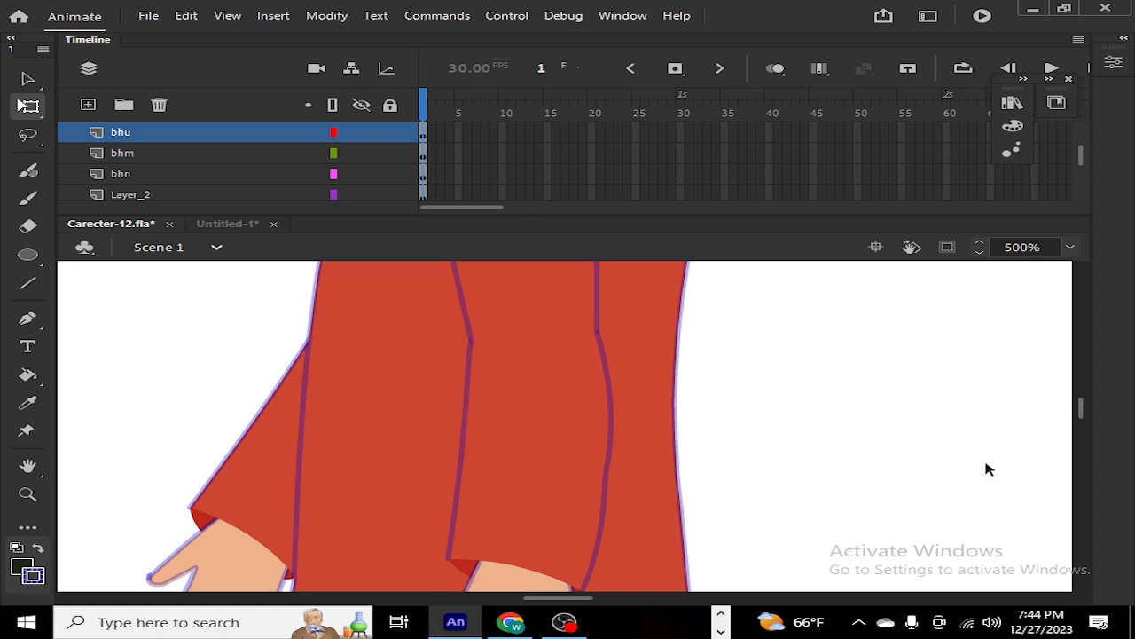
Step: Identify the lower-leg piece at the knee and move its bpn layer directly above bpu
{"action": "mouse_move", "coordinate": [1086, 421]}
{"action": "left_mouse_down"}
{"action": "mouse_move", "coordinate": [1089, 456]}
{"action": "mouse_move", "coordinate": [1091, 441]}
{"action": "left_mouse_up"}
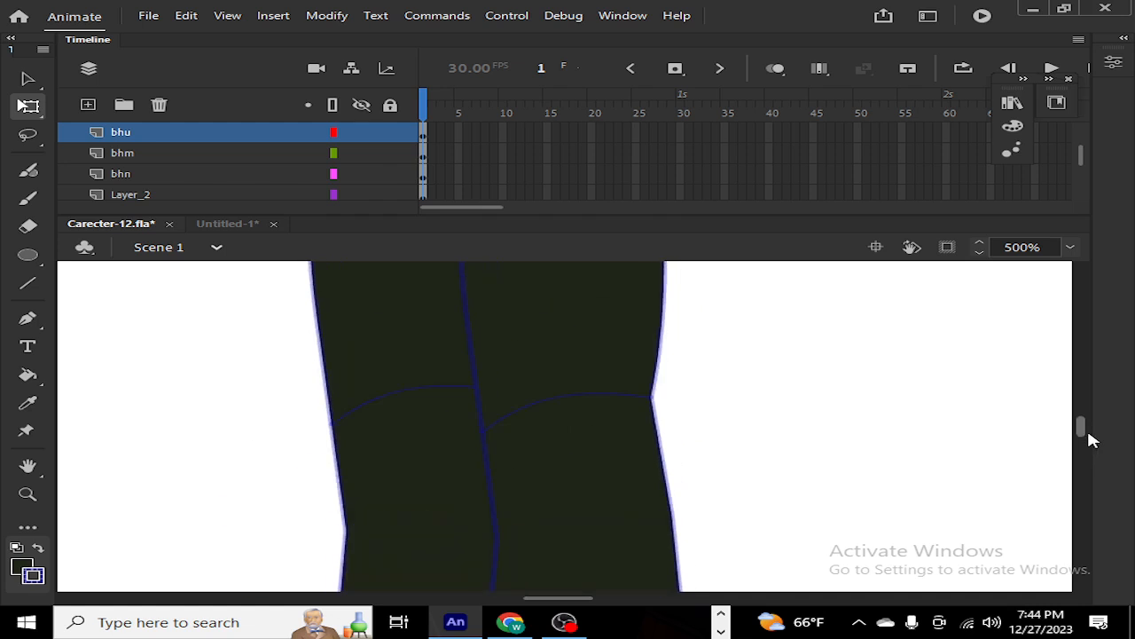
{"action": "left_click", "coordinate": [570, 404]}
{"action": "left_click", "coordinate": [639, 427]}
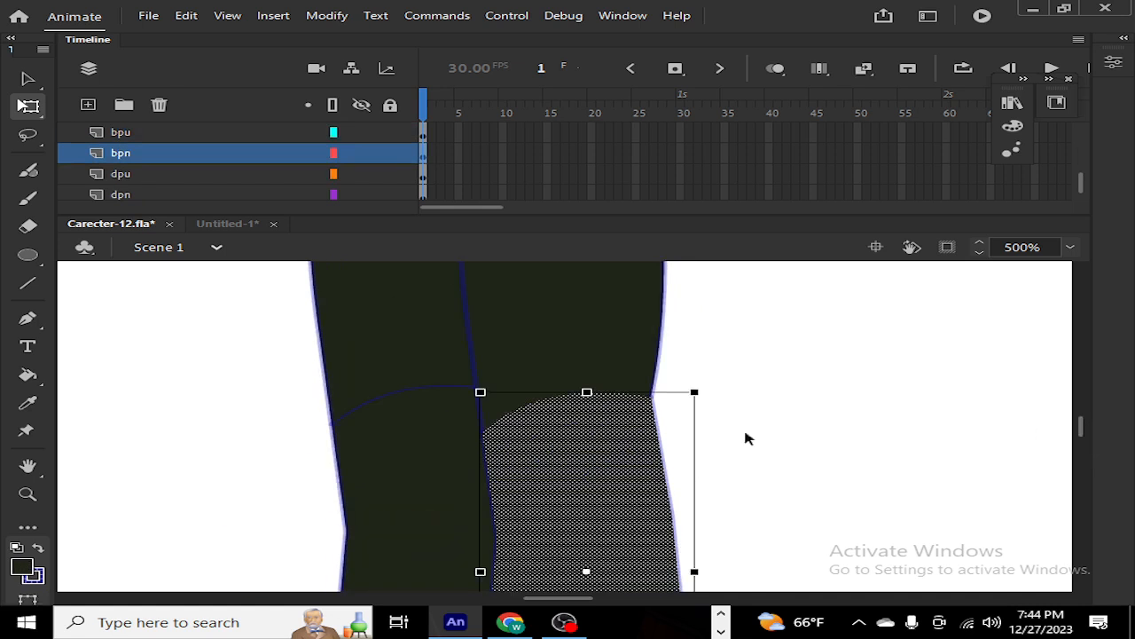
{"action": "left_click", "coordinate": [762, 443]}
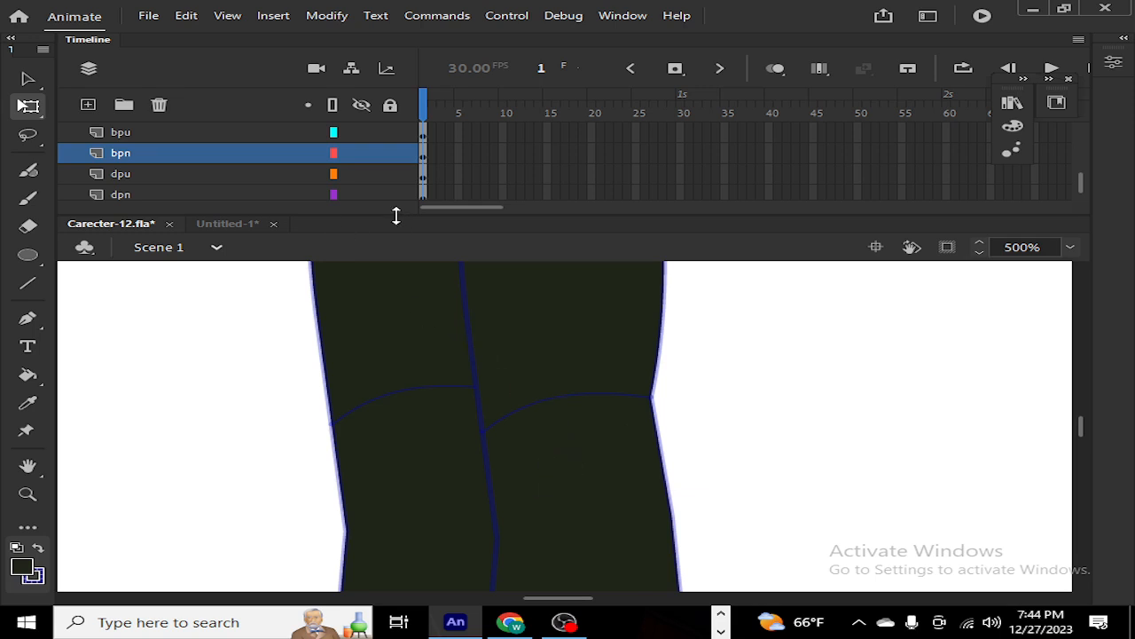
{"action": "left_click_drag", "start_coordinate": [396, 216], "coordinate": [386, 565]}
{"action": "left_click", "coordinate": [138, 447]}
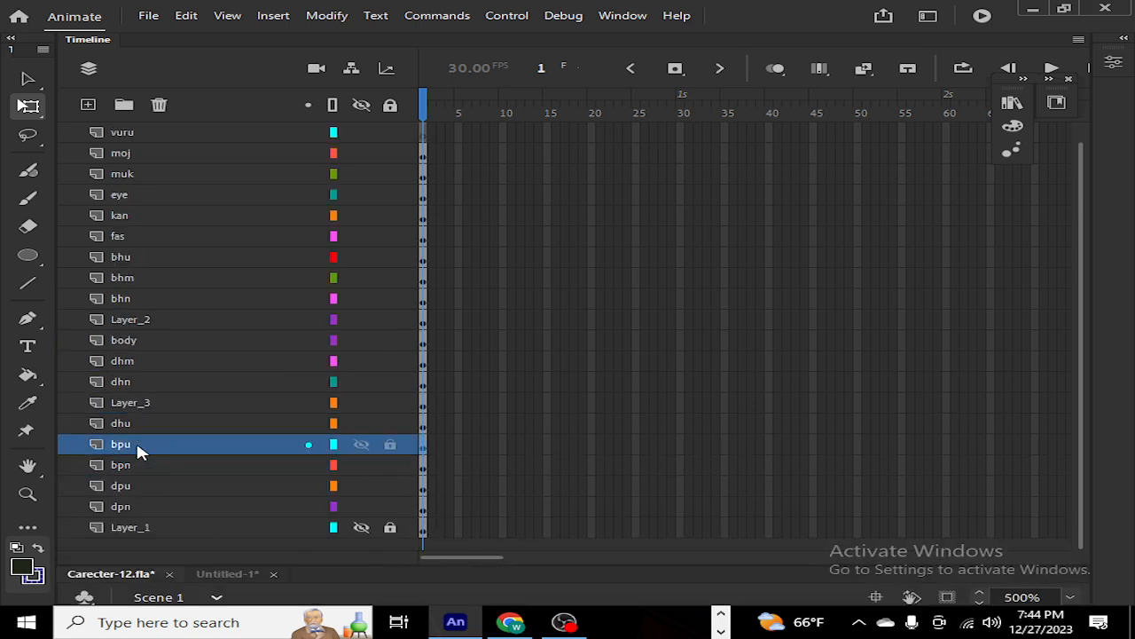
{"action": "left_click", "coordinate": [136, 465]}
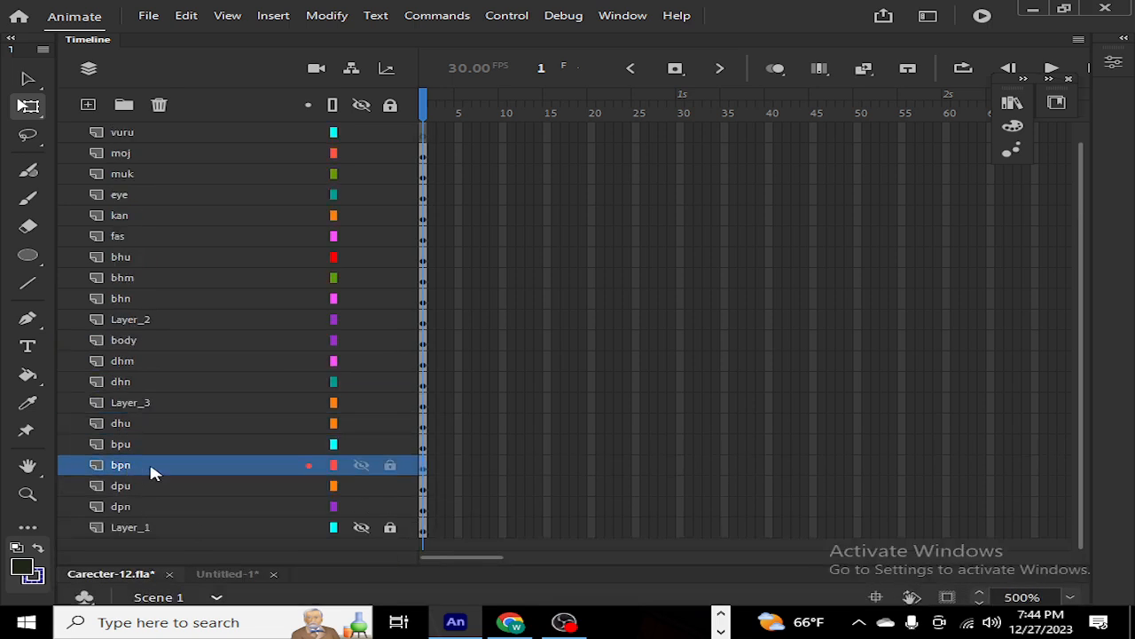
{"action": "left_click_drag", "start_coordinate": [154, 461], "coordinate": [154, 433]}
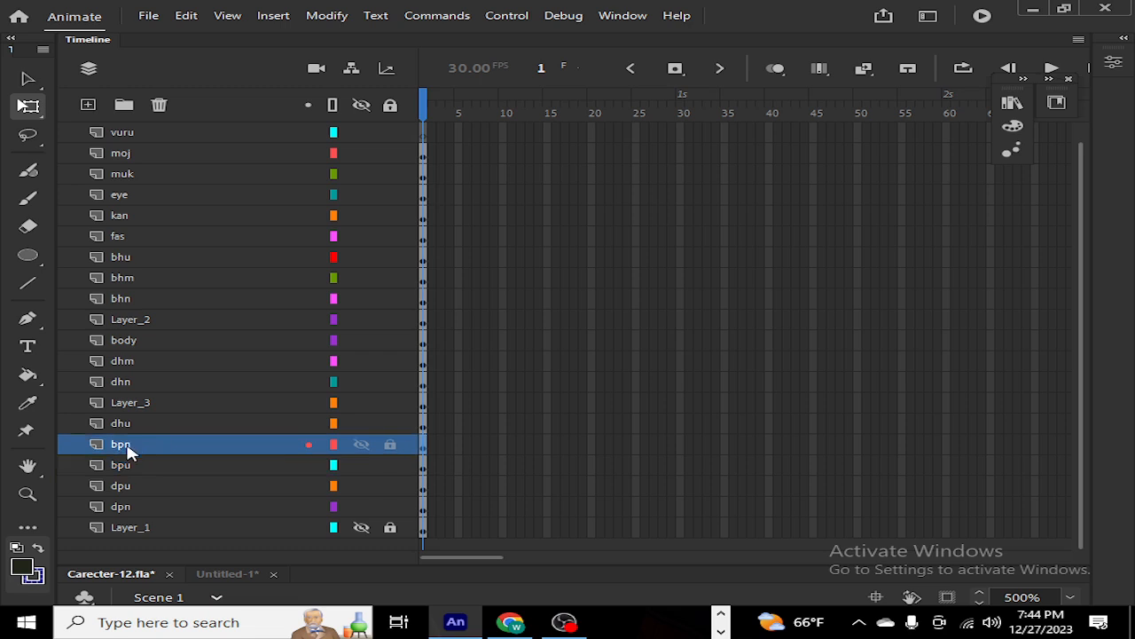
Step: Move the dpn layer directly above dpu and shrink the timeline to bring back the stage
{"action": "left_click", "coordinate": [133, 510]}
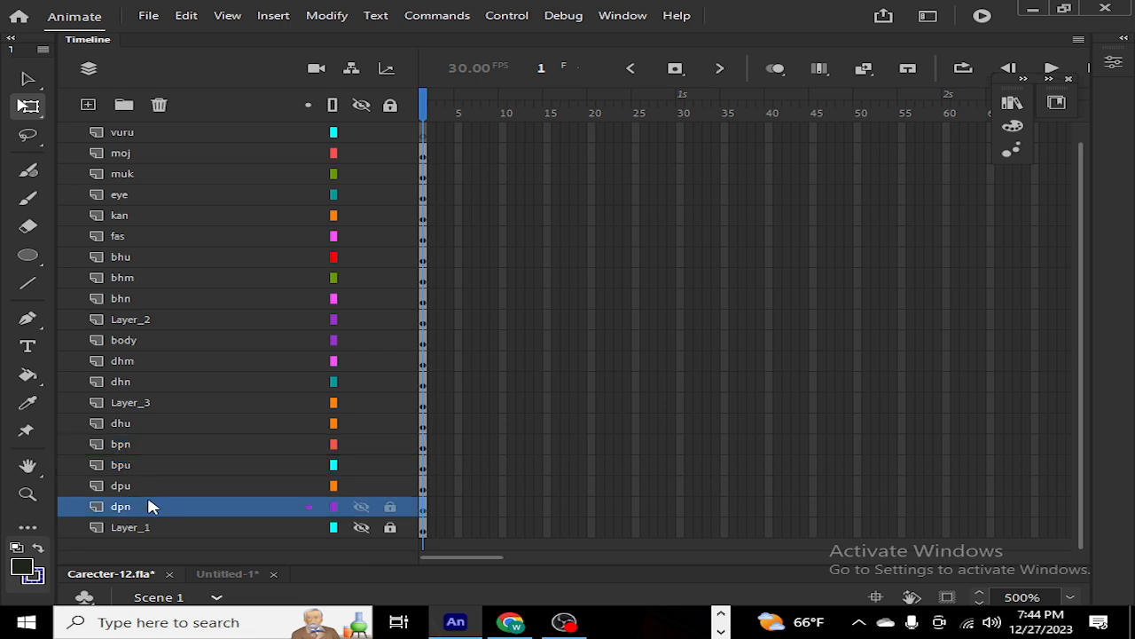
{"action": "left_click_drag", "start_coordinate": [149, 505], "coordinate": [147, 486]}
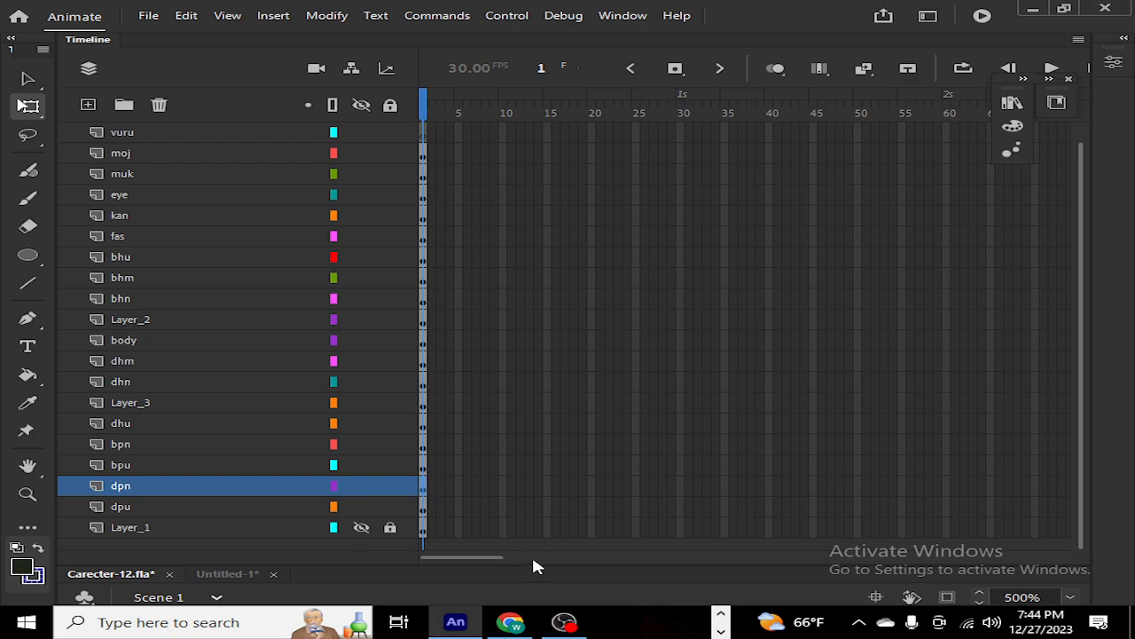
{"action": "left_click_drag", "start_coordinate": [532, 562], "coordinate": [570, 180]}
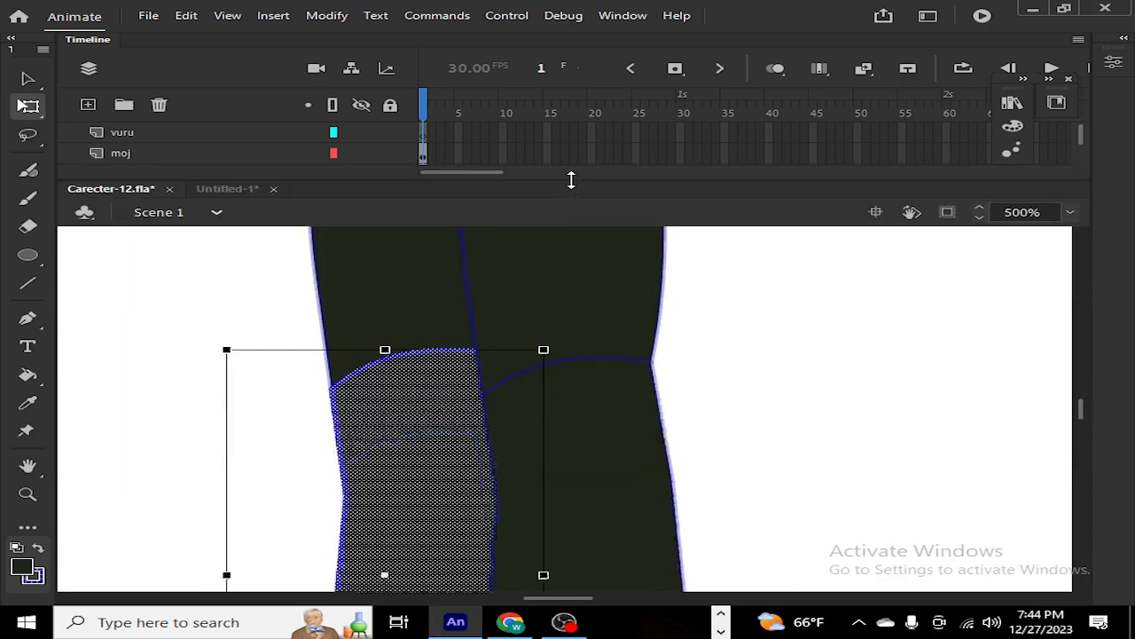
Step: Delete the curved knee lines at the top of both lower-leg pieces on bpn and dpn
{"action": "left_click", "coordinate": [752, 379]}
{"action": "left_click", "coordinate": [553, 304]}
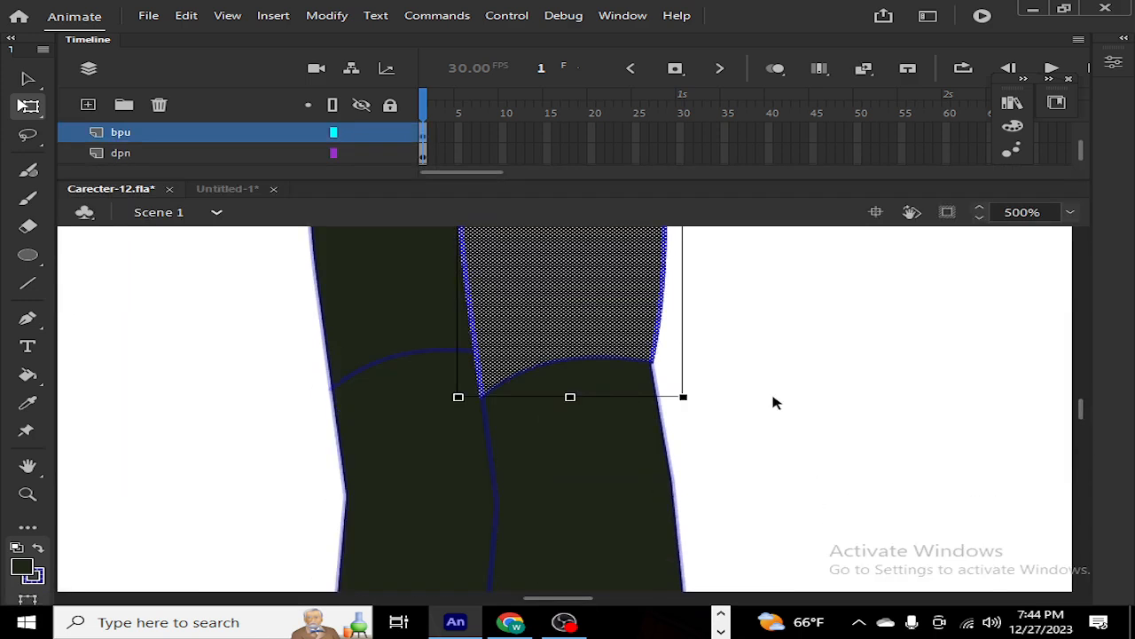
{"action": "left_click", "coordinate": [572, 505]}
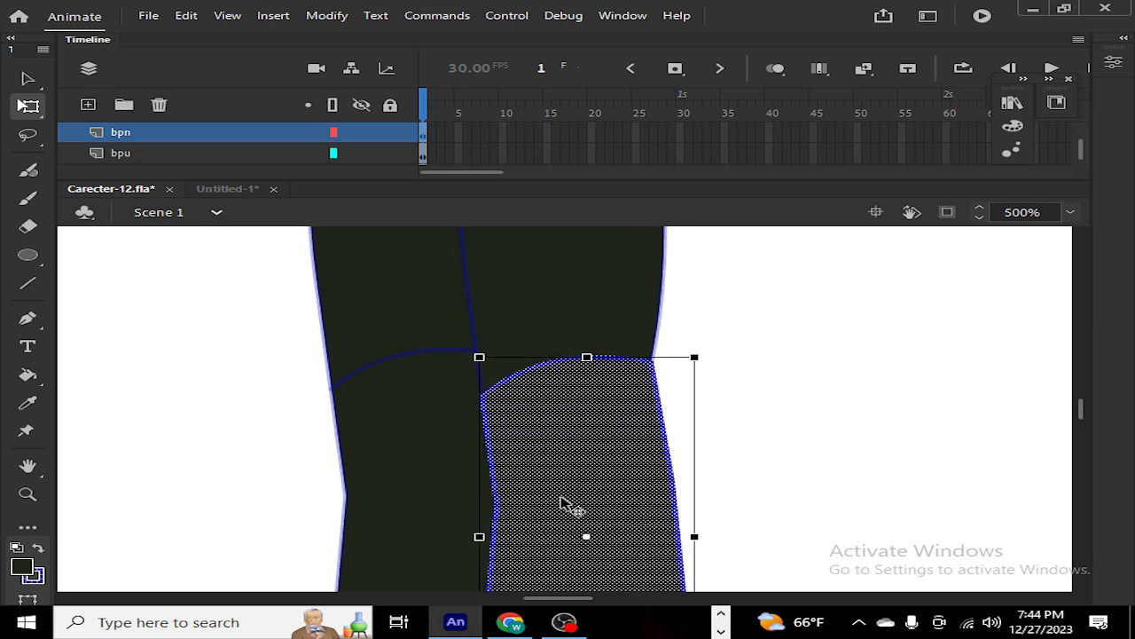
{"action": "left_click", "coordinate": [626, 353]}
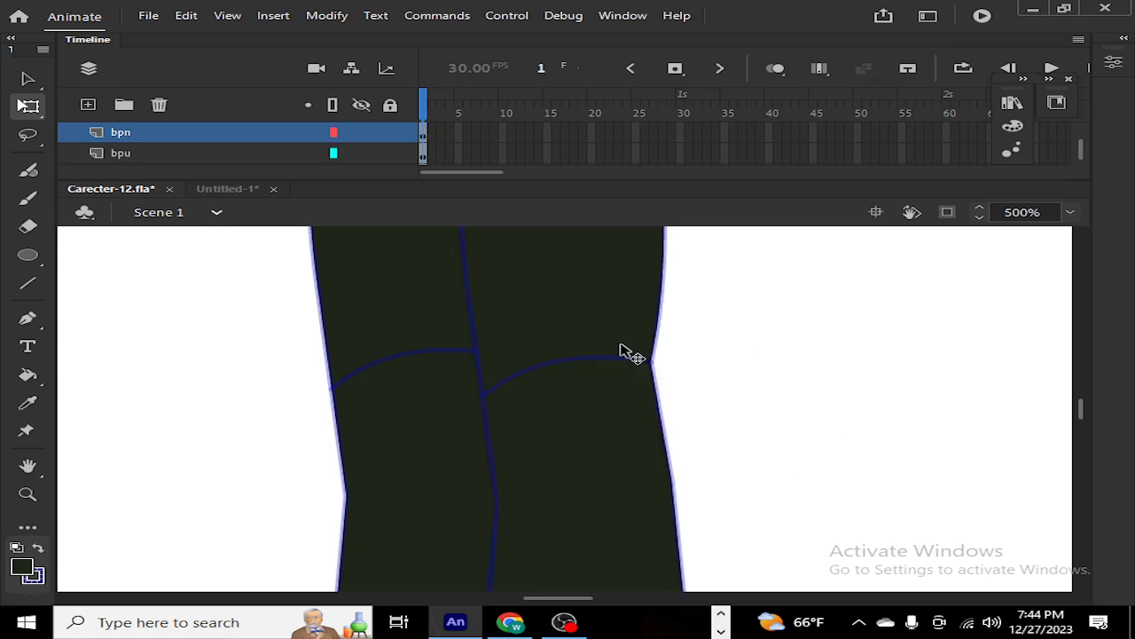
{"action": "left_click", "coordinate": [558, 367]}
{"action": "left_click", "coordinate": [794, 381]}
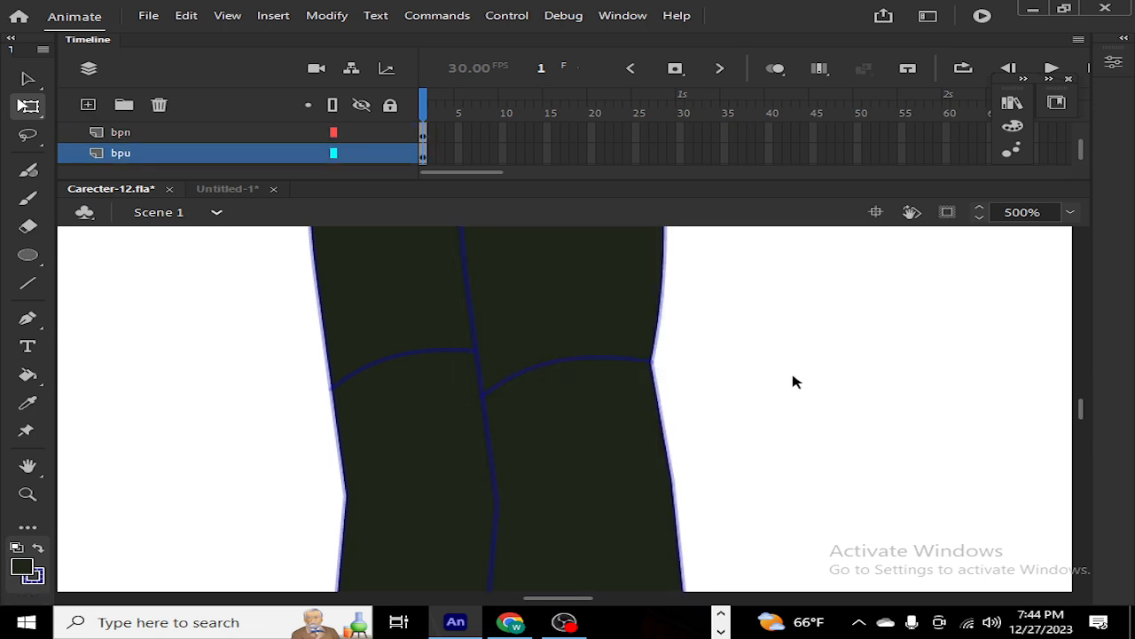
{"action": "left_click", "coordinate": [566, 360]}
{"action": "left_click_drag", "start_coordinate": [566, 361], "coordinate": [403, 353]}
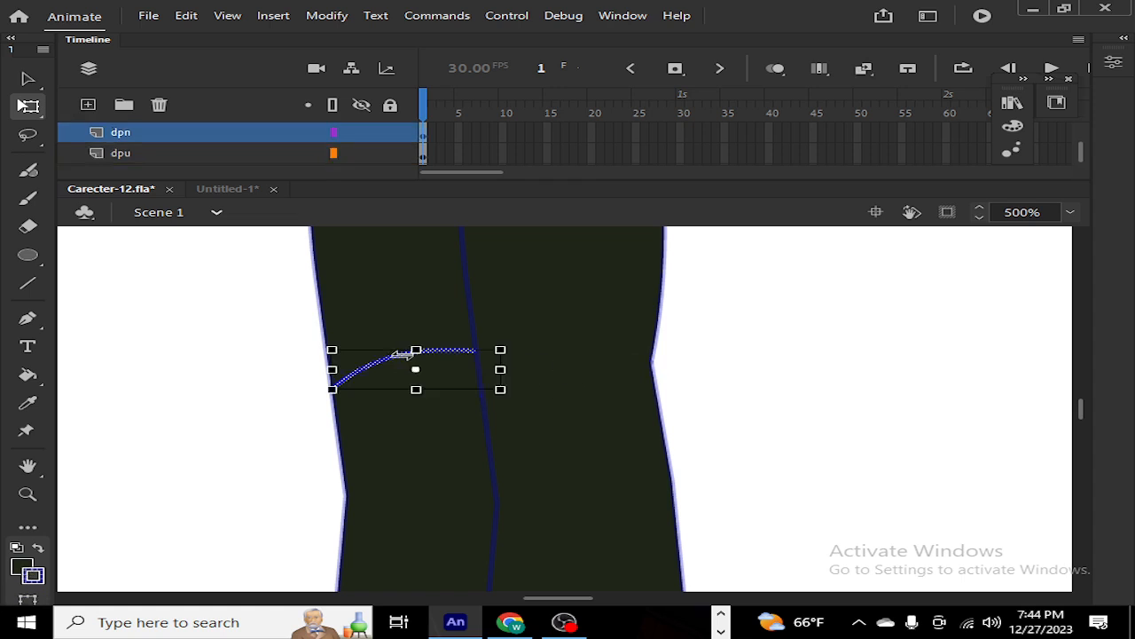
{"action": "key", "text": "Delete"}
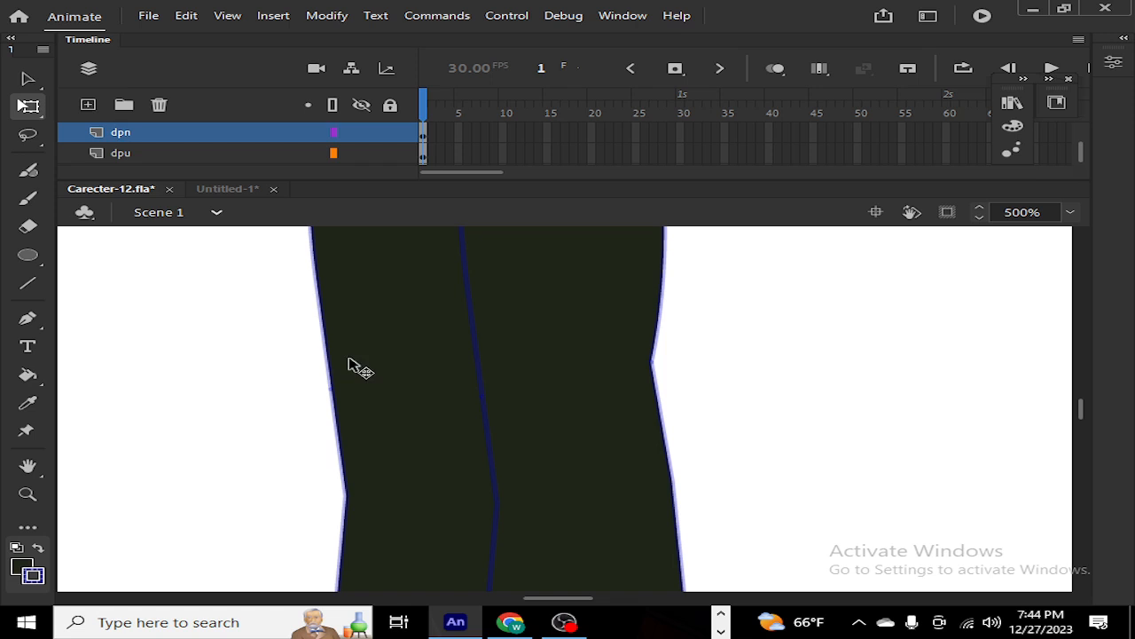
Step: Check the thigh and lower-leg fills around both knees by selecting the pieces on bpn and dpn
{"action": "left_click", "coordinate": [585, 327]}
{"action": "left_click", "coordinate": [596, 464]}
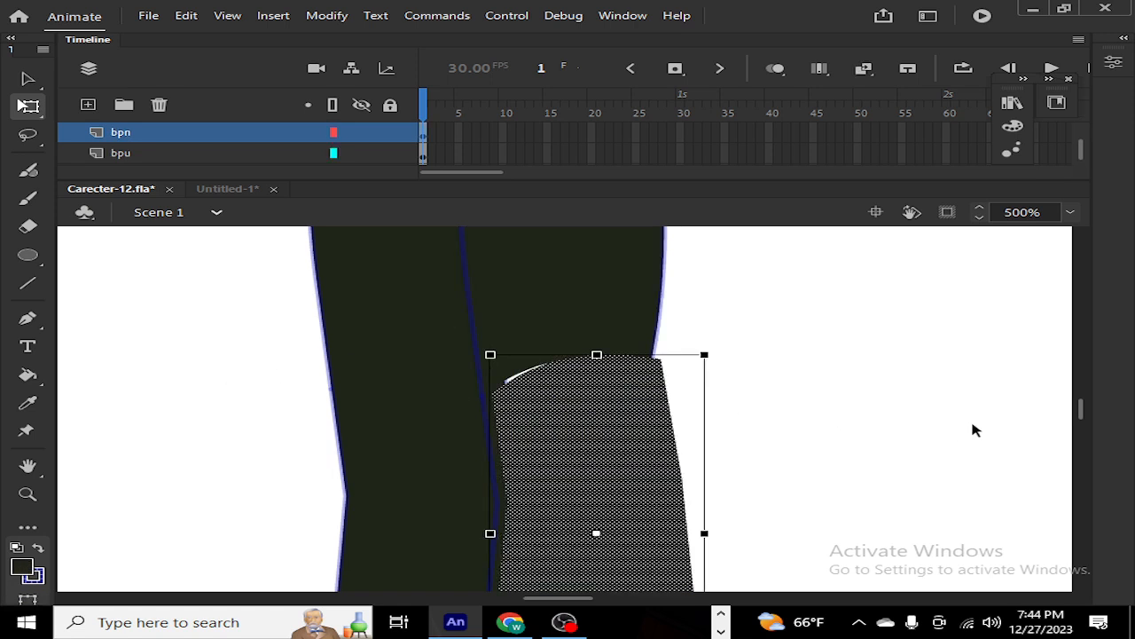
{"action": "left_click", "coordinate": [890, 423]}
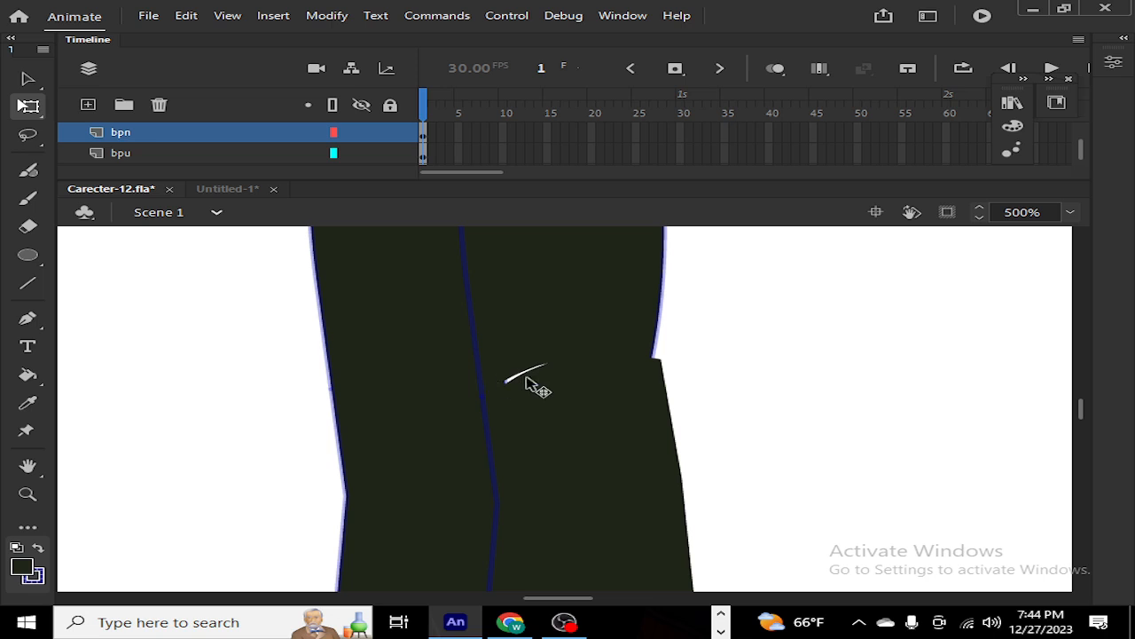
{"action": "left_click", "coordinate": [553, 433]}
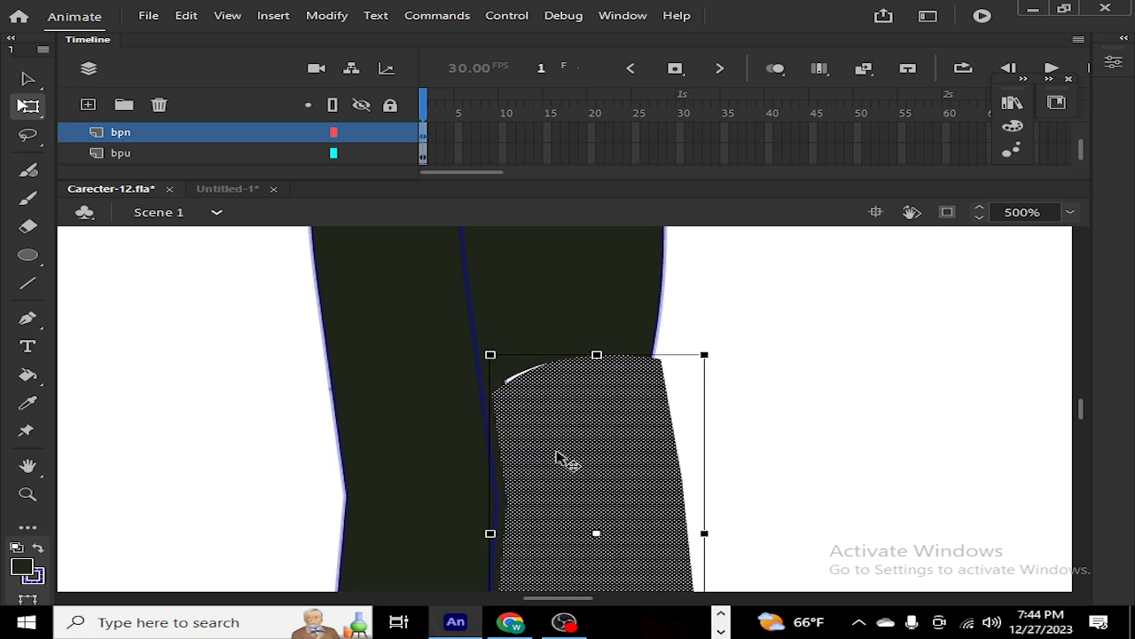
{"action": "left_click", "coordinate": [890, 399]}
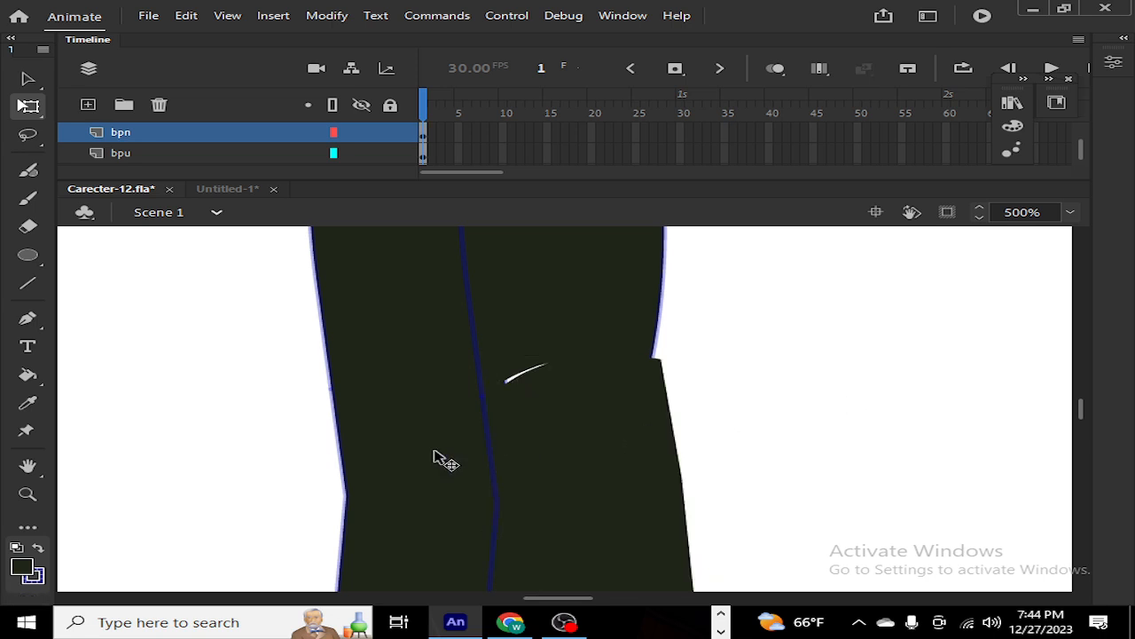
{"action": "left_click", "coordinate": [423, 478]}
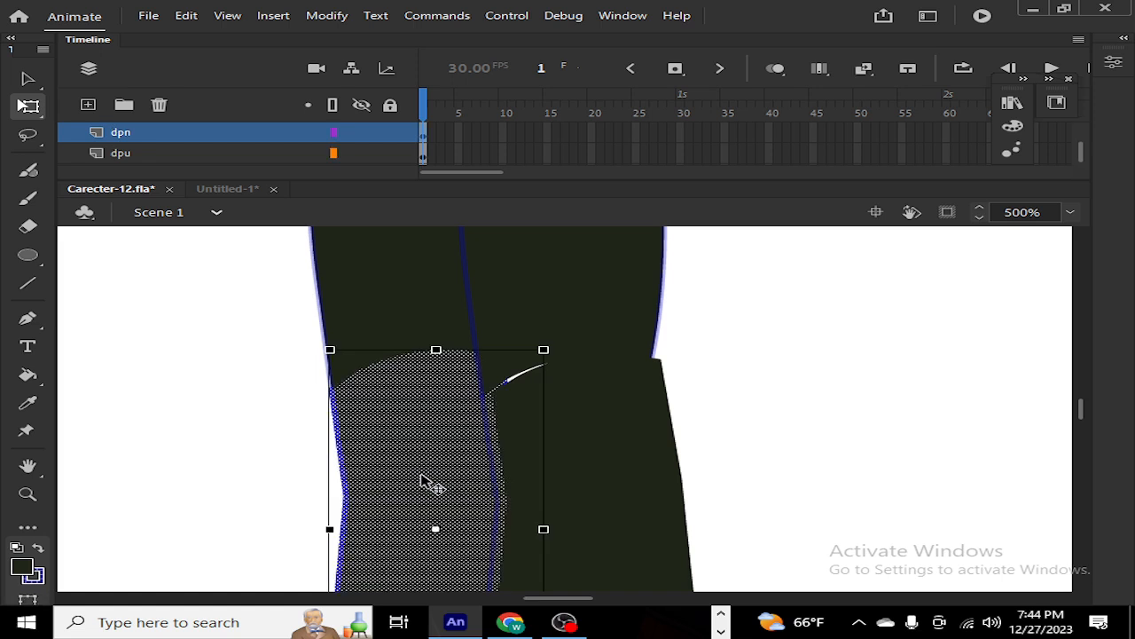
{"action": "left_click", "coordinate": [199, 400]}
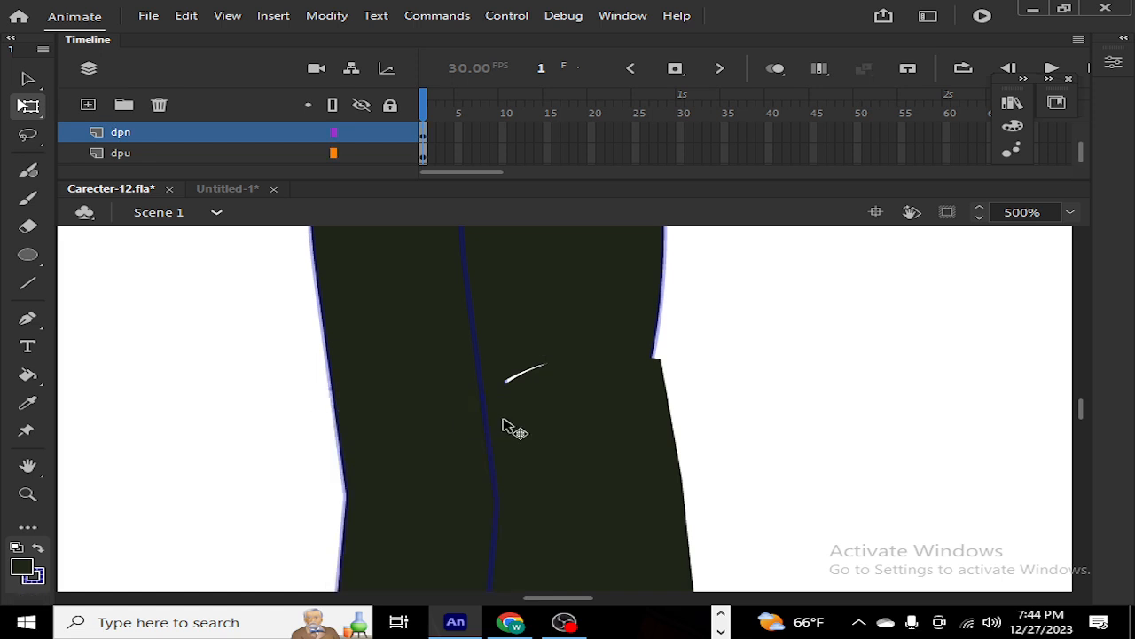
{"action": "left_click", "coordinate": [568, 443]}
{"action": "left_click", "coordinate": [802, 426]}
Step: Undo the recent shifts of the lower-leg pieces on bpn and dpn
{"action": "key", "text": "ctrl+z"}
{"action": "key", "text": "ctrl+z"}
{"action": "key", "text": "ctrl+z"}
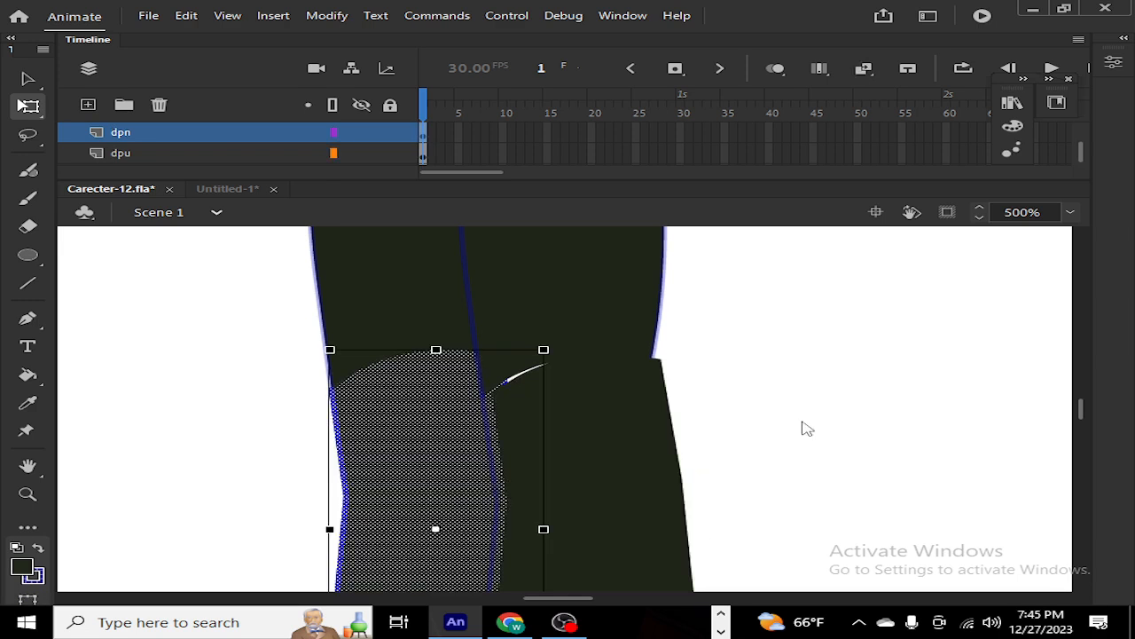
{"action": "key", "text": "ctrl+z"}
{"action": "key", "text": "ctrl+z"}
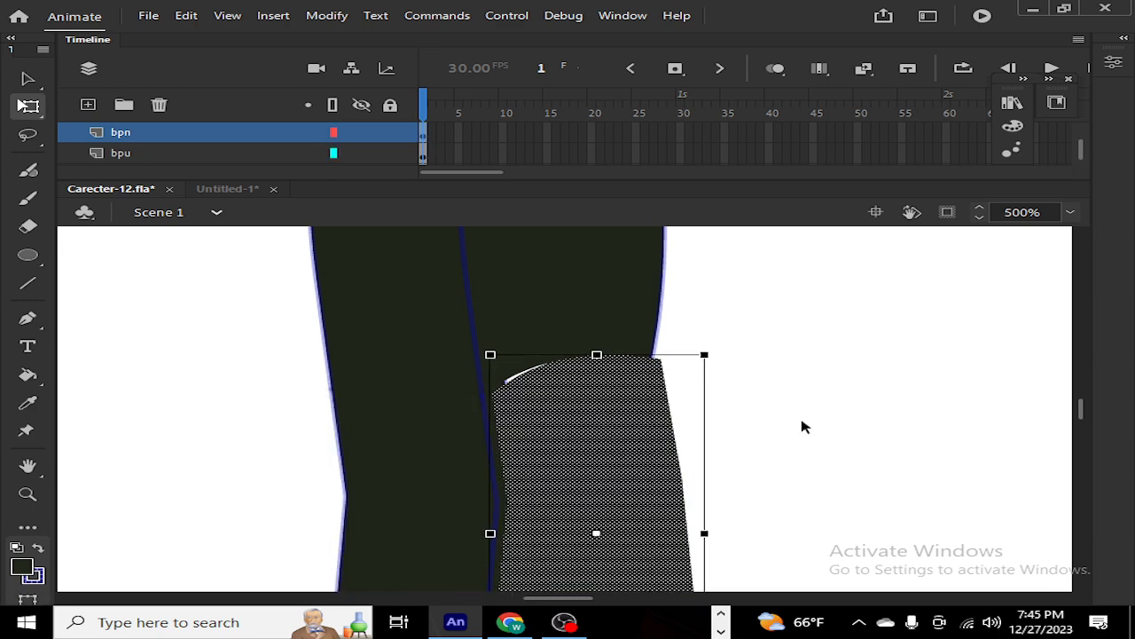
{"action": "key", "text": "ctrl+z"}
{"action": "key", "text": "ctrl+z"}
{"action": "key", "text": "ctrl+z"}
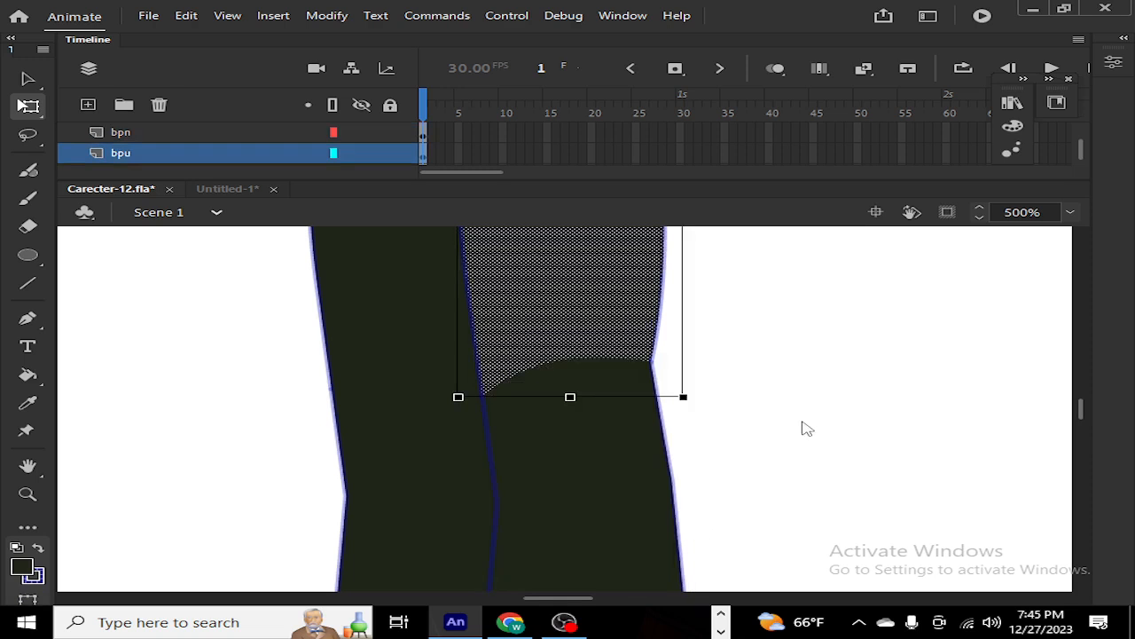
{"action": "key", "text": "ctrl+z"}
{"action": "key", "text": "ctrl+z"}
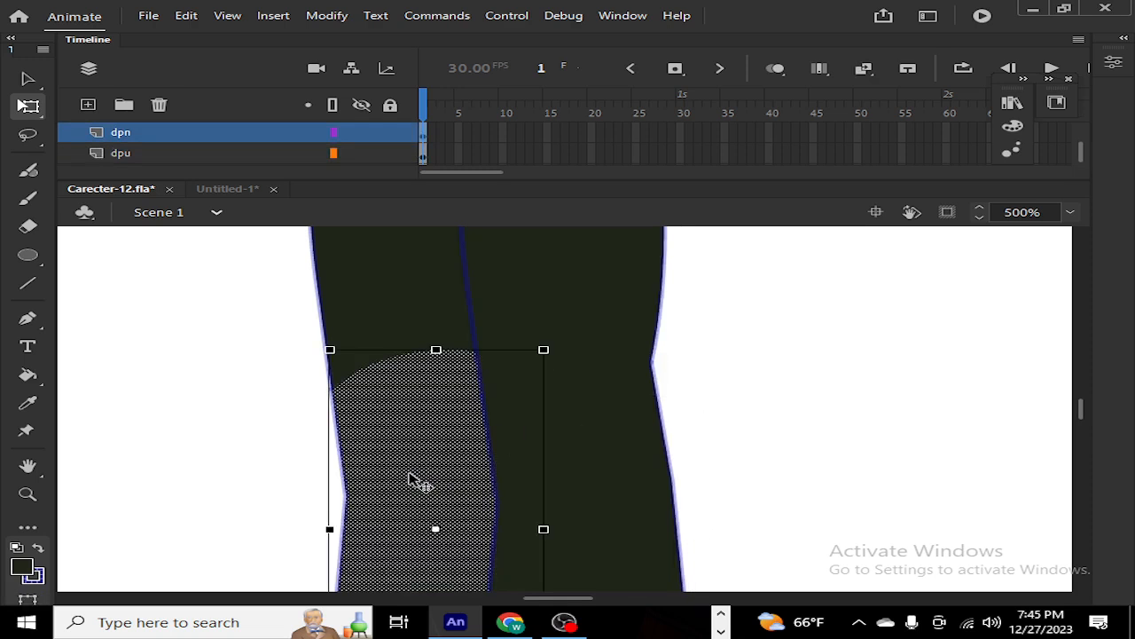
{"action": "key", "text": "ctrl+z"}
{"action": "left_click", "coordinate": [410, 477]}
{"action": "left_click", "coordinate": [402, 319]}
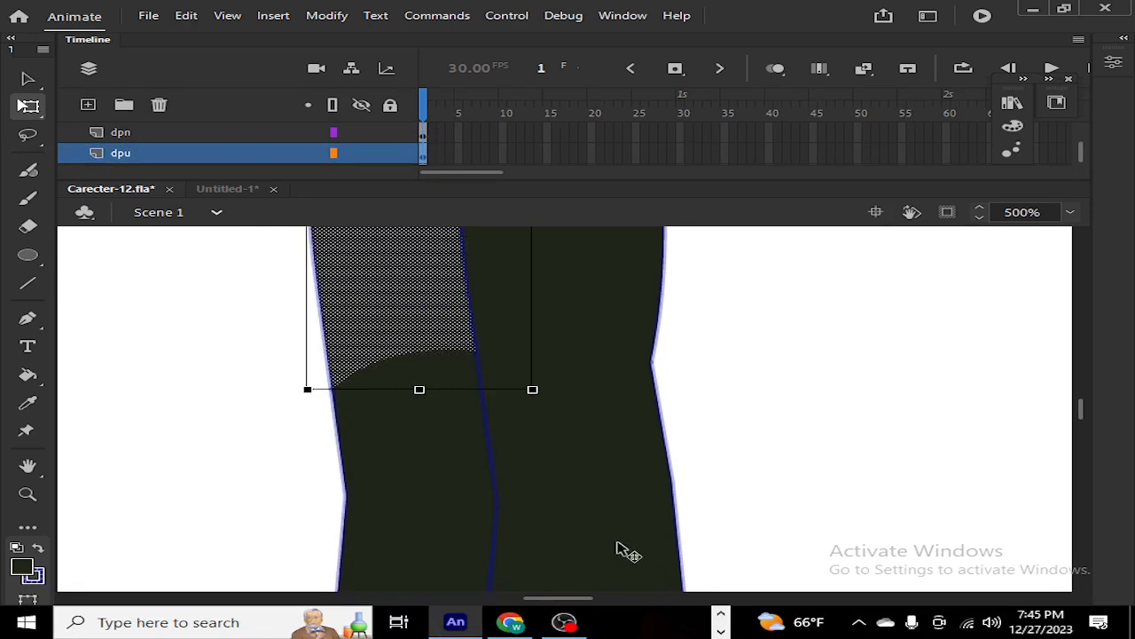
{"action": "left_click_drag", "start_coordinate": [591, 544], "coordinate": [592, 553]}
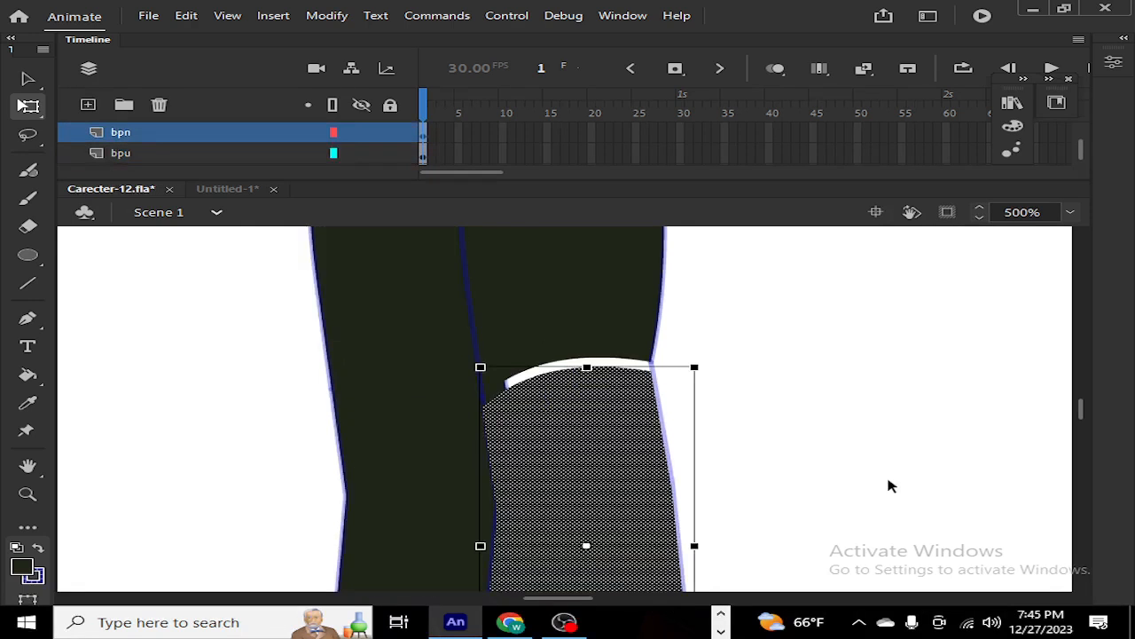
Step: Undo back past the knee-line deletions to restore the curved lines on the bpn and dpn lower-leg pieces
{"action": "key", "text": "ctrl+z"}
{"action": "key", "text": "ctrl+z"}
{"action": "key", "text": "ctrl+z"}
{"action": "key", "text": "ctrl+z"}
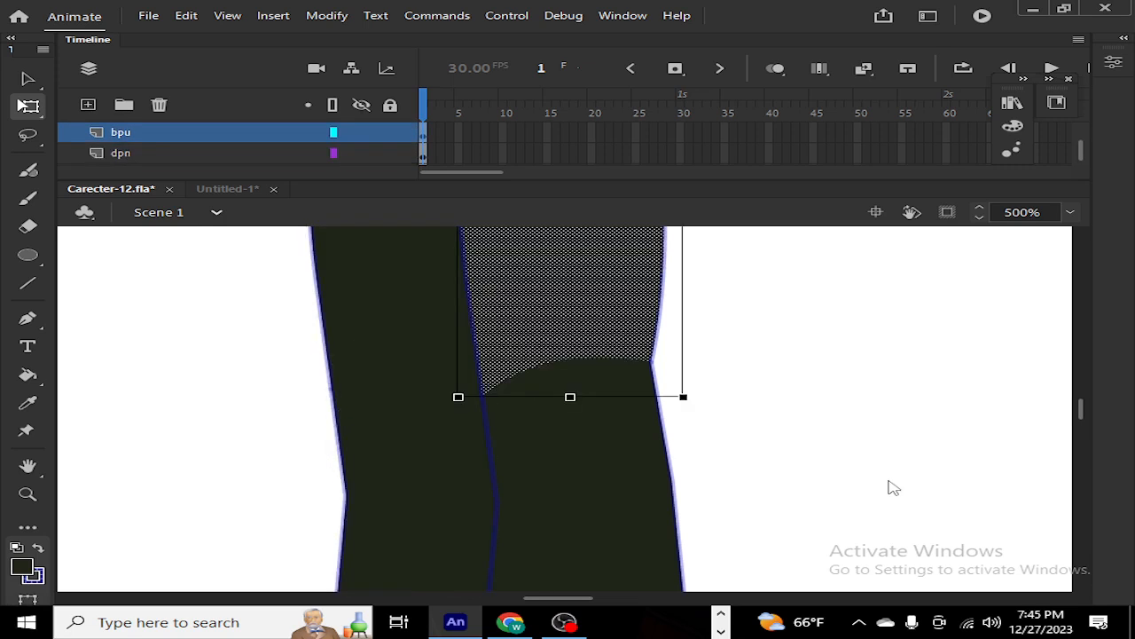
{"action": "key", "text": "ctrl+z"}
{"action": "key", "text": "ctrl+z"}
{"action": "key", "text": "ctrl+z"}
{"action": "key", "text": "ctrl+z"}
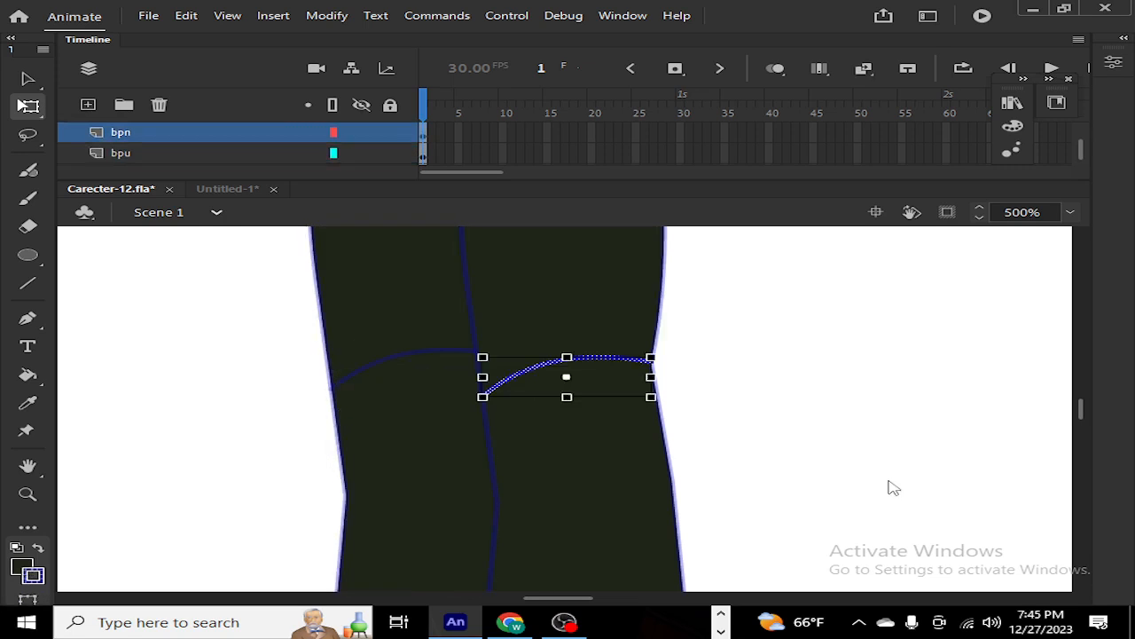
{"action": "key", "text": "ctrl+z"}
Step: Pull the lower-leg piece on bpn aside to inspect the knee joint, and undo the move
{"action": "left_click", "coordinate": [592, 526]}
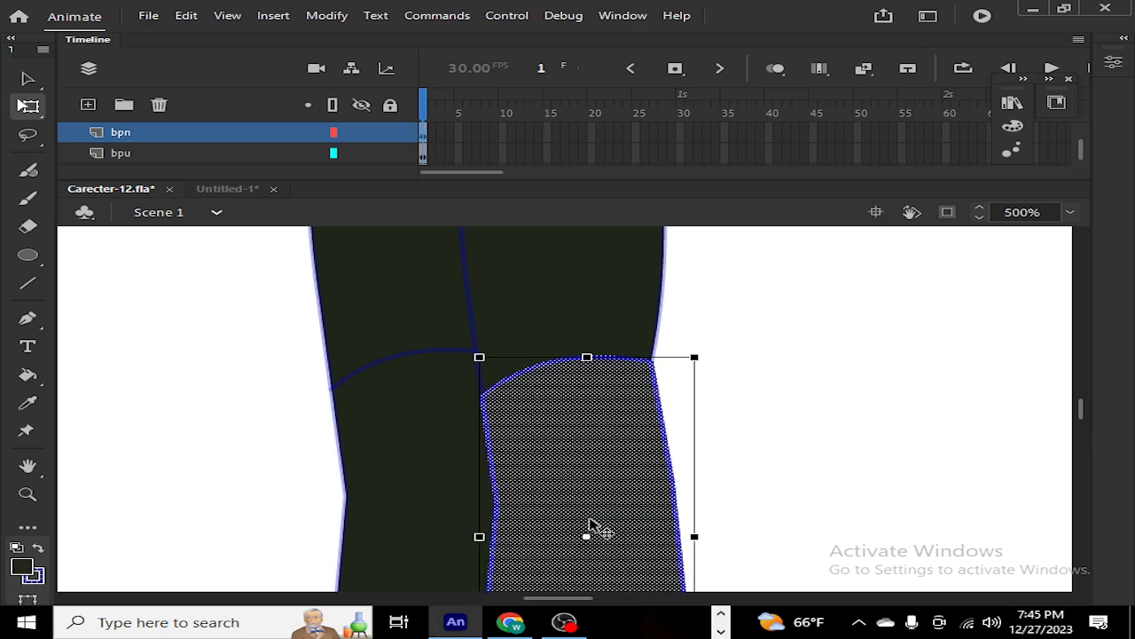
{"action": "left_click_drag", "start_coordinate": [593, 525], "coordinate": [770, 525]}
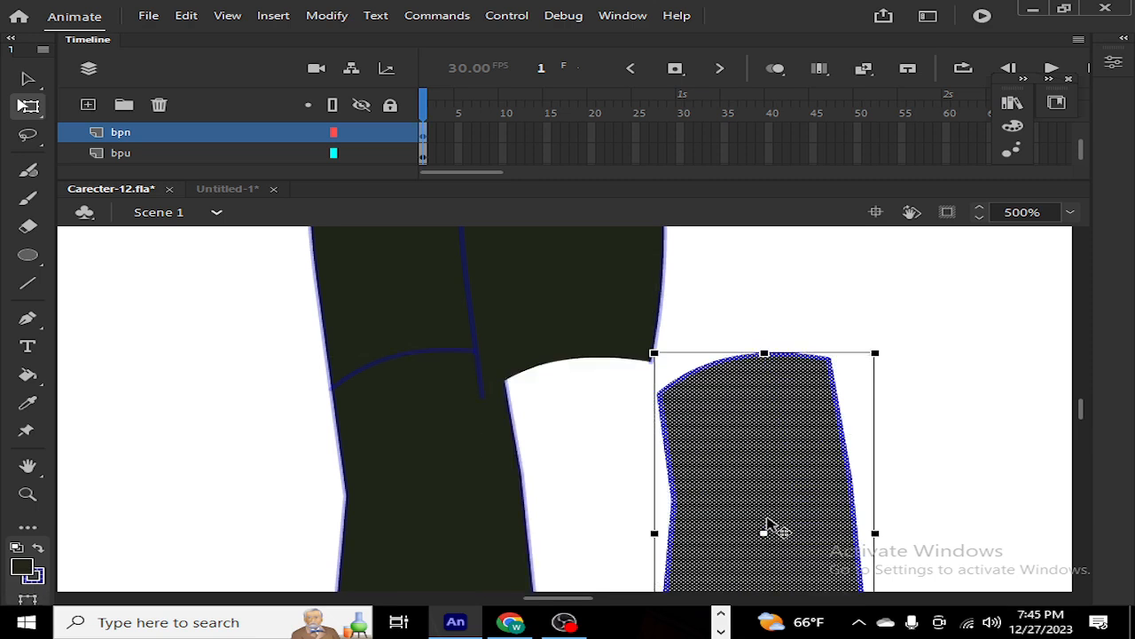
{"action": "key", "text": "ctrl+z"}
{"action": "left_click", "coordinate": [802, 470]}
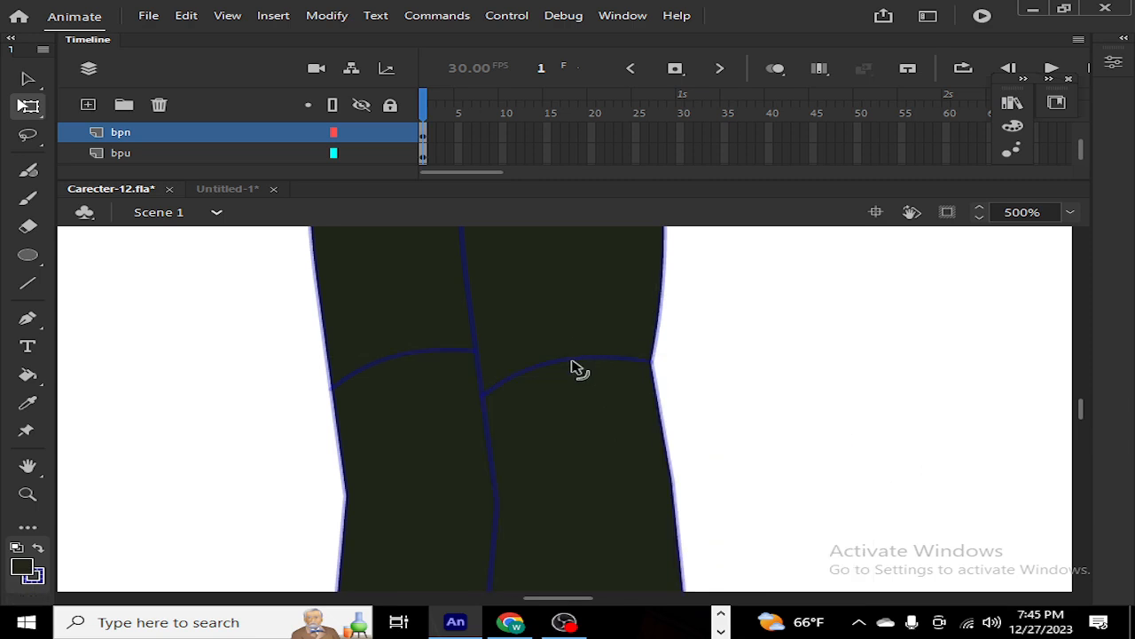
Step: Delete the curved knee line at the top of the bpn lower-leg piece and check its remaining fill and outline
{"action": "mouse_move", "coordinate": [488, 393]}
{"action": "left_mouse_down"}
{"action": "mouse_move", "coordinate": [489, 356]}
{"action": "mouse_move", "coordinate": [548, 337]}
{"action": "mouse_move", "coordinate": [491, 396]}
{"action": "left_mouse_up"}
{"action": "left_click", "coordinate": [494, 396]}
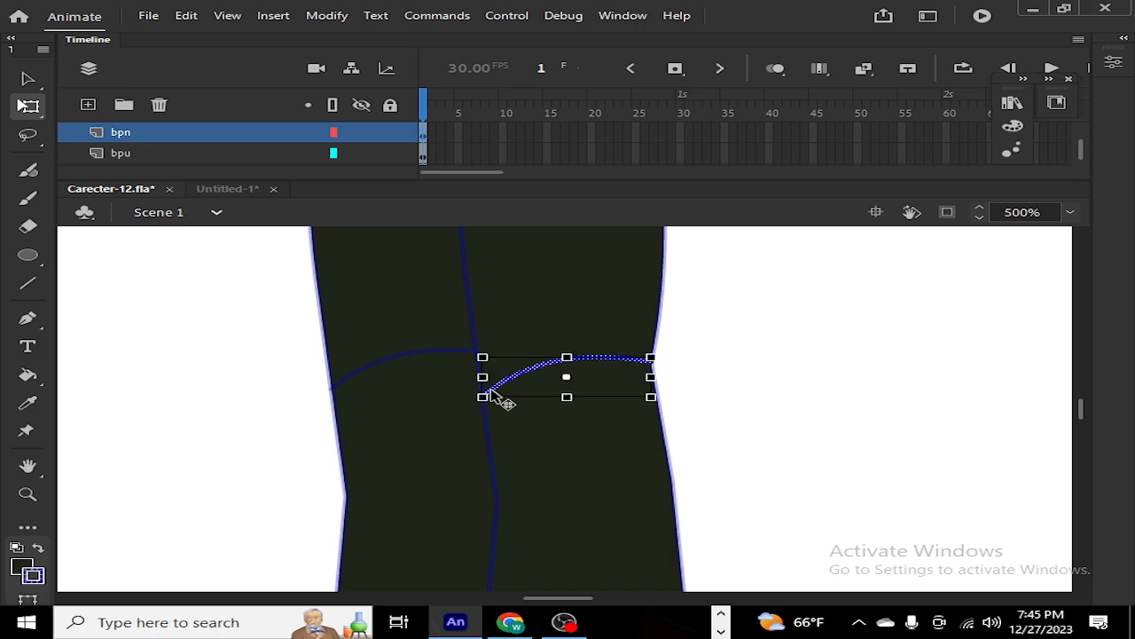
{"action": "left_click", "coordinate": [559, 497]}
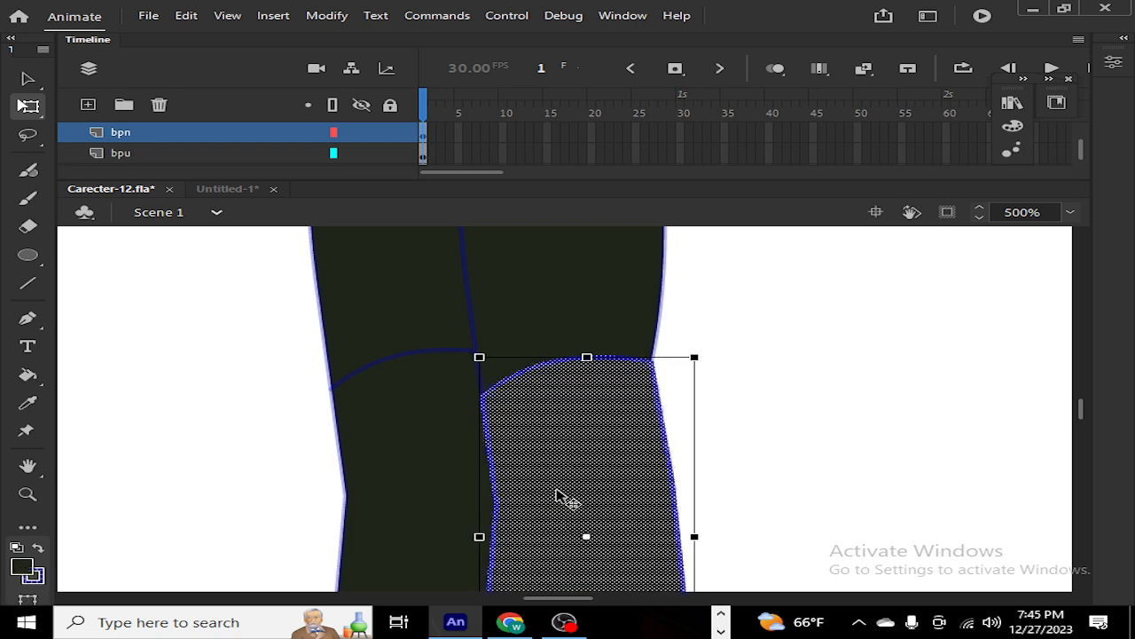
{"action": "left_click", "coordinate": [857, 440]}
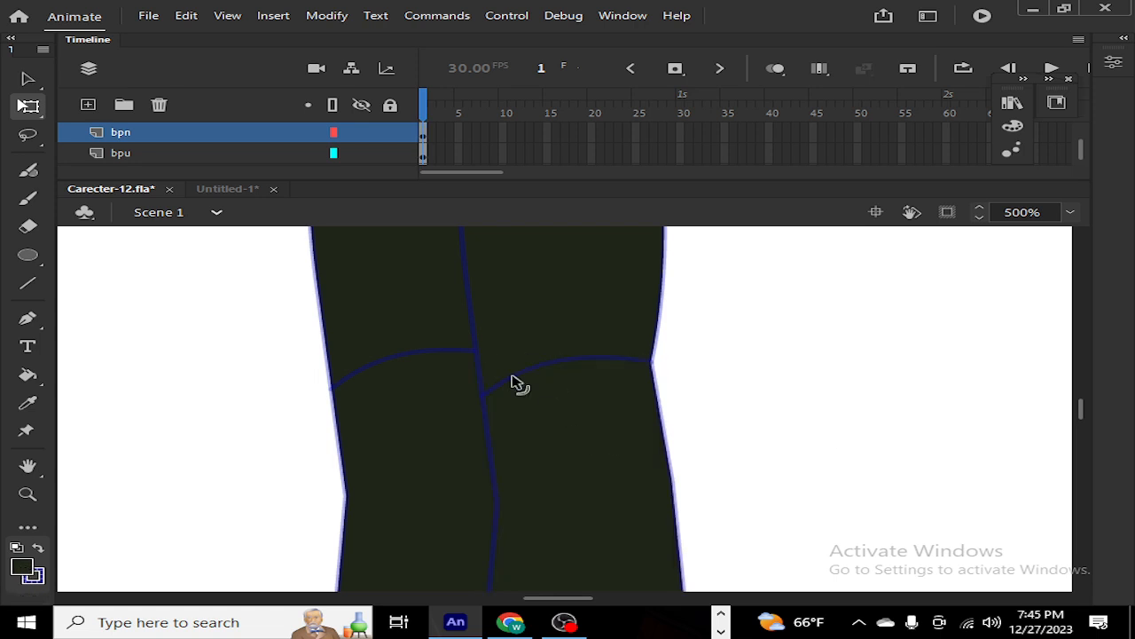
{"action": "left_click", "coordinate": [519, 383]}
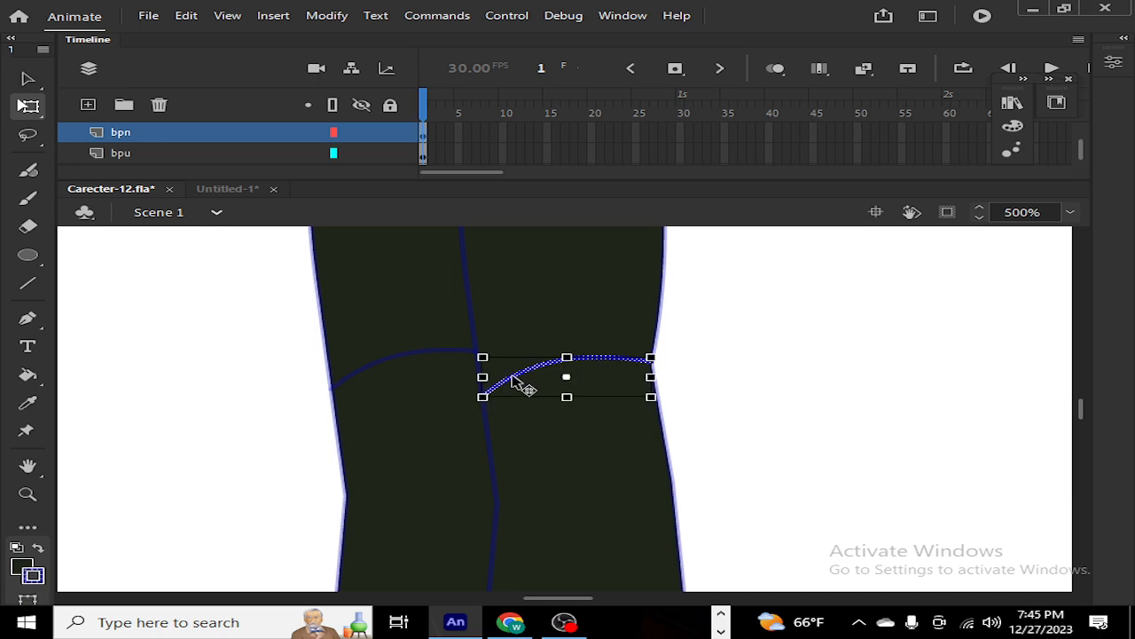
{"action": "key", "text": "Delete"}
{"action": "left_click", "coordinate": [578, 486]}
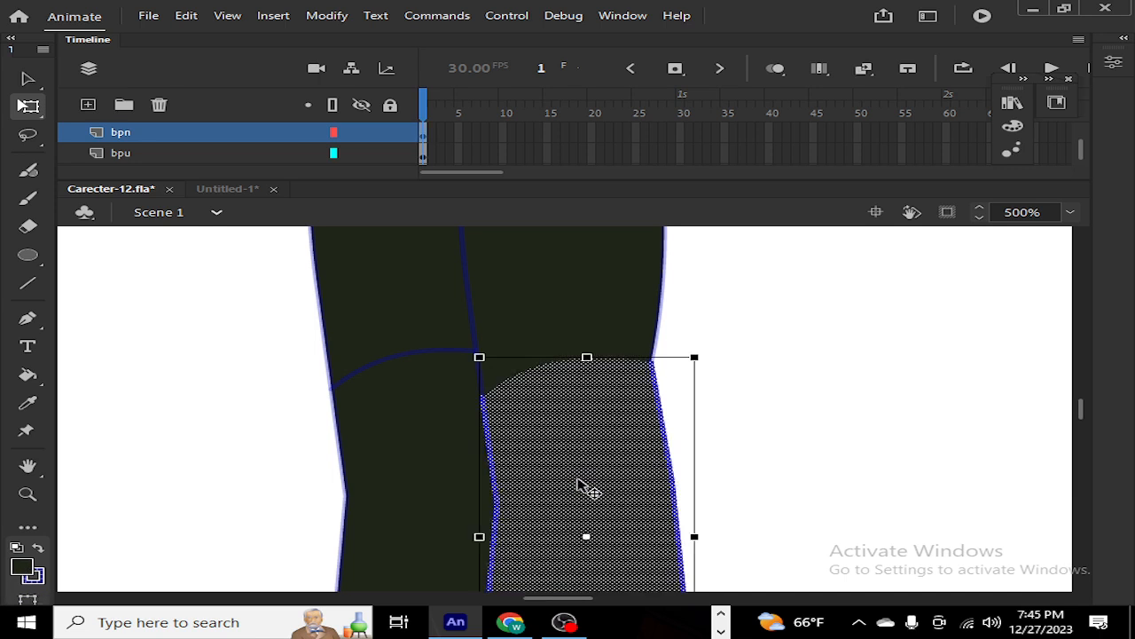
{"action": "left_click", "coordinate": [804, 435]}
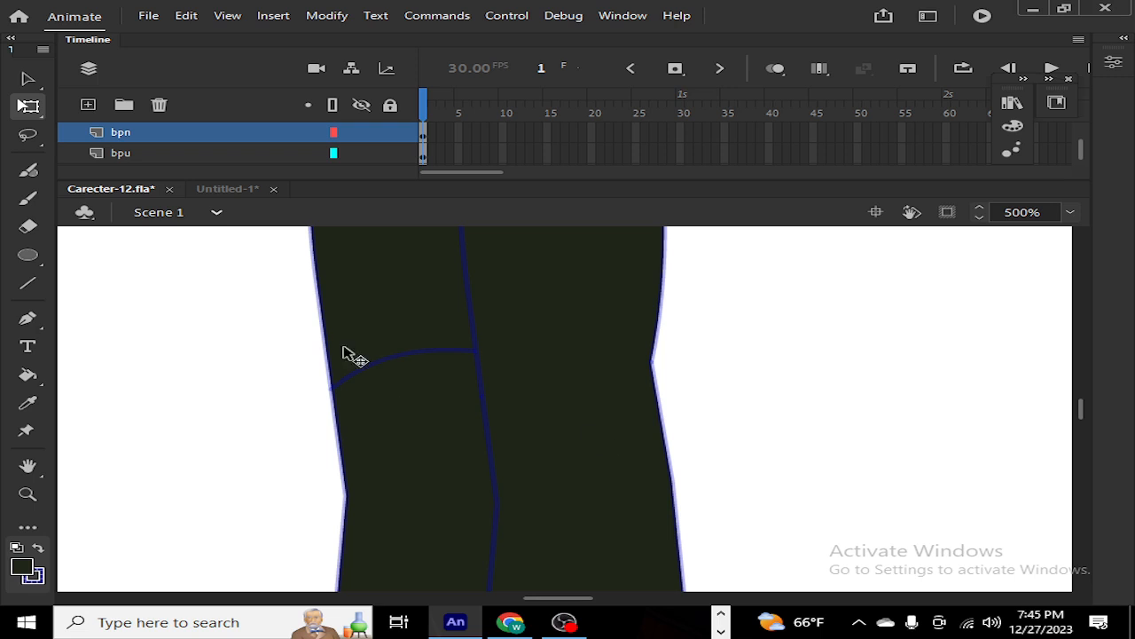
Step: Delete the curved knee line at the top of the dpn lower-leg piece
{"action": "left_click", "coordinate": [405, 434]}
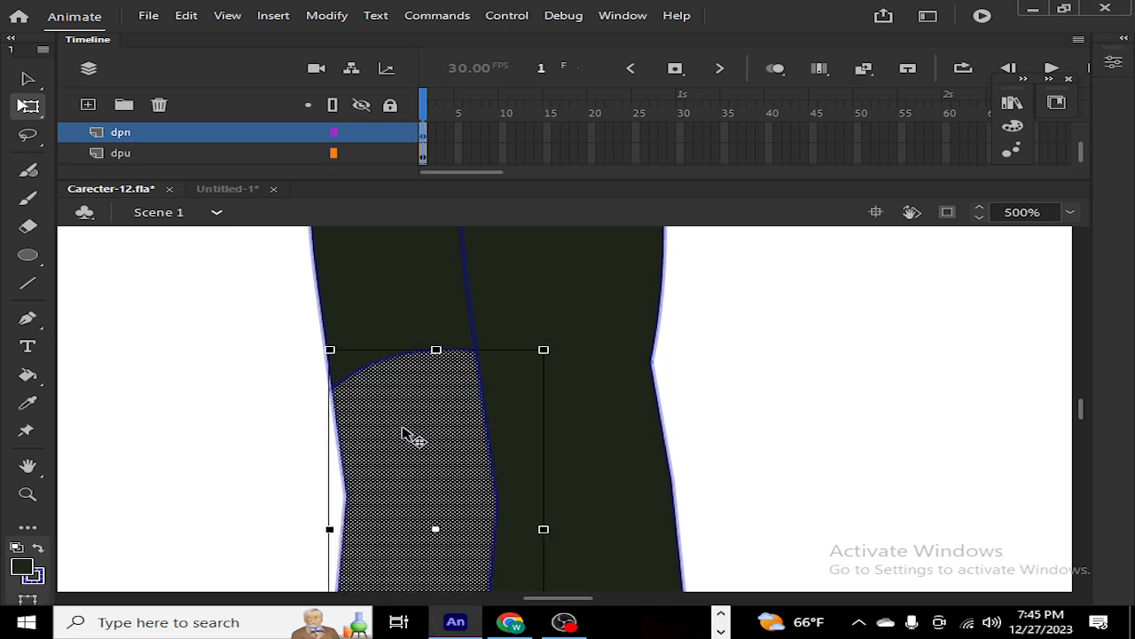
{"action": "left_click", "coordinate": [260, 423]}
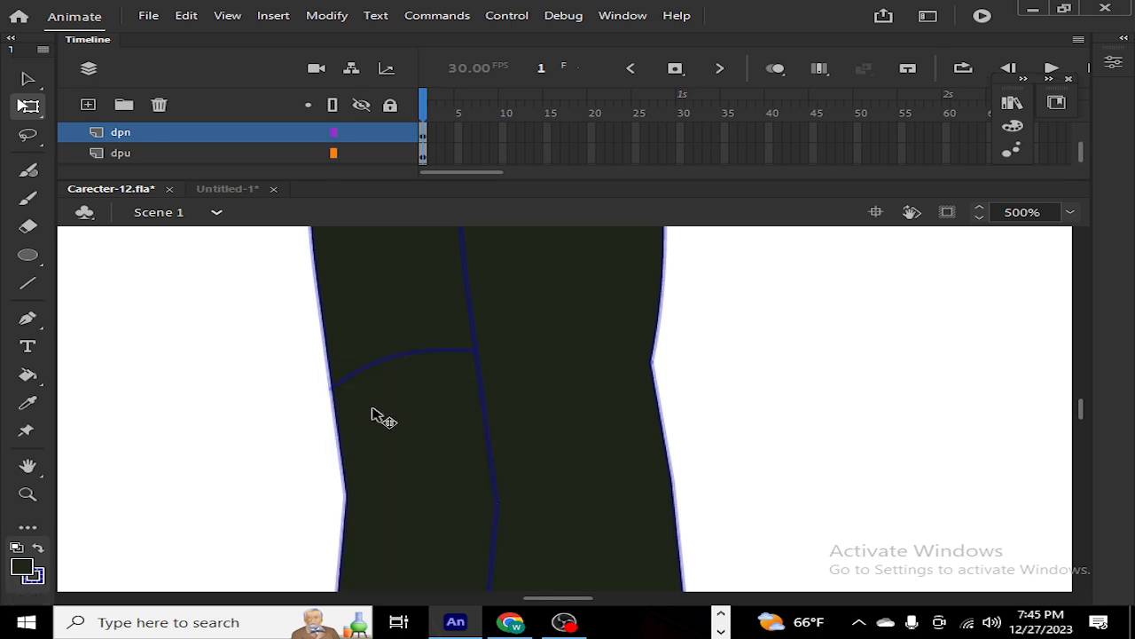
{"action": "left_click", "coordinate": [388, 365]}
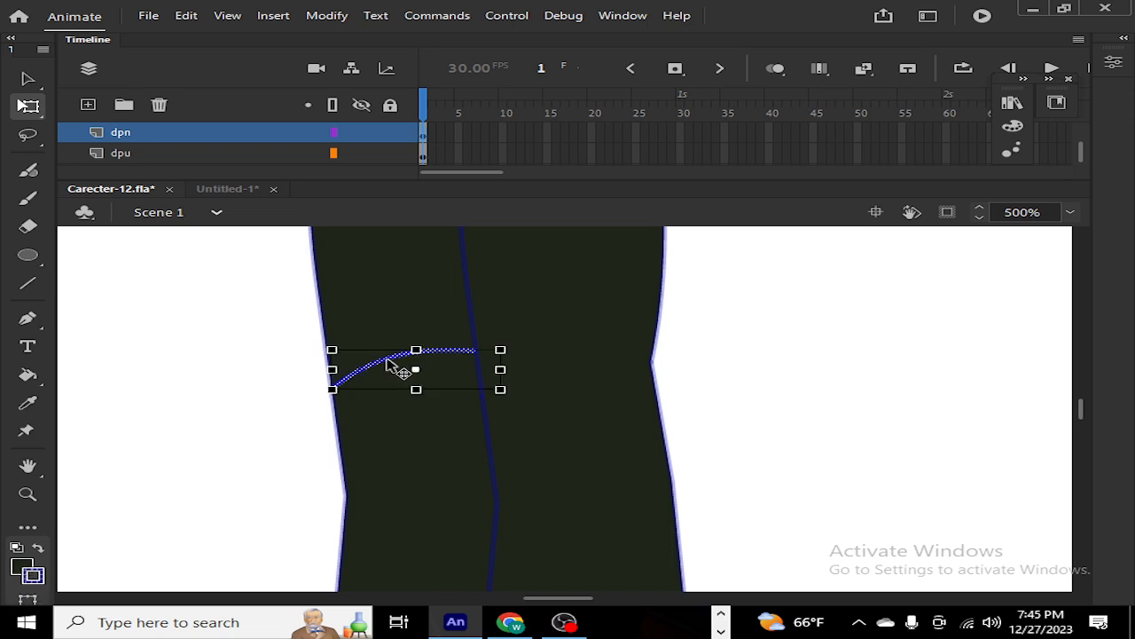
{"action": "left_click", "coordinate": [261, 423]}
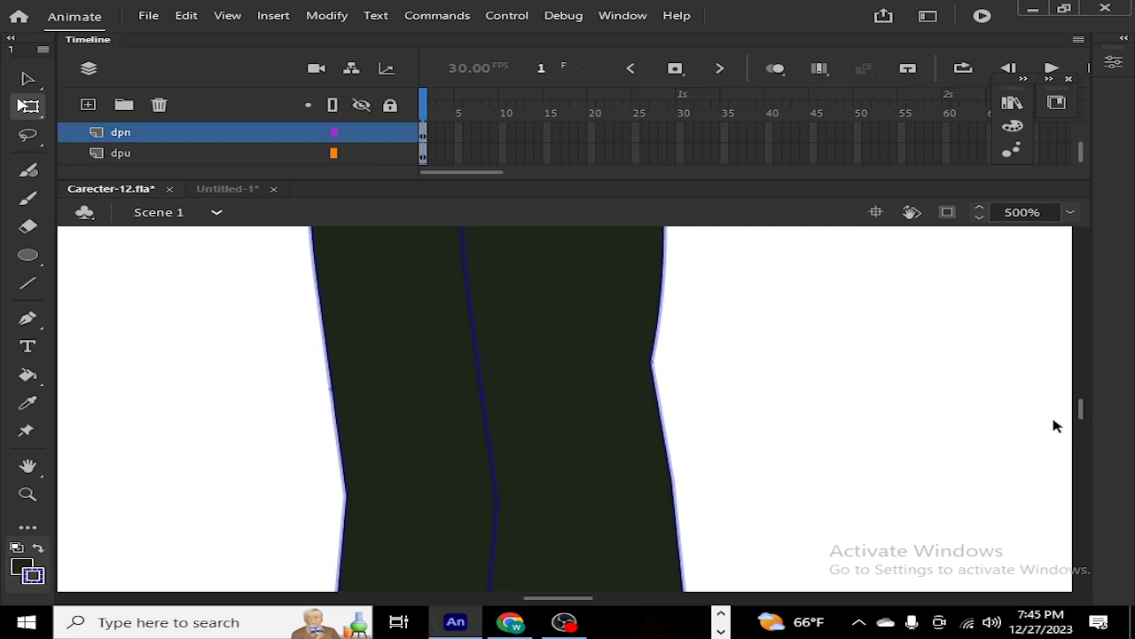
Step: Examine the character's shirt, near forearm sleeve and far hand by selecting the pieces on body, bhm and dhn
{"action": "key", "text": "ctrl+minus"}
{"action": "key", "text": "ctrl+minus"}
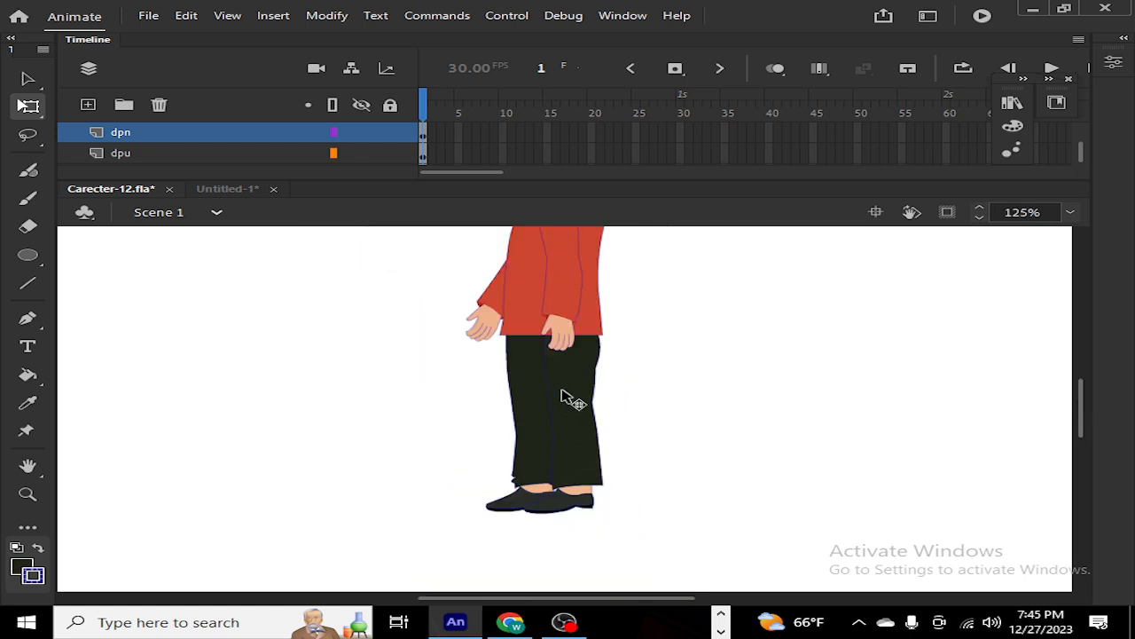
{"action": "mouse_move", "coordinate": [1087, 417]}
{"action": "left_mouse_down"}
{"action": "mouse_move", "coordinate": [1089, 395]}
{"action": "mouse_move", "coordinate": [1088, 427]}
{"action": "mouse_move", "coordinate": [1083, 392]}
{"action": "mouse_move", "coordinate": [1084, 433]}
{"action": "mouse_move", "coordinate": [1077, 402]}
{"action": "left_mouse_up"}
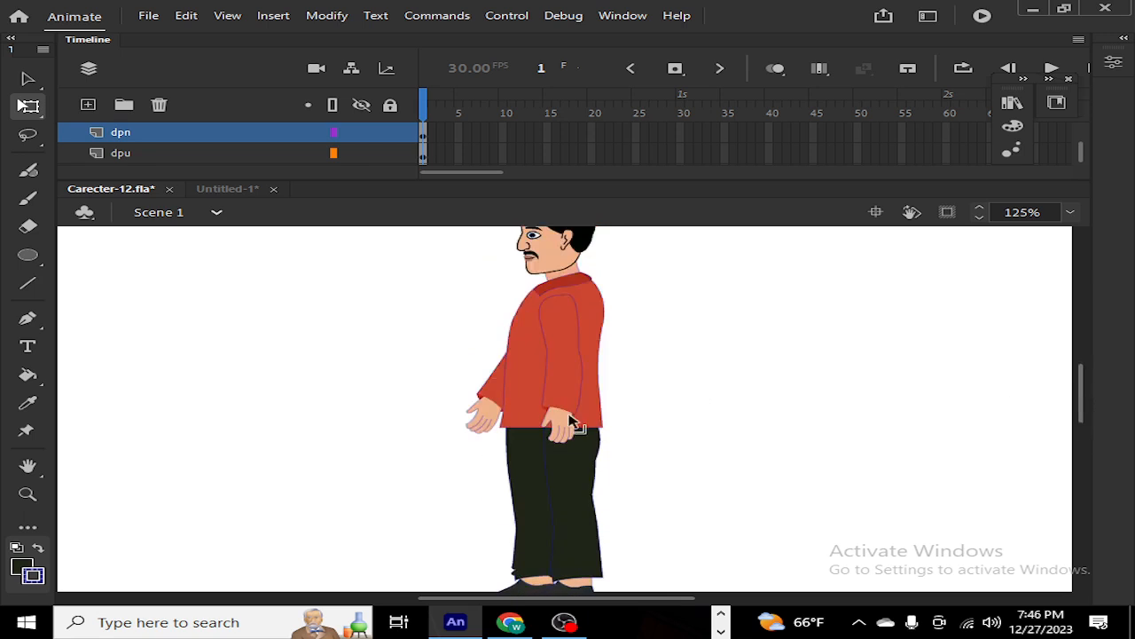
{"action": "left_click", "coordinate": [526, 408]}
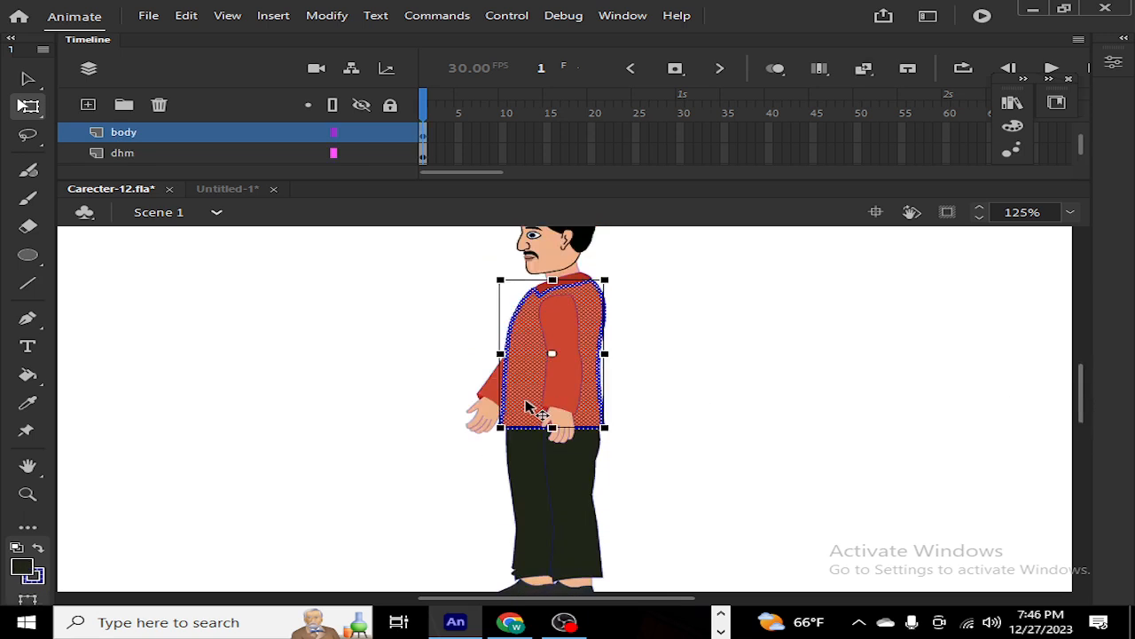
{"action": "left_click", "coordinate": [758, 380]}
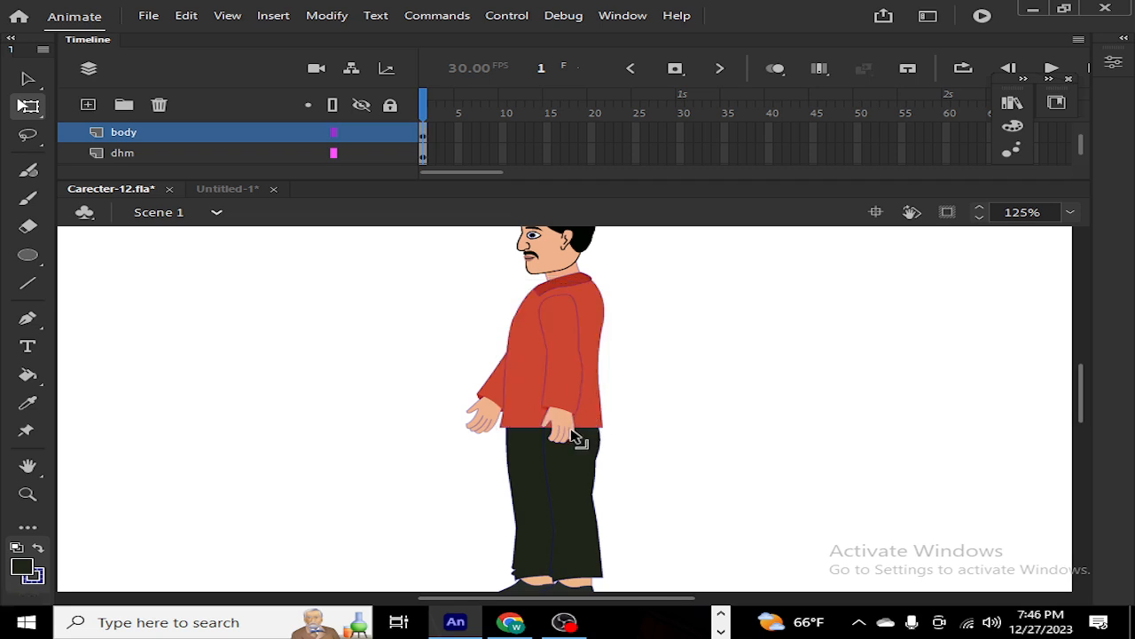
{"action": "left_click", "coordinate": [568, 397]}
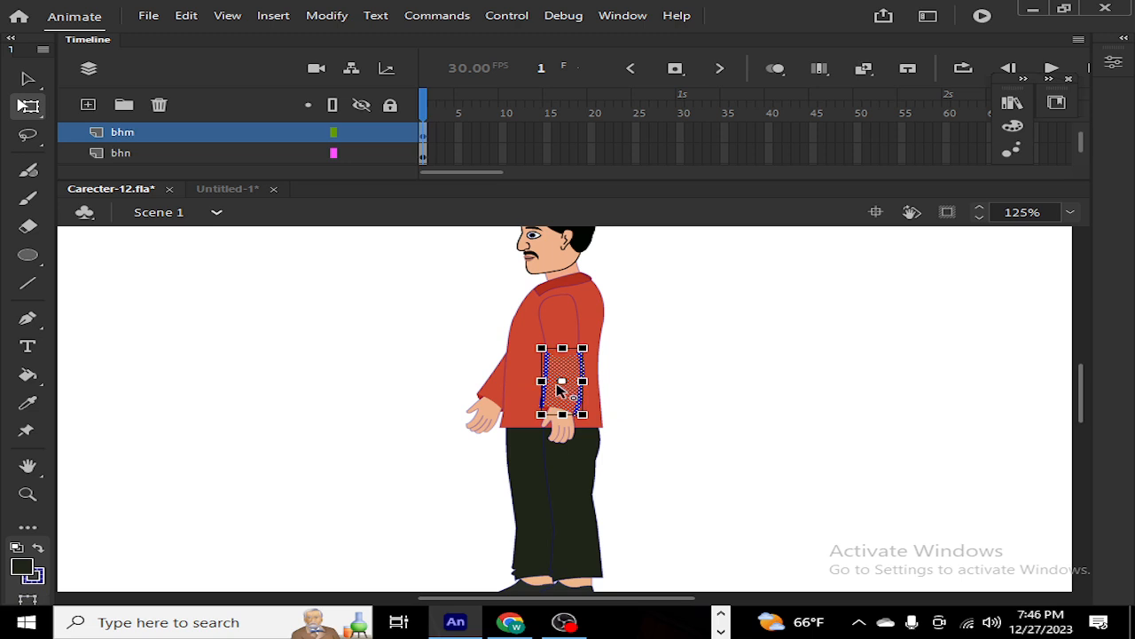
{"action": "left_click", "coordinate": [523, 408]}
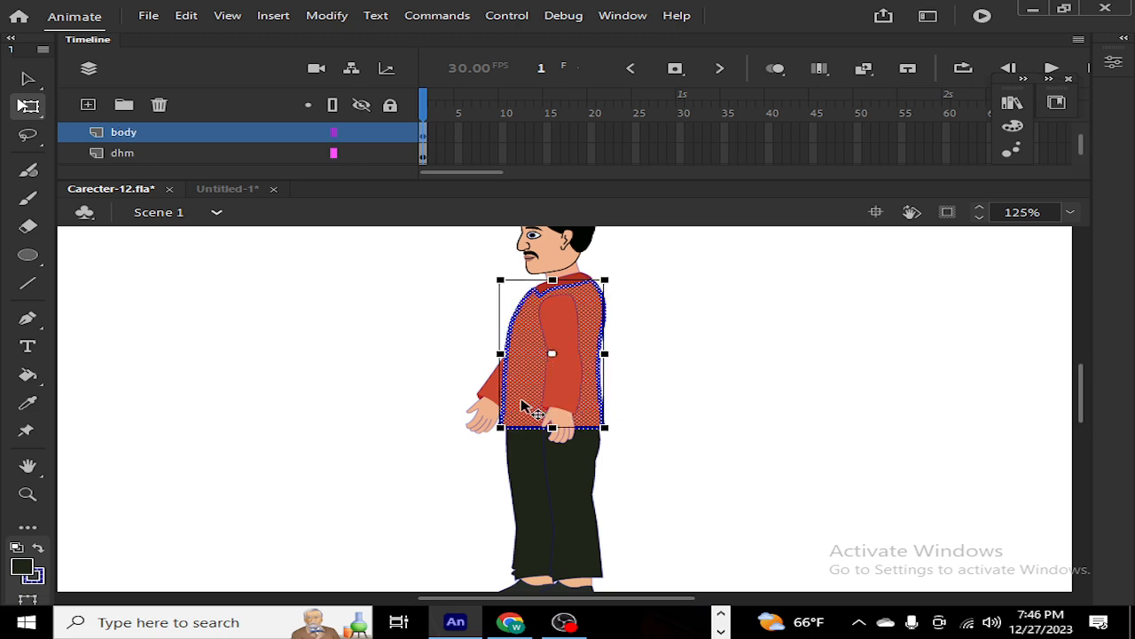
{"action": "left_click", "coordinate": [486, 418], "text": "shift"}
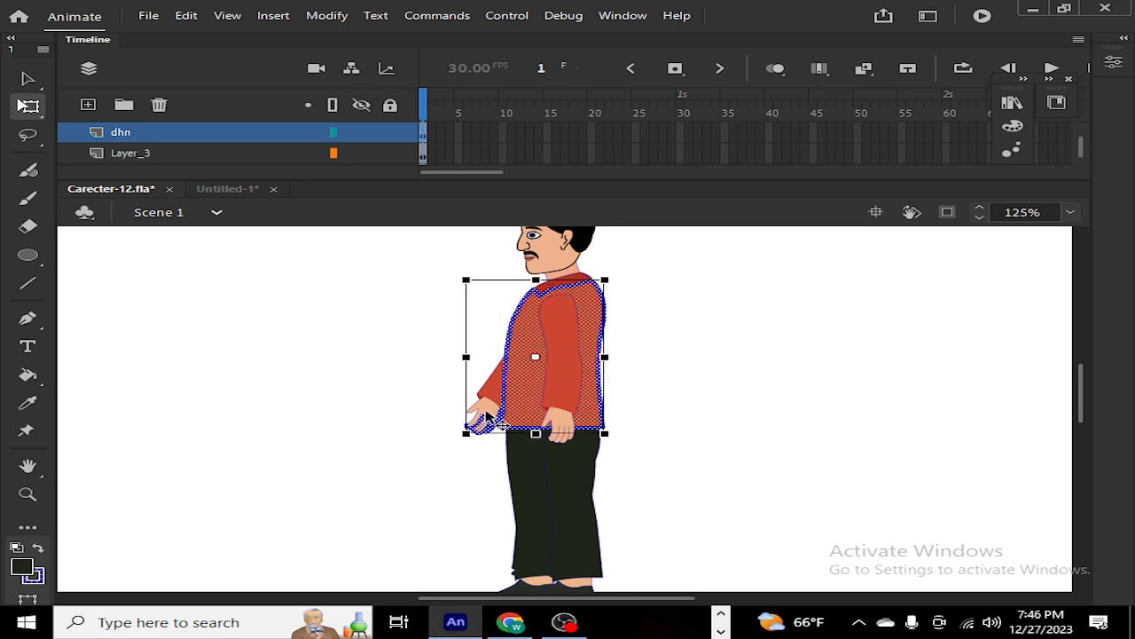
Step: Change the outline stroke colour of the far forearm sleeve inside its group on dhm, and return to the main scene
{"action": "double_click", "coordinate": [502, 398]}
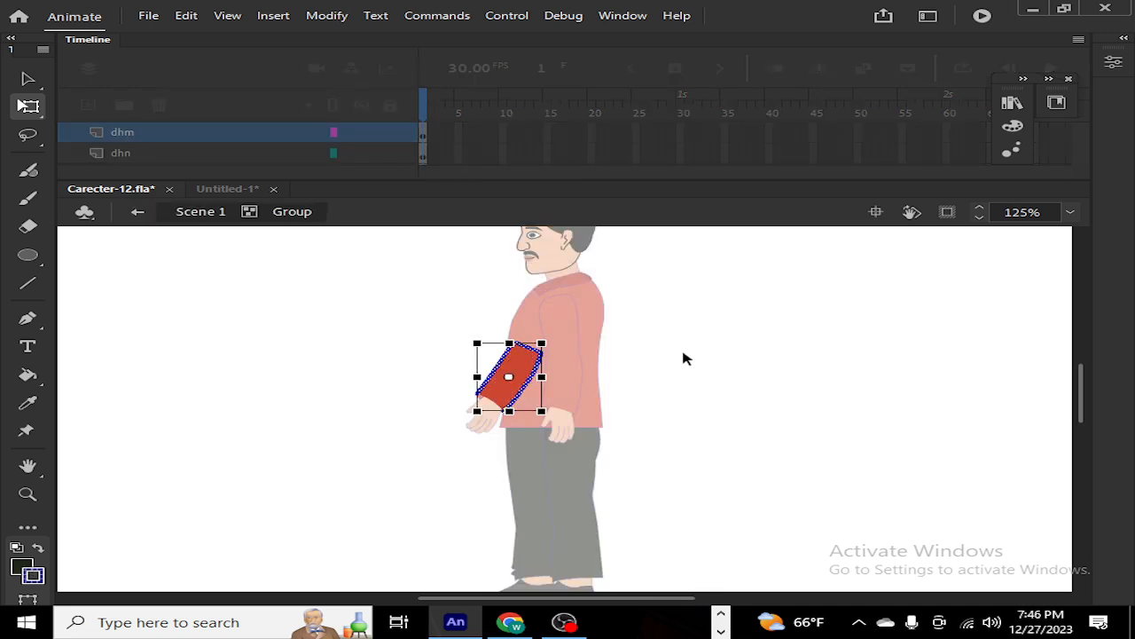
{"action": "left_click", "coordinate": [1113, 62]}
{"action": "left_click", "coordinate": [792, 358]}
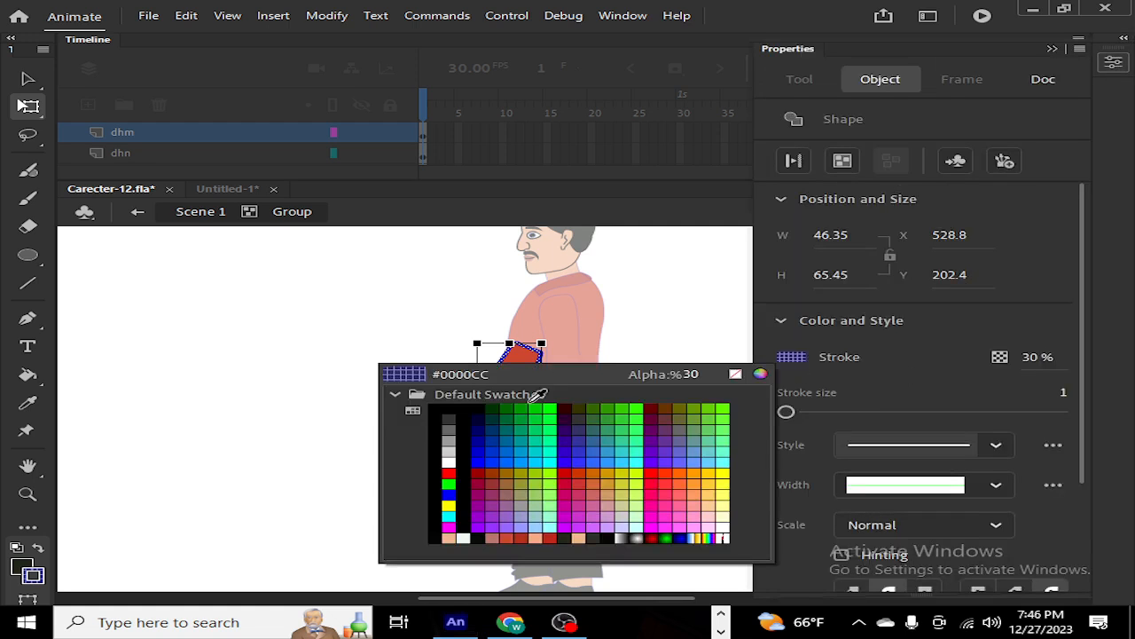
{"action": "left_click", "coordinate": [358, 380]}
{"action": "left_click", "coordinate": [333, 382]}
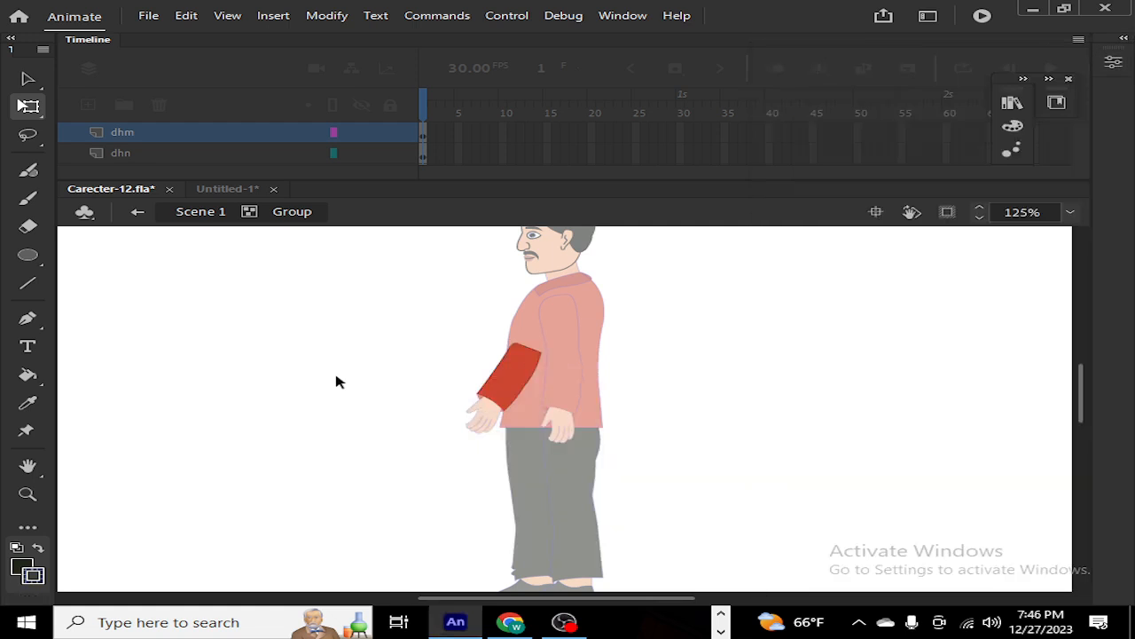
{"action": "double_click", "coordinate": [572, 401]}
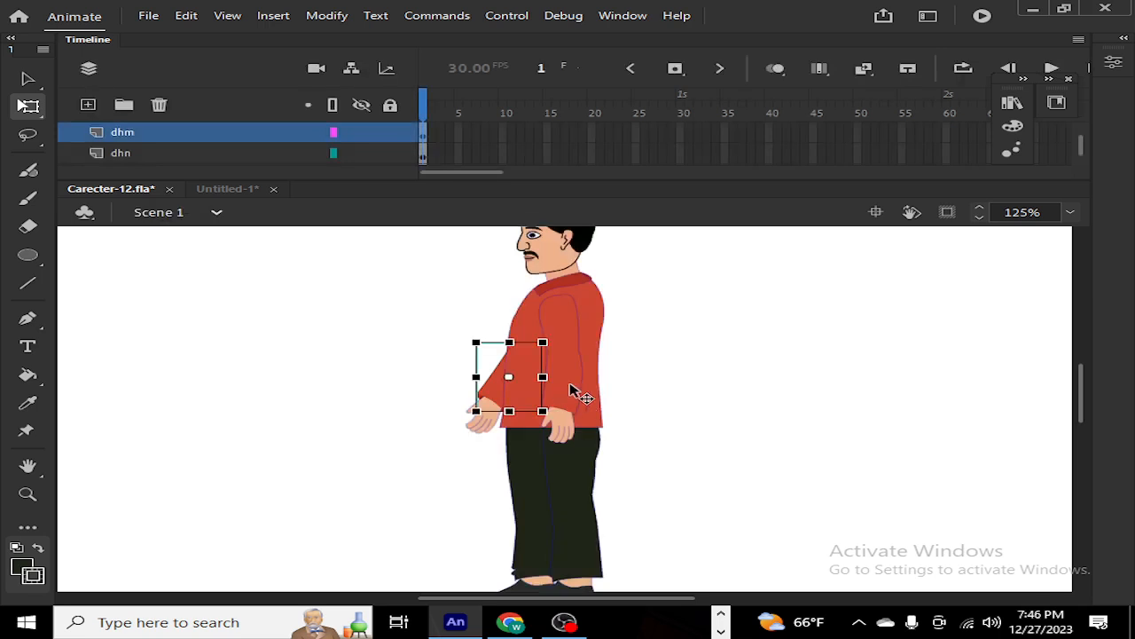
Step: Change the blue outline of the near arm's sleeve pieces on bhu and bhm to a dark stroke colour
{"action": "left_click", "coordinate": [573, 390]}
{"action": "left_click", "coordinate": [569, 337]}
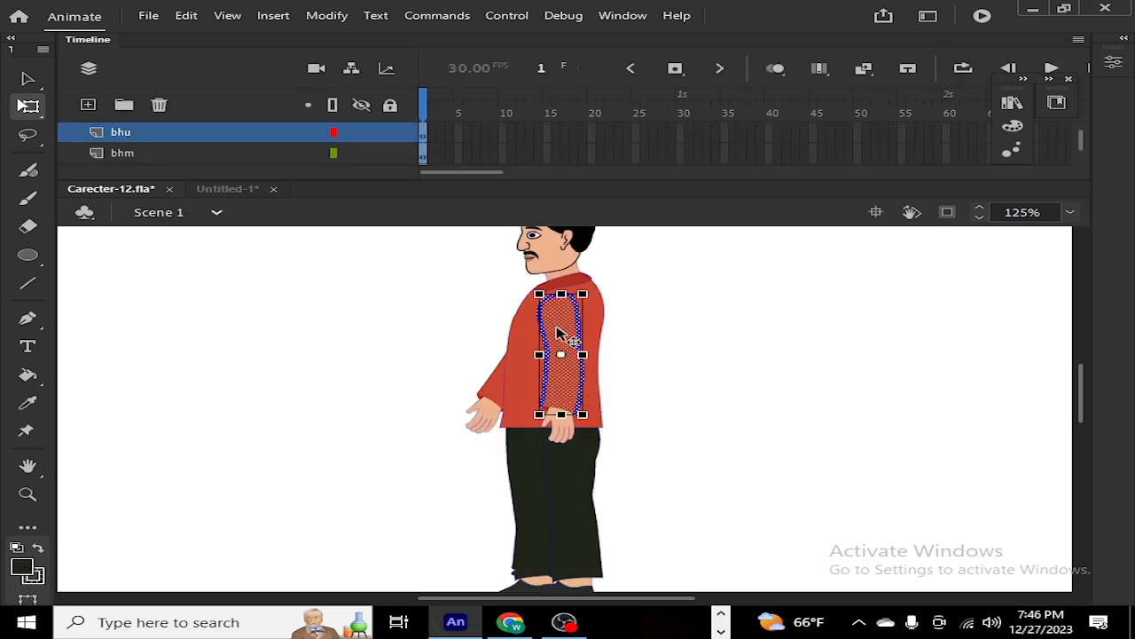
{"action": "left_click", "coordinate": [1113, 62]}
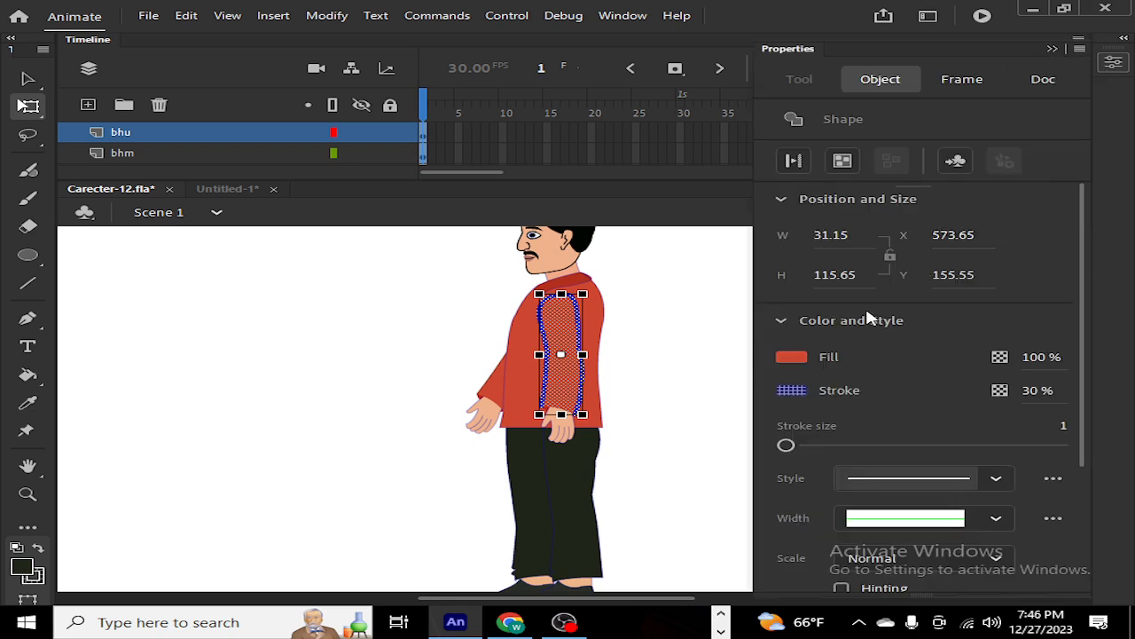
{"action": "left_click", "coordinate": [792, 390]}
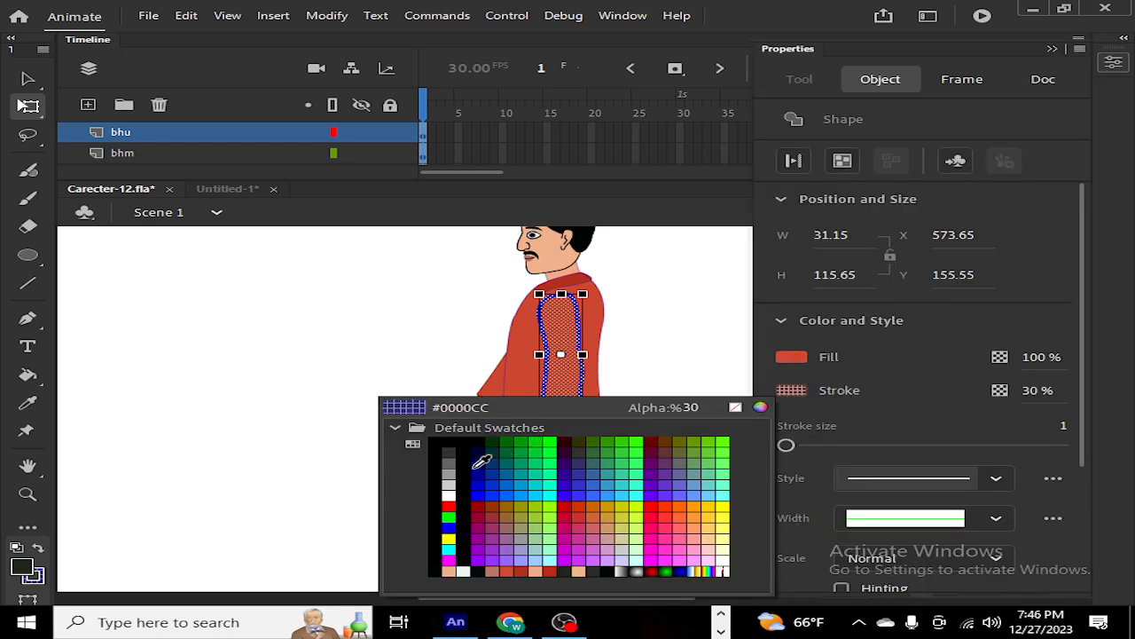
{"action": "left_click", "coordinate": [416, 369]}
{"action": "left_click", "coordinate": [414, 370]}
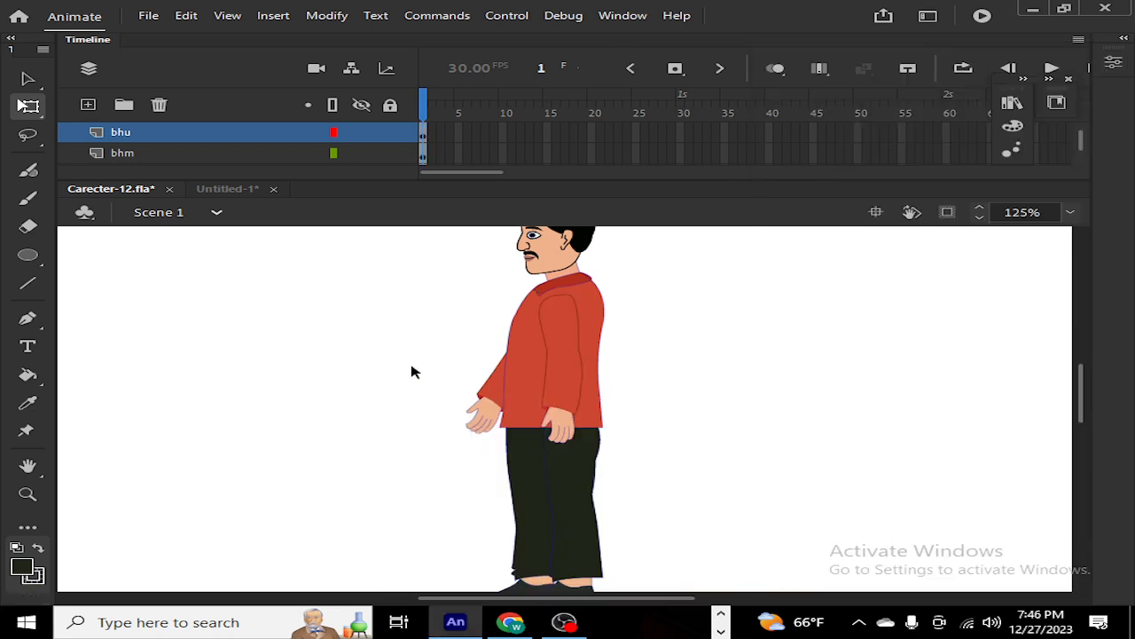
Step: Set the outline stroke of both trouser legs, the shirt, both hands and both shoes to black (#000000)
{"action": "left_click", "coordinate": [583, 539]}
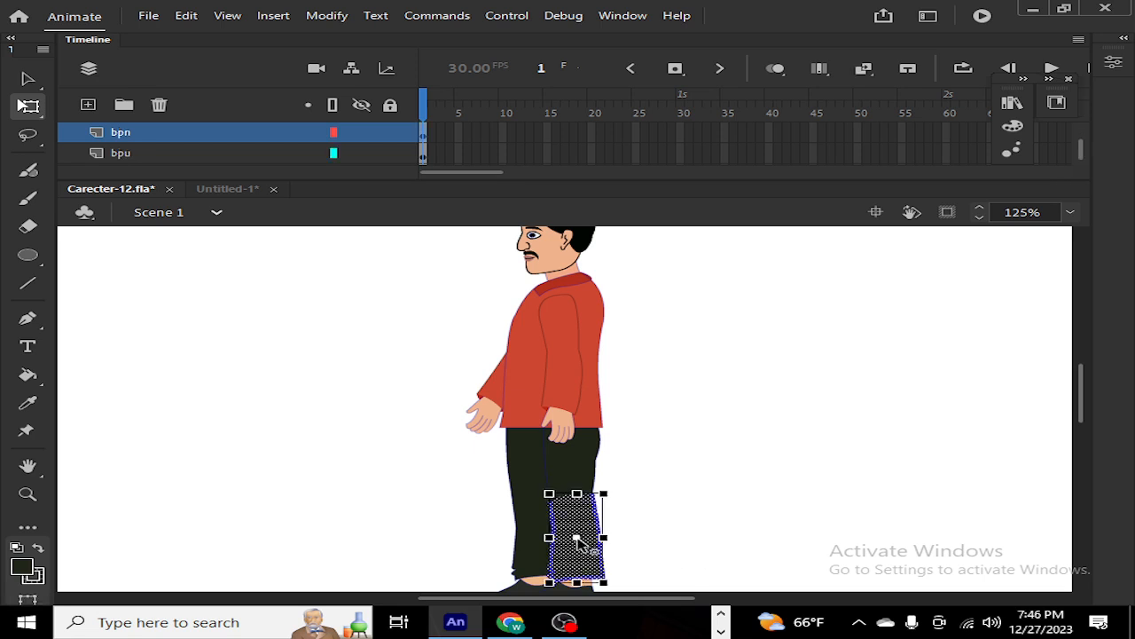
{"action": "left_click", "coordinate": [532, 499], "text": "shift"}
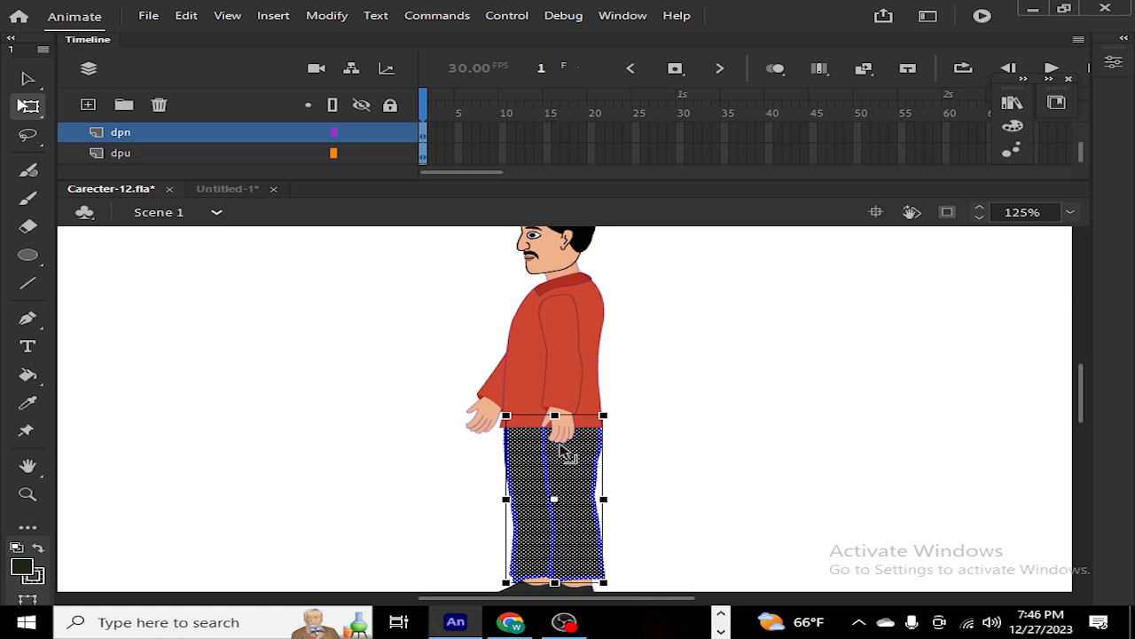
{"action": "left_click", "coordinate": [517, 401], "text": "shift"}
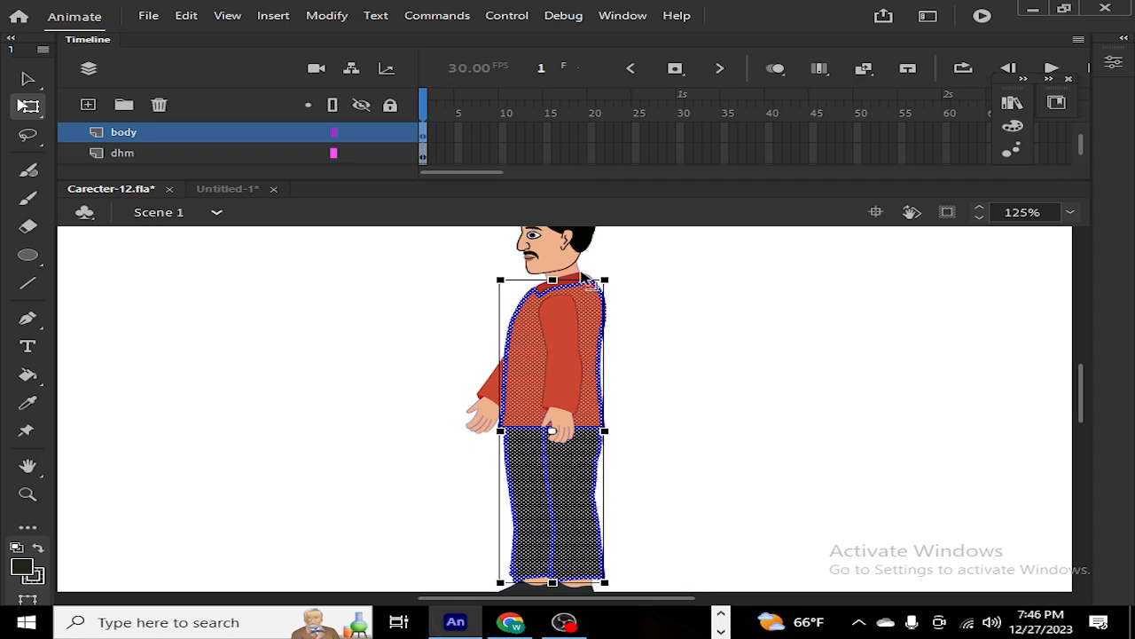
{"action": "left_click_drag", "start_coordinate": [1083, 383], "coordinate": [1083, 396]}
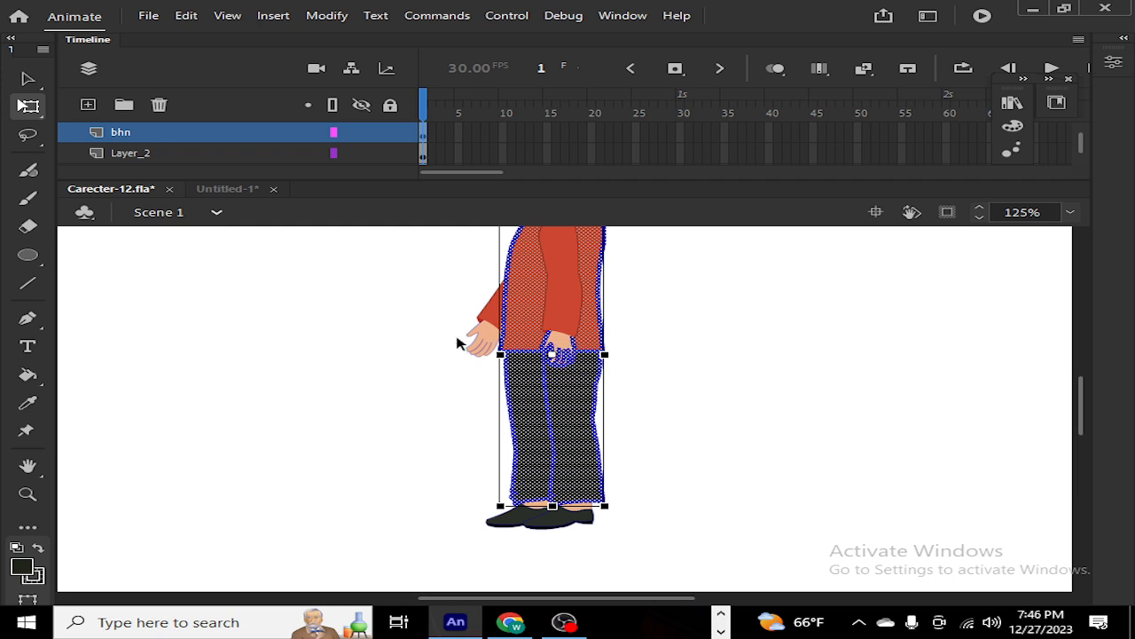
{"action": "left_click", "coordinate": [491, 346], "text": "shift"}
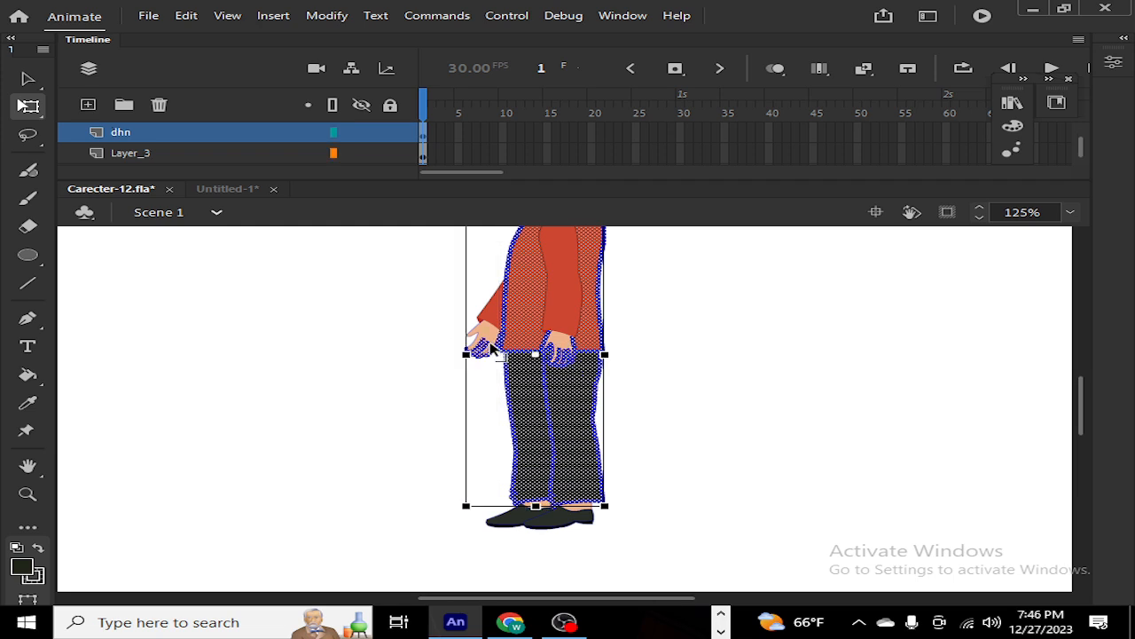
{"action": "left_click", "coordinate": [488, 342], "text": "shift"}
{"action": "left_click", "coordinate": [579, 525], "text": "shift"}
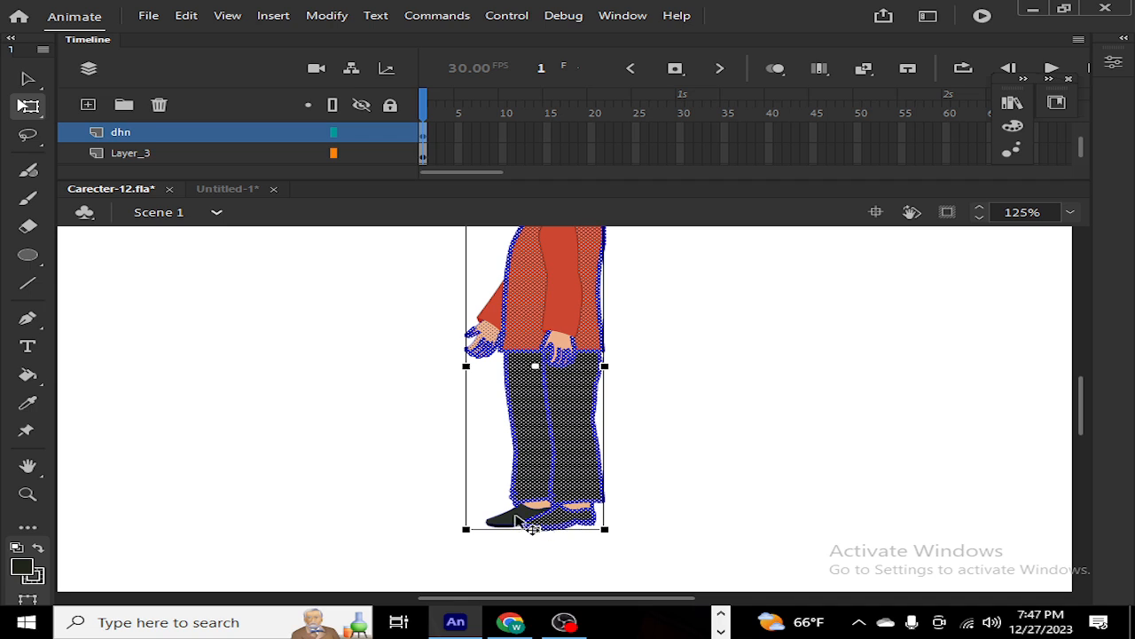
{"action": "left_click", "coordinate": [516, 518], "text": "shift"}
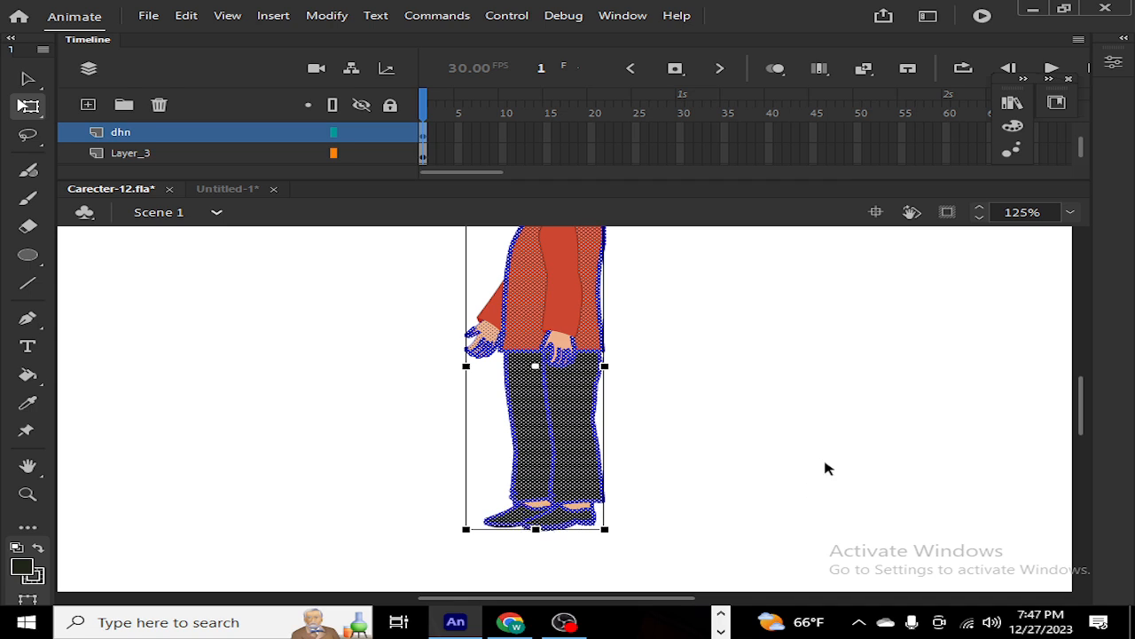
{"action": "left_click", "coordinate": [1113, 62]}
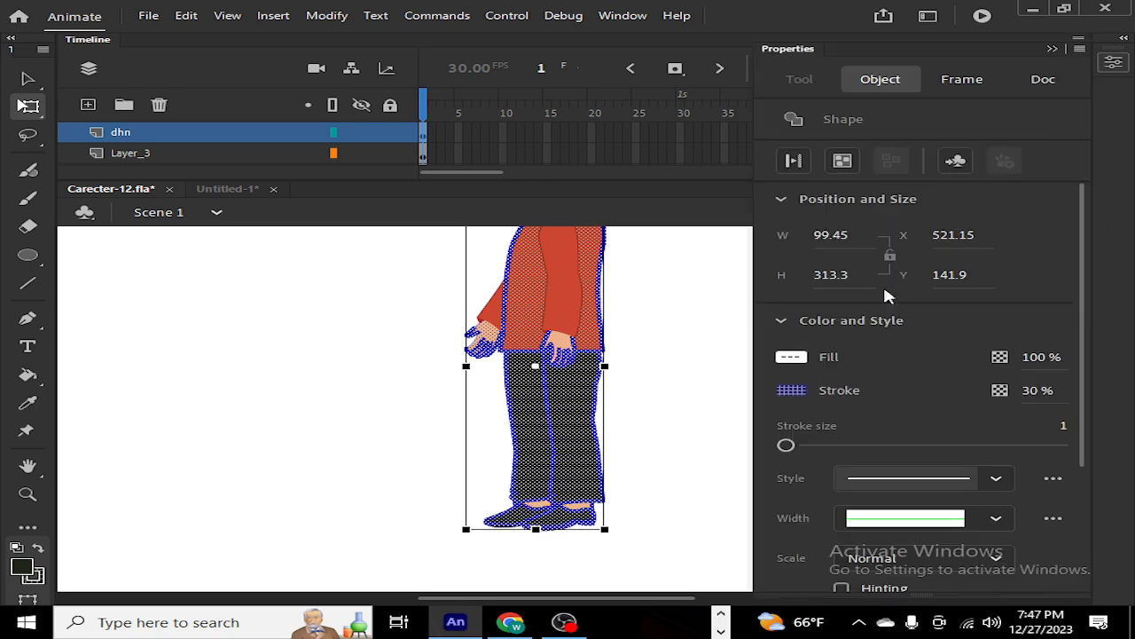
{"action": "left_click", "coordinate": [791, 392]}
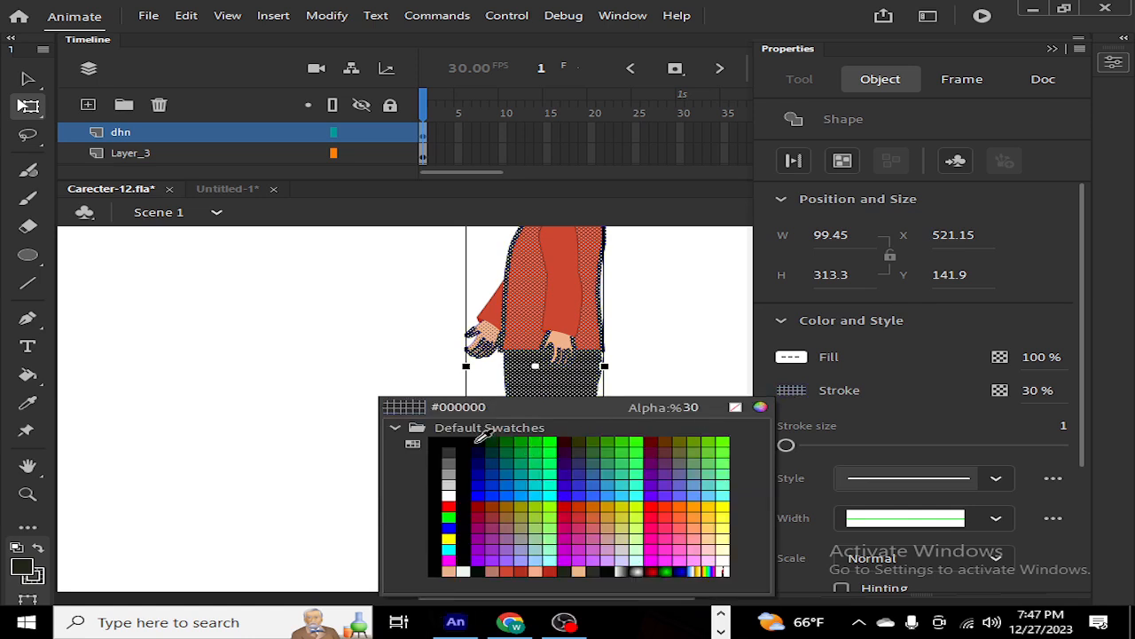
{"action": "left_click", "coordinate": [465, 441]}
{"action": "left_click", "coordinate": [364, 385]}
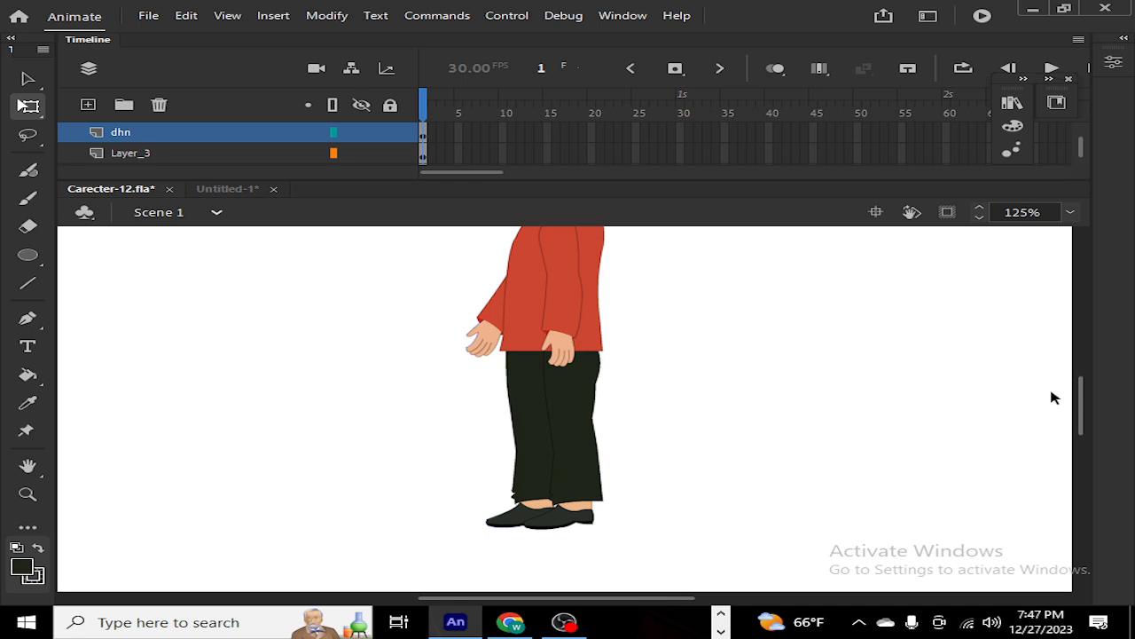
Step: Examine the recoloured outlines from head to shoes, including a close-up of the sleeve joint on the shirt
{"action": "scroll", "coordinate": [1077, 386], "scroll_direction": "up", "scroll_amount": 3}
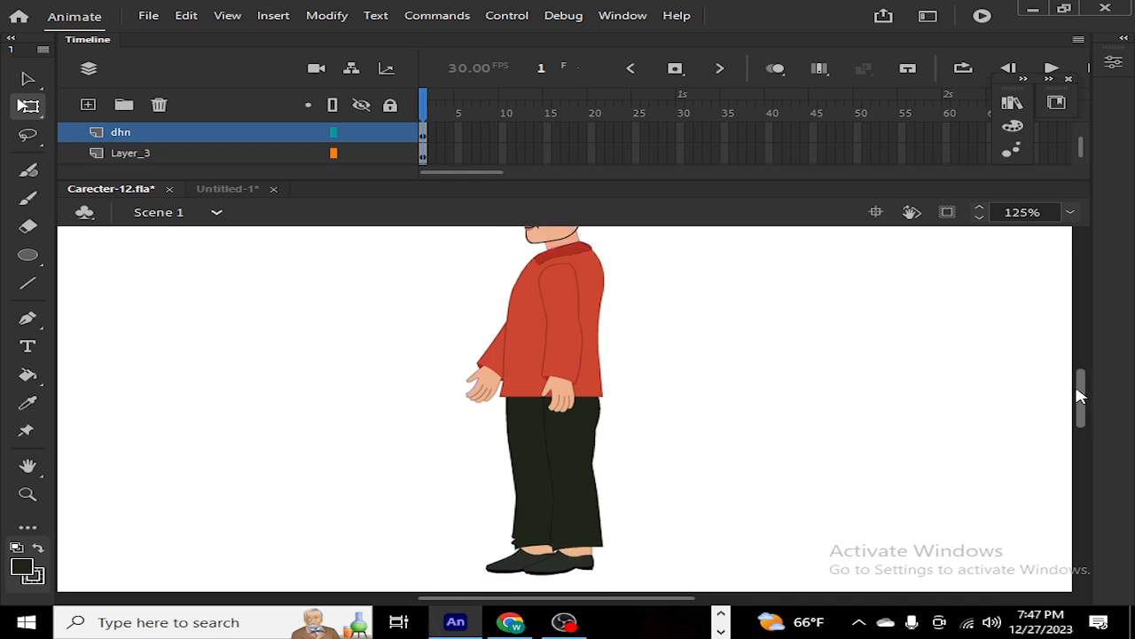
{"action": "mouse_move", "coordinate": [1078, 386]}
{"action": "left_mouse_down"}
{"action": "mouse_move", "coordinate": [1078, 406]}
{"action": "mouse_move", "coordinate": [1059, 367]}
{"action": "mouse_move", "coordinate": [1060, 380]}
{"action": "left_mouse_up"}
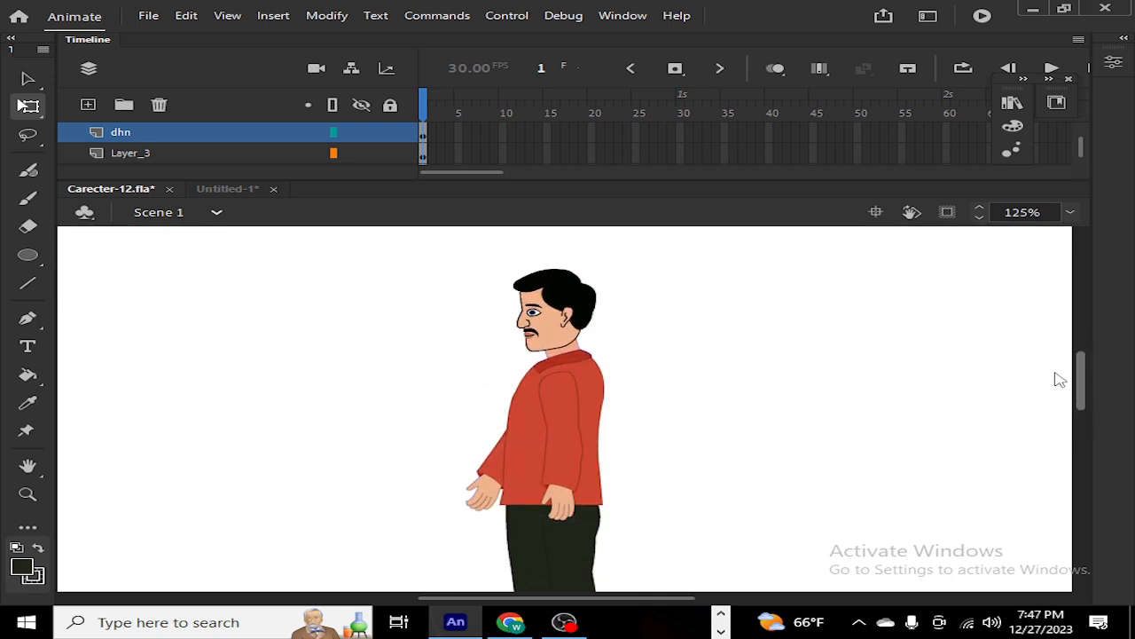
{"action": "scroll", "coordinate": [1059, 379], "scroll_direction": "down", "scroll_amount": 1}
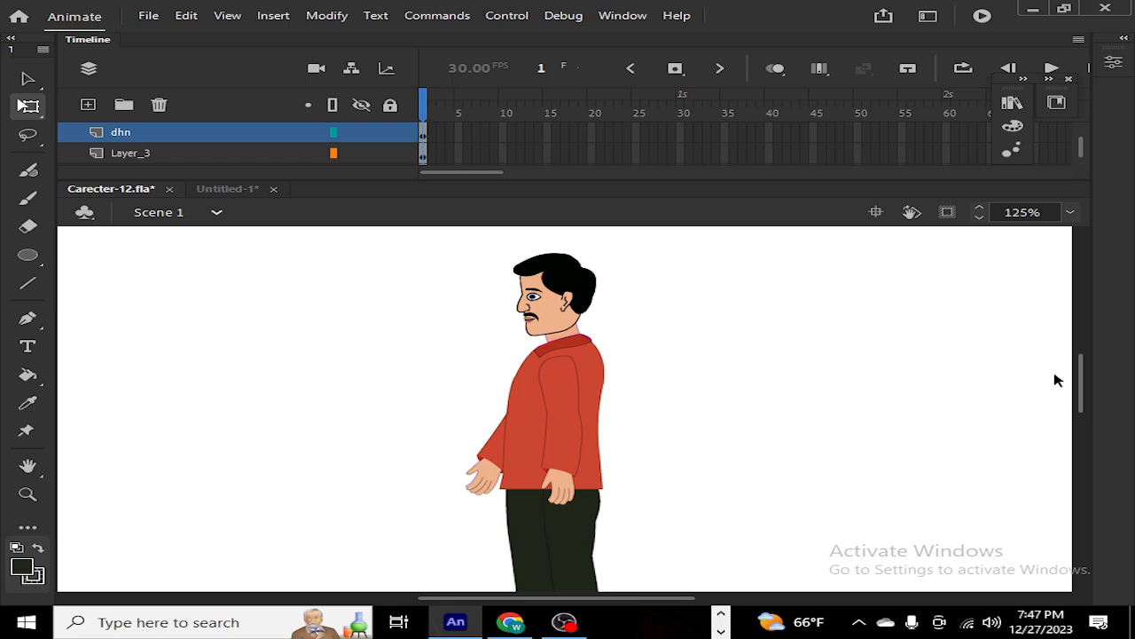
{"action": "key", "text": "ctrl+equal"}
{"action": "key", "text": "ctrl+equal"}
{"action": "key", "text": "ctrl+equal"}
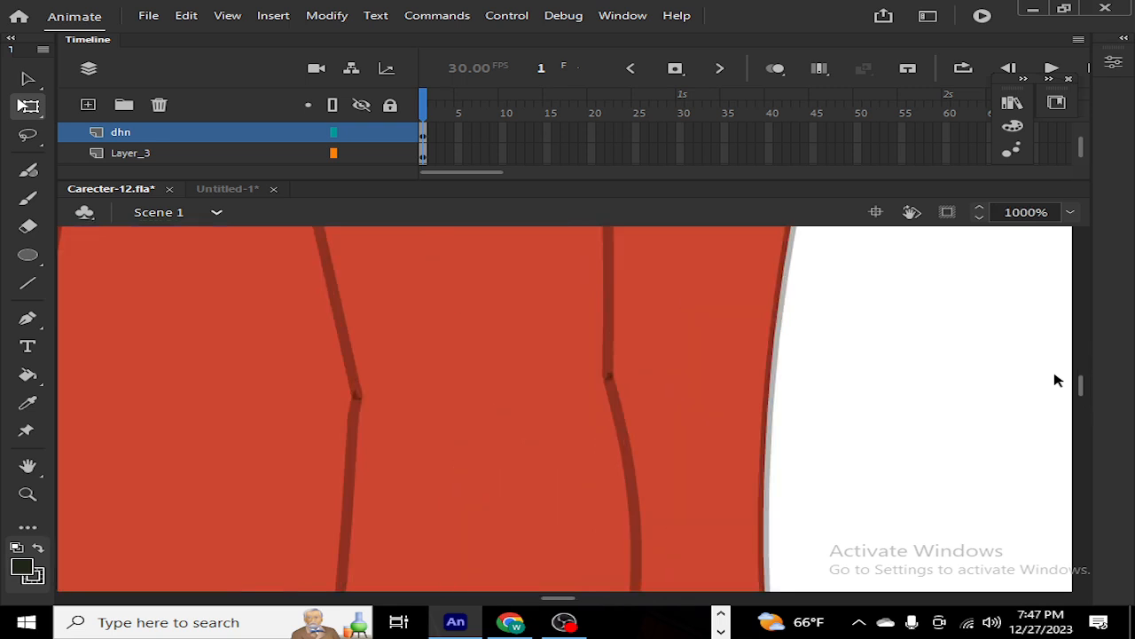
{"action": "key", "text": "ctrl+minus"}
{"action": "key", "text": "ctrl+minus"}
{"action": "key", "text": "ctrl+minus"}
{"action": "key", "text": "ctrl+minus"}
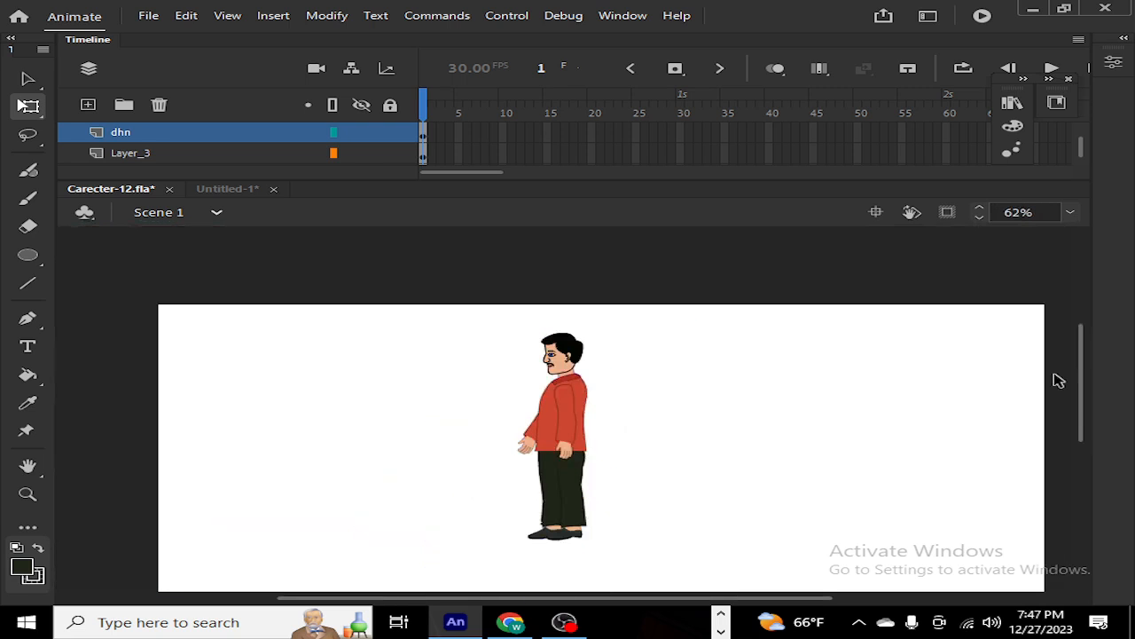
Step: Select the whole character and set its outline stroke to solid black (#000000) at 100% alpha
{"action": "mouse_move", "coordinate": [432, 325]}
{"action": "left_mouse_down"}
{"action": "mouse_move", "coordinate": [680, 595]}
{"action": "mouse_move", "coordinate": [715, 589]}
{"action": "left_mouse_up"}
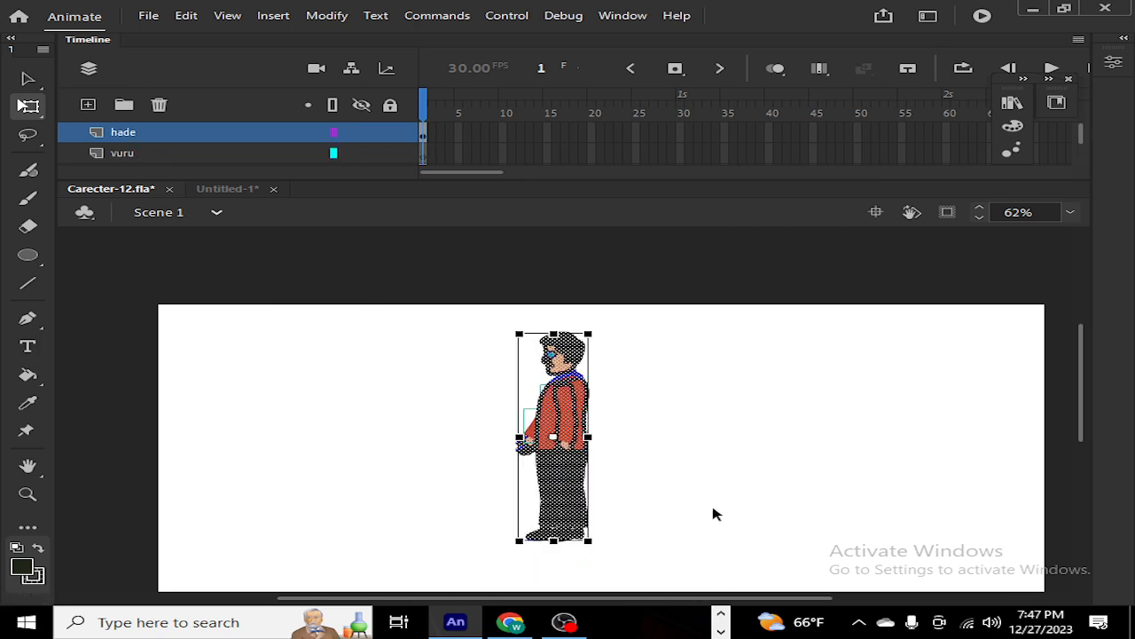
{"action": "left_click", "coordinate": [715, 514]}
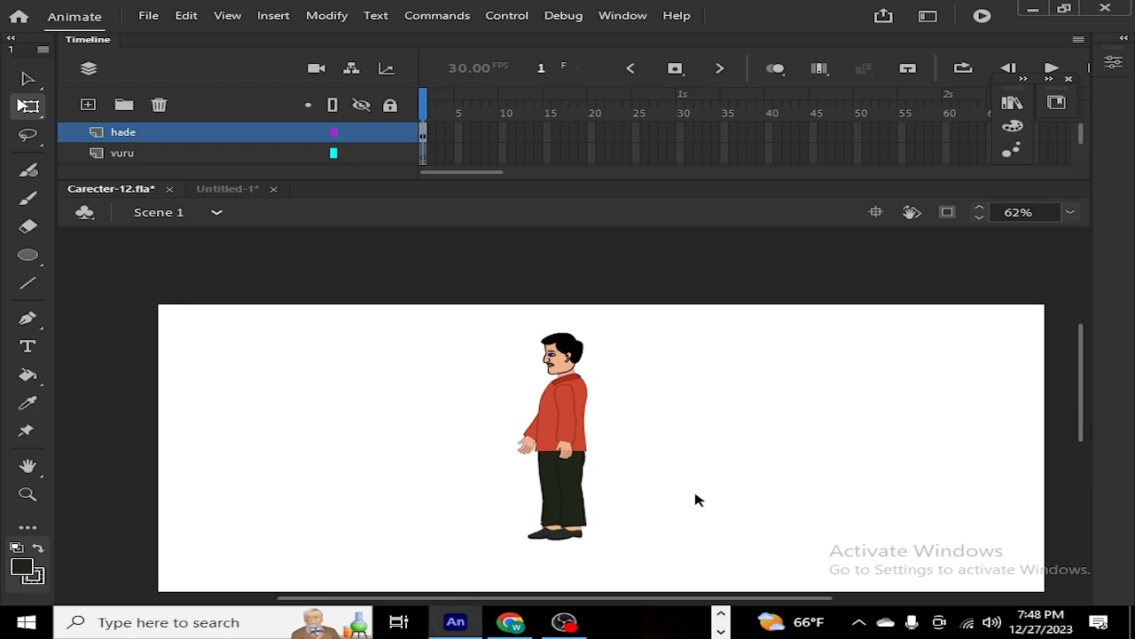
{"action": "left_click_drag", "start_coordinate": [491, 310], "coordinate": [601, 597]}
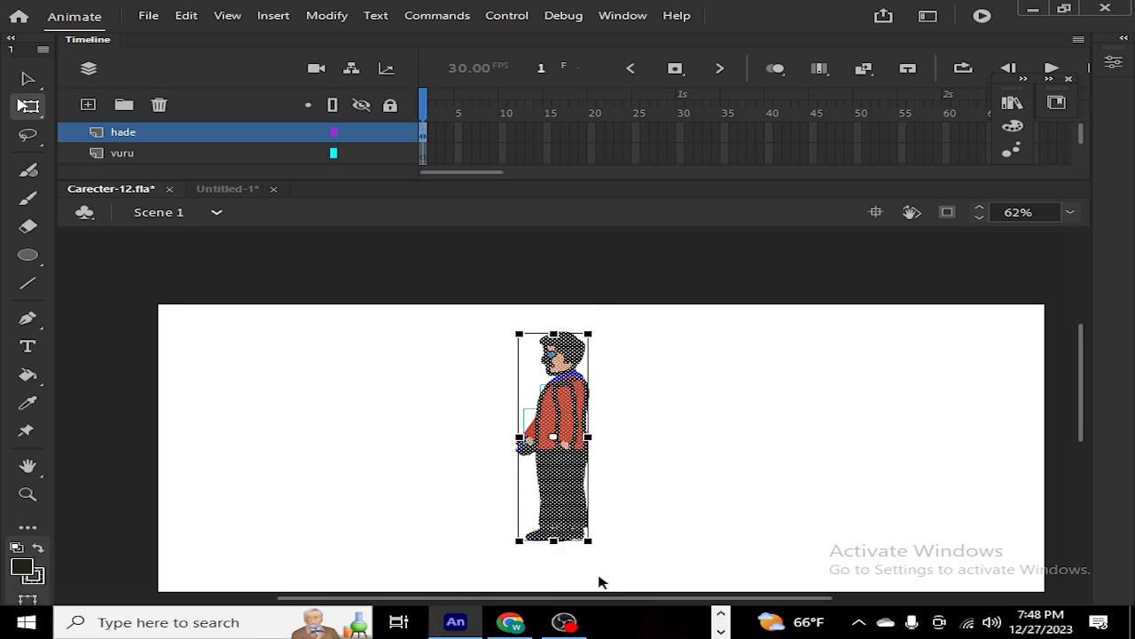
{"action": "left_click", "coordinate": [1114, 63]}
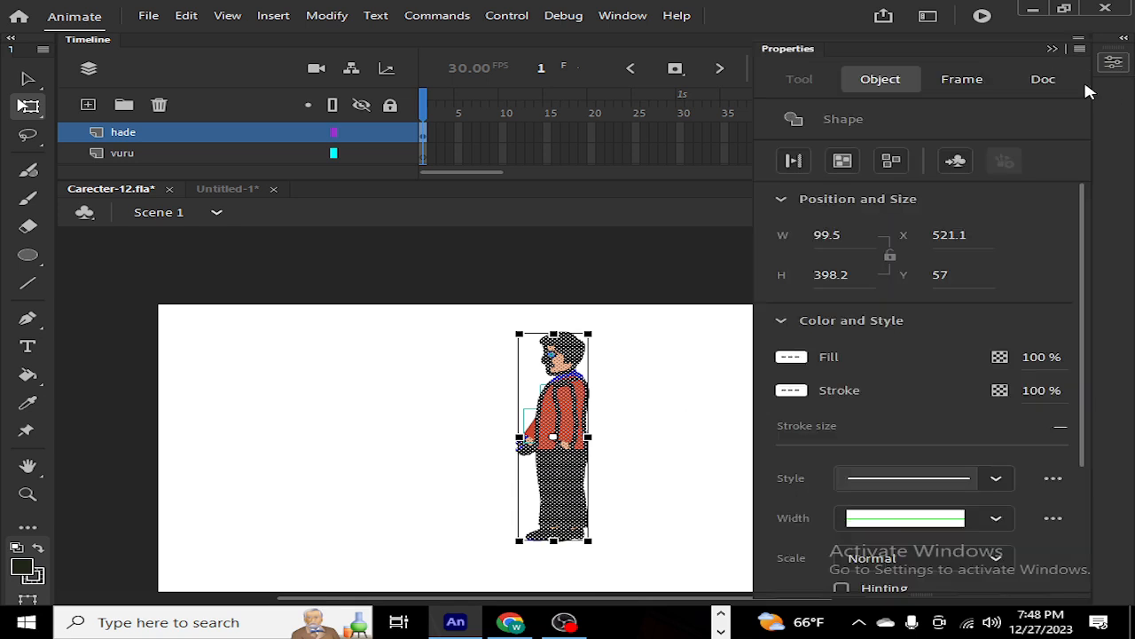
{"action": "left_click", "coordinate": [790, 391]}
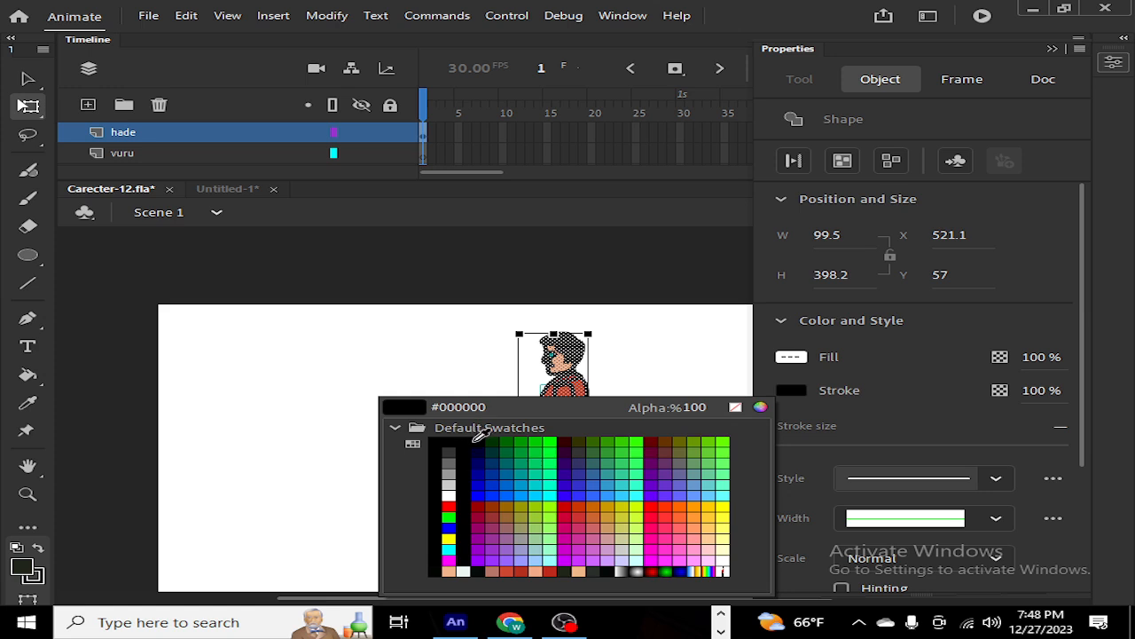
{"action": "key", "text": "Escape"}
{"action": "left_click", "coordinate": [410, 407]}
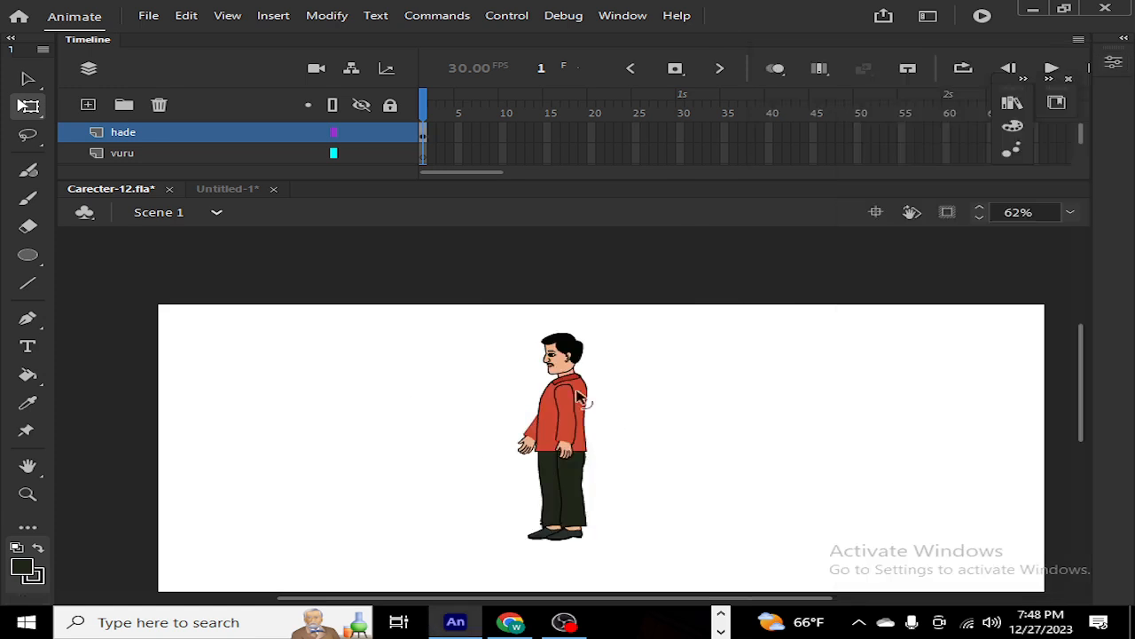
Step: Examine the black outlines across the whole character, checking the shirt, sleeves, hands and trousers up close
{"action": "left_click_drag", "start_coordinate": [498, 326], "coordinate": [630, 578]}
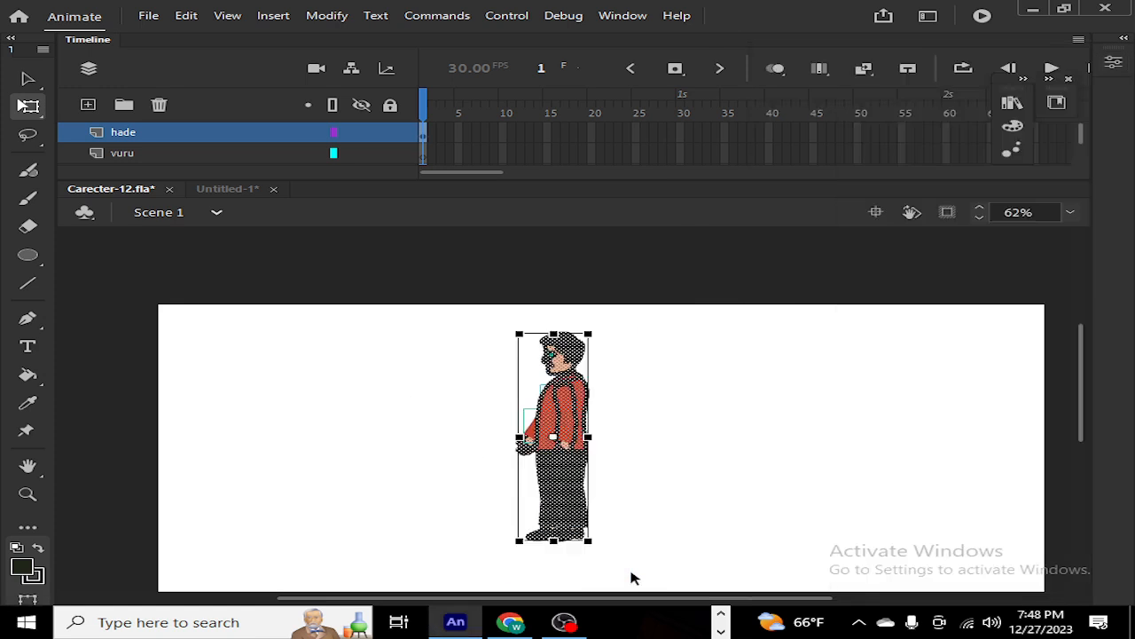
{"action": "left_click", "coordinate": [637, 461]}
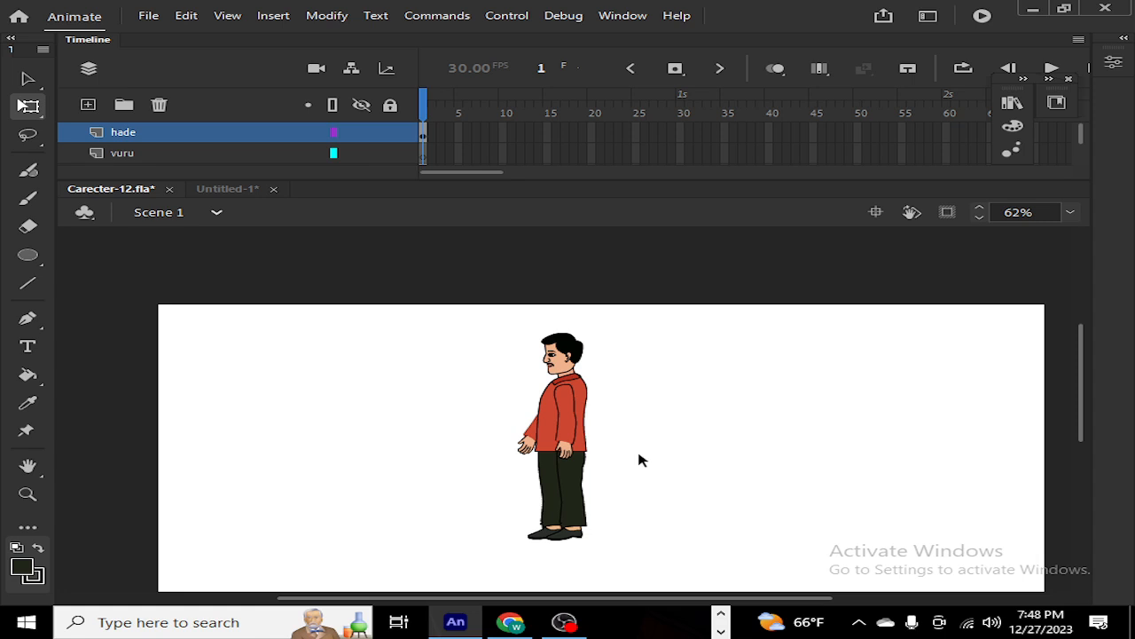
{"action": "mouse_move", "coordinate": [474, 317]}
{"action": "left_mouse_down"}
{"action": "mouse_move", "coordinate": [568, 465]}
{"action": "mouse_move", "coordinate": [689, 568]}
{"action": "left_mouse_up"}
{"action": "key", "text": "ctrl+equal"}
{"action": "key", "text": "ctrl+equal"}
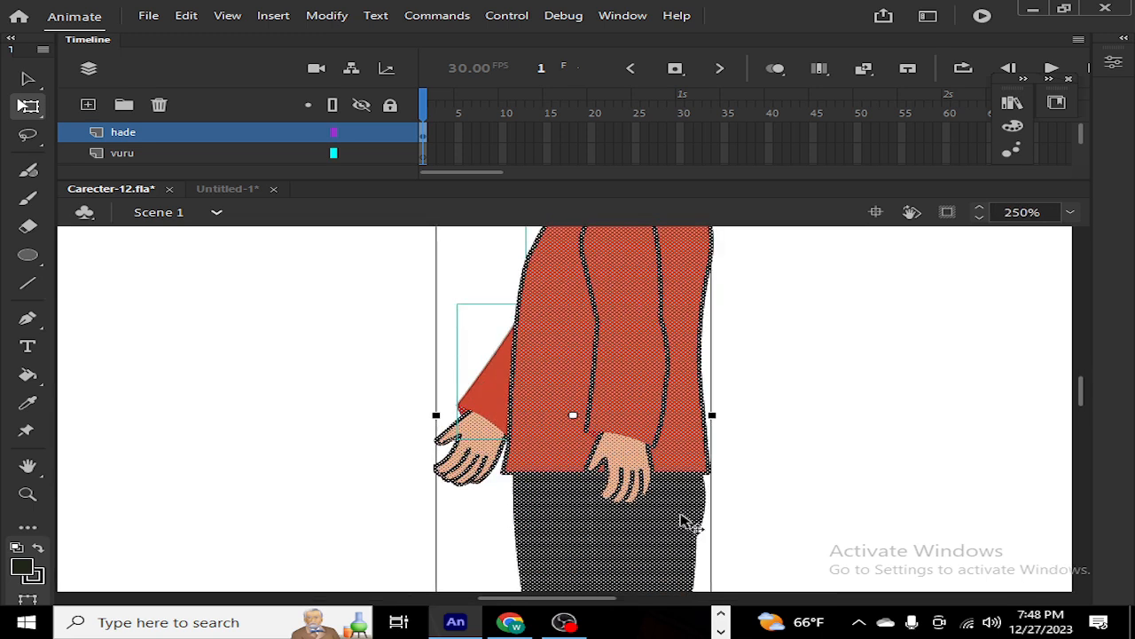
{"action": "left_click", "coordinate": [809, 462]}
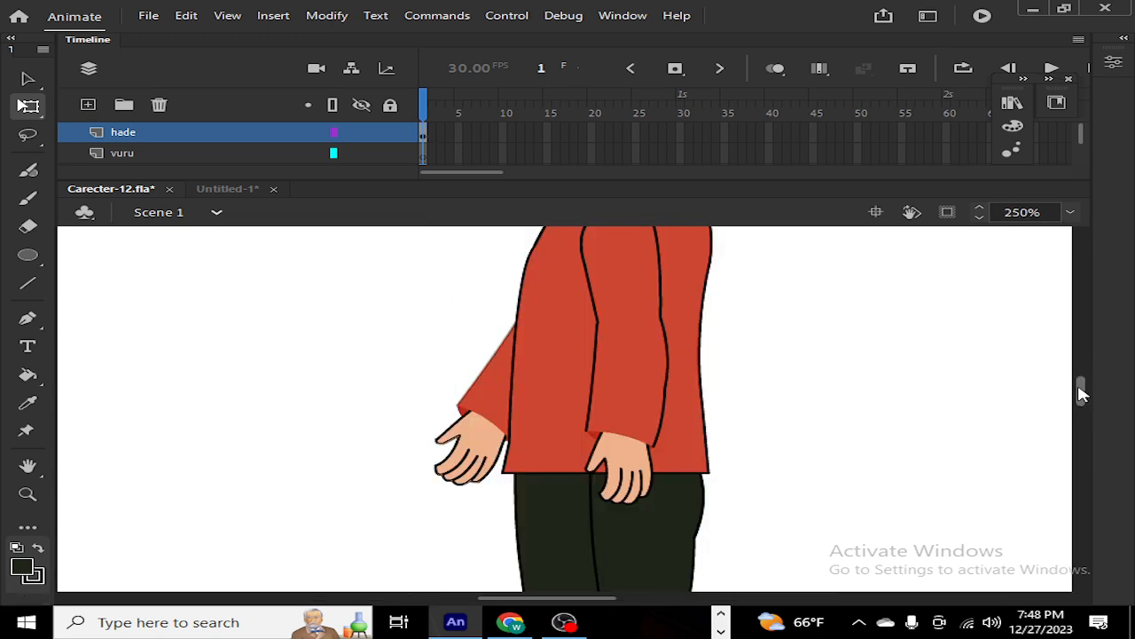
{"action": "scroll", "coordinate": [1085, 385], "scroll_direction": "up", "scroll_amount": 3}
{"action": "scroll", "coordinate": [1097, 376], "scroll_direction": "down", "scroll_amount": 5}
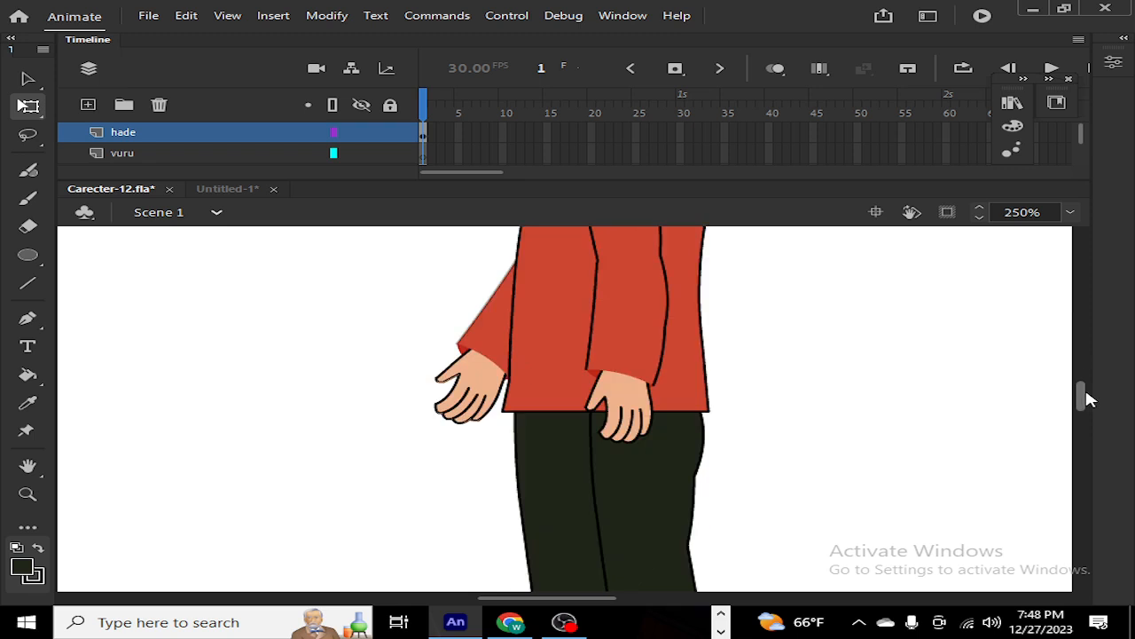
{"action": "scroll", "coordinate": [1089, 359], "scroll_direction": "up", "scroll_amount": 8}
{"action": "left_click_drag", "start_coordinate": [1088, 356], "coordinate": [1066, 404]}
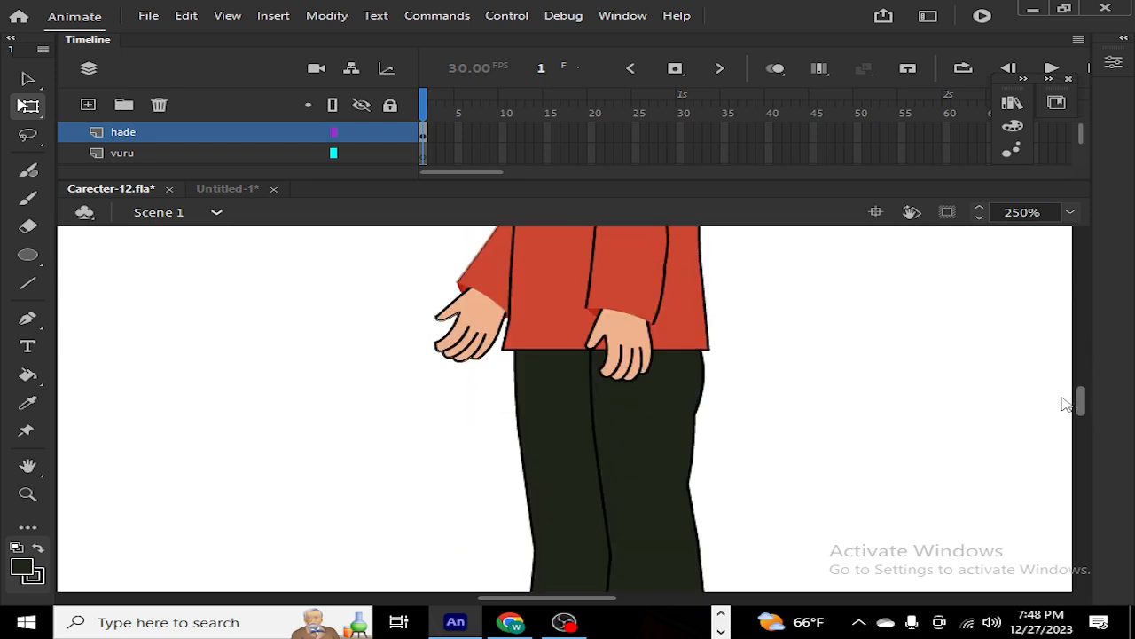
{"action": "key", "text": "ctrl+2"}
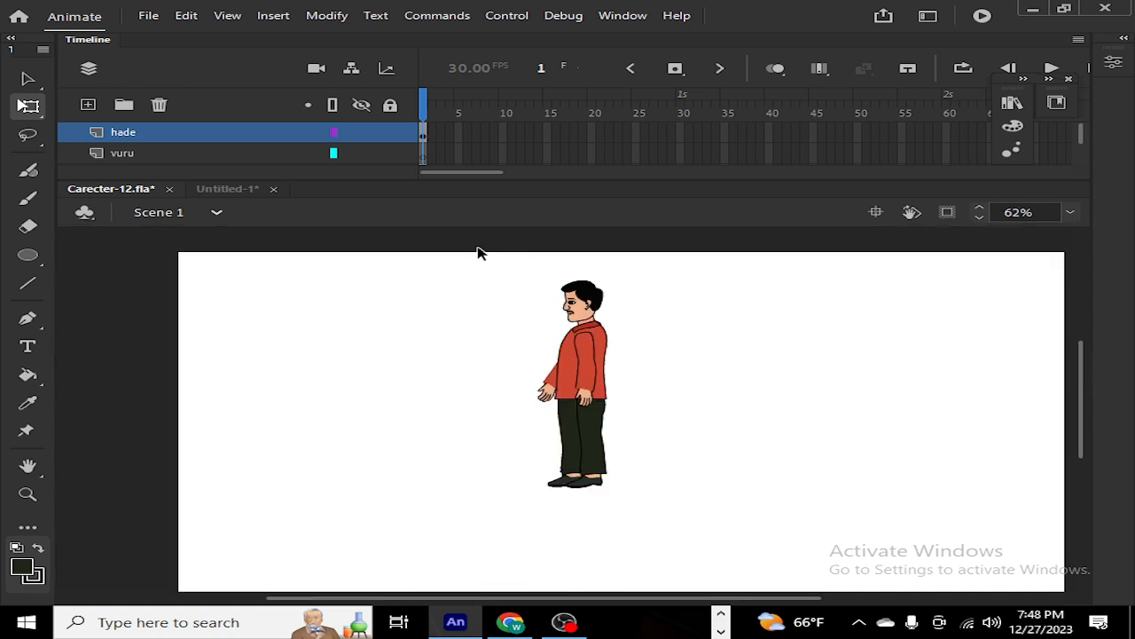
Step: Save the document under the new name Class 13 as an Animate Document (*.fla) in the Downloads folder
{"action": "left_click", "coordinate": [146, 16]}
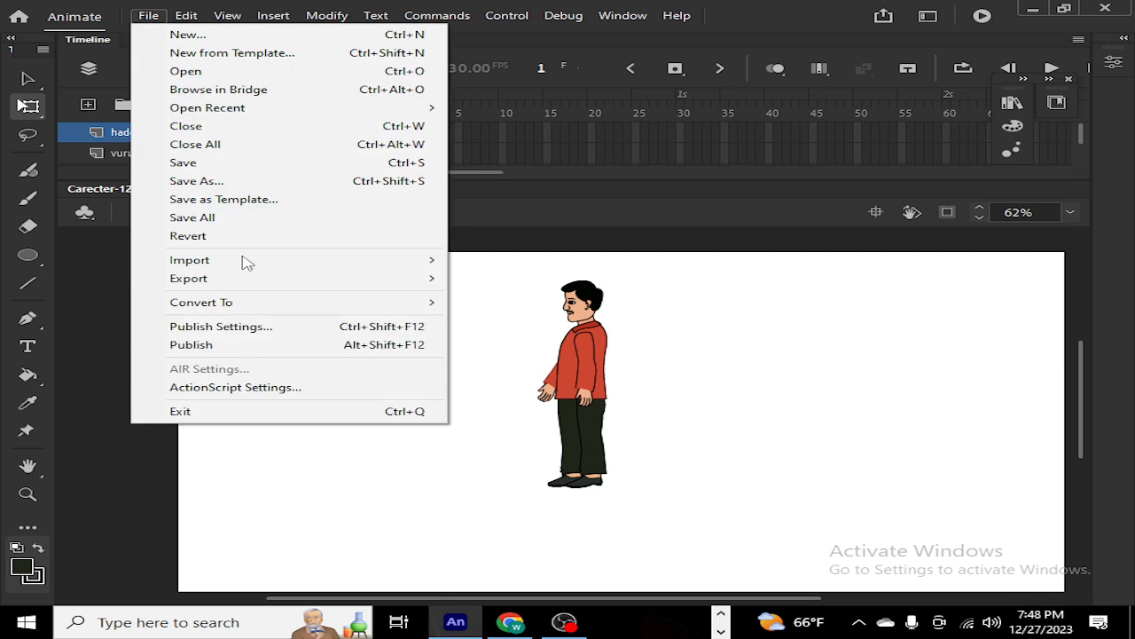
{"action": "left_click", "coordinate": [309, 522]}
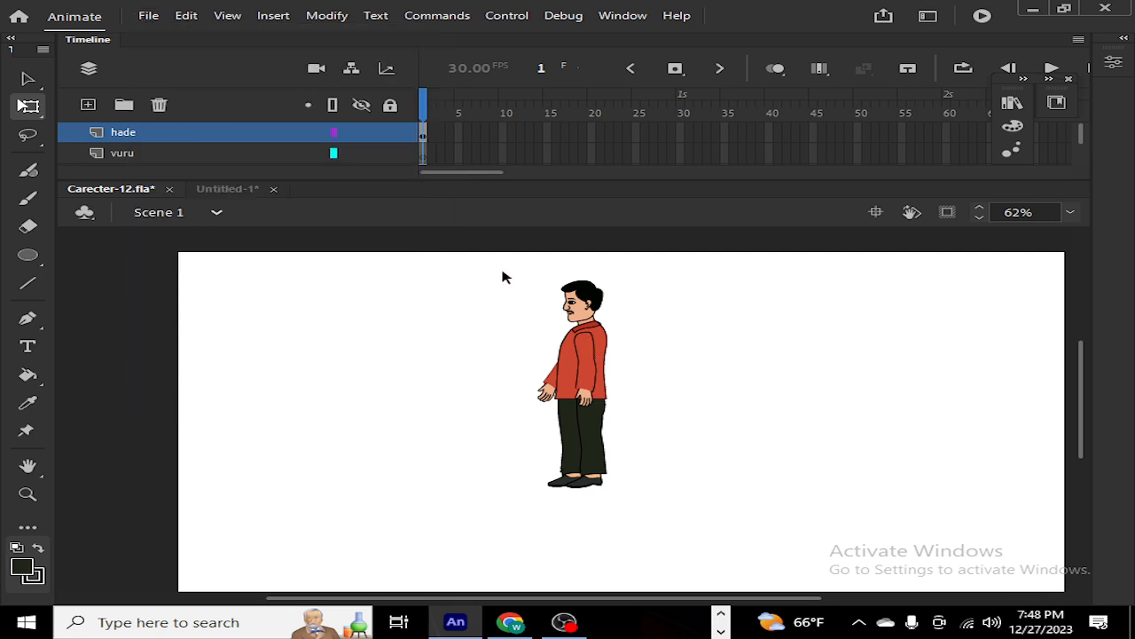
{"action": "left_click_drag", "start_coordinate": [502, 277], "coordinate": [657, 497]}
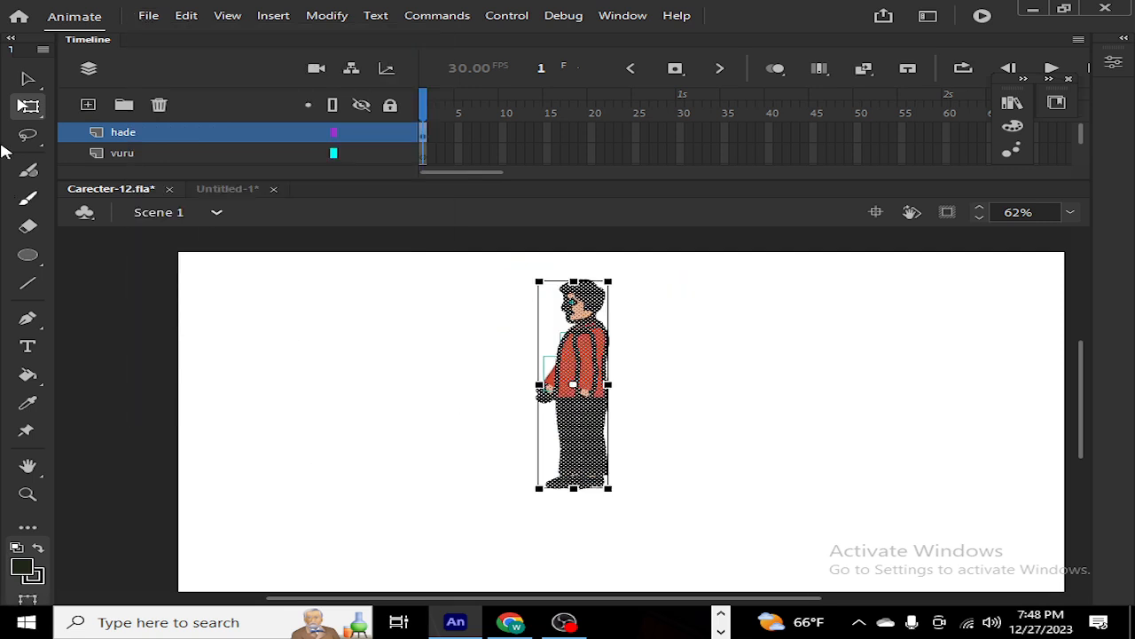
{"action": "left_click", "coordinate": [148, 16]}
{"action": "left_click", "coordinate": [195, 183]}
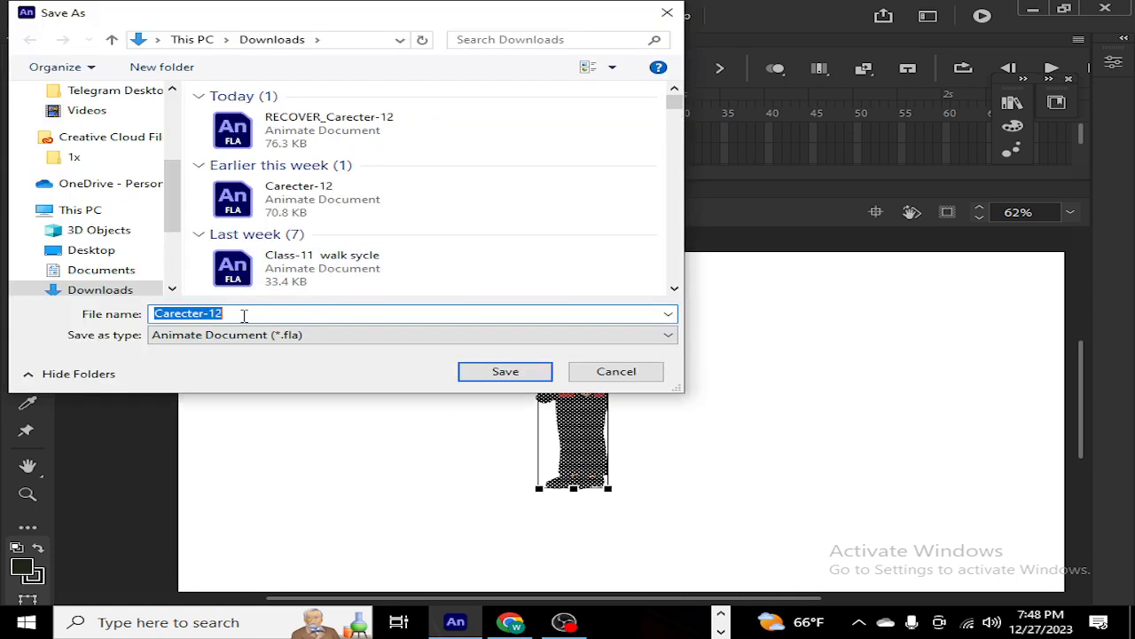
{"action": "key", "text": "BackSpace"}
{"action": "type", "text": "Cla"}
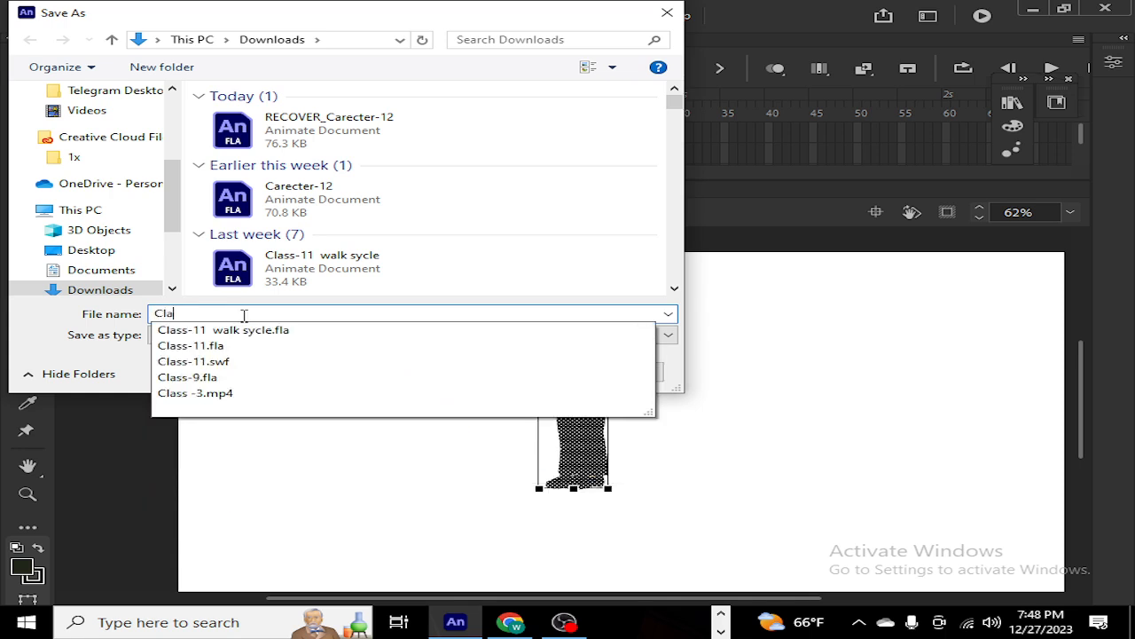
{"action": "type", "text": "ss "}
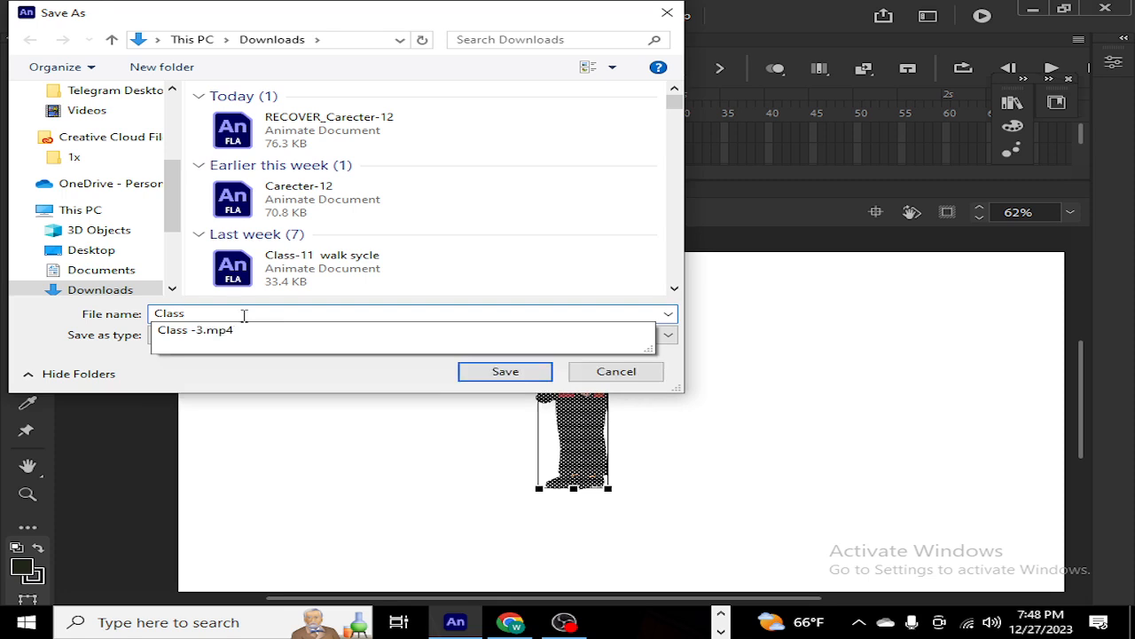
{"action": "type", "text": "13"}
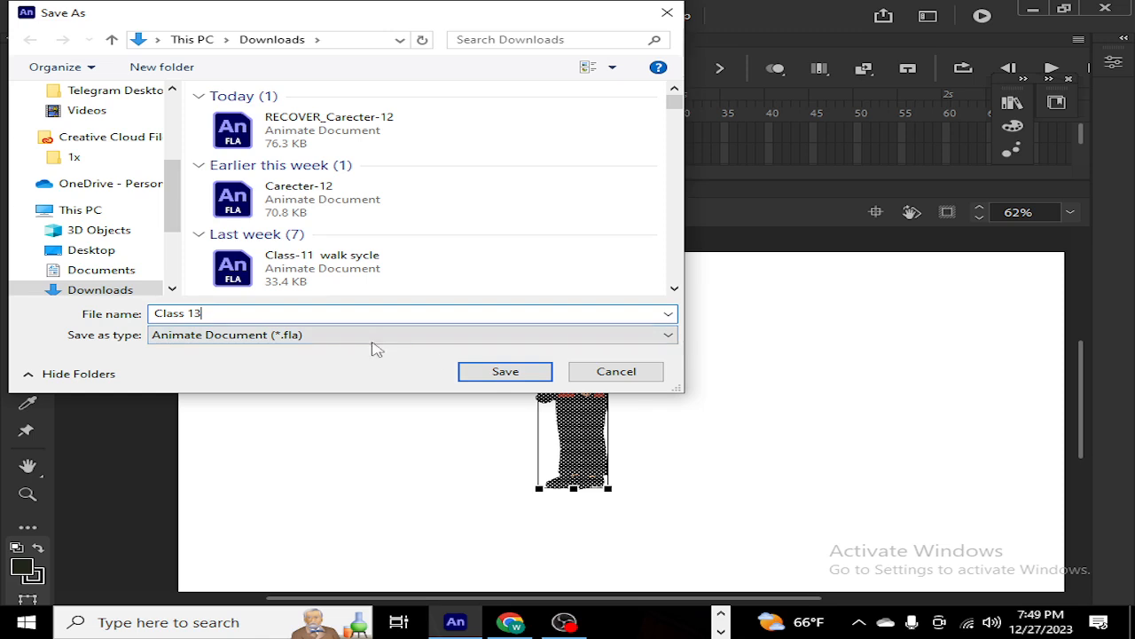
{"action": "left_click", "coordinate": [499, 377]}
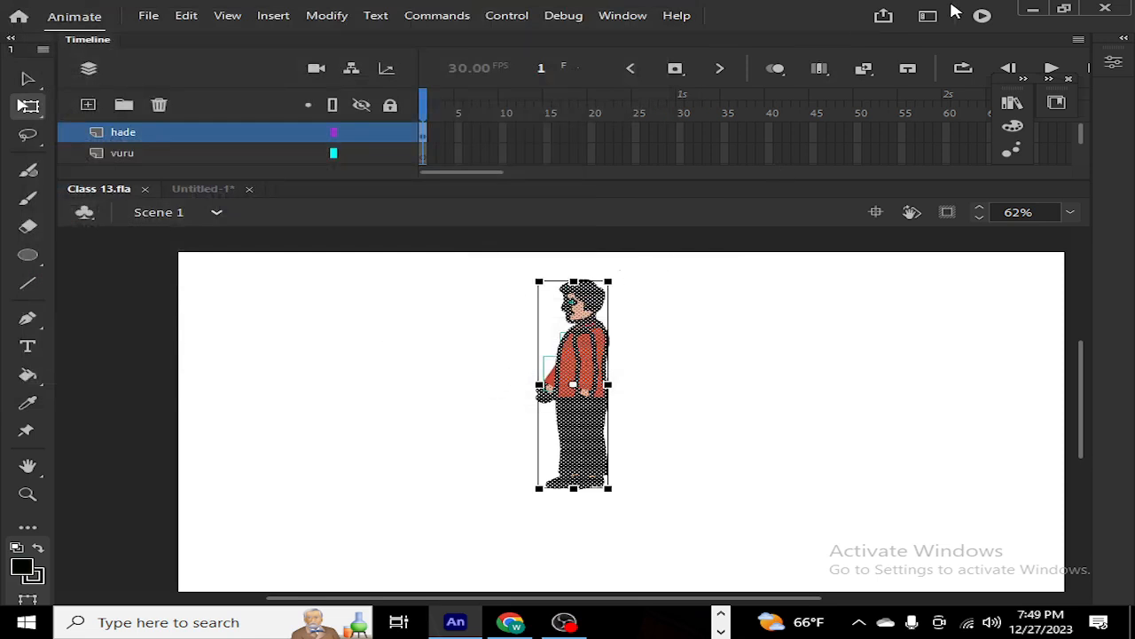
Step: Close the YouTube browser window and check the Downloads folder for the saved Class 13 file
{"action": "left_click", "coordinate": [1032, 9]}
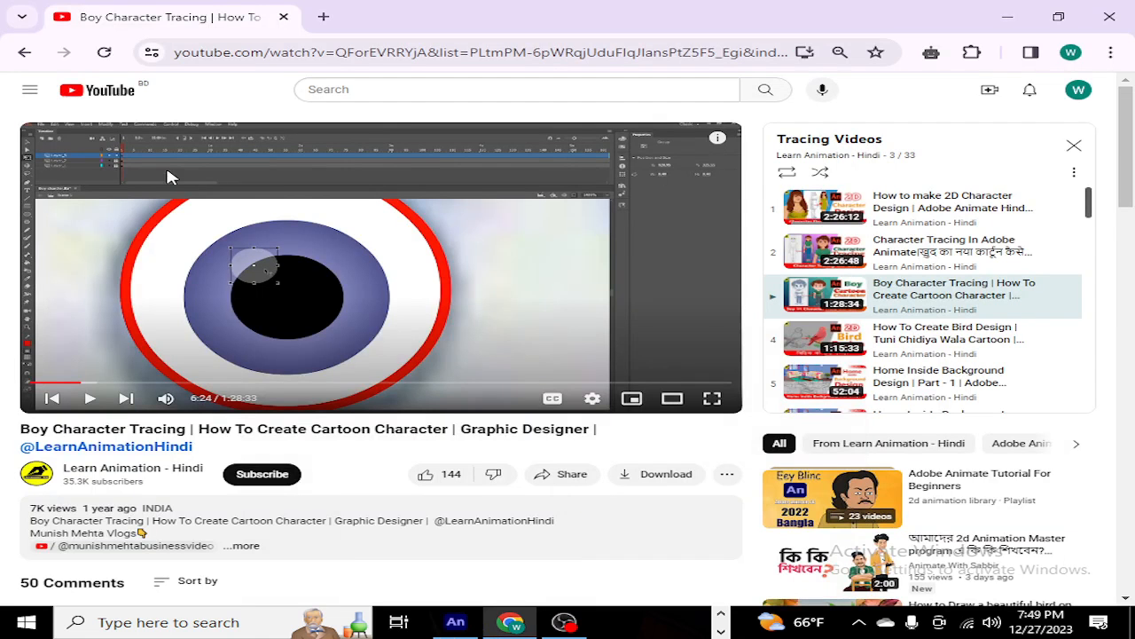
{"action": "left_click", "coordinate": [1109, 16]}
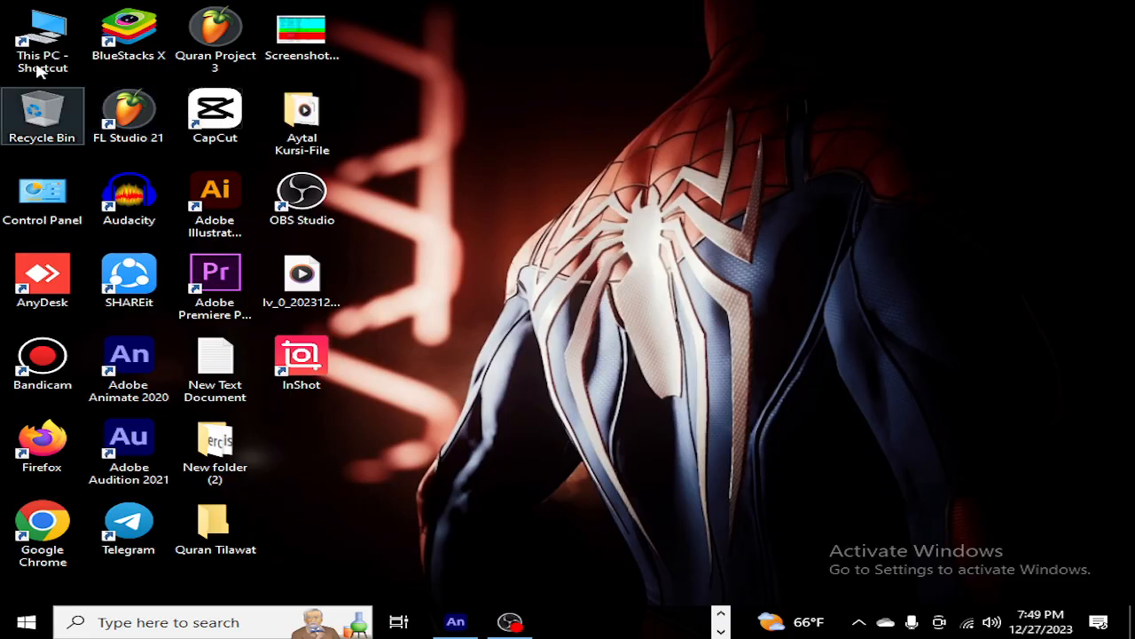
{"action": "double_click", "coordinate": [37, 55]}
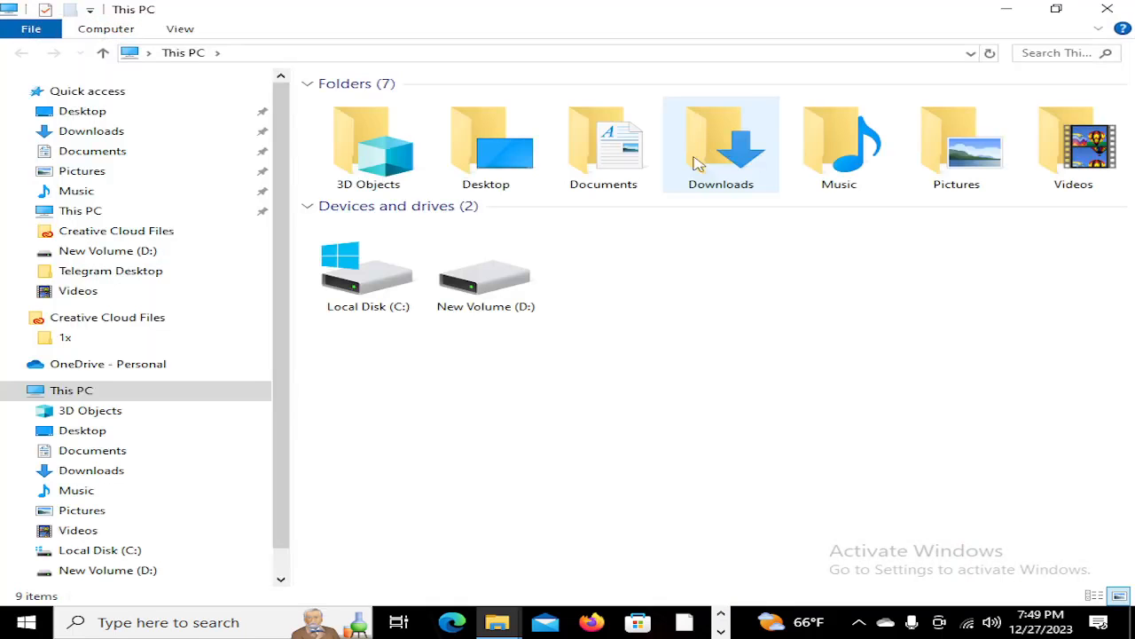
{"action": "double_click", "coordinate": [722, 165]}
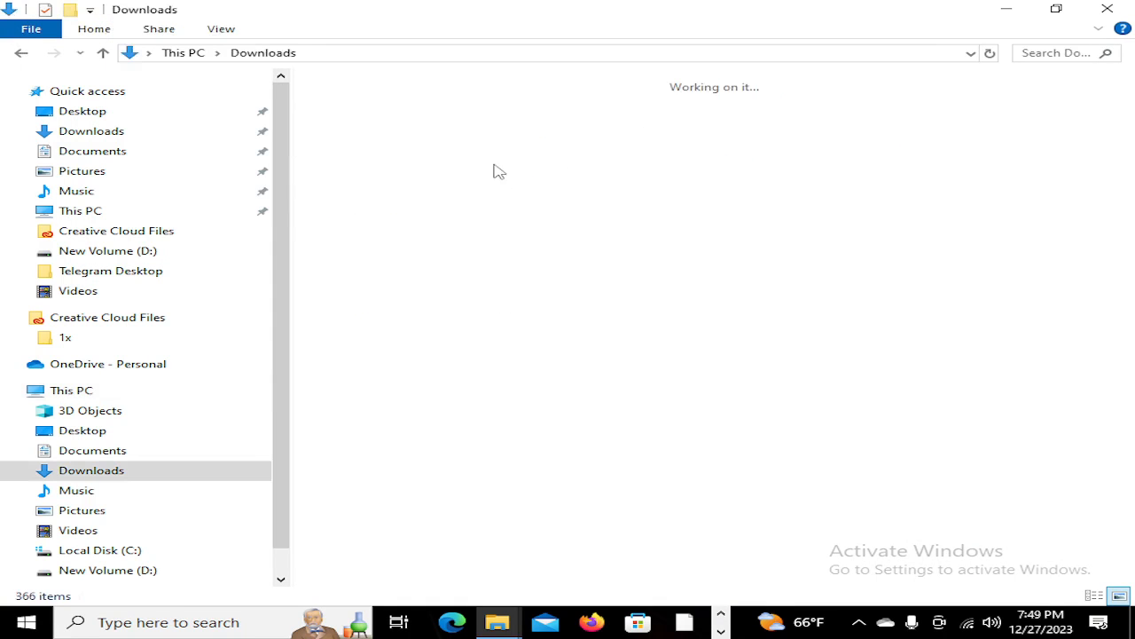
{"action": "left_click", "coordinate": [1100, 13]}
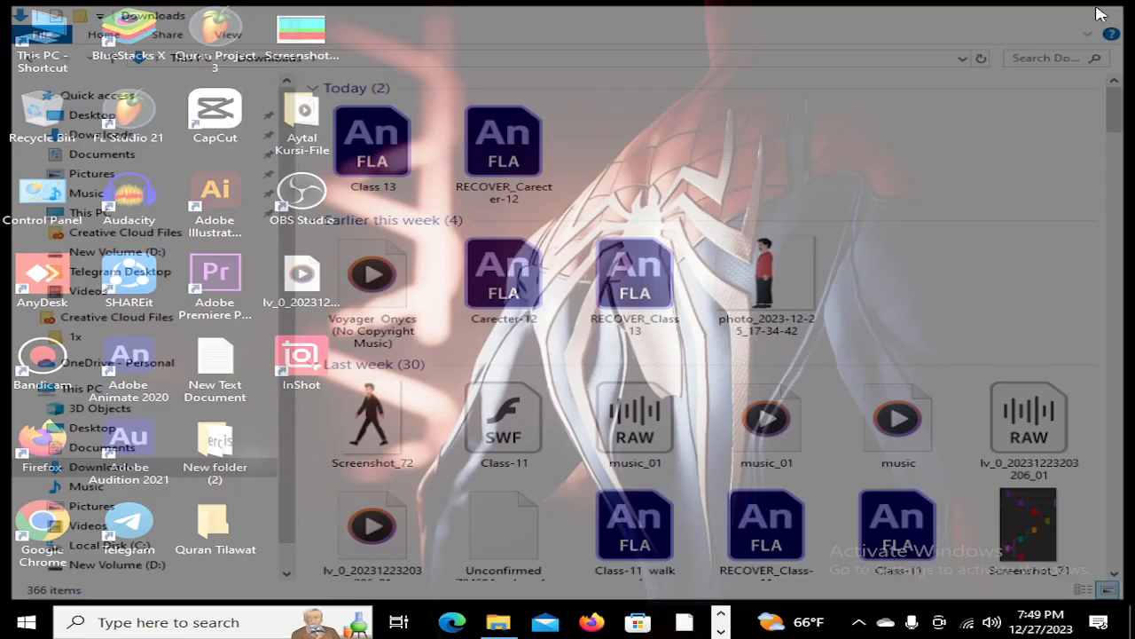
{"action": "left_click", "coordinate": [705, 625]}
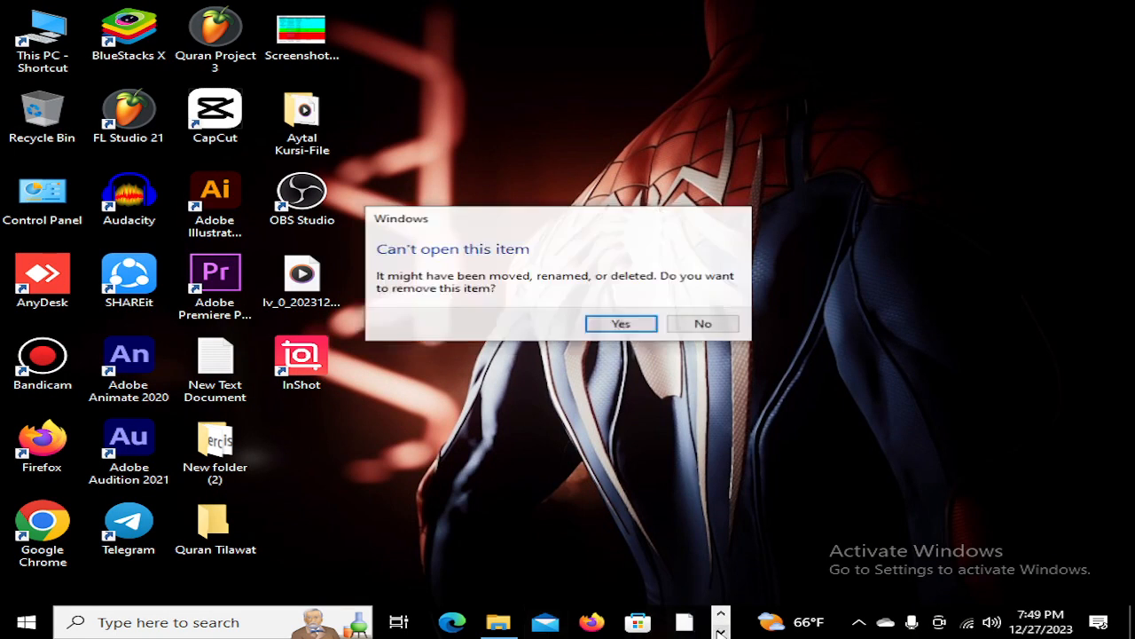
{"action": "left_click", "coordinate": [720, 631]}
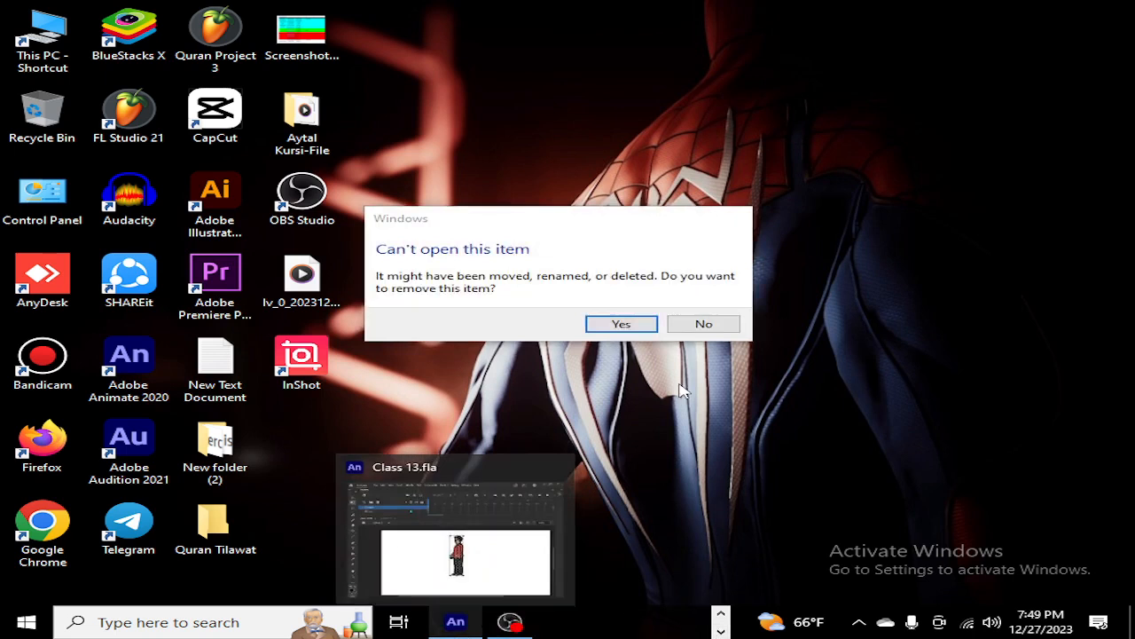
{"action": "left_click", "coordinate": [733, 323]}
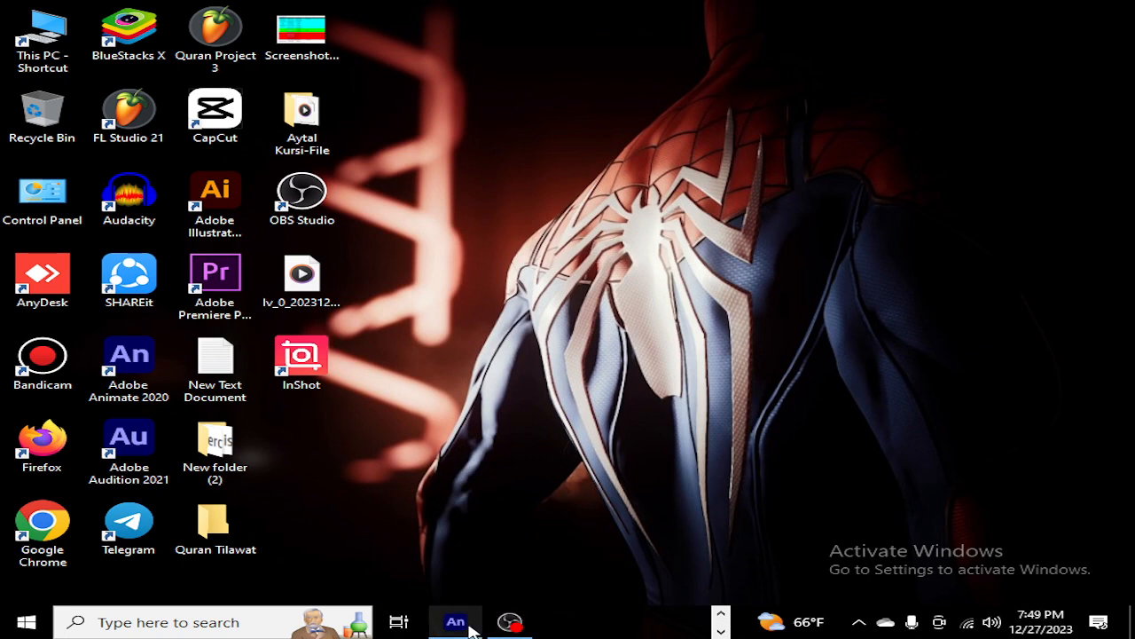
{"action": "left_click", "coordinate": [507, 627]}
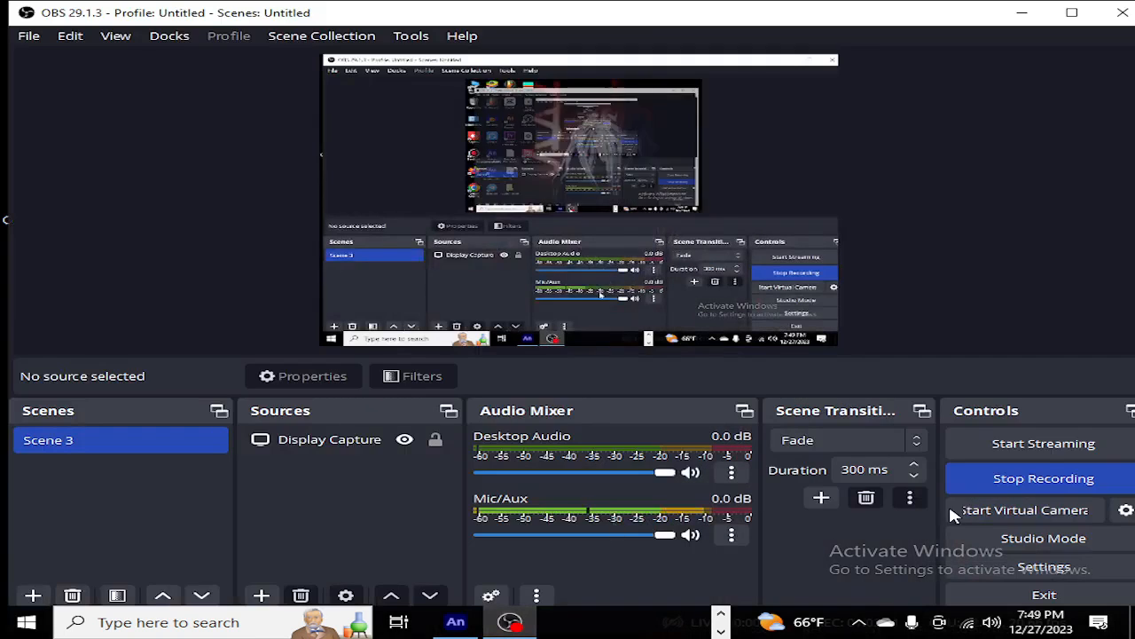